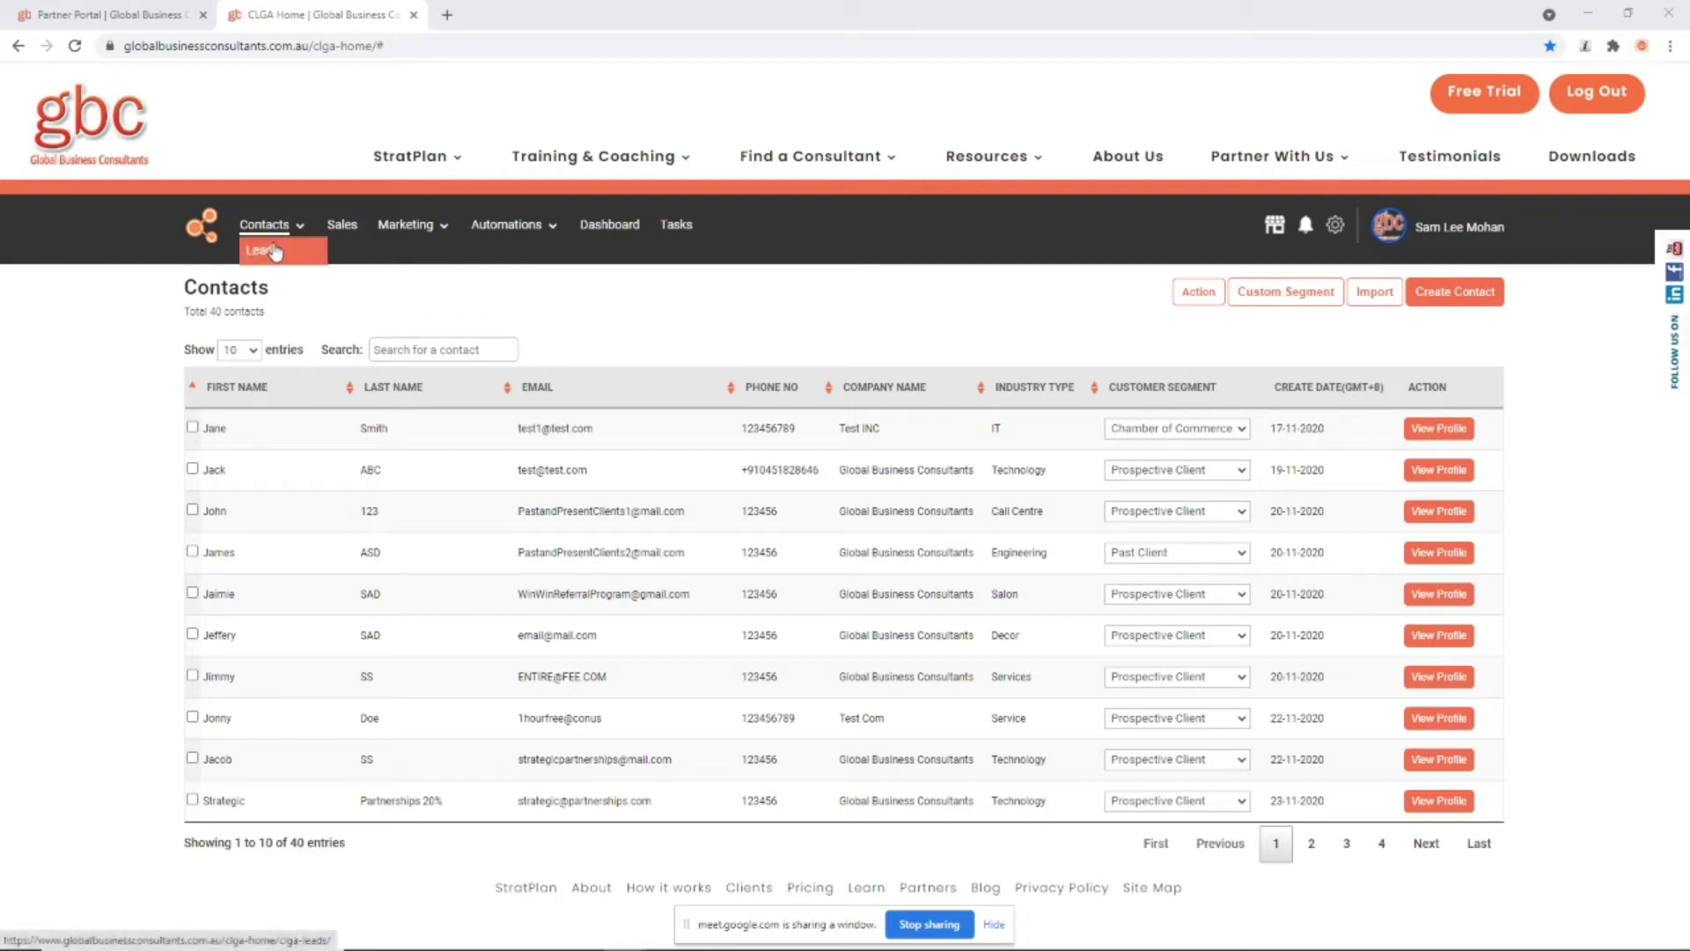
Step: Switch from the partner portal page back to the Contacts list
{"action": "mouse_move", "coordinate": [418, 238]}
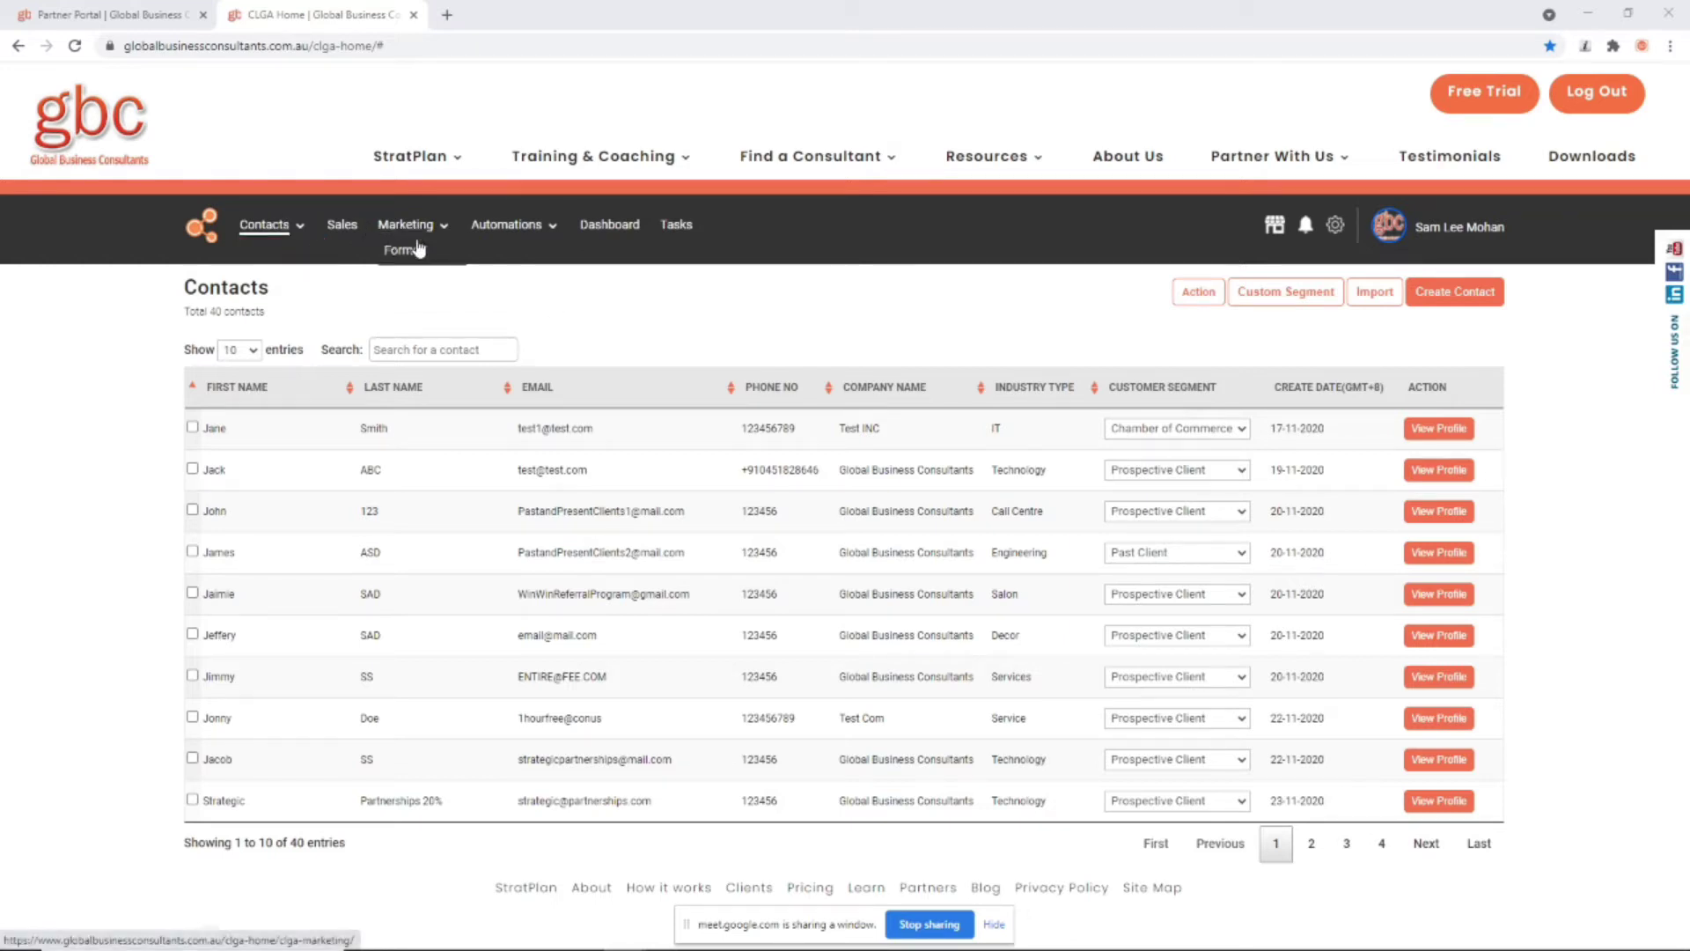
{"action": "mouse_move", "coordinate": [496, 232]}
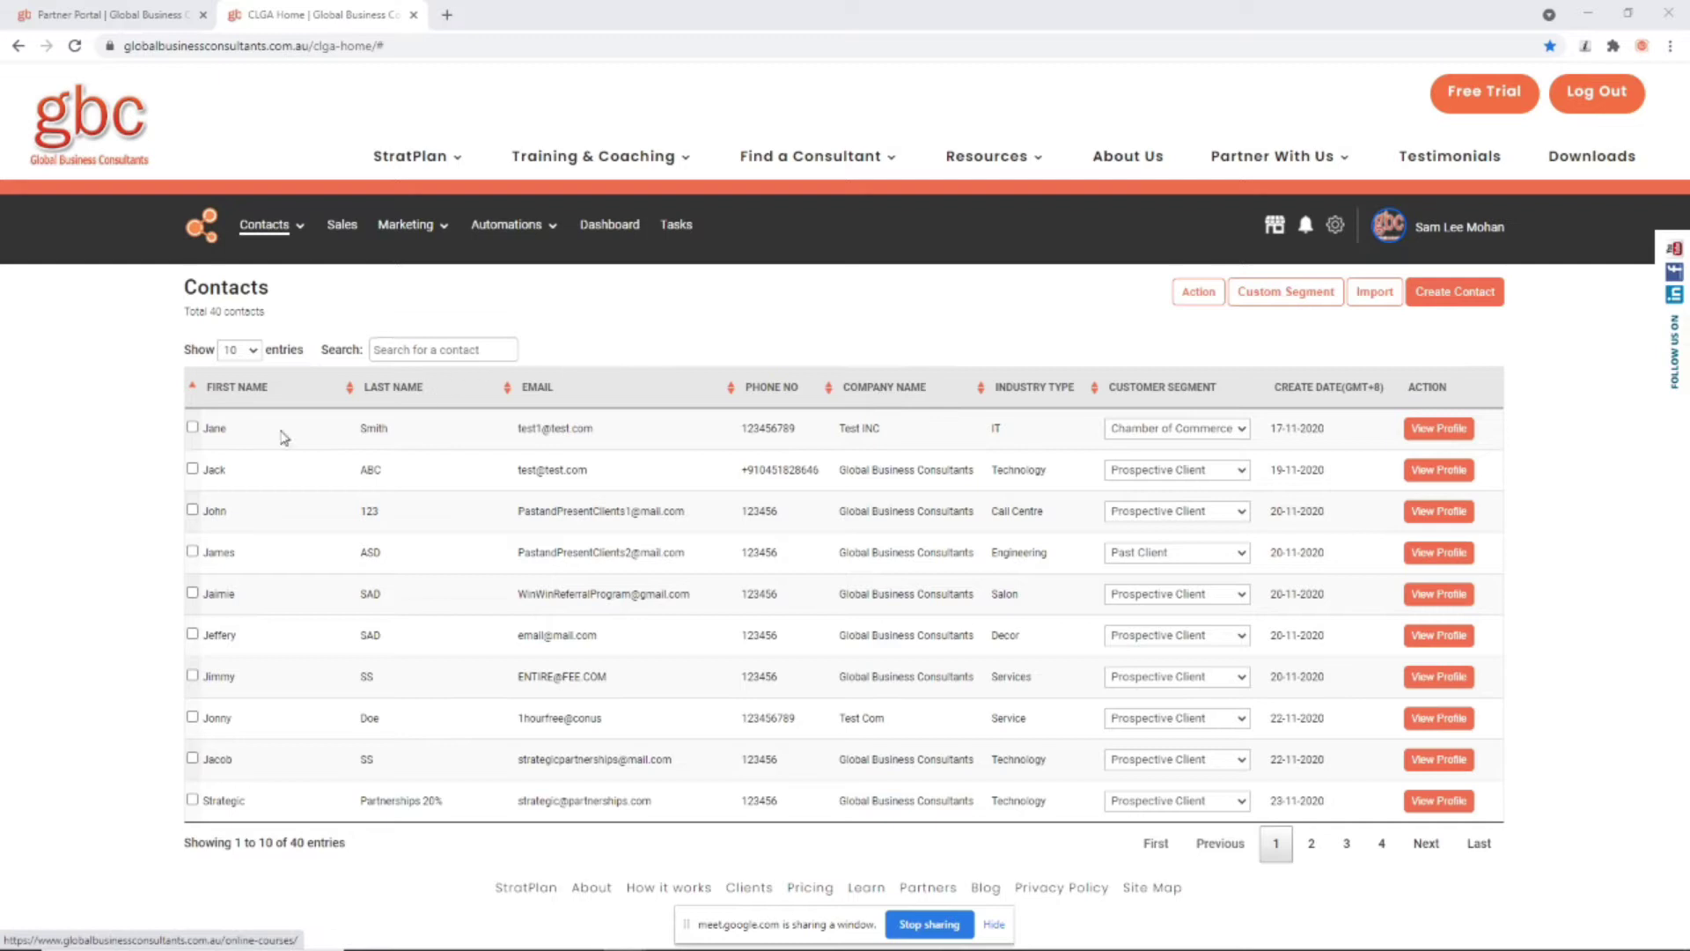
{"action": "key", "text": "ctrl+Page_Up"}
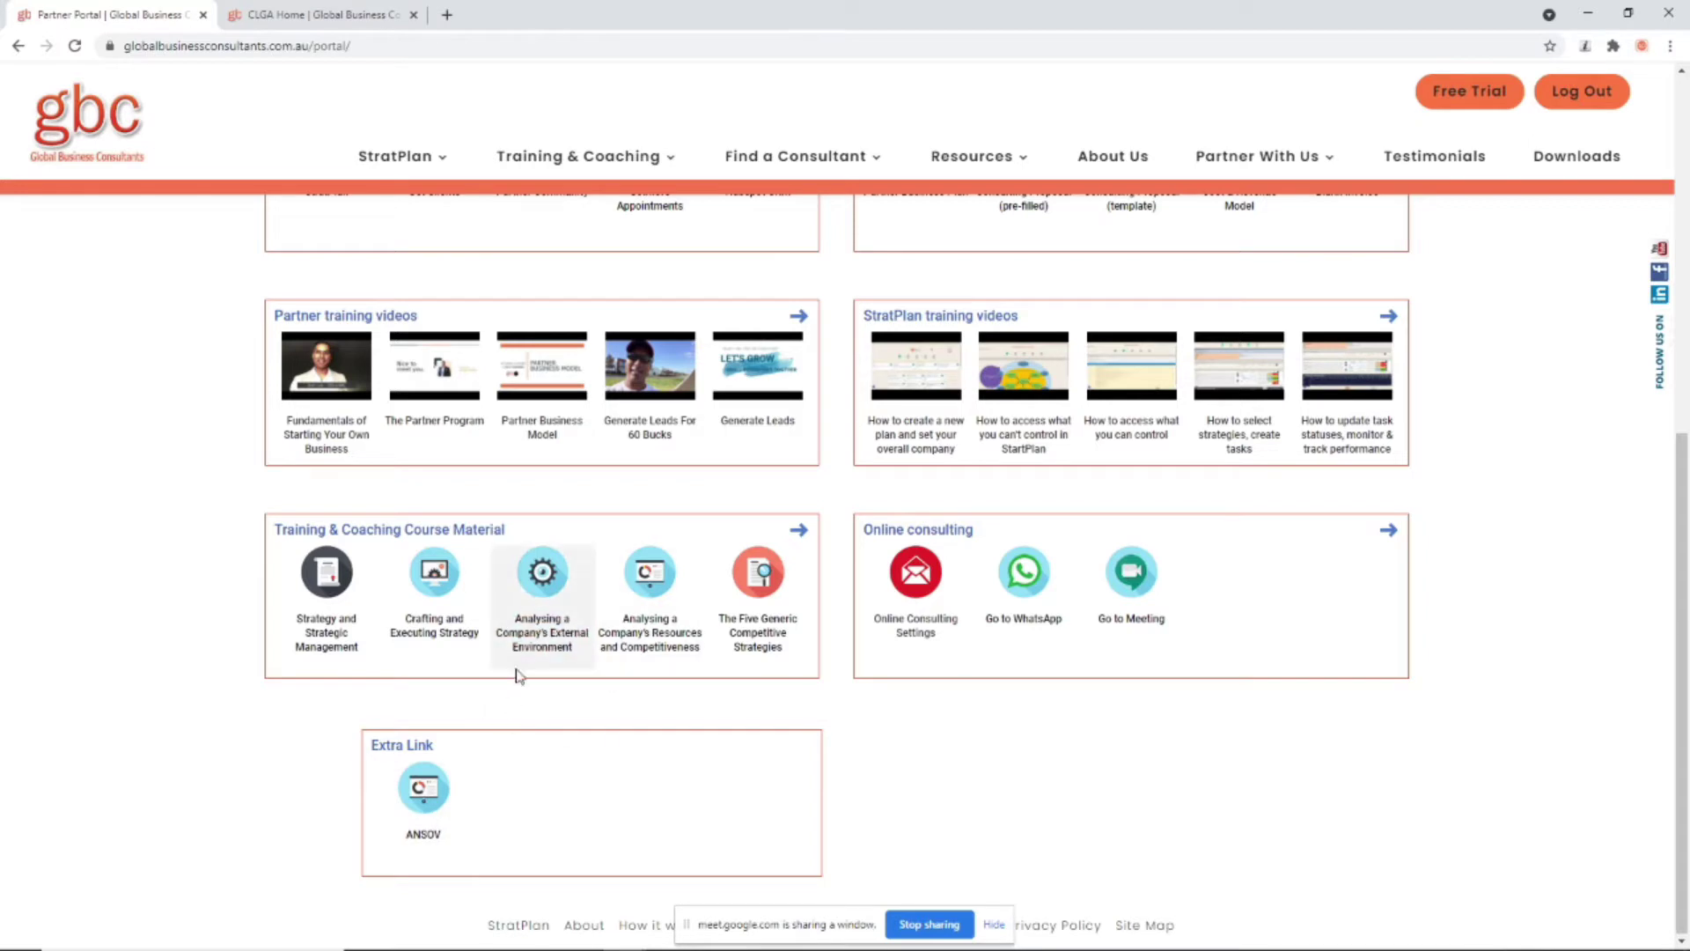
{"action": "scroll", "coordinate": [616, 616], "scroll_direction": "up", "scroll_amount": 7}
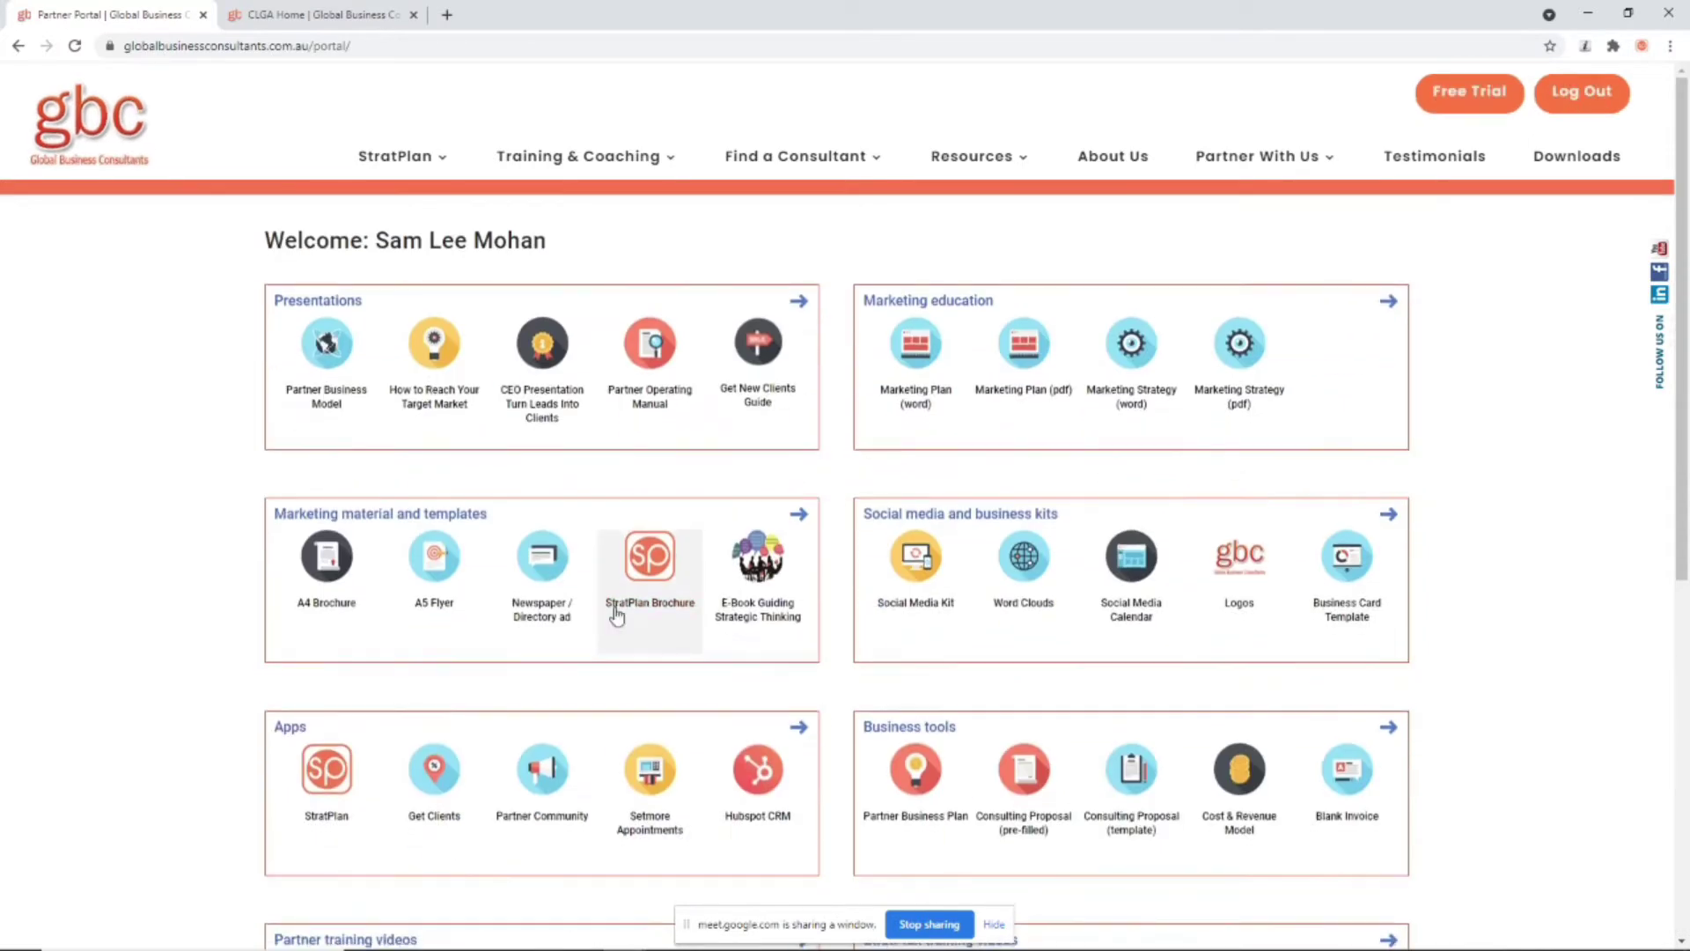
{"action": "scroll", "coordinate": [616, 613], "scroll_direction": "down", "scroll_amount": 7}
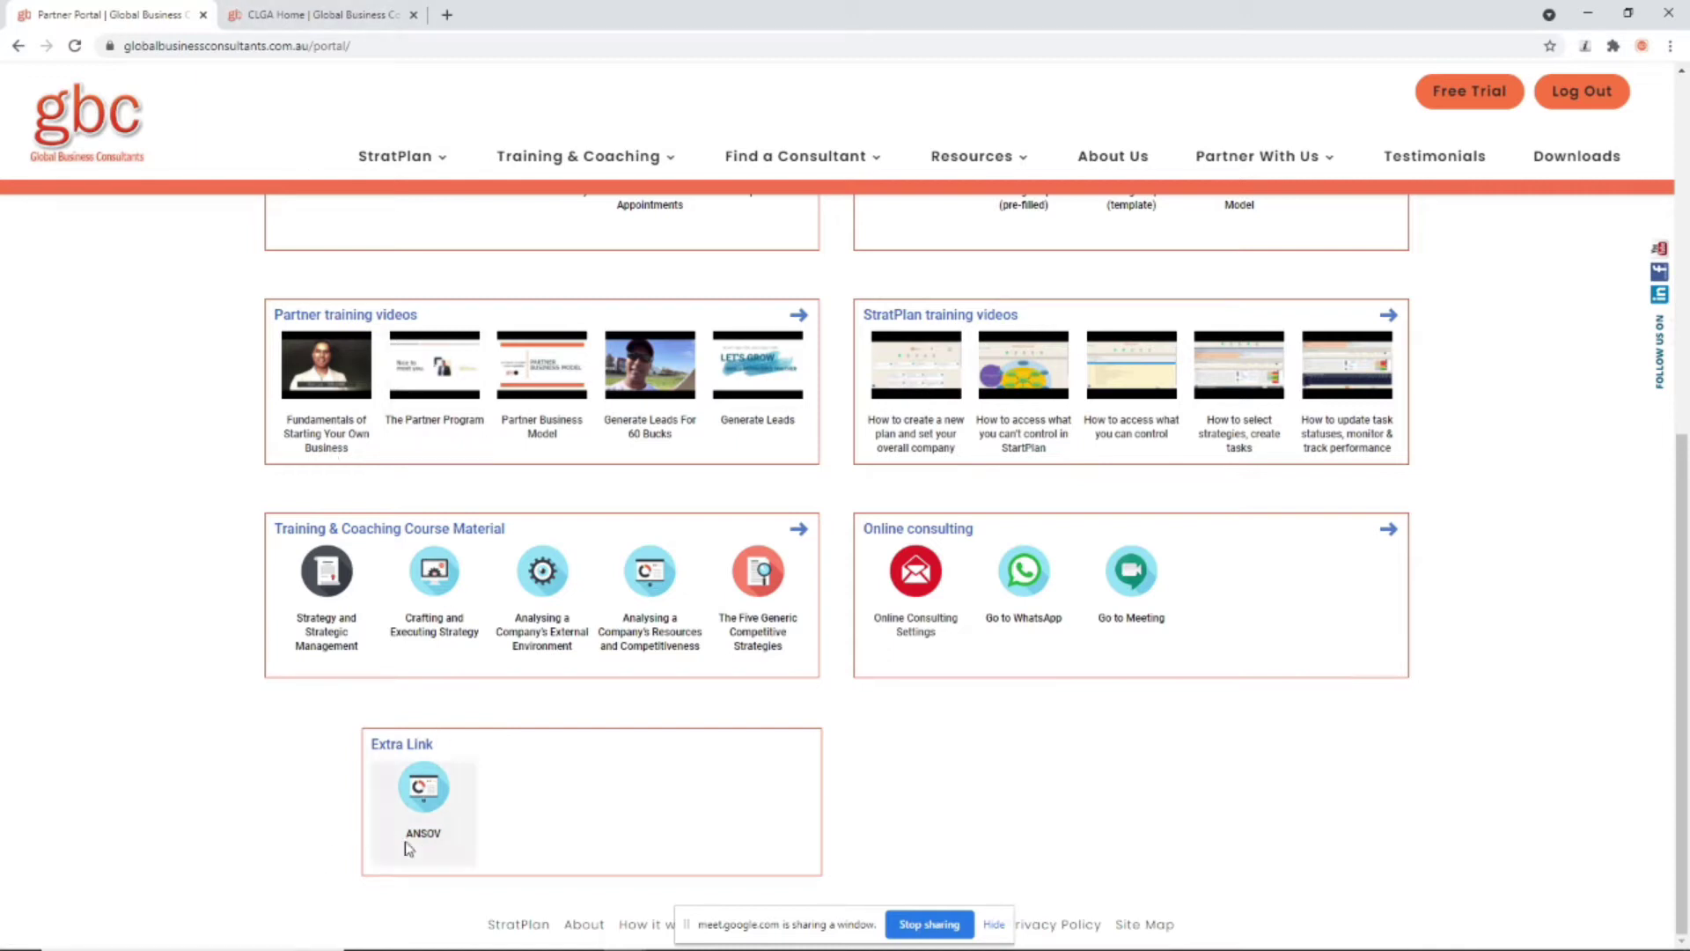
{"action": "left_click", "coordinate": [352, 5]}
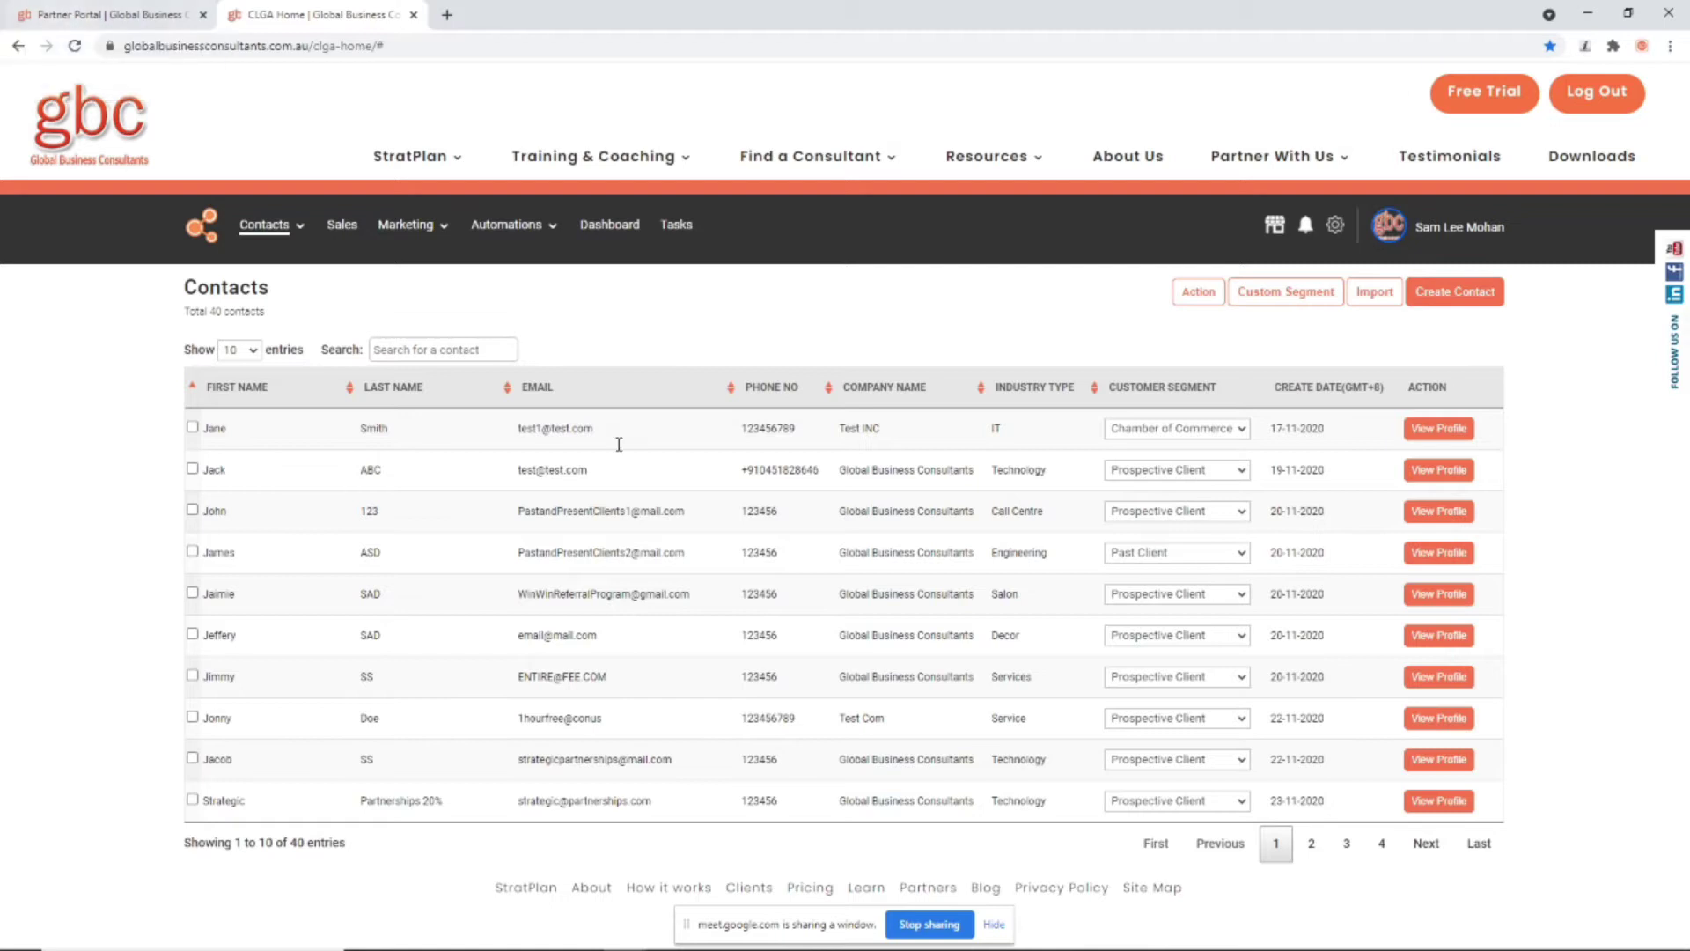
{"action": "mouse_move", "coordinate": [551, 232]}
Step: Start a new contact and enter the contact's name and email
{"action": "left_click", "coordinate": [1417, 295]}
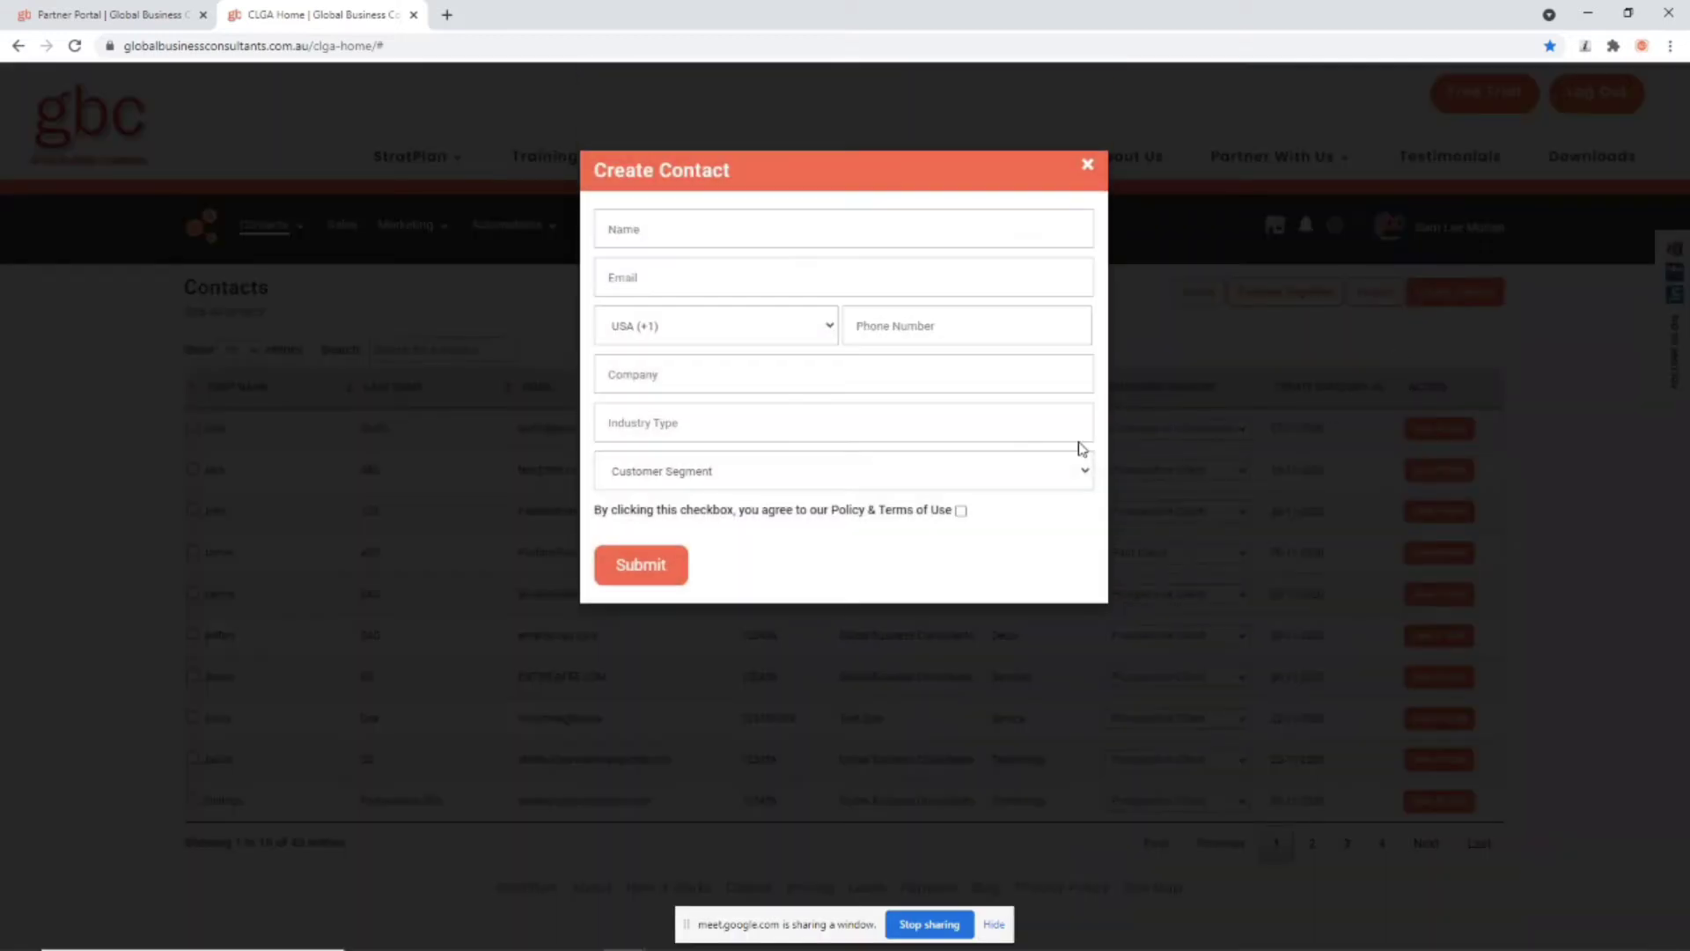
{"action": "left_click", "coordinate": [698, 218]}
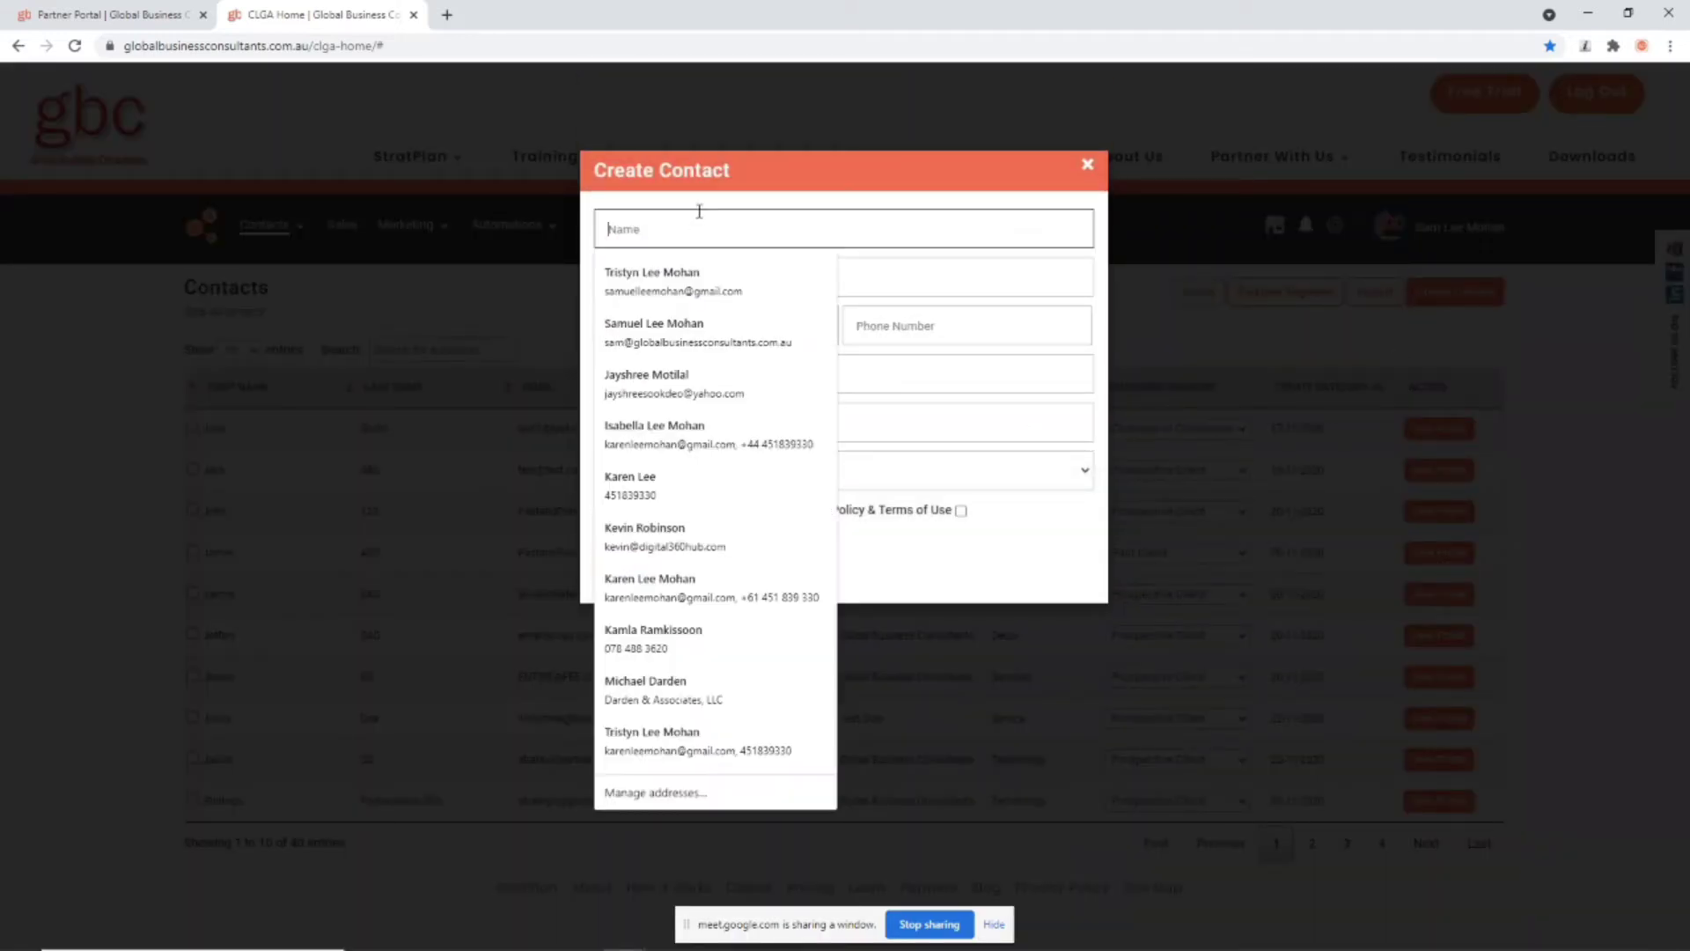
{"action": "type", "text": "Joe"}
{"action": "key", "text": "Tab"}
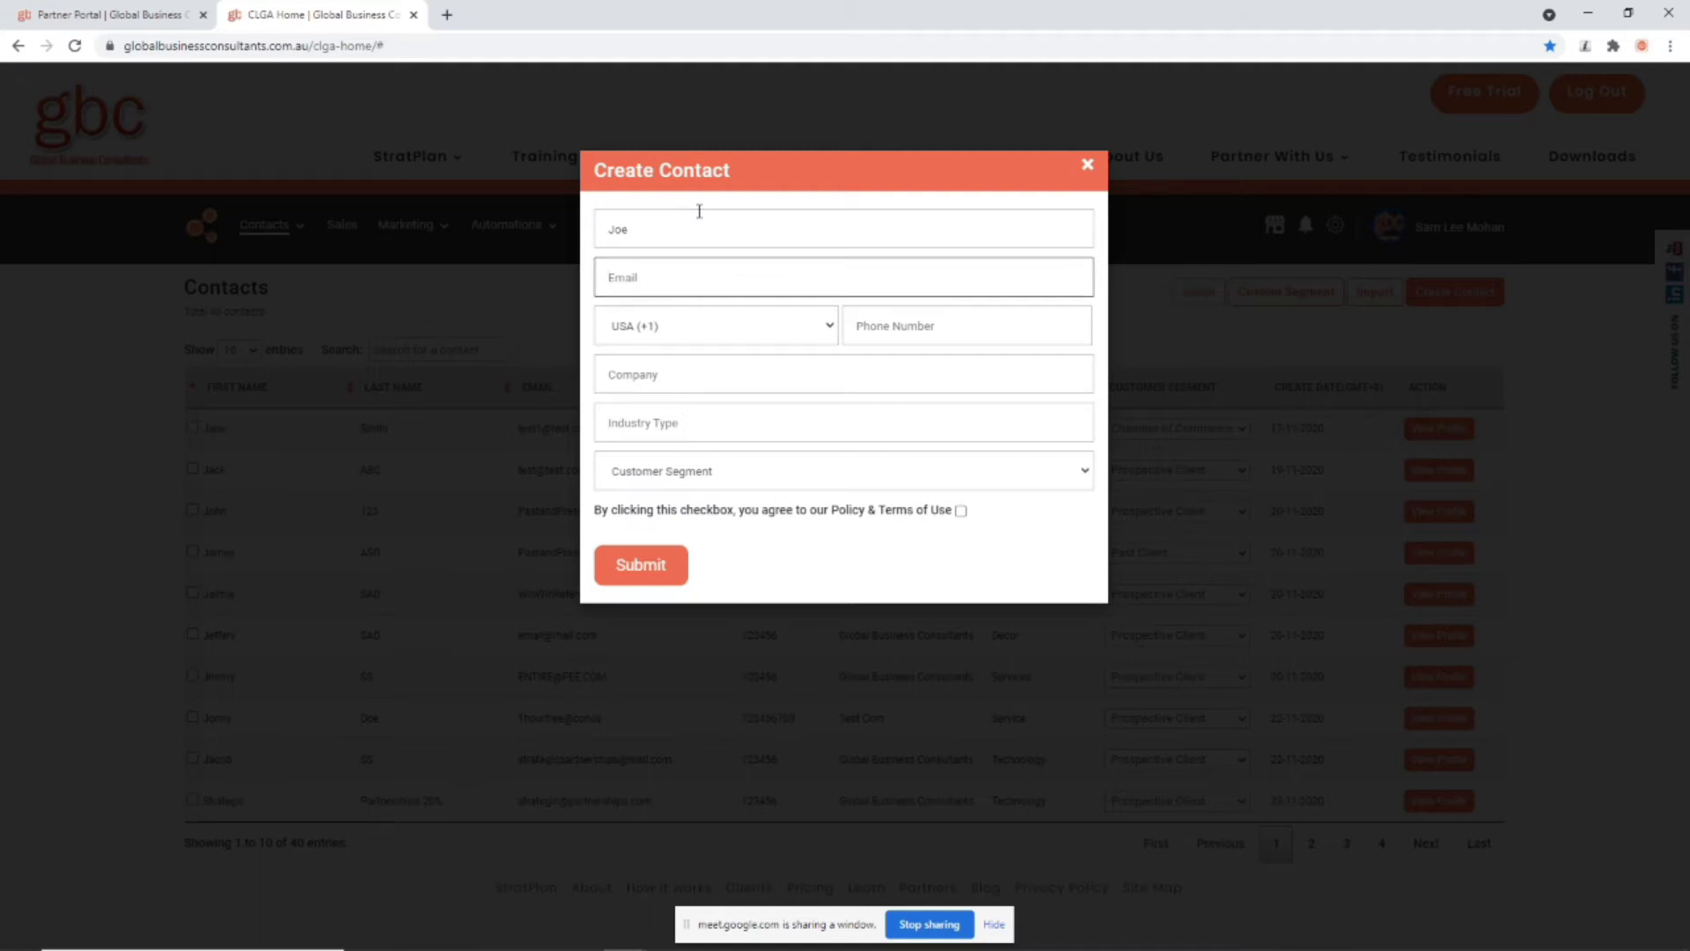
{"action": "type", "text": "joe"}
{"action": "key", "text": "Tab"}
{"action": "key", "text": "Tab"}
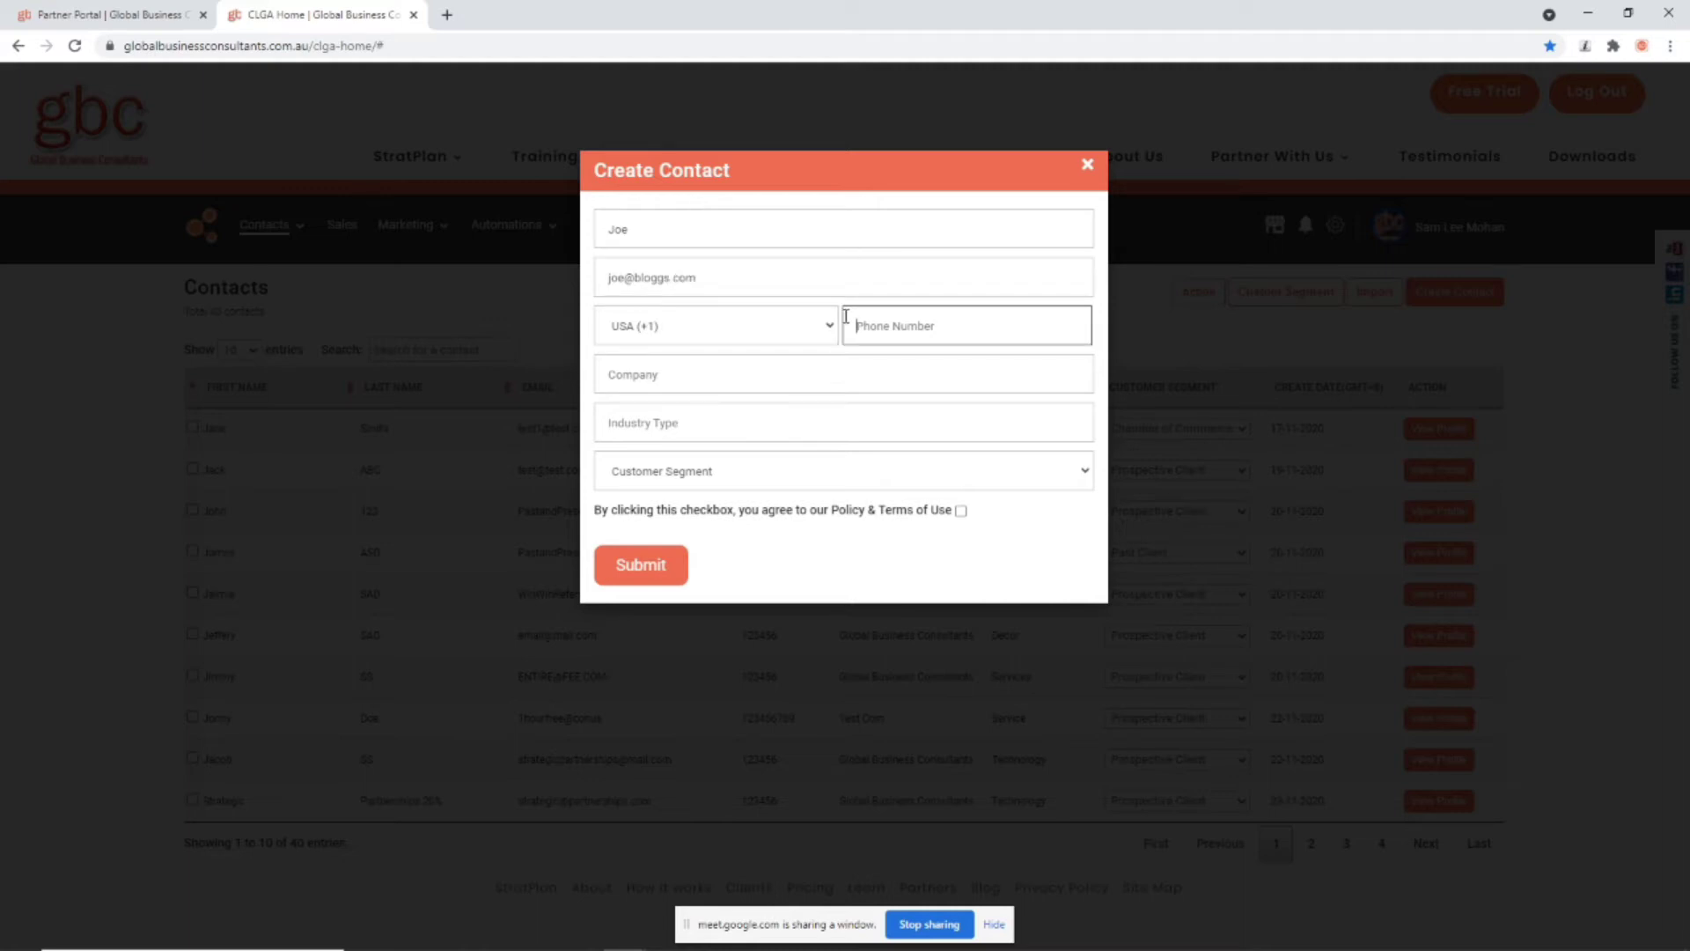
Step: Set the country code to Austria (+43), accept the email disclaimer, and submit the contact
{"action": "left_click", "coordinate": [825, 333]}
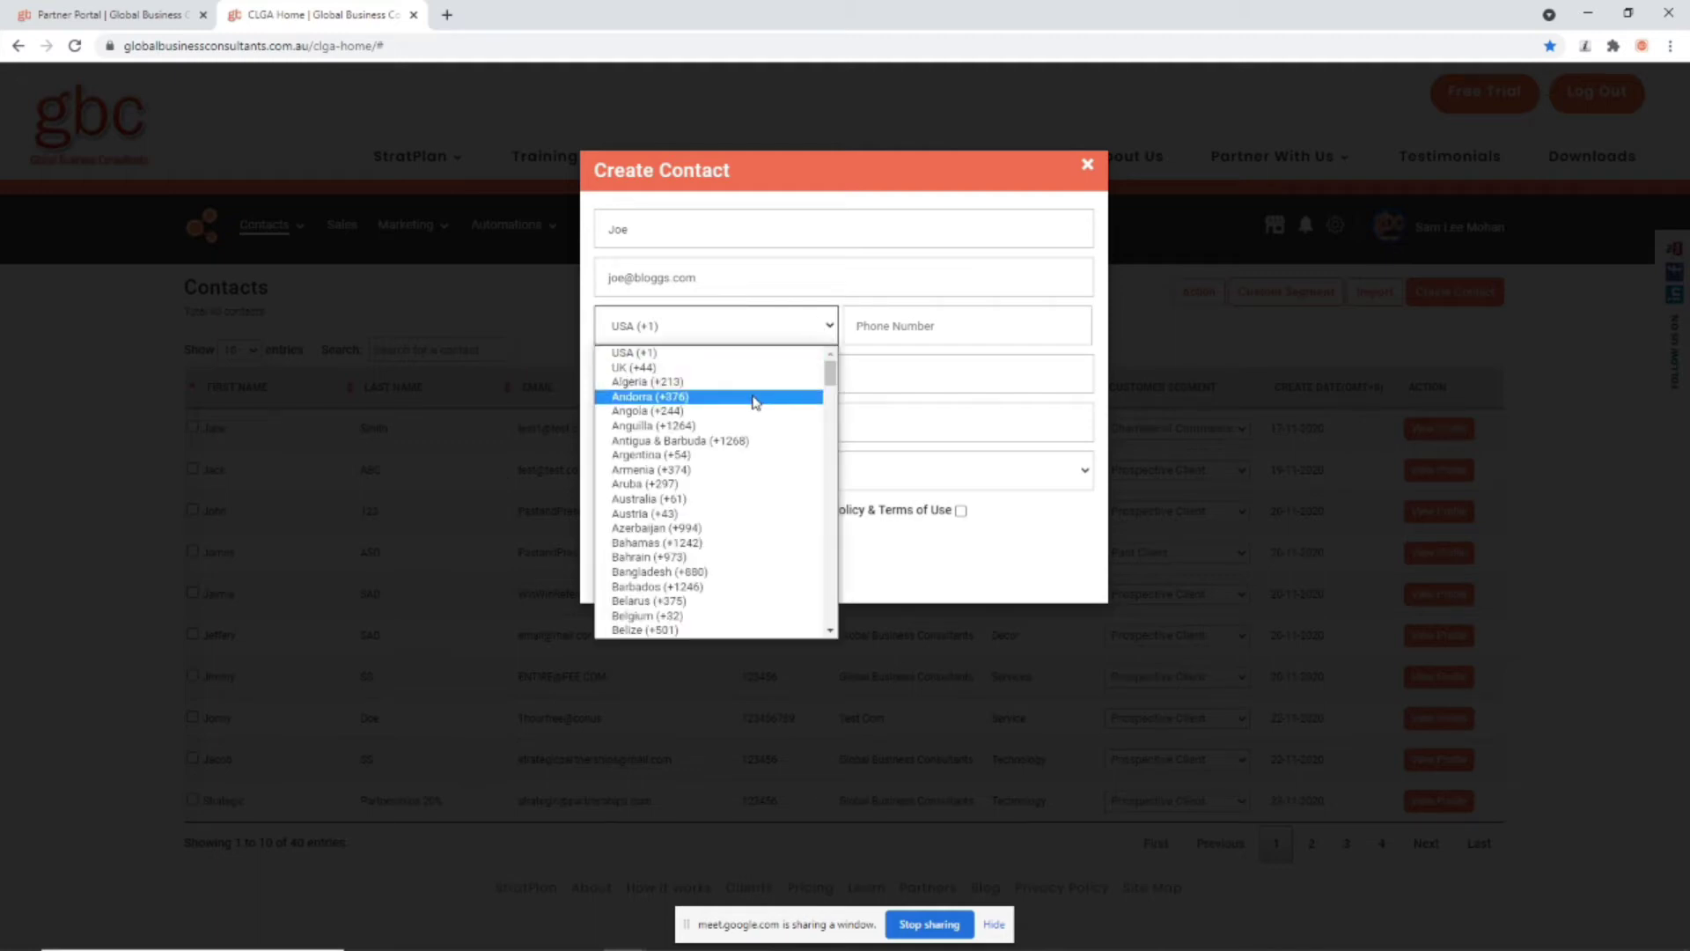
{"action": "scroll", "coordinate": [715, 447], "scroll_direction": "down", "scroll_amount": 20}
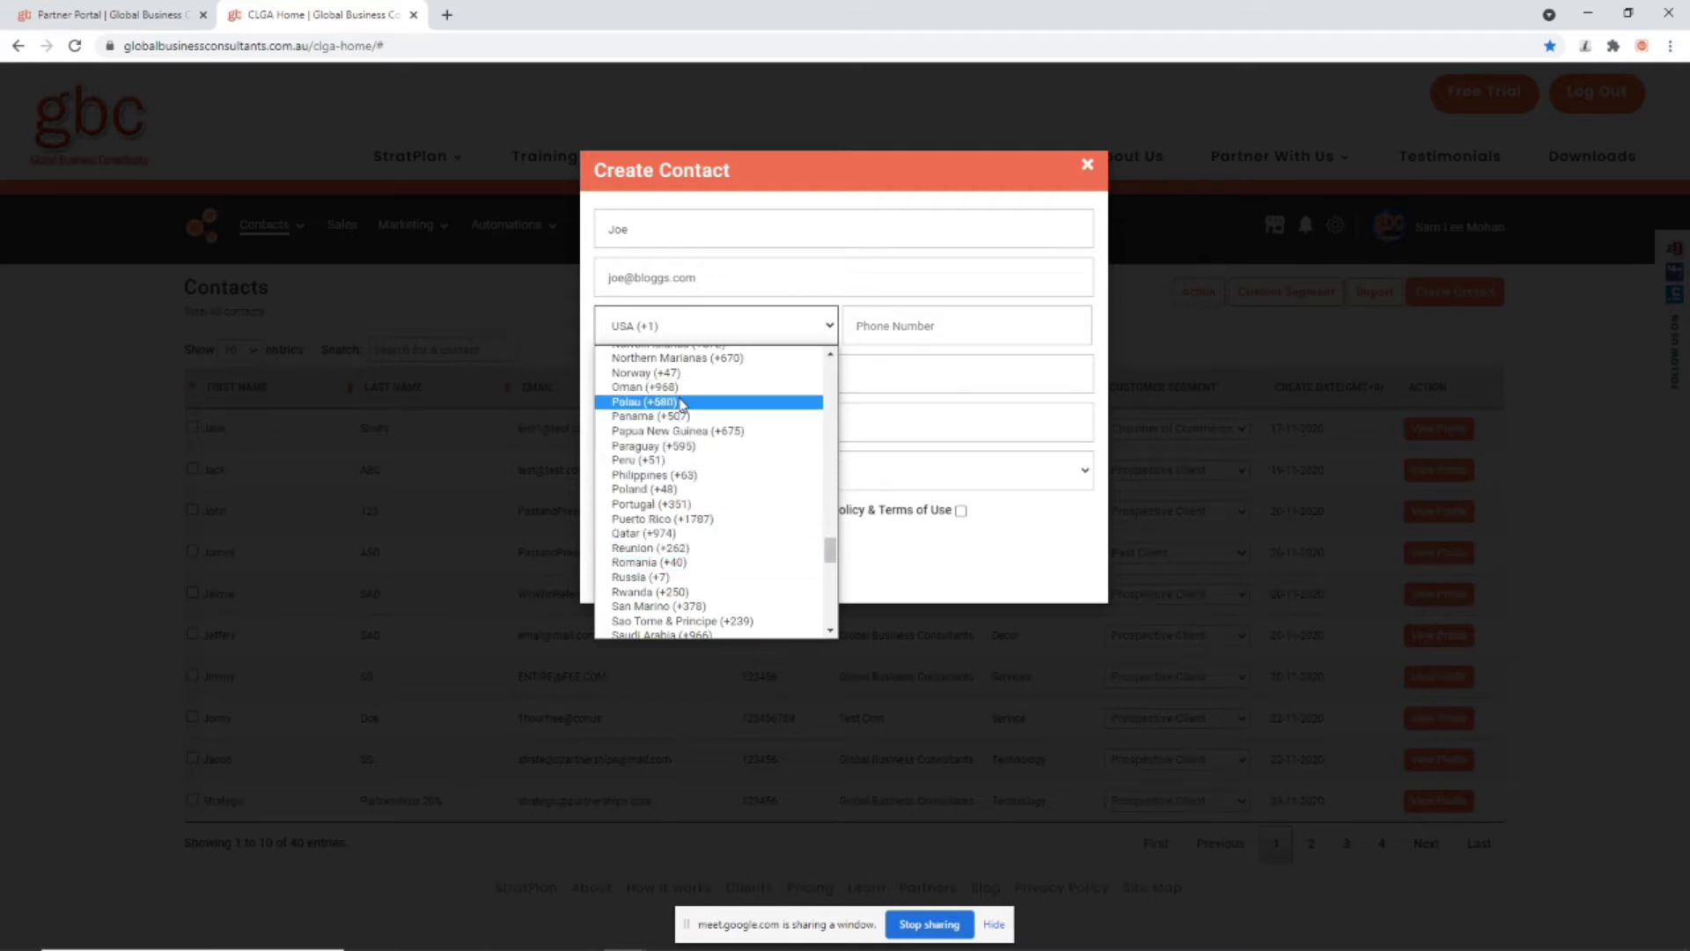
{"action": "type", "text": "aus"}
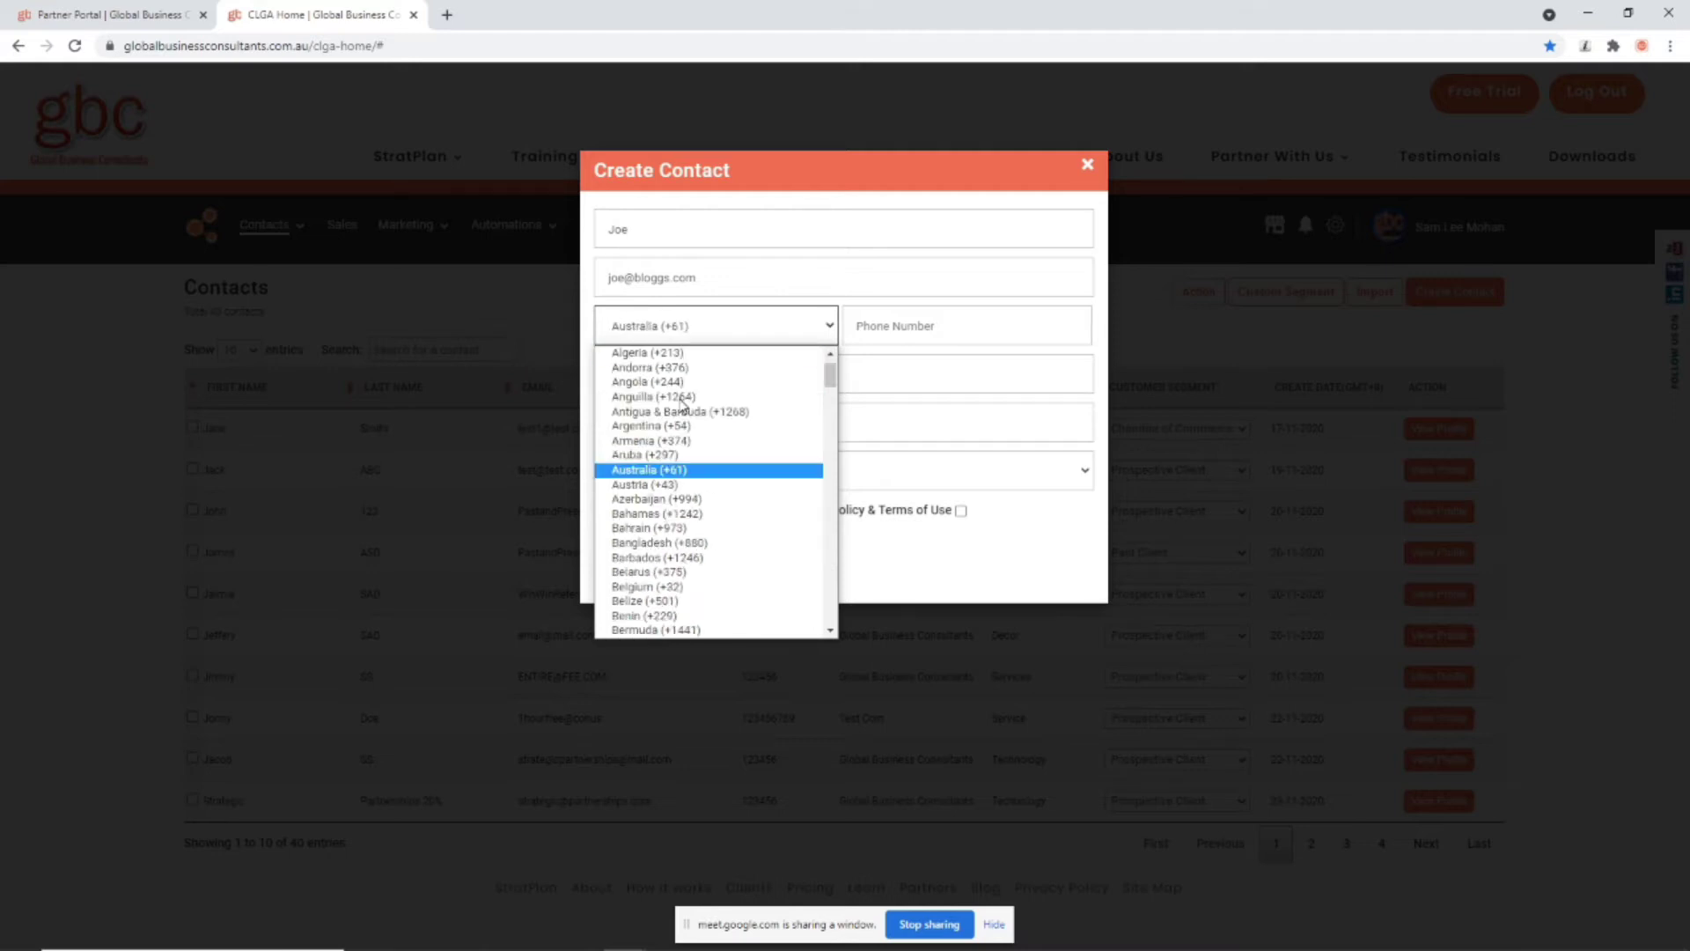
{"action": "left_click", "coordinate": [718, 484]}
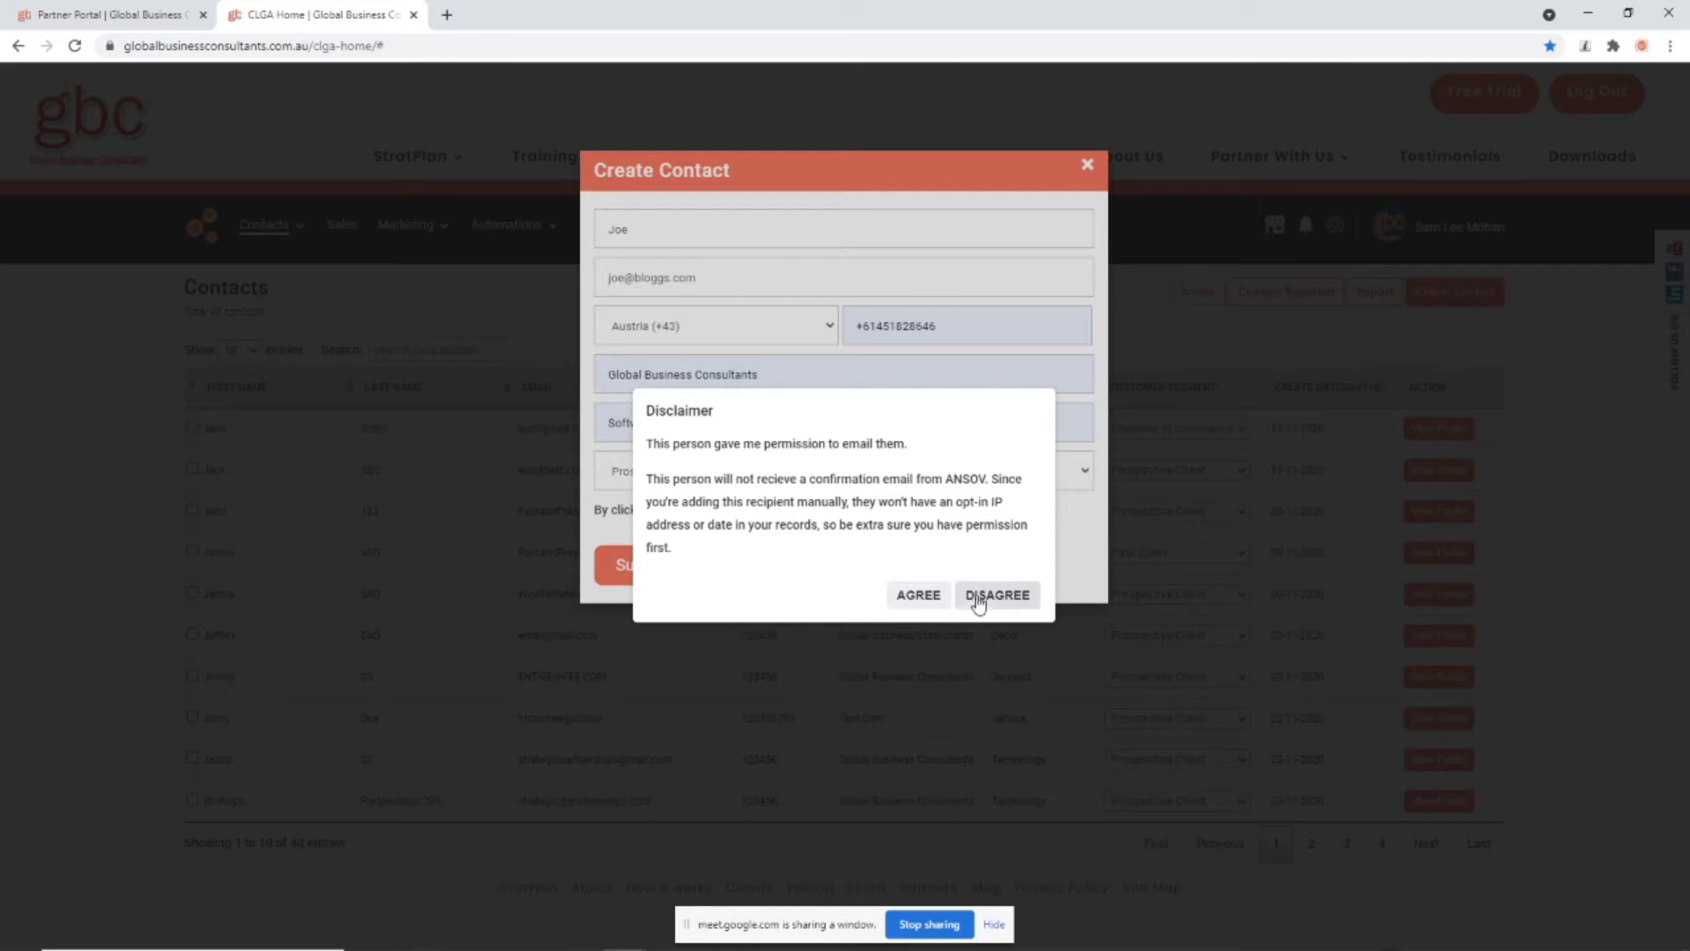
{"action": "left_click", "coordinate": [913, 606]}
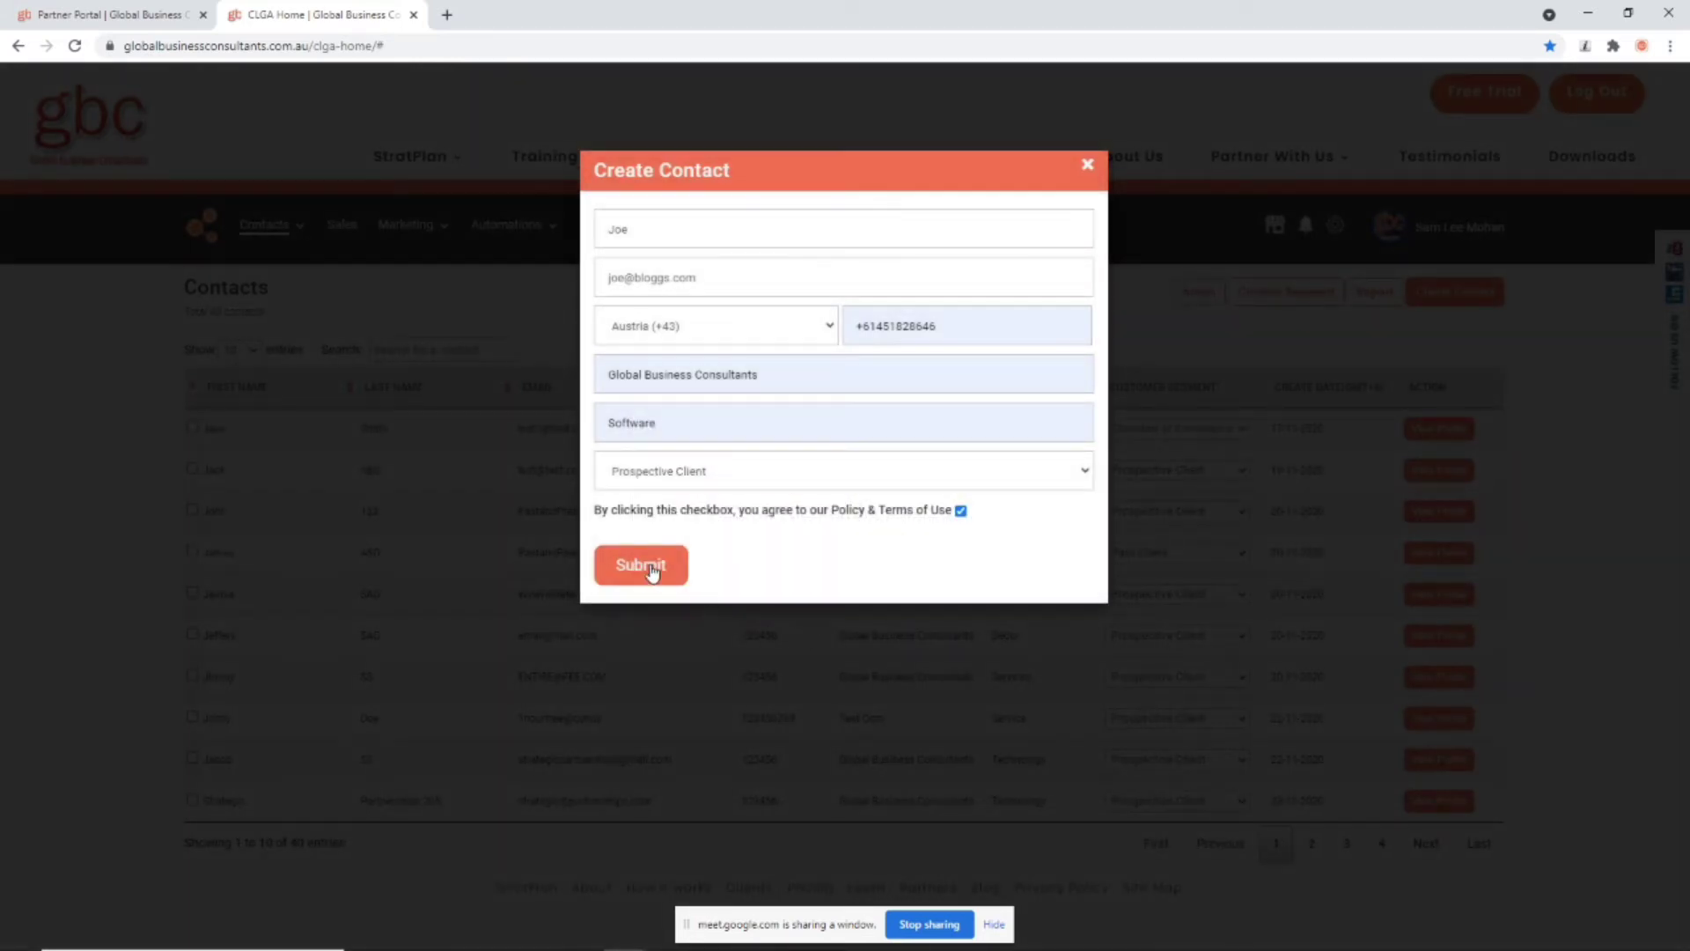
{"action": "left_click", "coordinate": [651, 570]}
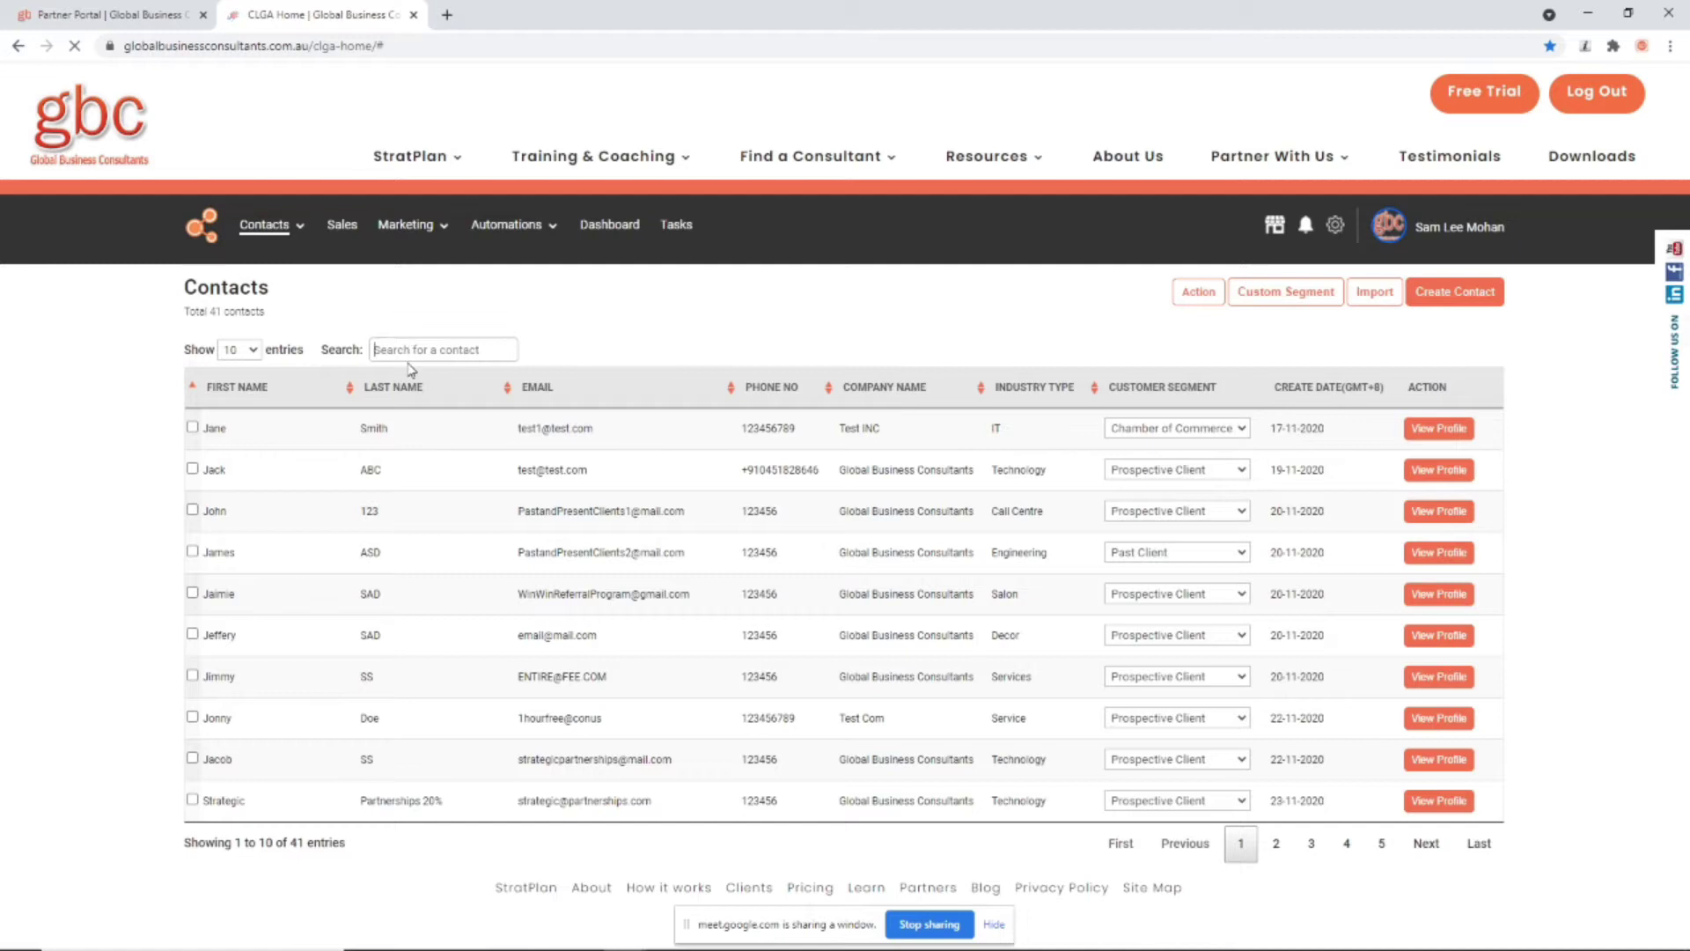
Step: Search for the new contact by name, clear the search, and tick the first three contacts
{"action": "type", "text": "joe"}
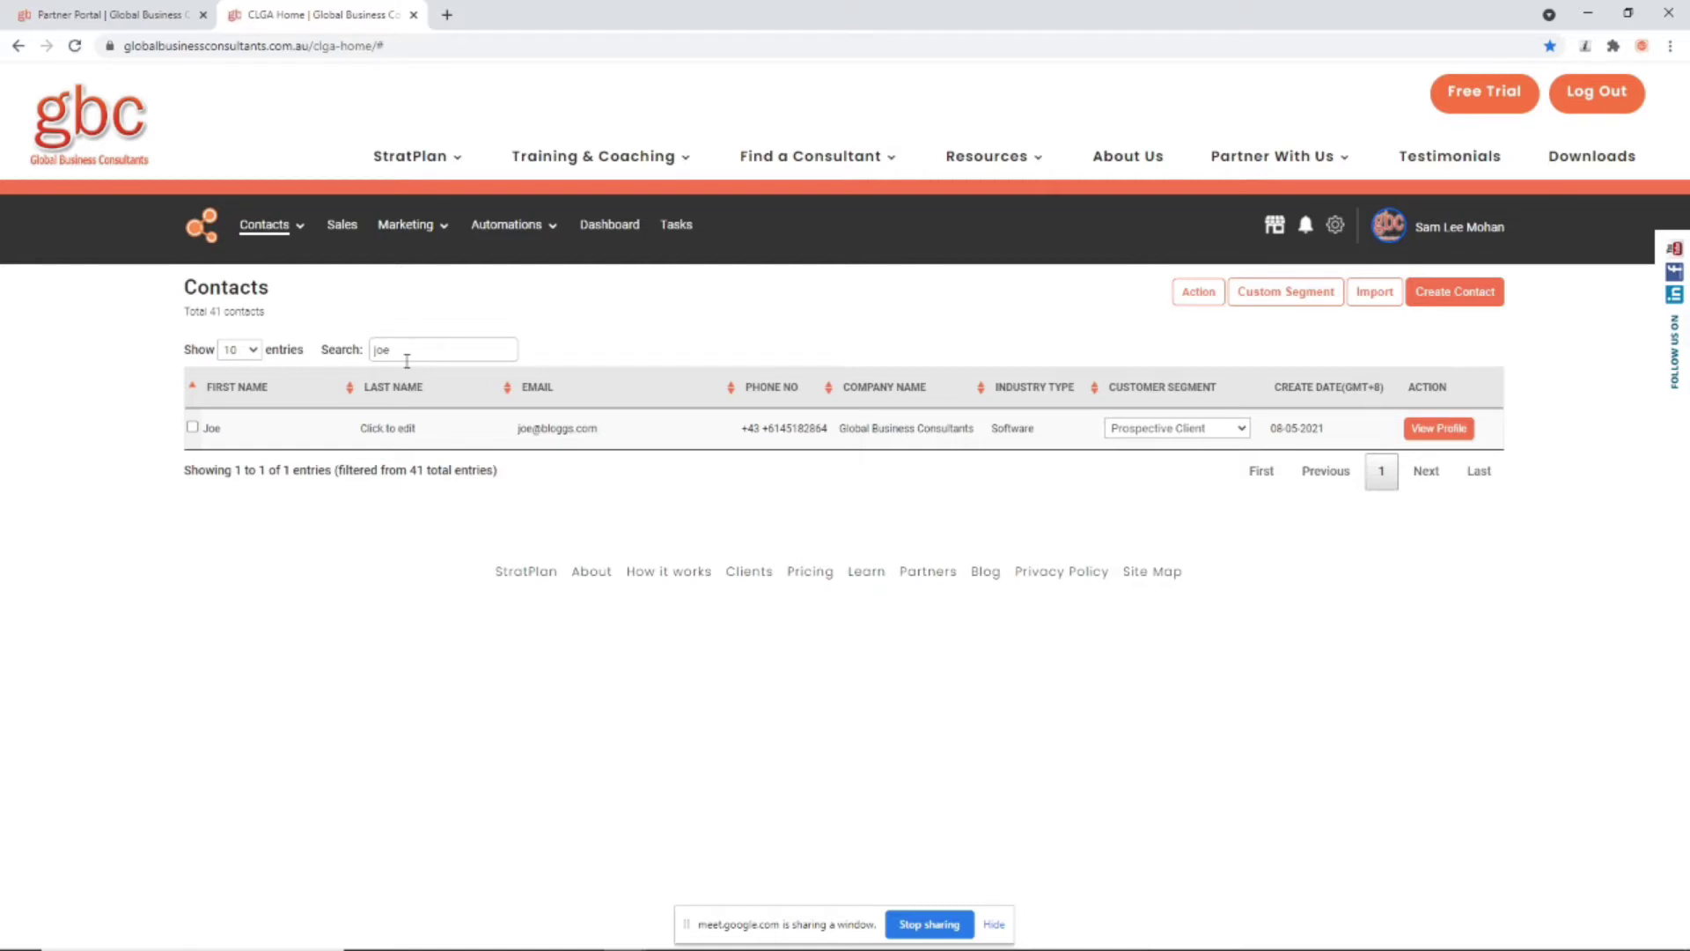
{"action": "key", "text": "BackSpace"}
{"action": "key", "text": "BackSpace"}
{"action": "key", "text": "BackSpace"}
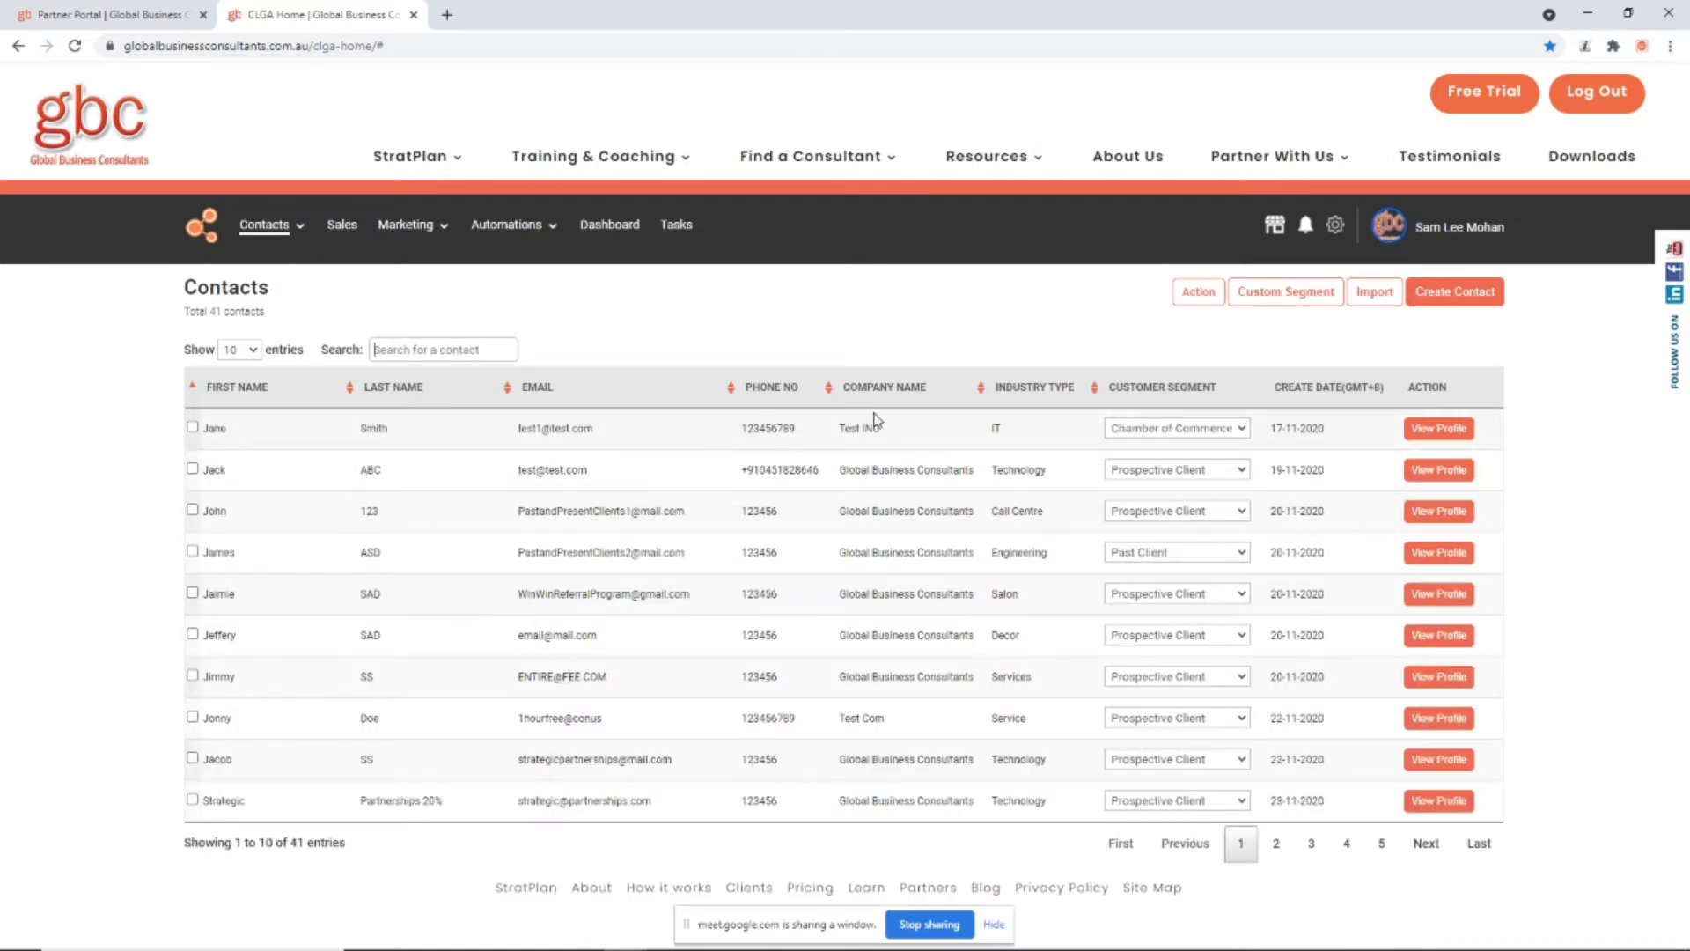
{"action": "left_click", "coordinate": [192, 427]}
{"action": "left_click", "coordinate": [192, 468]}
{"action": "left_click", "coordinate": [192, 510]}
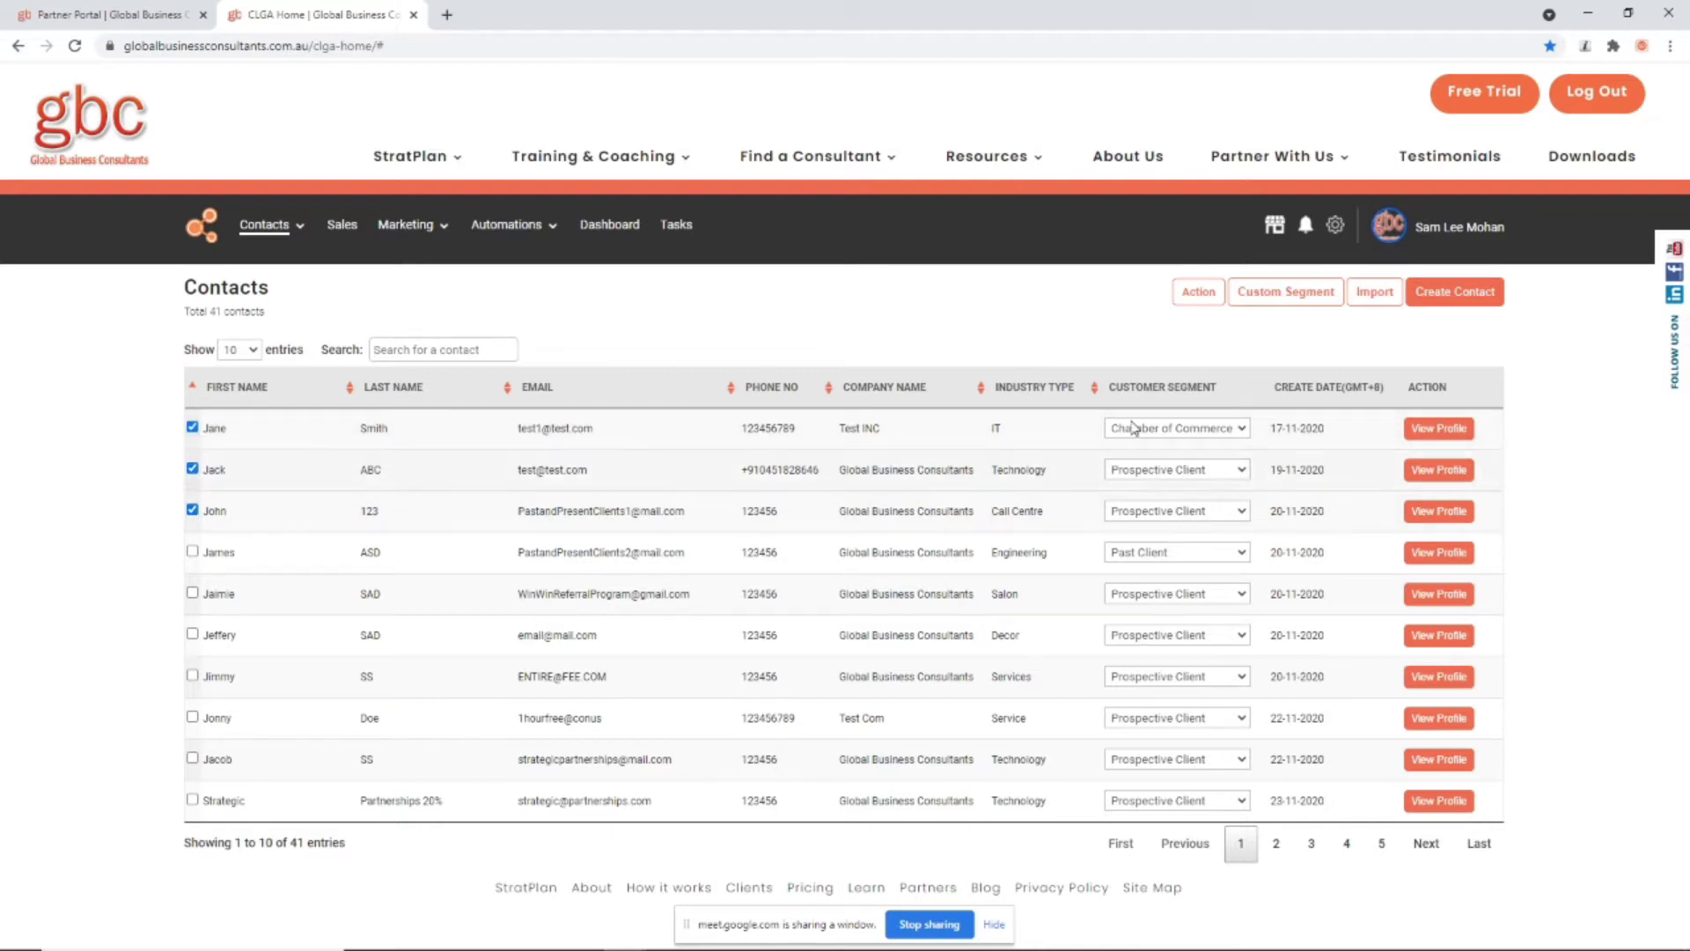
Step: Check the bulk actions, leaving only the first contact ticked, and open the custom segment editor
{"action": "left_click", "coordinate": [1211, 300]}
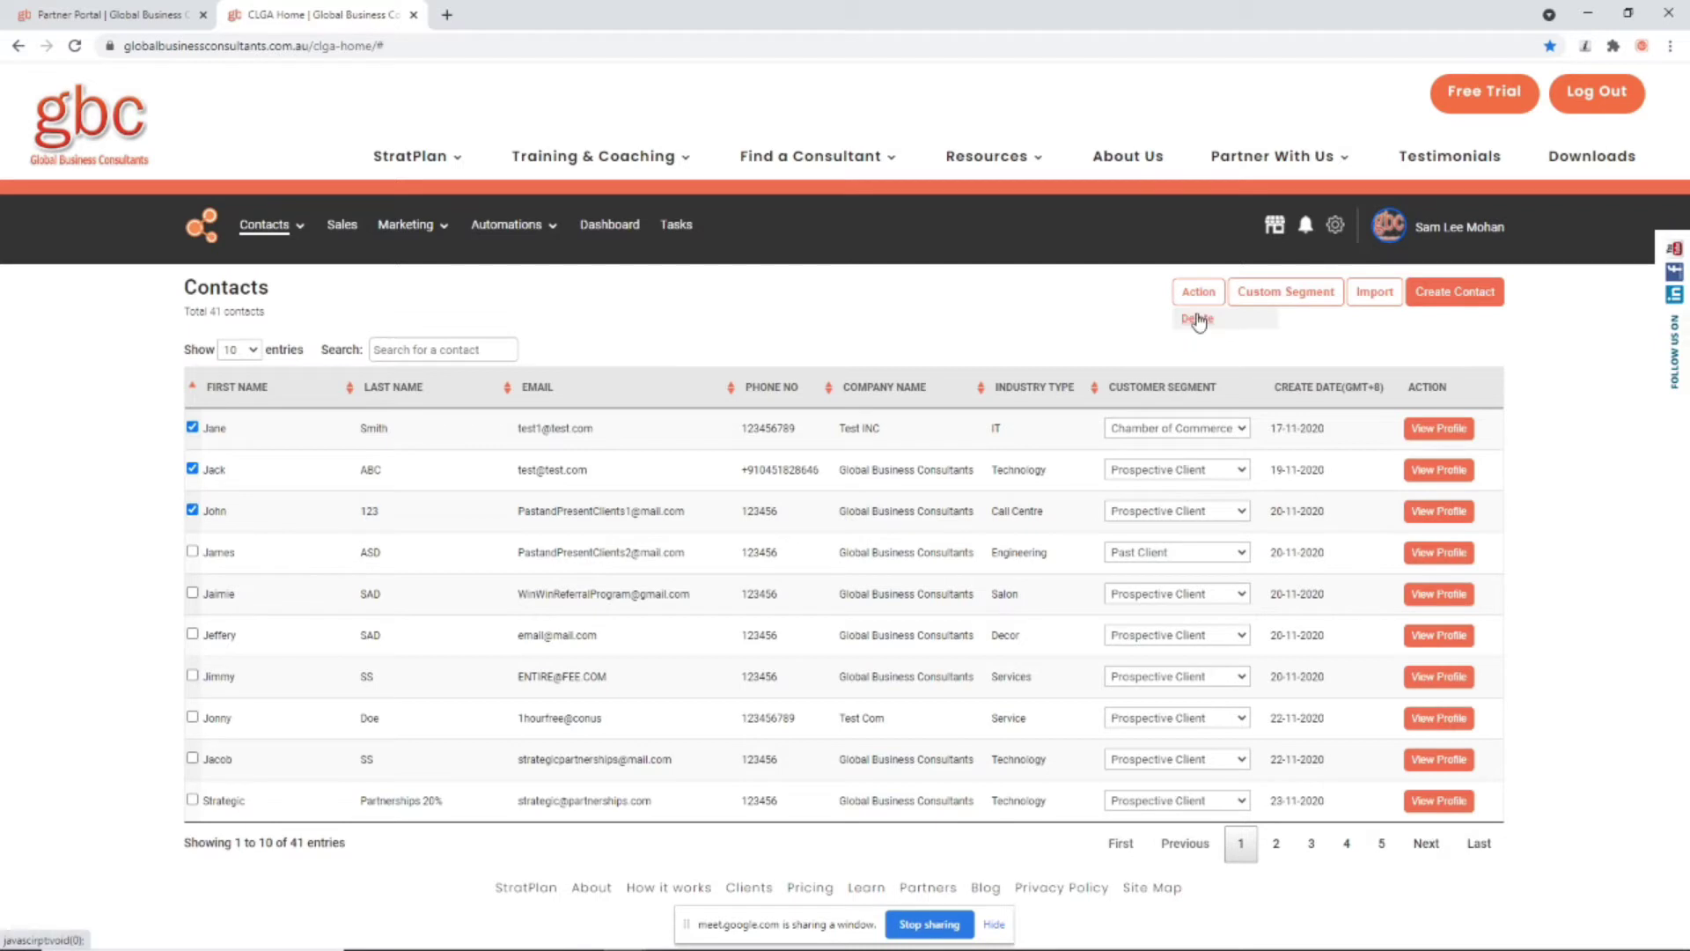
{"action": "left_click", "coordinate": [192, 510]}
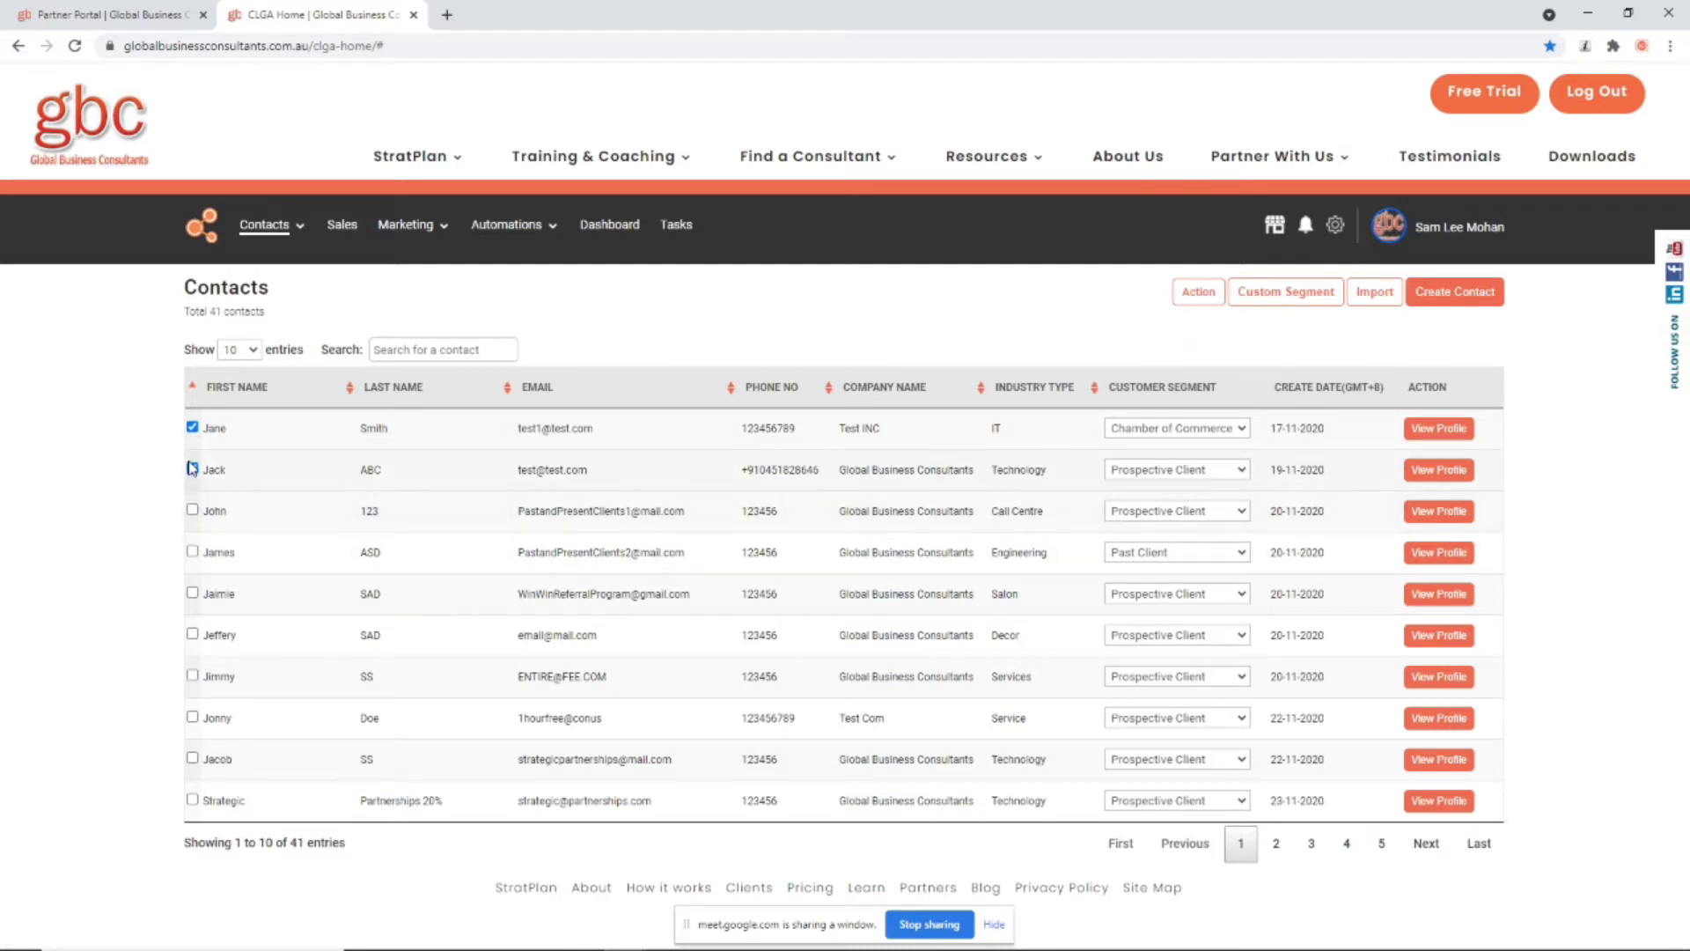
{"action": "left_click", "coordinate": [192, 469]}
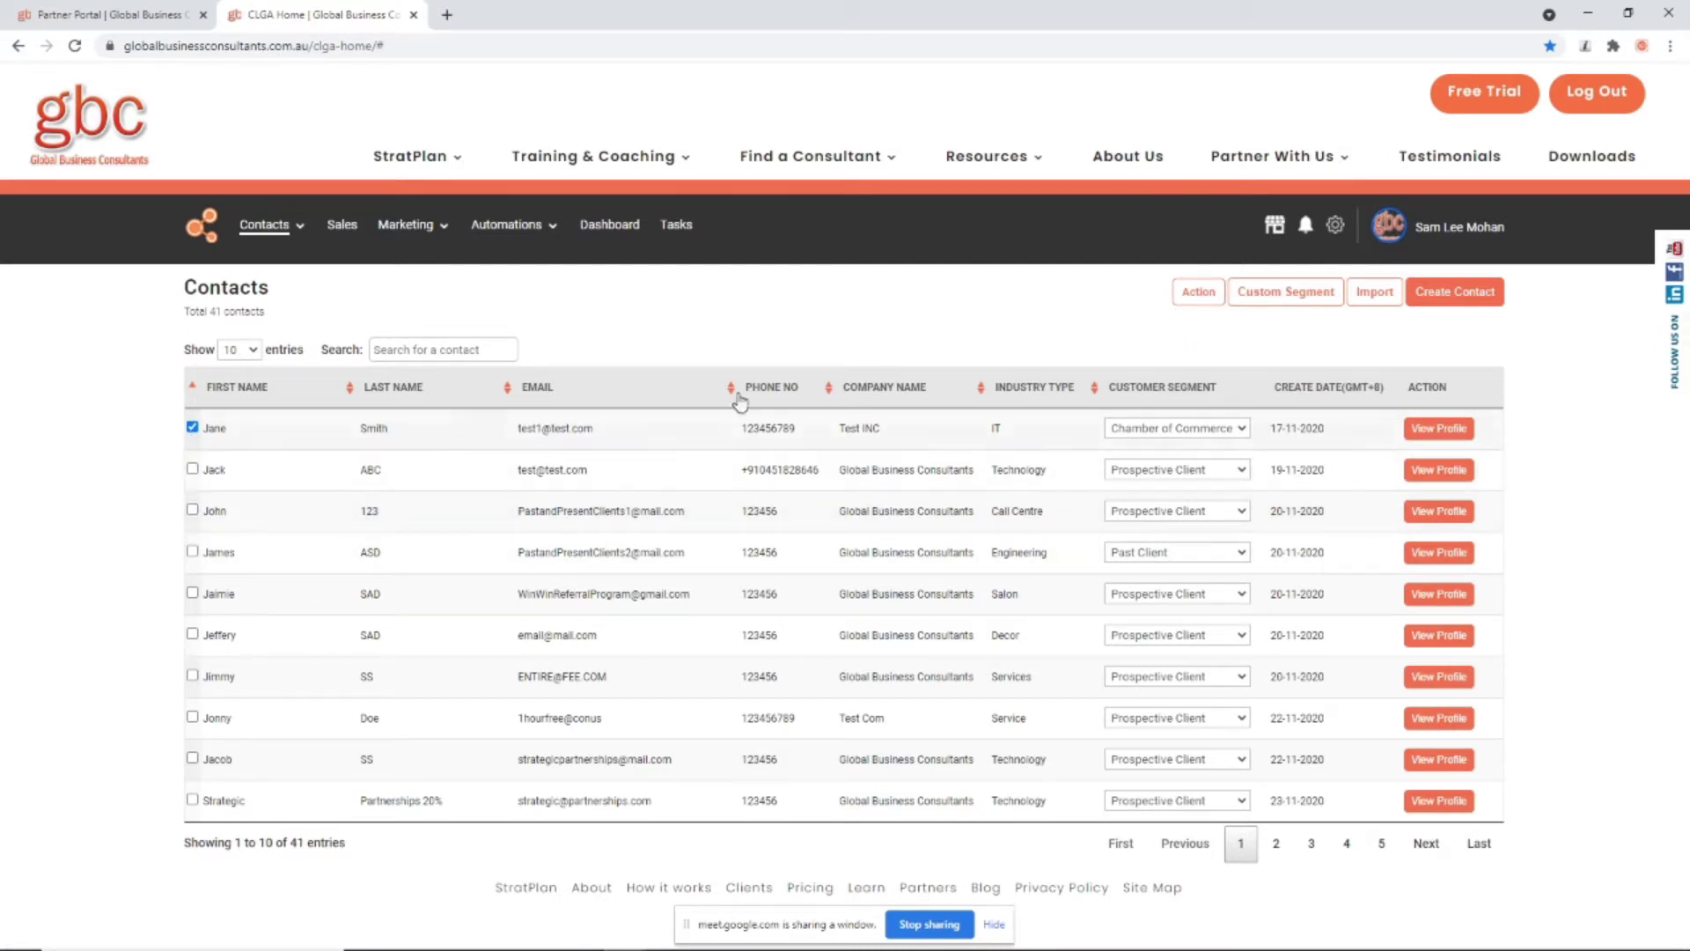
{"action": "left_click", "coordinate": [1264, 296]}
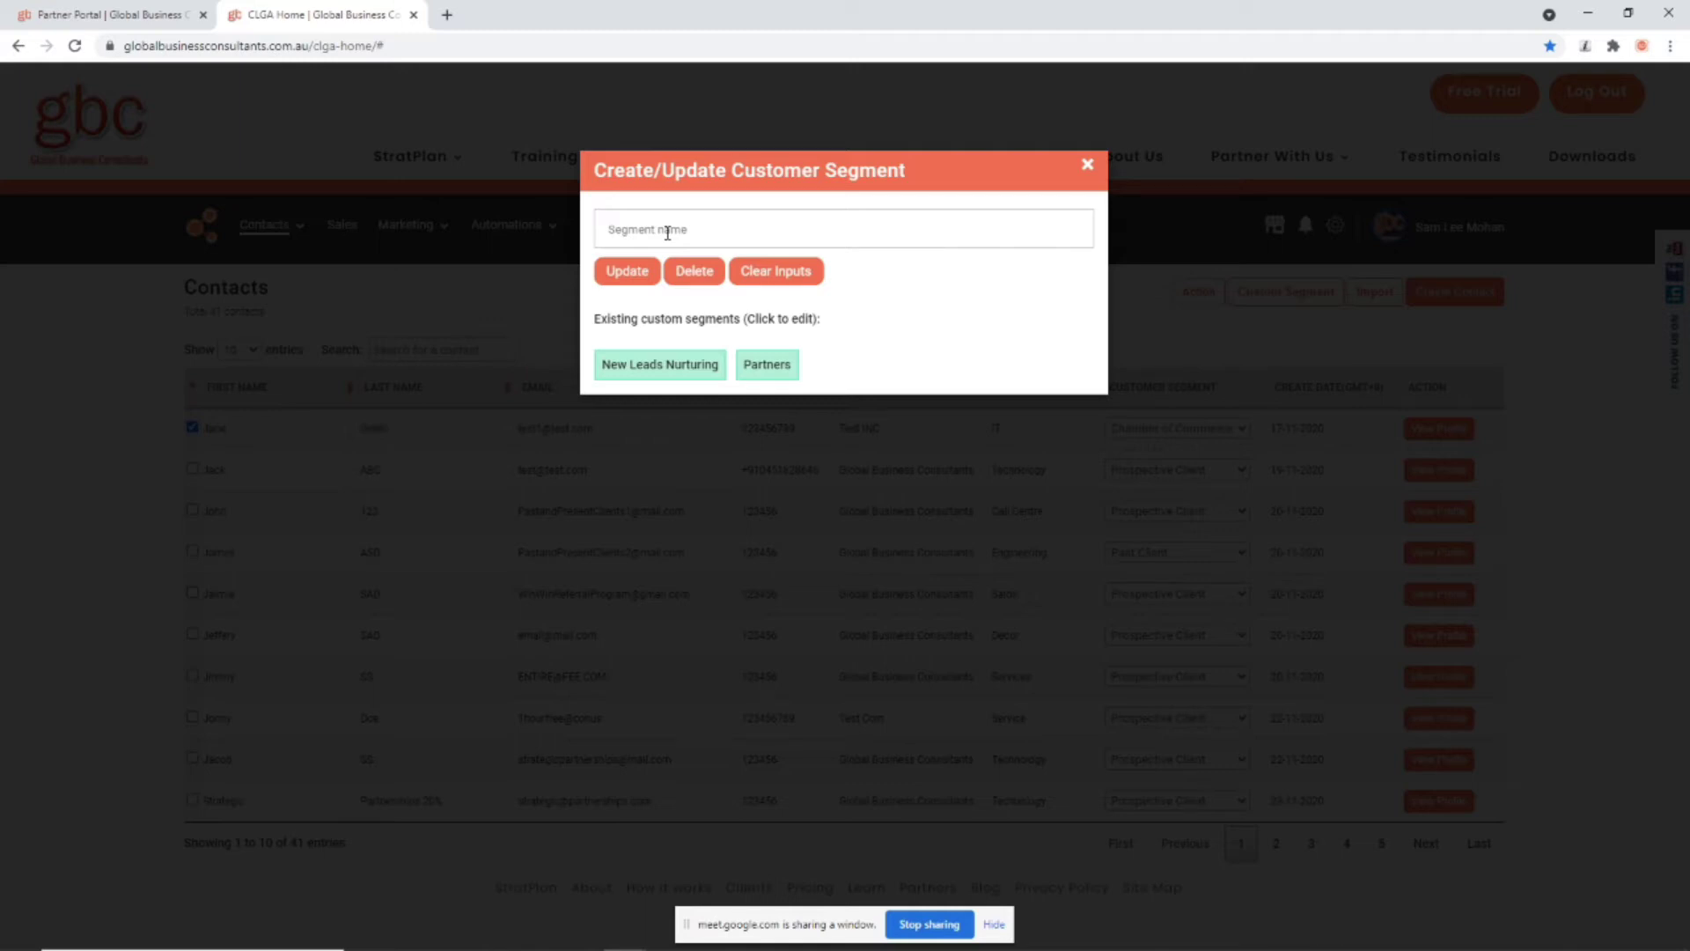
Step: Name the custom segment 'New Audience' and save it
{"action": "left_click", "coordinate": [668, 232]}
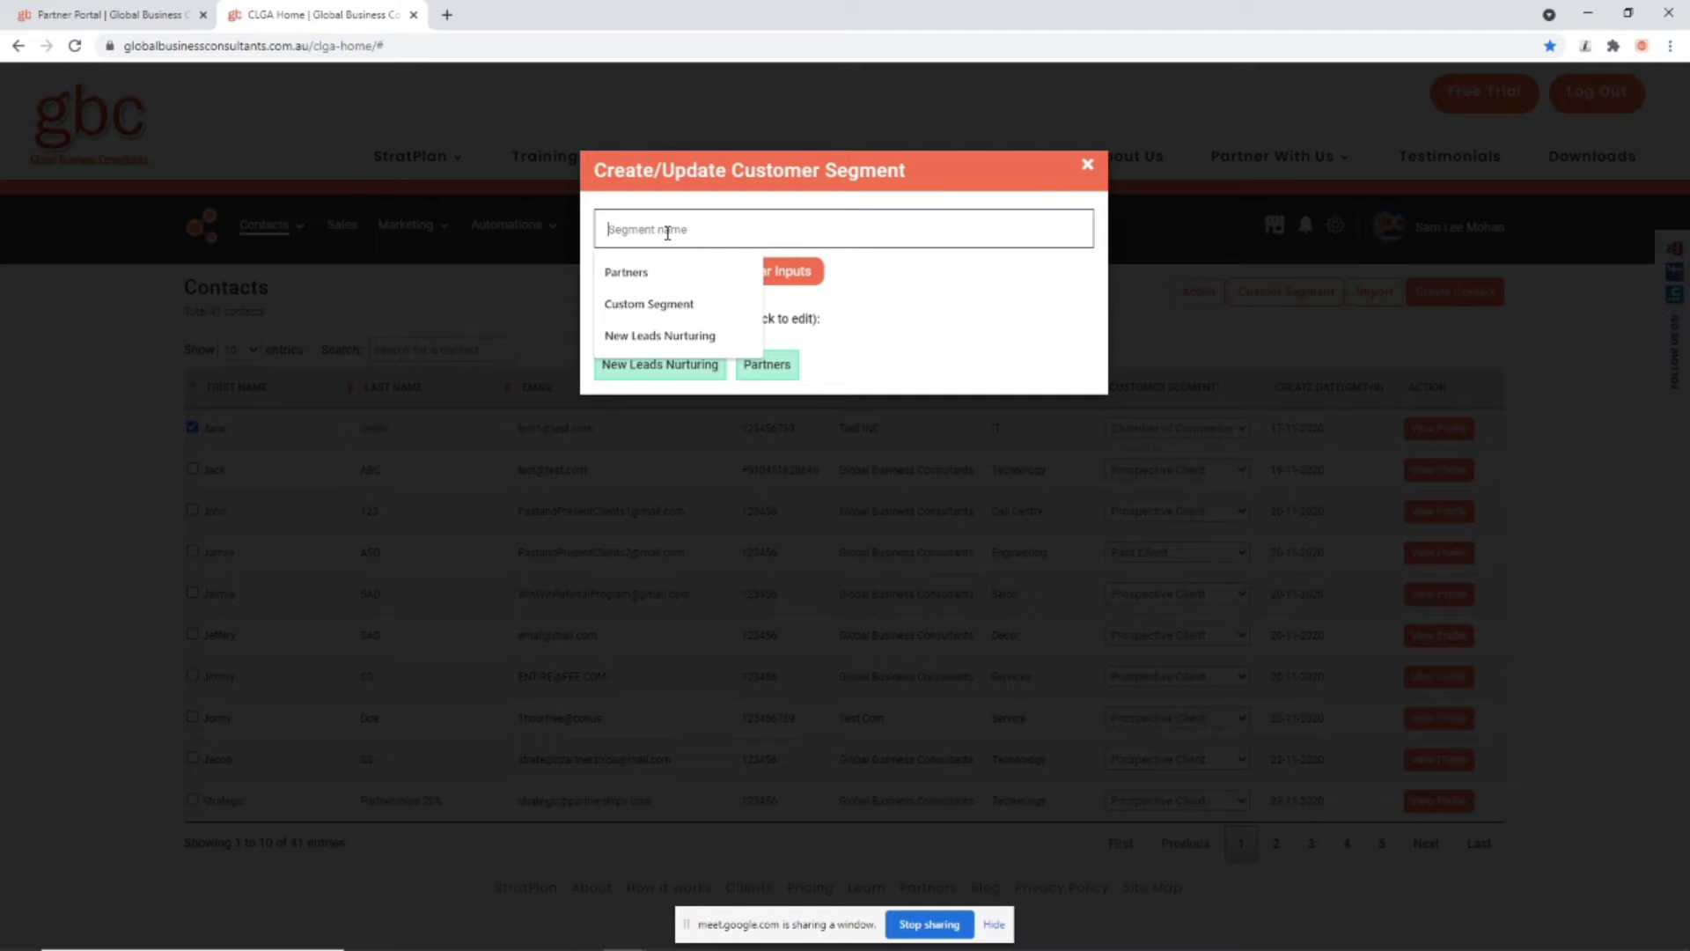
{"action": "type", "text": "New Audience"}
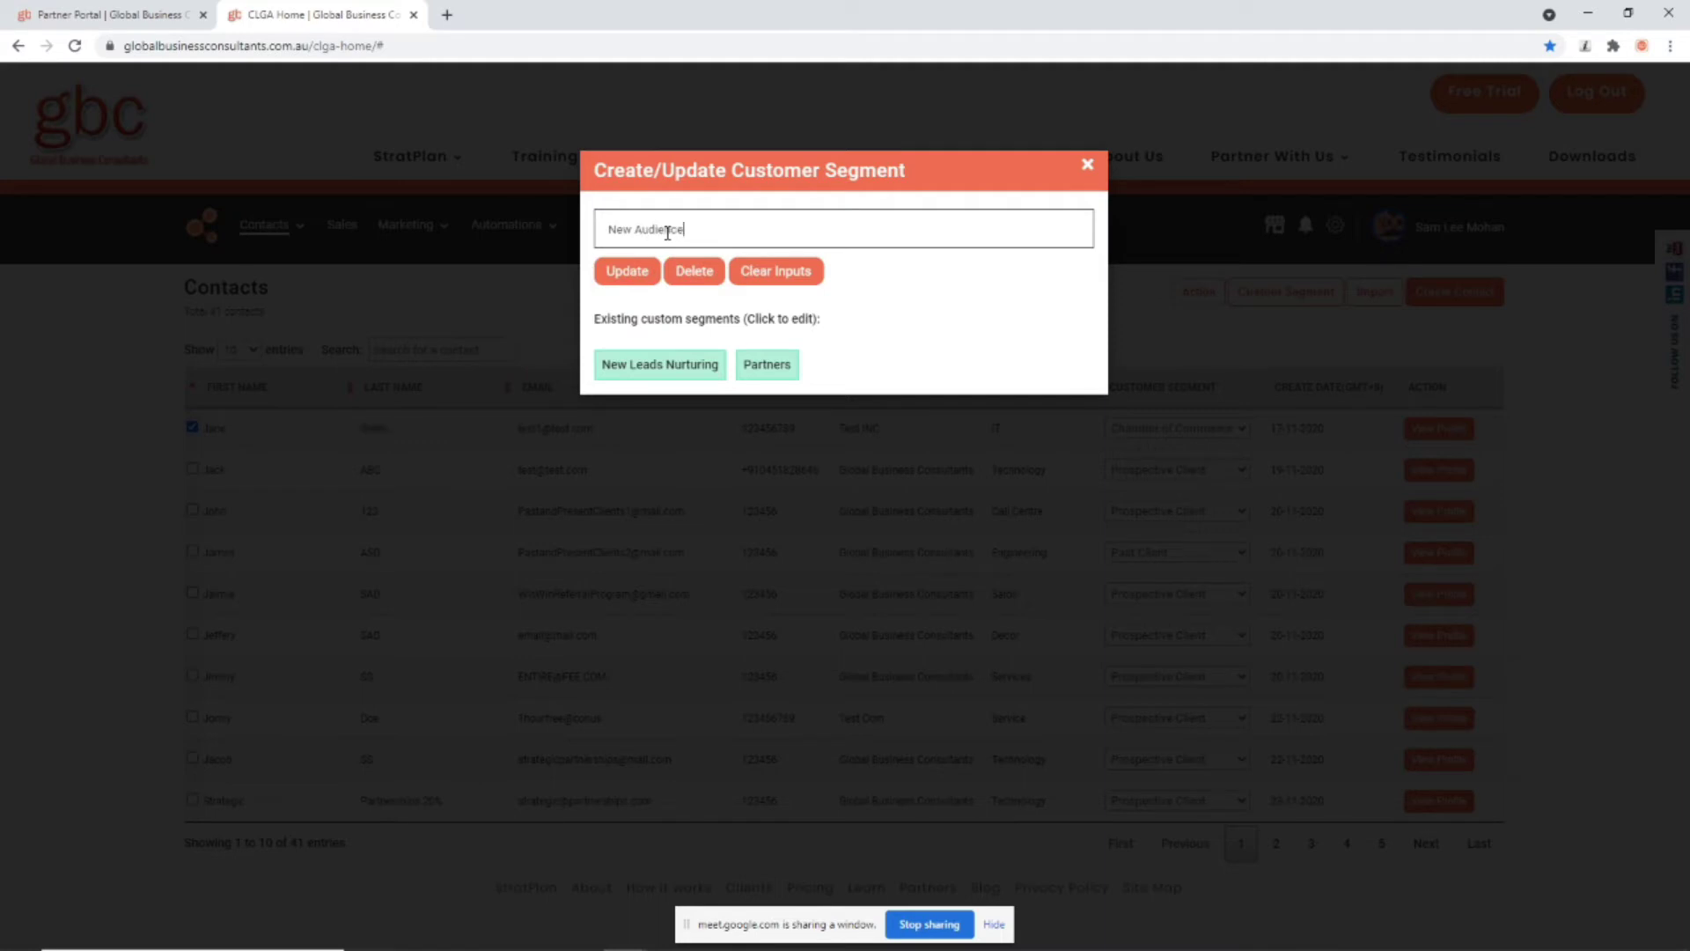
{"action": "left_click", "coordinate": [626, 278]}
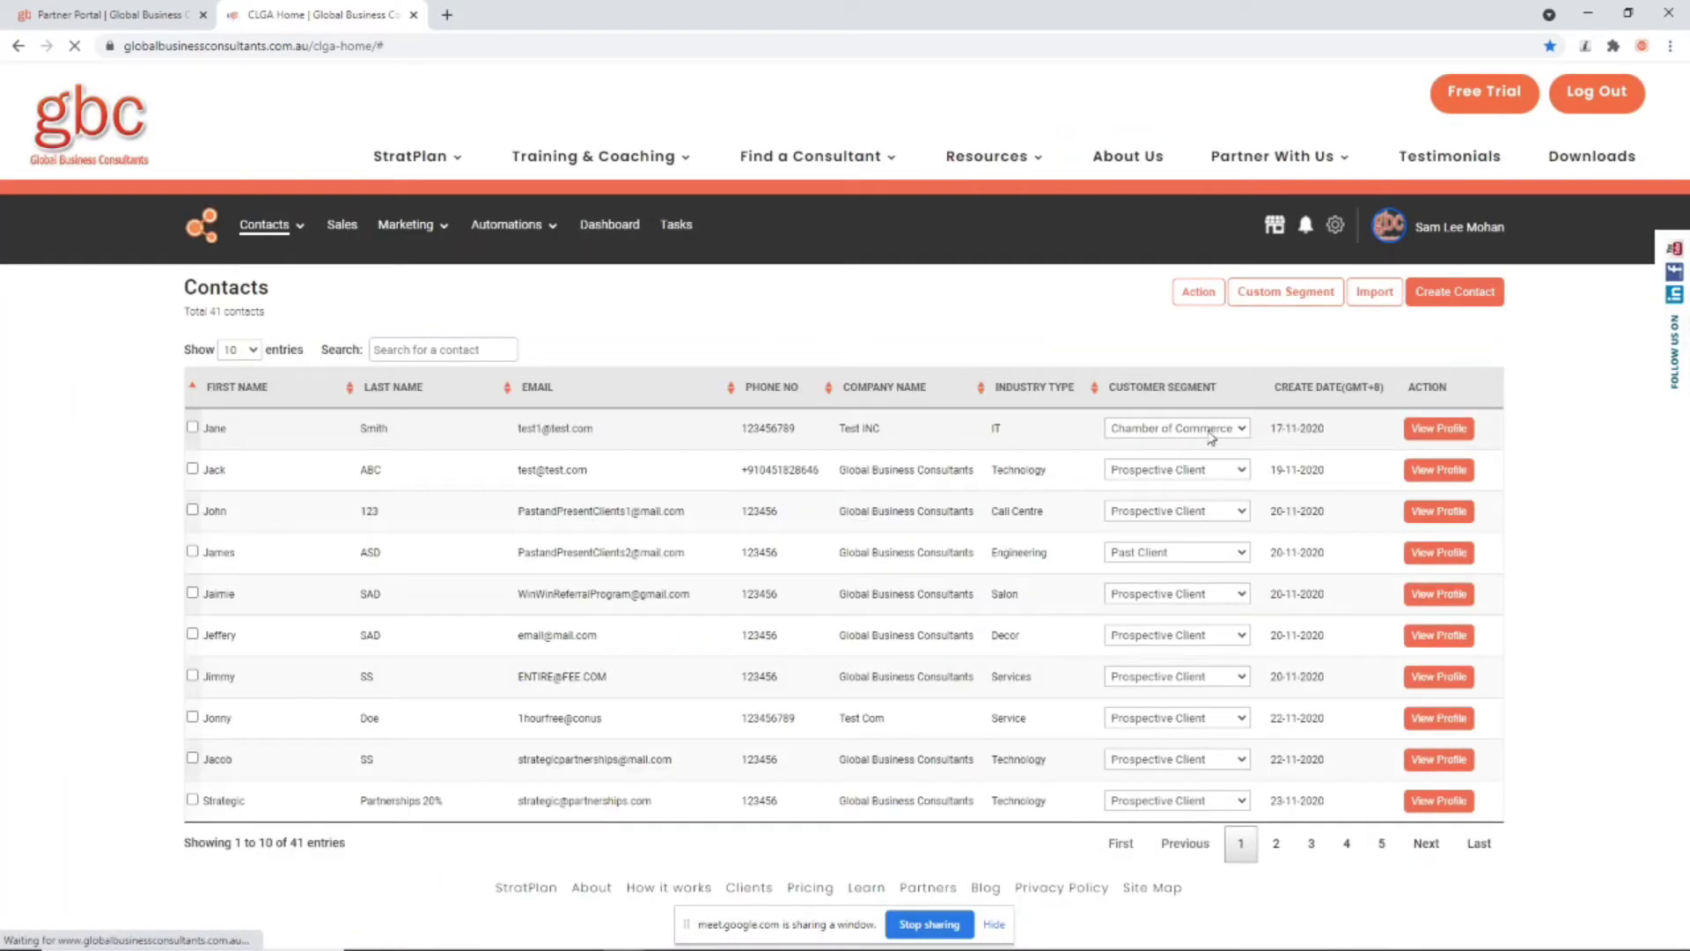
Step: Review the customer segment choices on the first contact and in a new contact form
{"action": "left_click", "coordinate": [1210, 432]}
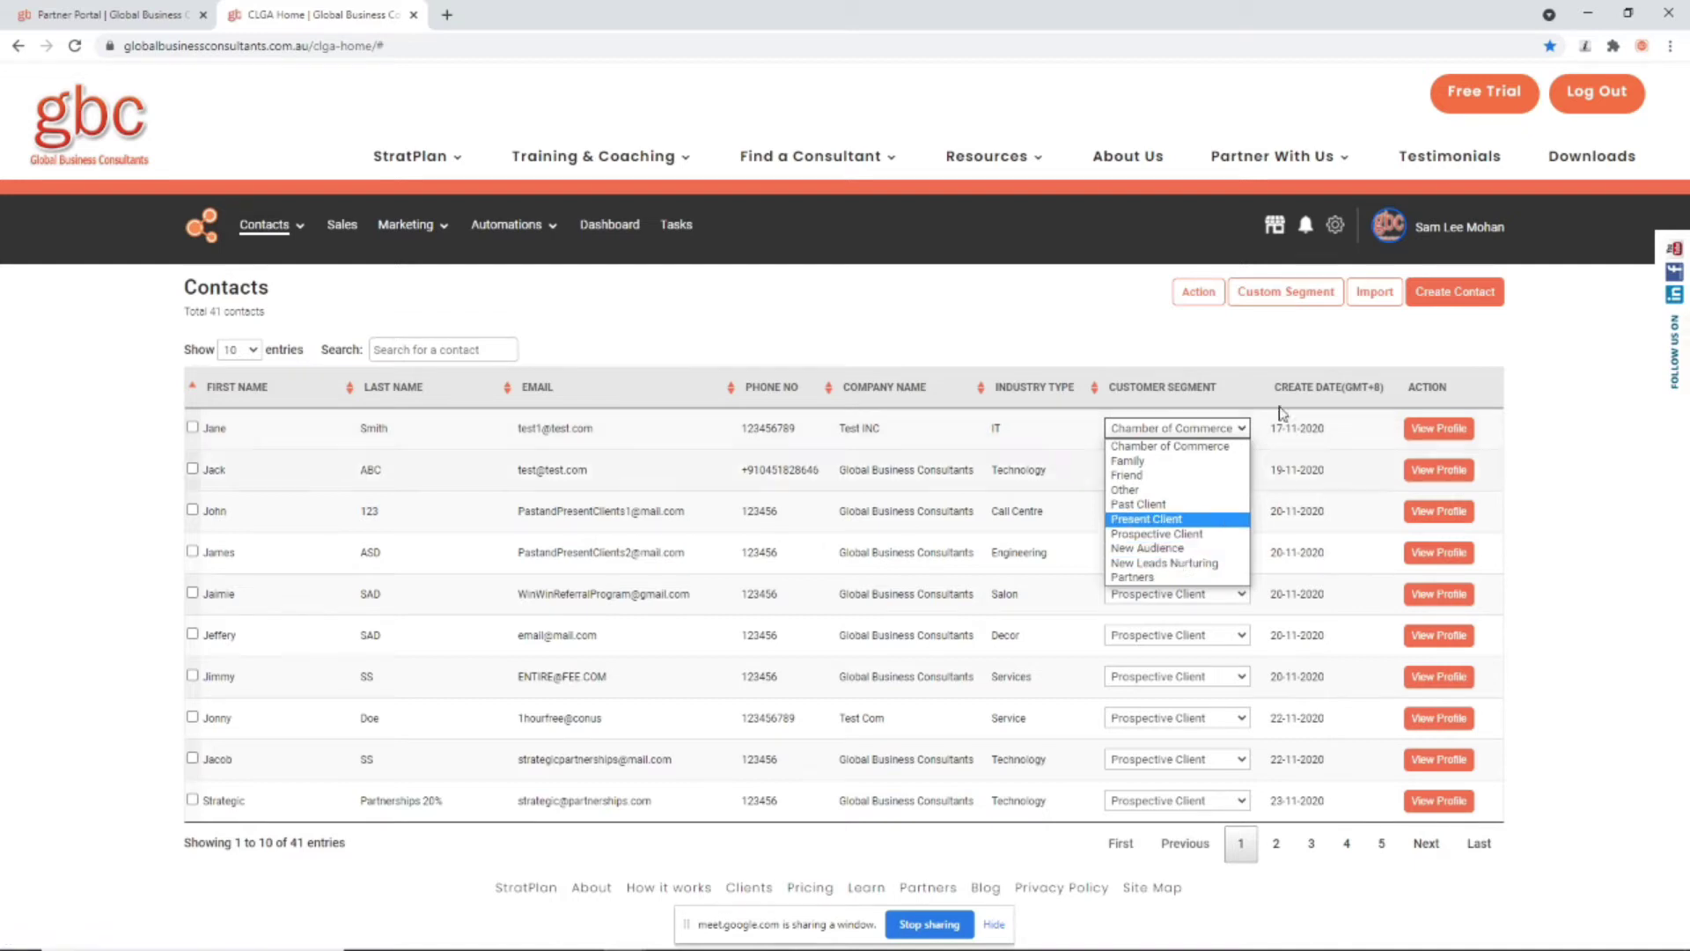
{"action": "left_click", "coordinate": [1021, 315]}
{"action": "left_click", "coordinate": [1448, 293]}
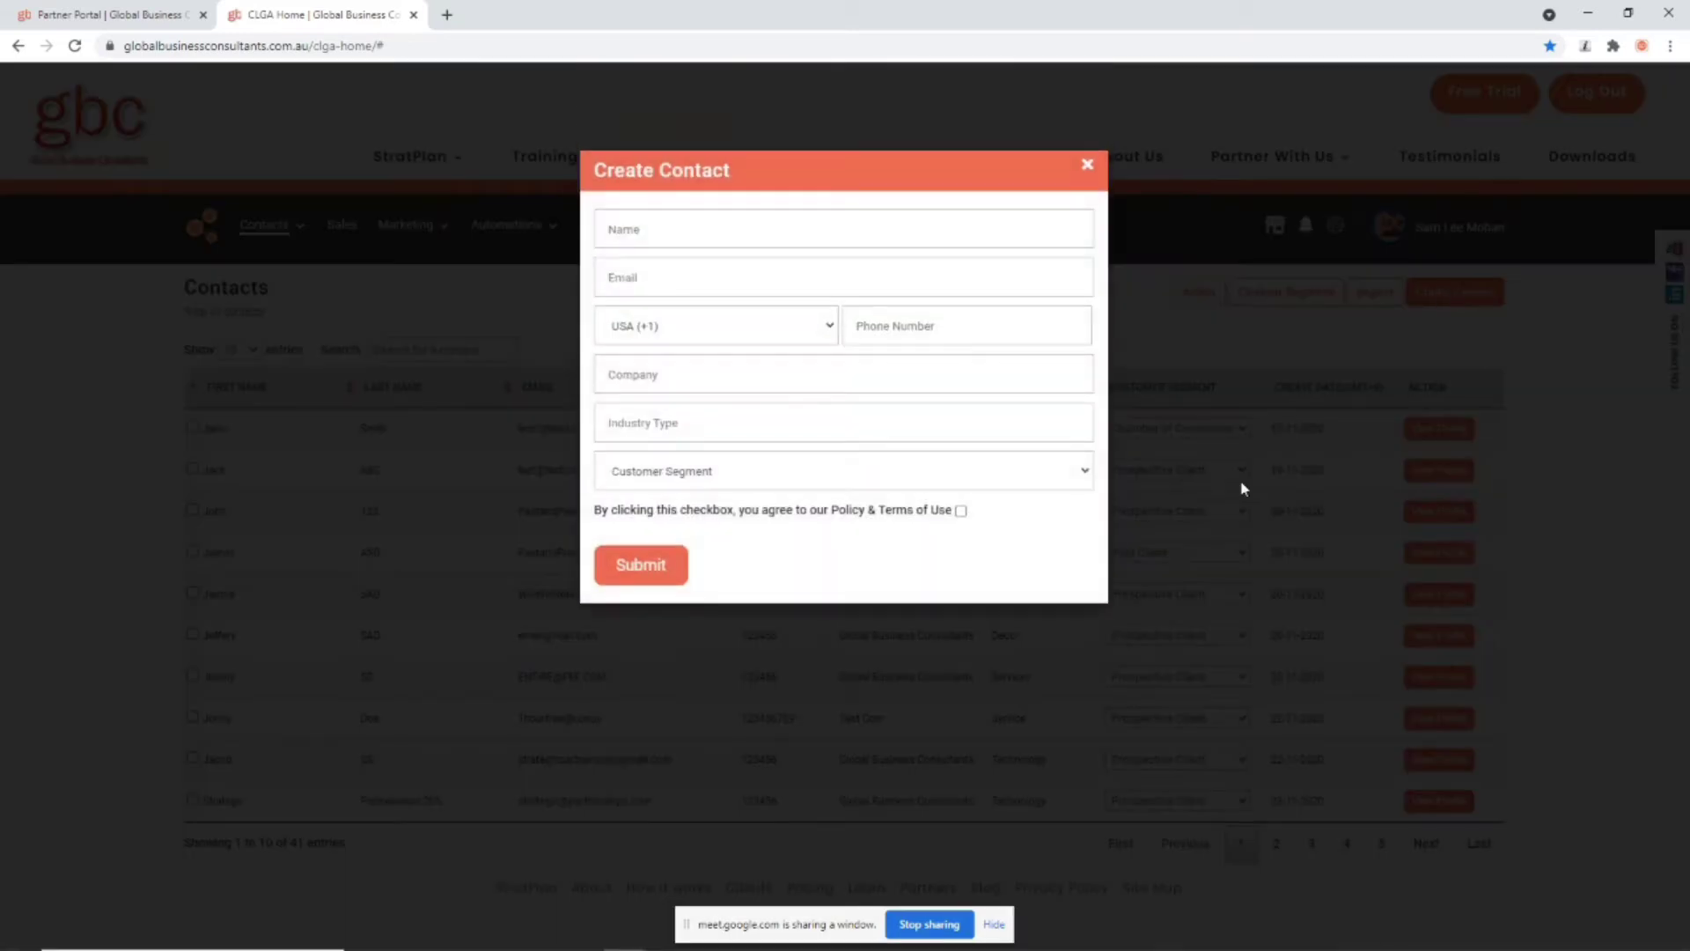
{"action": "left_click", "coordinate": [711, 475]}
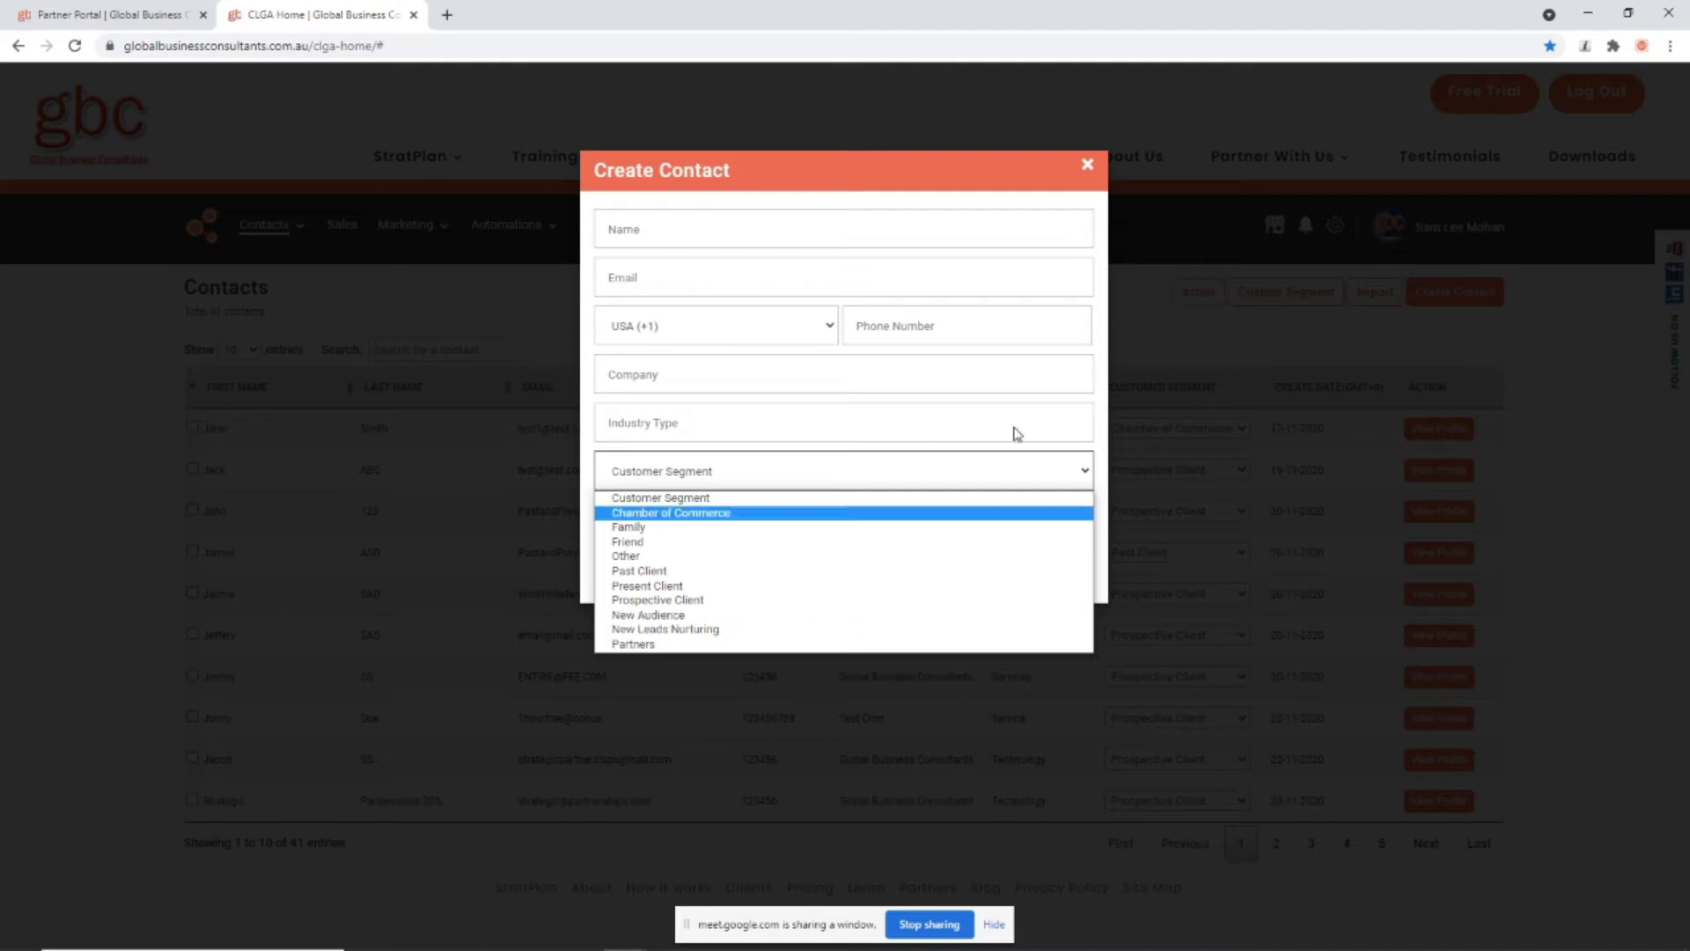
Step: Close the new contact form unsaved, then open and close the Import File dialog
{"action": "left_click", "coordinate": [1087, 166]}
{"action": "left_click", "coordinate": [1087, 165]}
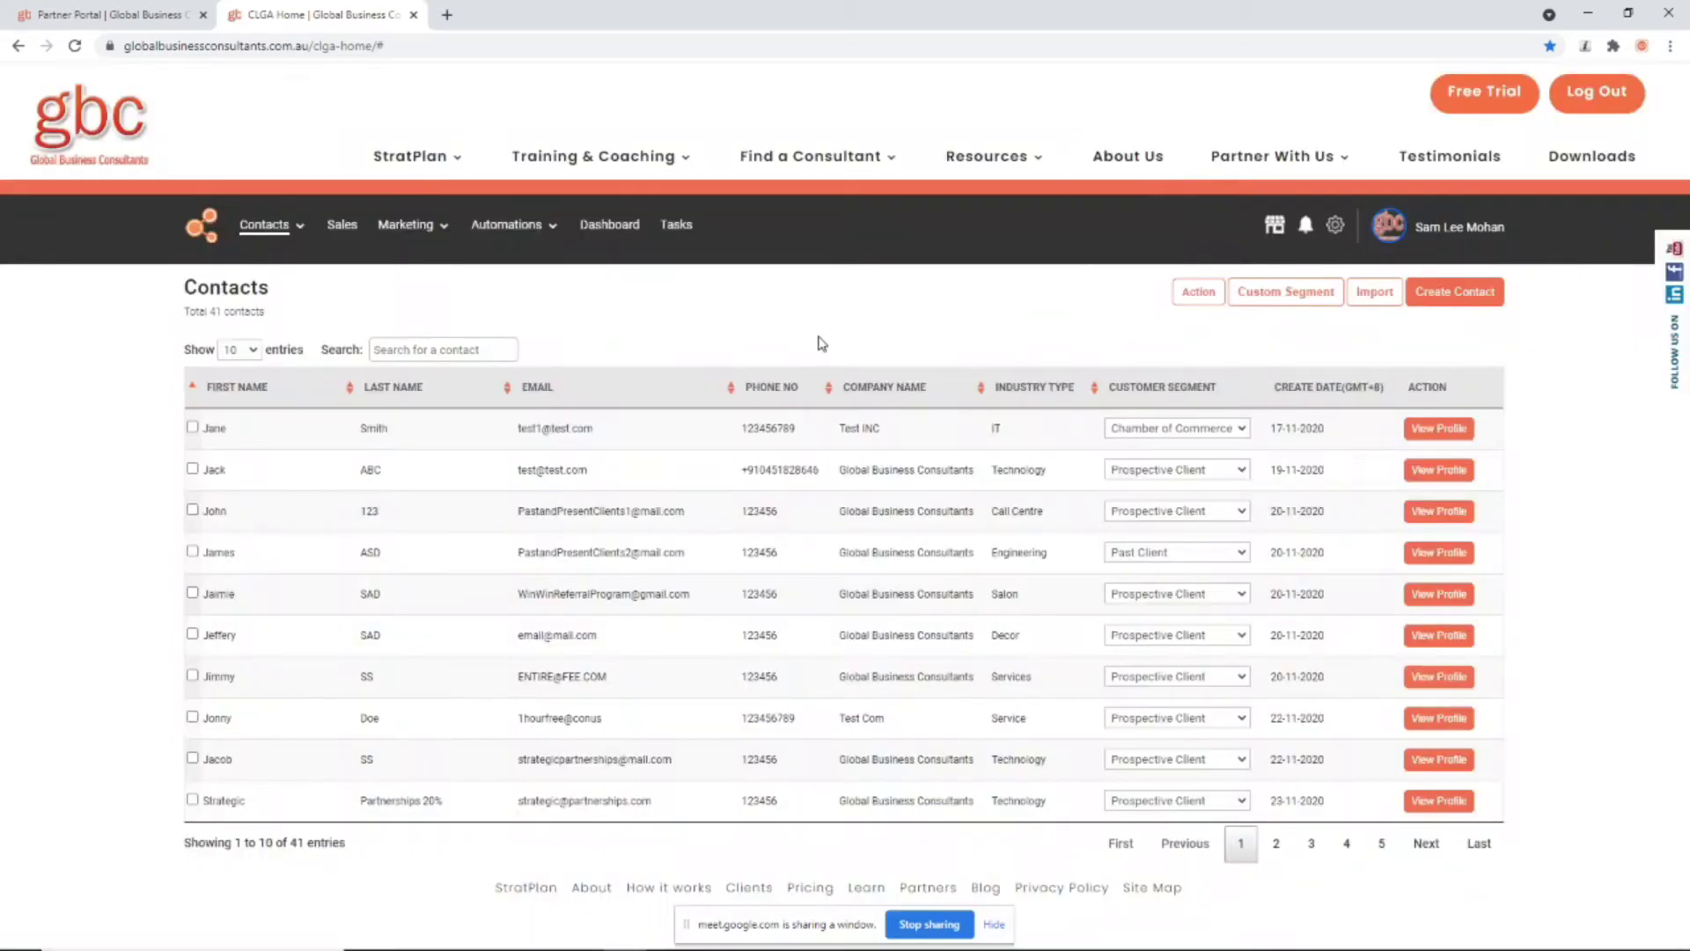
{"action": "left_click", "coordinate": [1362, 293]}
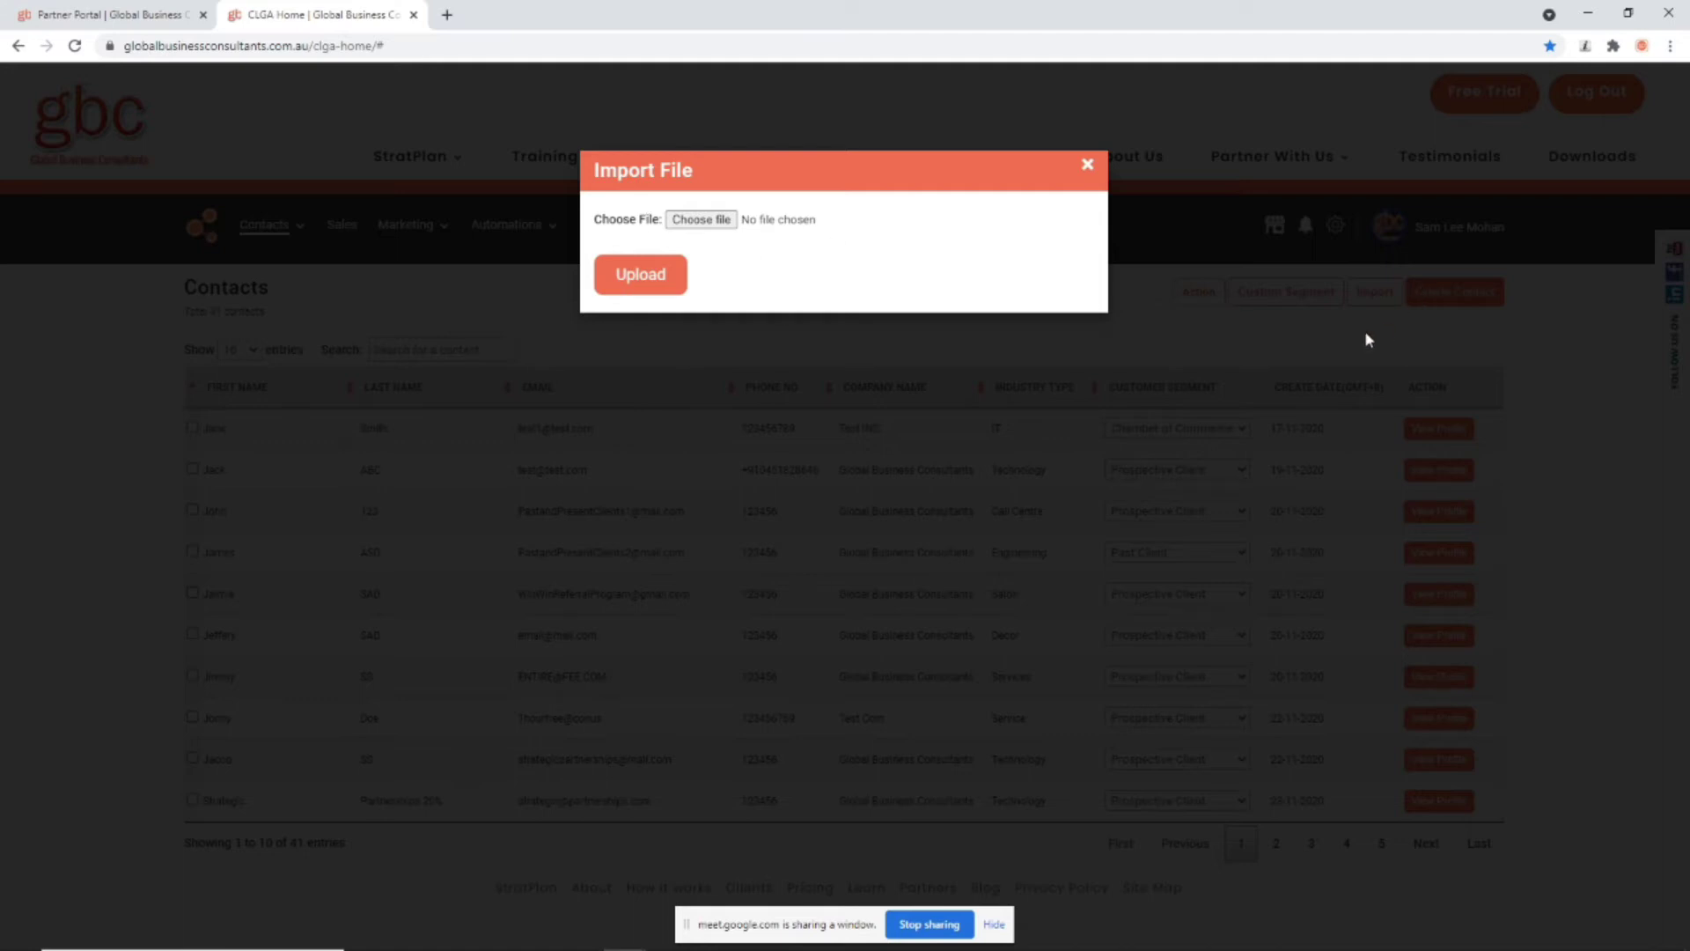
{"action": "left_click", "coordinate": [1088, 167]}
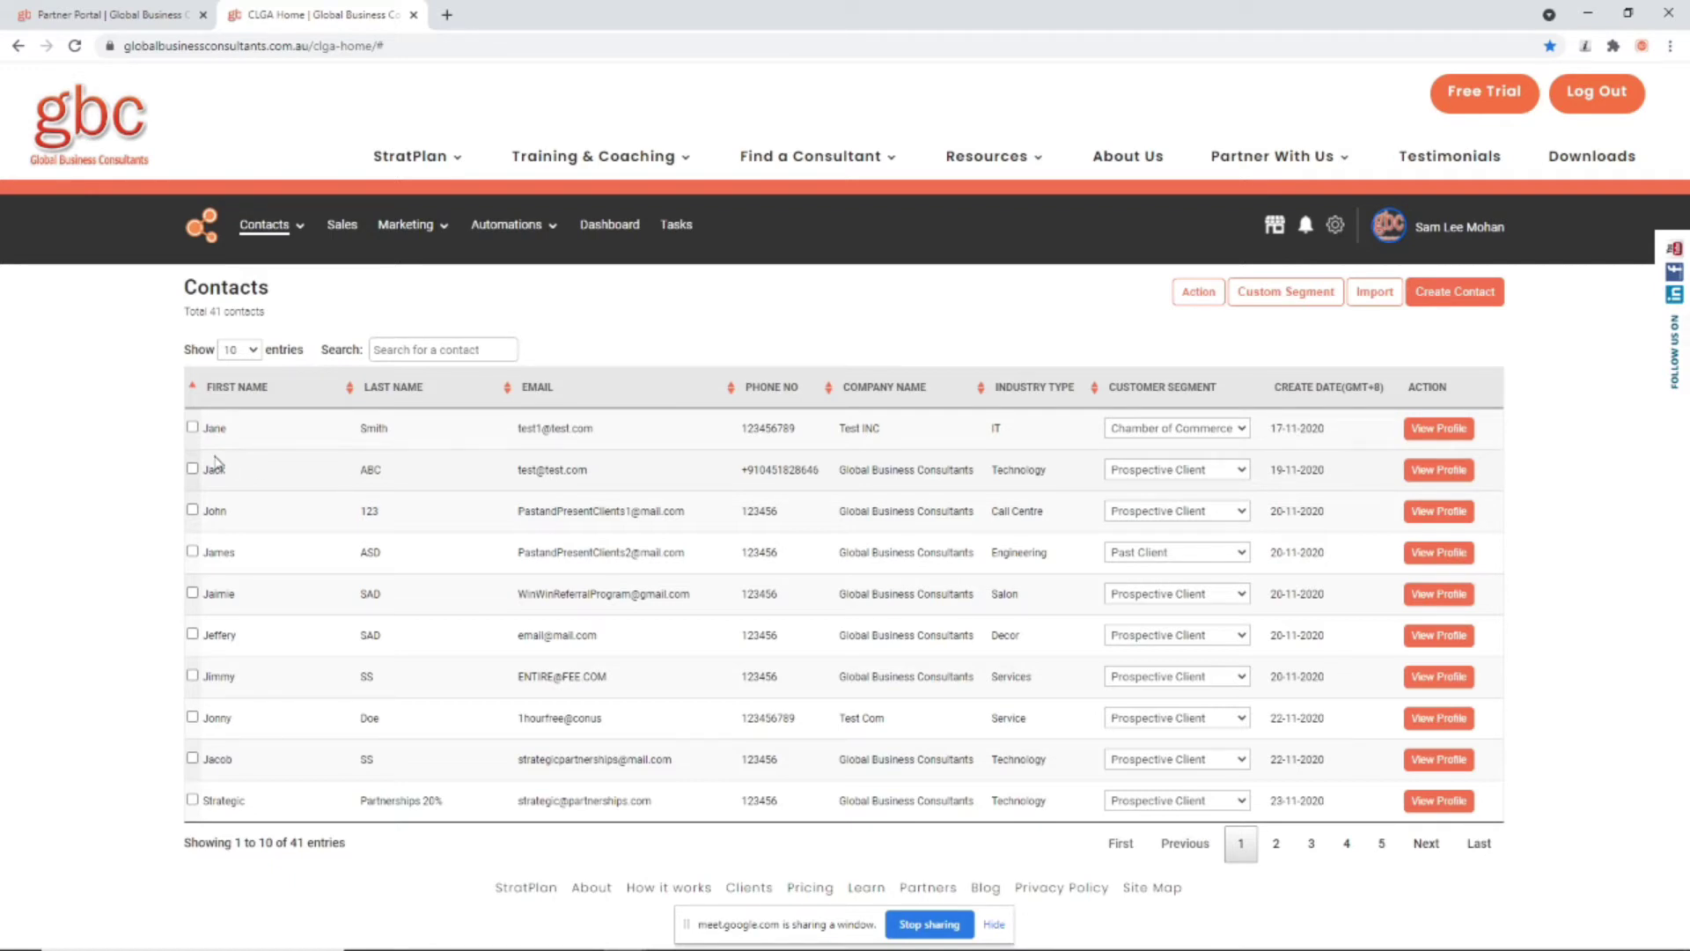
Step: Click through the contact's name, email, phone, company and industry cells inline
{"action": "left_click", "coordinate": [228, 427]}
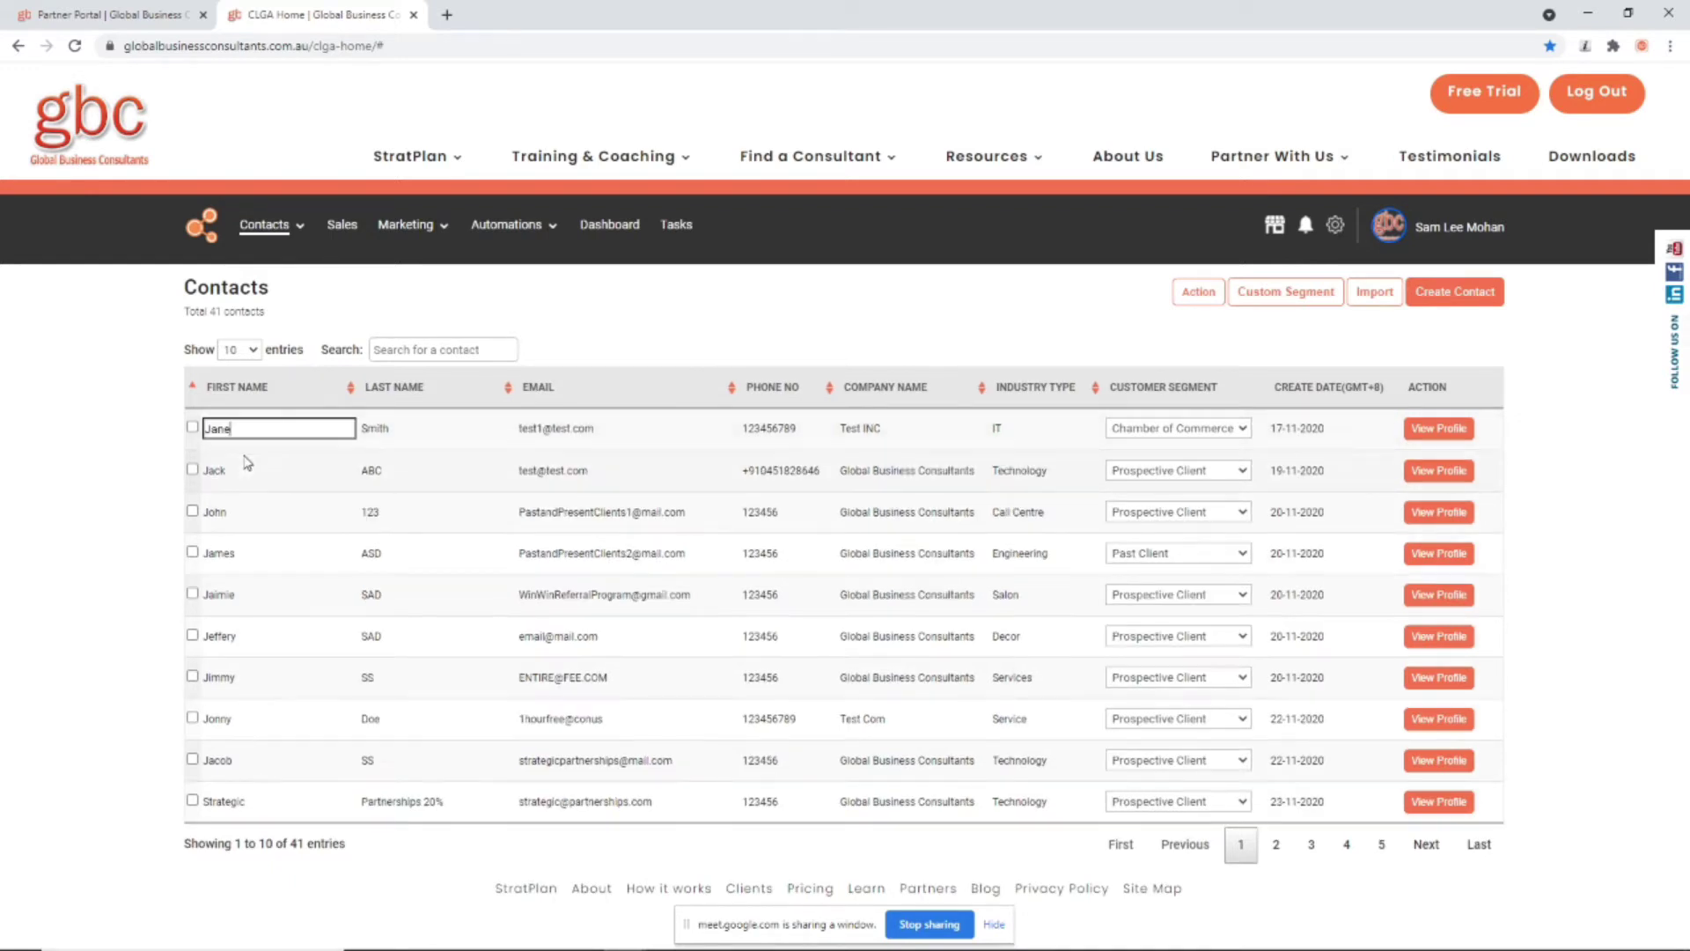
{"action": "left_click", "coordinate": [380, 429]}
{"action": "left_click", "coordinate": [560, 430]}
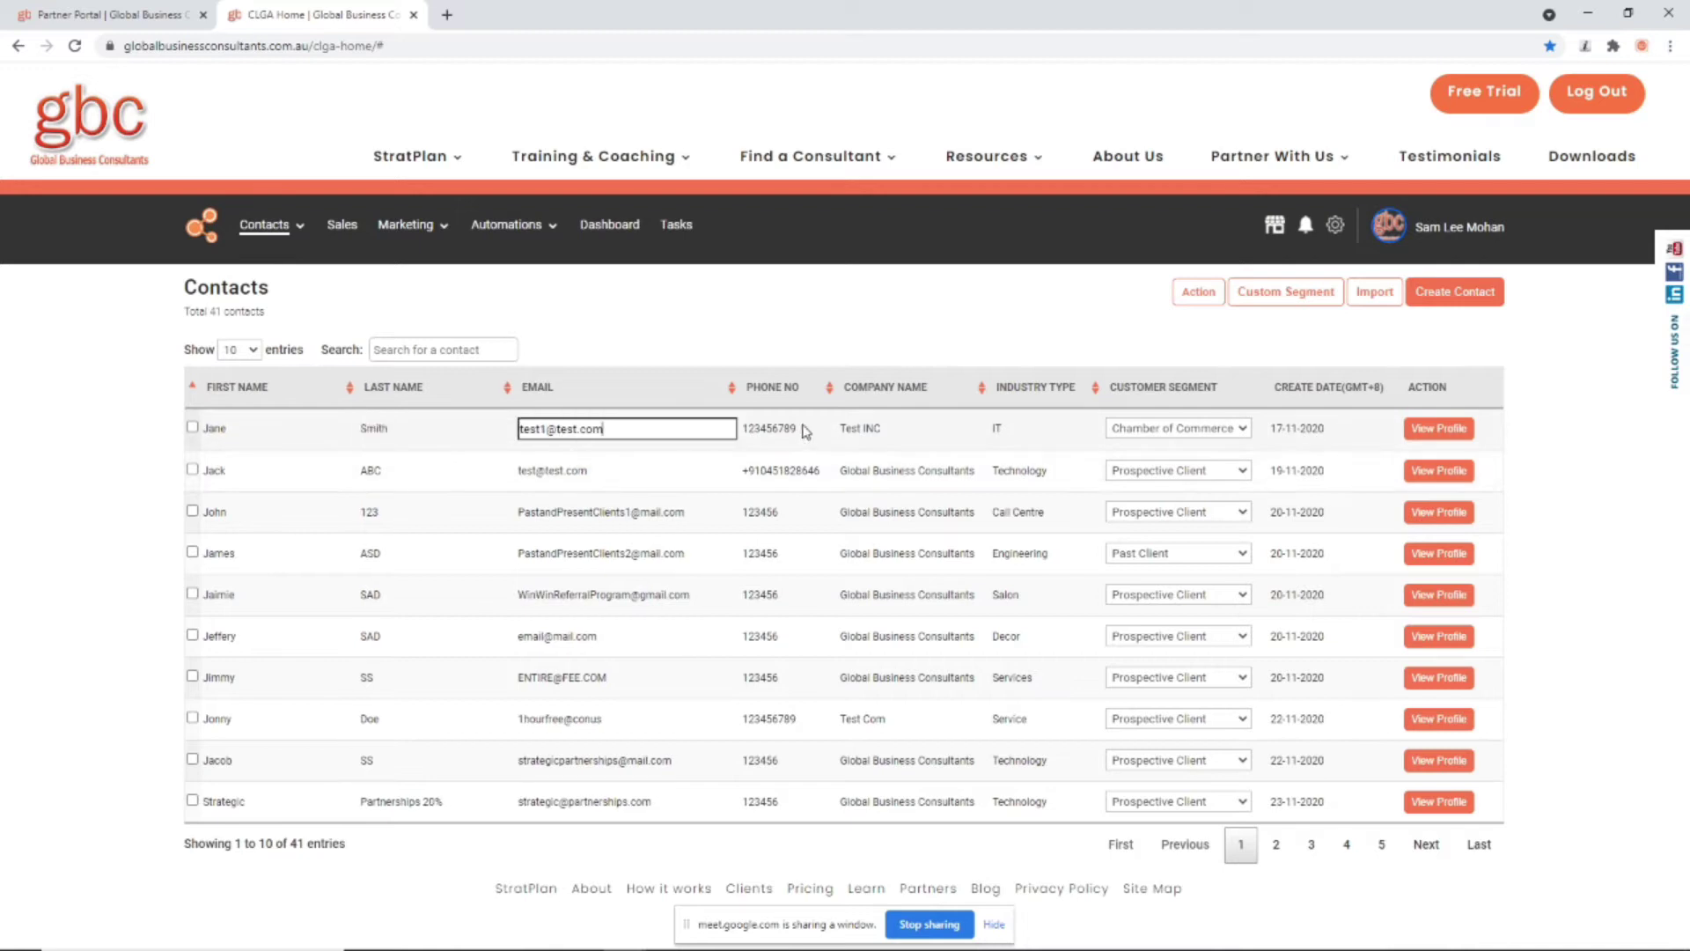
{"action": "left_click", "coordinate": [802, 429]}
{"action": "left_click", "coordinate": [867, 430]}
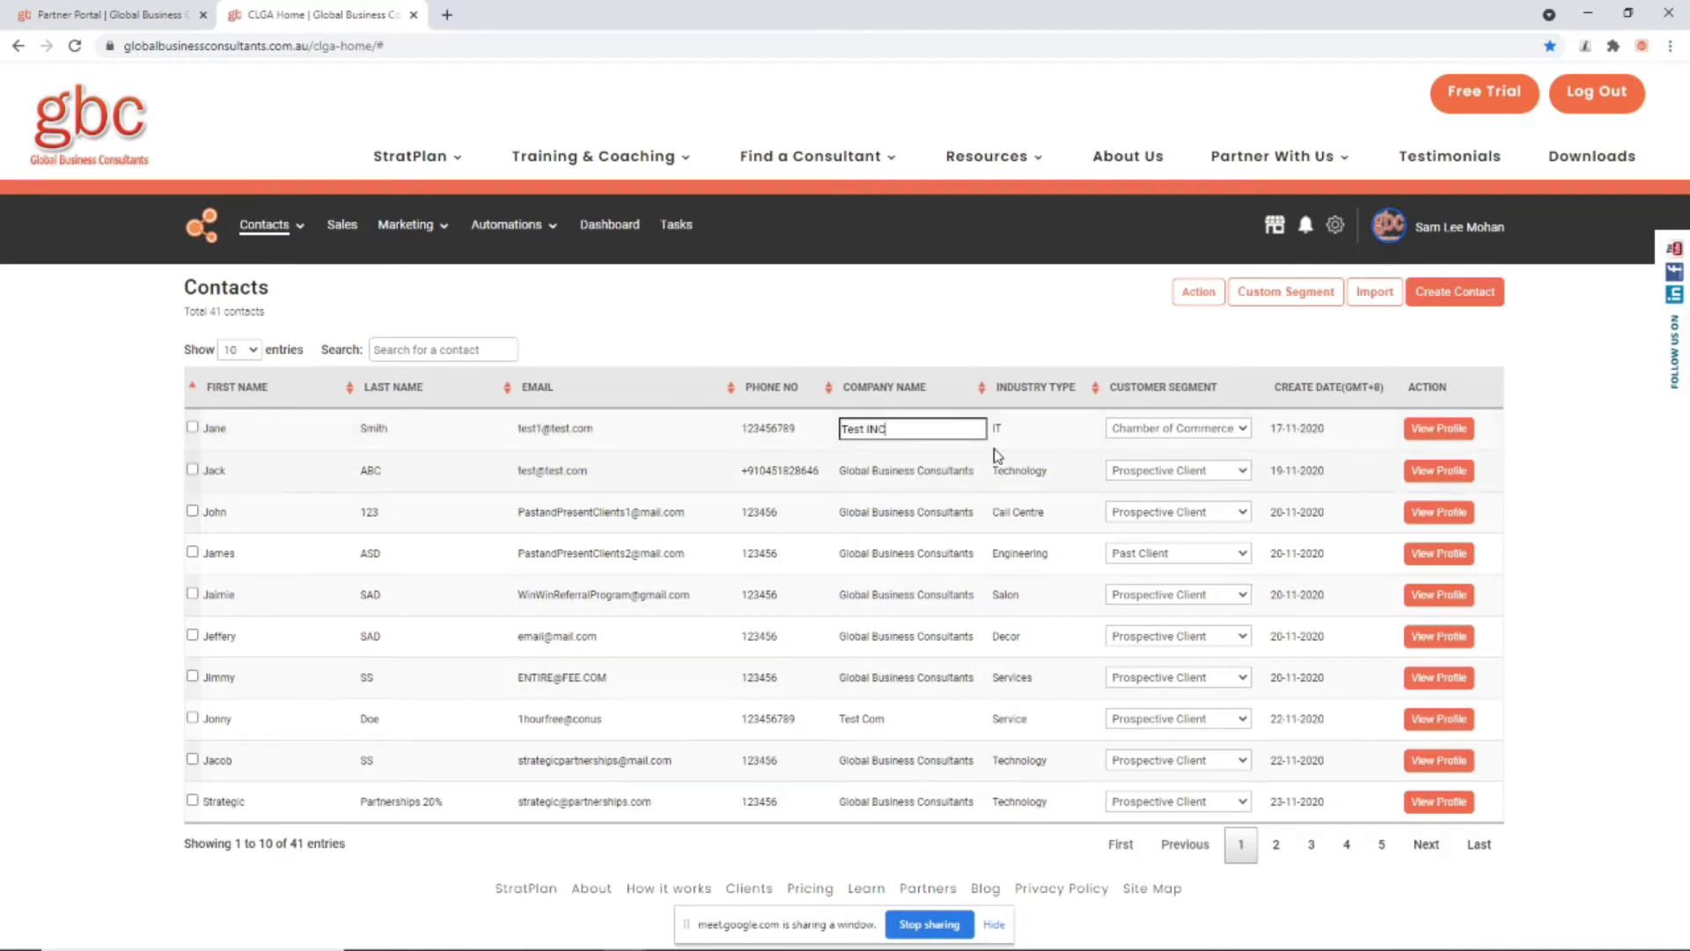
{"action": "left_click", "coordinate": [997, 431]}
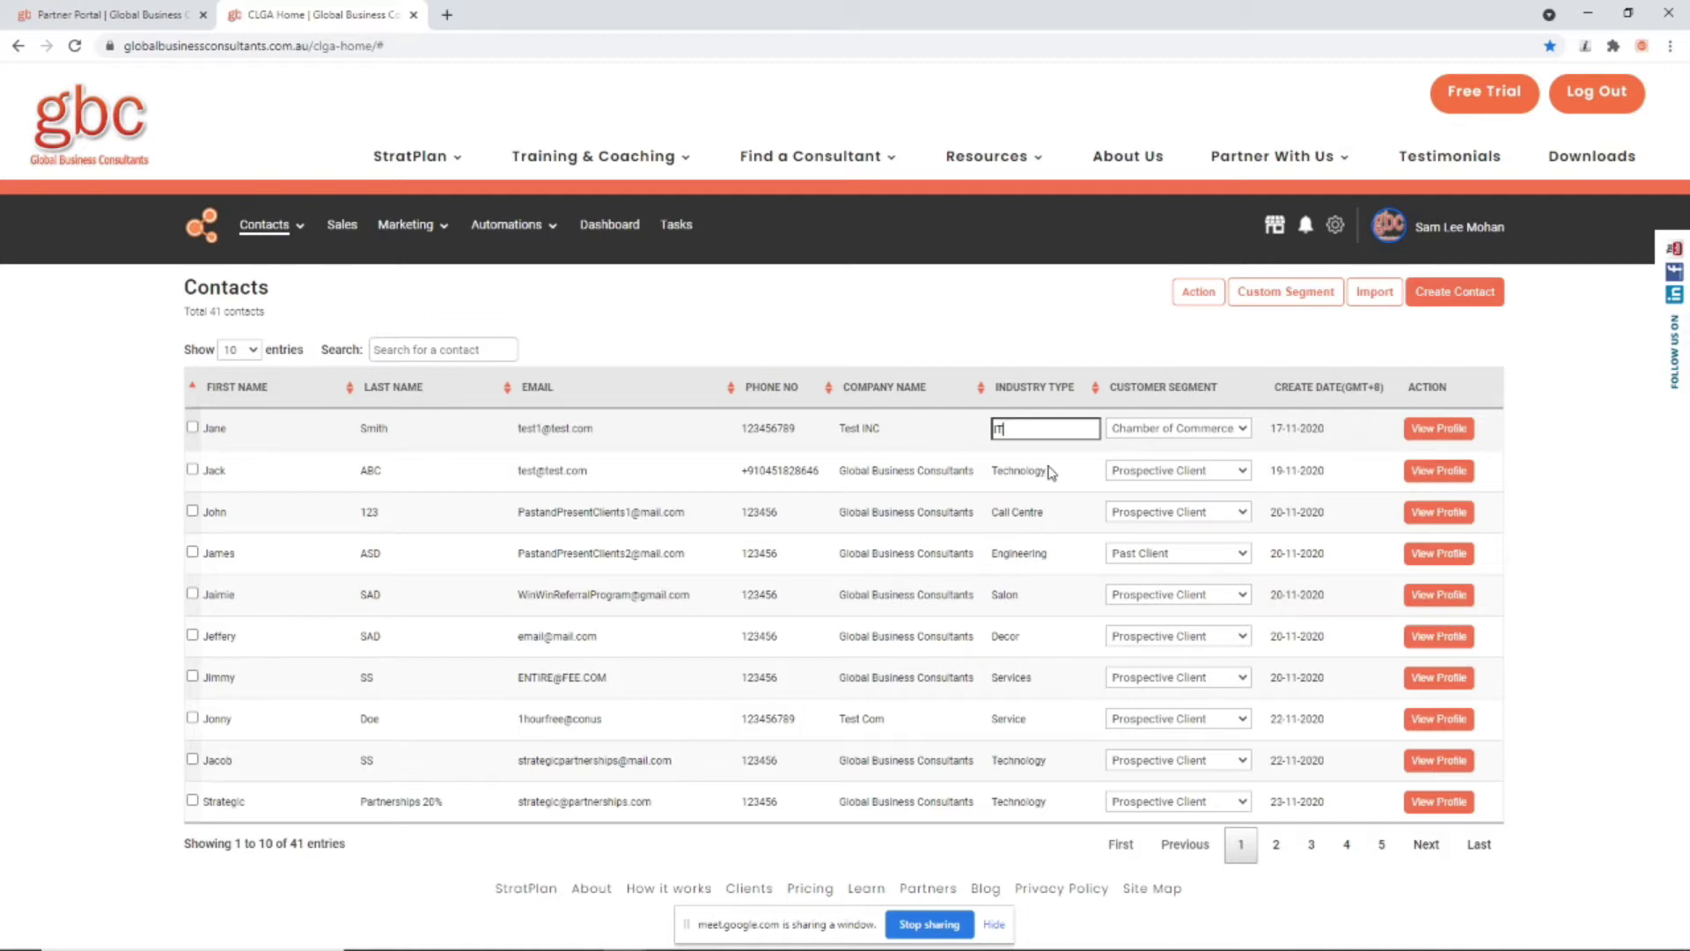
Step: Leave the contact's segment as Chamber of Commerce and open the contact's profile
{"action": "left_click", "coordinate": [1193, 431]}
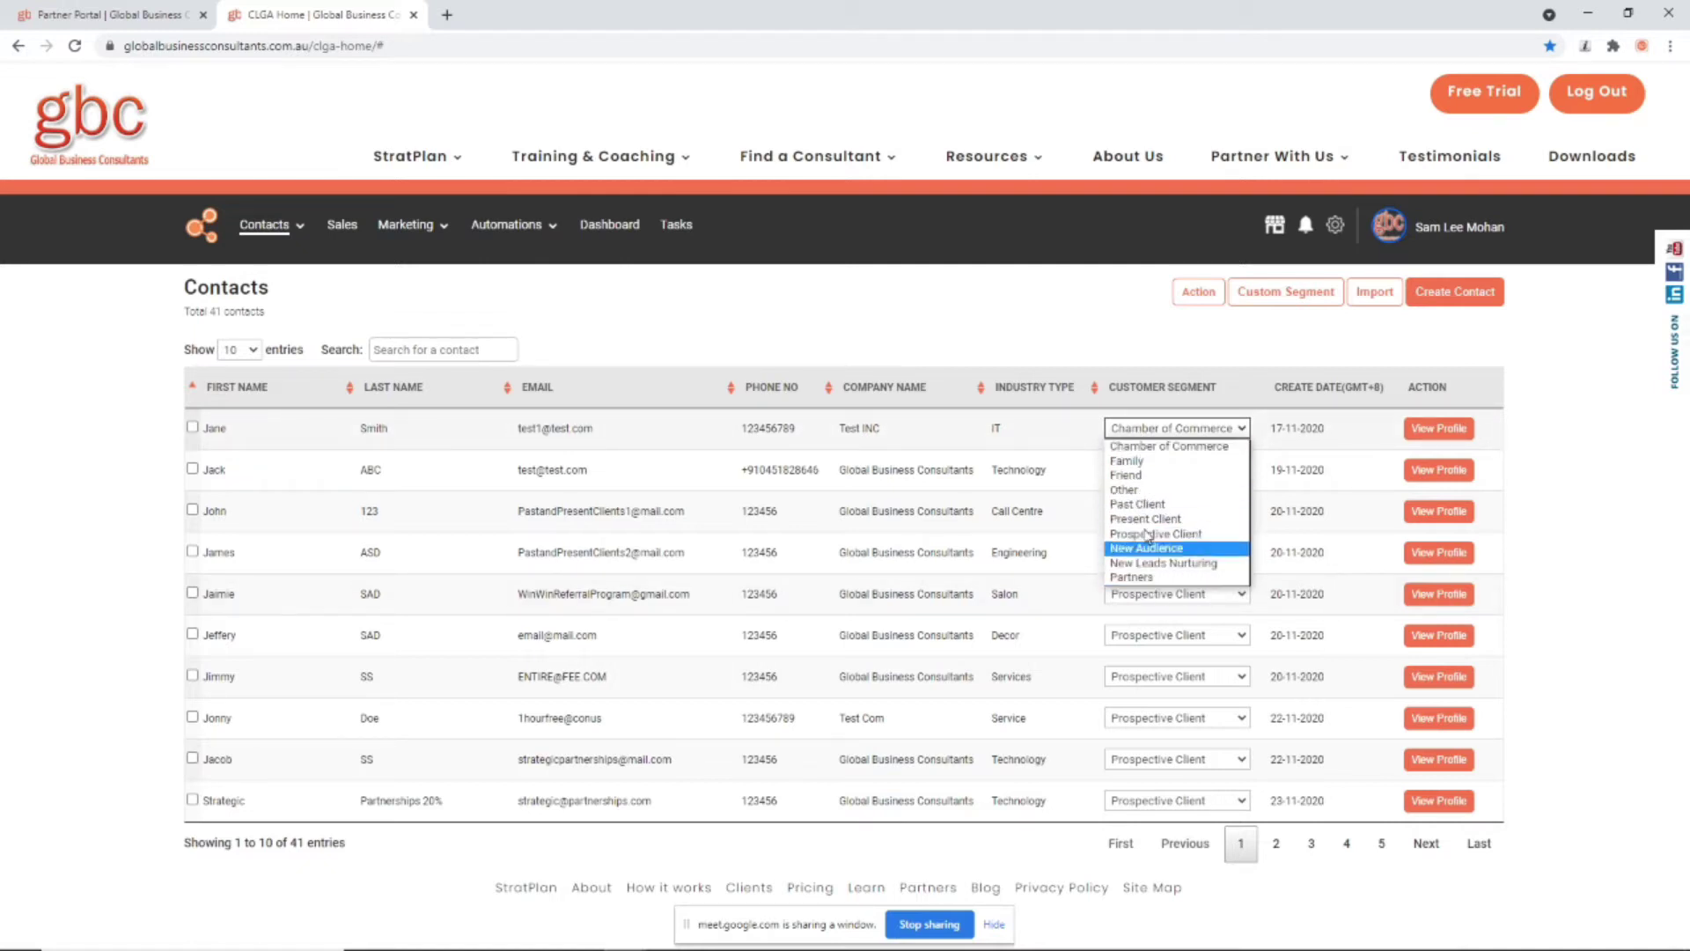
{"action": "left_click", "coordinate": [909, 320]}
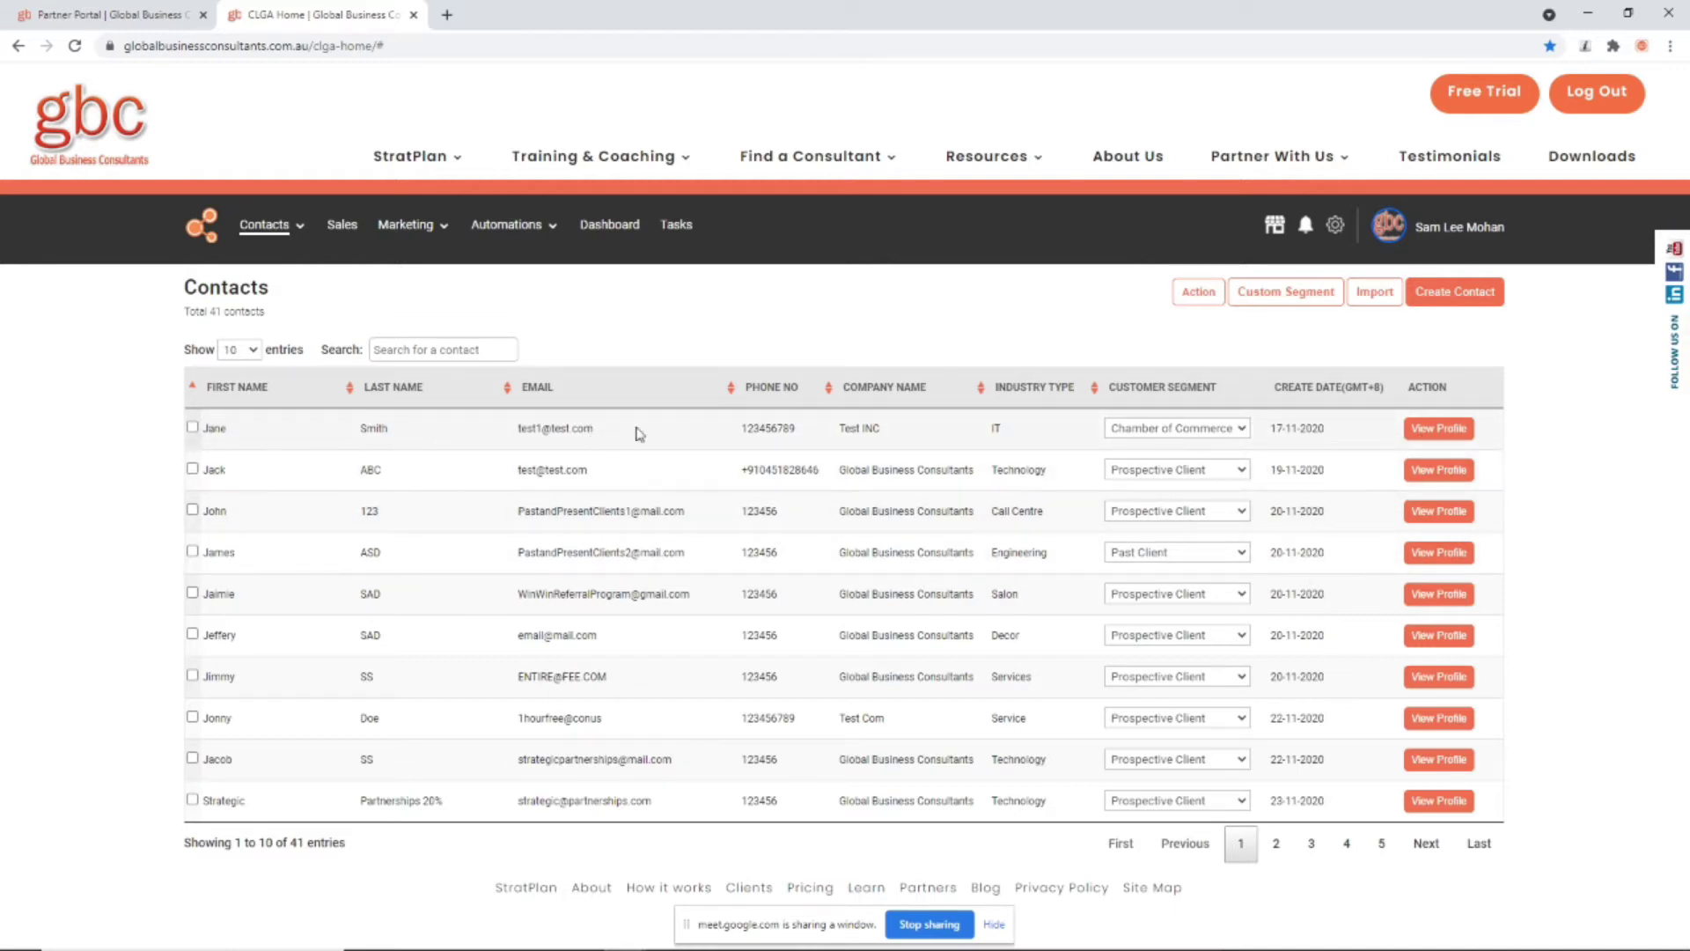
{"action": "left_click", "coordinate": [1438, 433]}
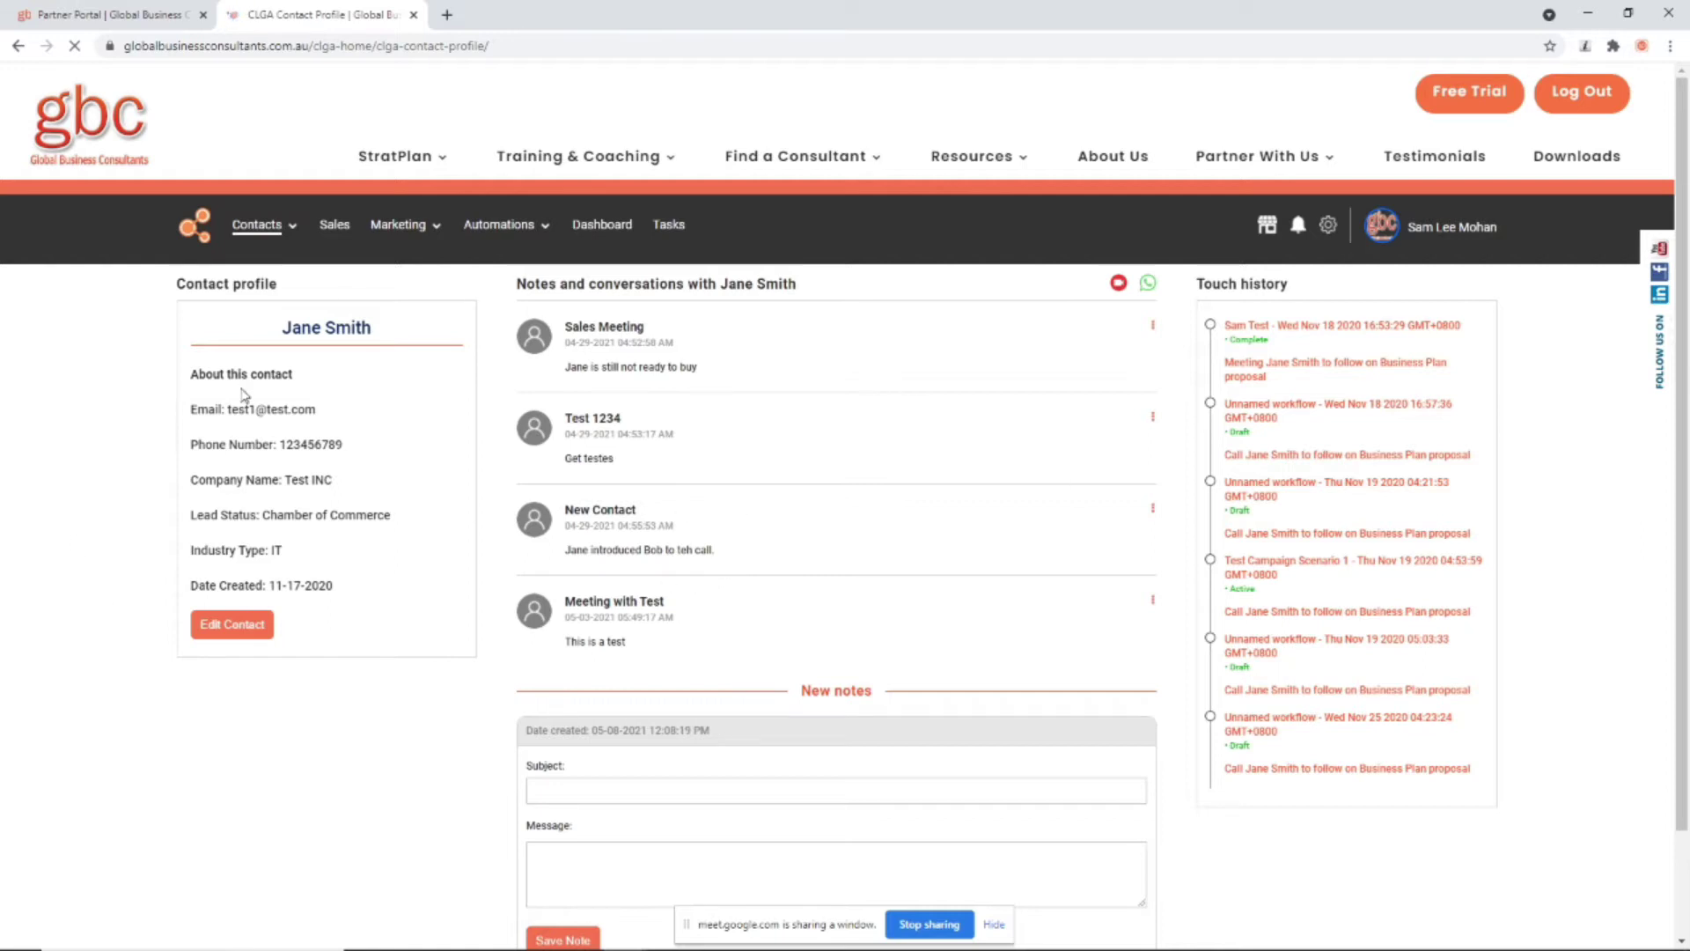
Step: Open and close the Edit Contact form without making changes
{"action": "left_click", "coordinate": [244, 621]}
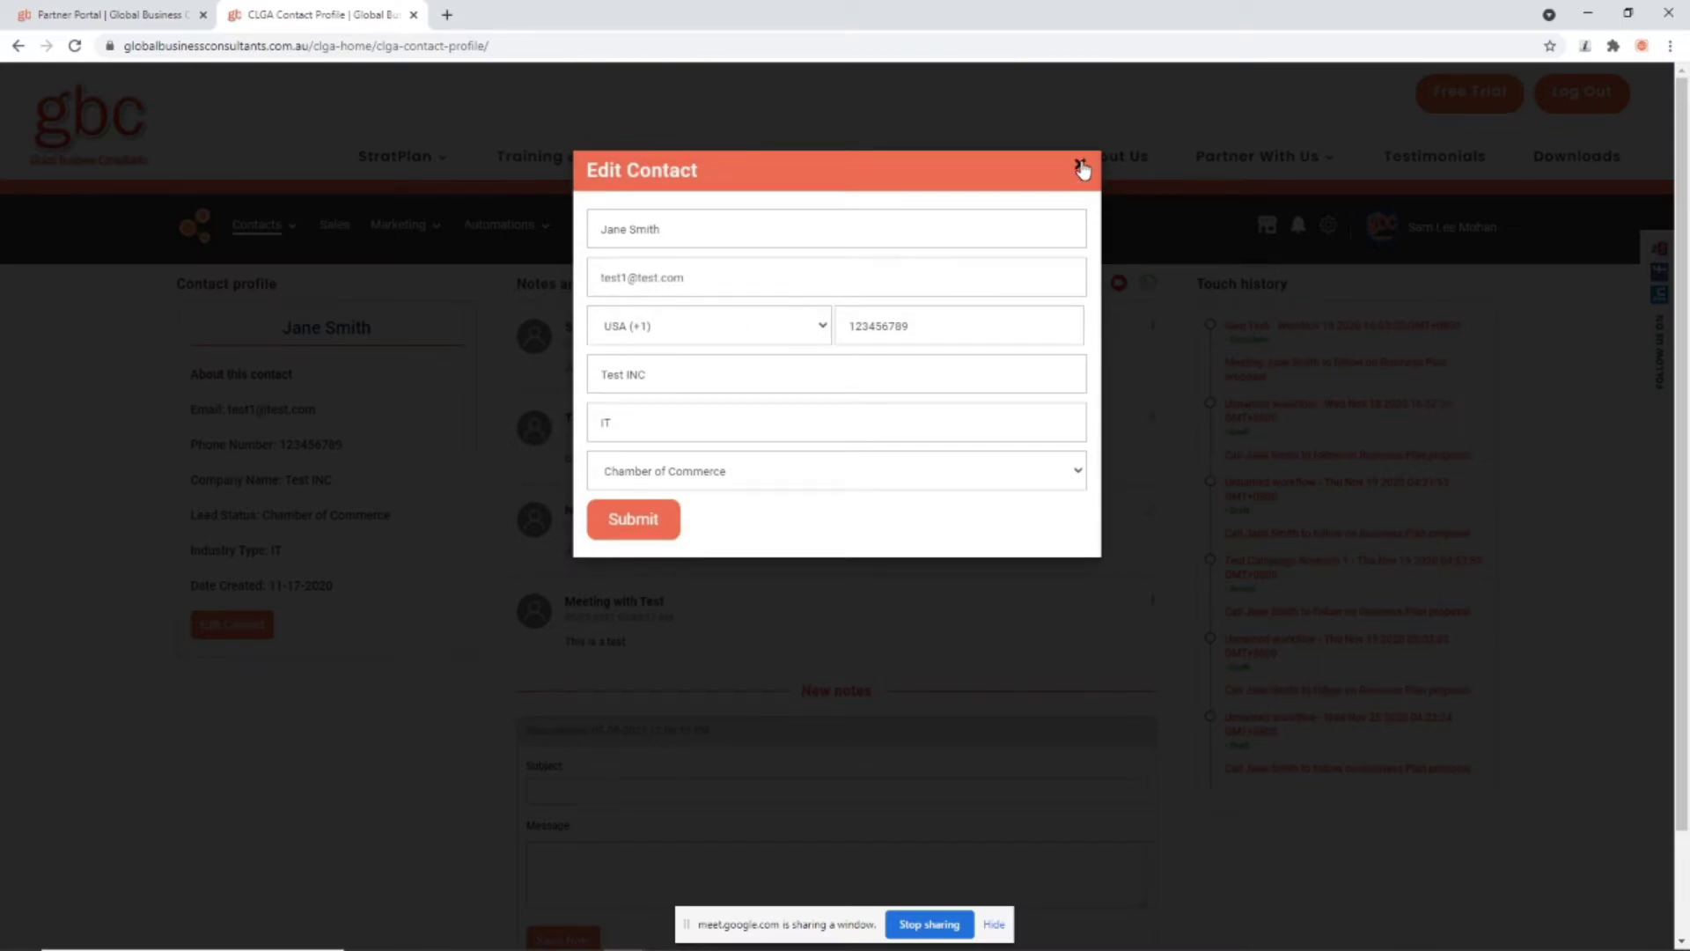
{"action": "left_click", "coordinate": [1081, 168]}
{"action": "scroll", "coordinate": [616, 616], "scroll_direction": "down", "scroll_amount": 1}
Step: Save a 'Meeting with Test' note with message 'Test', then dismiss a note's options menu
{"action": "left_click", "coordinate": [587, 666]}
{"action": "left_click", "coordinate": [585, 702]}
{"action": "left_click", "coordinate": [588, 737]}
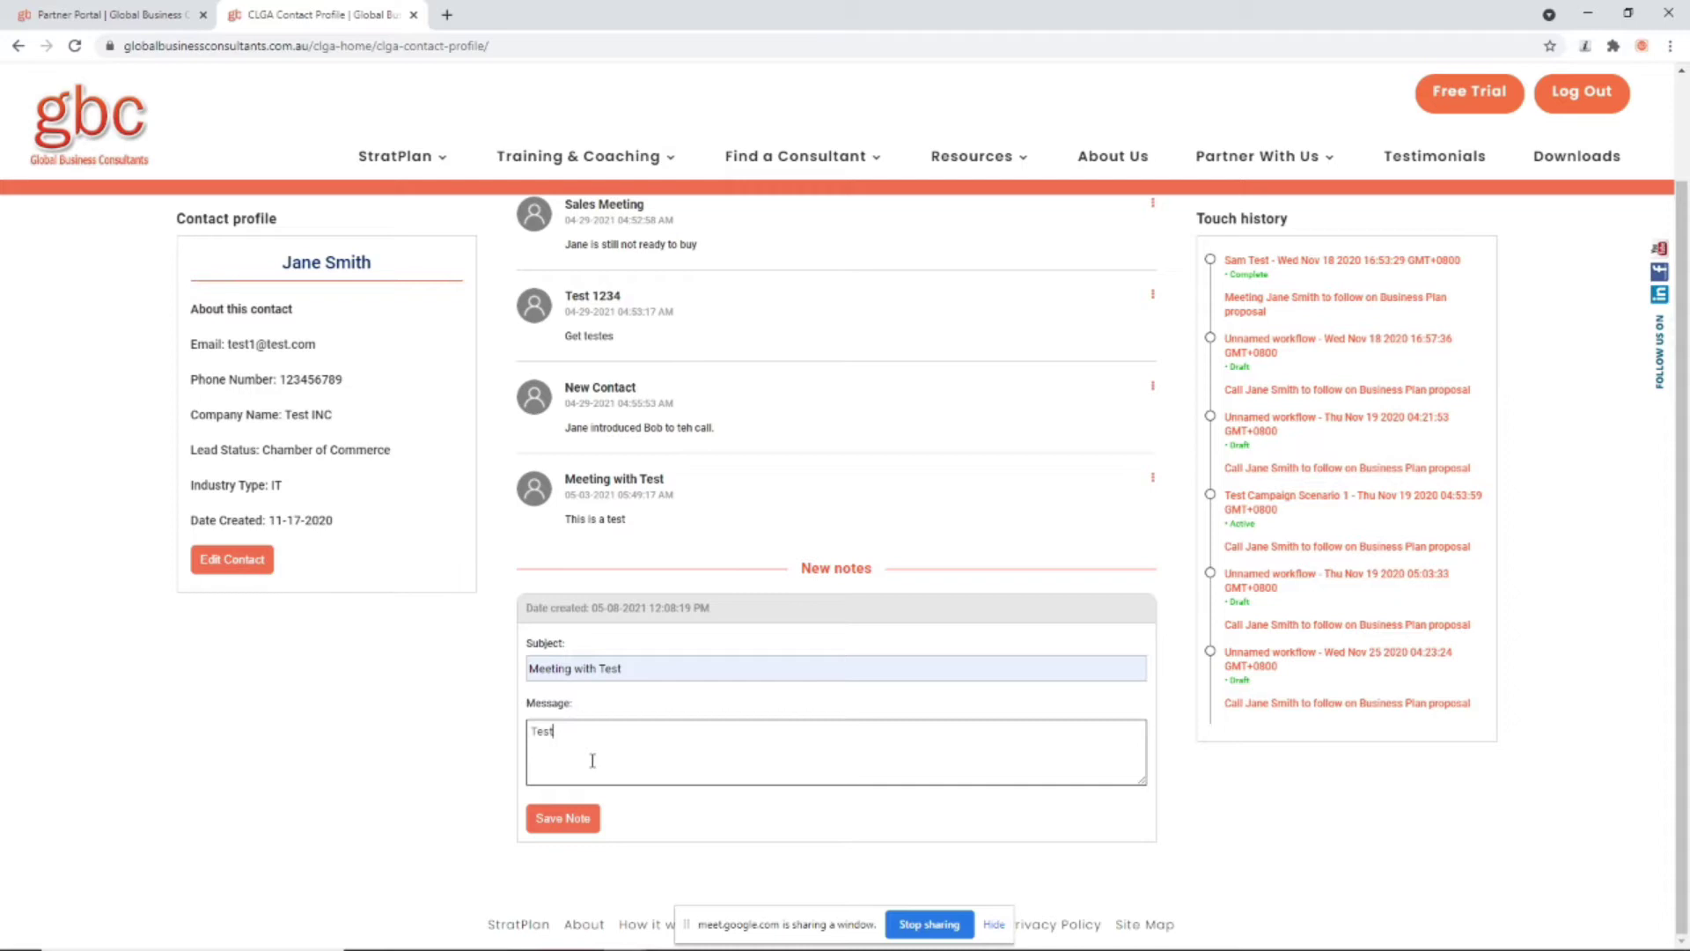
{"action": "left_click", "coordinate": [560, 819]}
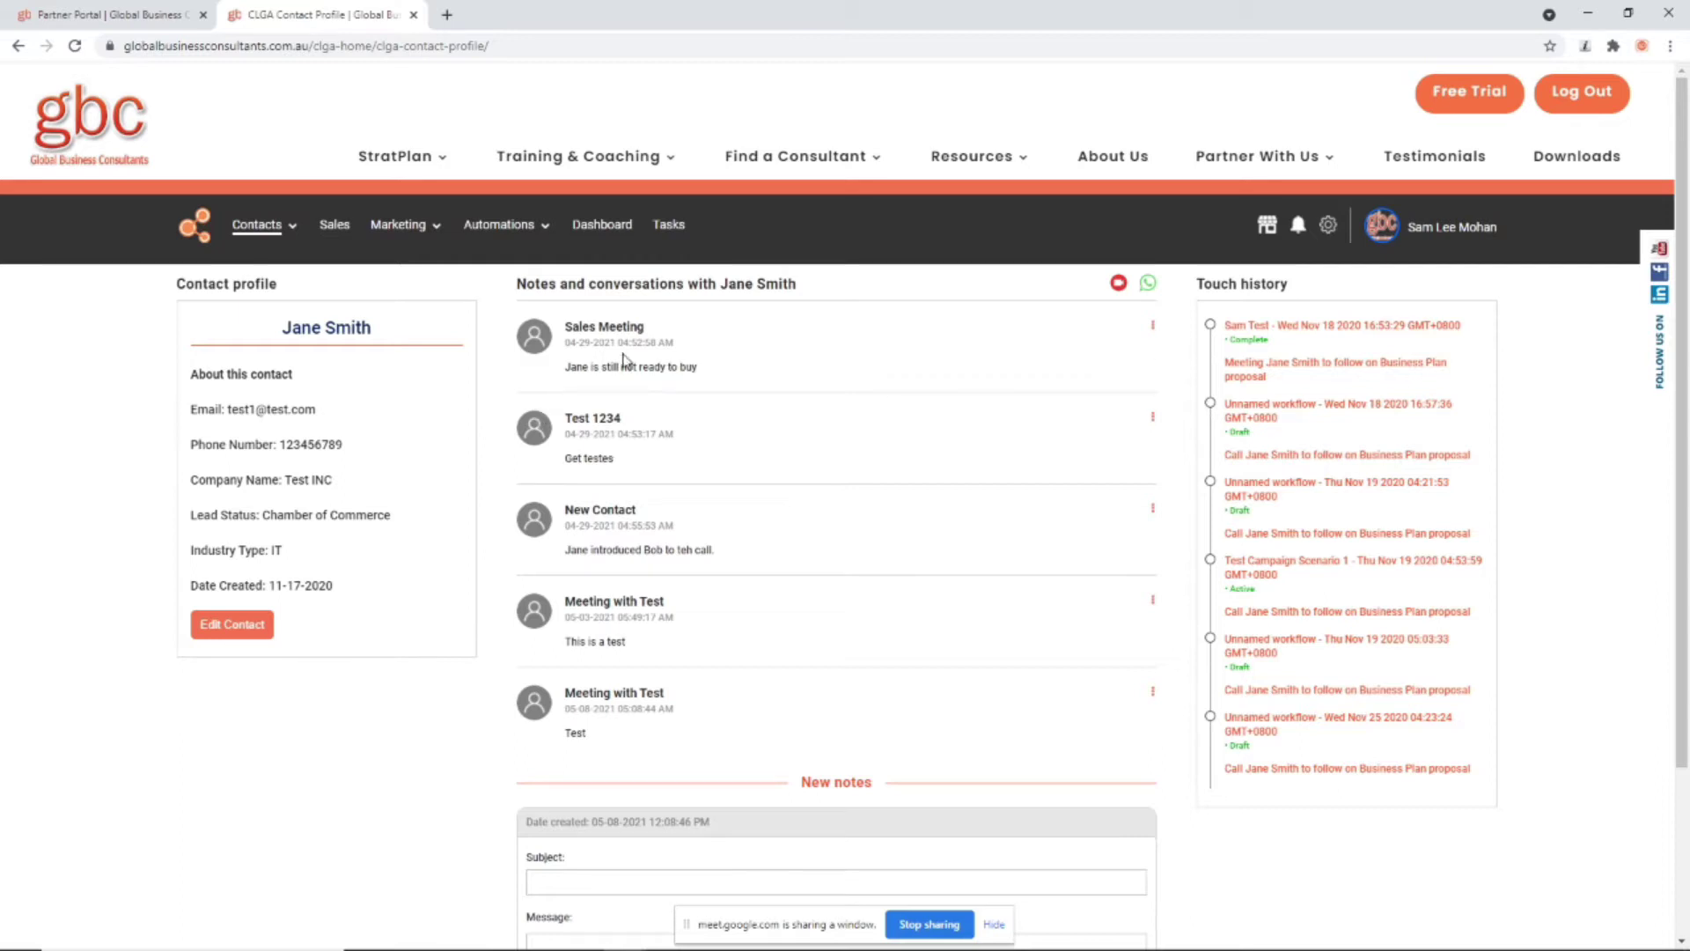
{"action": "left_click", "coordinate": [1152, 325]}
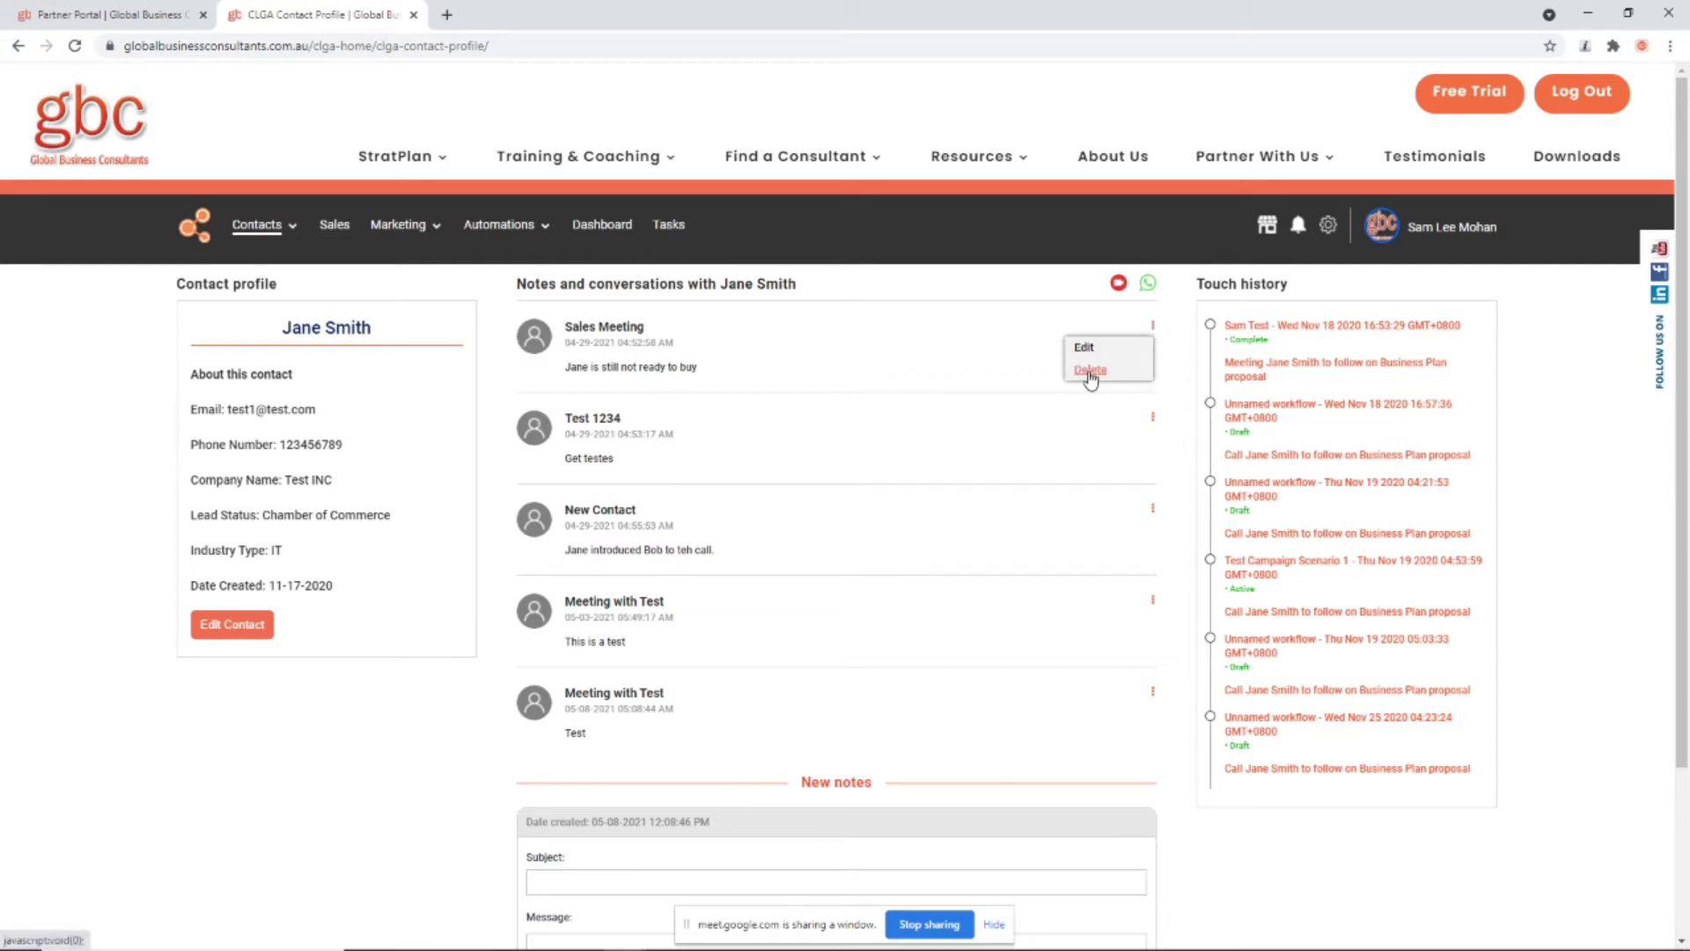
{"action": "left_click", "coordinate": [365, 739]}
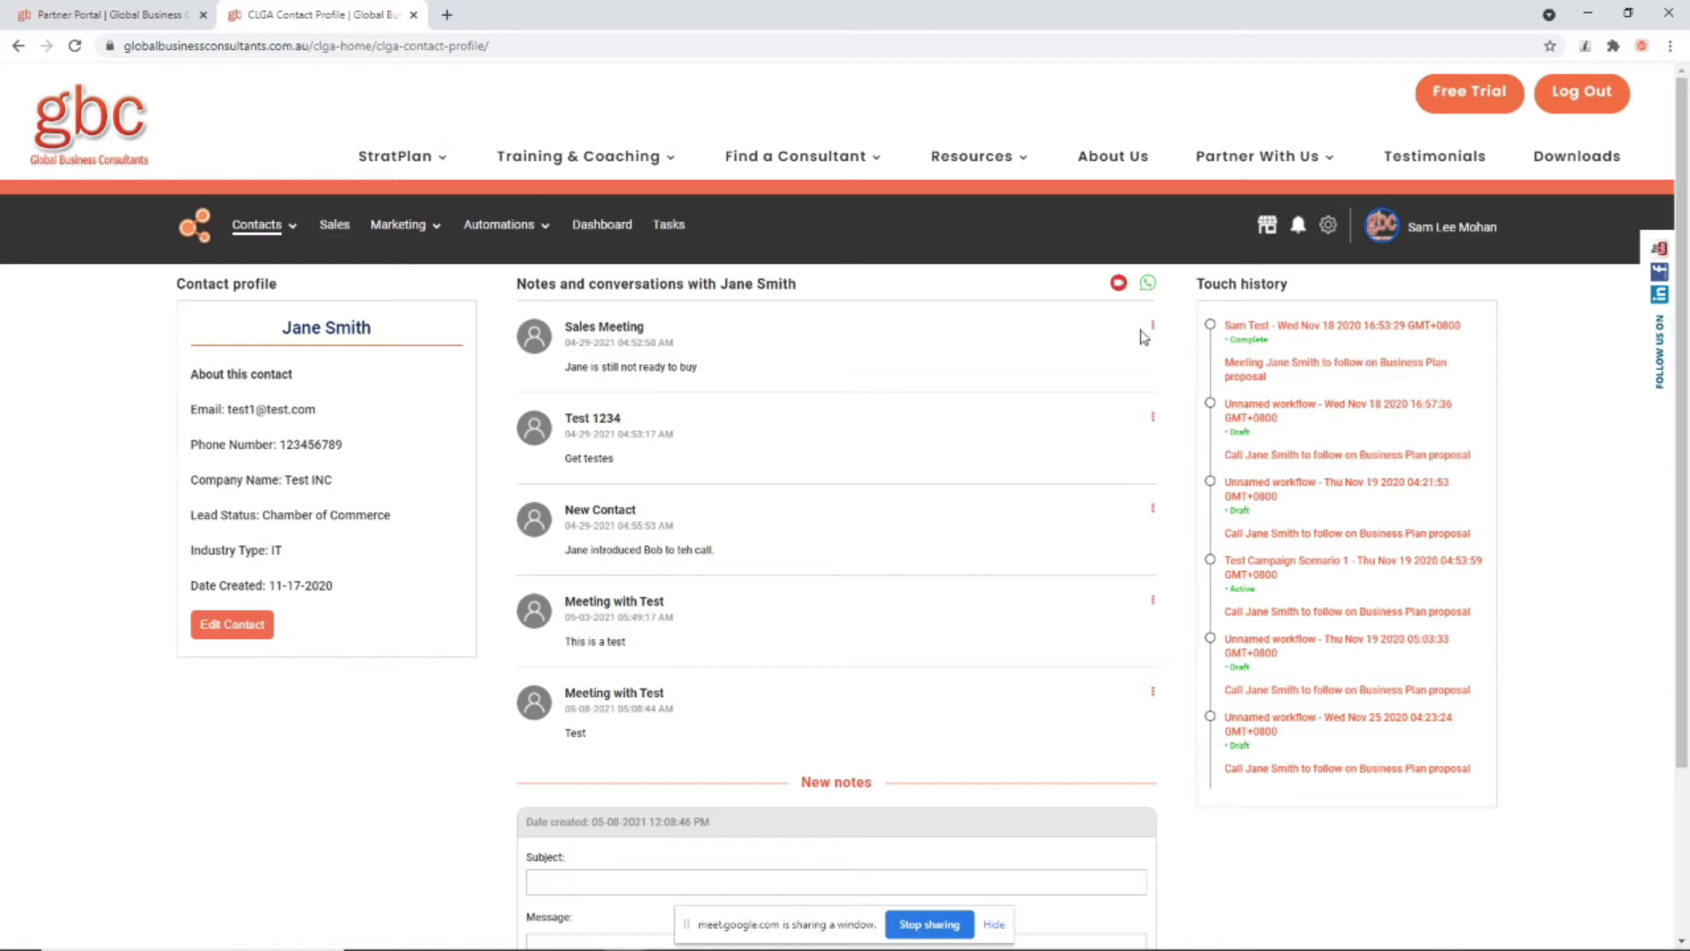
Step: Message the contact on WhatsApp, dismiss the invalid-number warning, and open the ANSOV deployment chat
{"action": "left_click", "coordinate": [1147, 285]}
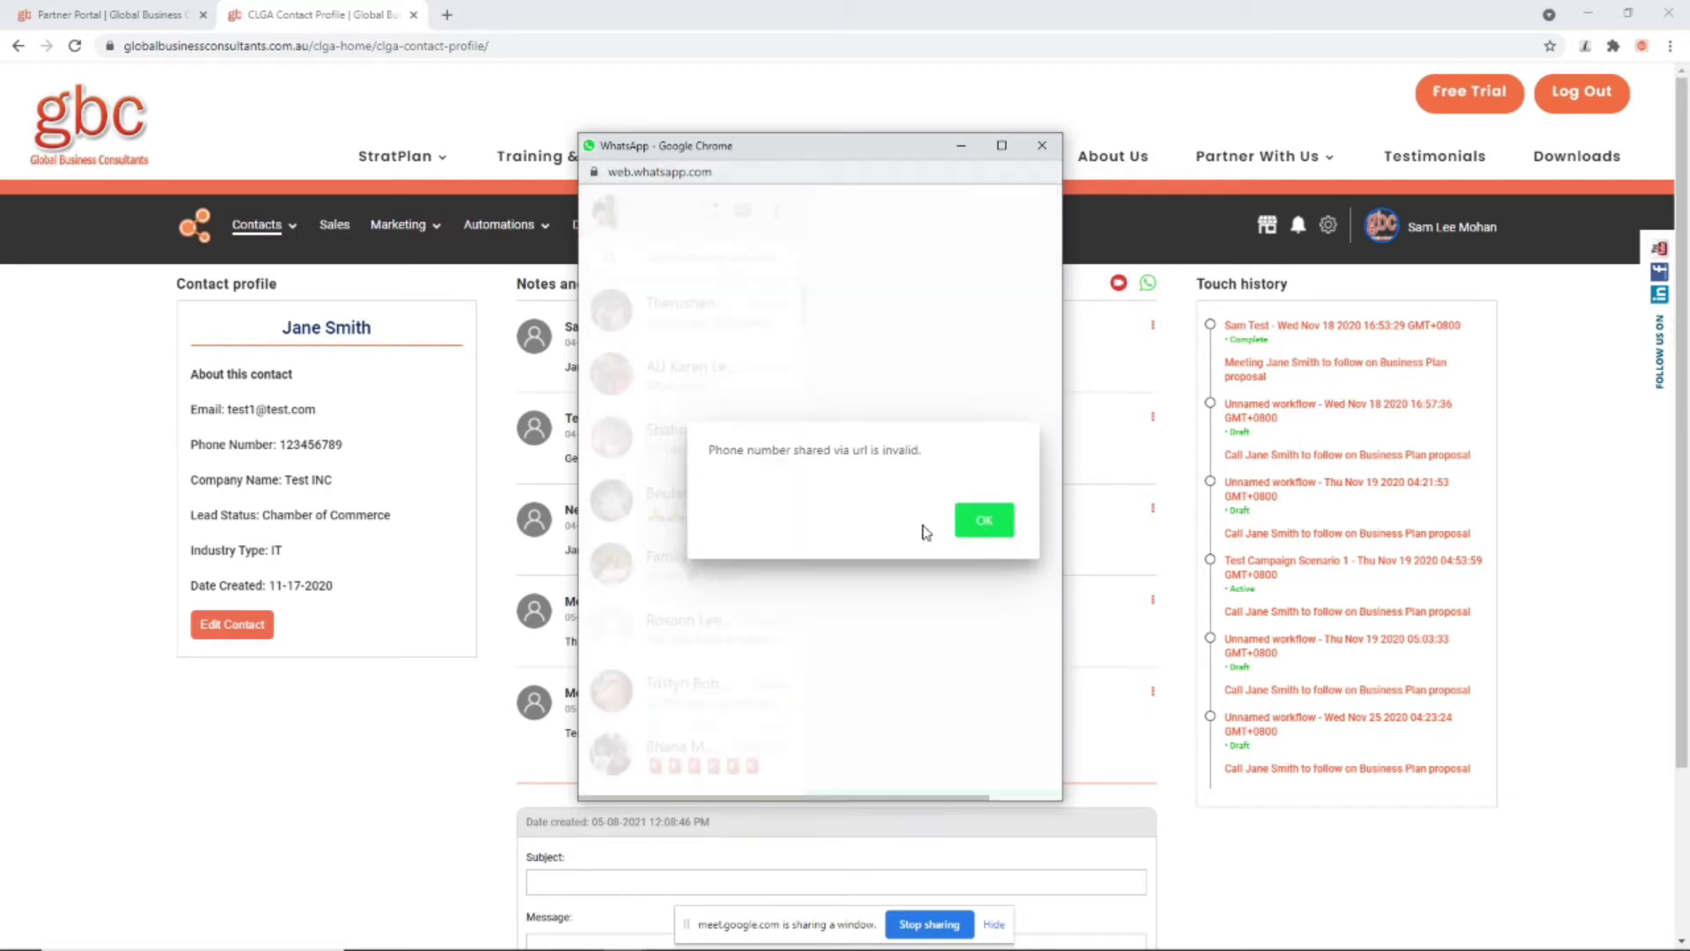
{"action": "left_click", "coordinate": [988, 519]}
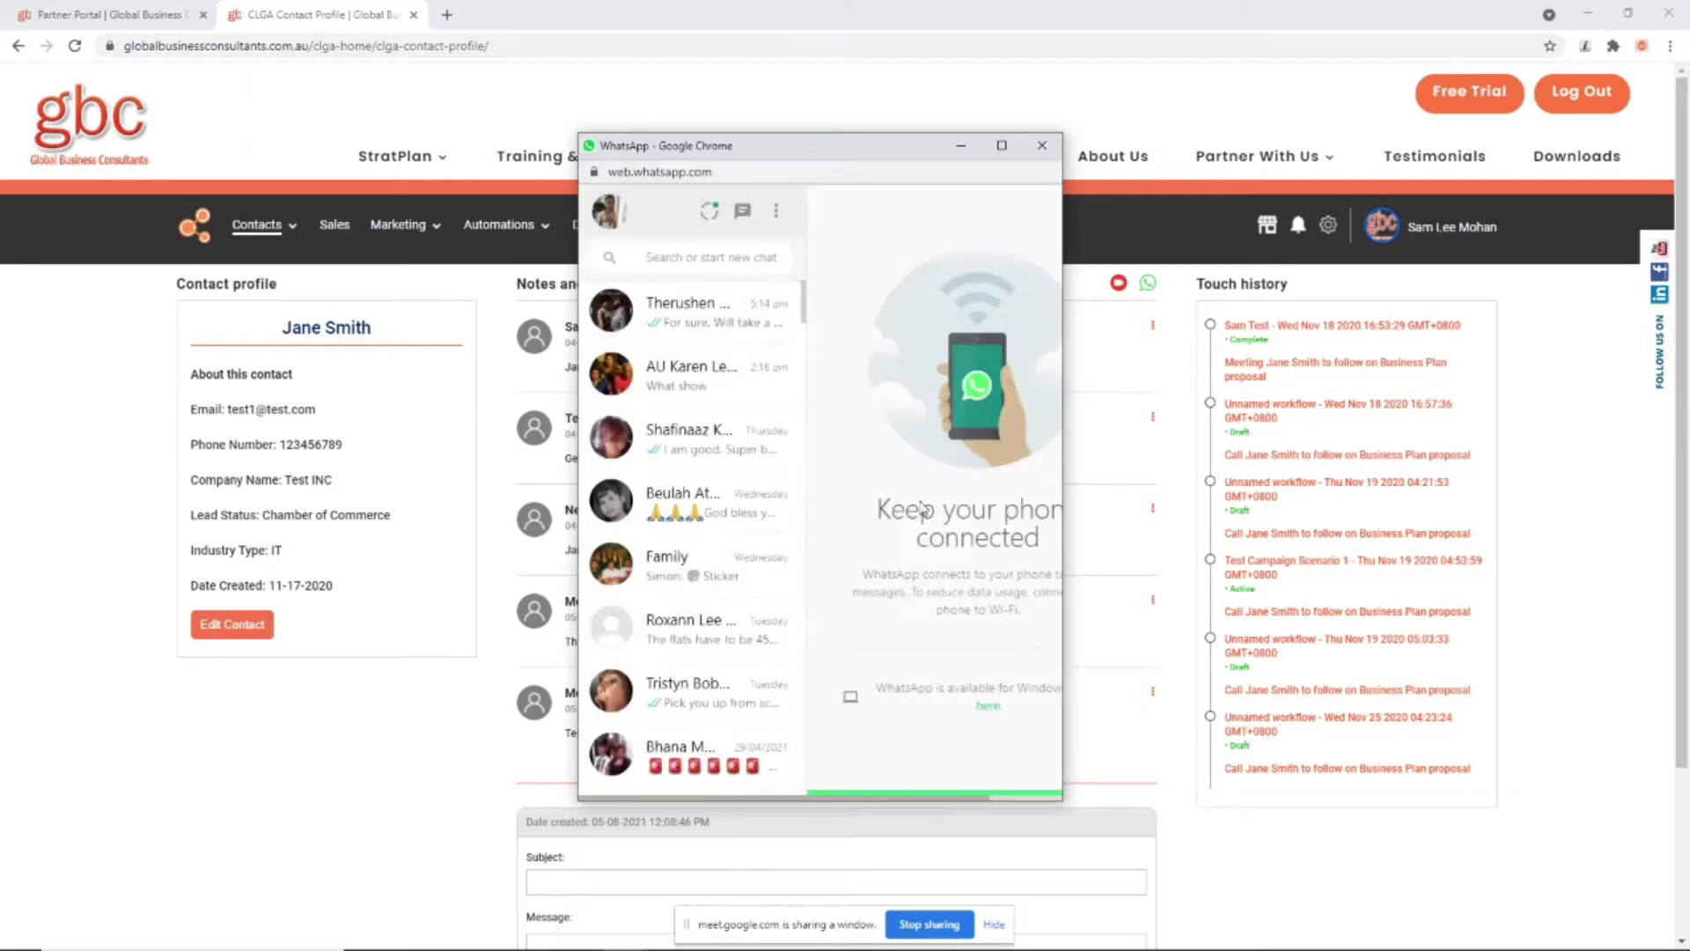
{"action": "scroll", "coordinate": [774, 546], "scroll_direction": "down", "scroll_amount": 5}
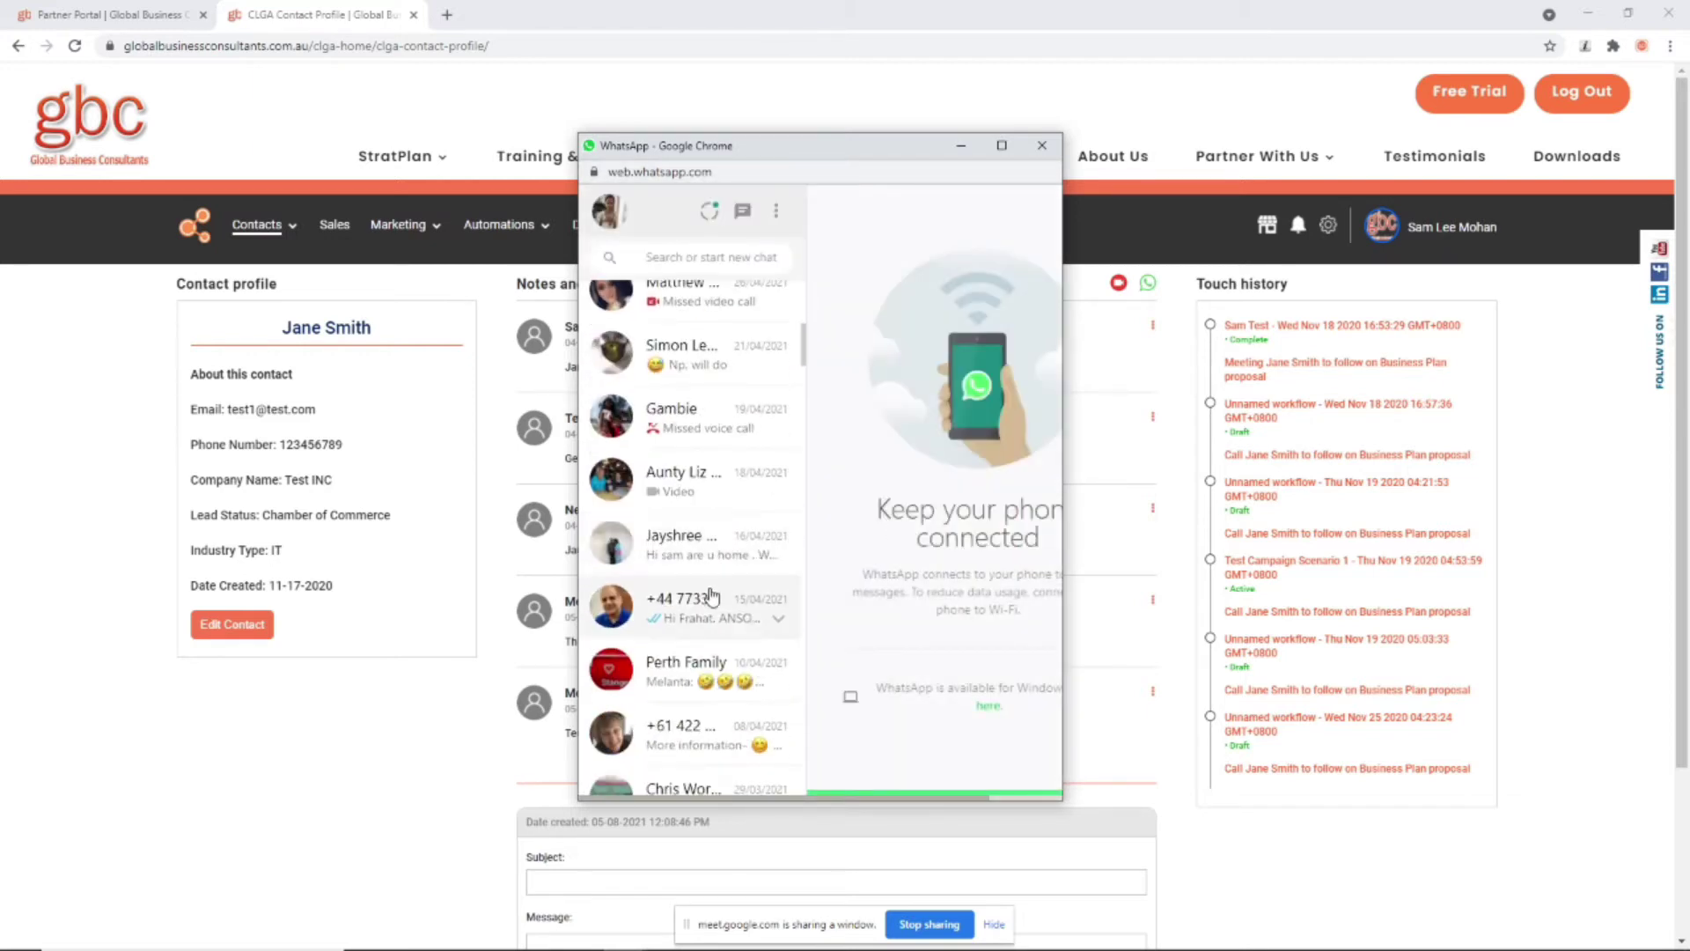
{"action": "left_click", "coordinate": [709, 594]}
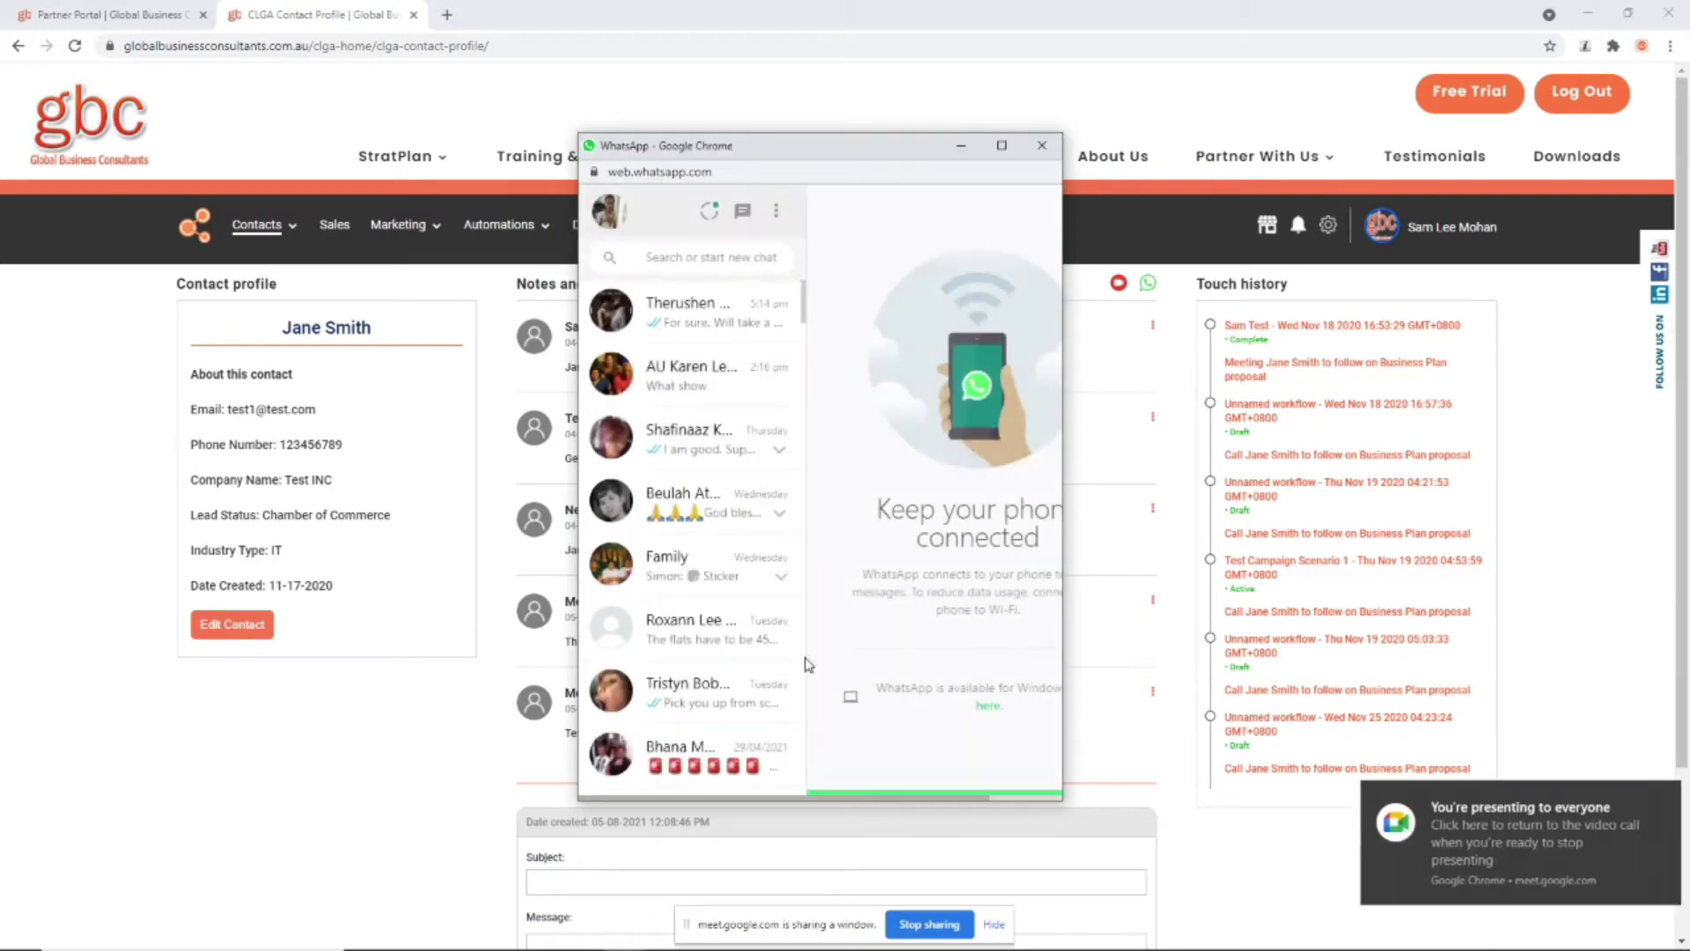
{"action": "scroll", "coordinate": [729, 704], "scroll_direction": "down", "scroll_amount": 4}
{"action": "left_click", "coordinate": [704, 718]}
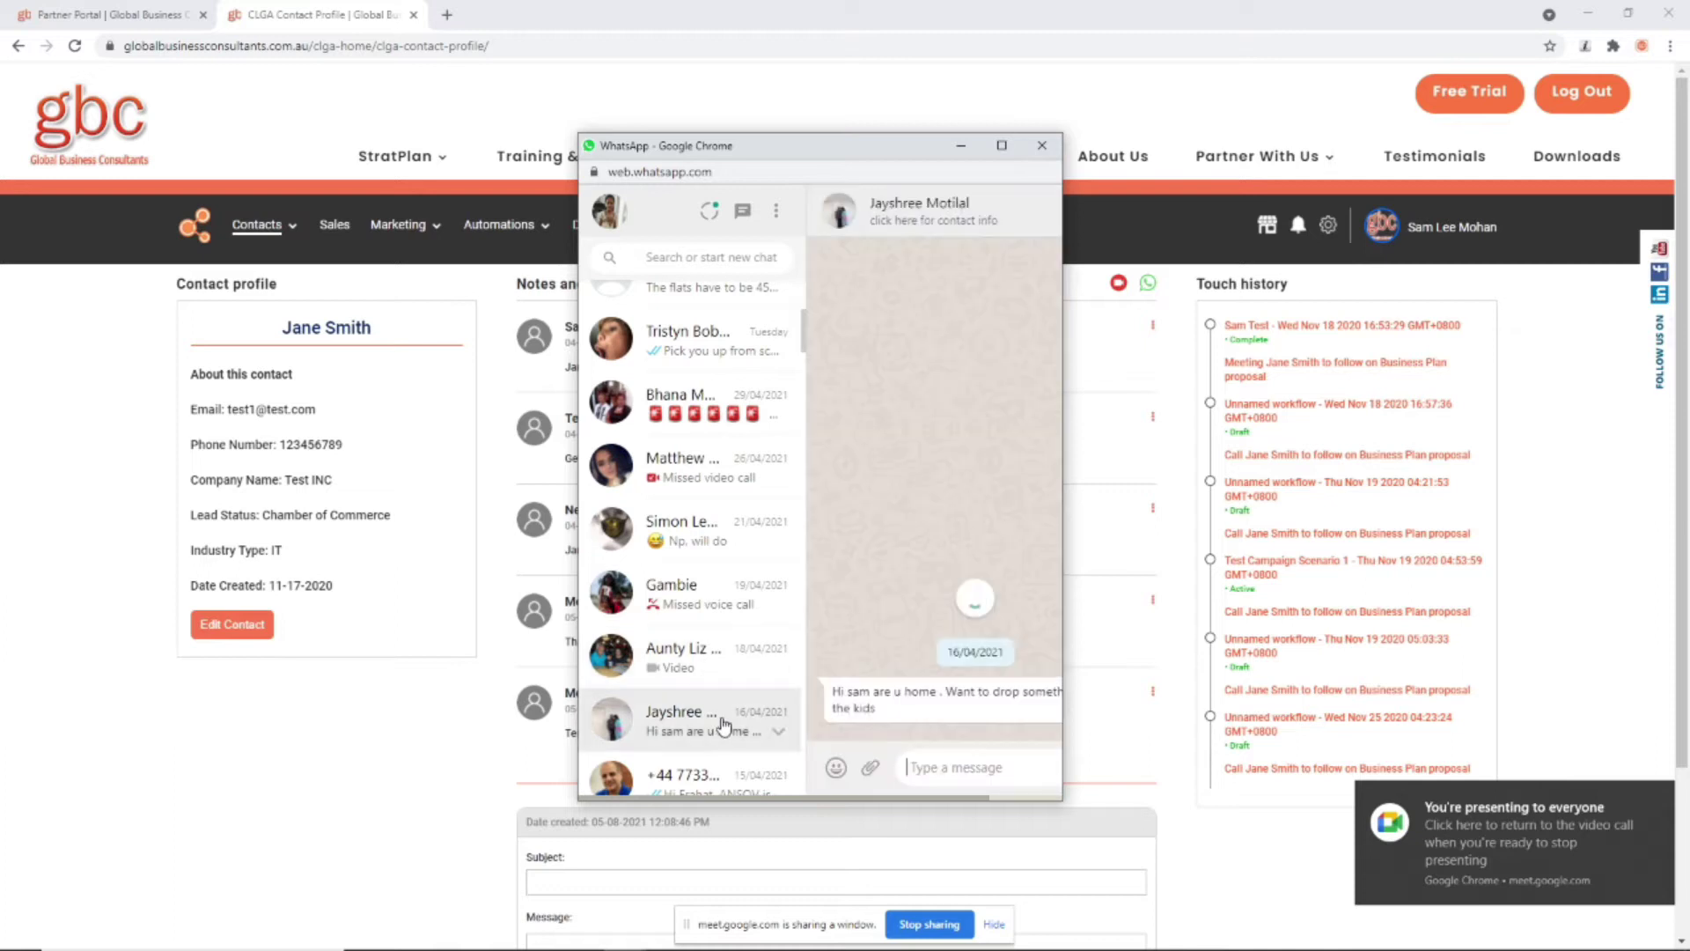
{"action": "scroll", "coordinate": [705, 717], "scroll_direction": "down", "scroll_amount": 4}
{"action": "left_click", "coordinate": [702, 428]}
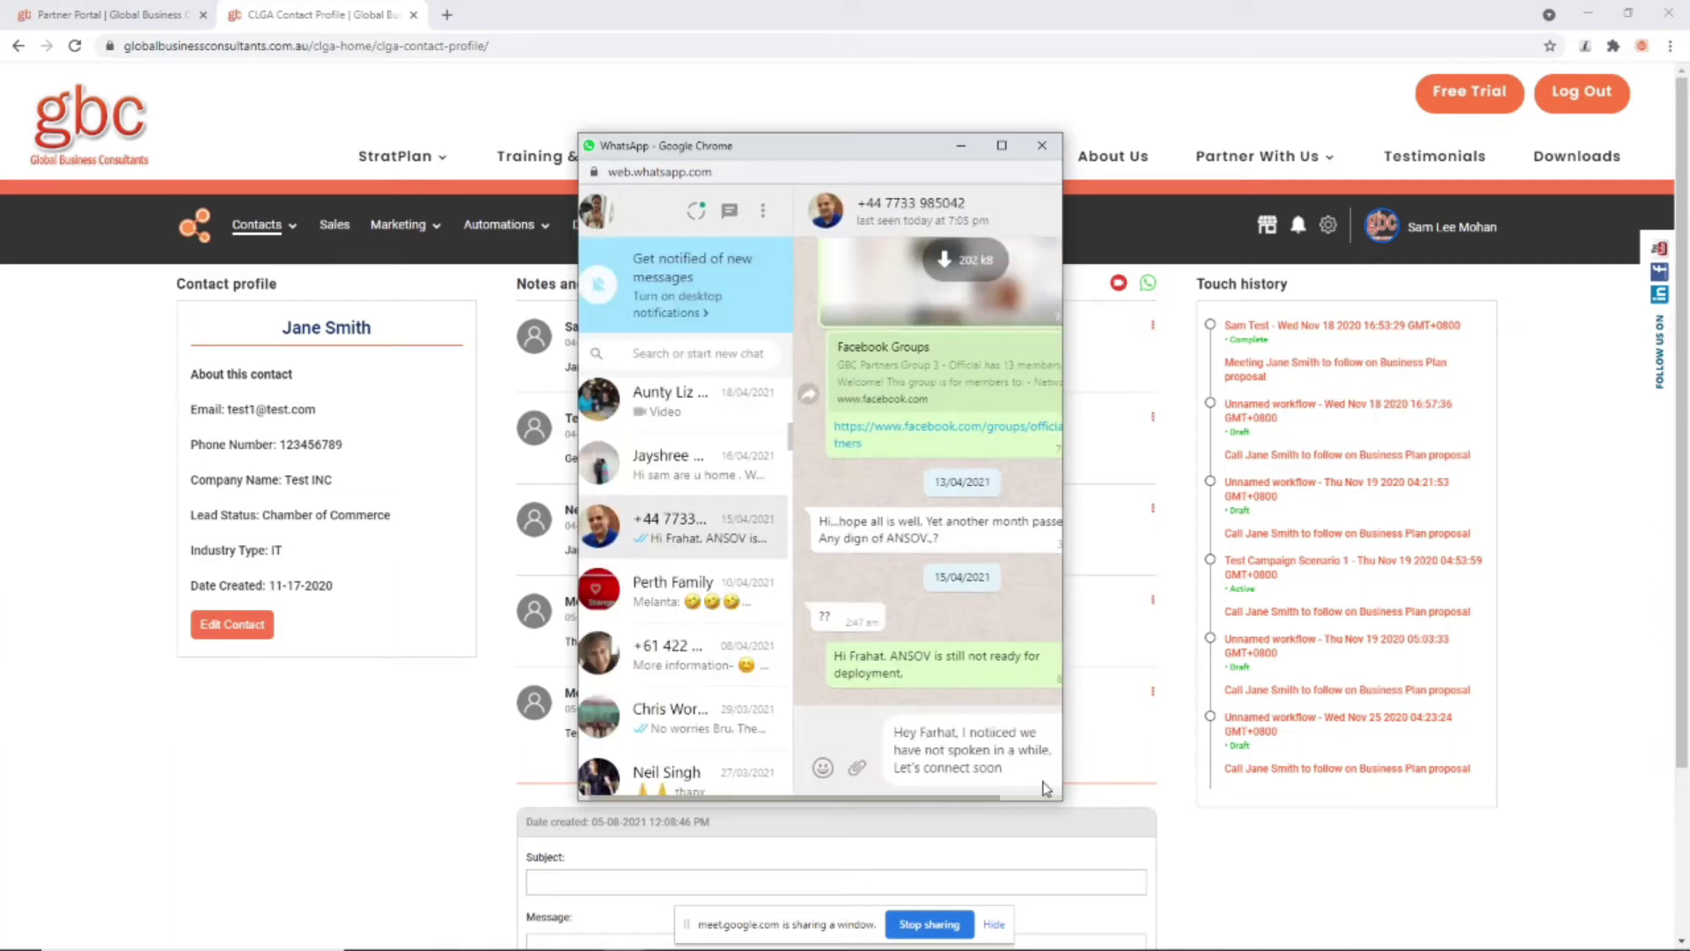
Step: Delete the drafted reply and move the WhatsApp window out of the way
{"action": "left_click_drag", "start_coordinate": [1046, 788], "coordinate": [869, 738]}
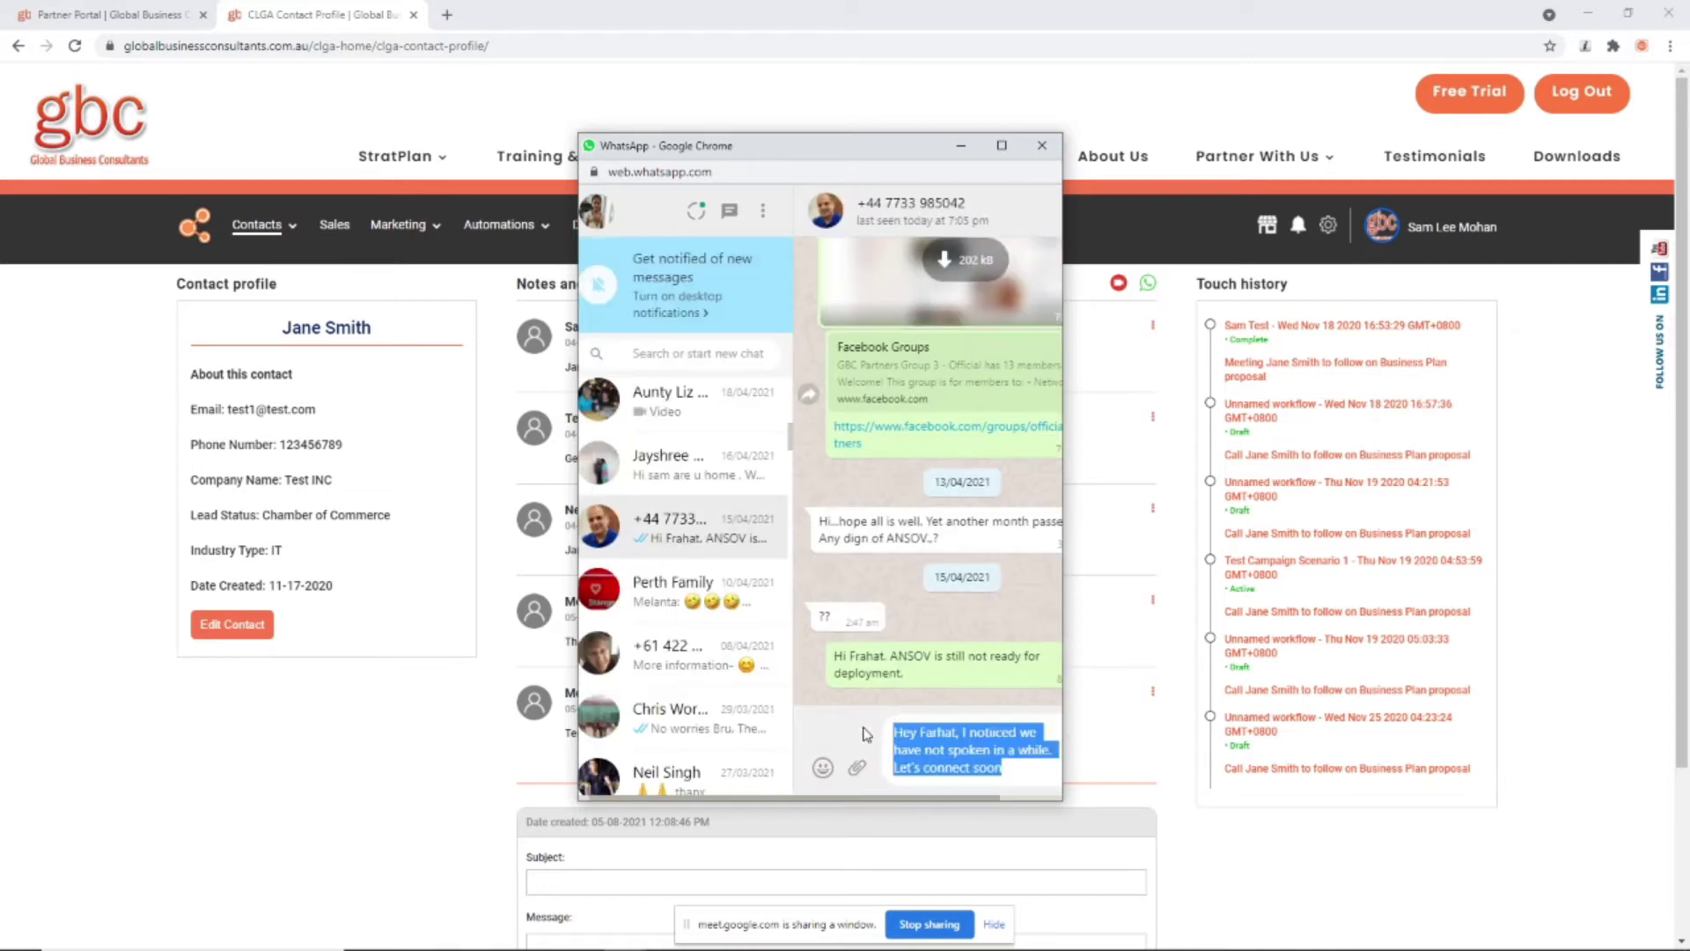
{"action": "key", "text": "BackSpace"}
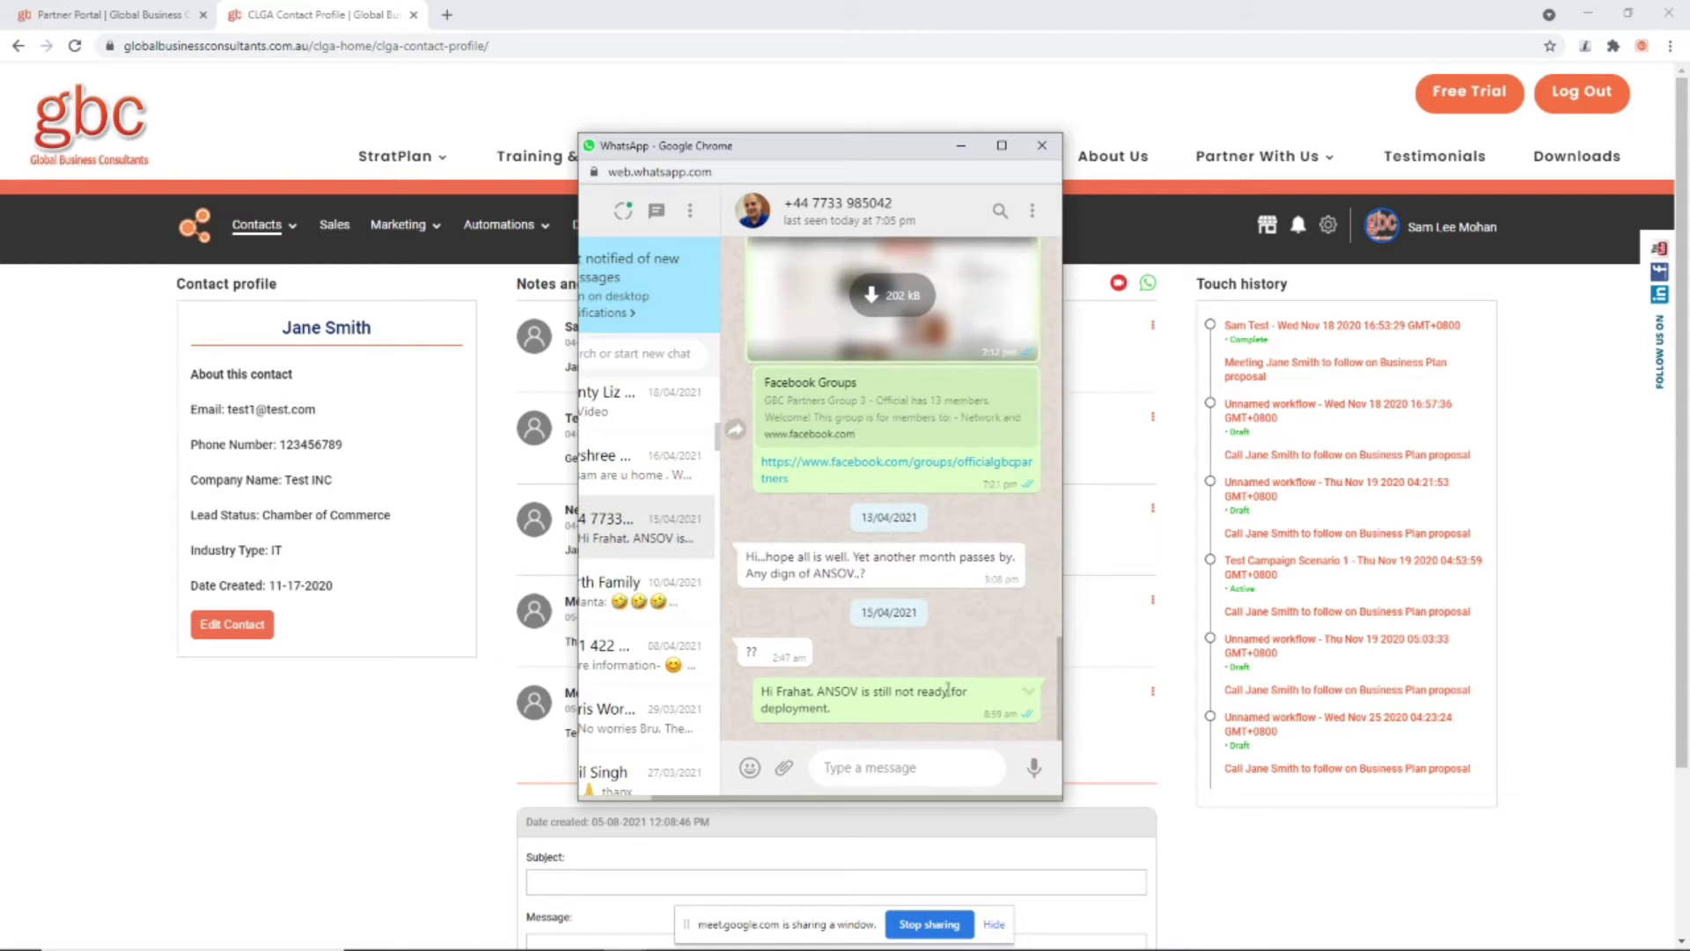
{"action": "left_click_drag", "start_coordinate": [834, 148], "coordinate": [1685, 286]}
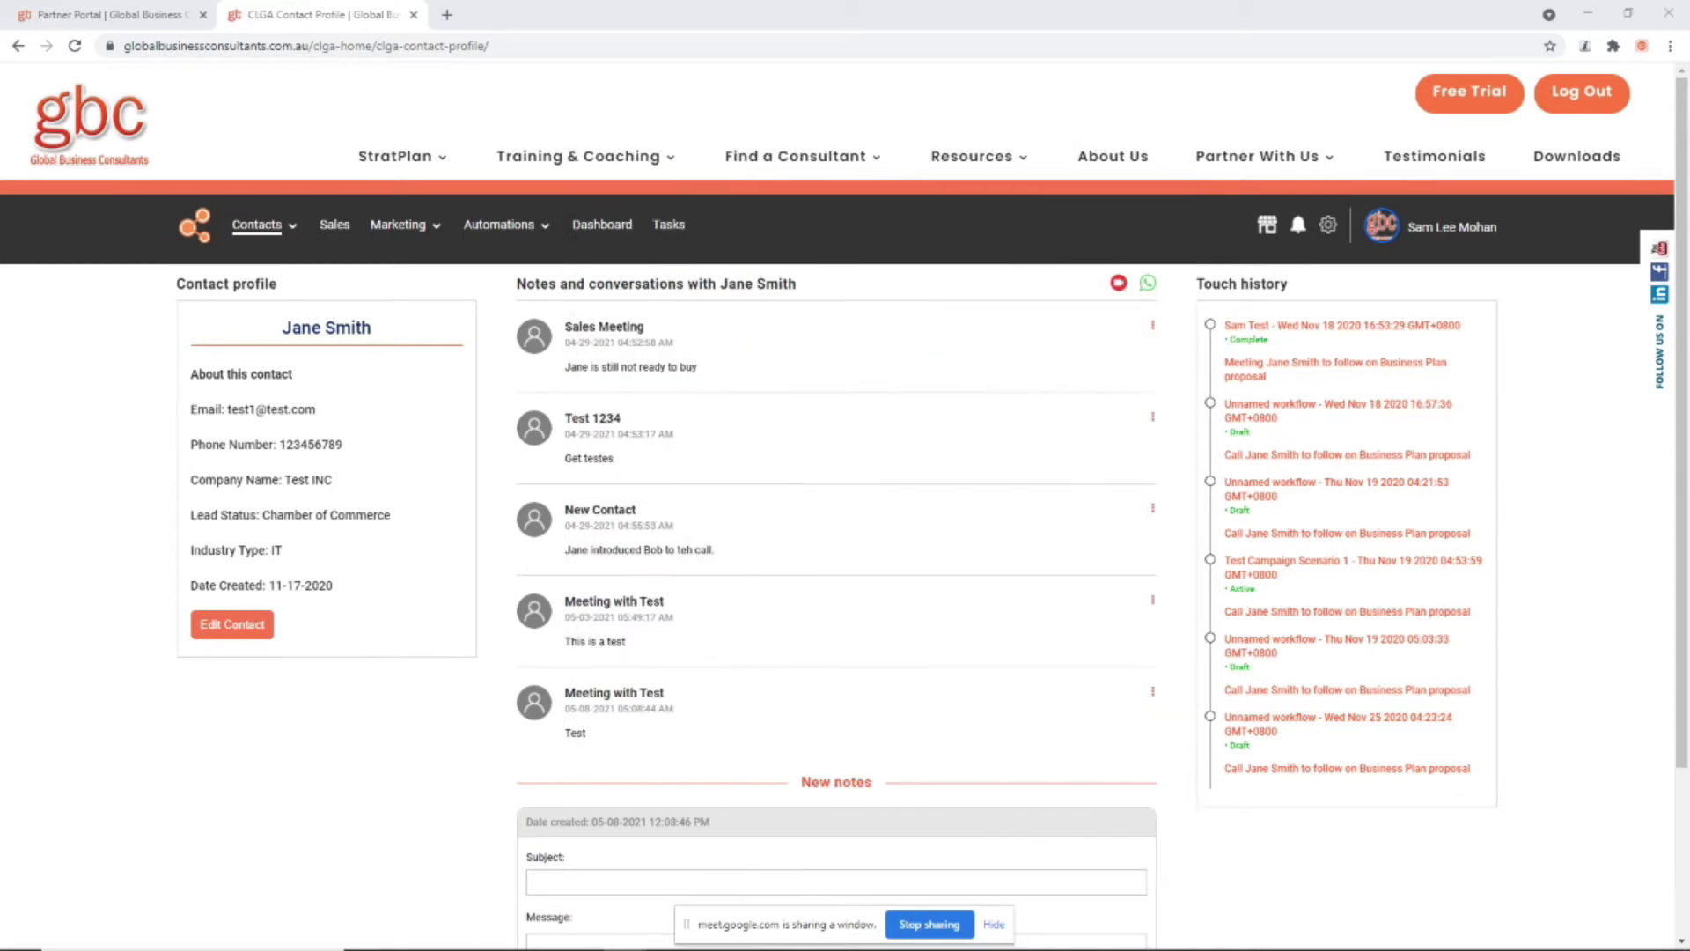
{"action": "left_click", "coordinate": [1118, 283]}
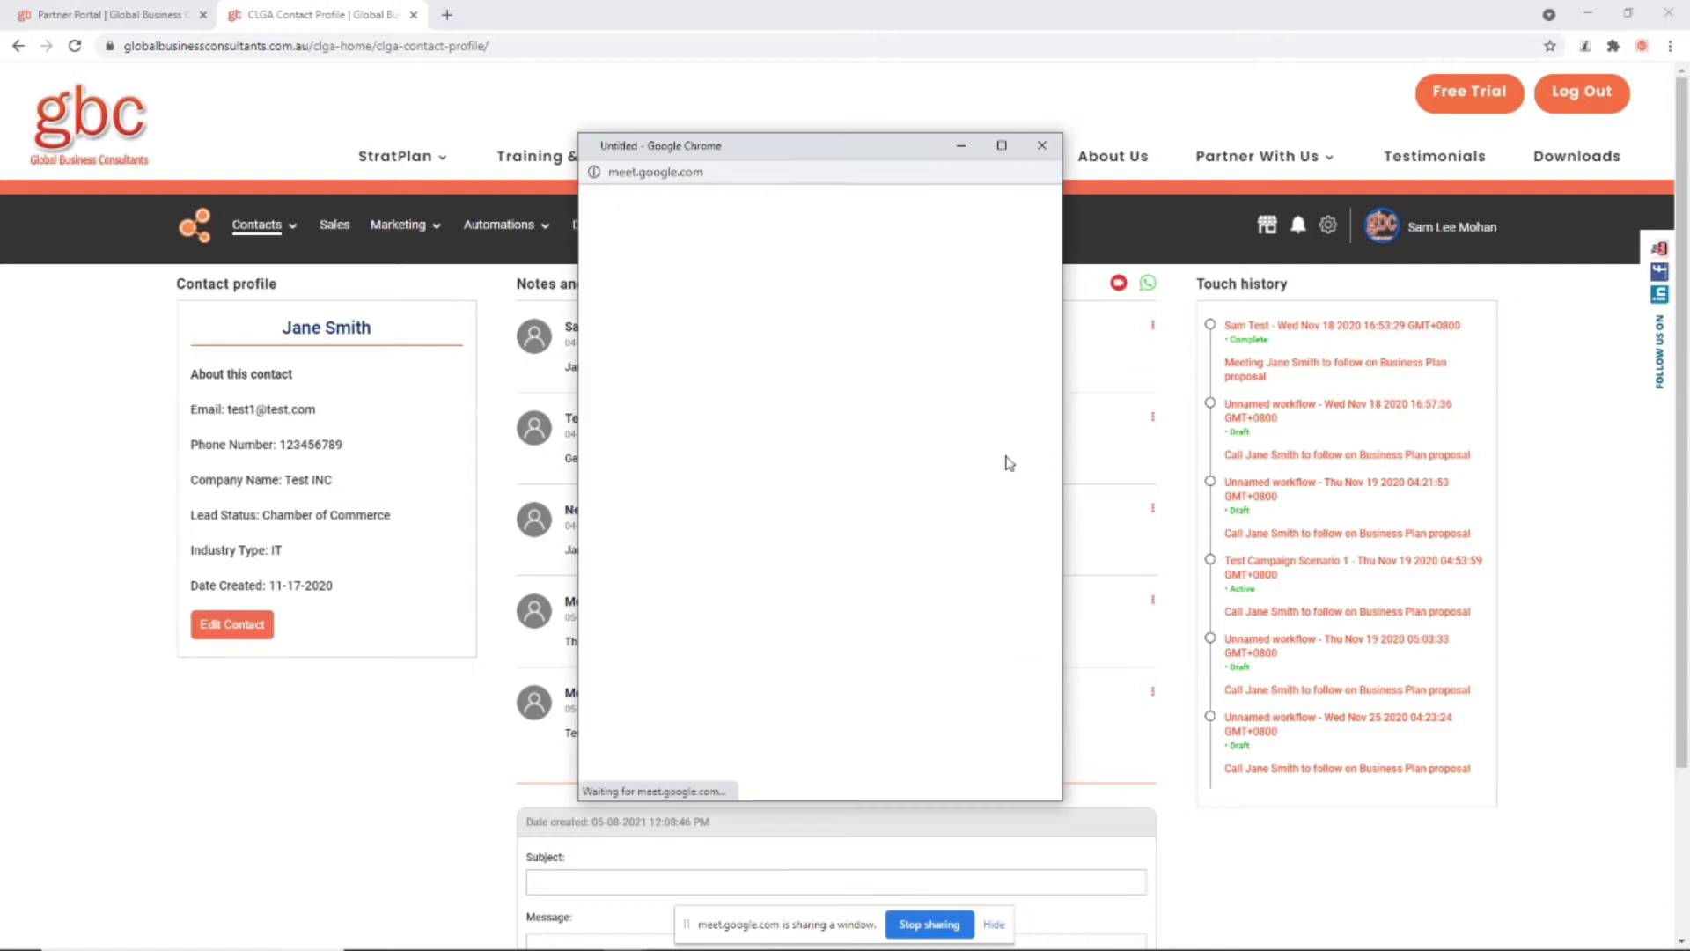
Step: Place Meet left and WhatsApp right, start an instant meeting, and copy its link
{"action": "left_click_drag", "start_coordinate": [843, 151], "coordinate": [350, 143]}
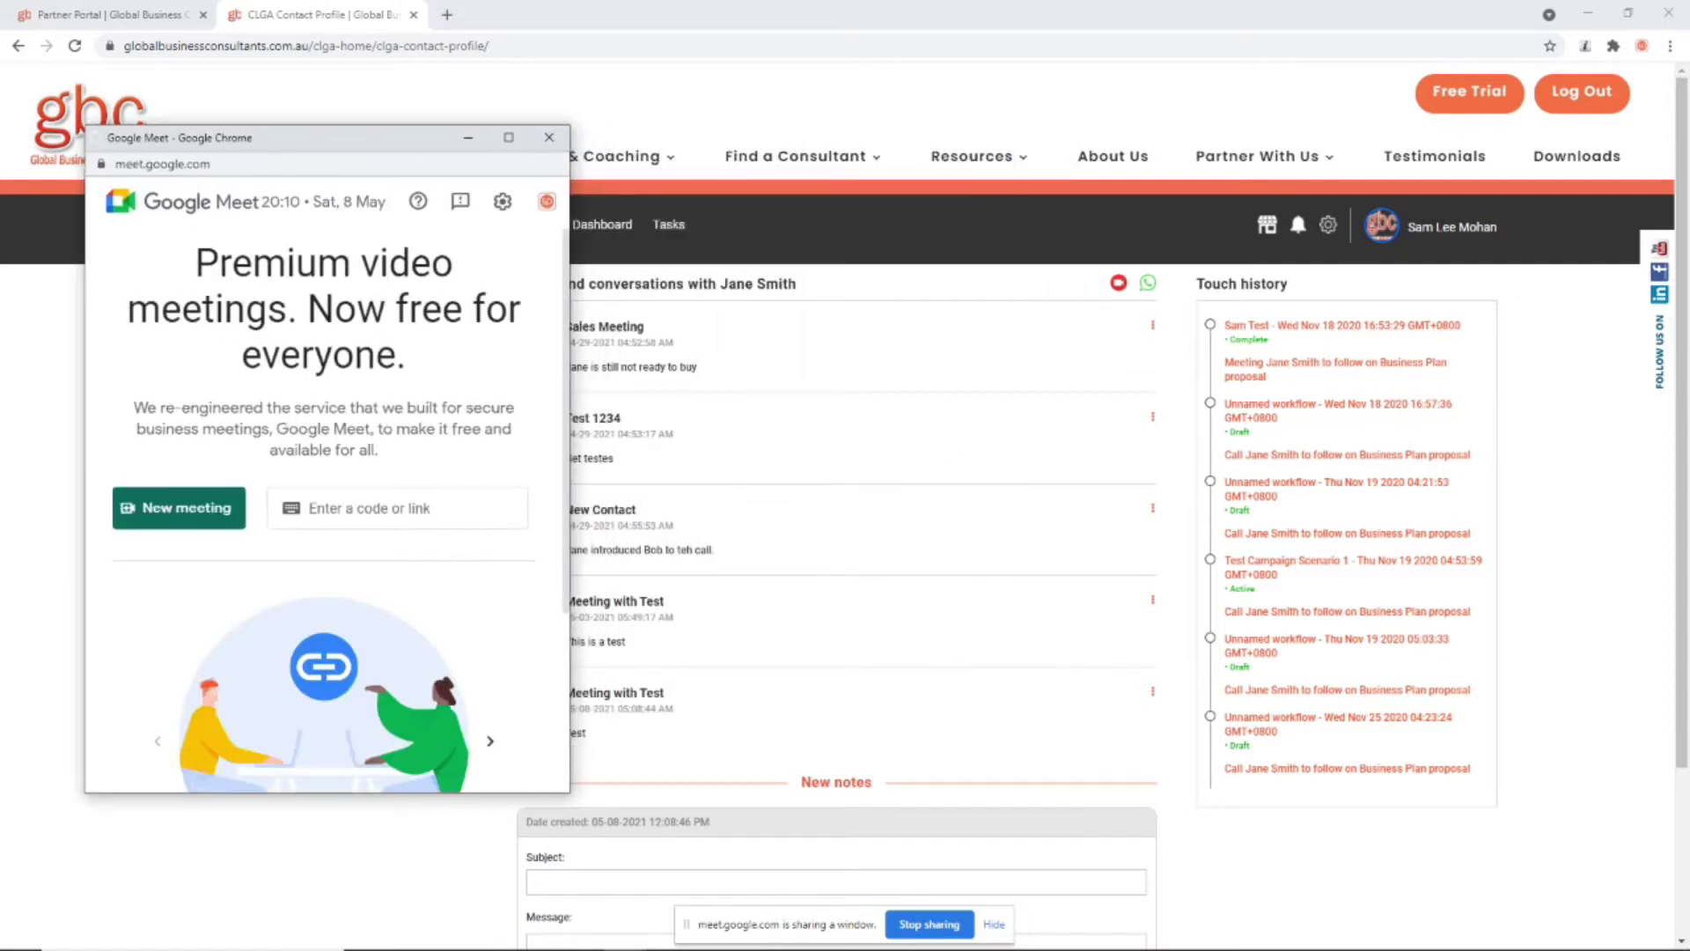
{"action": "left_click_drag", "start_coordinate": [1688, 163], "coordinate": [1086, 175]}
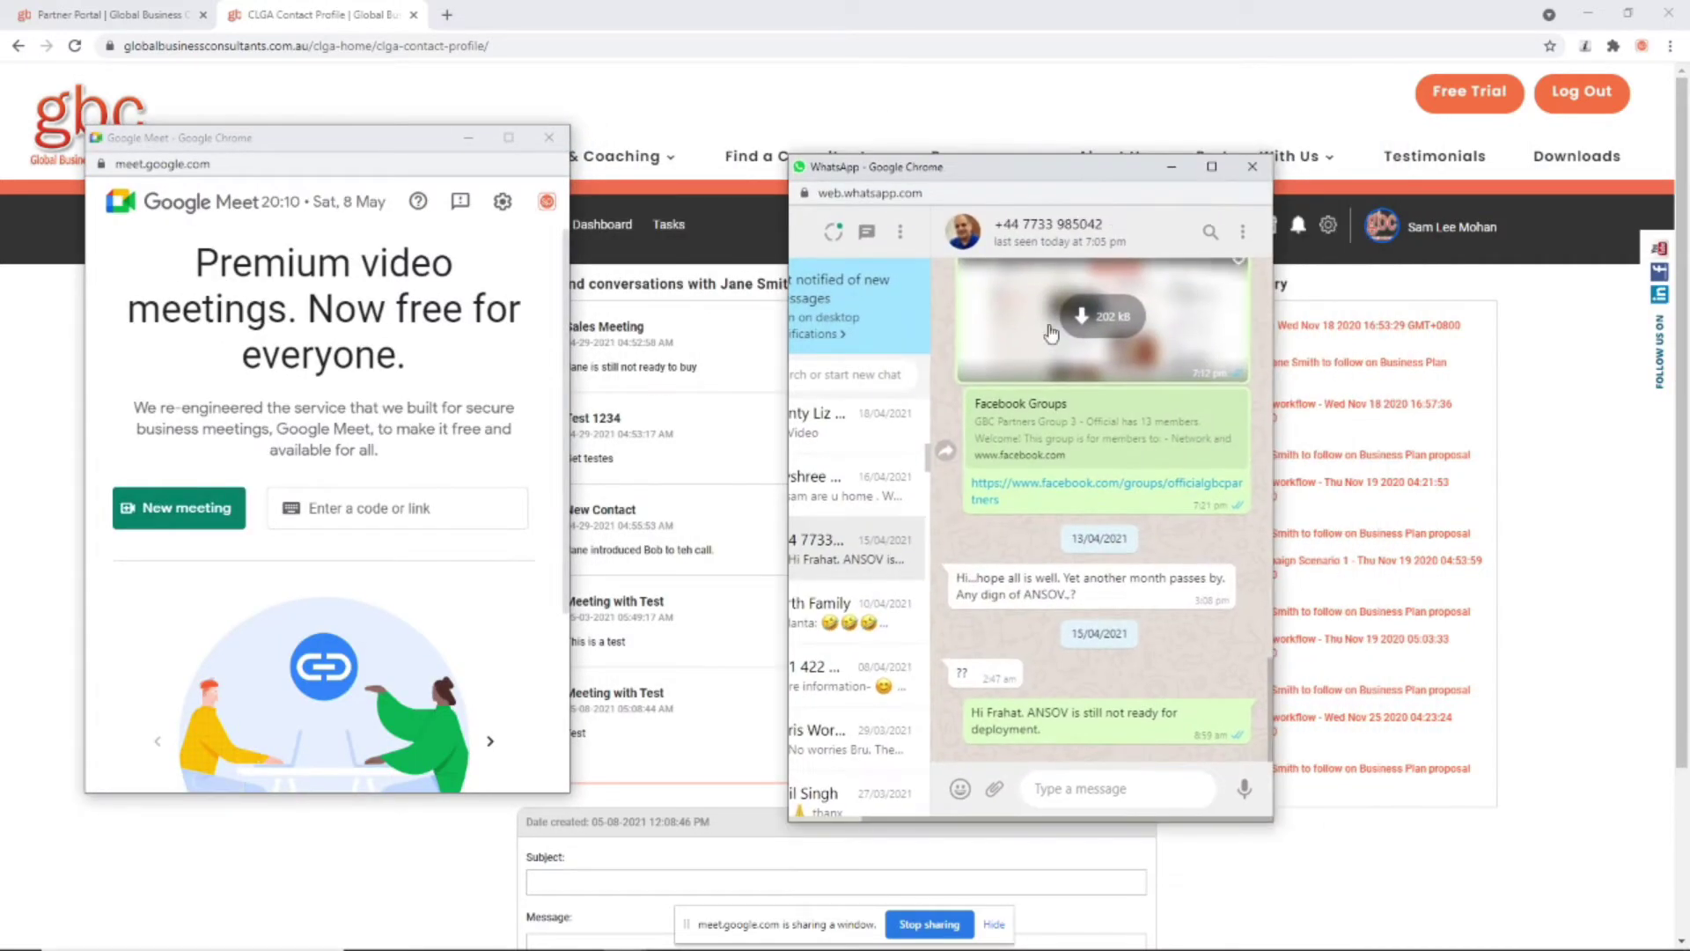
{"action": "left_click_drag", "start_coordinate": [953, 176], "coordinate": [1099, 240]}
{"action": "left_click", "coordinate": [183, 520]}
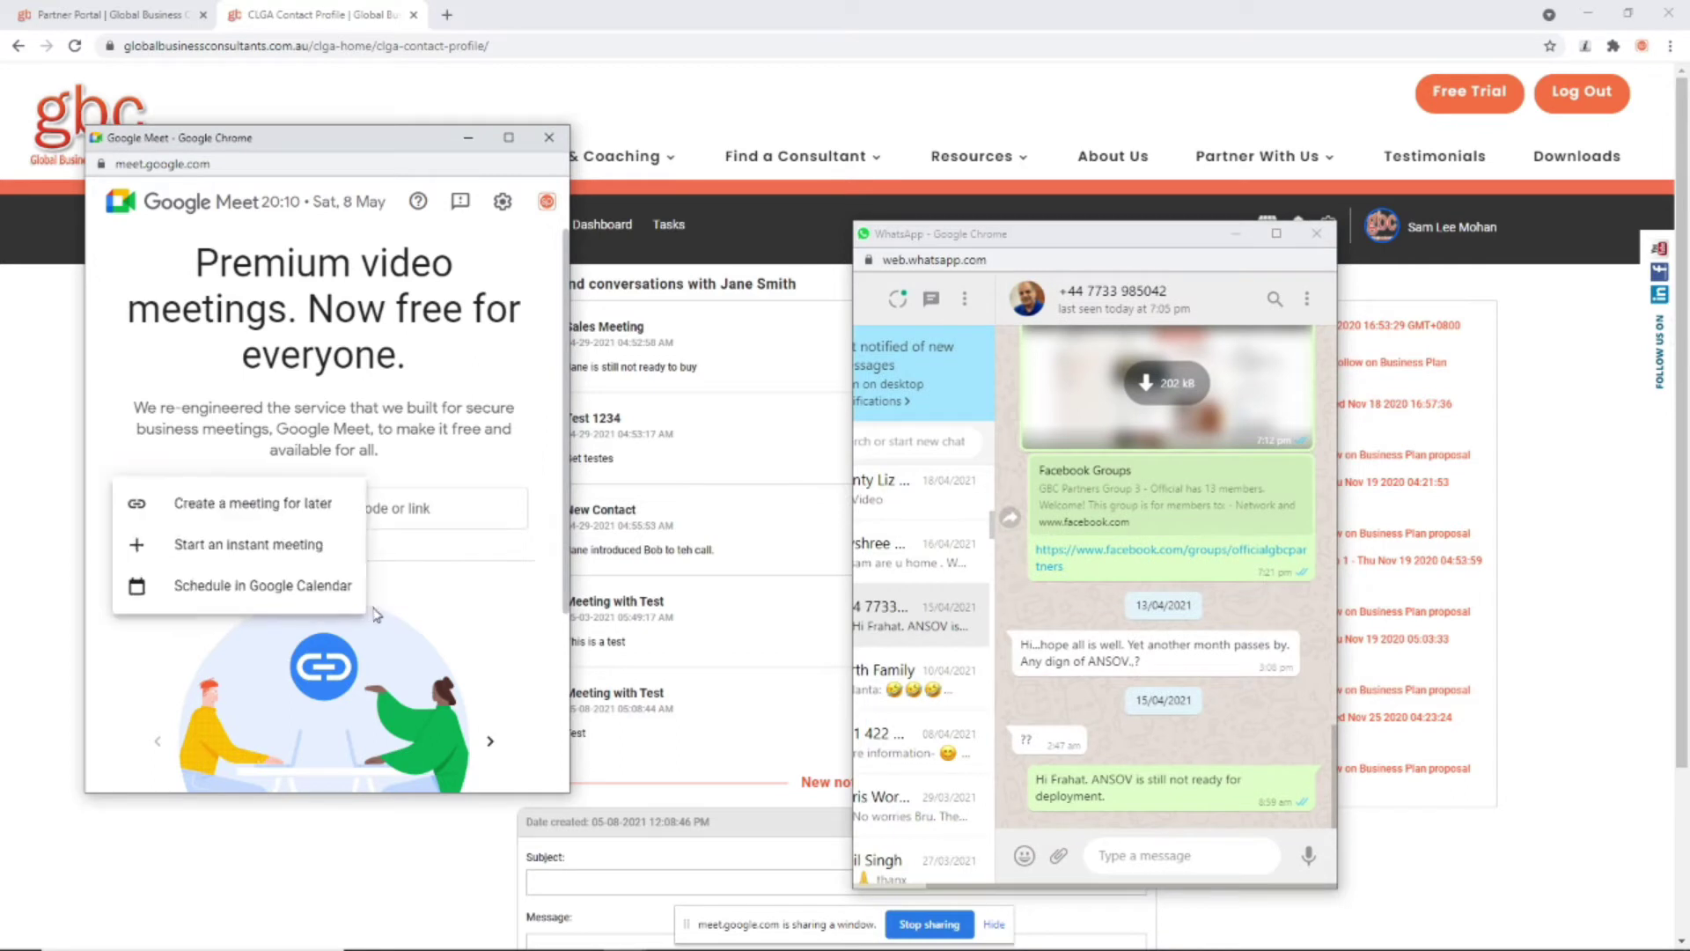
{"action": "left_click", "coordinate": [243, 546]}
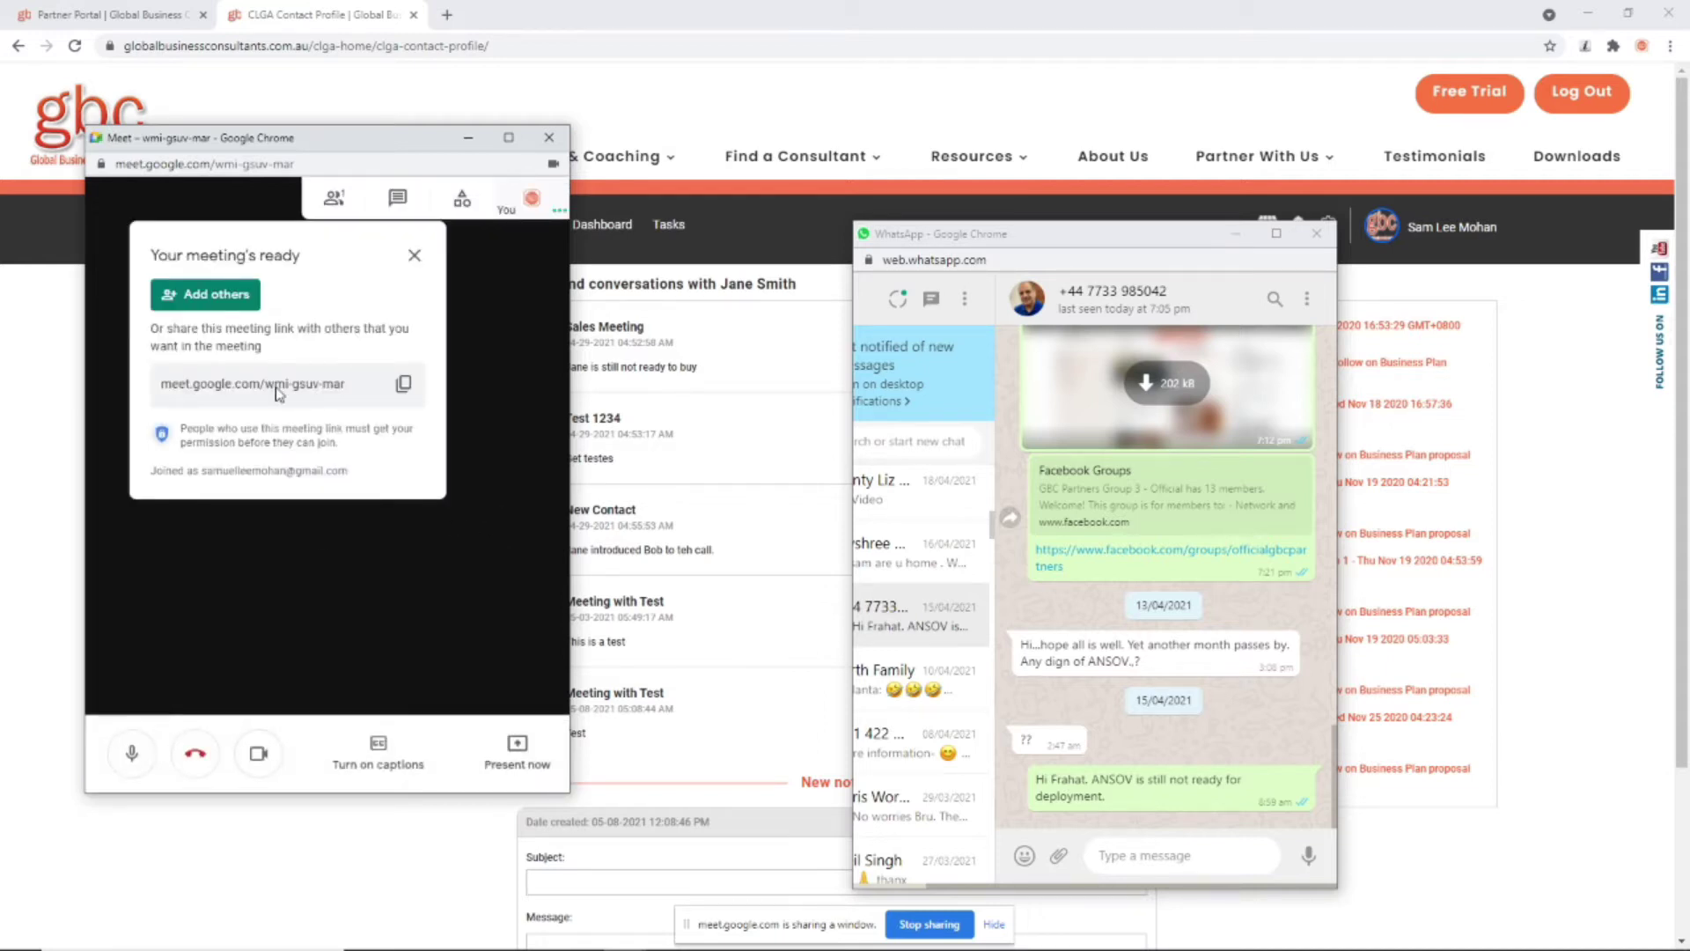
{"action": "left_click", "coordinate": [405, 384]}
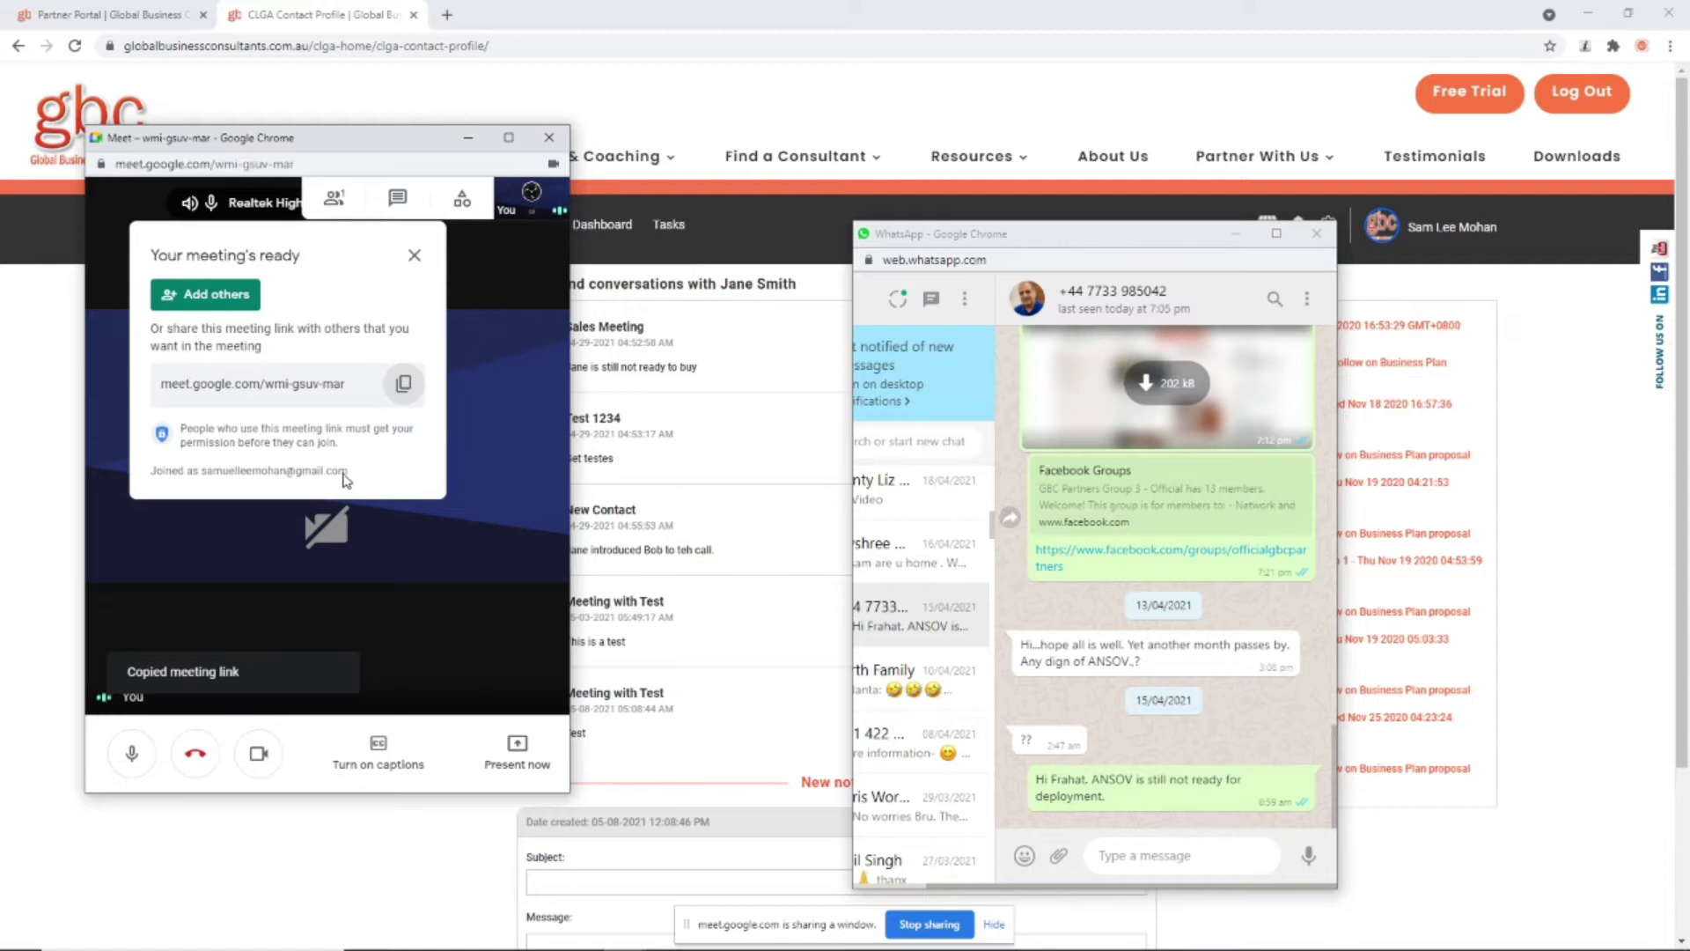
Step: Draft a video-meeting invite with the Meet link, cut it unsent, and close the meeting-ready notice
{"action": "left_click", "coordinate": [1140, 852]}
{"action": "type", "text": "Hey Farhat"}
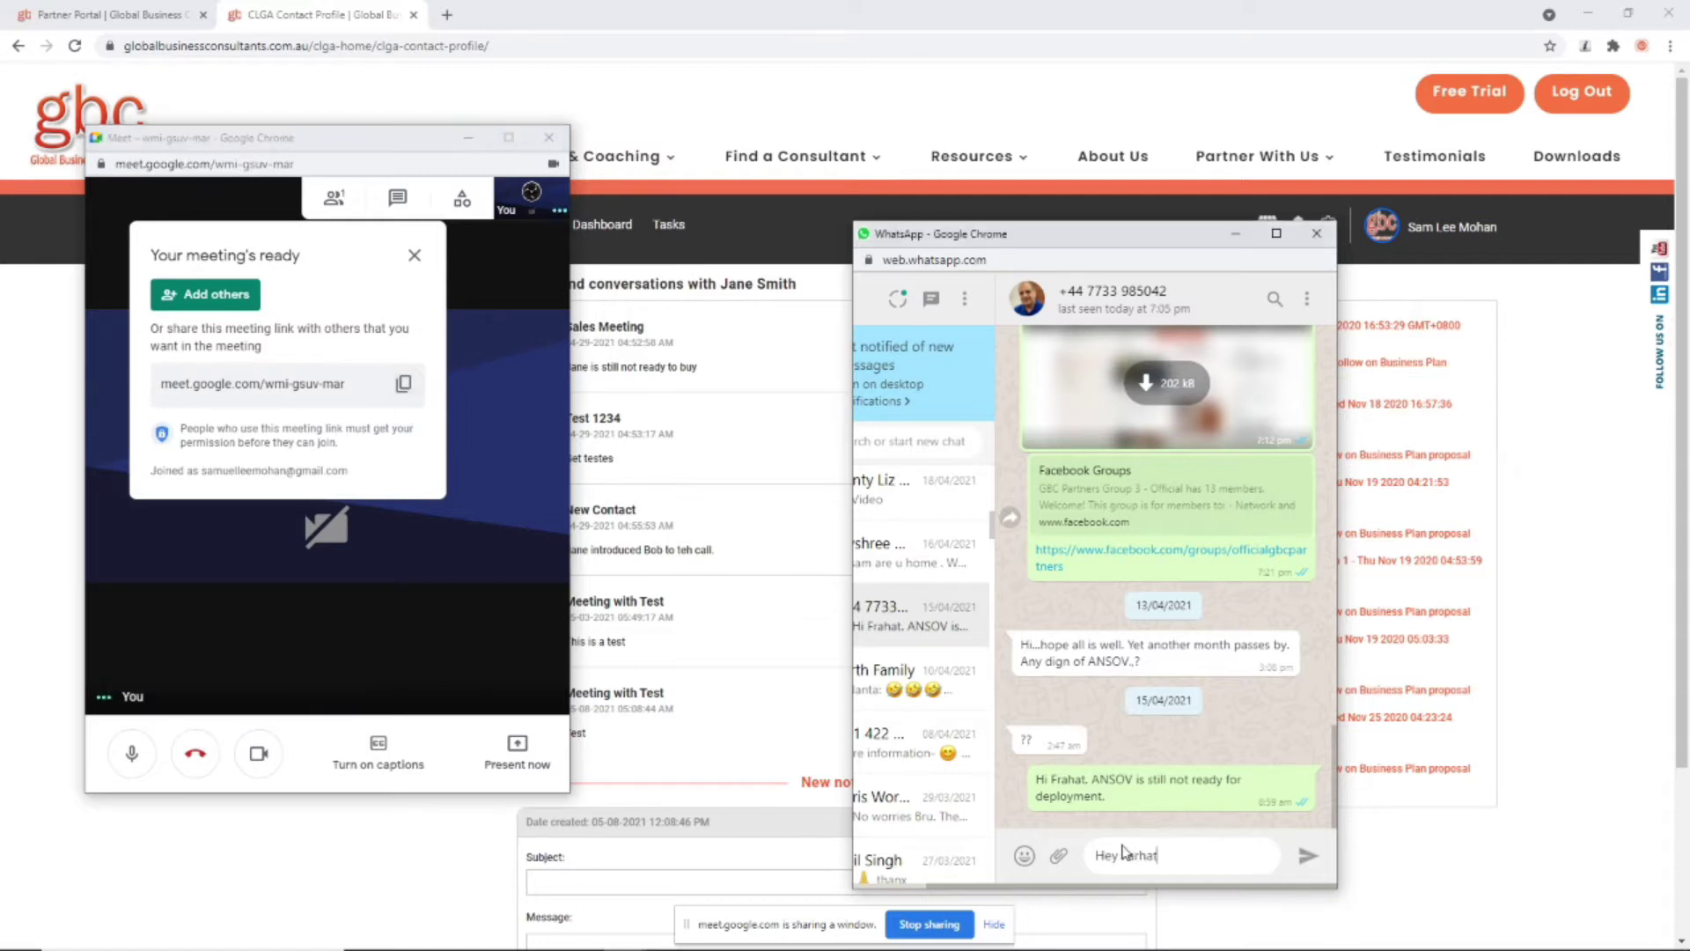
{"action": "type", "text": ", let's jumopto a video"}
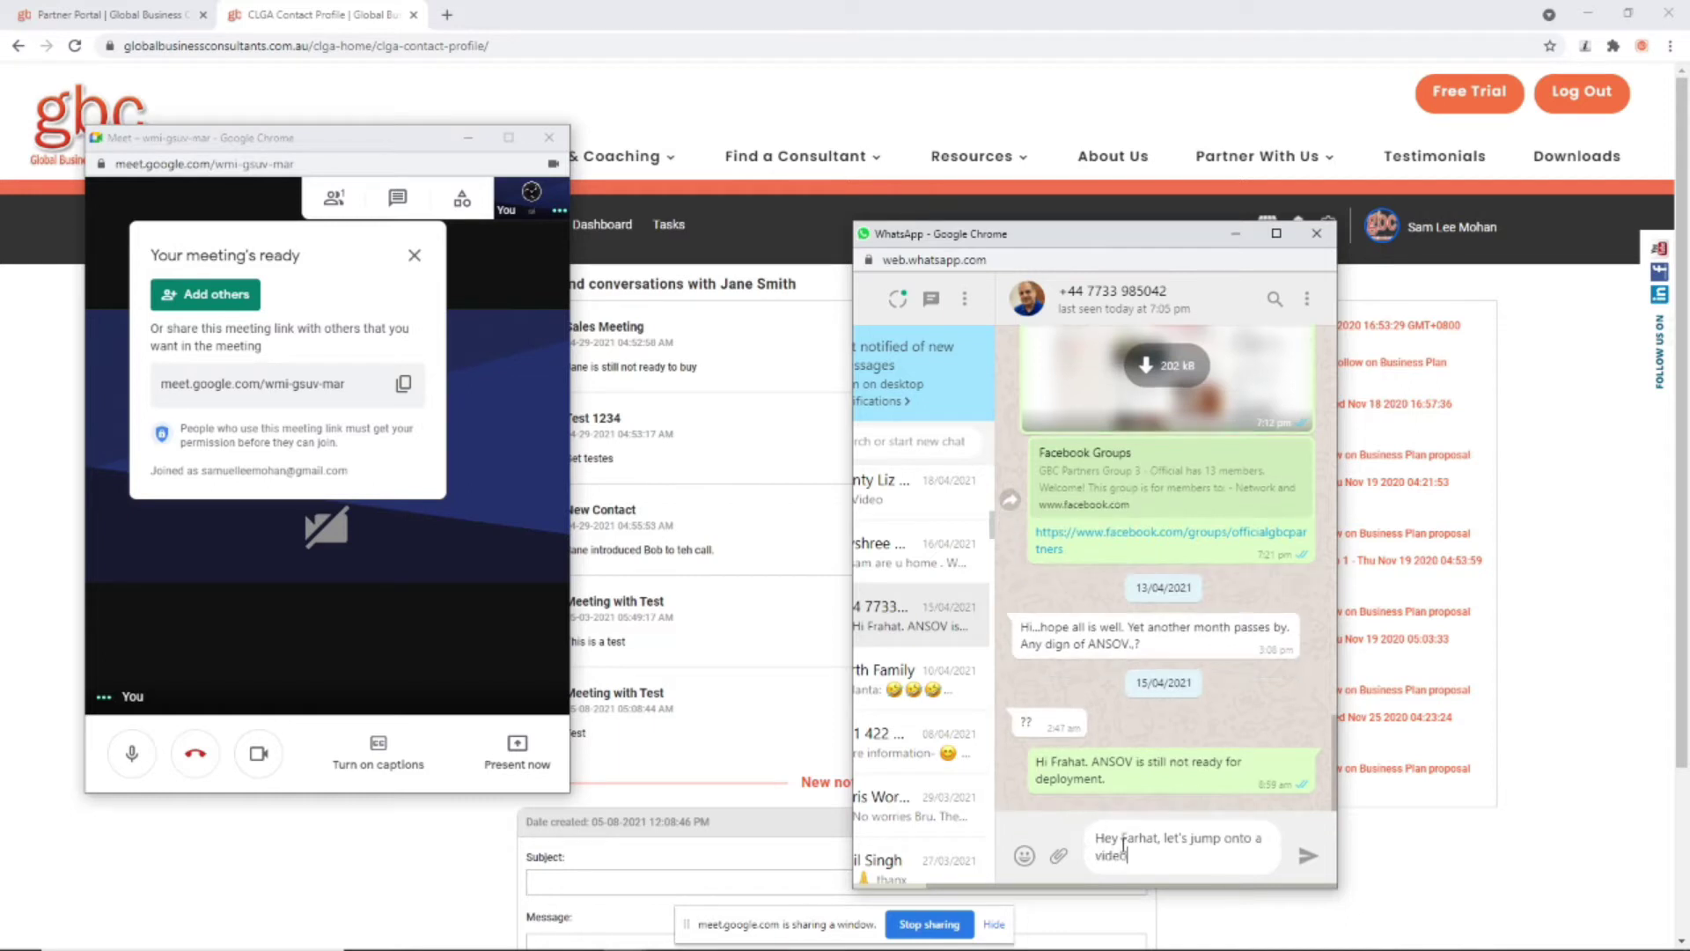
{"action": "type", "text": " meeting so that I can sh"}
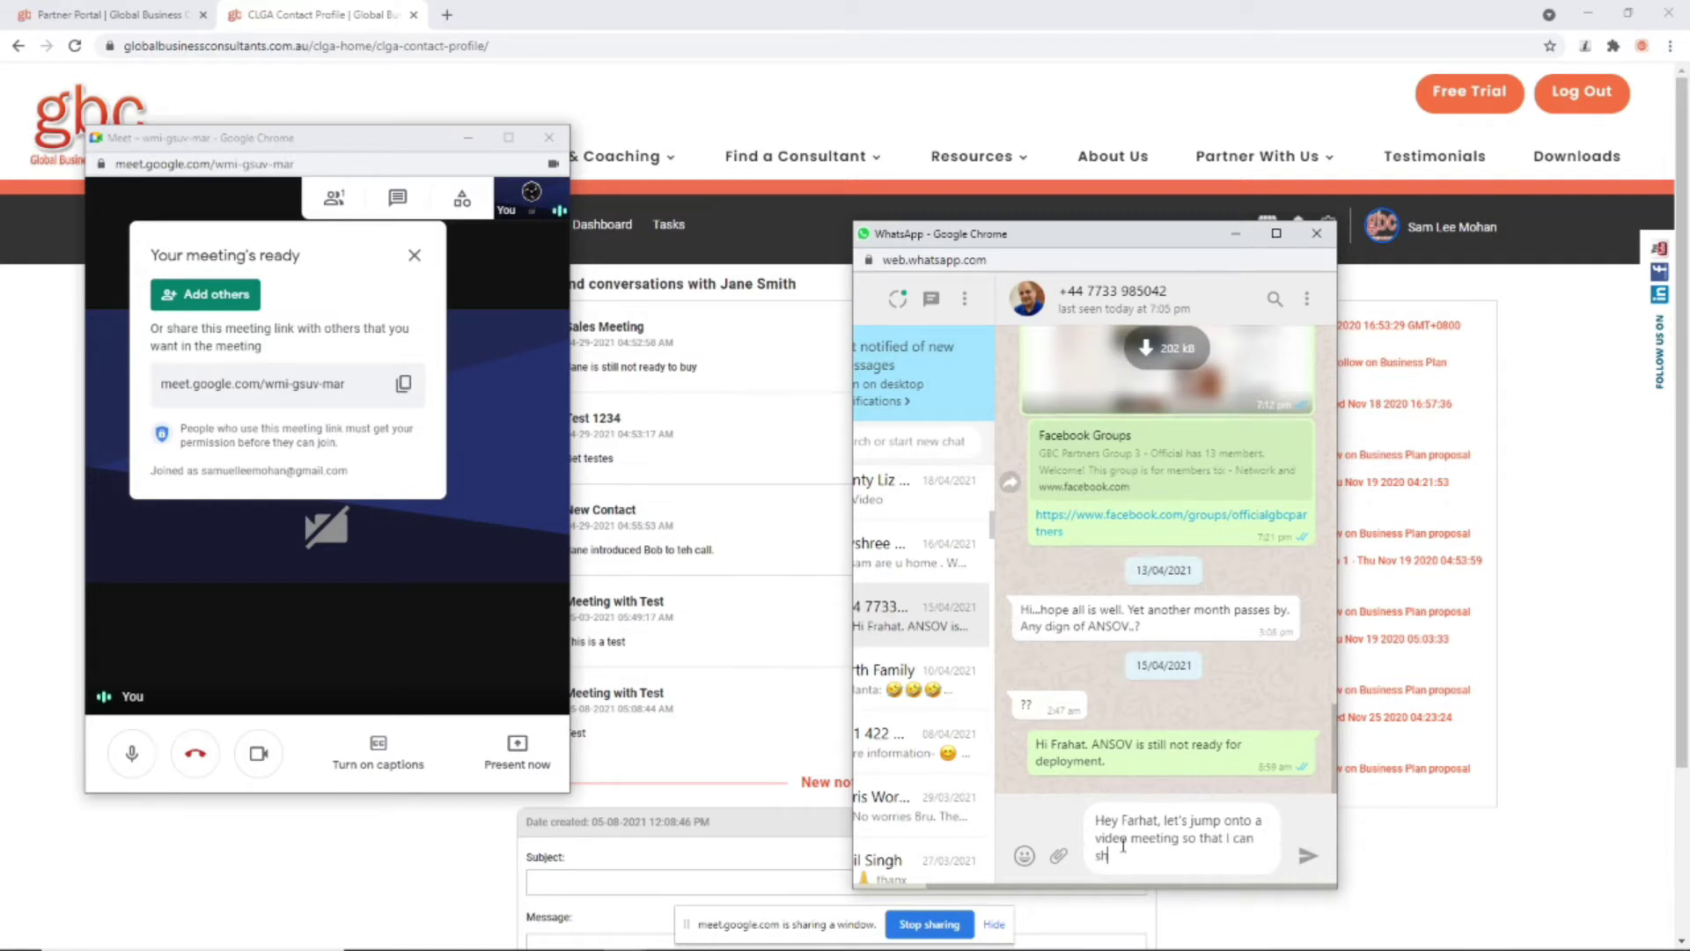
{"action": "type", "text": "ow our new products. Please clik"}
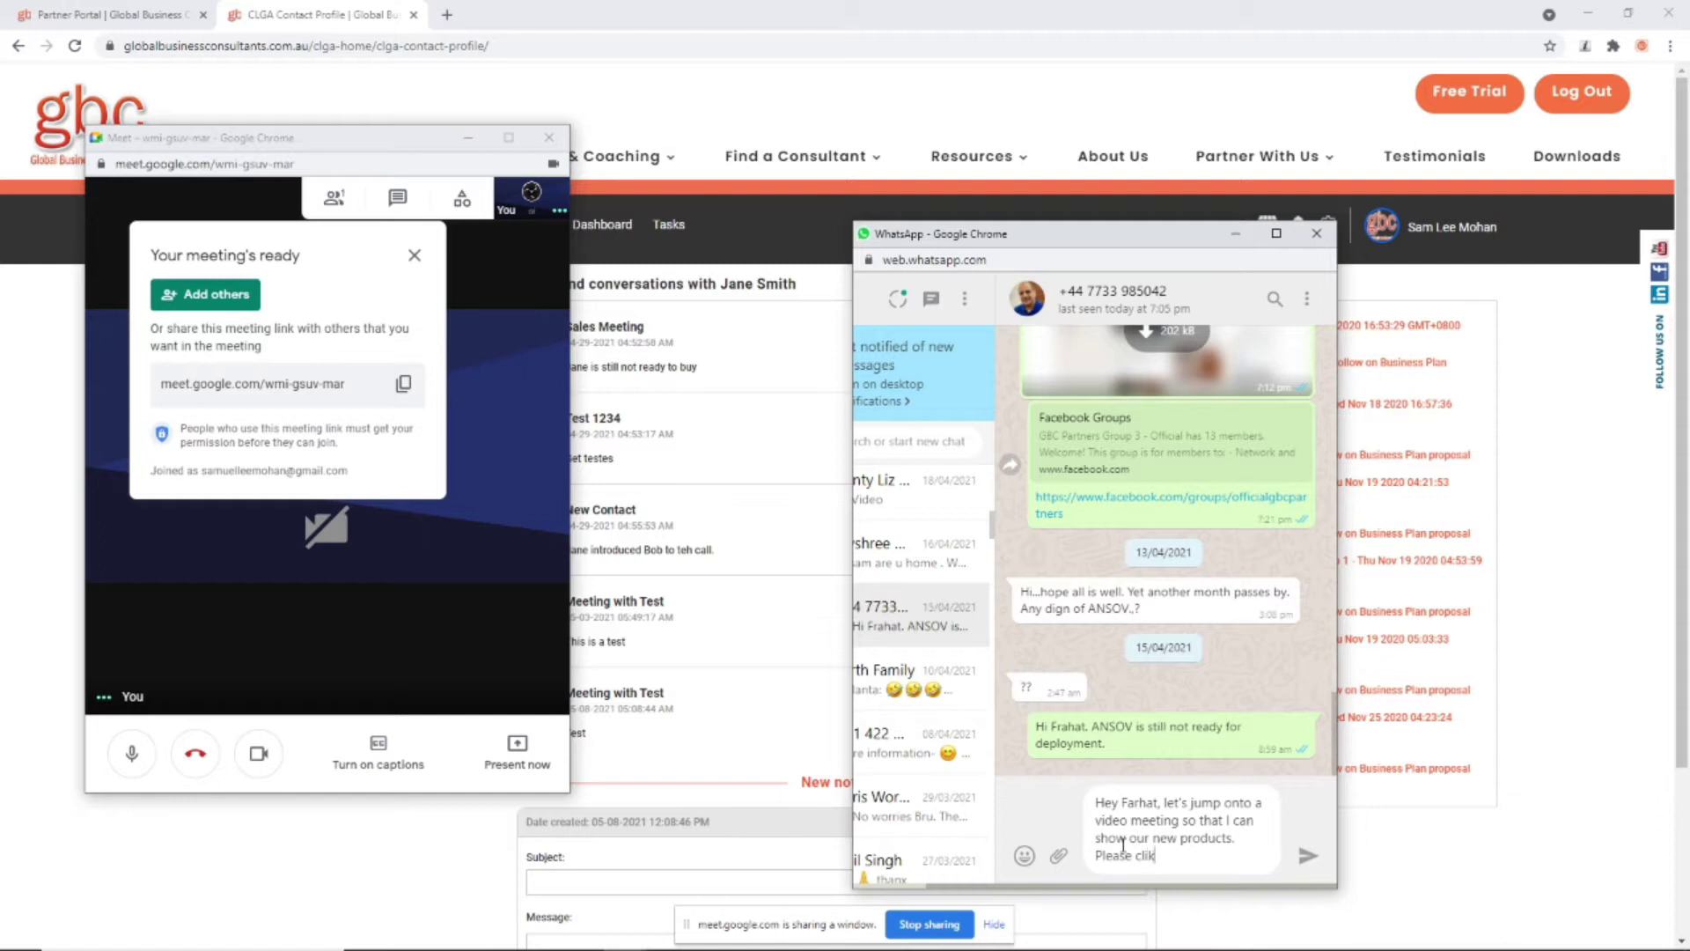
{"action": "key", "text": "ctrl+v"}
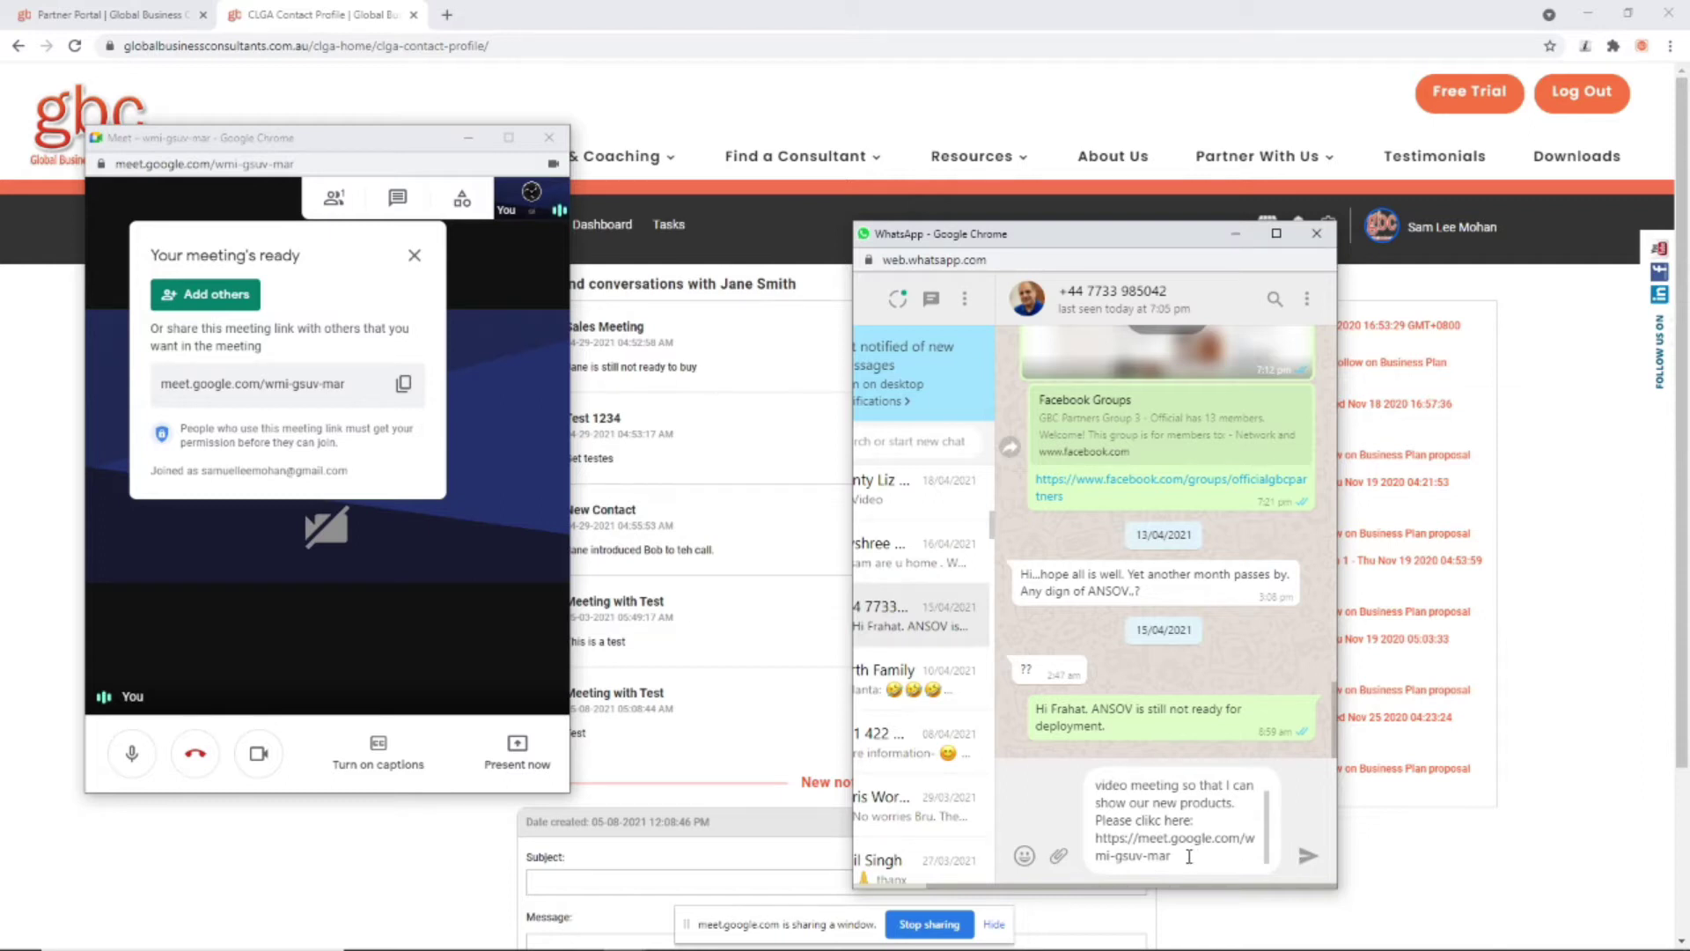
{"action": "left_click_drag", "start_coordinate": [1187, 852], "coordinate": [1069, 764]}
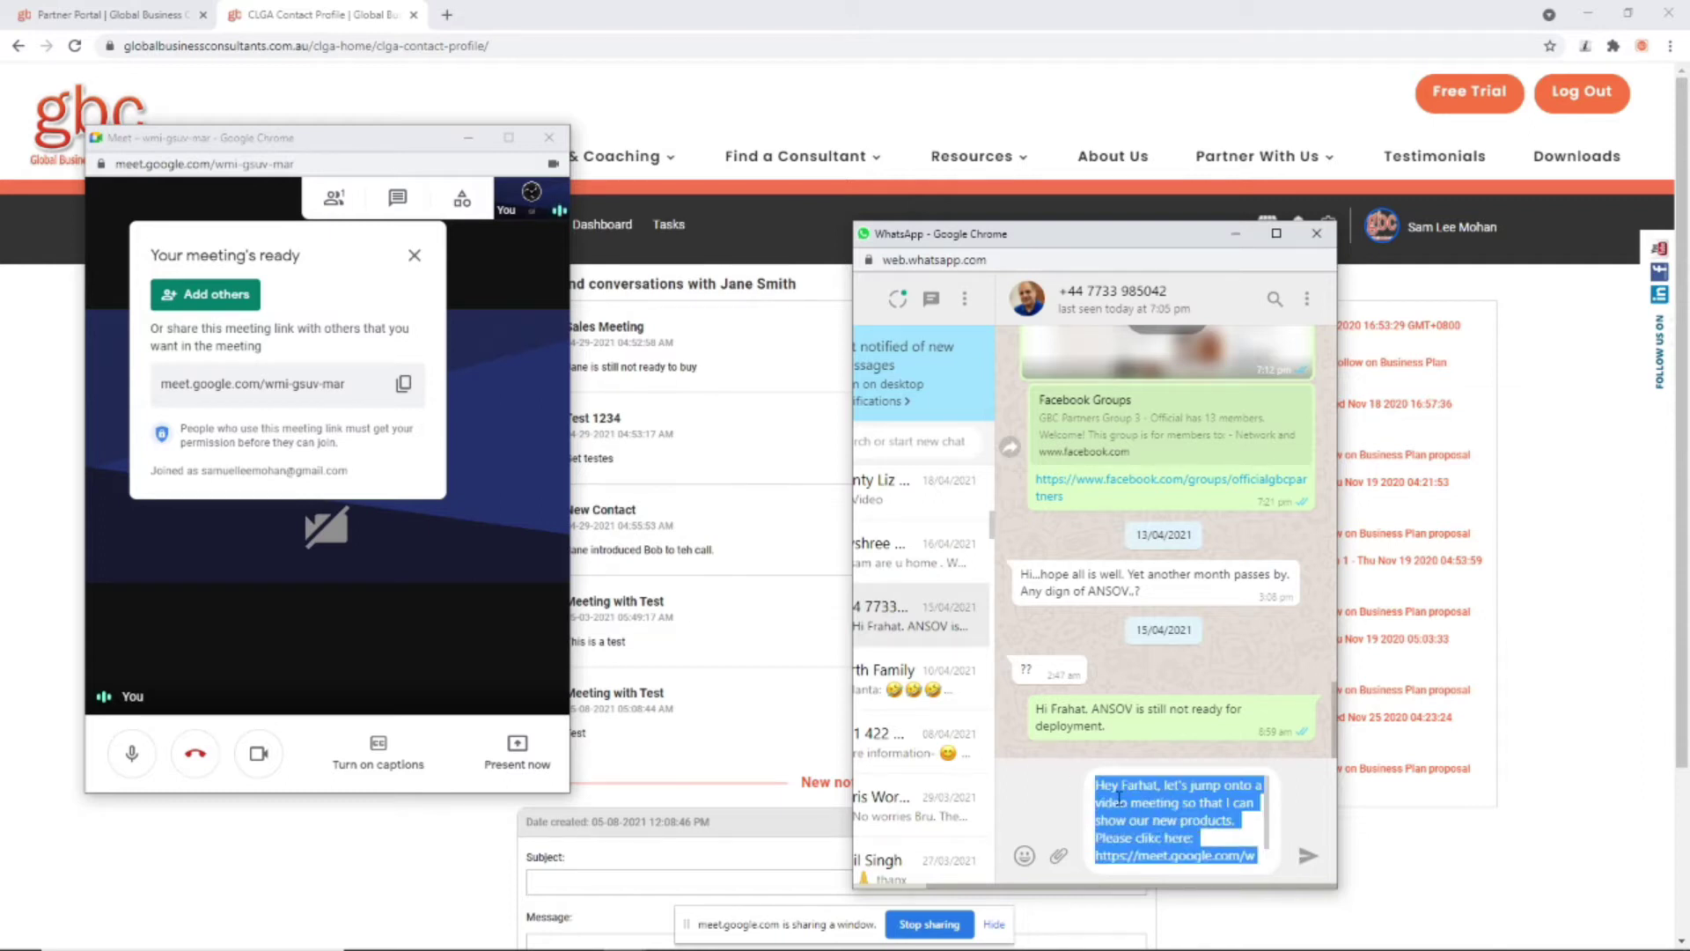
{"action": "key", "text": "ctrl+x"}
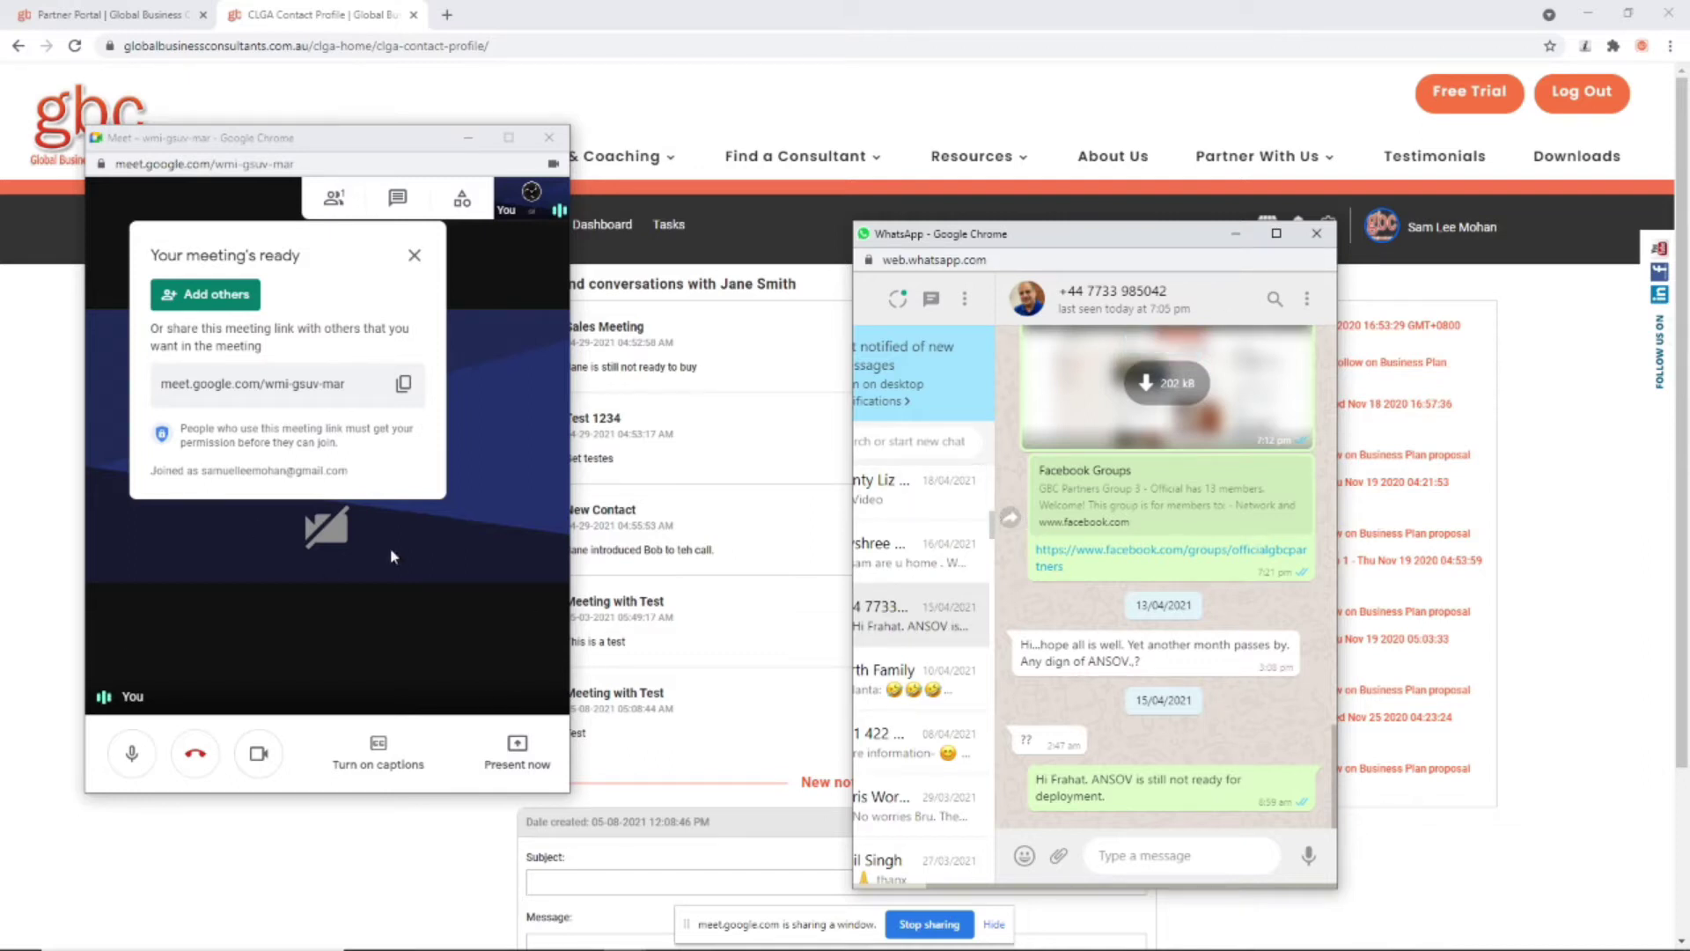
{"action": "left_click", "coordinate": [414, 258]}
Step: Leave the Meet call, close the Meet and WhatsApp windows, and open Contacts > Leads
{"action": "left_click", "coordinate": [192, 771]}
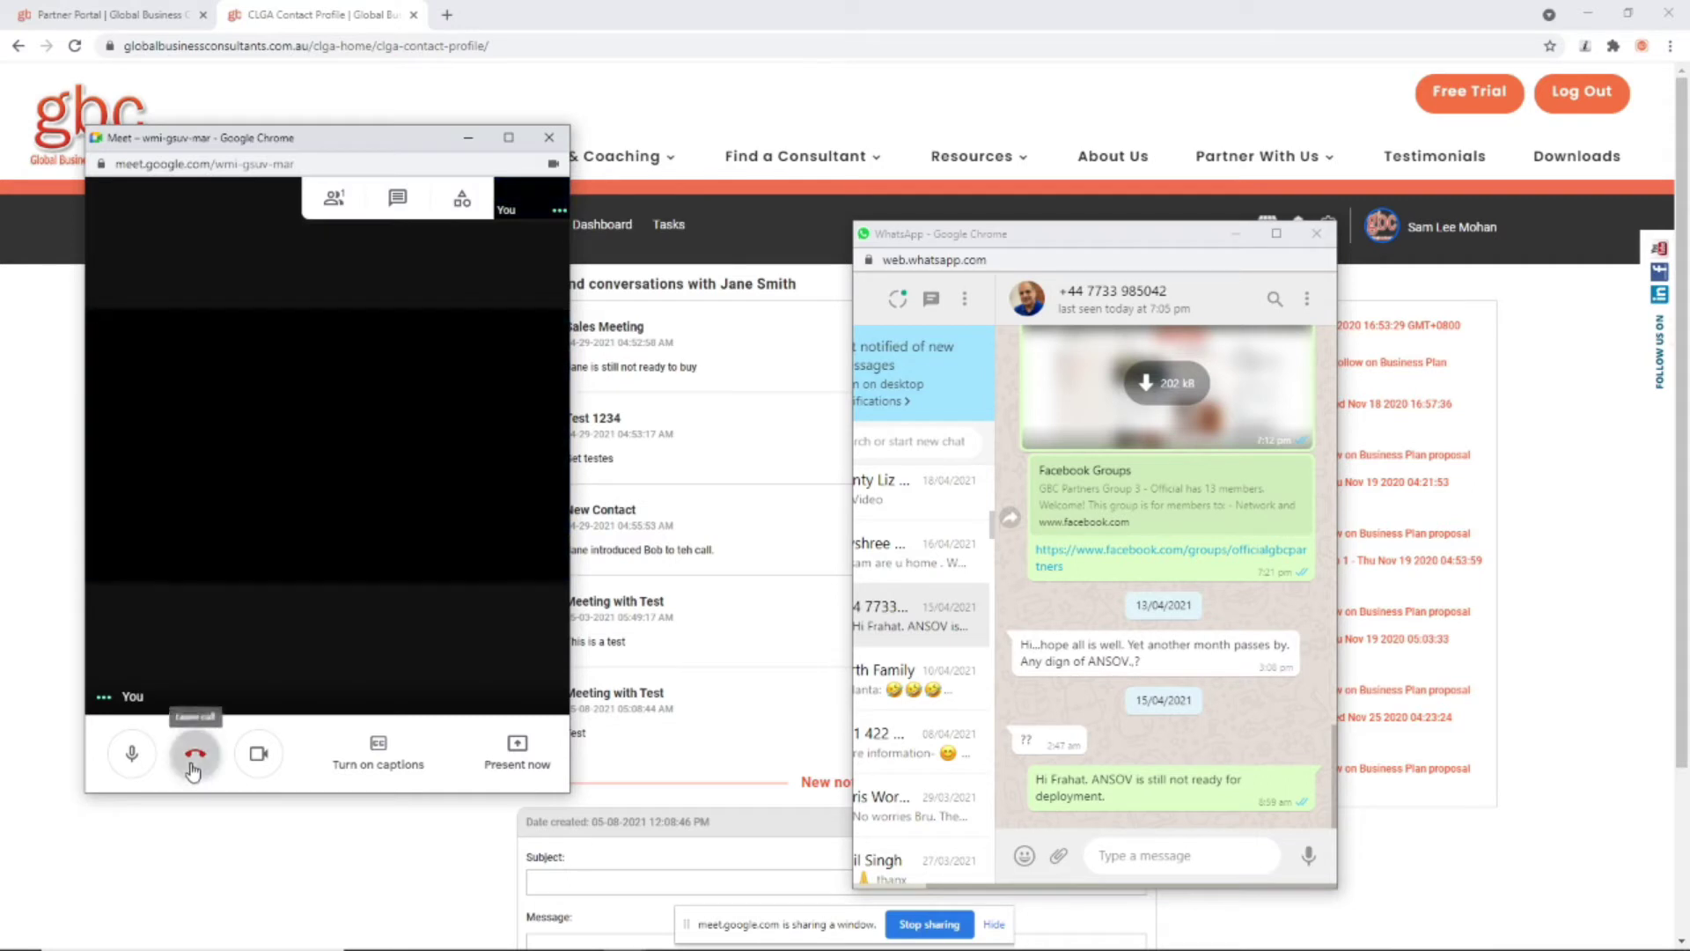
{"action": "left_click", "coordinate": [549, 137]}
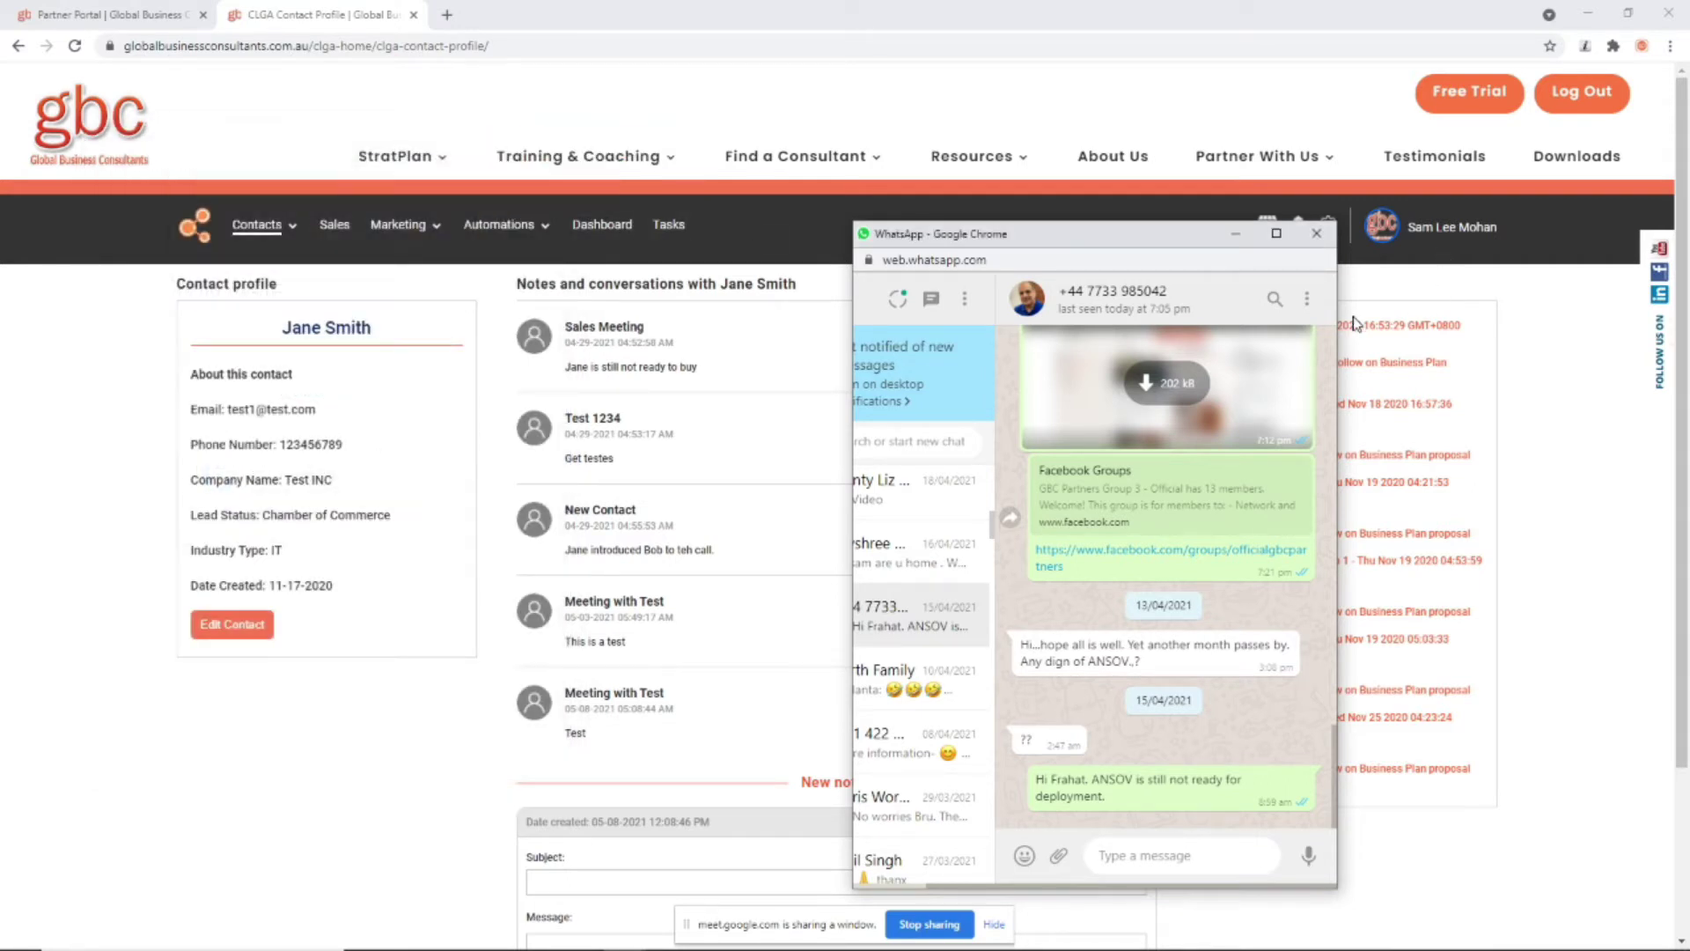
{"action": "left_click", "coordinate": [1317, 233]}
{"action": "left_click", "coordinate": [1327, 225]}
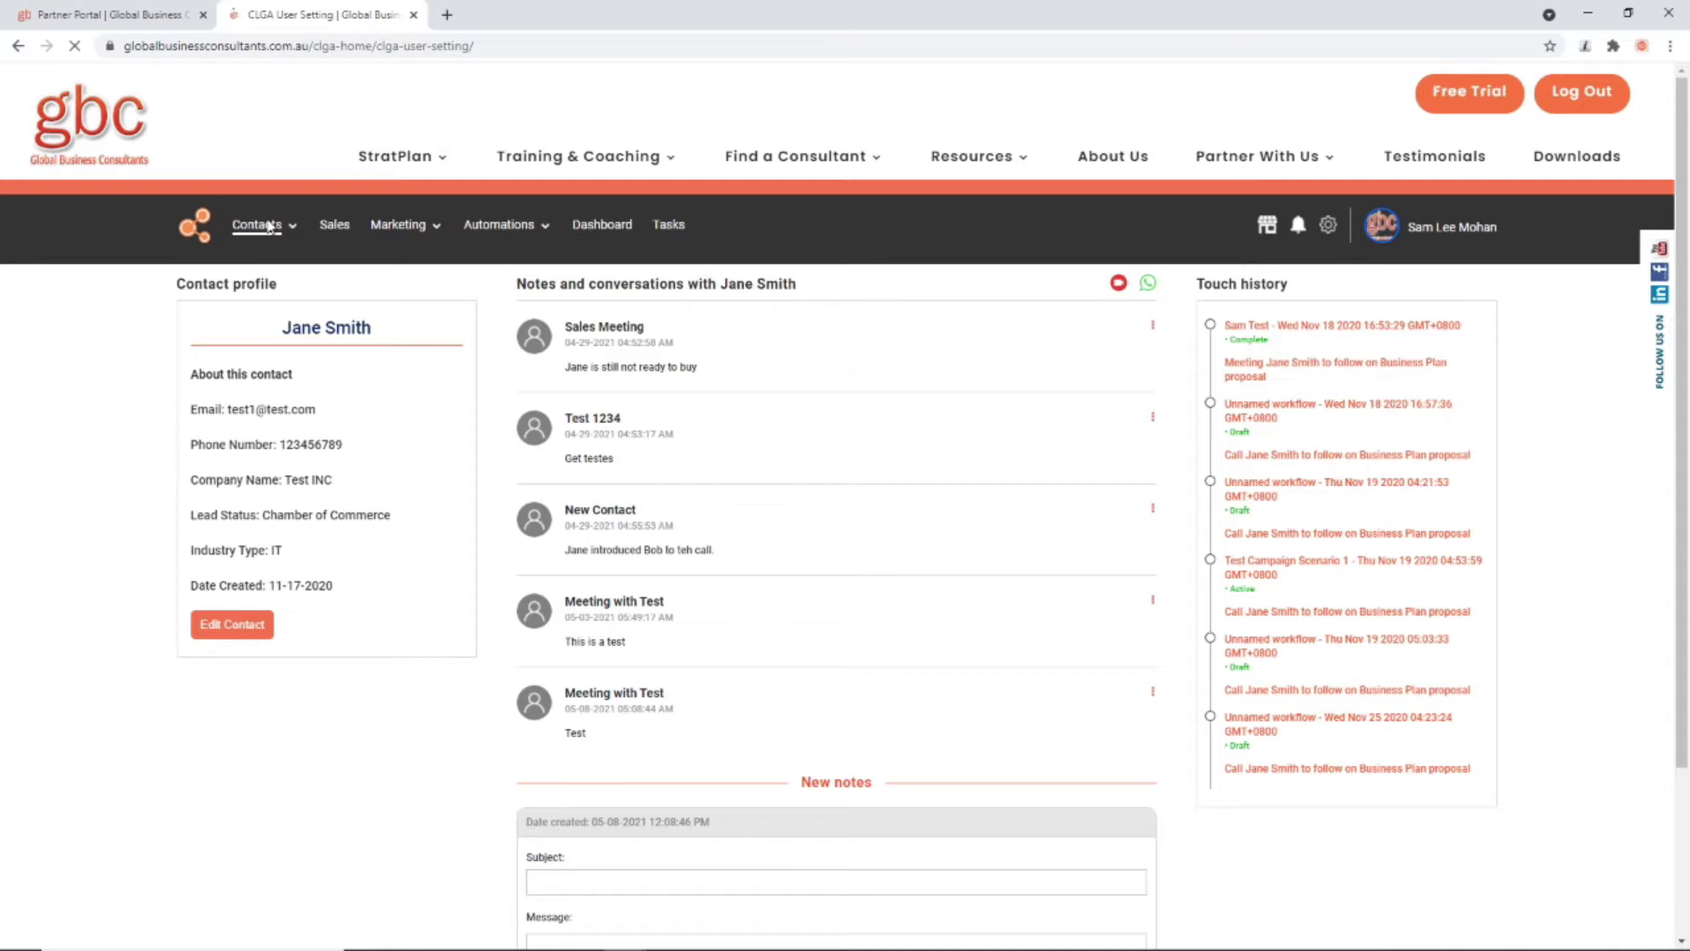
{"action": "mouse_move", "coordinate": [289, 226]}
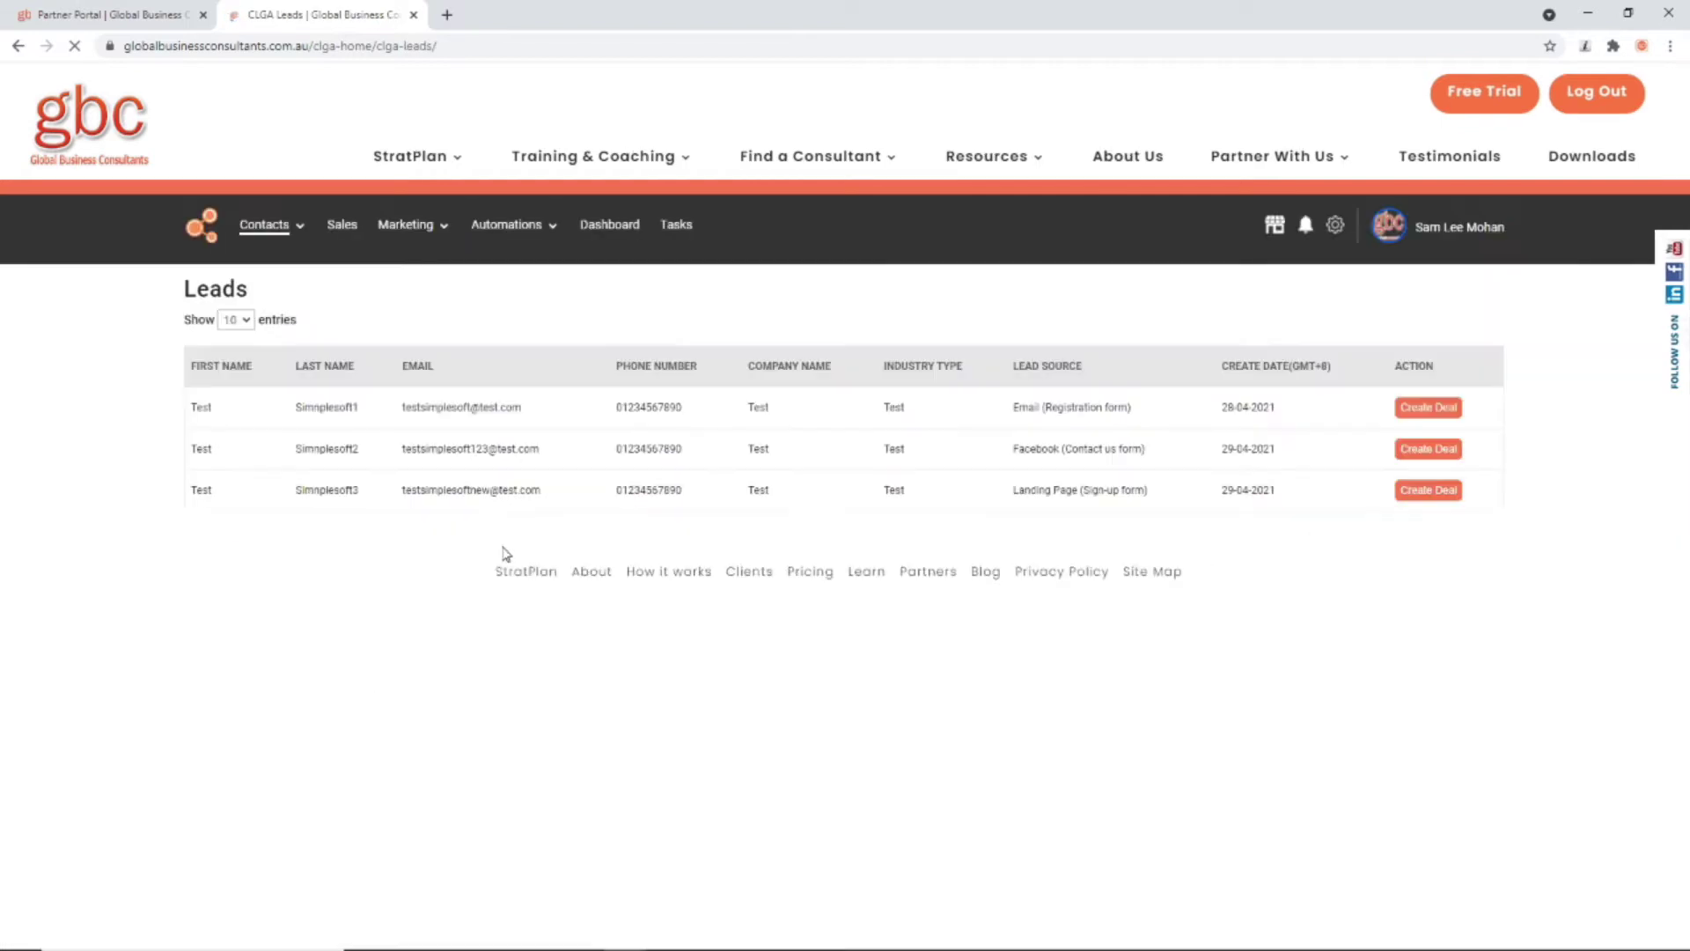
{"action": "mouse_move", "coordinate": [431, 232]}
{"action": "left_click", "coordinate": [415, 255]}
Step: Start a deal from the first lead: amount 3000, close date 27/05/2021, suggested owner
{"action": "left_click", "coordinate": [1435, 409]}
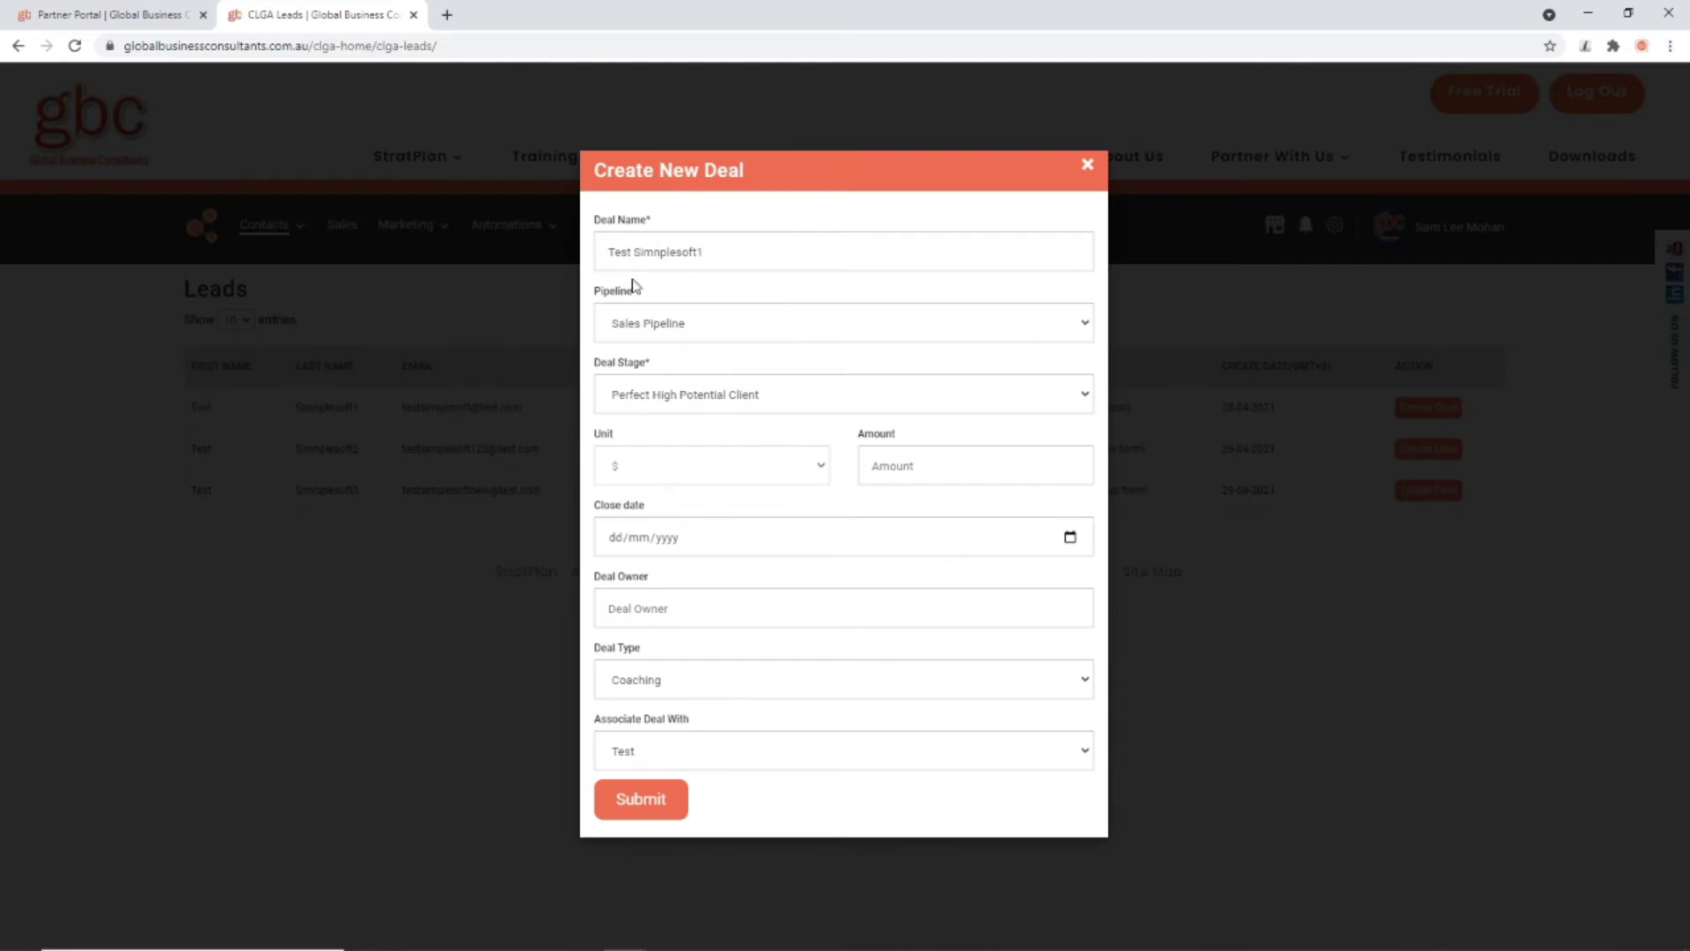
{"action": "left_click", "coordinate": [873, 466]}
{"action": "left_click", "coordinate": [900, 569]}
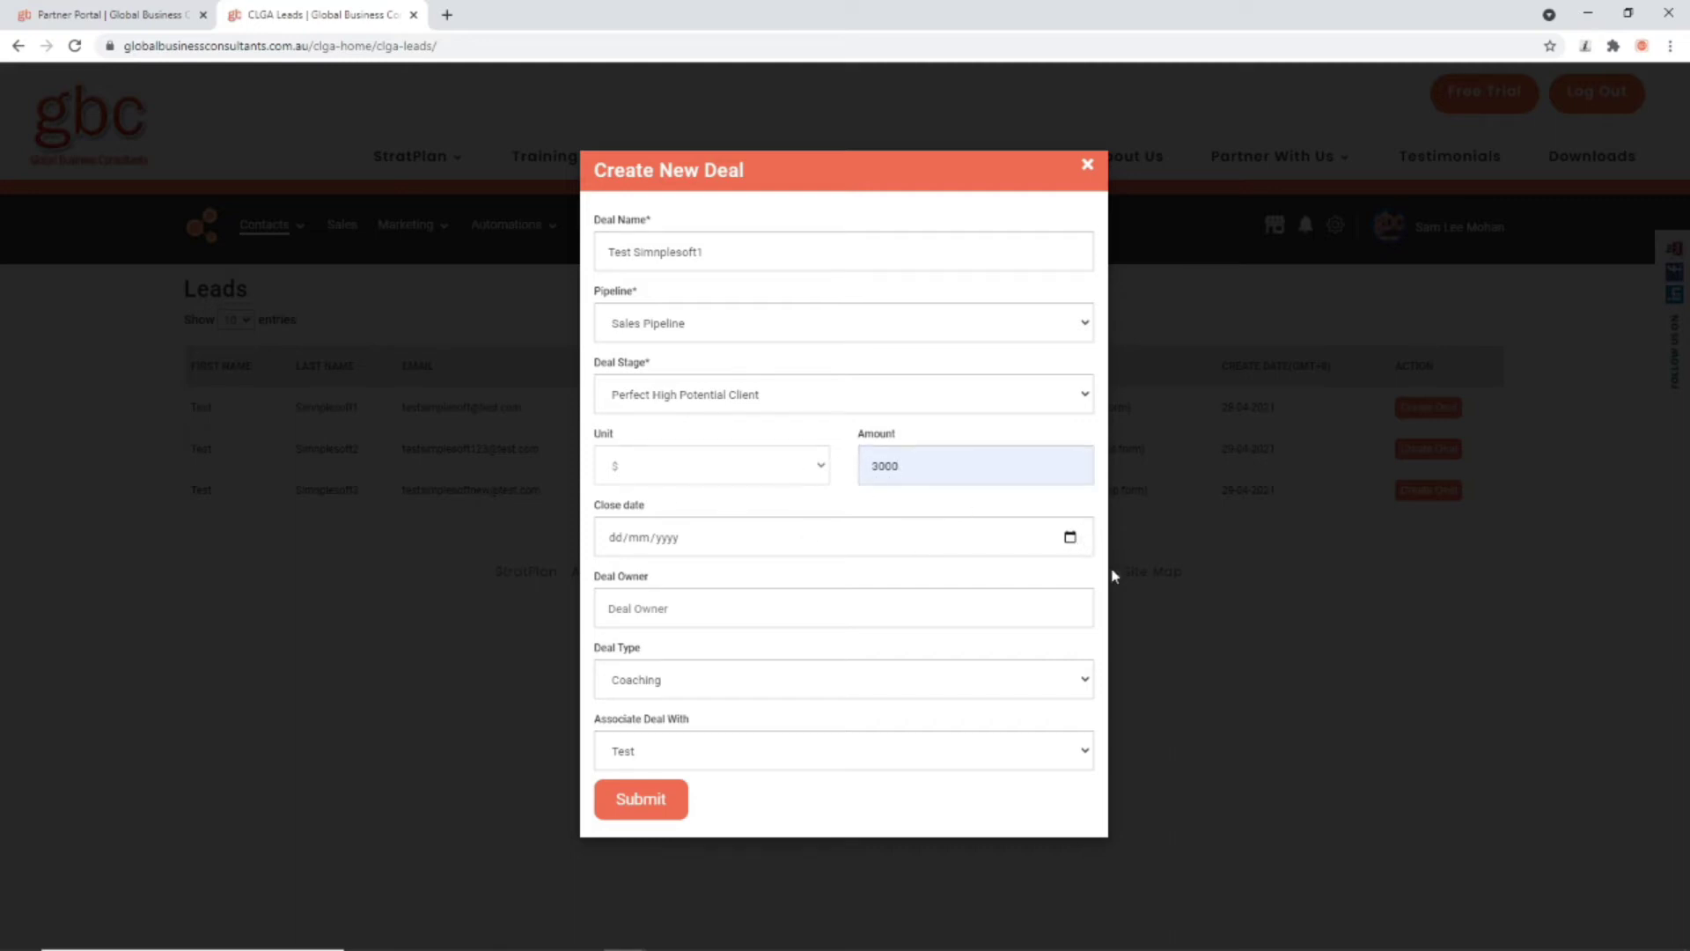
{"action": "left_click", "coordinate": [1056, 534]}
{"action": "left_click", "coordinate": [1069, 537]}
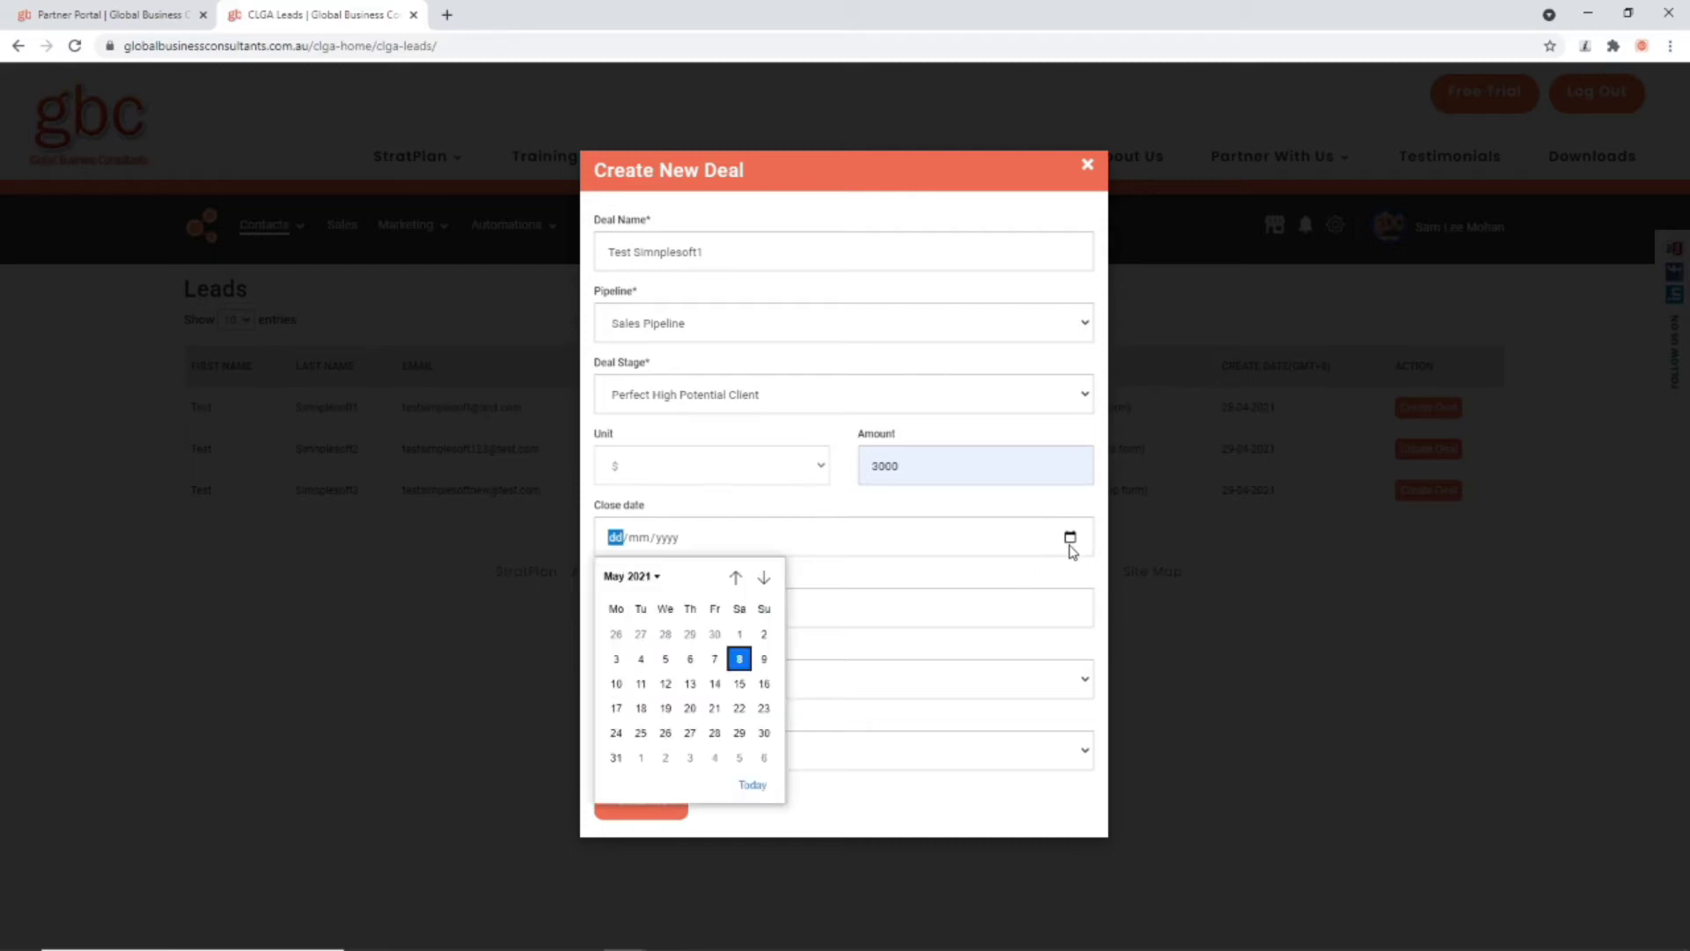
{"action": "left_click", "coordinate": [690, 733]}
{"action": "left_click", "coordinate": [643, 615]}
{"action": "left_click", "coordinate": [645, 655]}
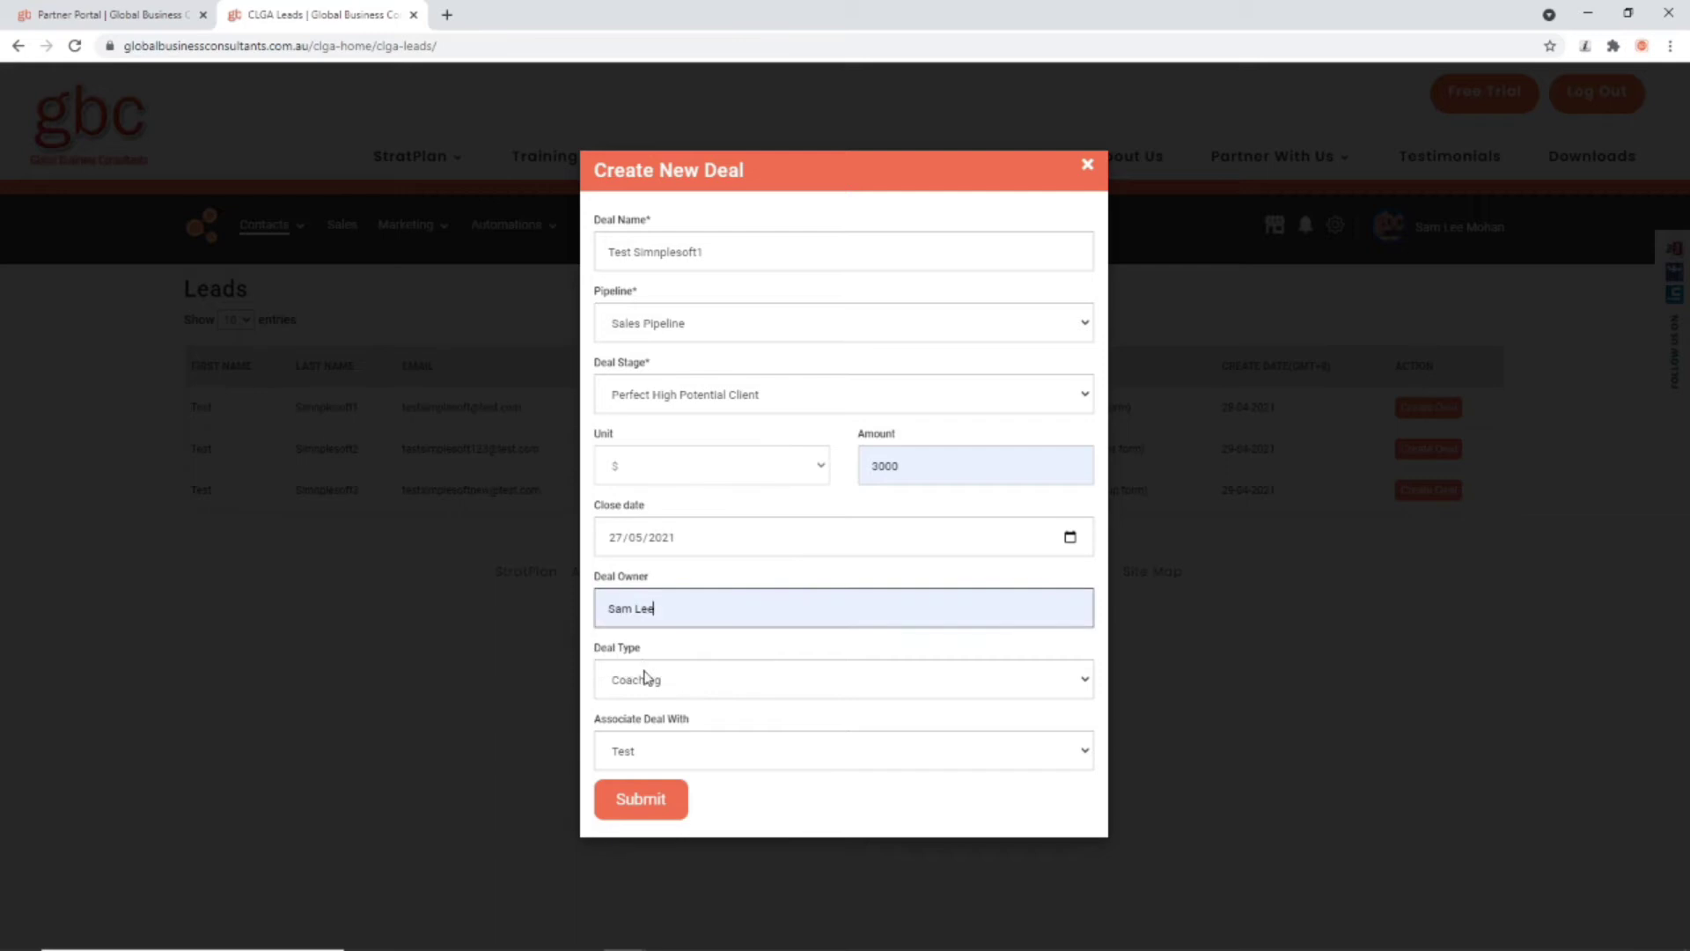
Step: Make it a Mentoring deal associated with Test and submit it
{"action": "left_click", "coordinate": [704, 676]}
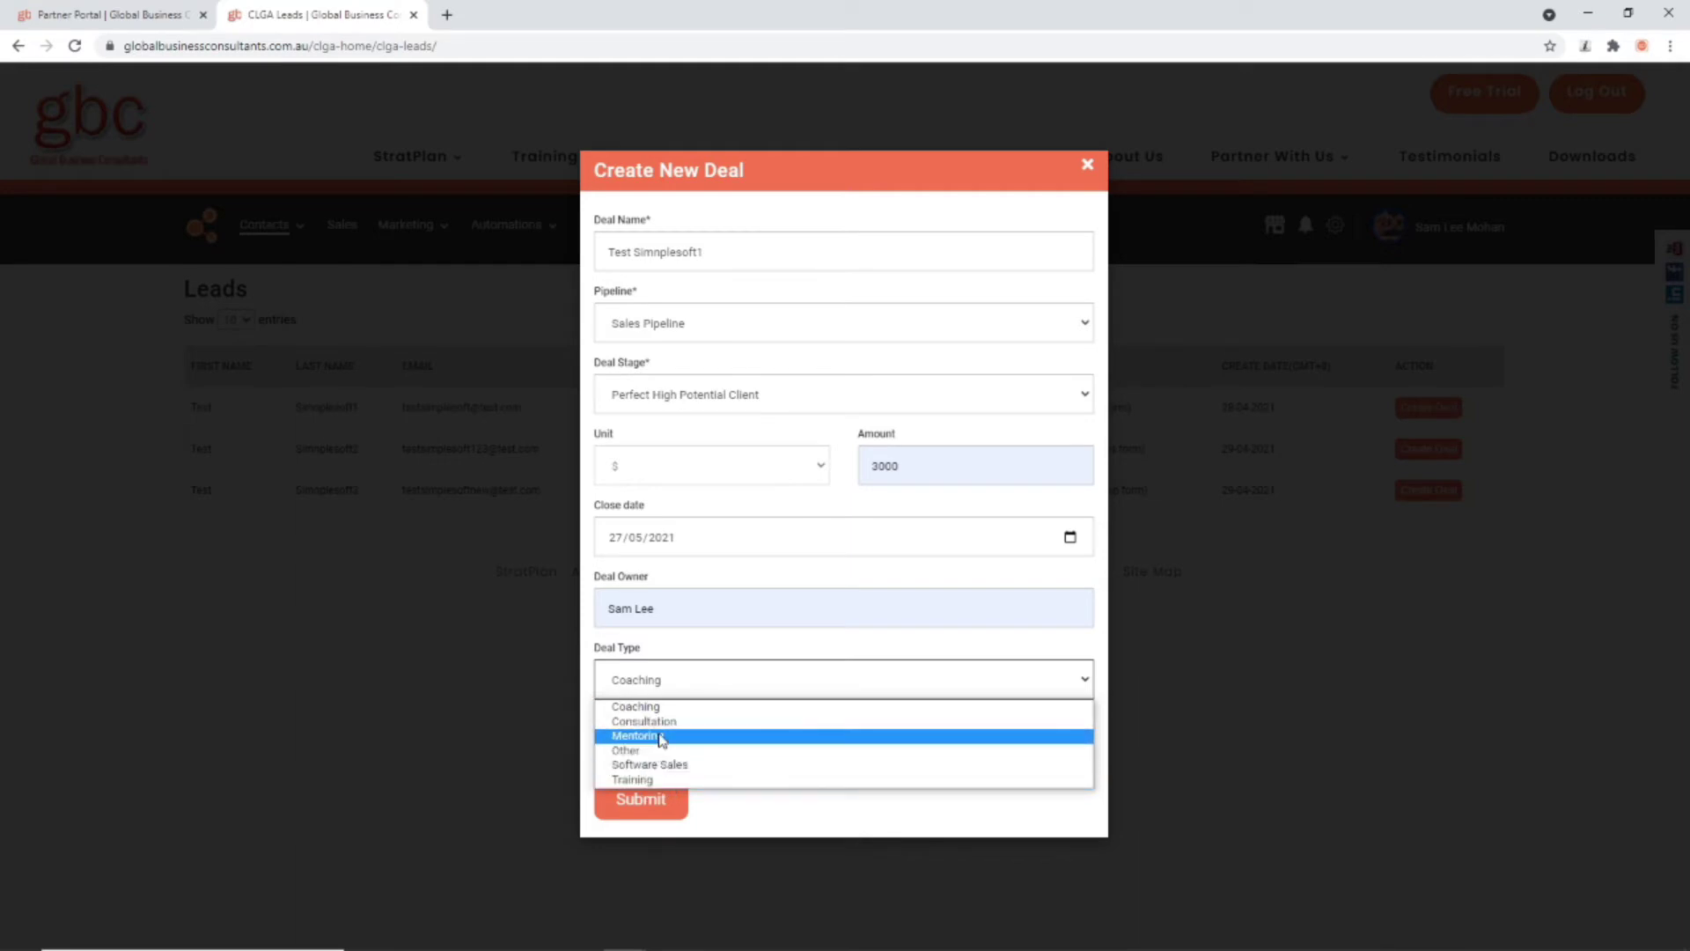
{"action": "left_click", "coordinate": [659, 735]}
{"action": "left_click", "coordinate": [640, 751]}
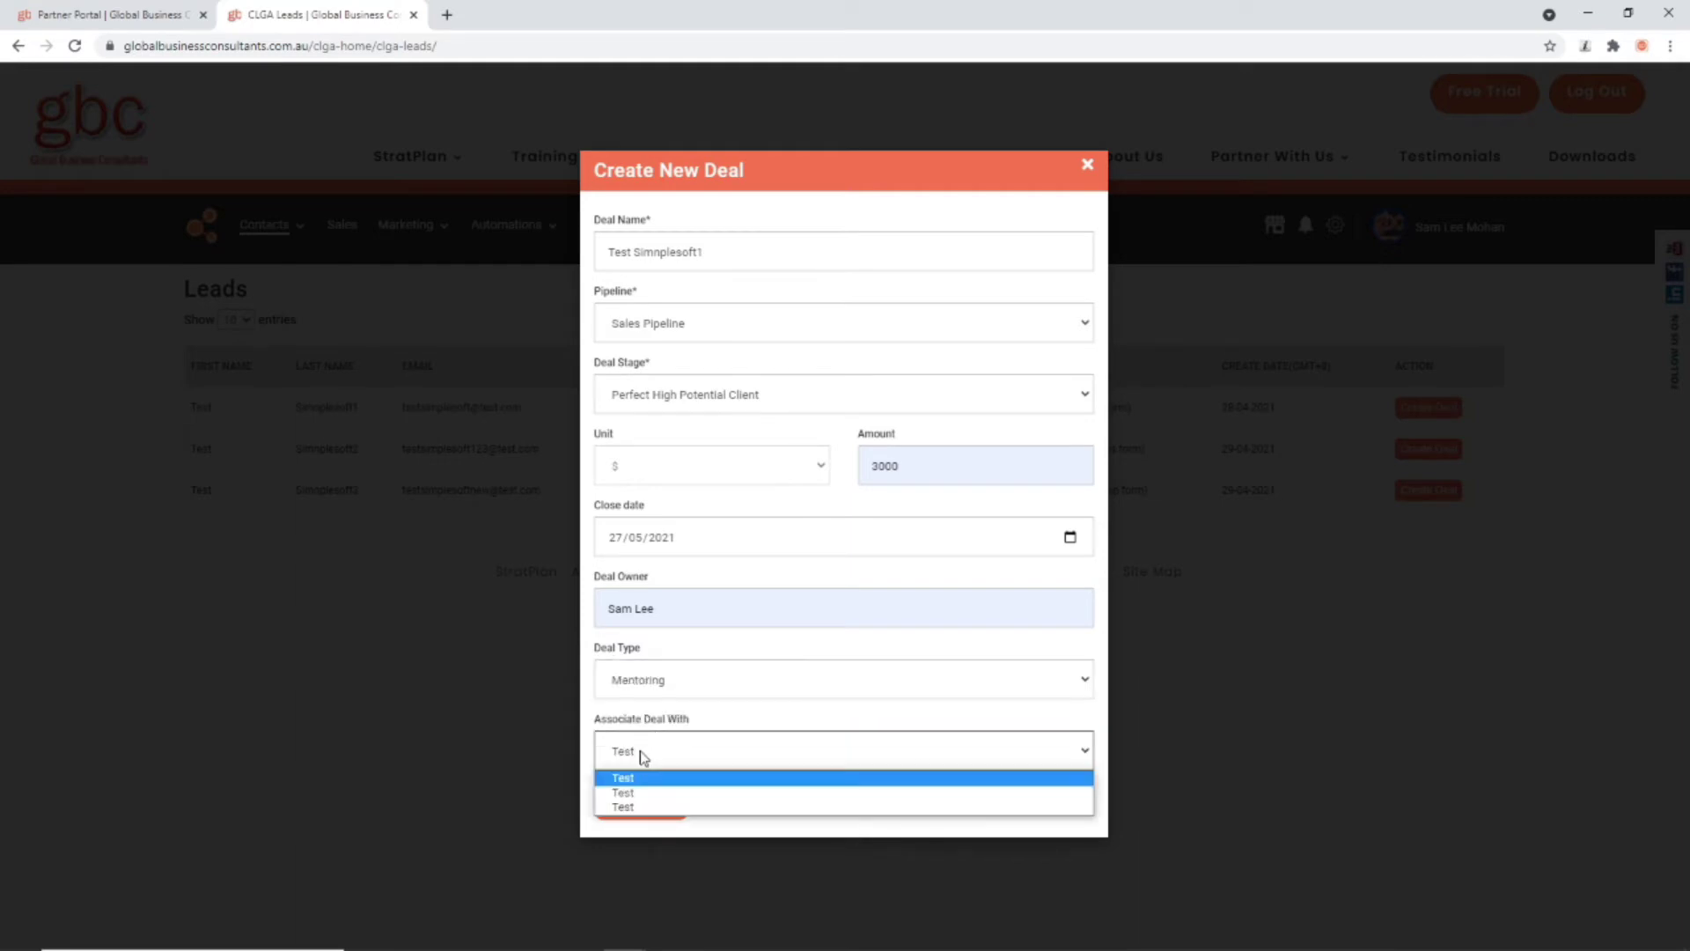
{"action": "left_click", "coordinate": [616, 779]}
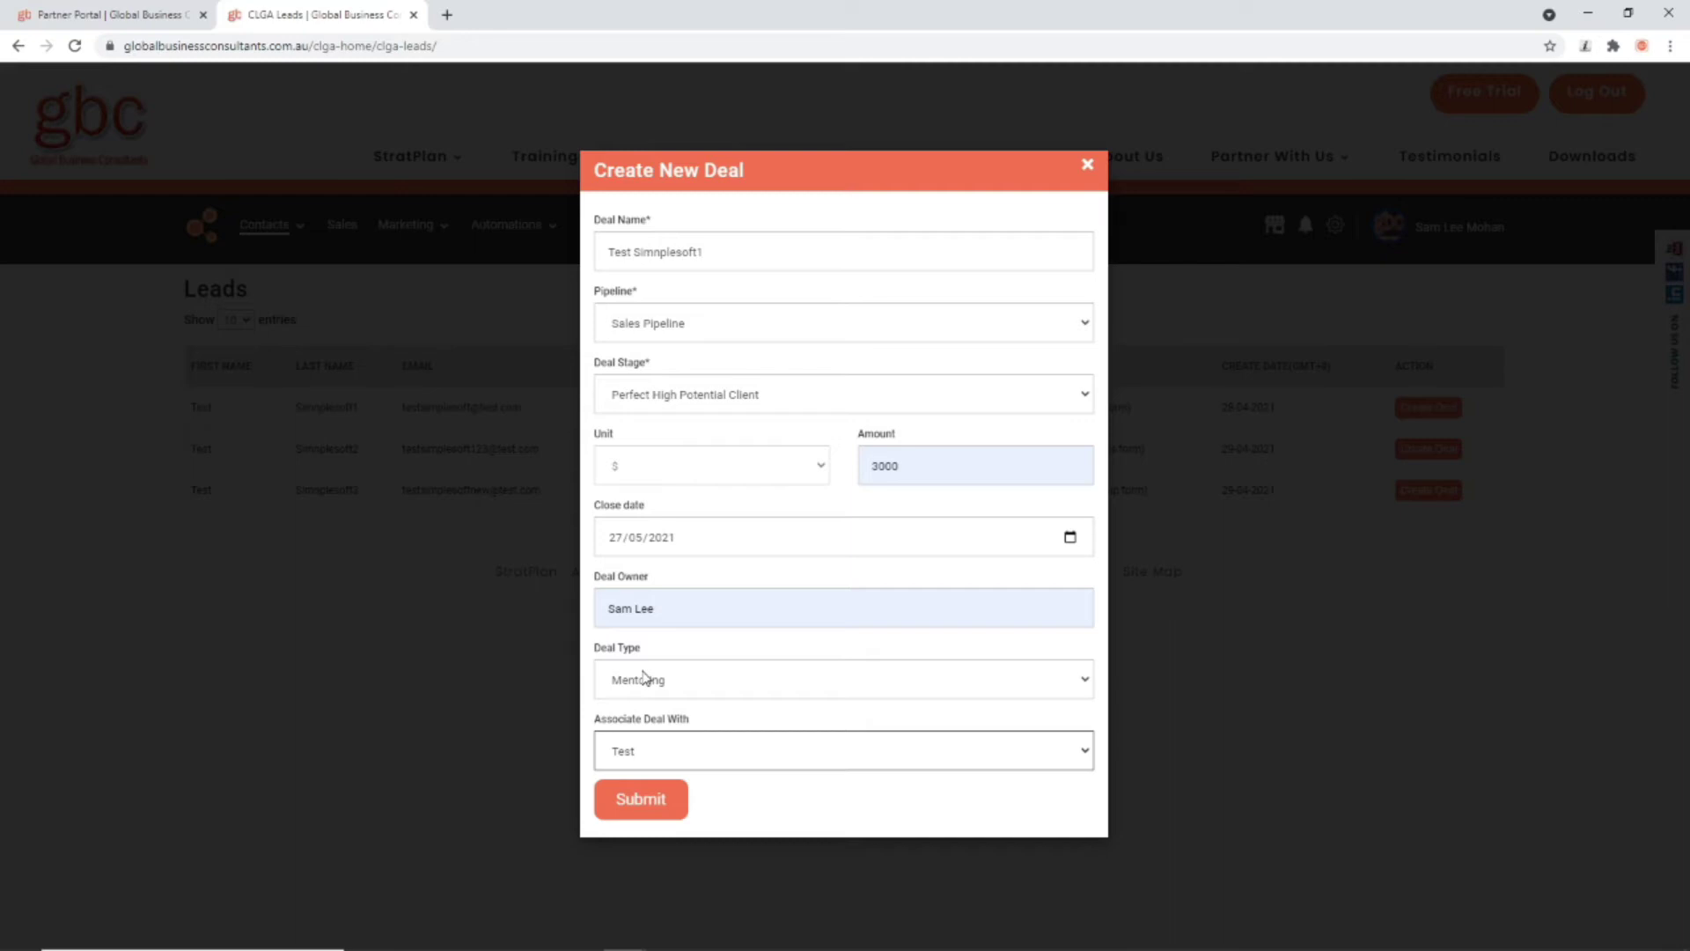
{"action": "left_click", "coordinate": [631, 799]}
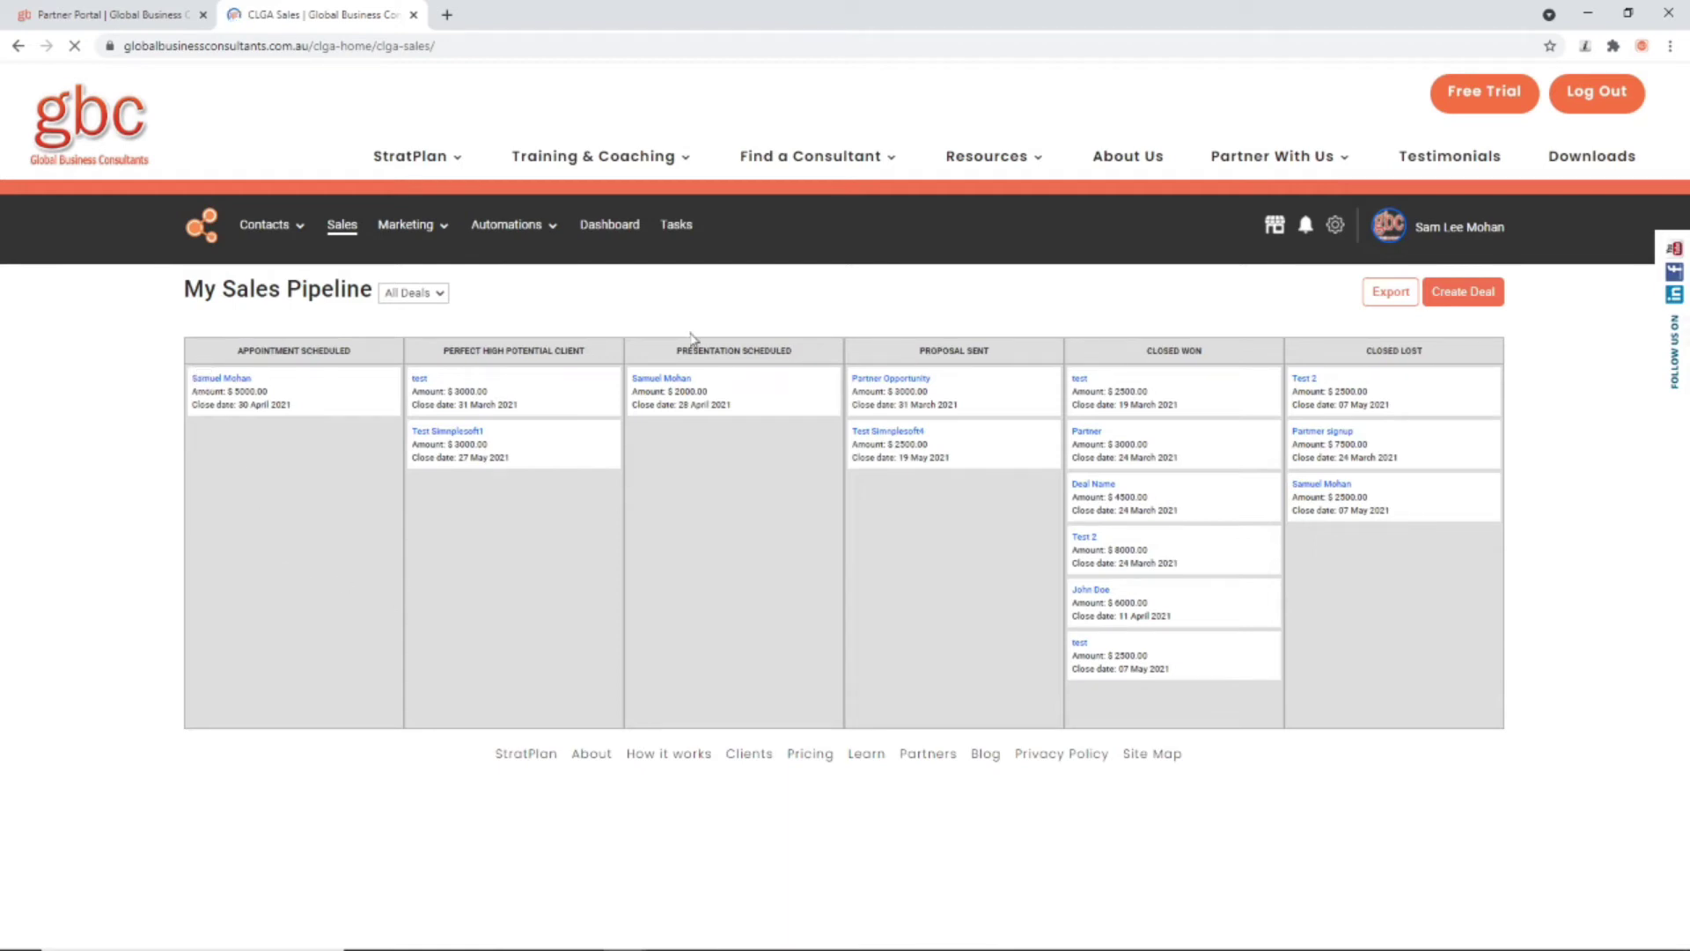
Step: Cancel a new deal form, then drag the $5000 deal from Appointment Scheduled through to Closed Won
{"action": "left_click", "coordinate": [1465, 296]}
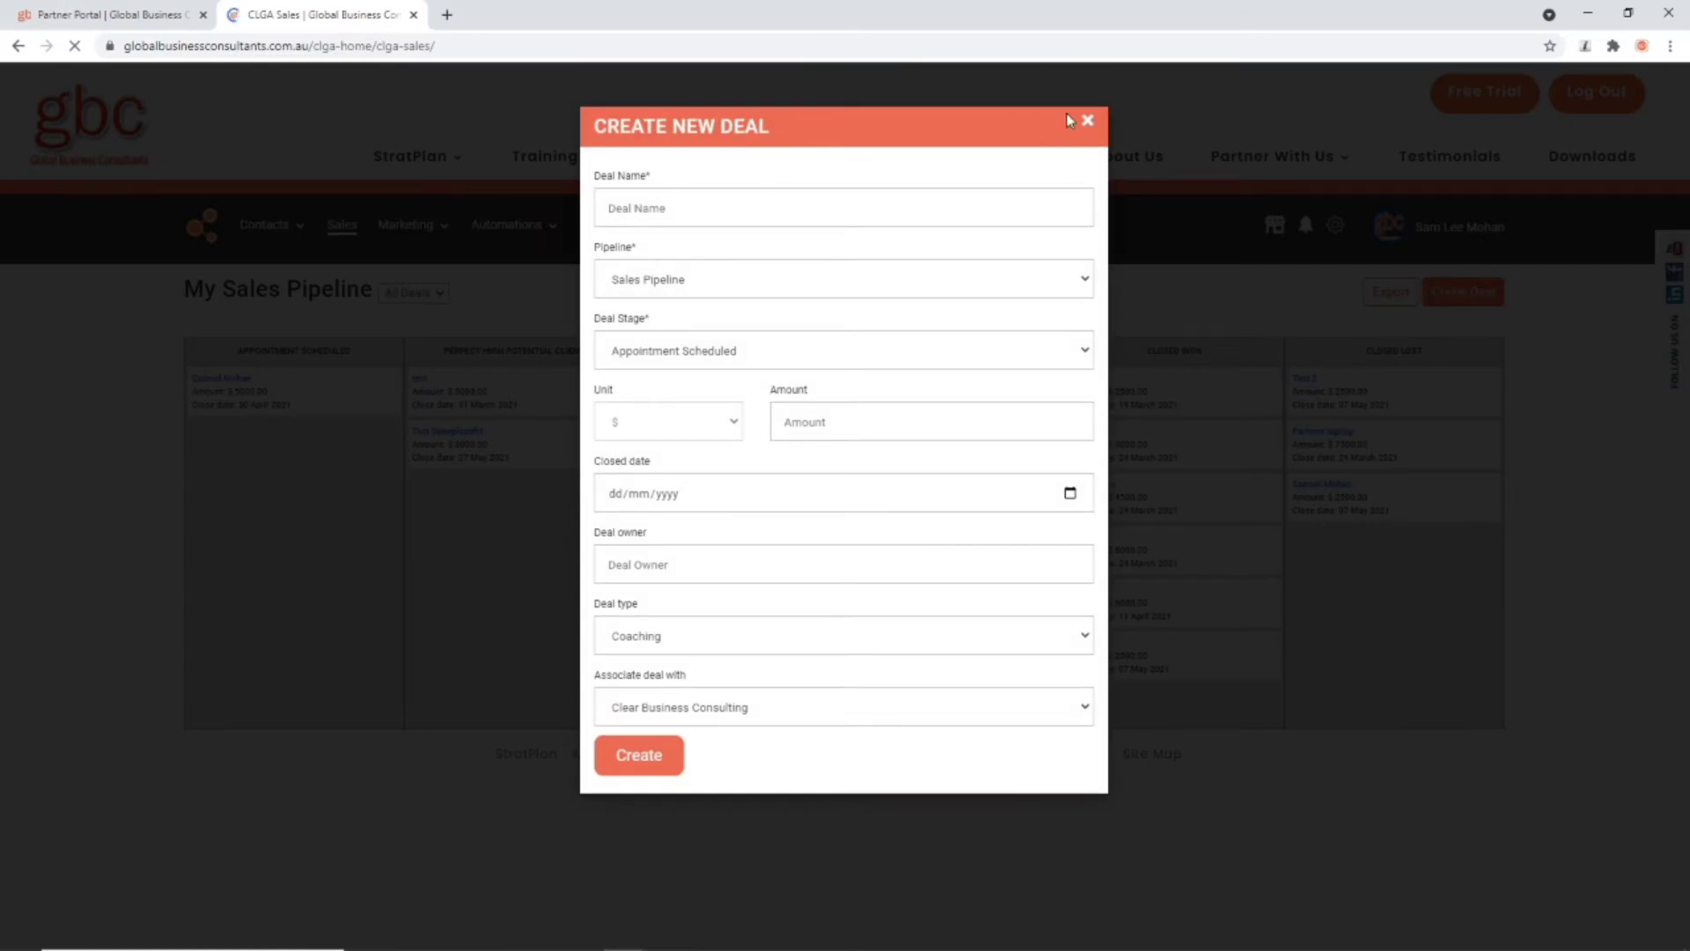
{"action": "left_click", "coordinate": [1088, 120]}
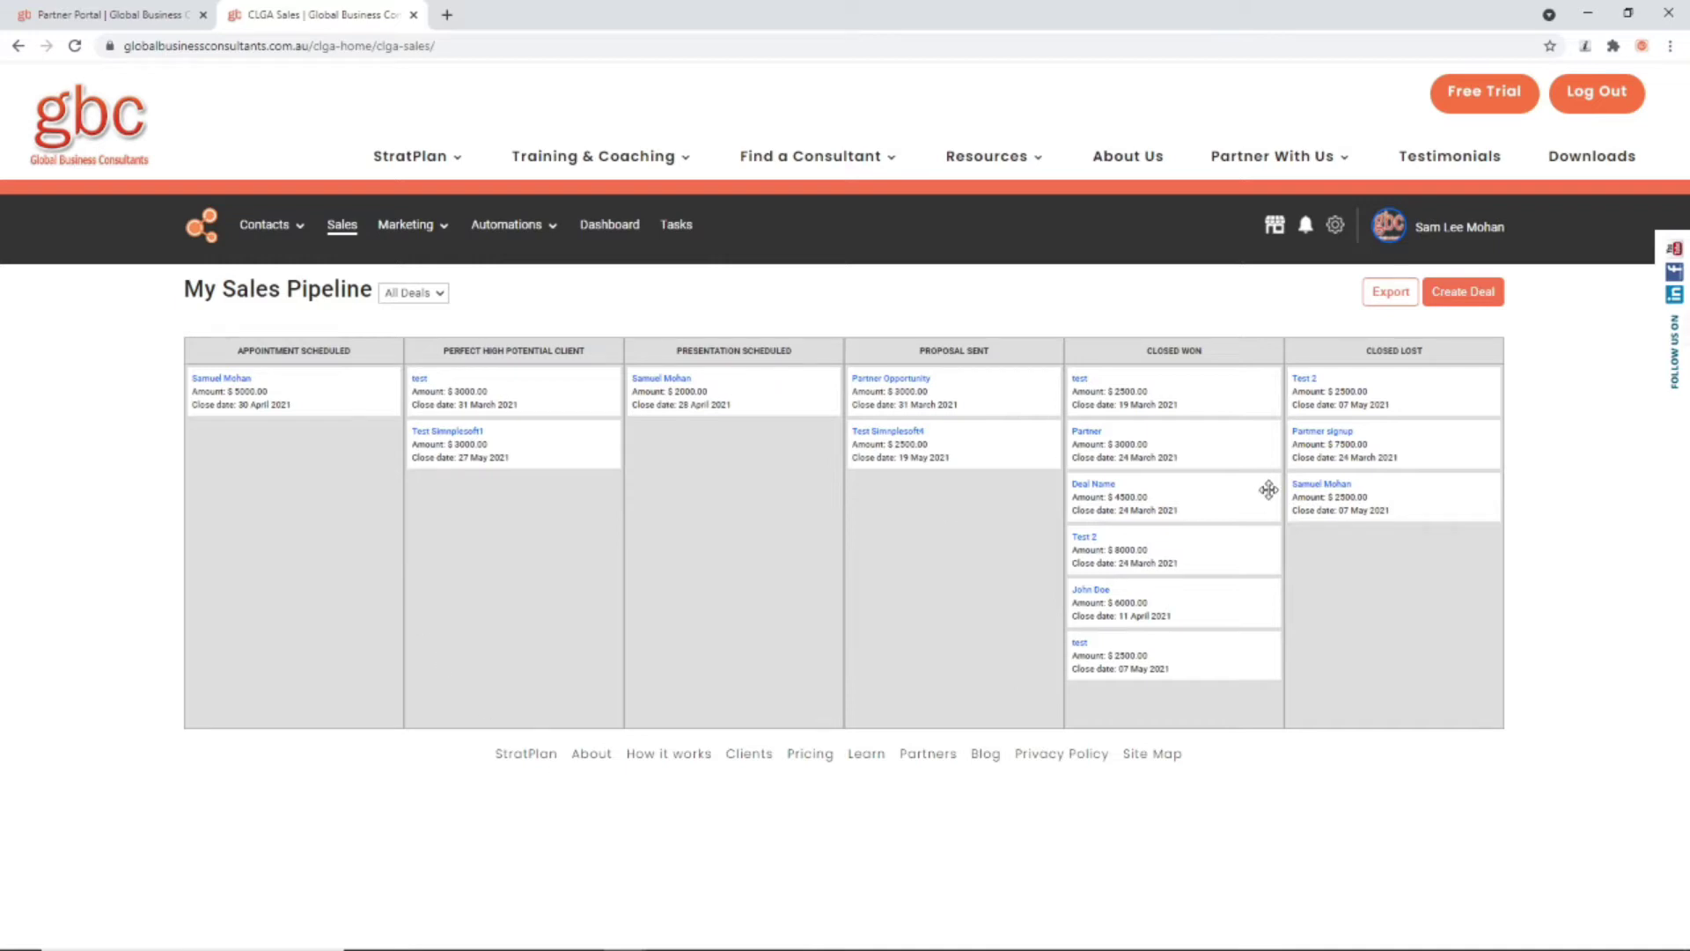
{"action": "mouse_move", "coordinate": [300, 227]}
{"action": "left_click_drag", "start_coordinate": [256, 401], "coordinate": [453, 449]}
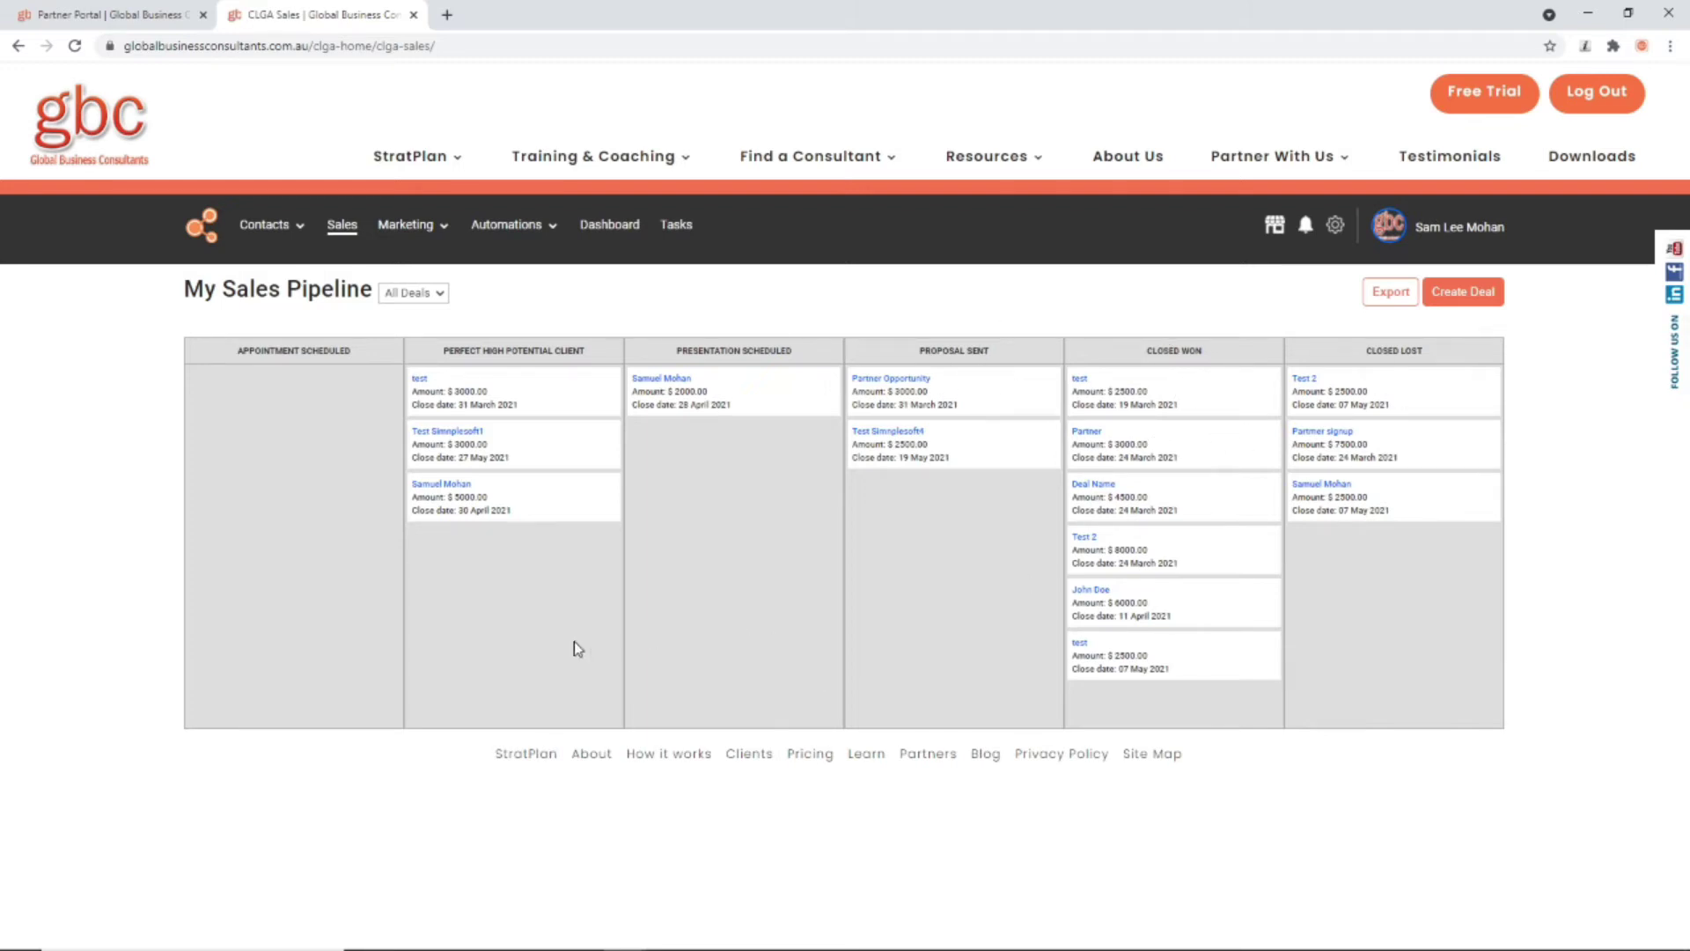
{"action": "left_click_drag", "start_coordinate": [457, 502], "coordinate": [1109, 700]}
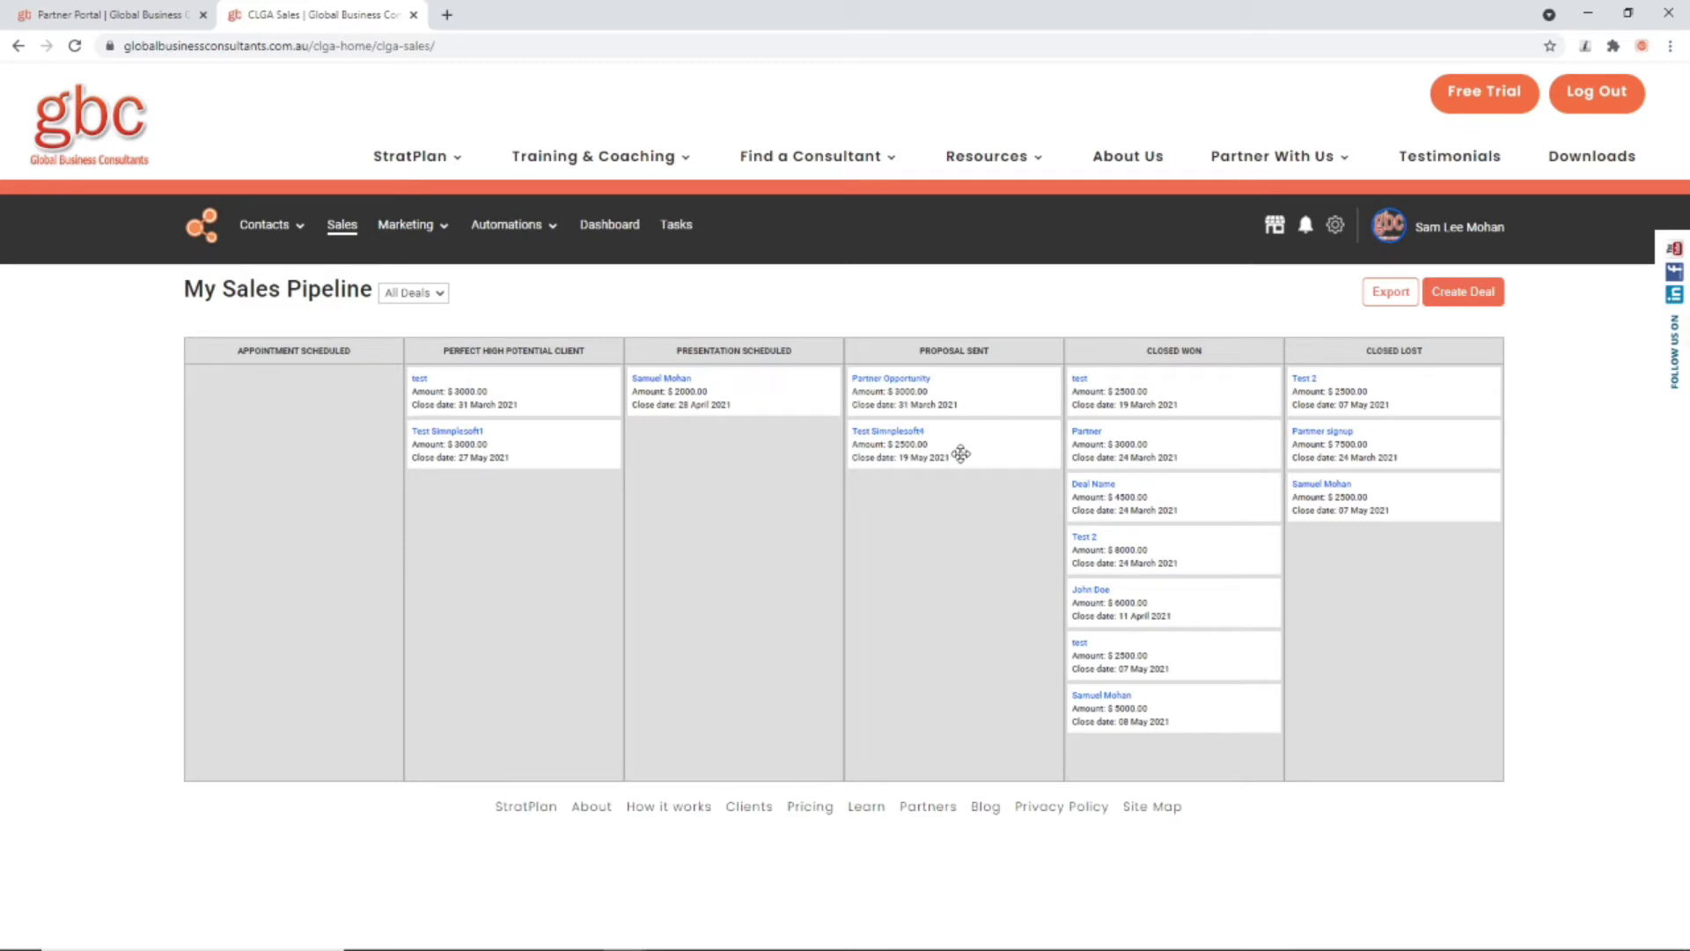
Step: Open the Test Simnplesoft4 and test deals for editing, closing each without saving
{"action": "left_click", "coordinate": [887, 432]}
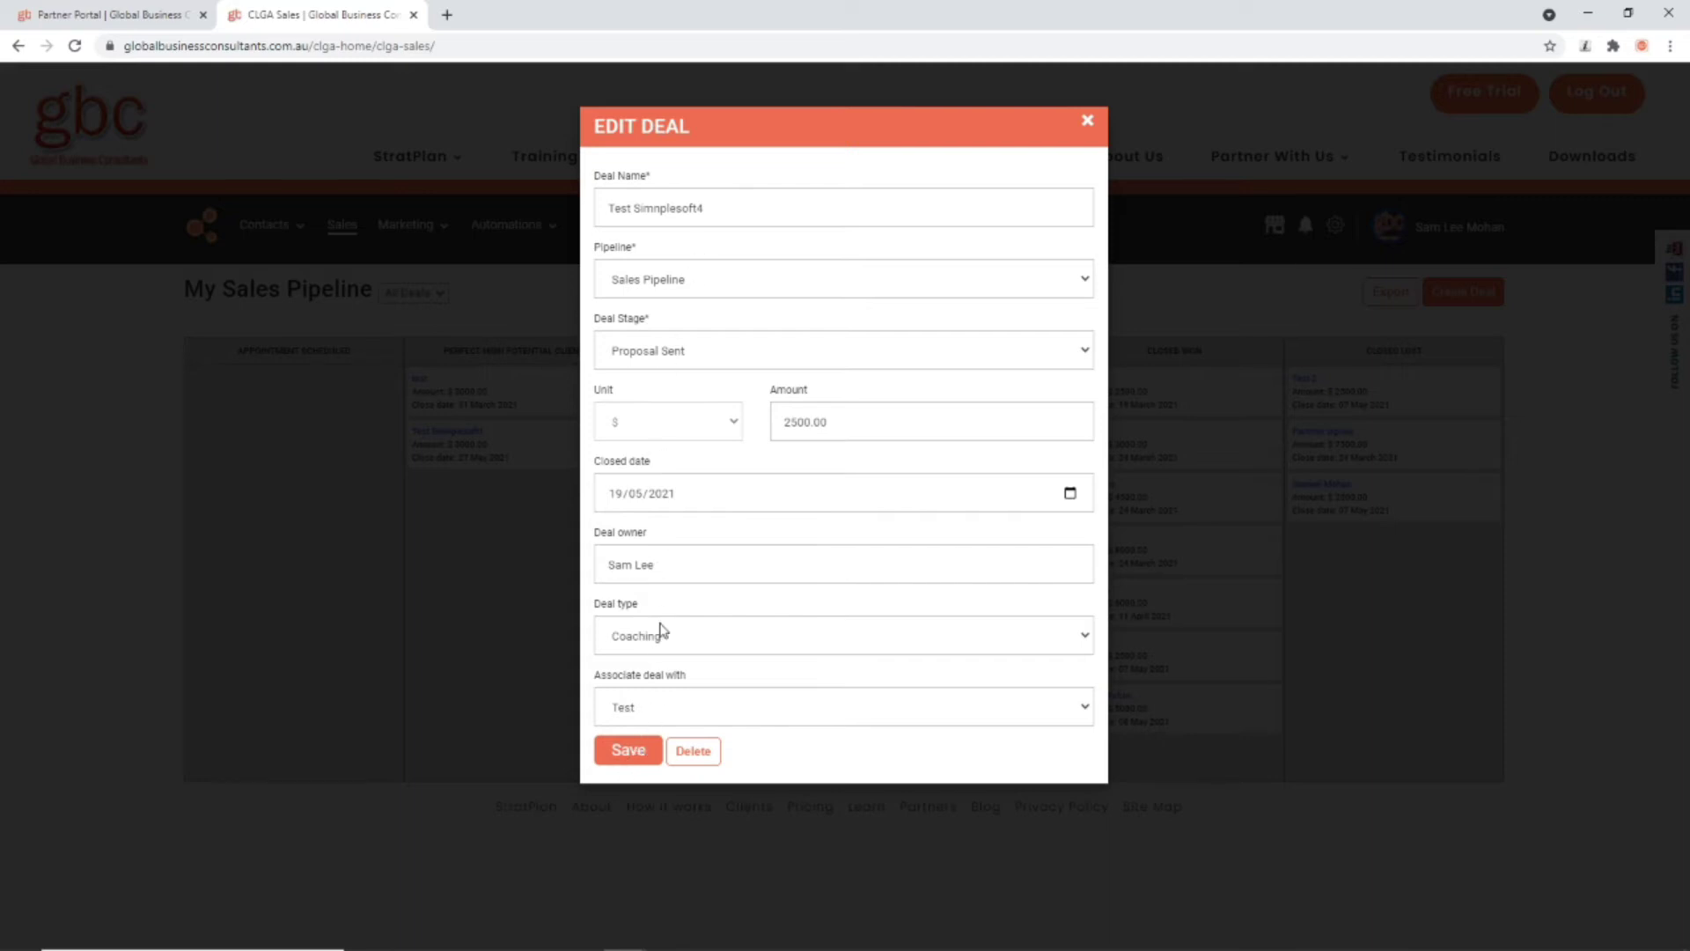
{"action": "left_click", "coordinate": [658, 354]}
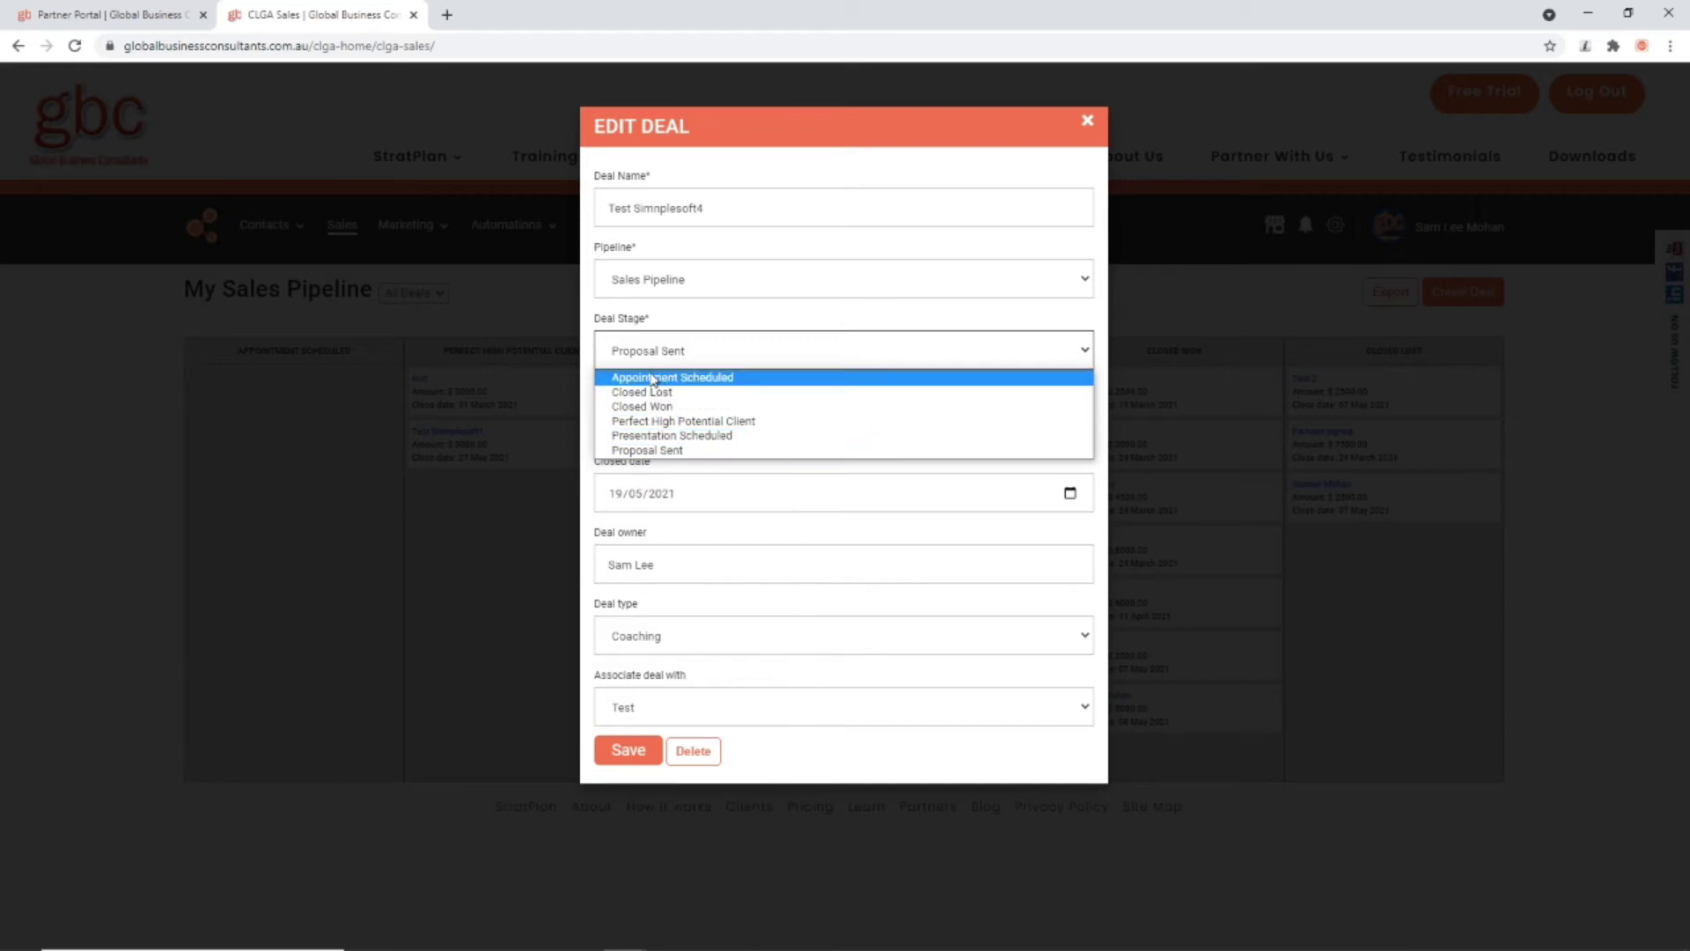
{"action": "left_click", "coordinate": [1090, 123]}
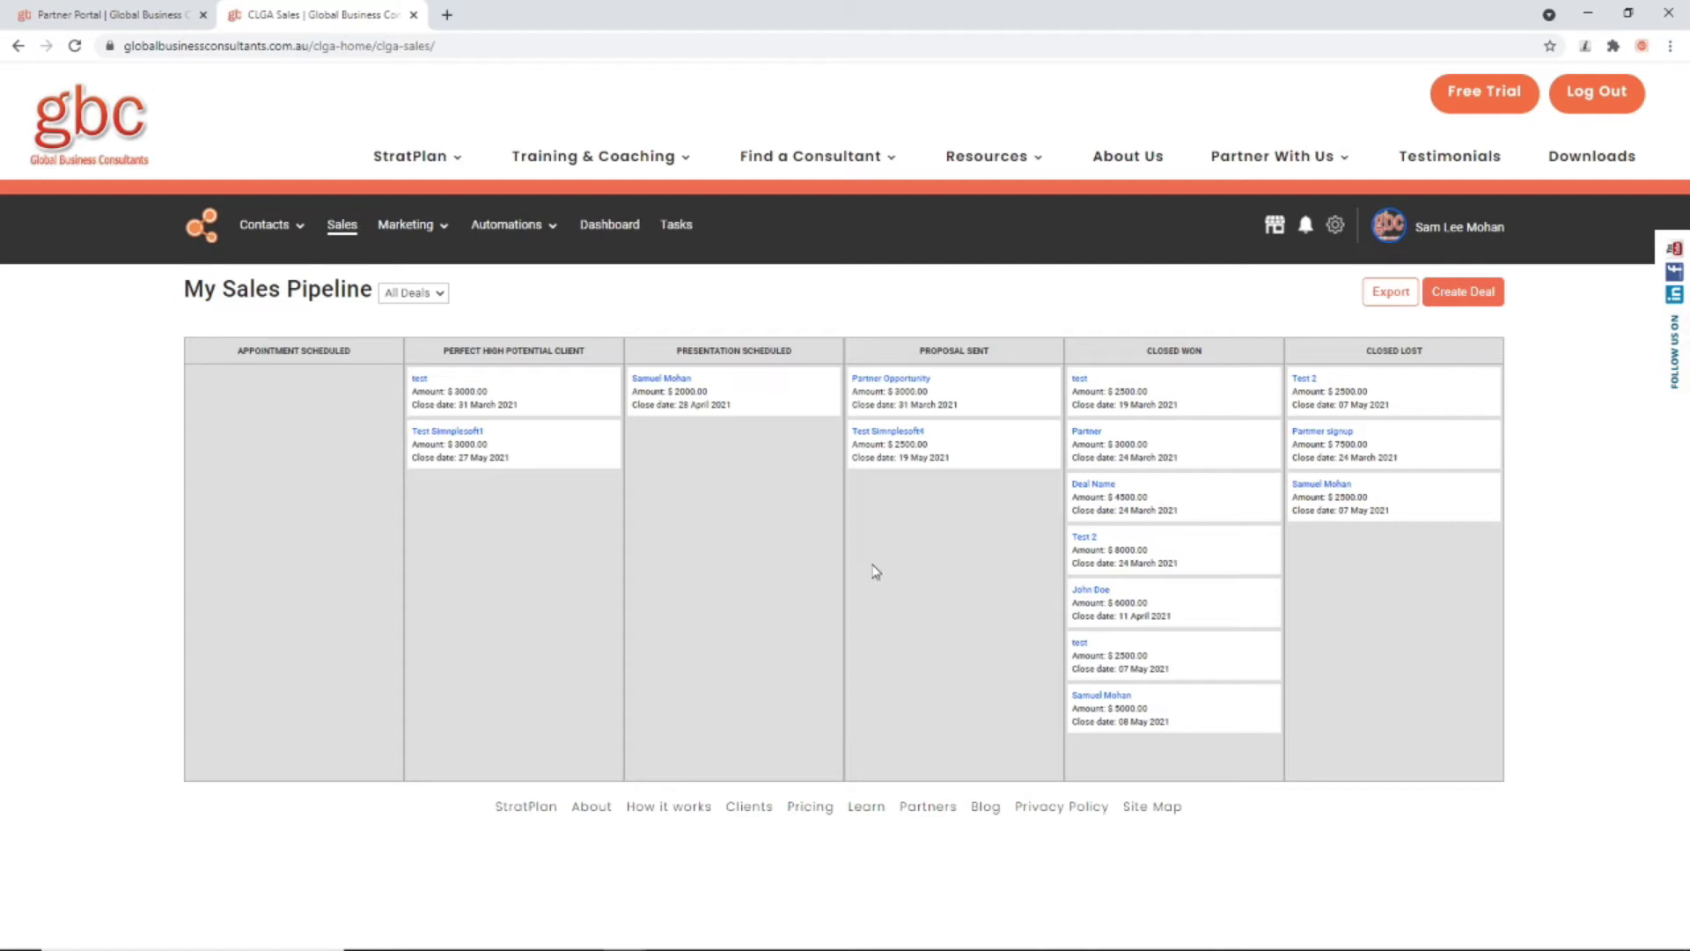
{"action": "left_click", "coordinate": [476, 464]}
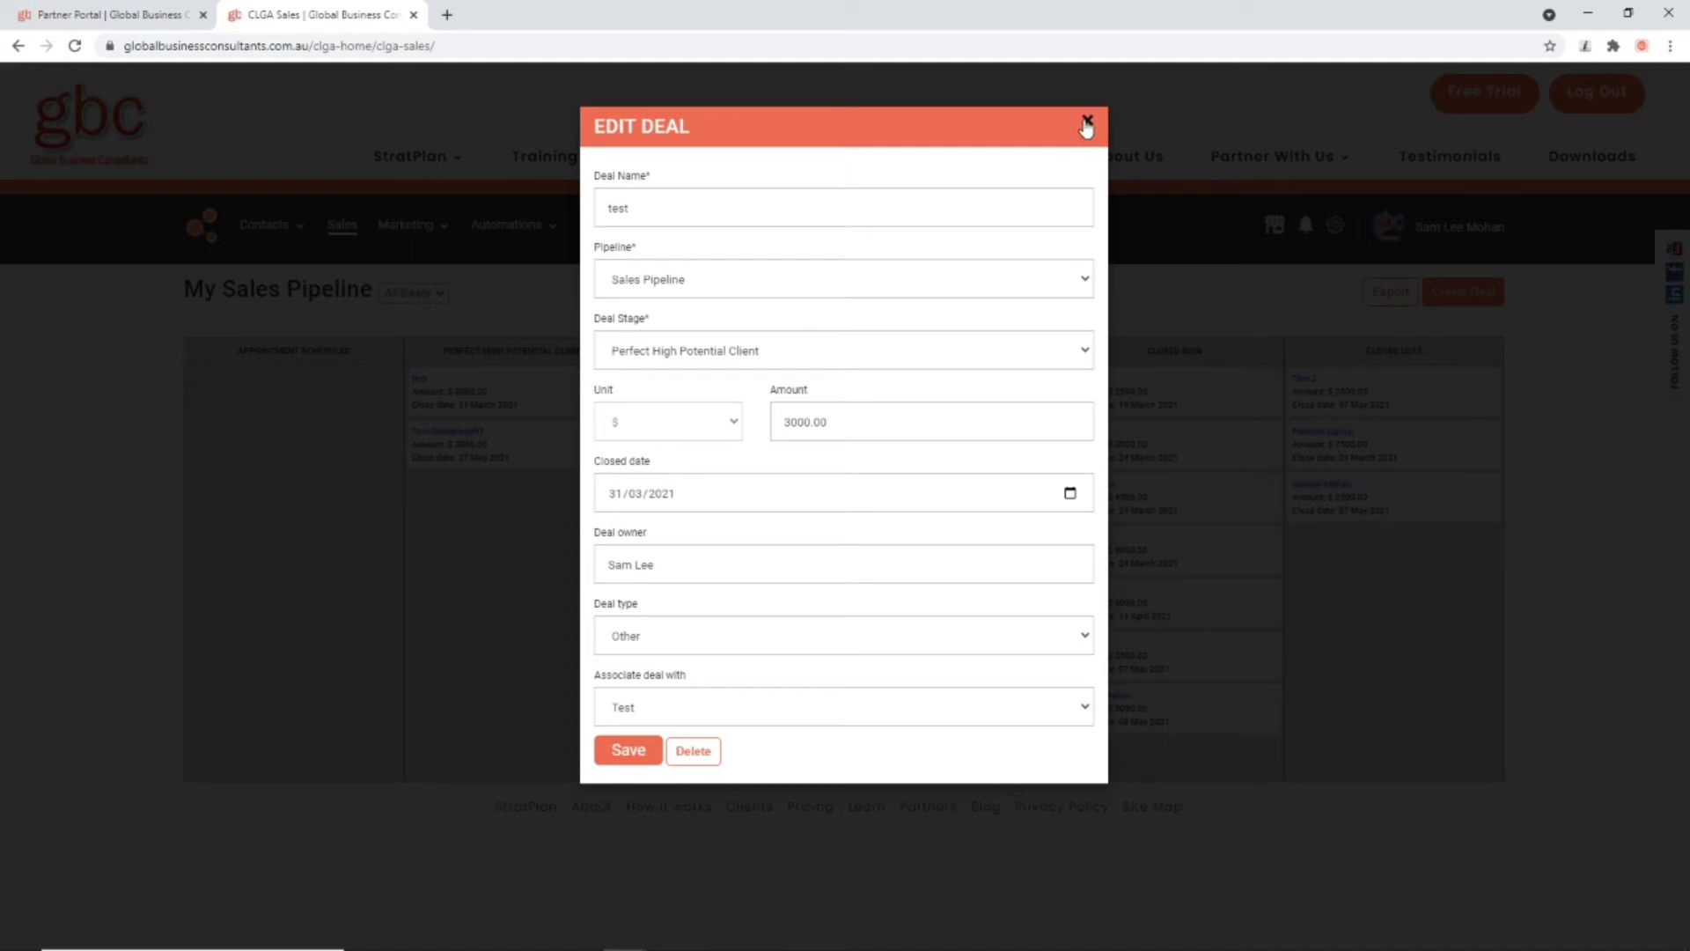
{"action": "left_click", "coordinate": [1087, 122]}
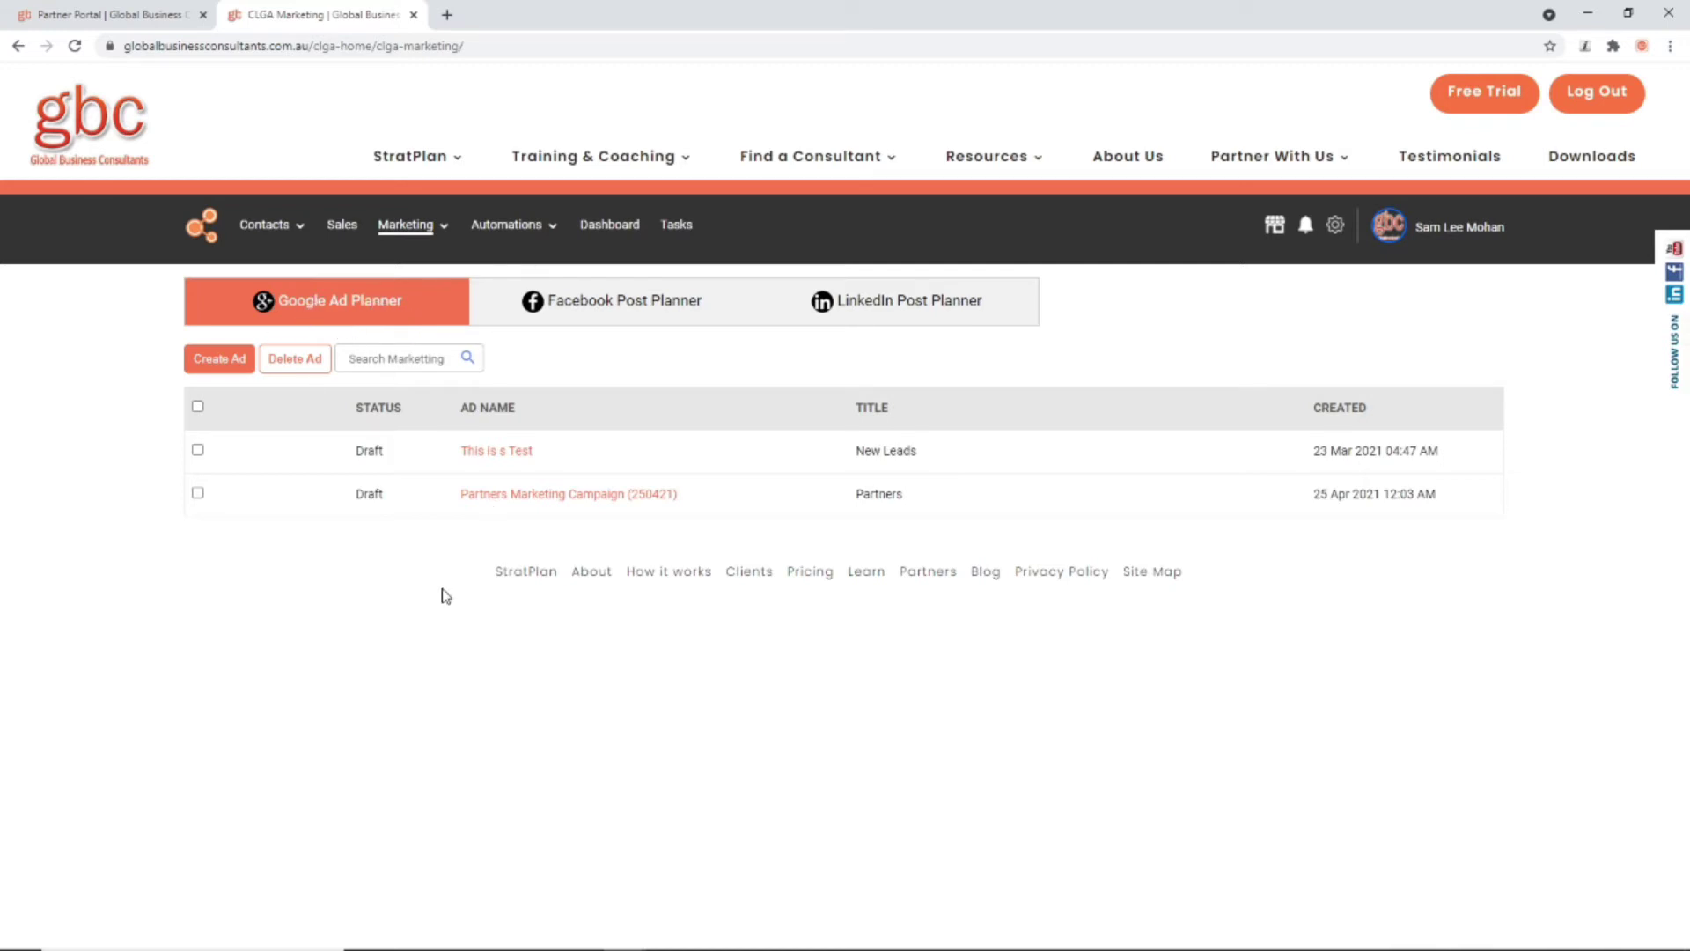
Step: In the 'This is s Test' campaign, set title New Leads, keyword pink flowers and the Pink Flowers headline
{"action": "left_click", "coordinate": [248, 436]}
{"action": "left_click", "coordinate": [904, 211]}
{"action": "left_click", "coordinate": [893, 255]}
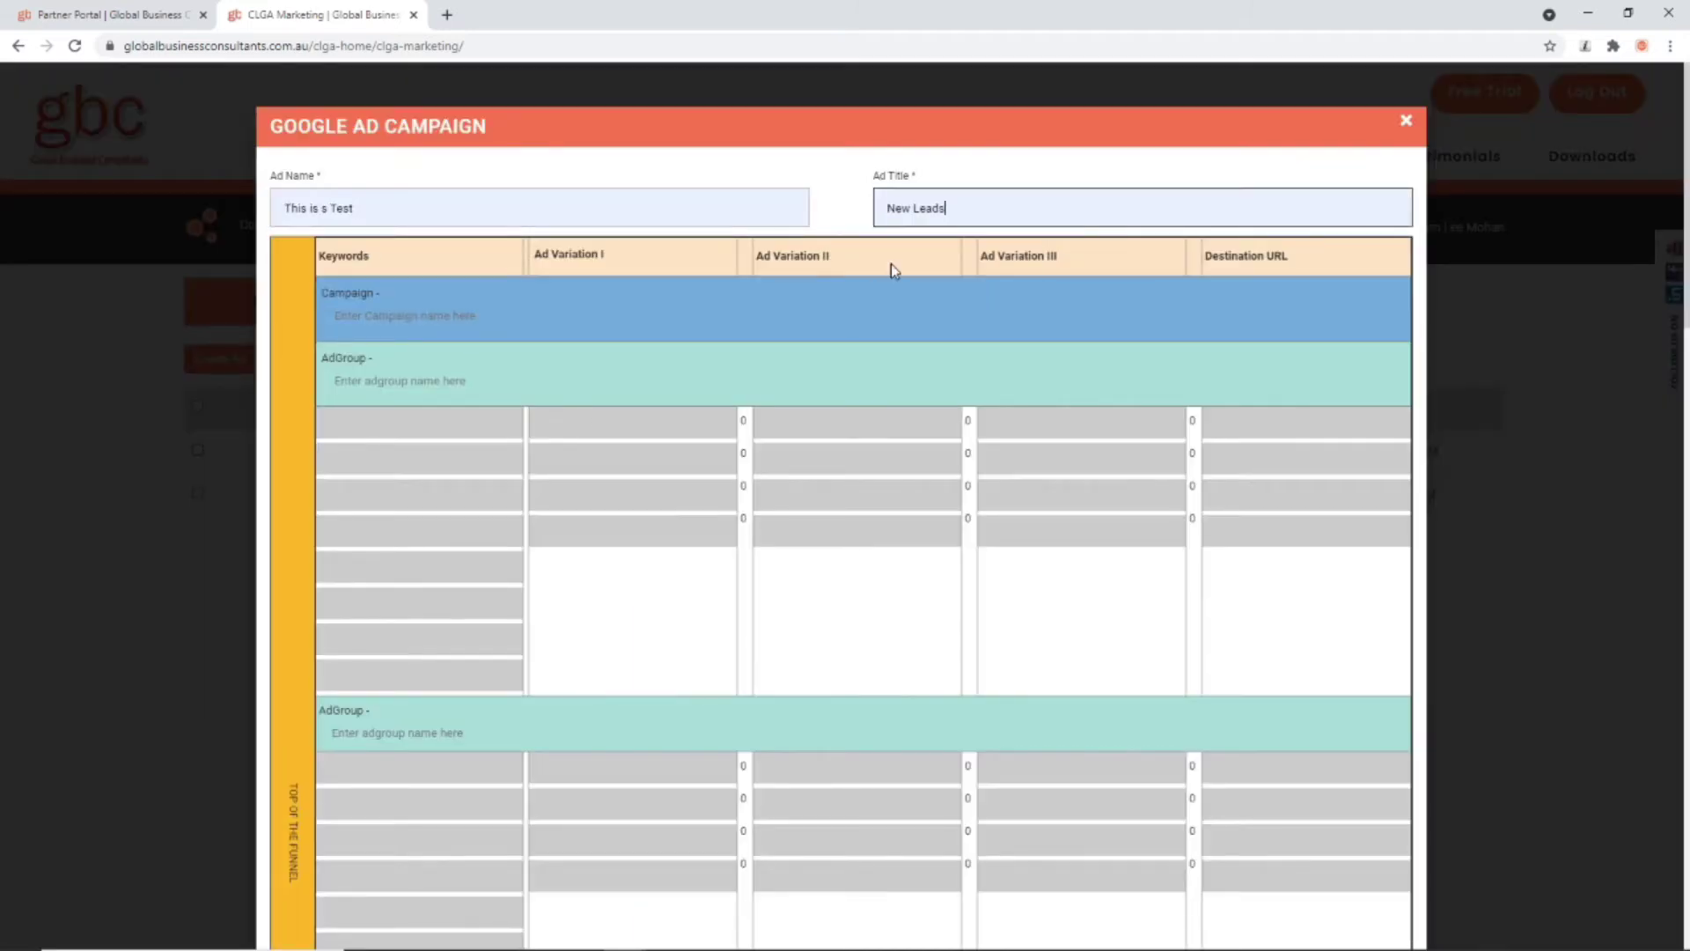
{"action": "left_click", "coordinate": [399, 434]}
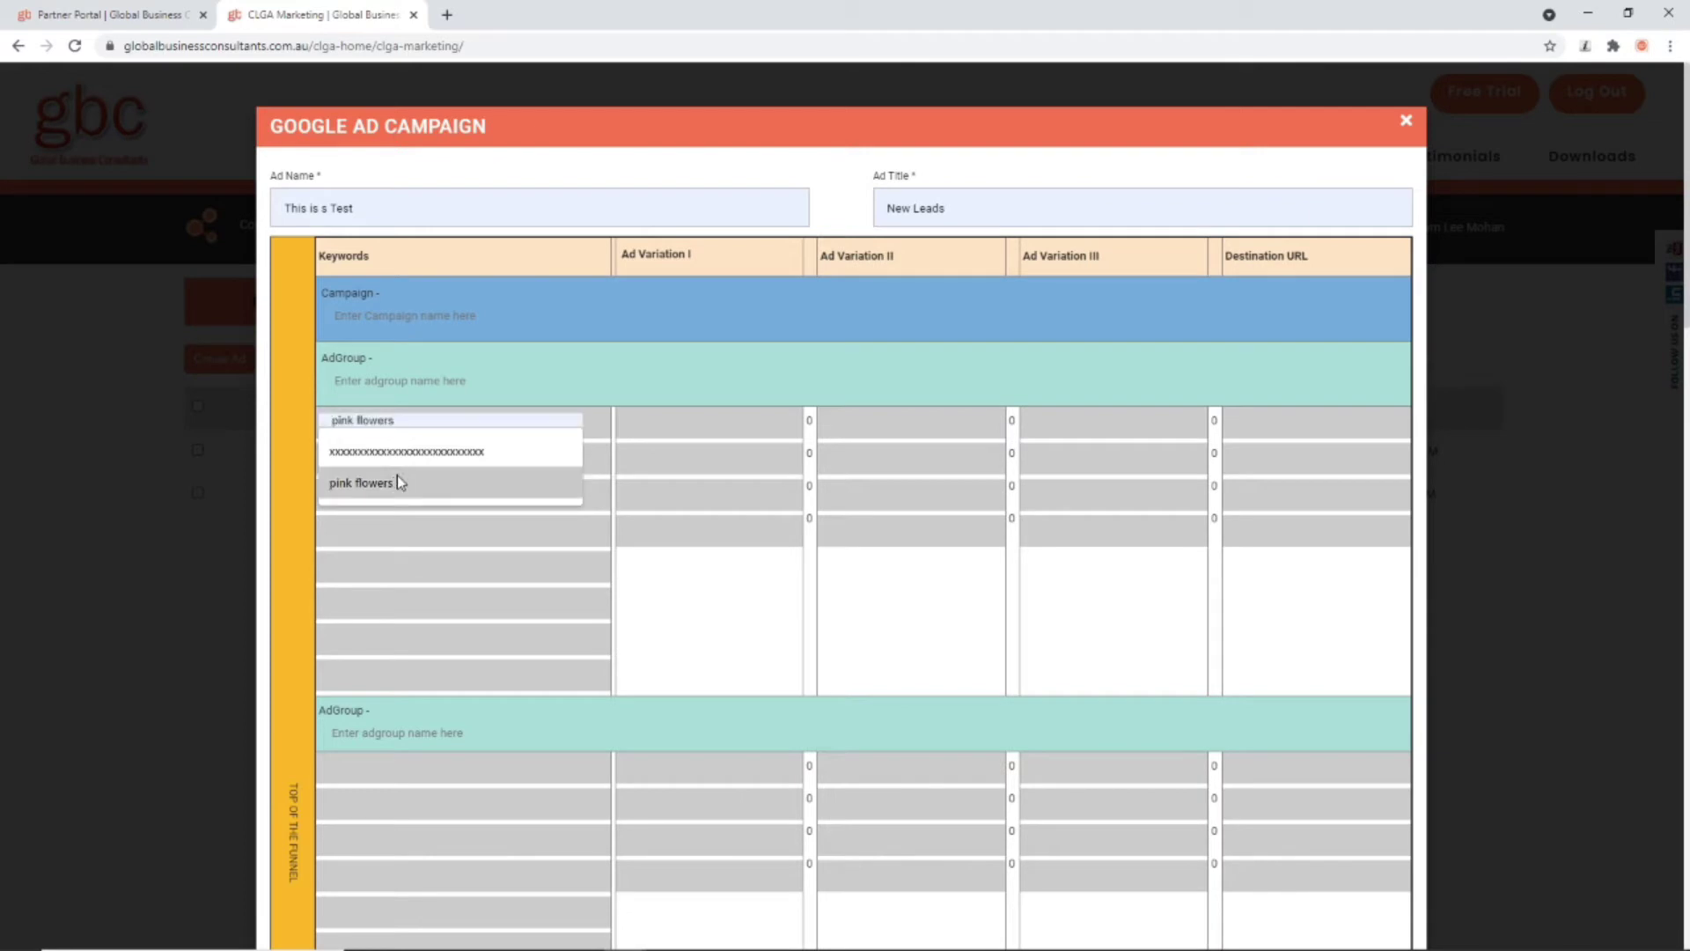
{"action": "left_click", "coordinate": [395, 483]}
{"action": "left_click", "coordinate": [687, 417]}
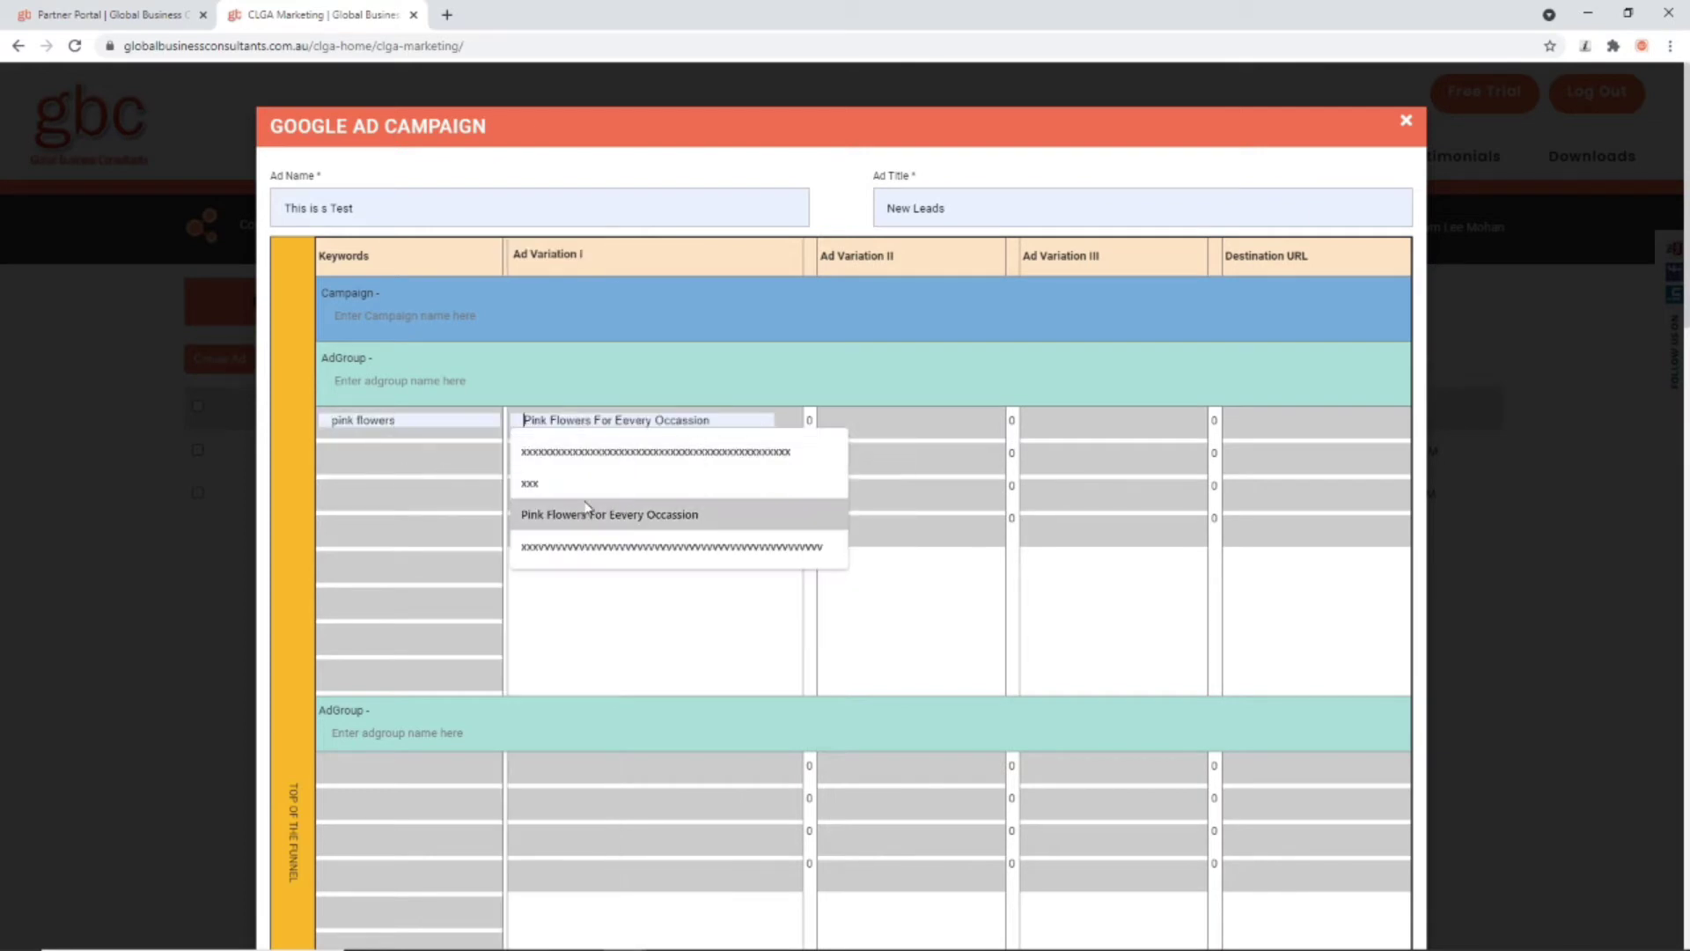
{"action": "left_click", "coordinate": [591, 514]}
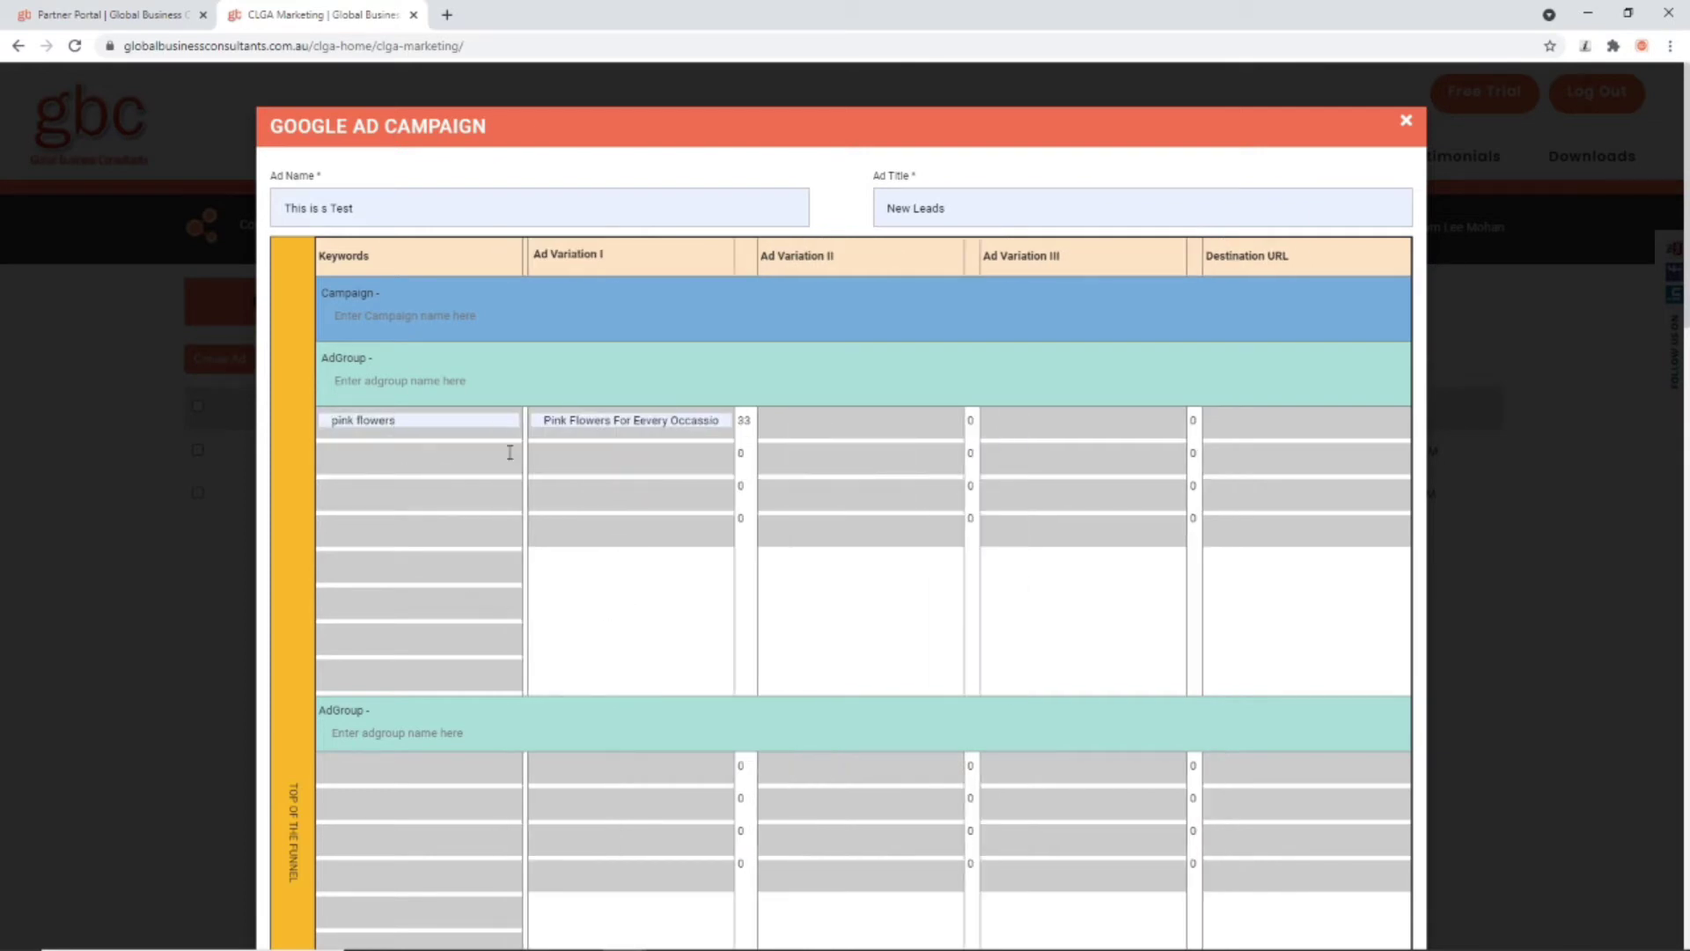
Step: Close the Google ad campaign and switch to the Facebook Post Planner
{"action": "mouse_move", "coordinate": [515, 419]}
{"action": "mouse_move", "coordinate": [607, 508]}
{"action": "scroll", "coordinate": [584, 594], "scroll_direction": "down", "scroll_amount": 4}
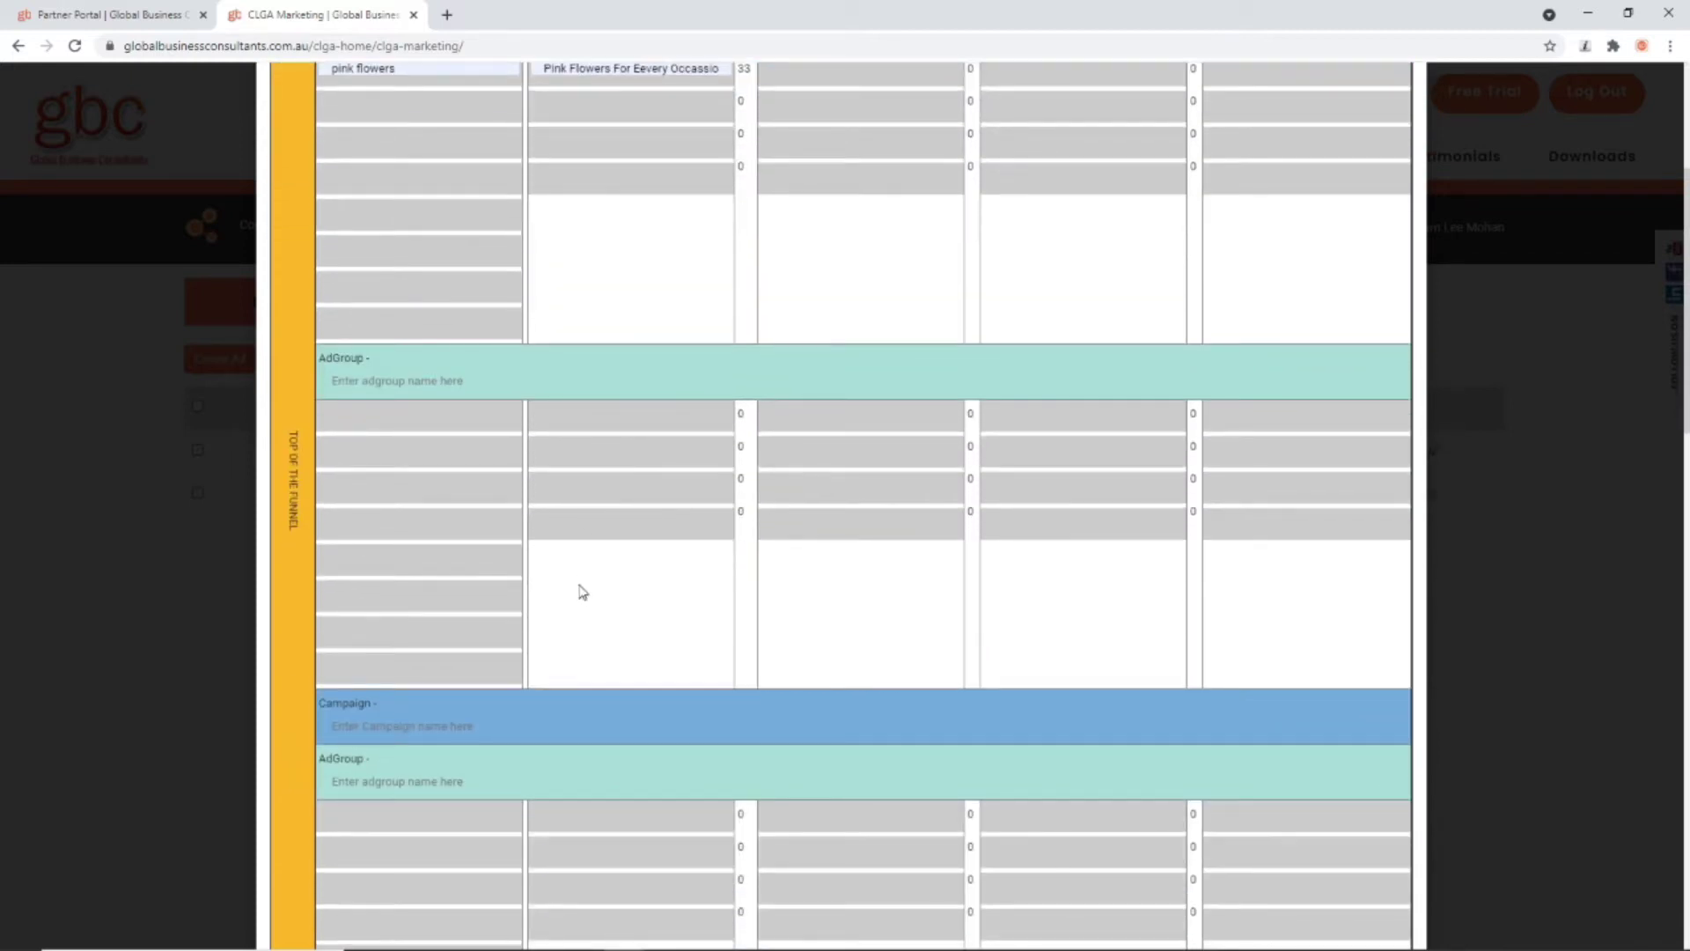
{"action": "scroll", "coordinate": [583, 592], "scroll_direction": "up", "scroll_amount": 4}
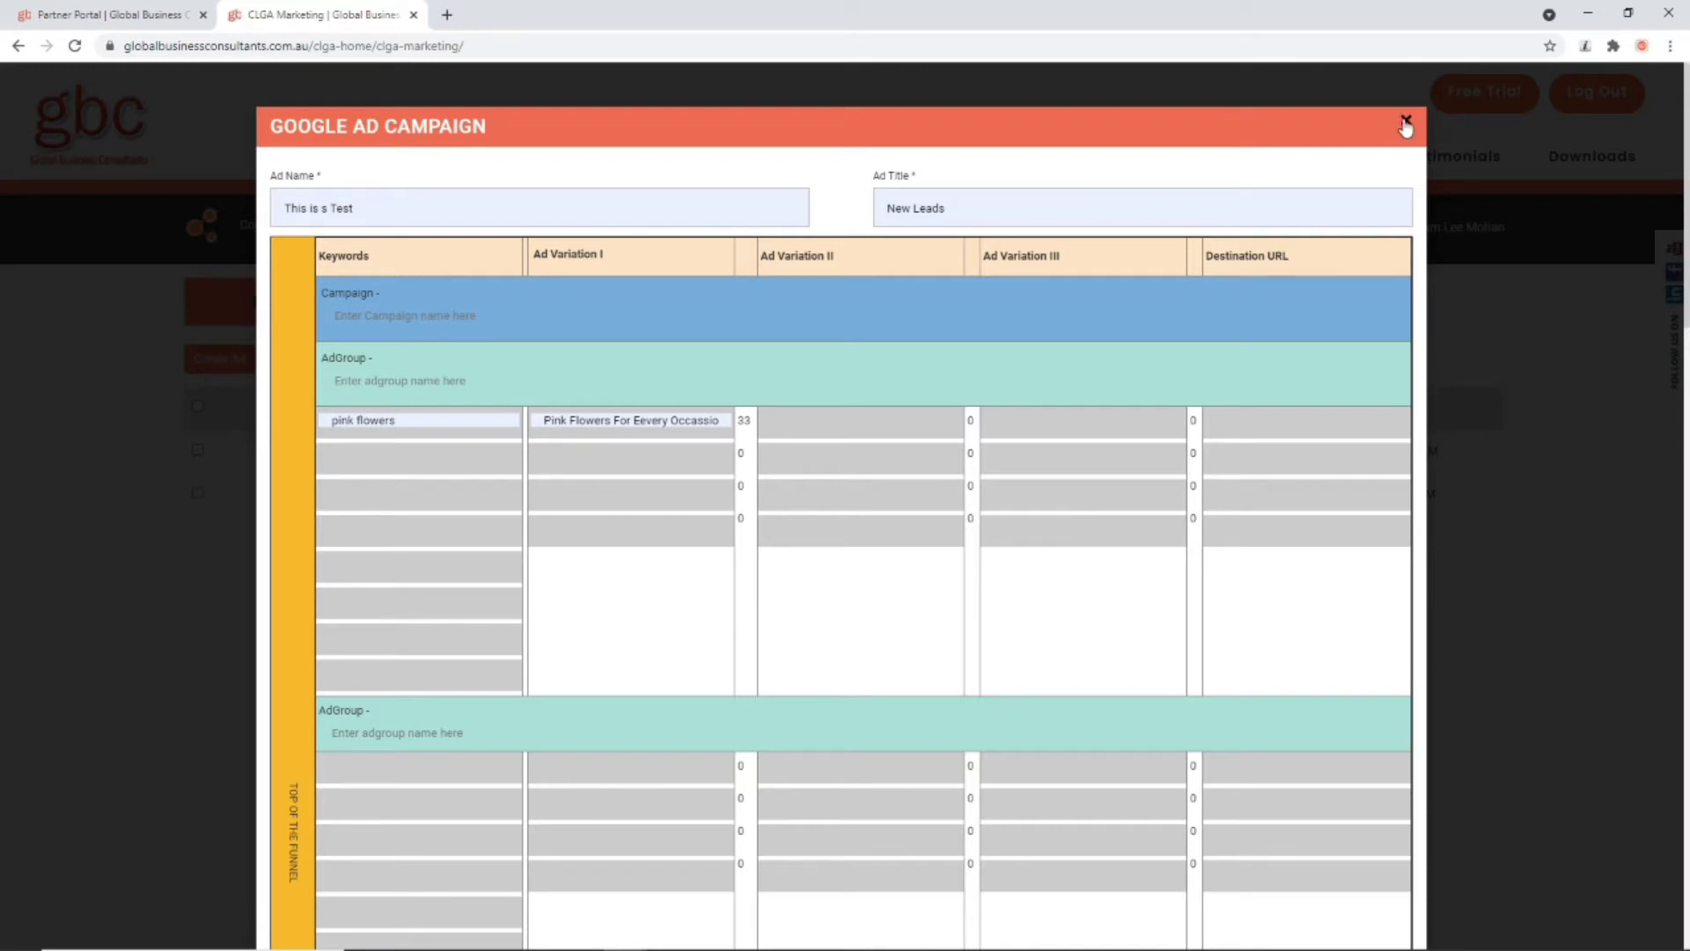
{"action": "left_click", "coordinate": [1406, 126]}
{"action": "left_click", "coordinate": [618, 317]}
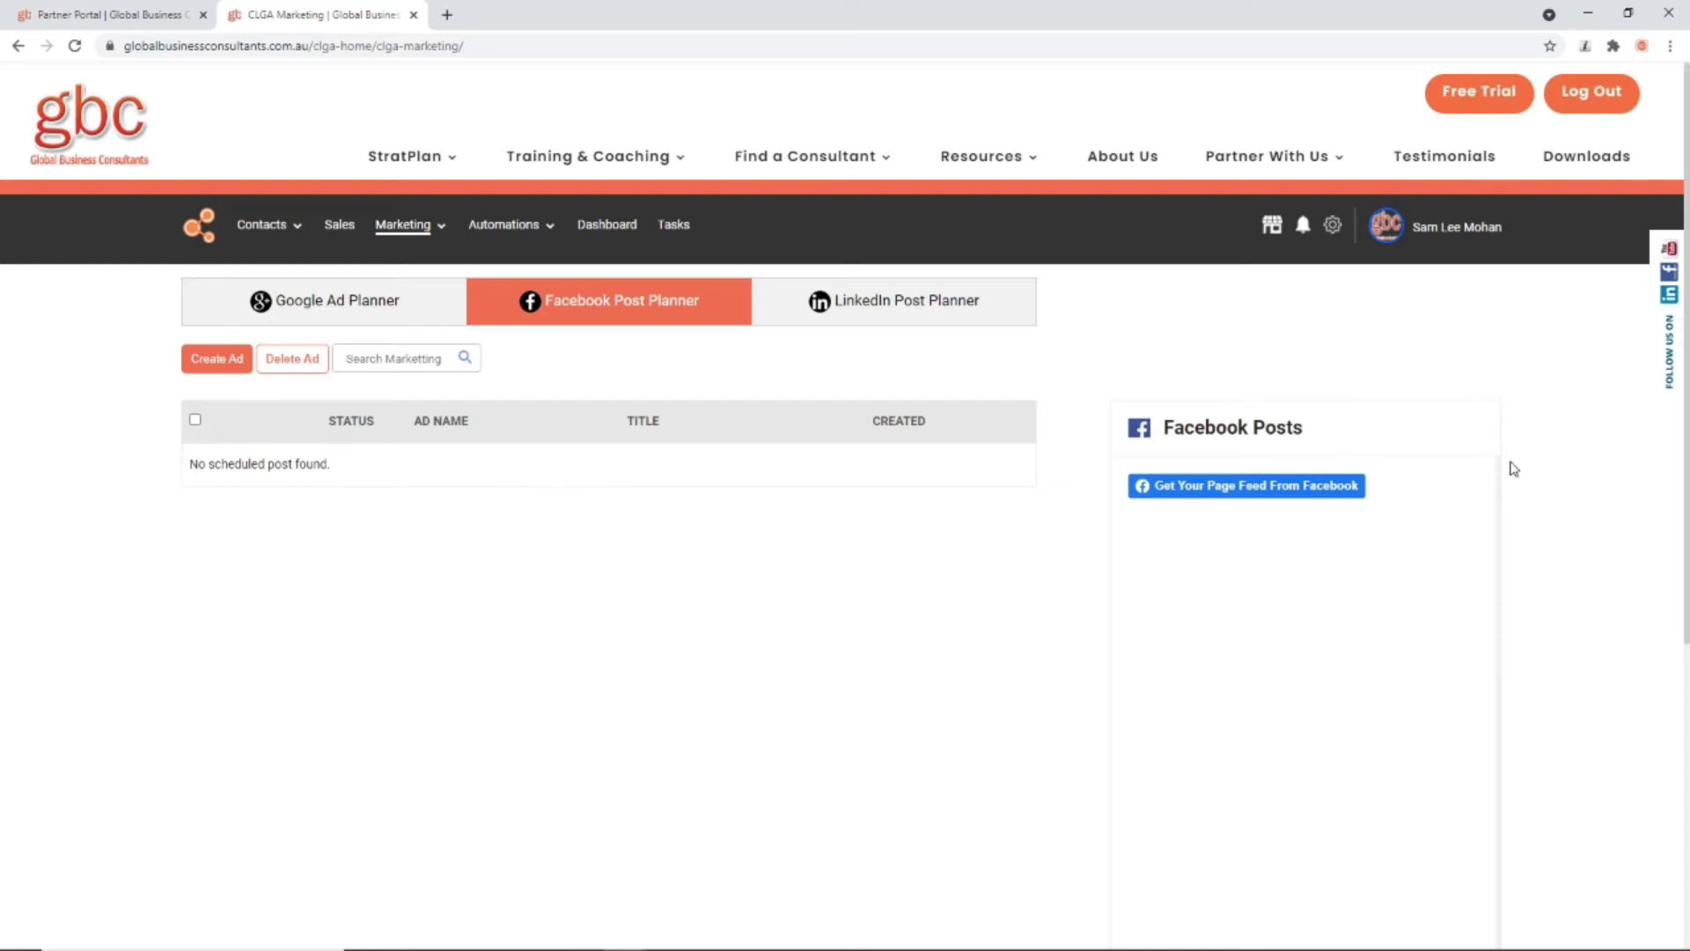
Step: Pull in the company's Facebook page feed using the already linked Facebook account
{"action": "left_click", "coordinate": [1225, 490]}
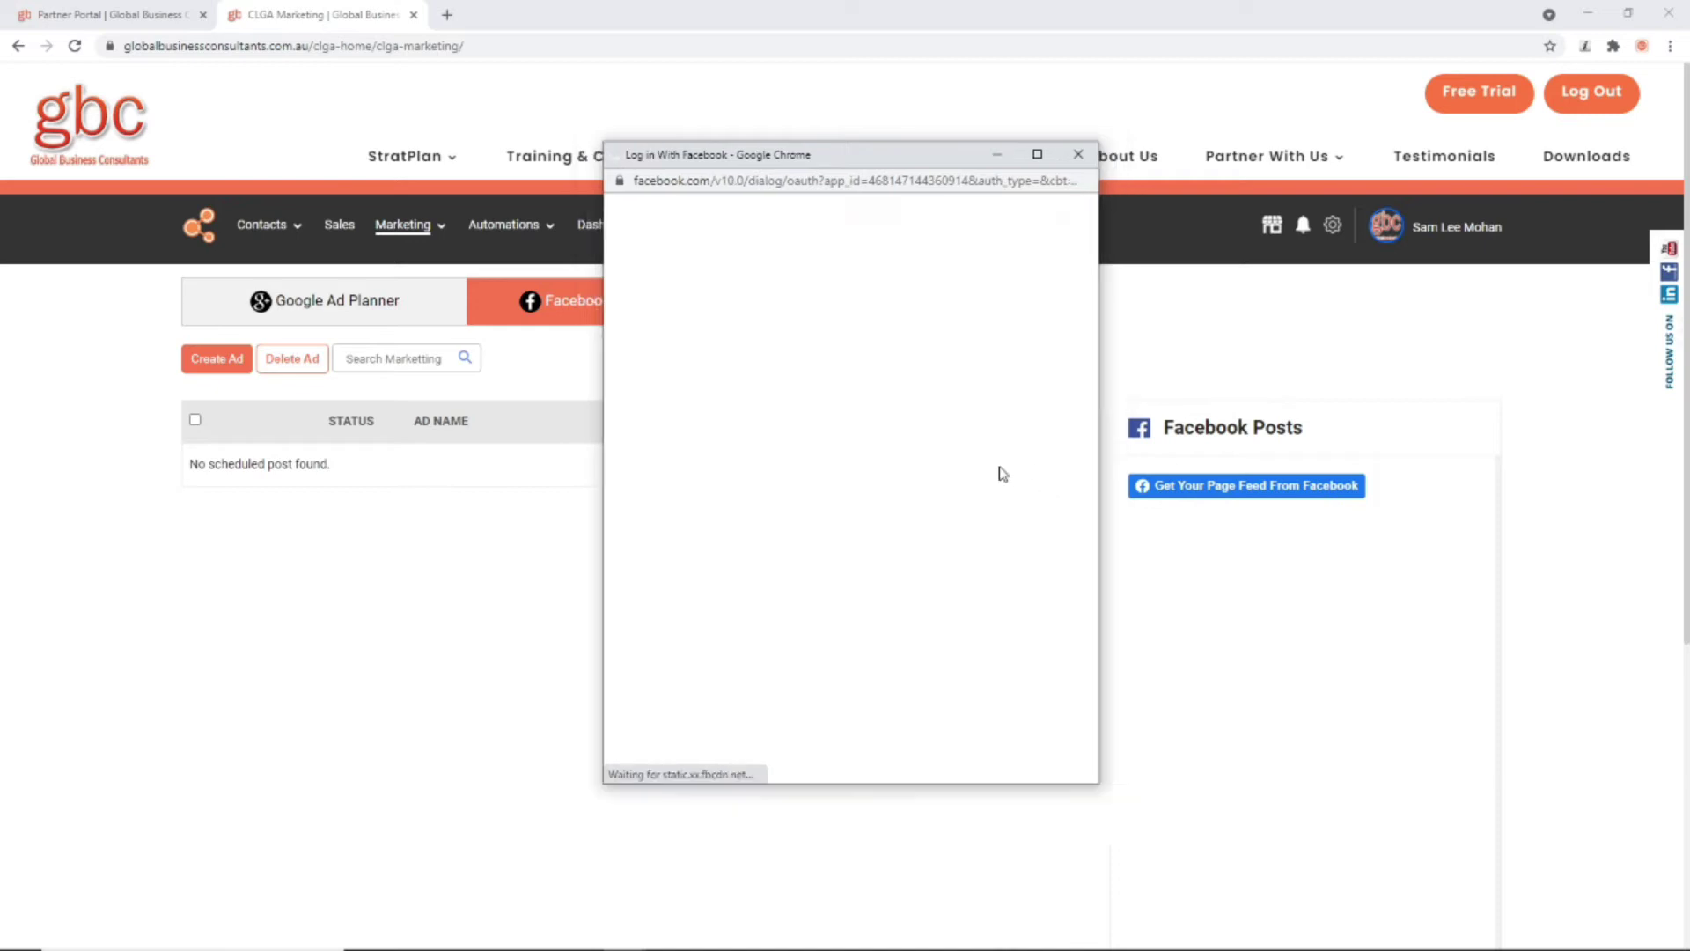
{"action": "left_click", "coordinate": [940, 410]}
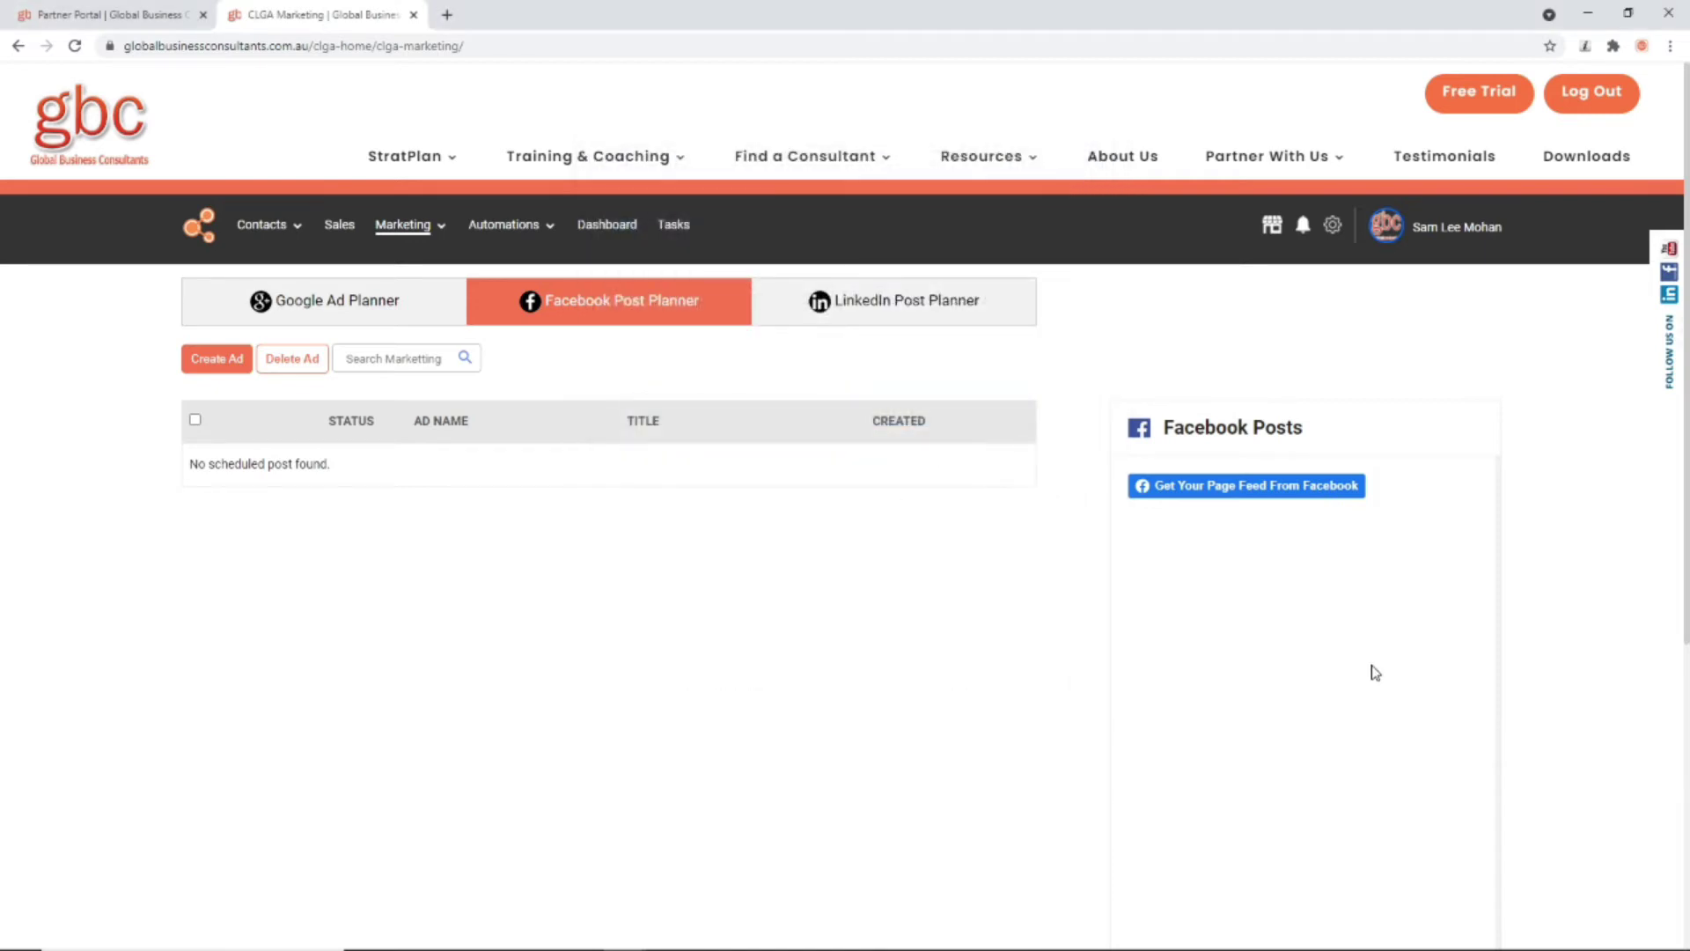
{"action": "left_click", "coordinate": [1395, 560]}
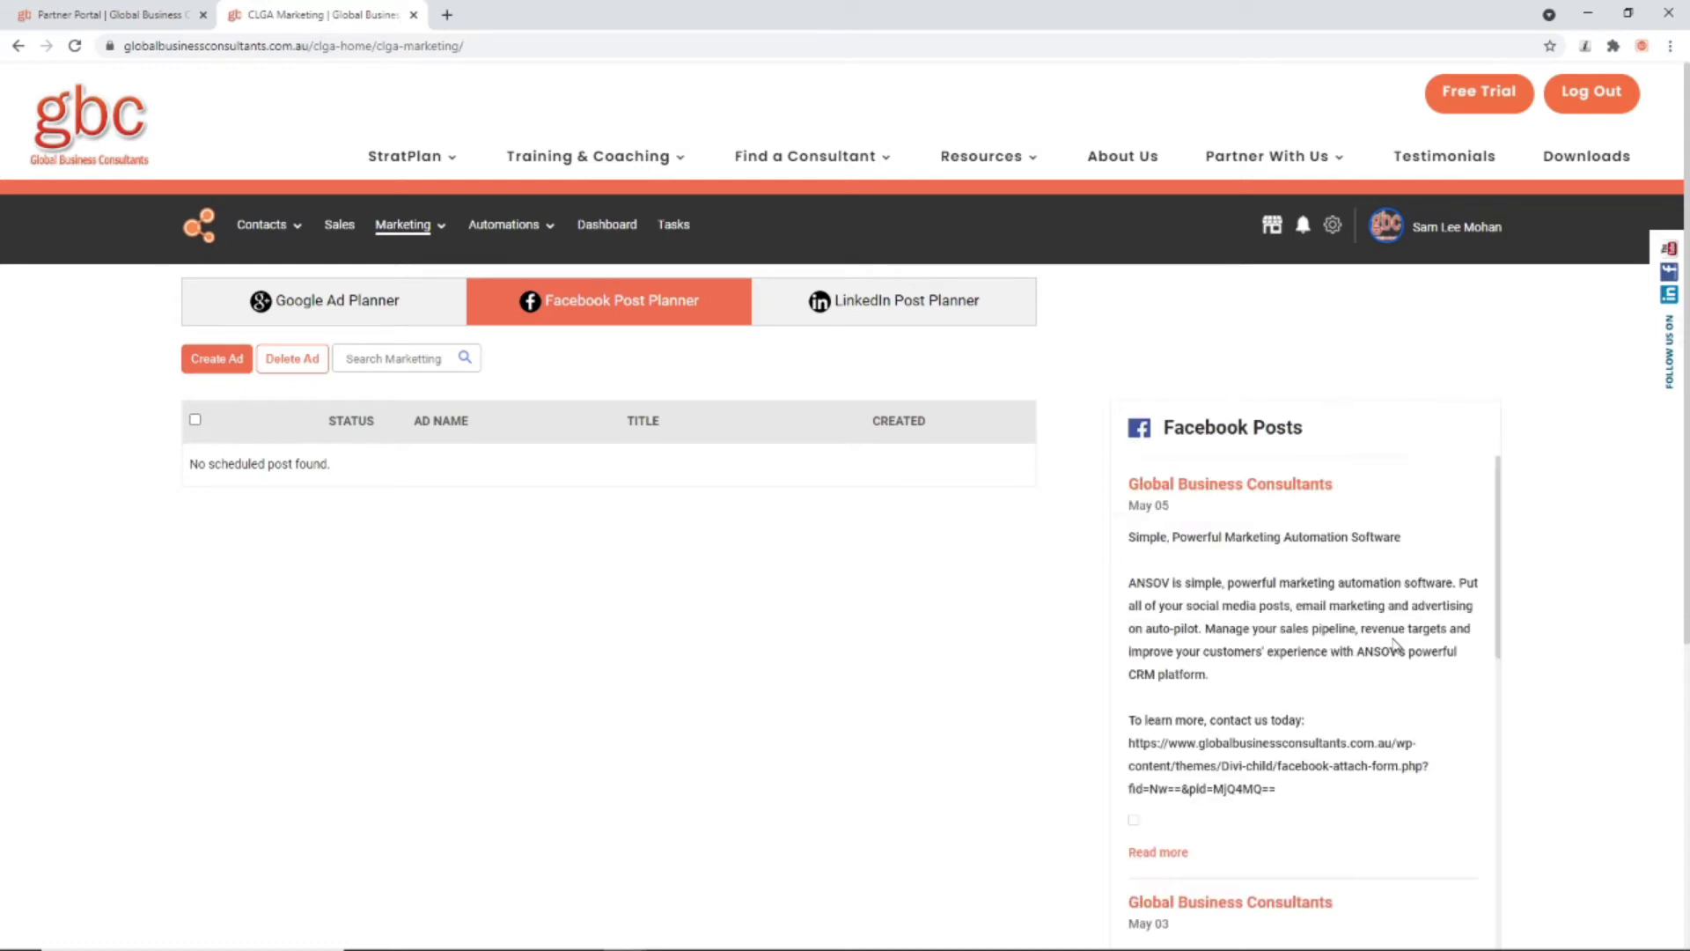
{"action": "scroll", "coordinate": [1388, 605], "scroll_direction": "down", "scroll_amount": 5}
{"action": "scroll", "coordinate": [1382, 608], "scroll_direction": "up", "scroll_amount": 5}
Step: Create a new post autofilled from Website Tasks and attach Facebook Test Form 1
{"action": "left_click", "coordinate": [201, 363]}
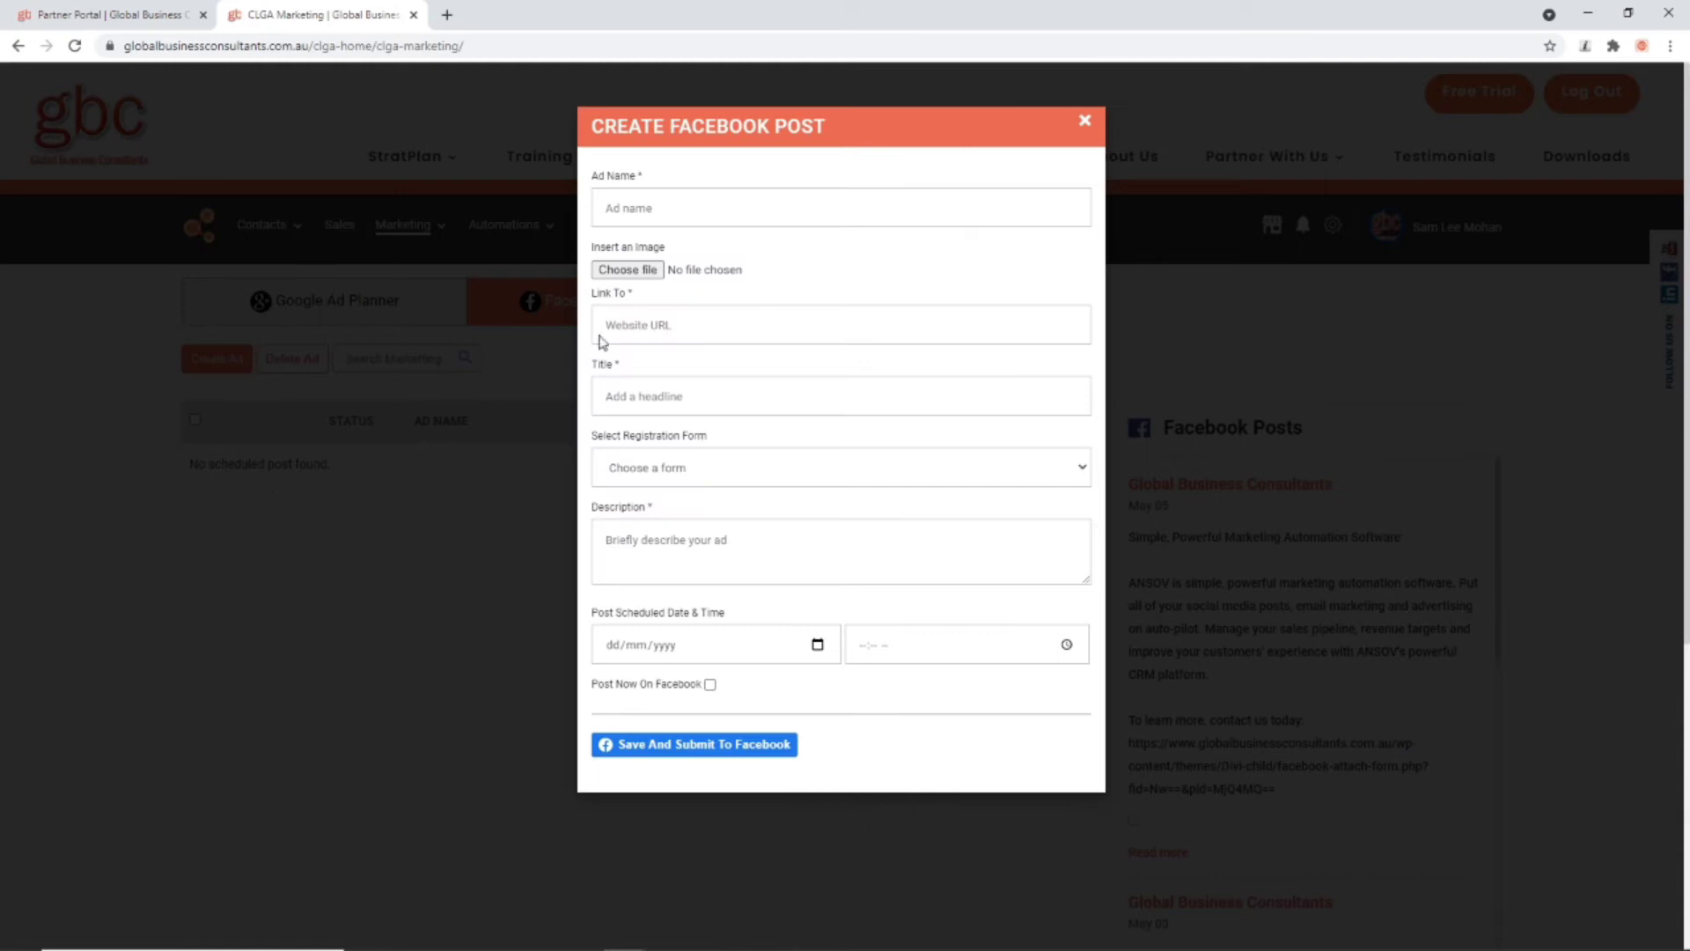
{"action": "left_click", "coordinate": [621, 211]}
{"action": "left_click", "coordinate": [627, 252]}
{"action": "left_click", "coordinate": [695, 471]}
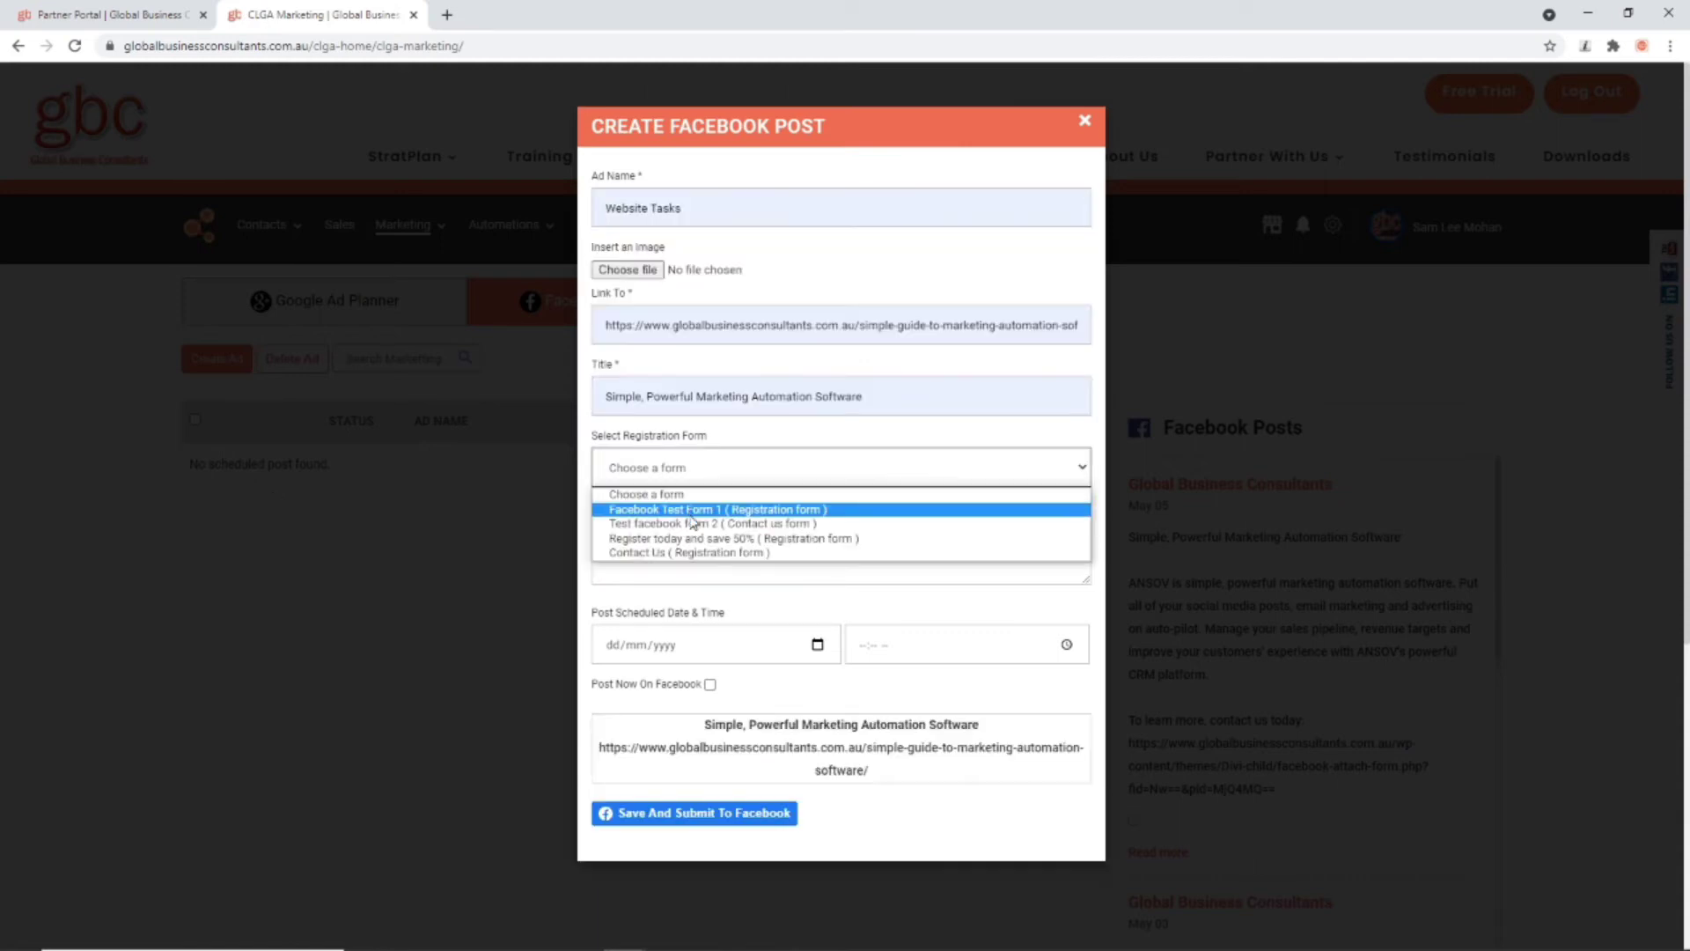
{"action": "key", "text": "Escape"}
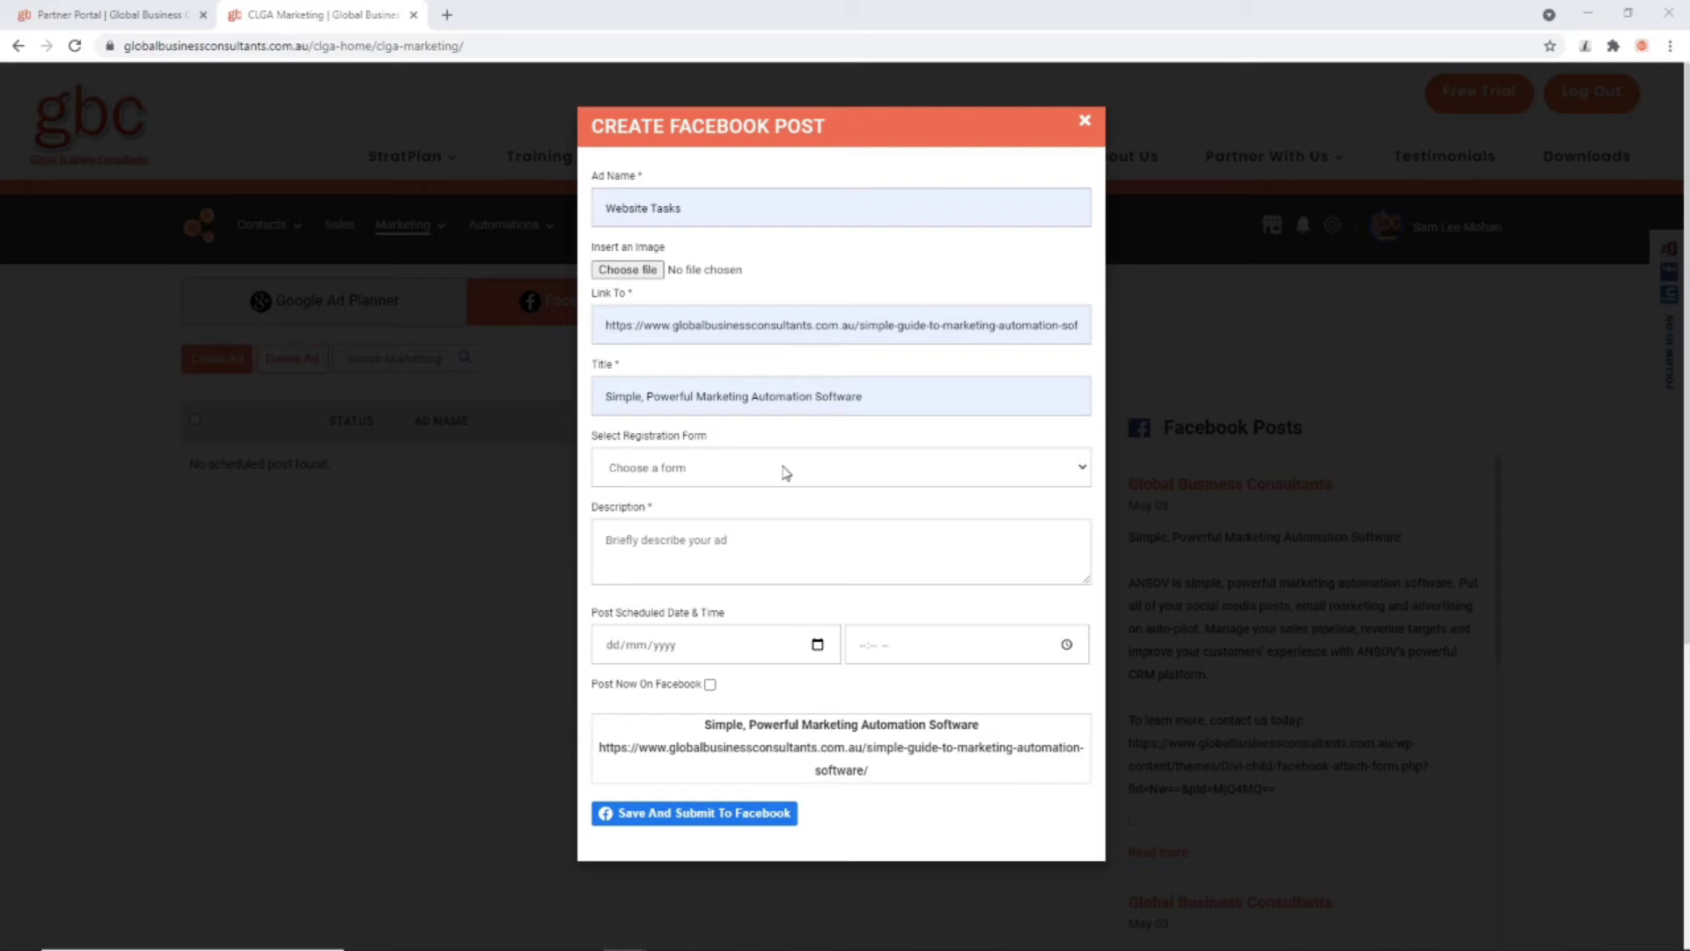
{"action": "left_click", "coordinate": [795, 476]}
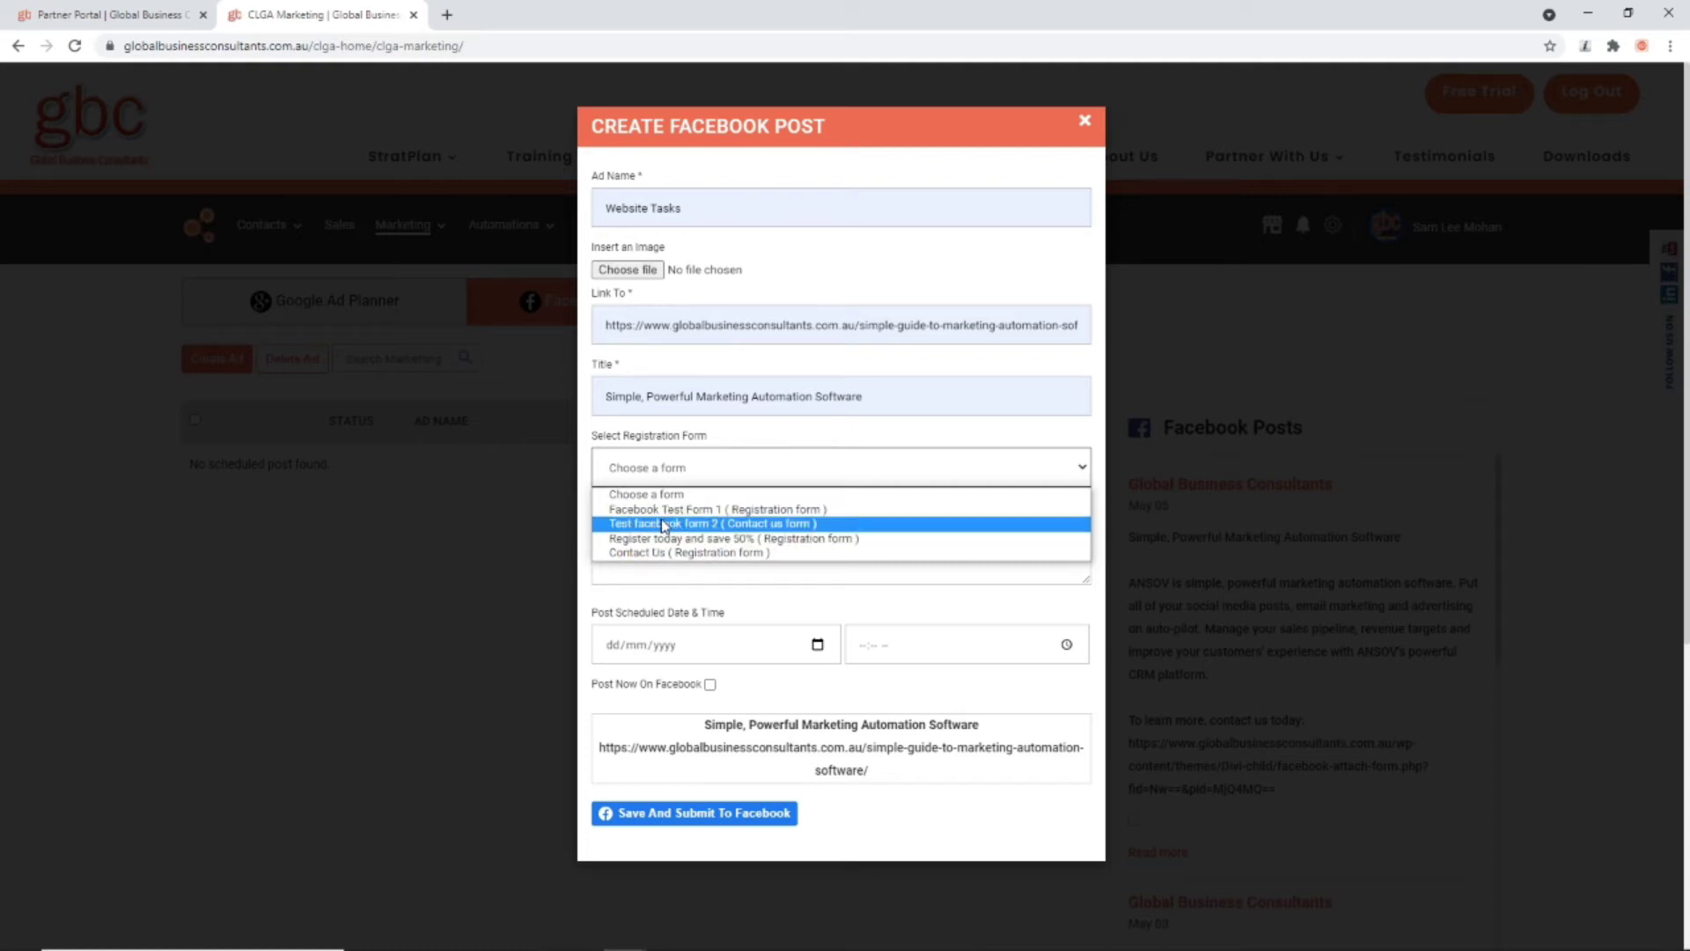
{"action": "left_click", "coordinate": [779, 510]}
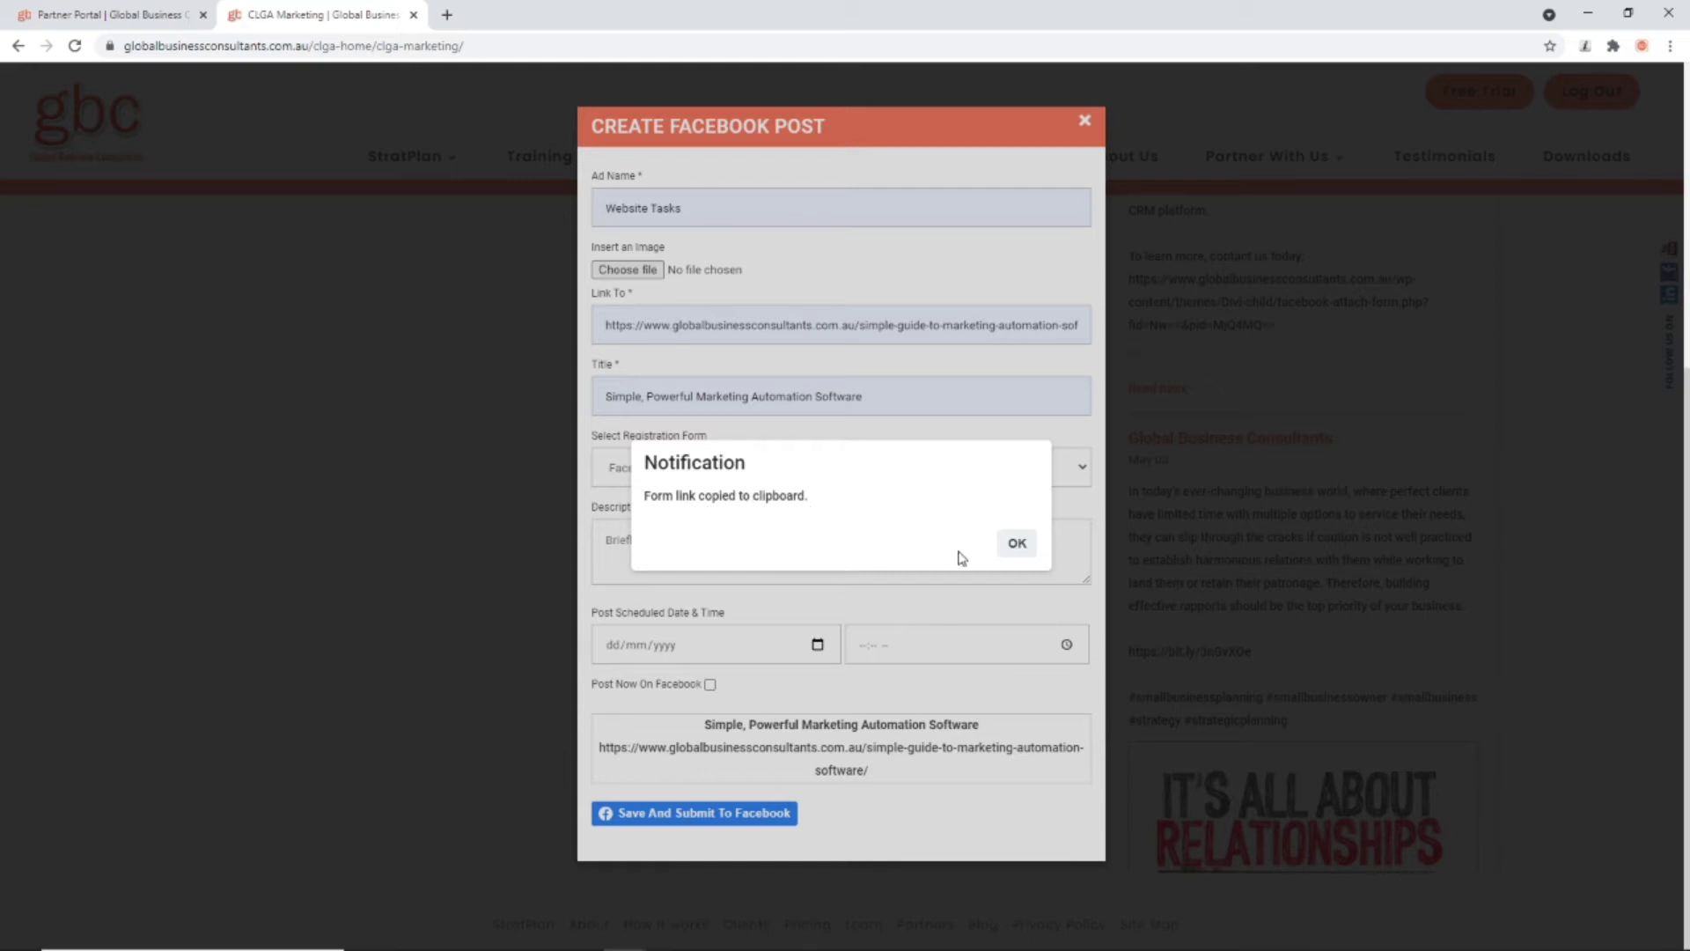
{"action": "left_click", "coordinate": [1017, 544]}
Step: Write the description 'Test' and 'Register today:' followed by the pasted form link
{"action": "left_click", "coordinate": [665, 565]}
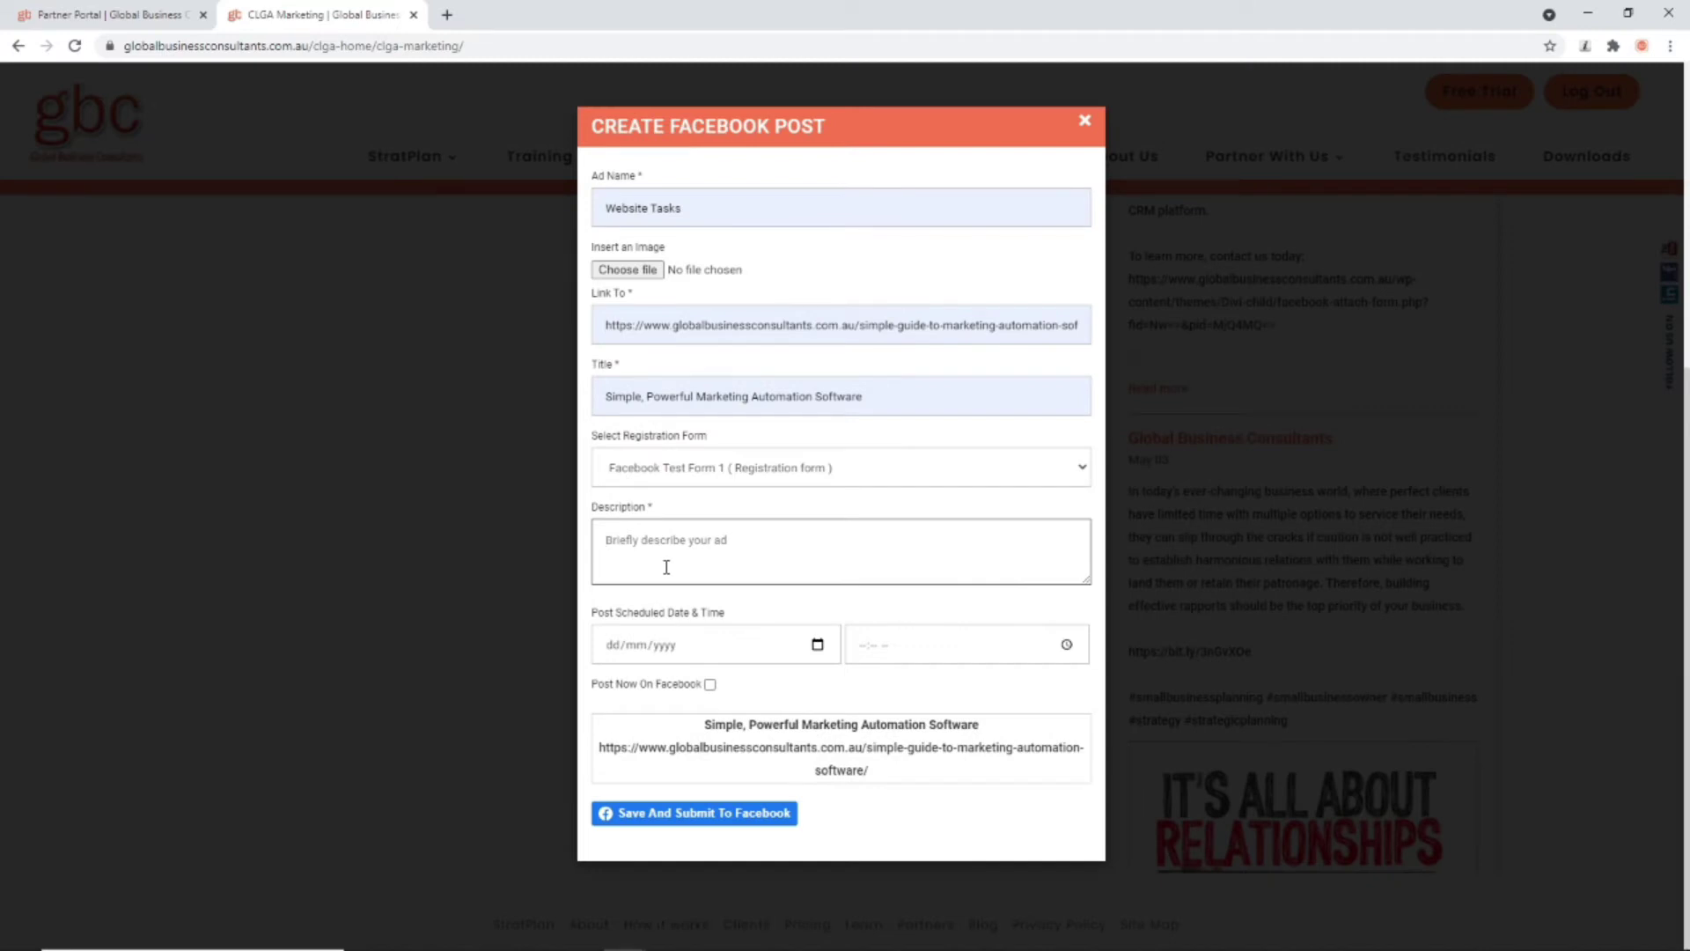
{"action": "type", "text": "D"}
{"action": "key", "text": "BackSpace"}
{"action": "type", "text": "Test"}
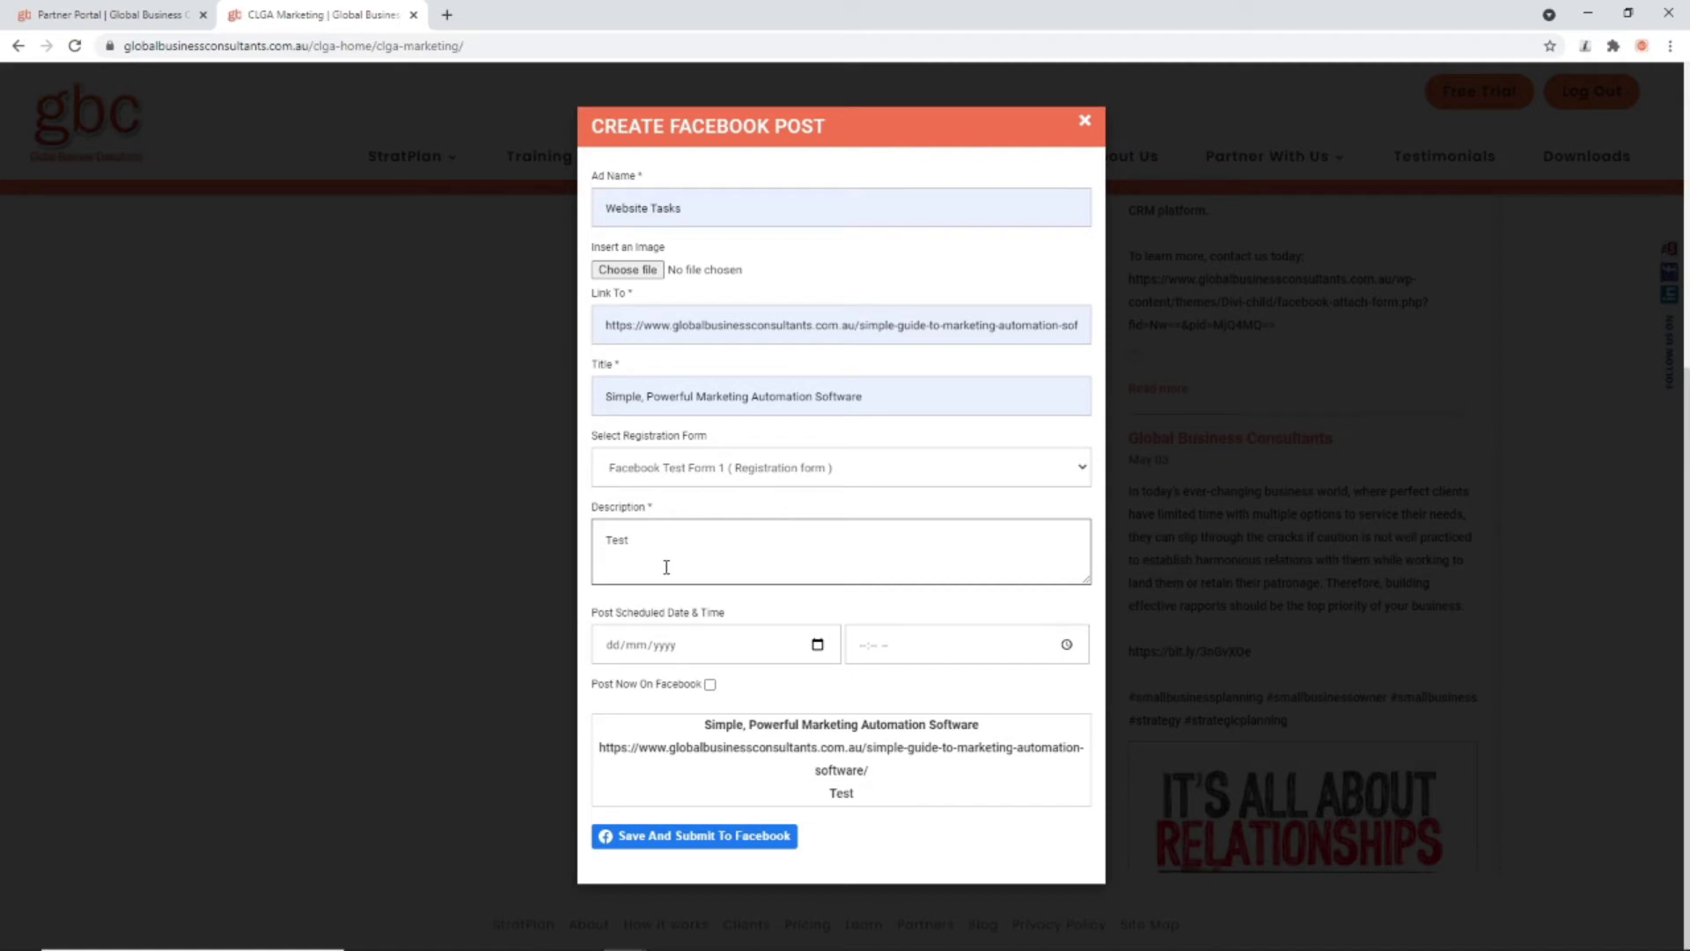
{"action": "key", "text": "Return"}
{"action": "type", "text": "Register tda by"}
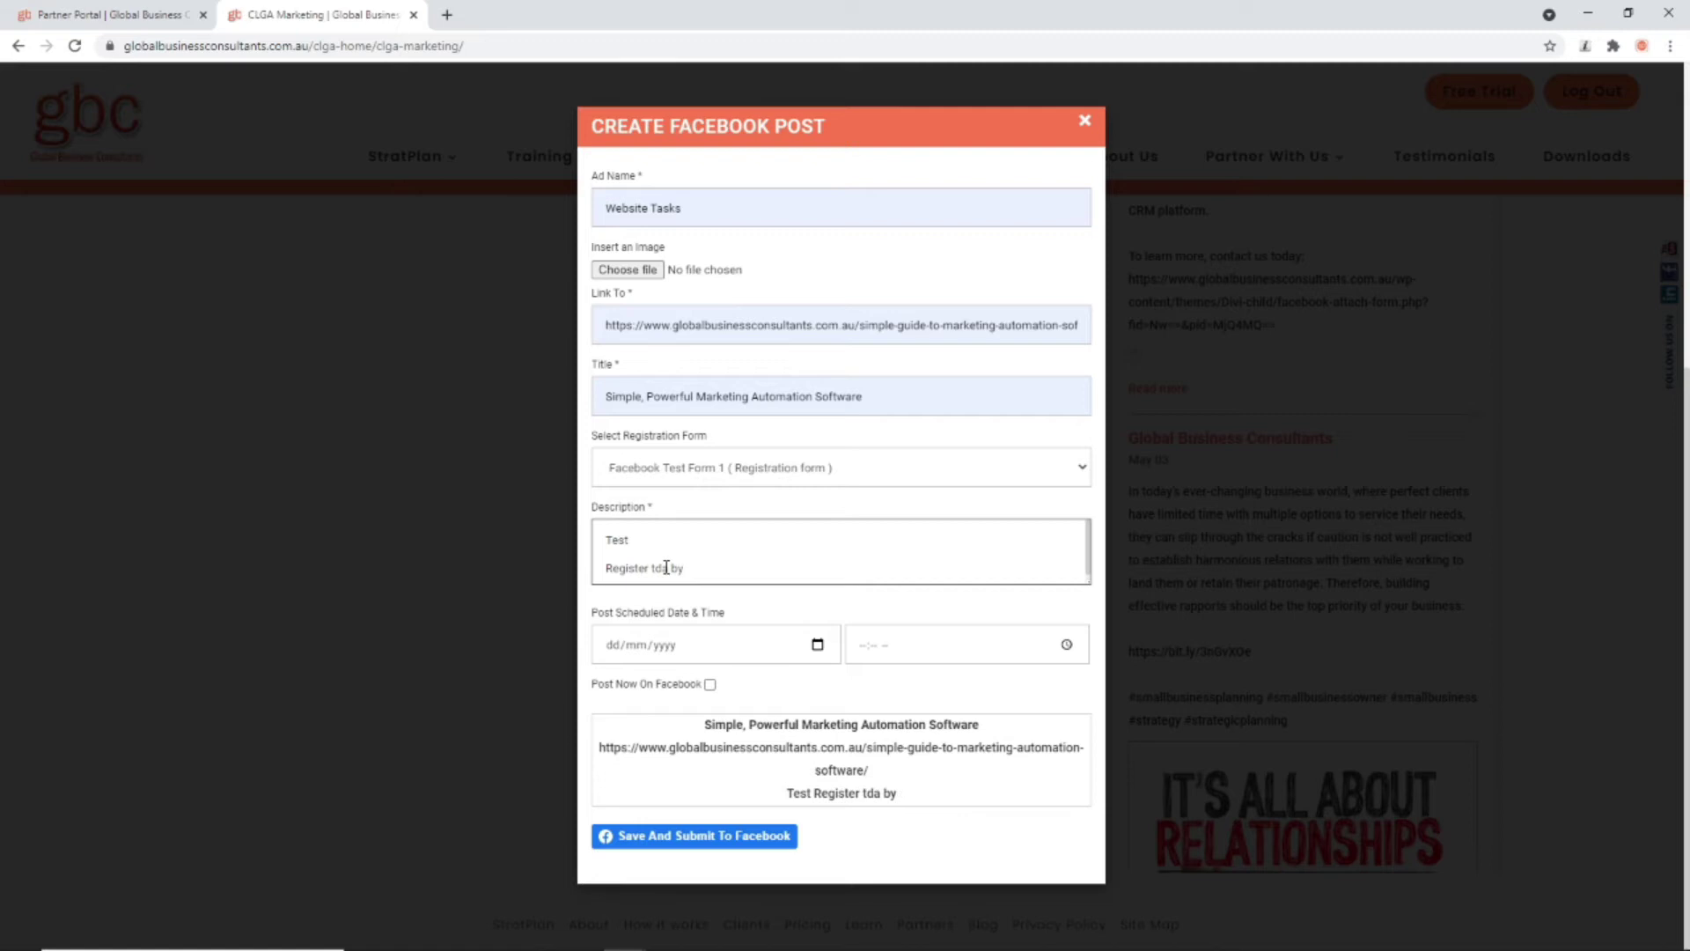
{"action": "key", "text": "BackSpace"}
{"action": "key", "text": "BackSpace"}
{"action": "key", "text": "BackSpace"}
{"action": "key", "text": "BackSpace"}
{"action": "key", "text": "BackSpace"}
{"action": "type", "text": "oday:"}
{"action": "key", "text": "ctrl+v"}
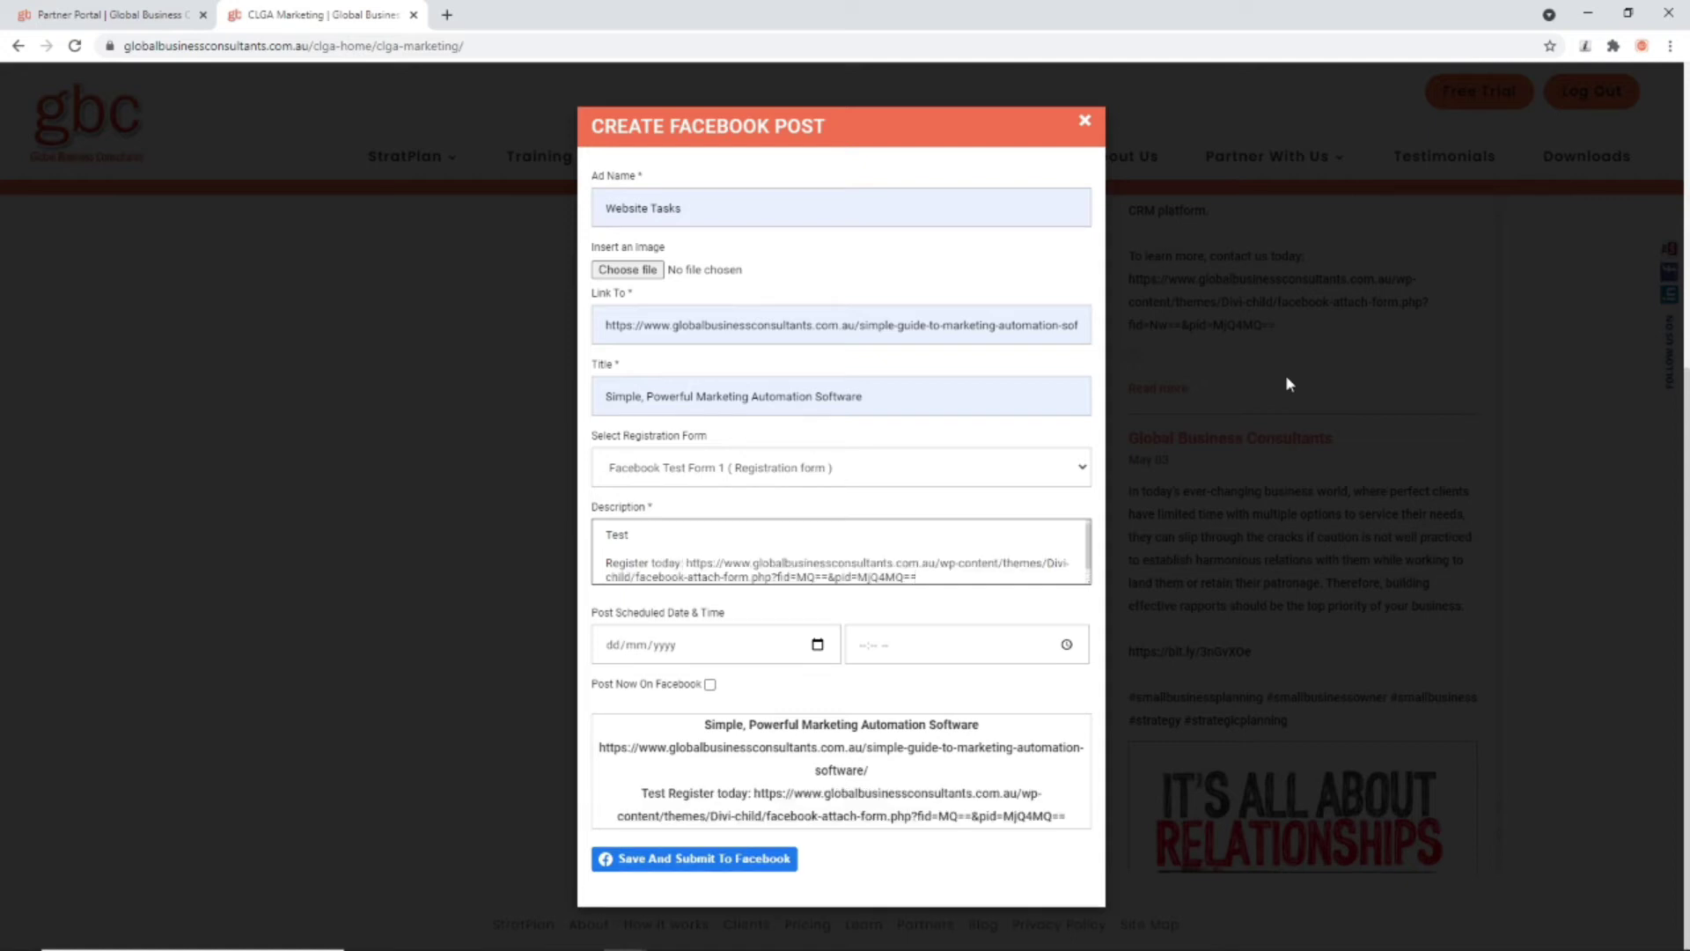
Step: Attach Charcoal Square Hipster Logo (1).png from Downloads as the post image
{"action": "left_click", "coordinate": [656, 271]}
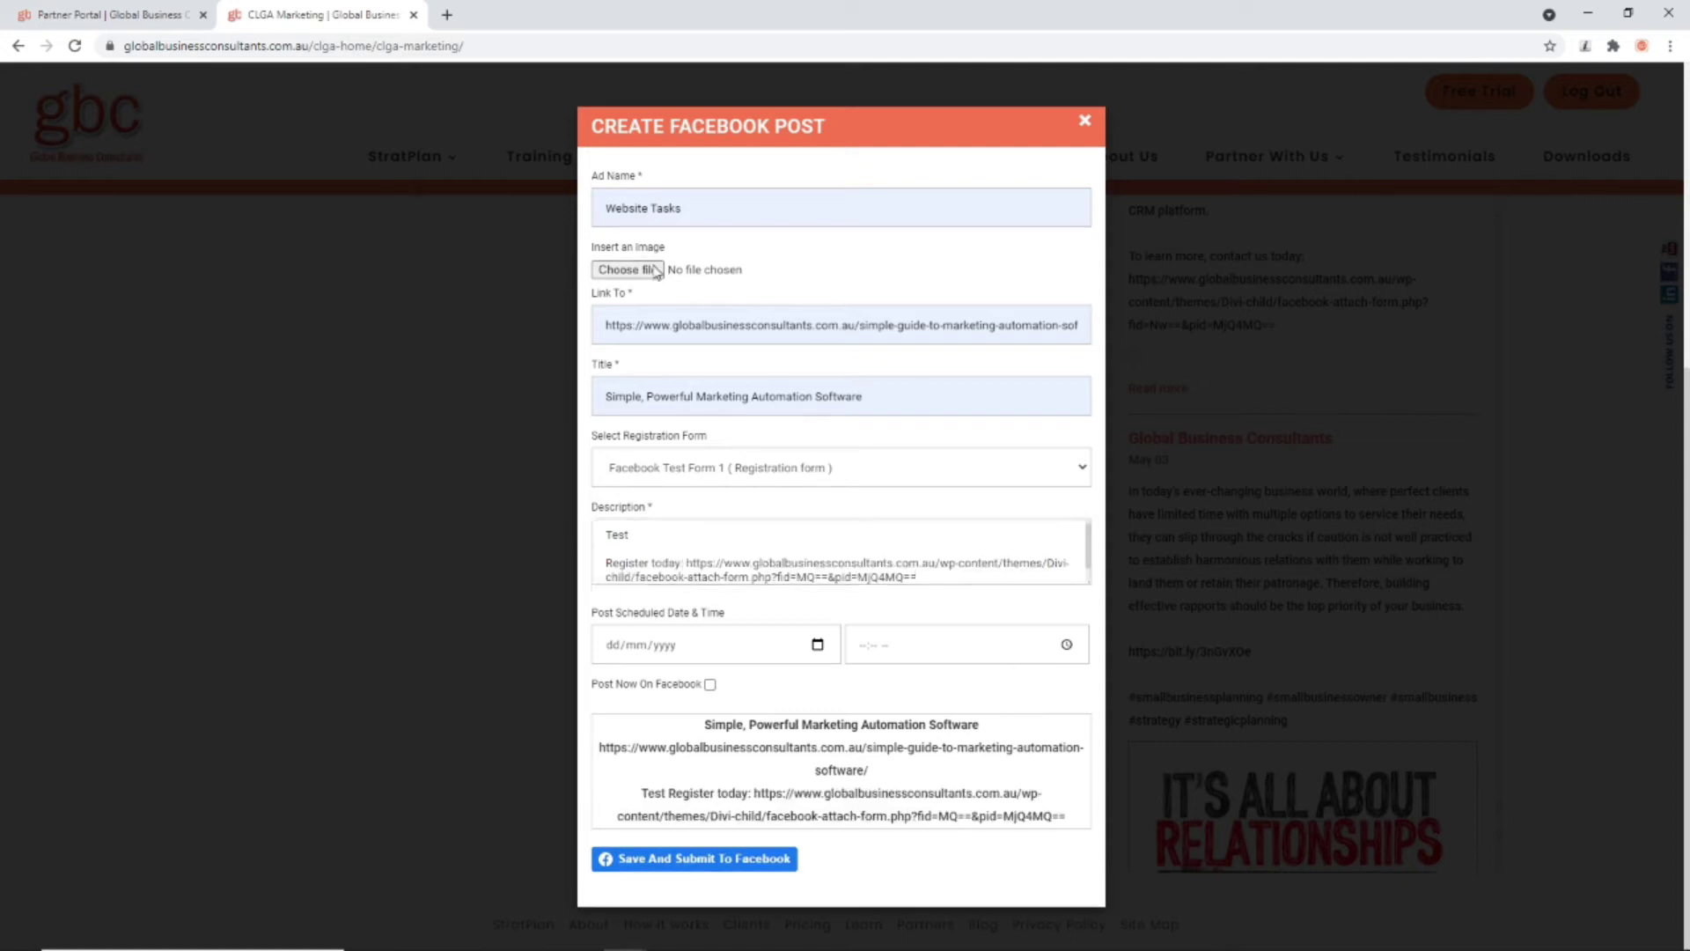
{"action": "left_click", "coordinate": [604, 271]}
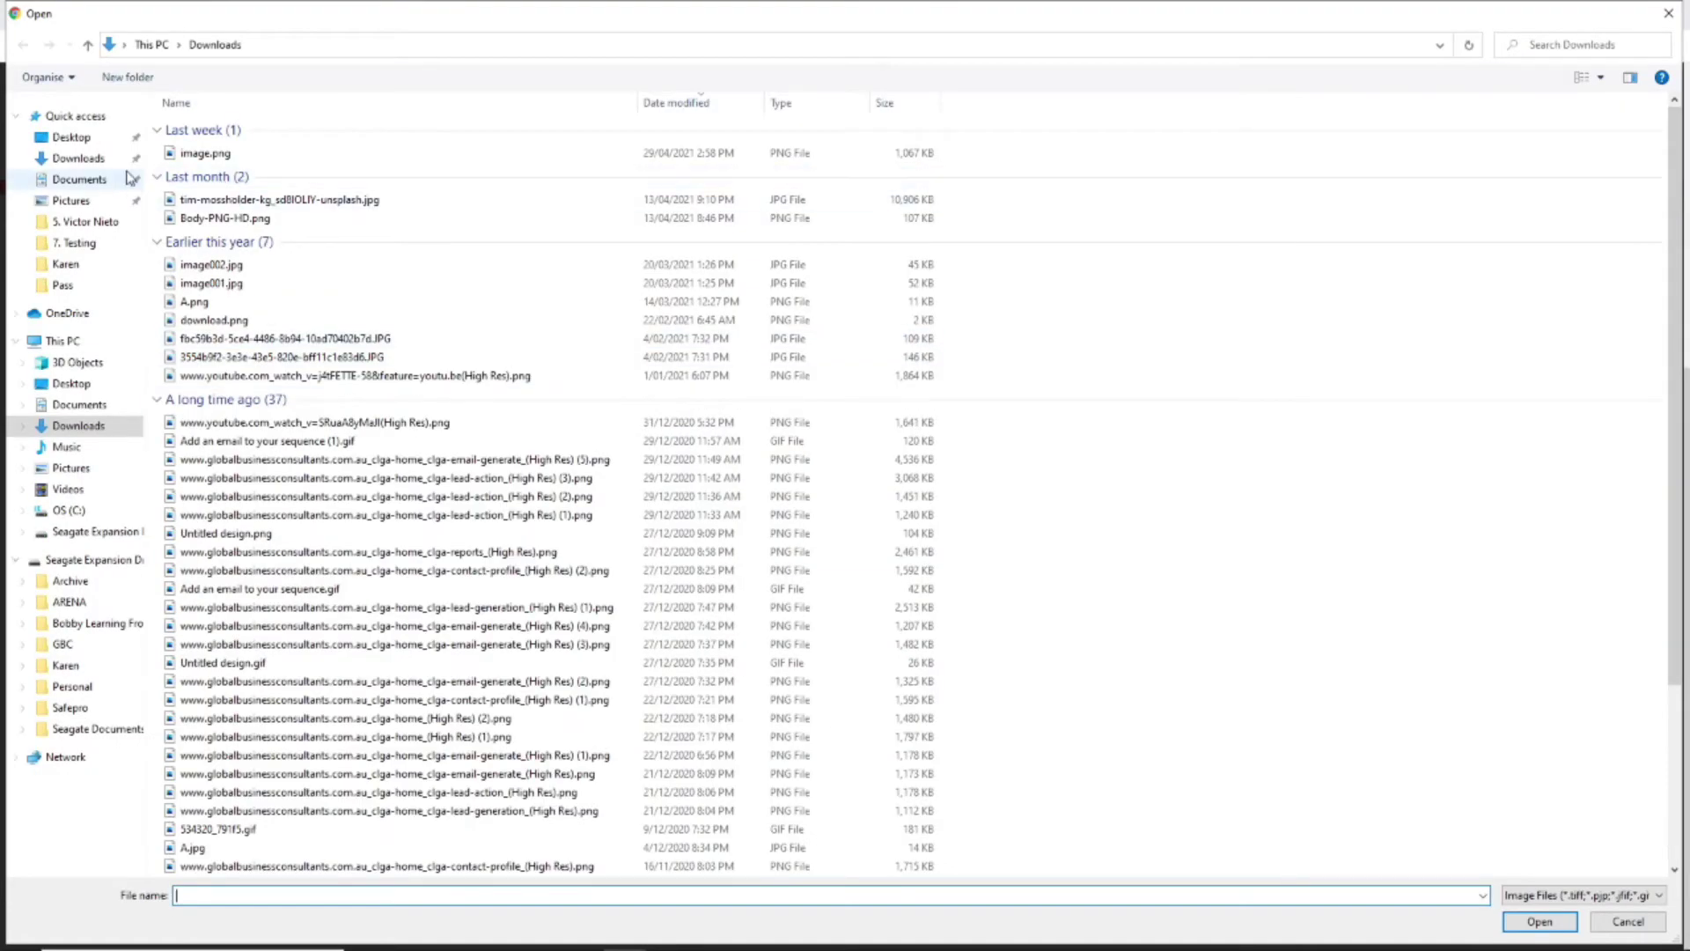
{"action": "scroll", "coordinate": [328, 605], "scroll_direction": "down", "scroll_amount": 4}
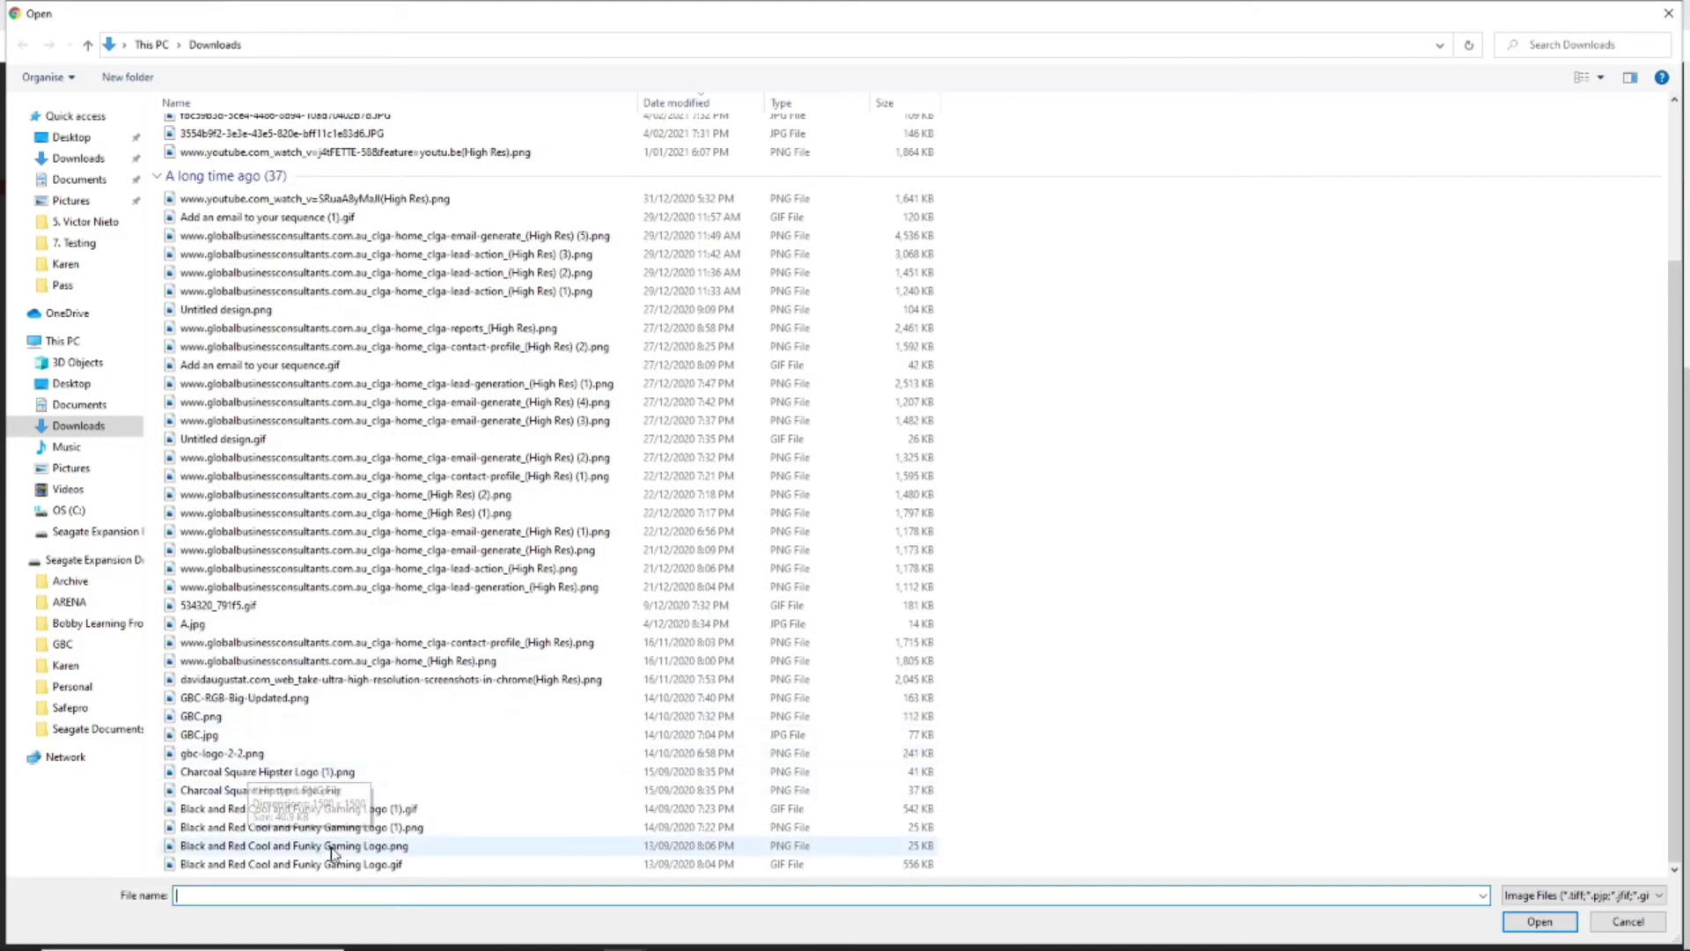
{"action": "left_click", "coordinate": [291, 772]}
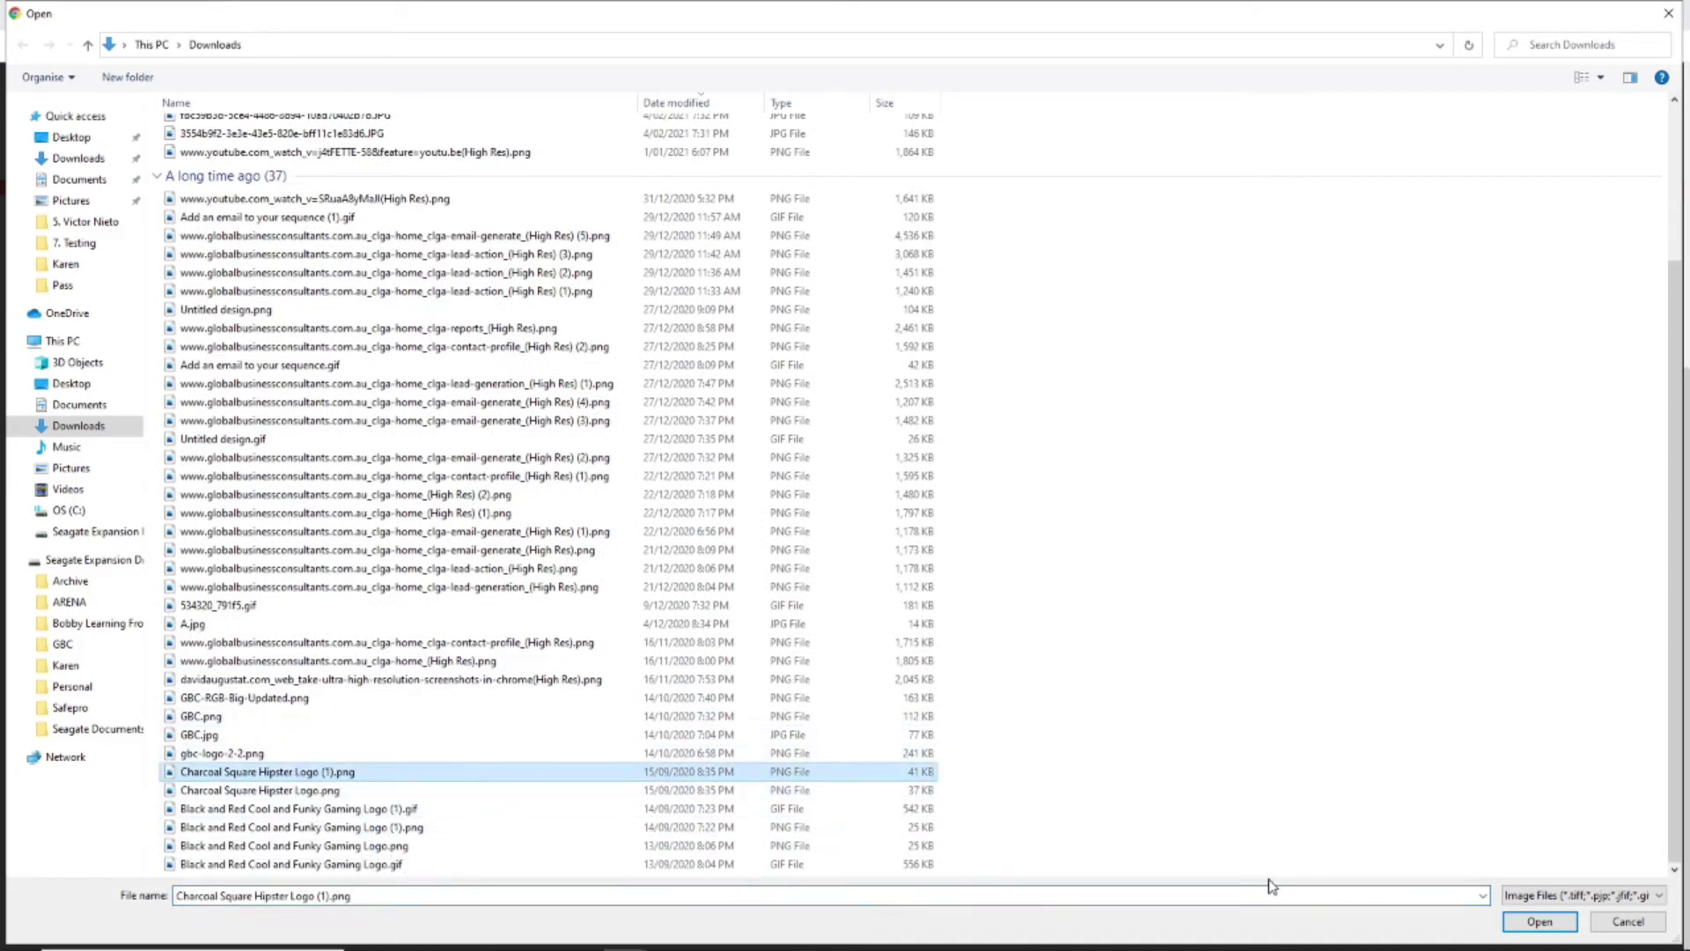
{"action": "left_click", "coordinate": [1540, 921]}
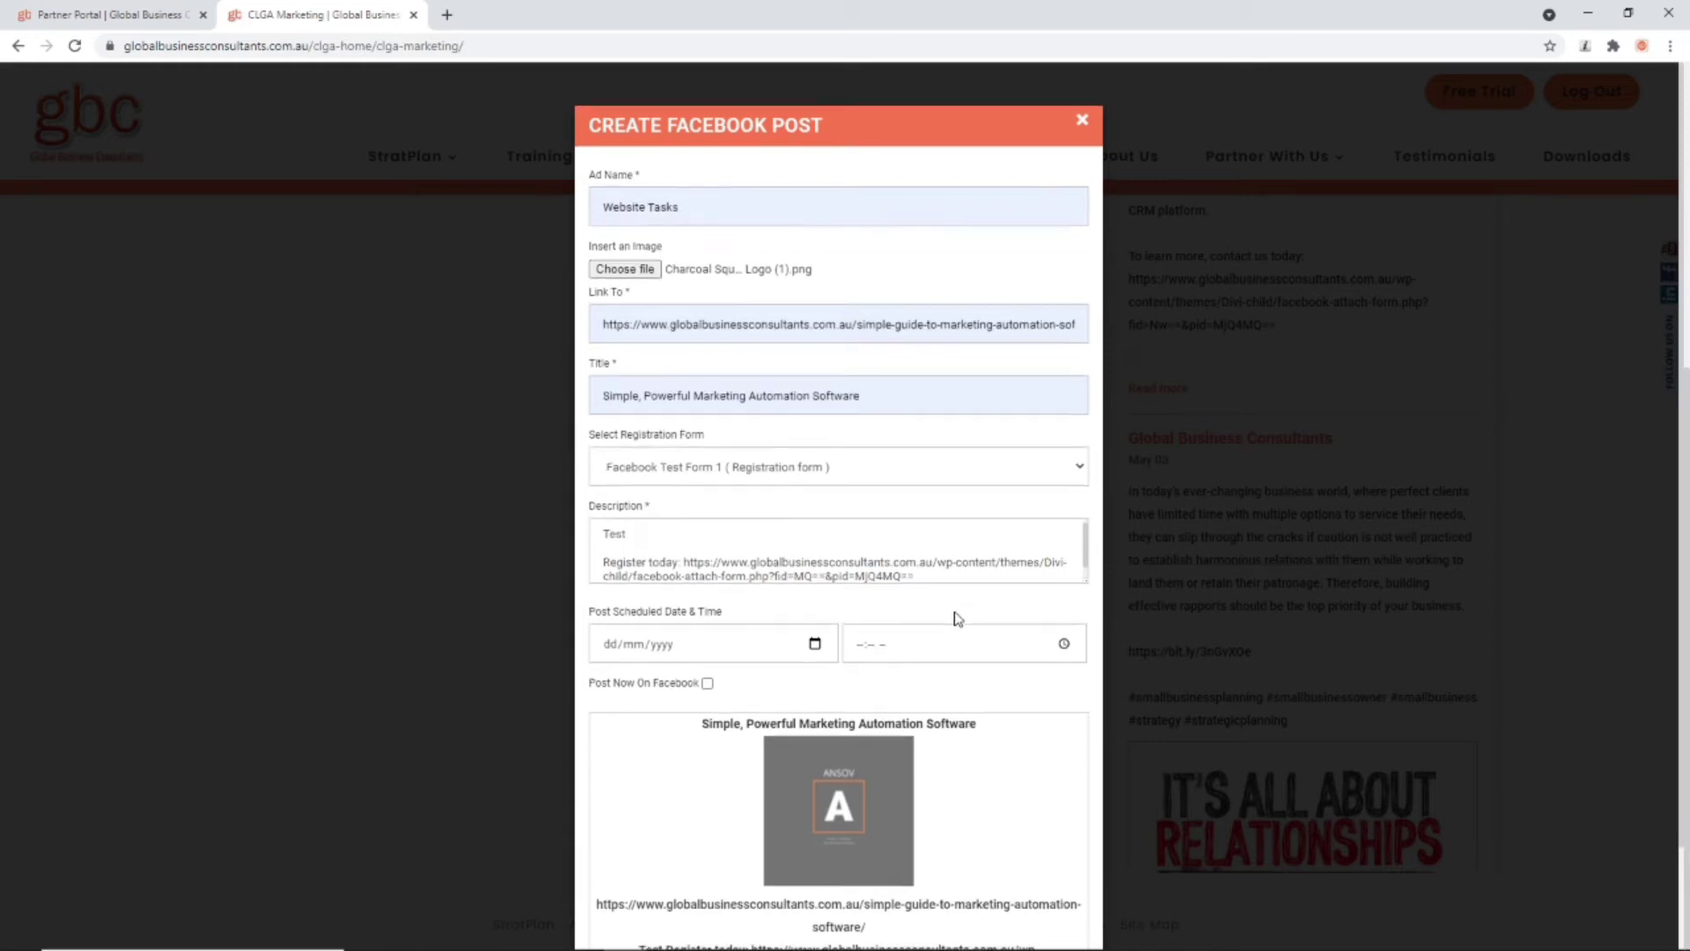
{"action": "scroll", "coordinate": [958, 617], "scroll_direction": "down", "scroll_amount": 2}
Step: Set the post date to 10 May 2021 and time to 09:20 PM, with Post Now turned off
{"action": "left_click", "coordinate": [708, 569]}
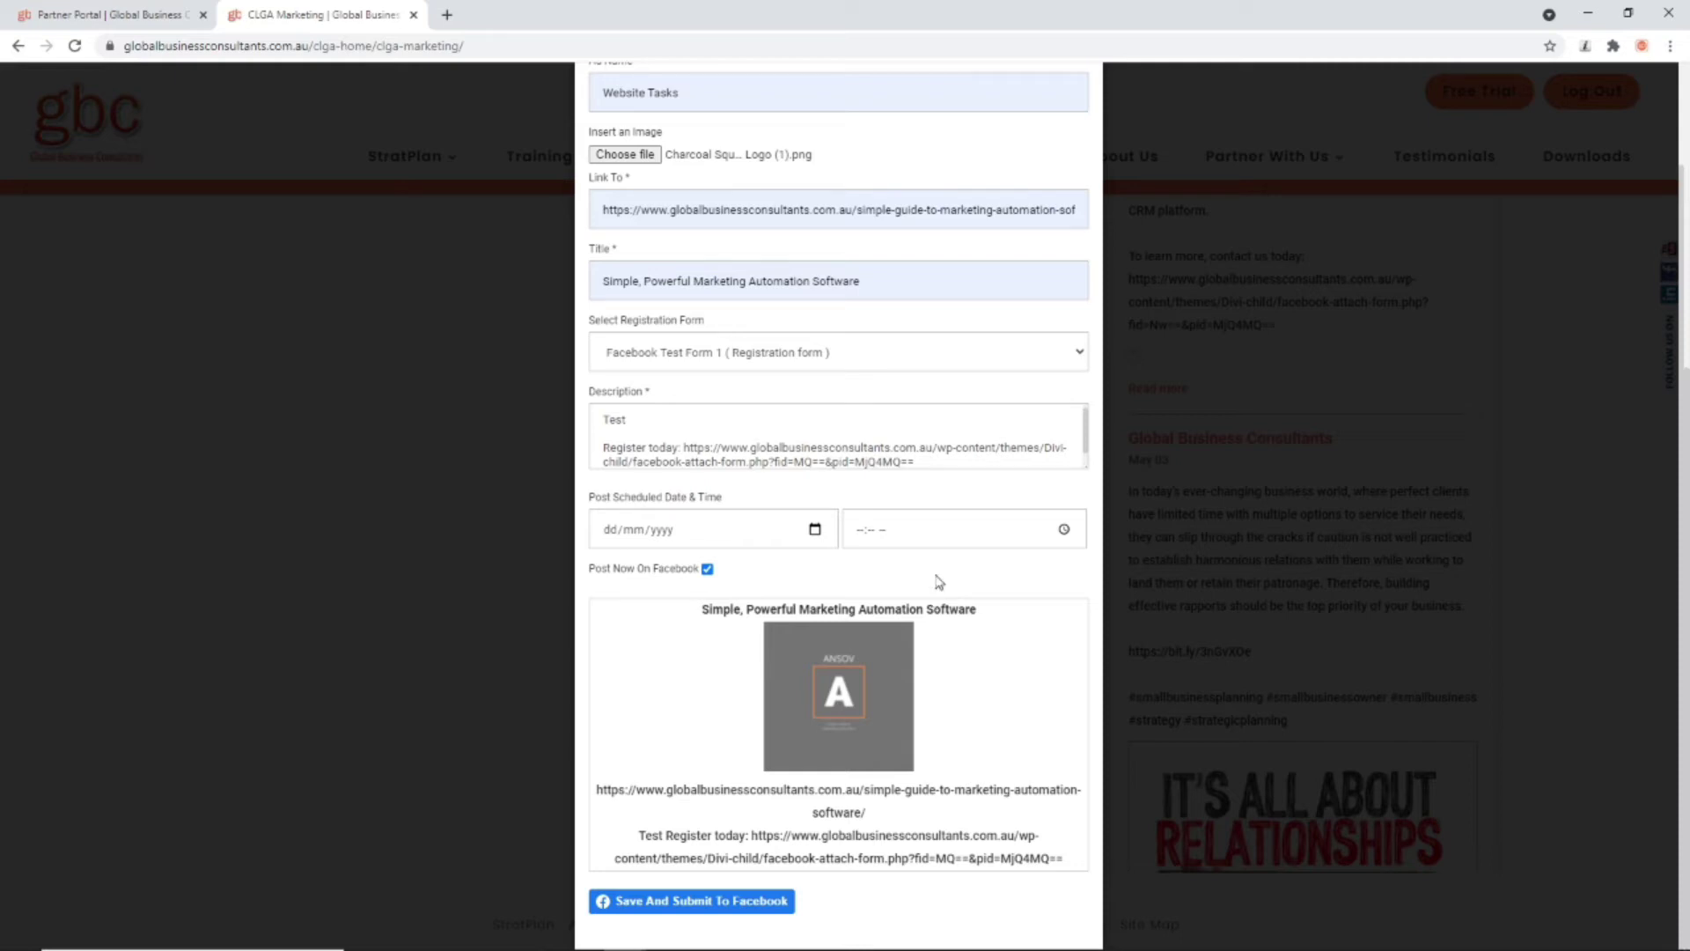
{"action": "left_click", "coordinate": [814, 529]}
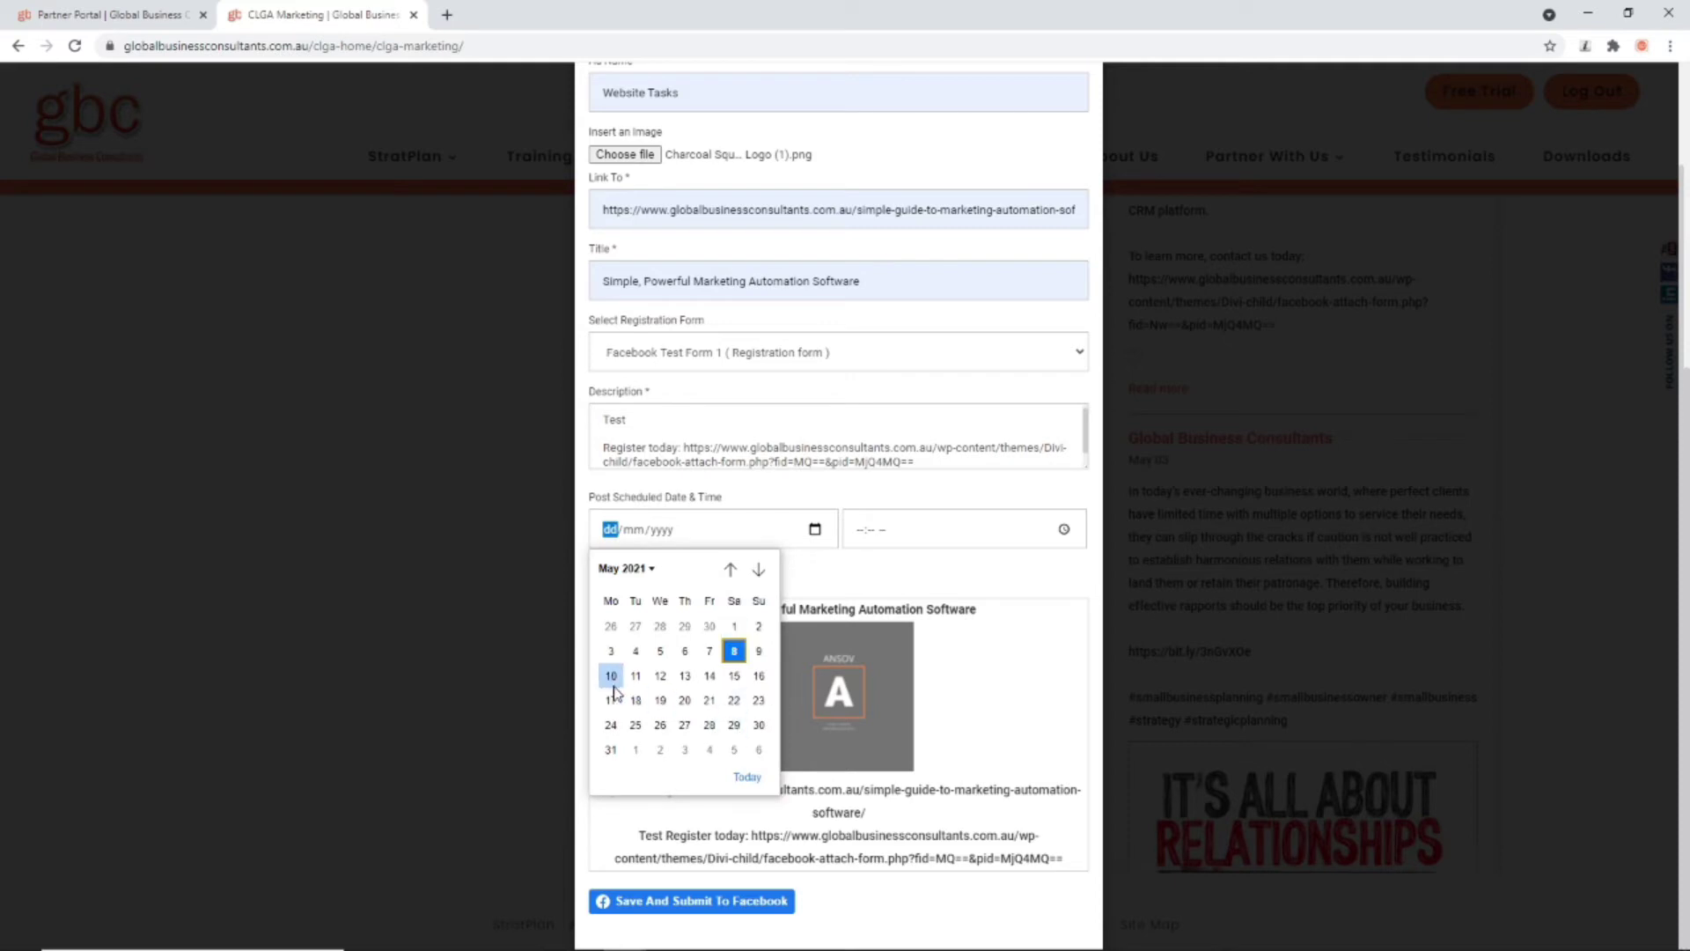
{"action": "left_click", "coordinate": [611, 675]}
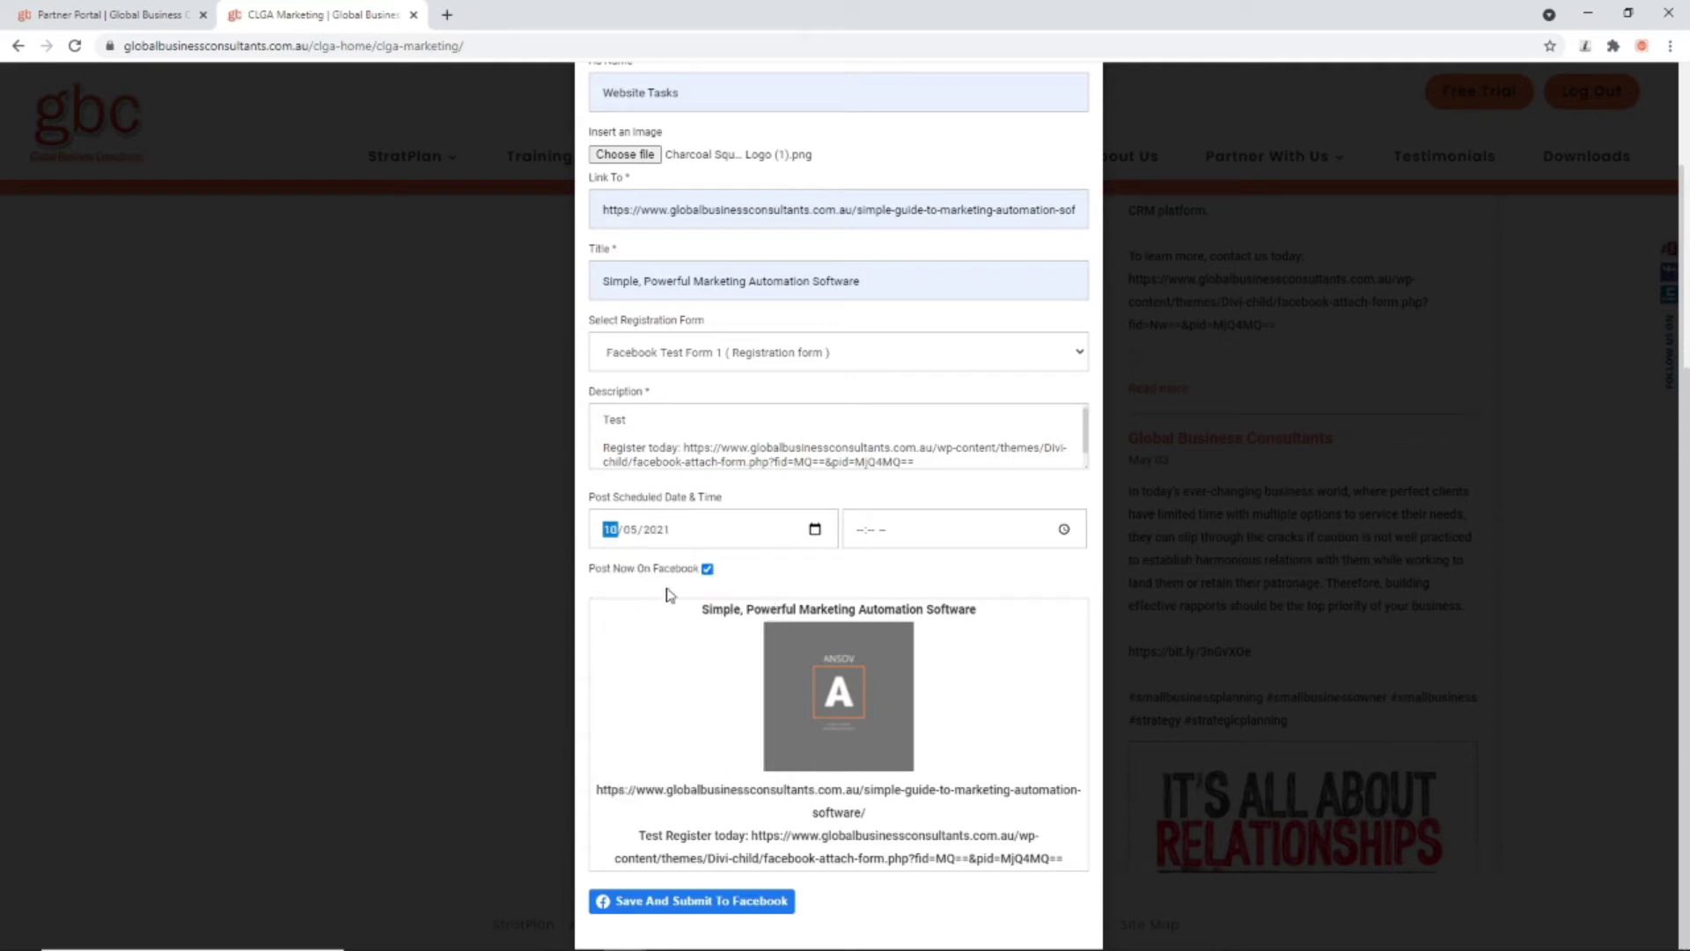
{"action": "left_click", "coordinate": [707, 568]}
{"action": "left_click", "coordinate": [1064, 529]}
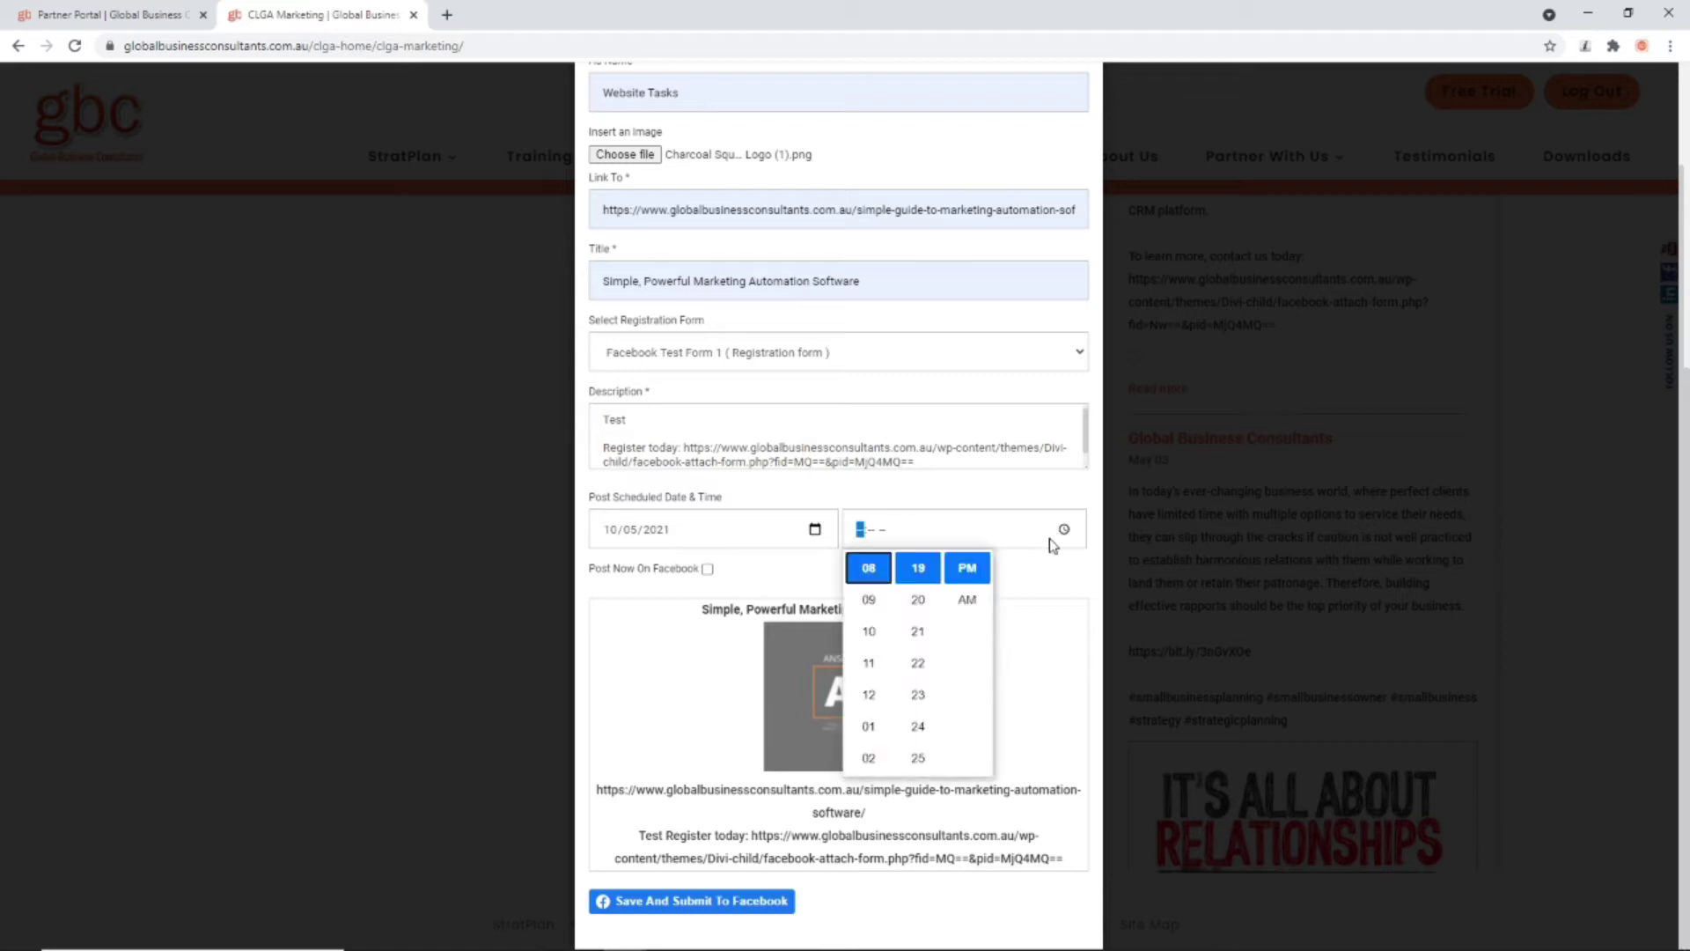
{"action": "left_click", "coordinate": [869, 600]}
{"action": "left_click", "coordinate": [918, 602]}
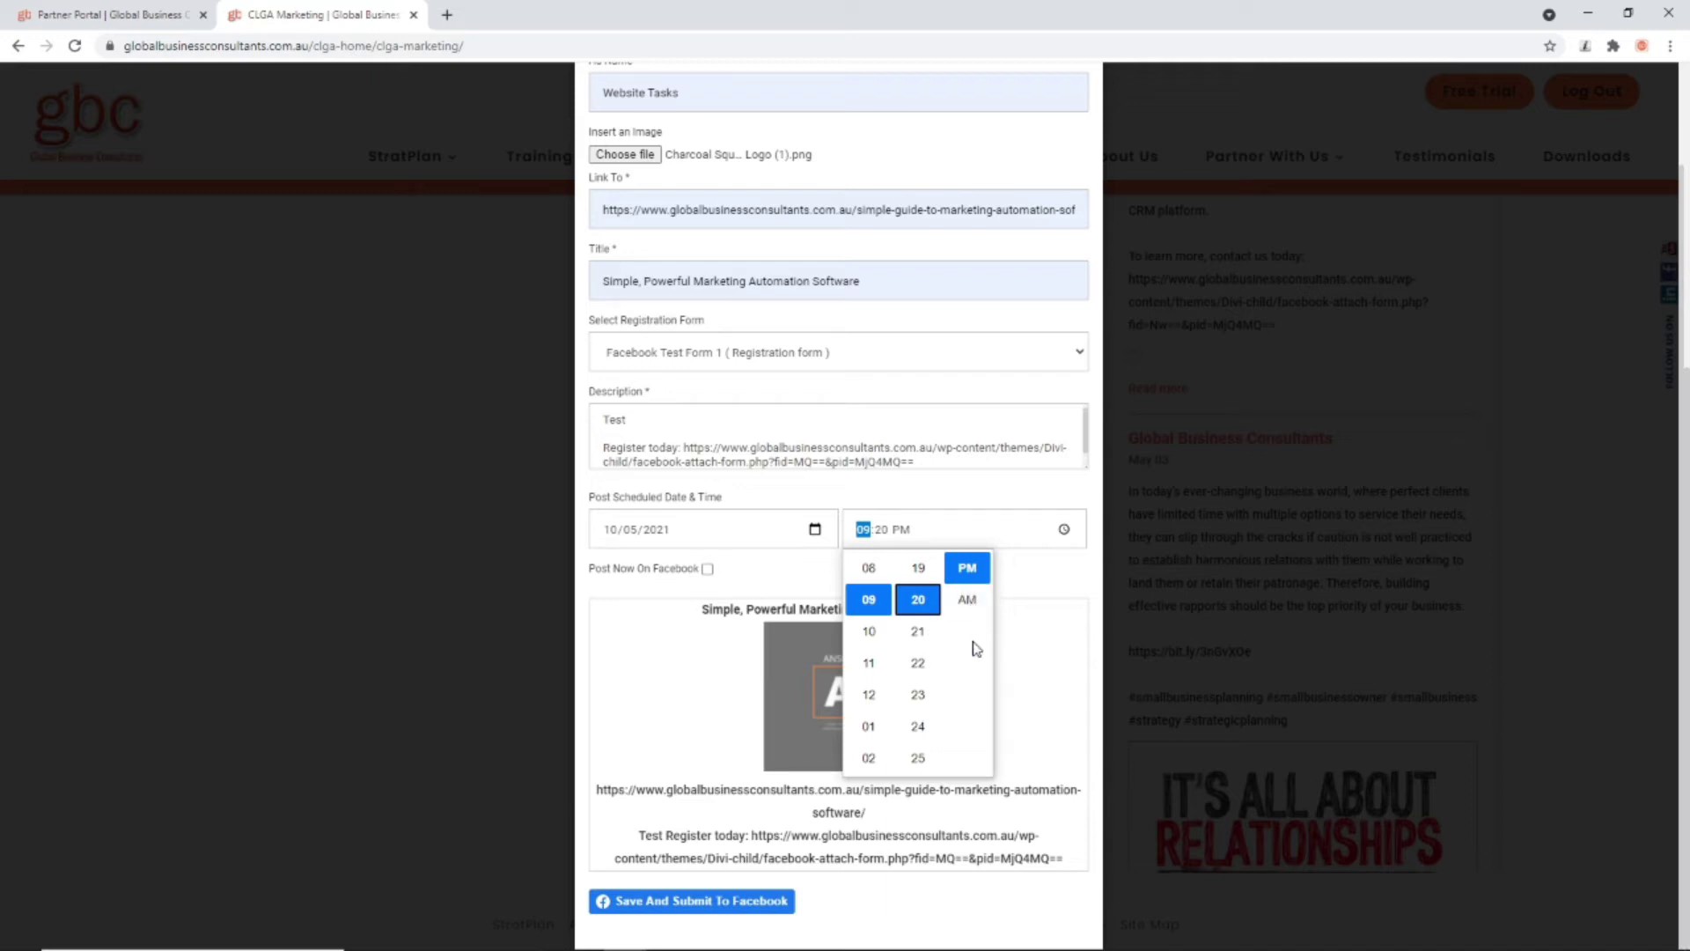
{"action": "left_click", "coordinate": [710, 649]}
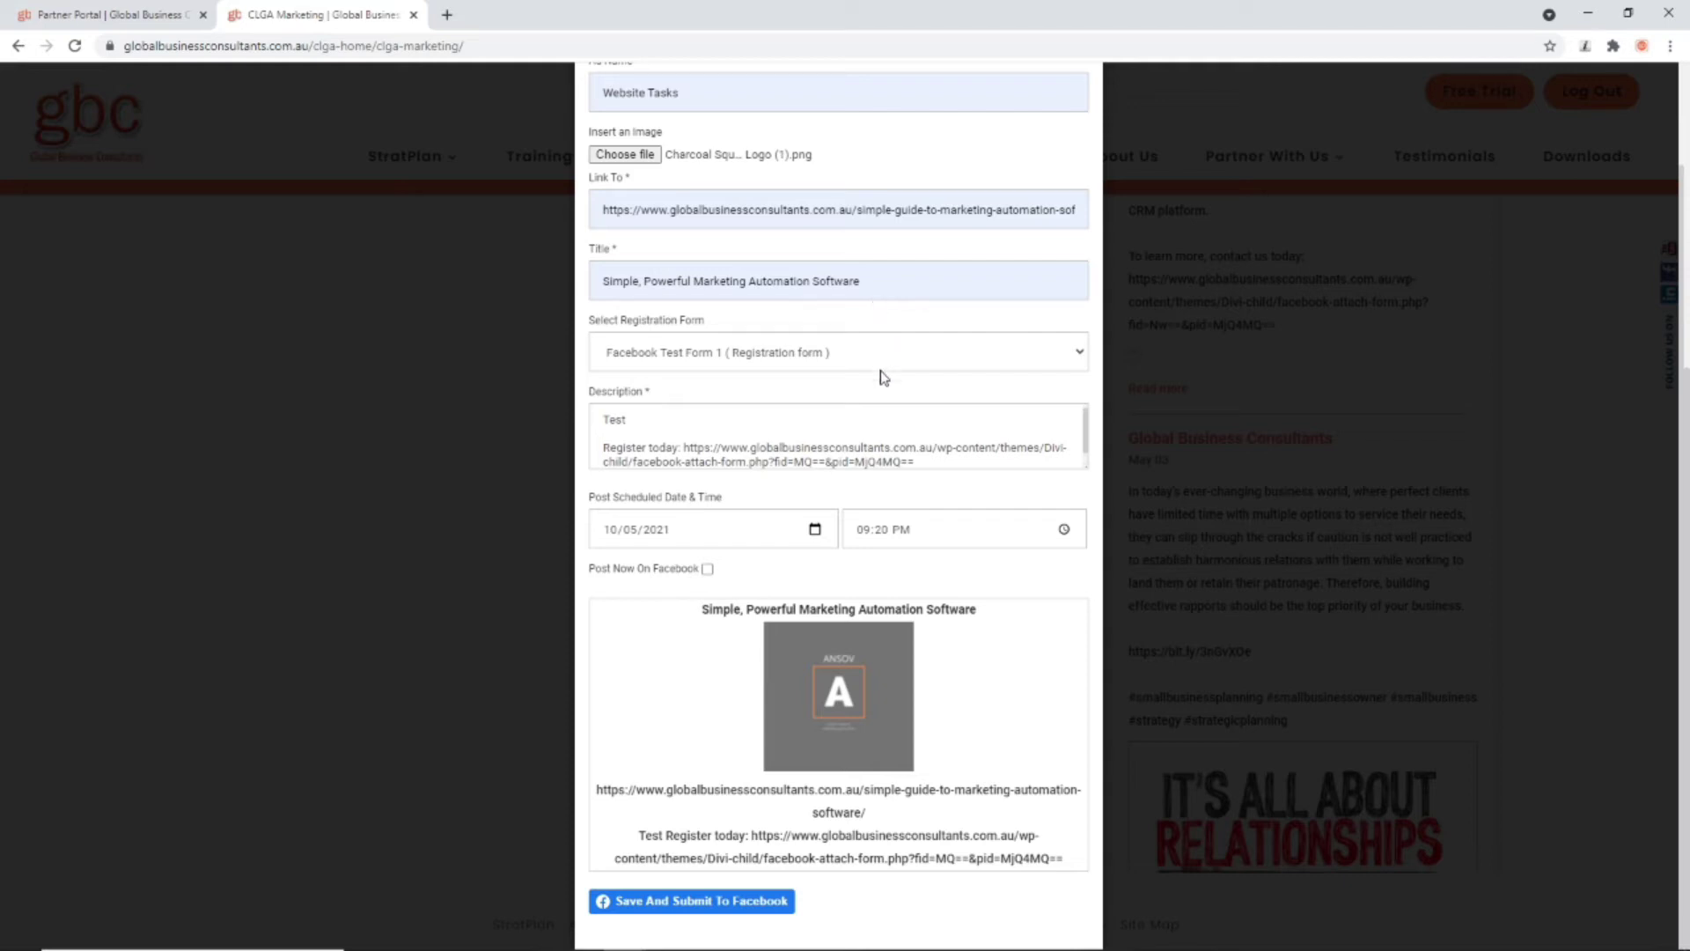
Step: Save and submit Website Tasks via the linked Facebook account to the Global Business Consultants page
{"action": "left_click", "coordinate": [704, 902]}
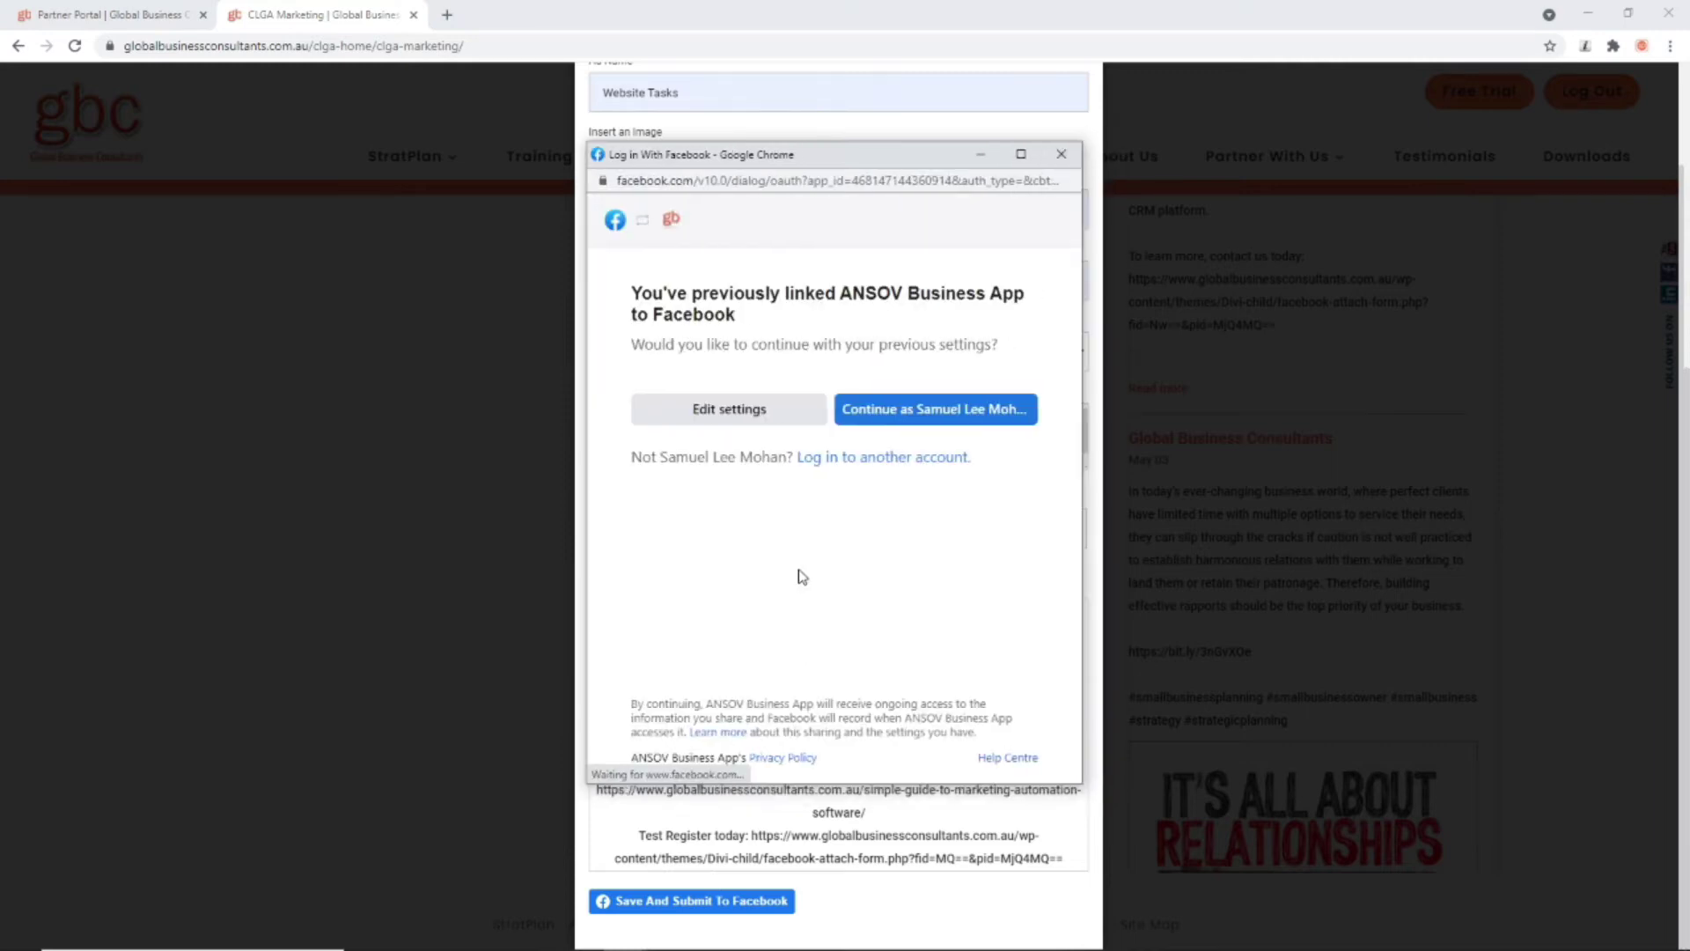
{"action": "left_click", "coordinate": [933, 411]}
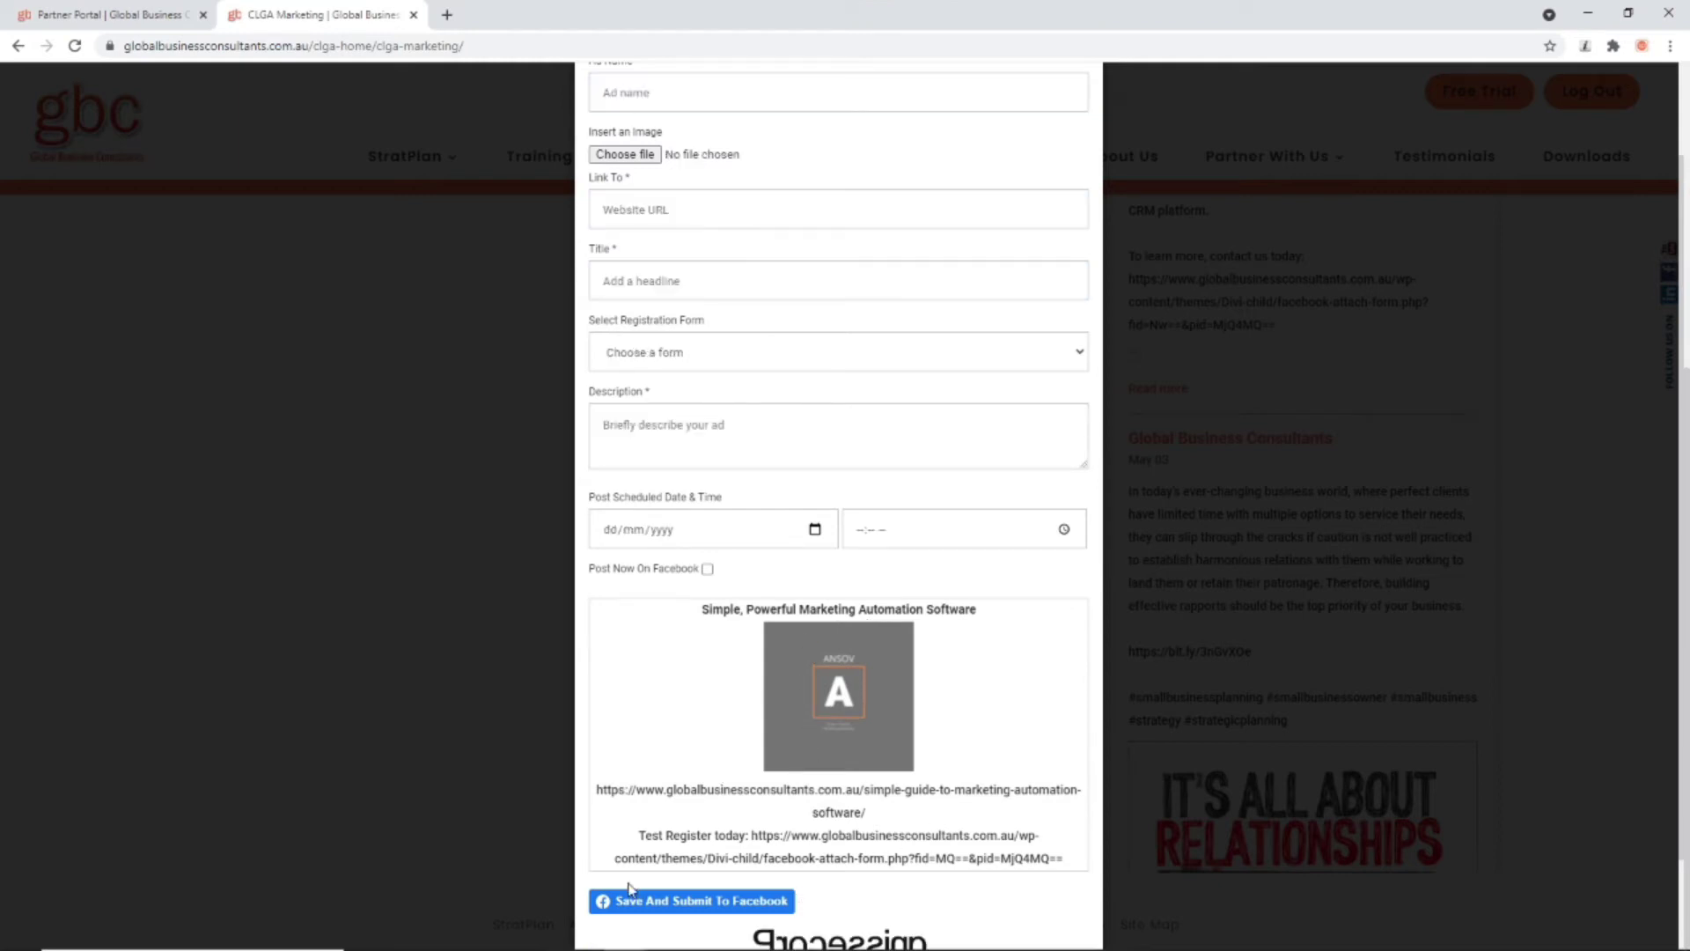
{"action": "scroll", "coordinate": [624, 915], "scroll_direction": "down", "scroll_amount": 1}
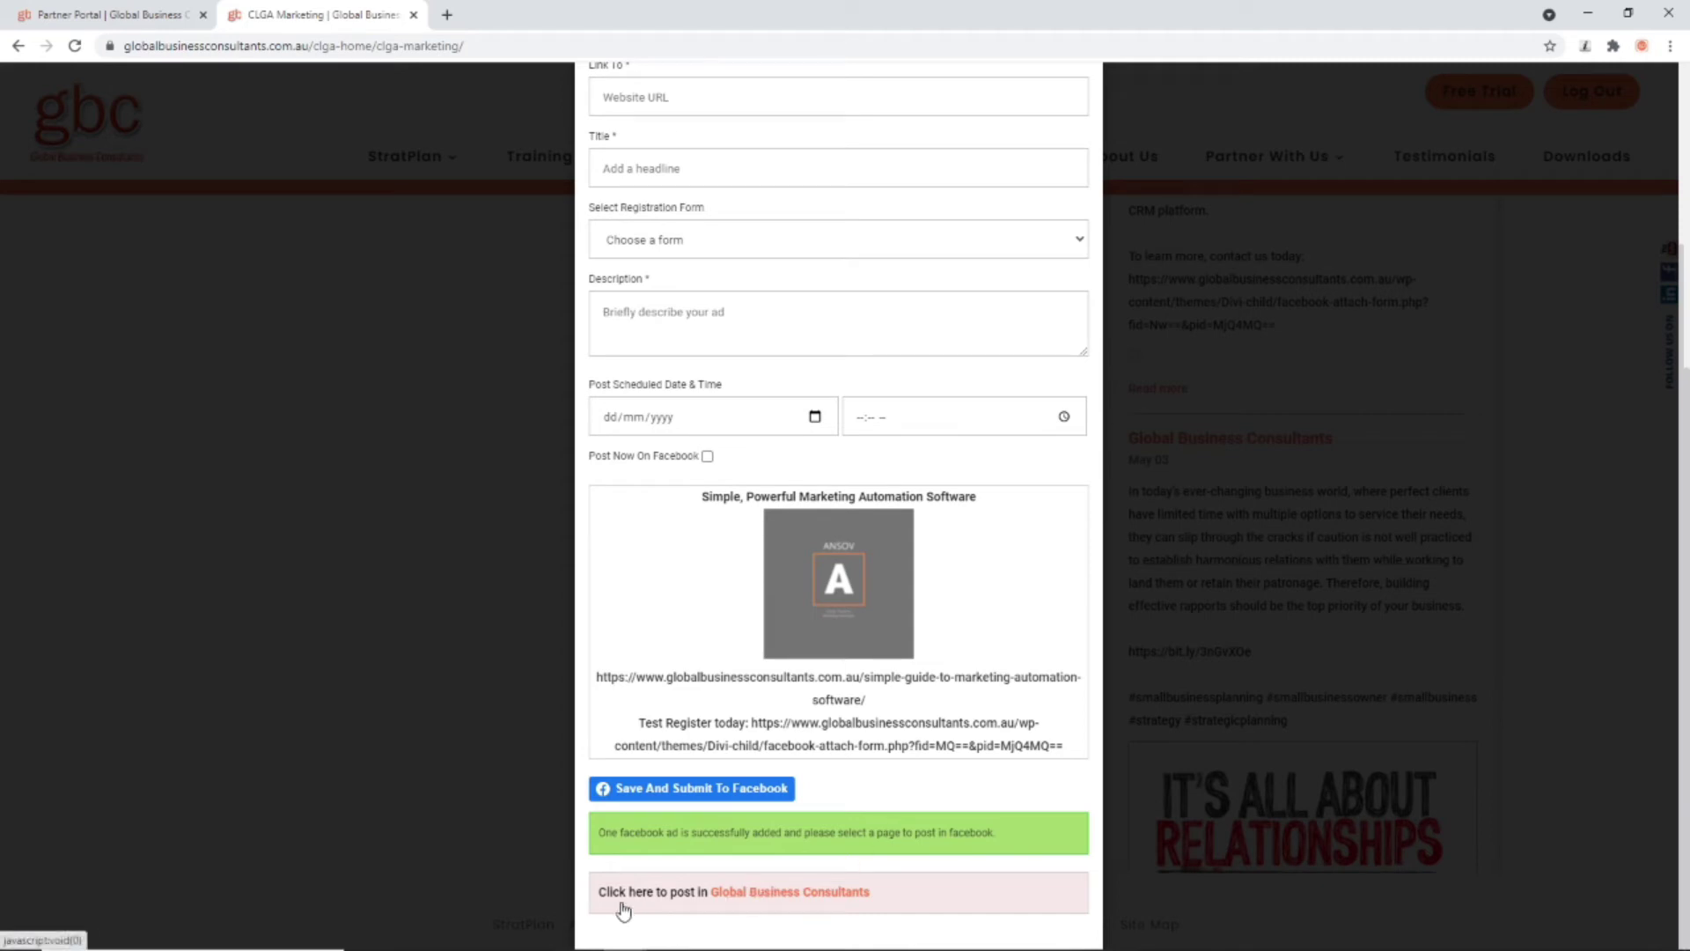
{"action": "left_click", "coordinate": [796, 894]}
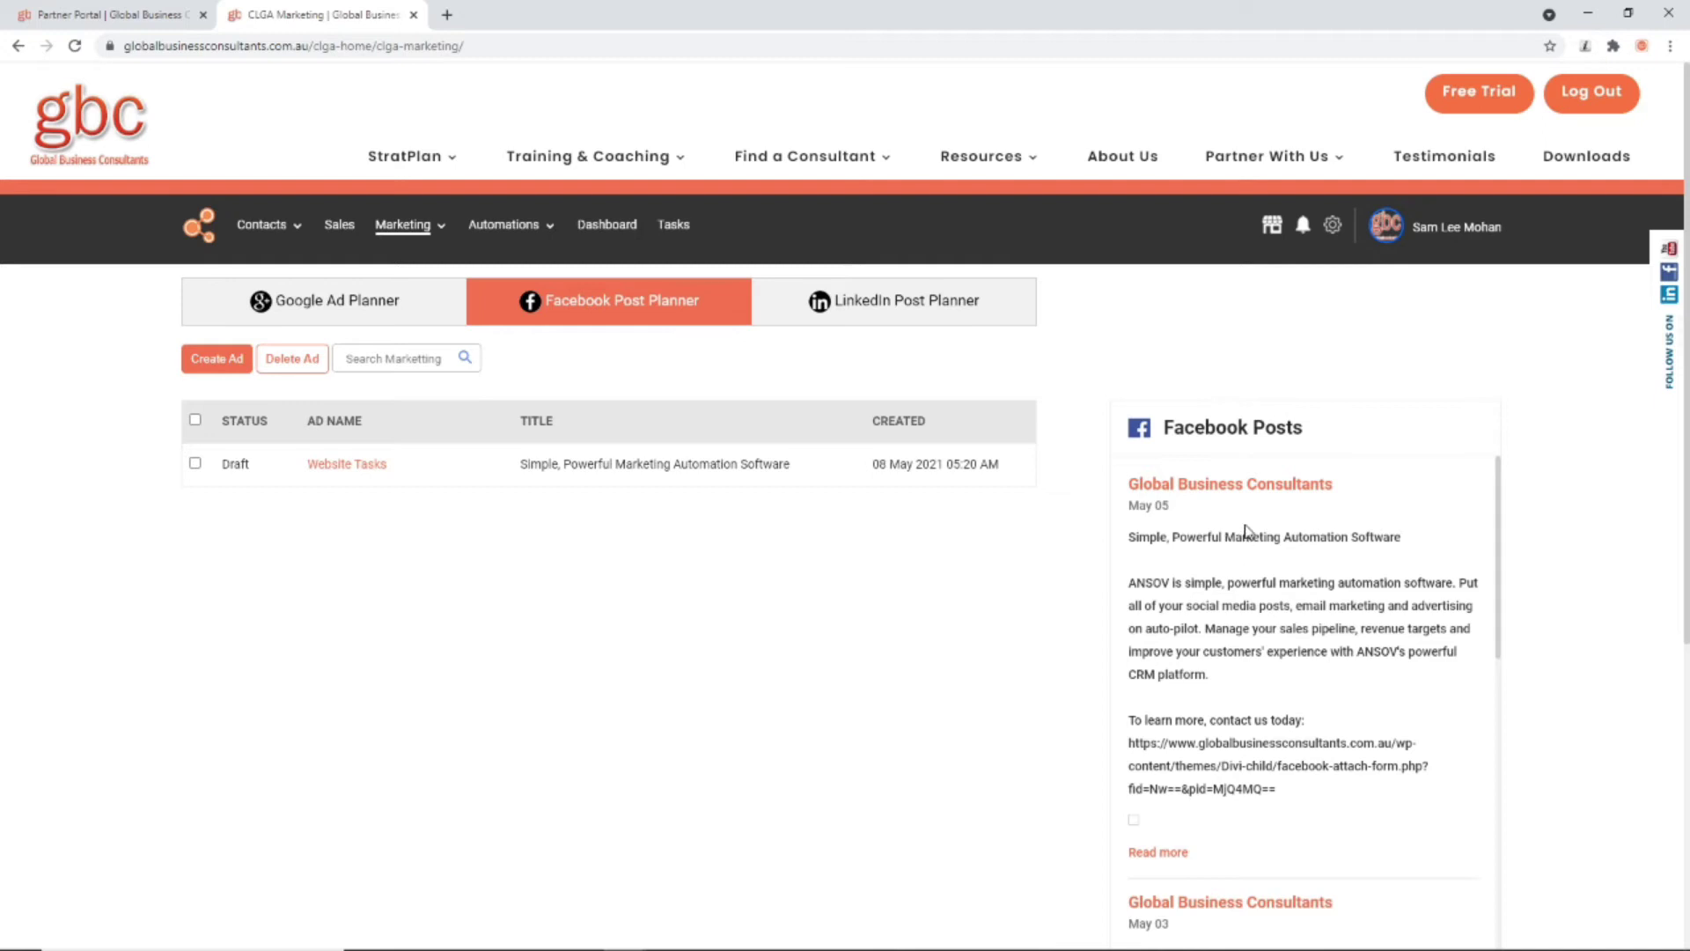
Step: Scroll through the Facebook Posts feed to review the latest posts
{"action": "scroll", "coordinate": [1257, 581], "scroll_direction": "down", "scroll_amount": 10}
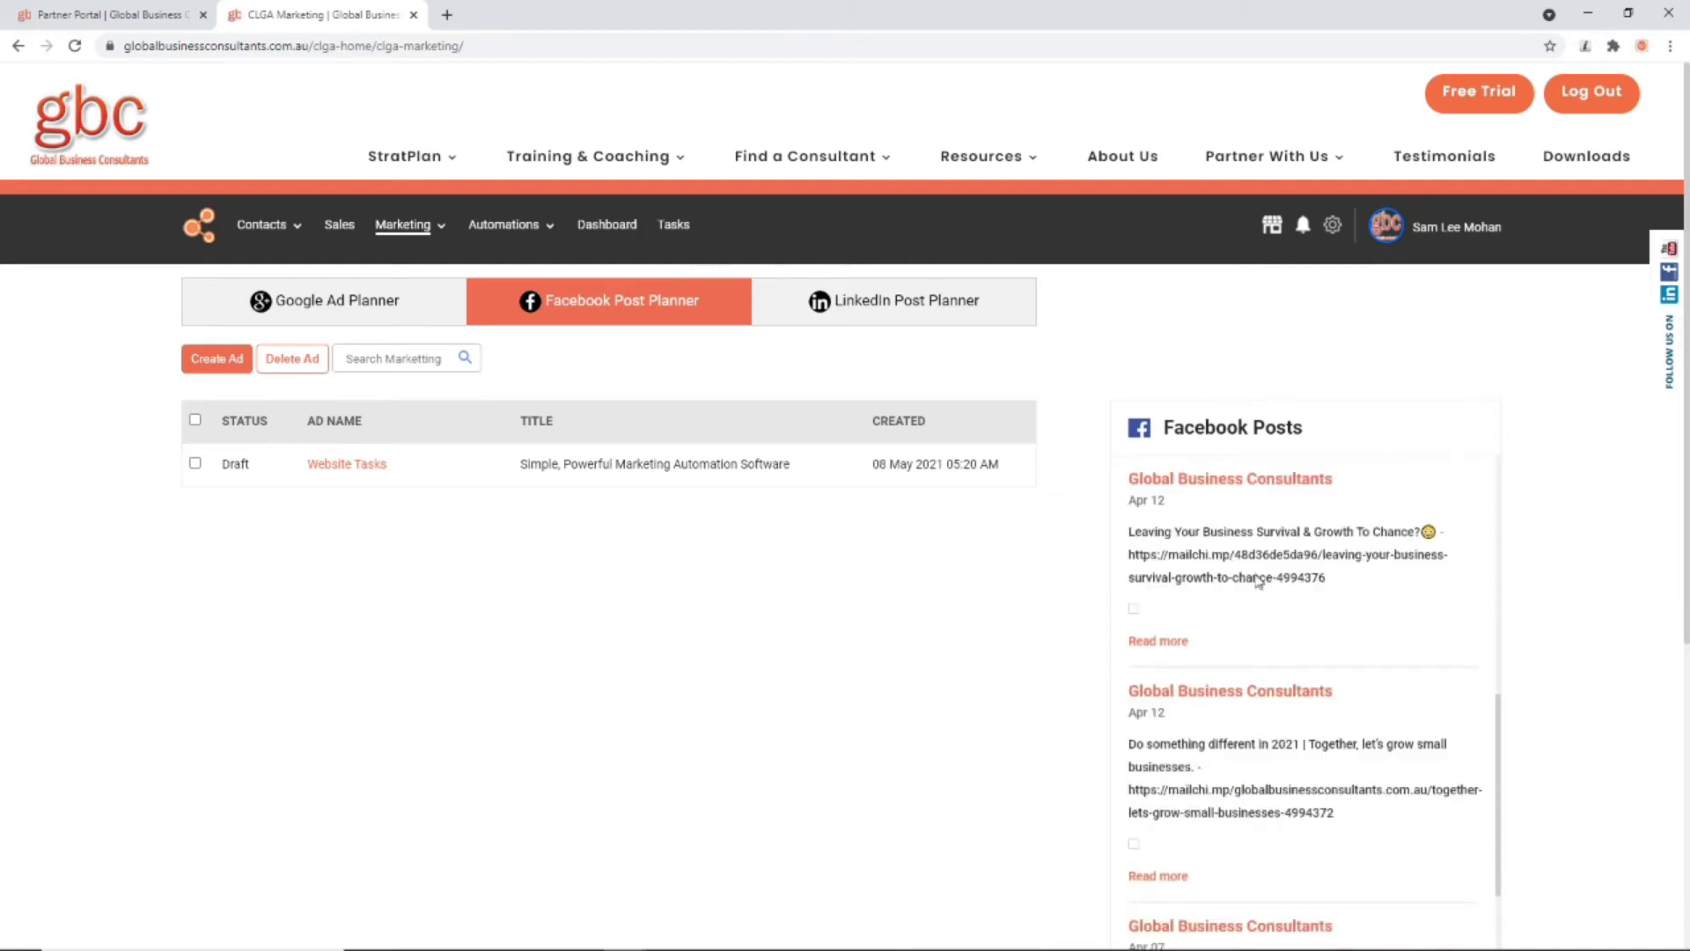
{"action": "scroll", "coordinate": [1257, 576], "scroll_direction": "down", "scroll_amount": 10}
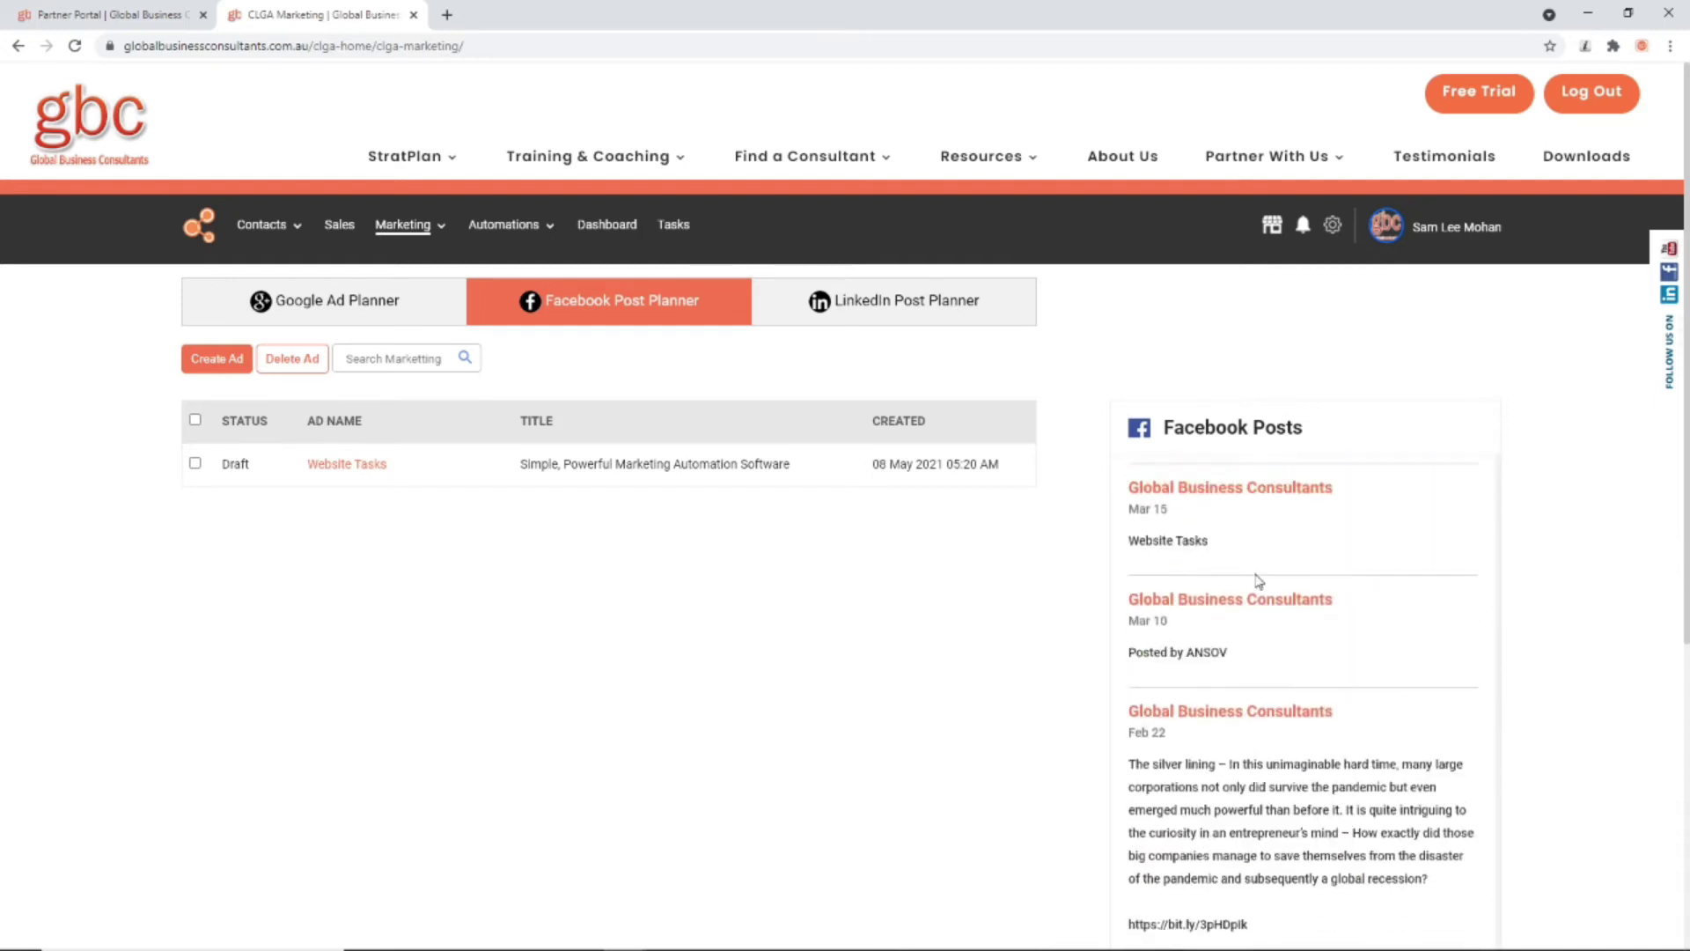
{"action": "scroll", "coordinate": [1257, 576], "scroll_direction": "up", "scroll_amount": 20}
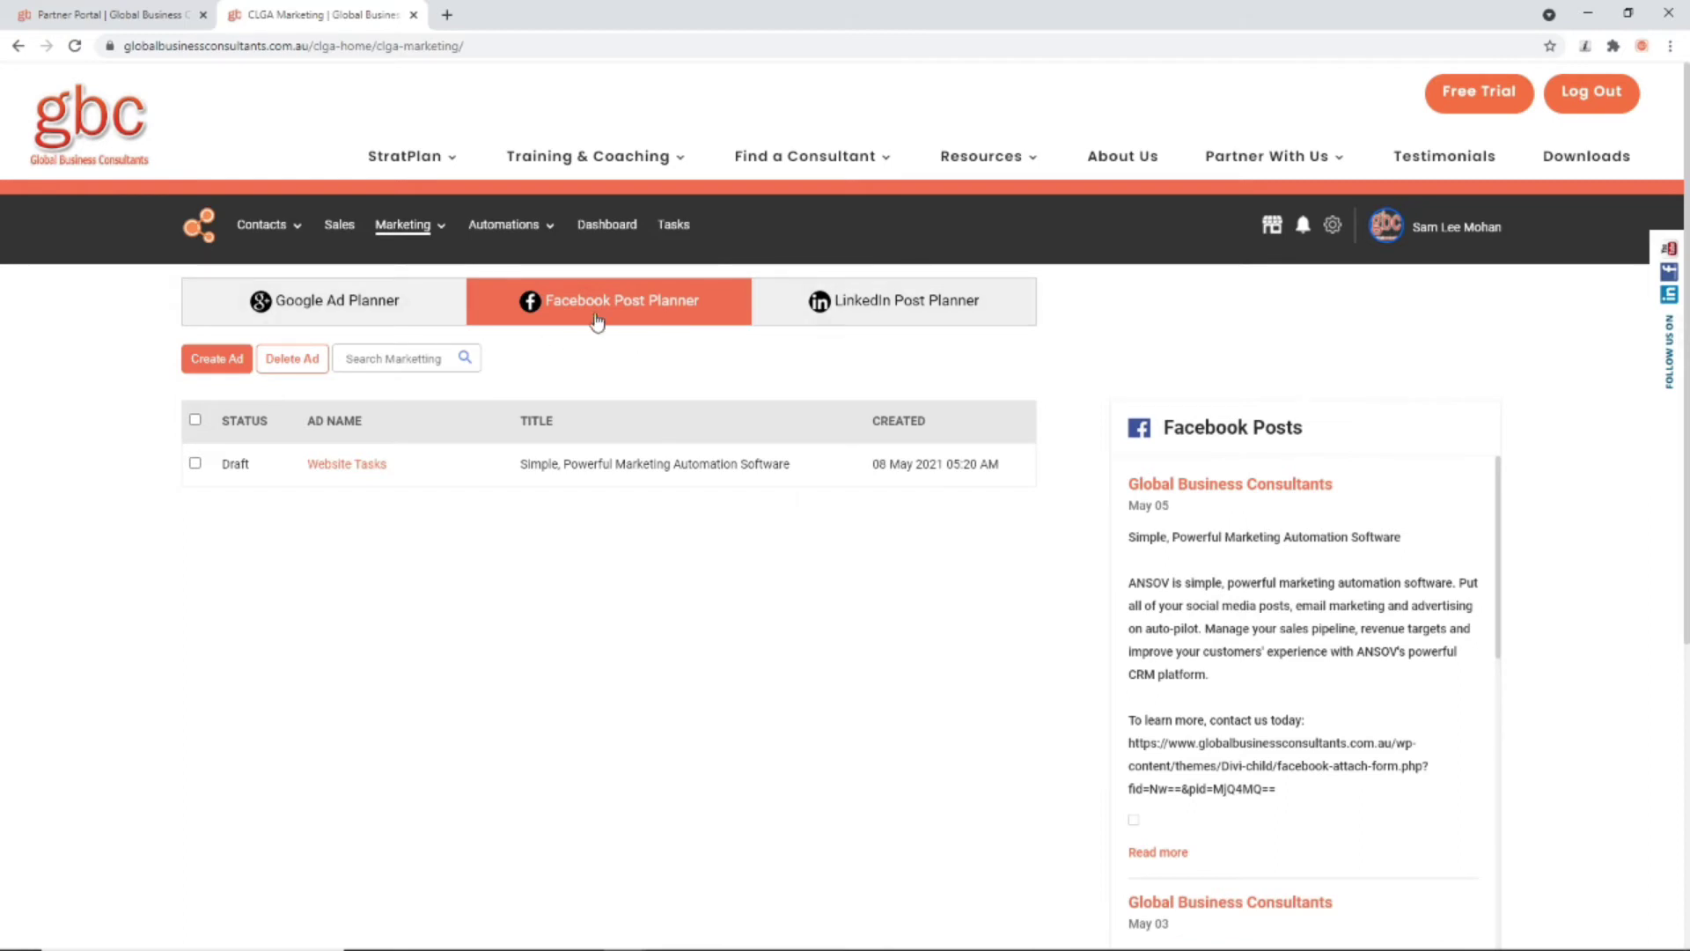
Step: Open the LinkedIn Post Planner and sign in with the saved LinkedIn login
{"action": "left_click", "coordinate": [838, 308]}
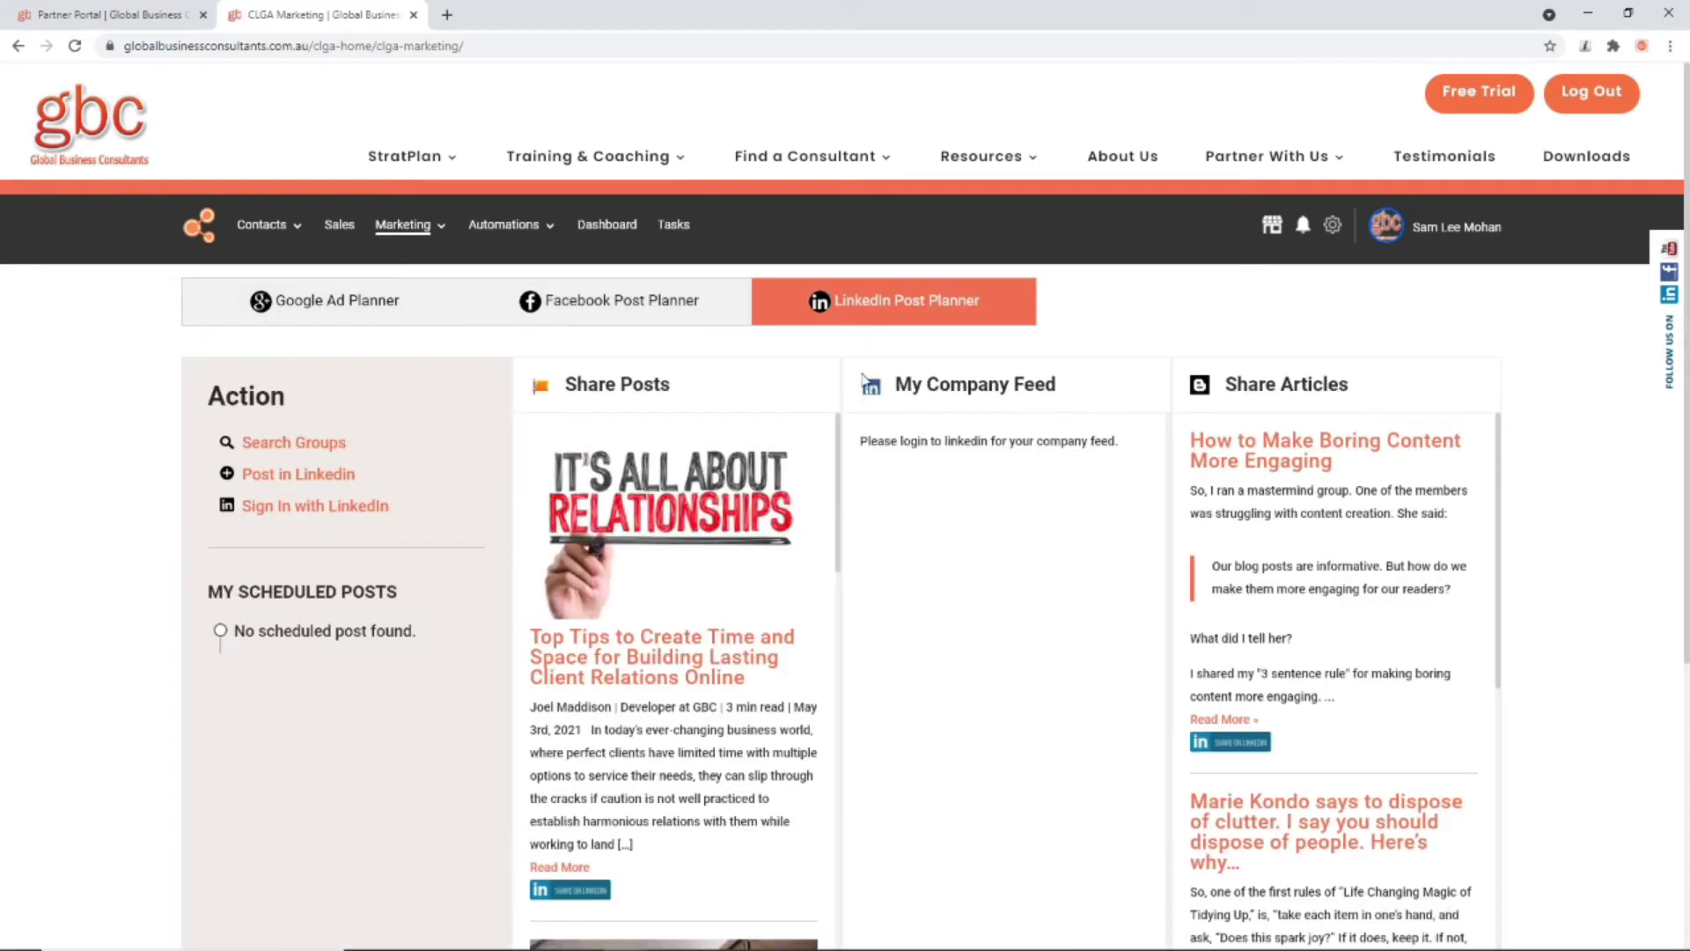
{"action": "left_click", "coordinate": [285, 509]}
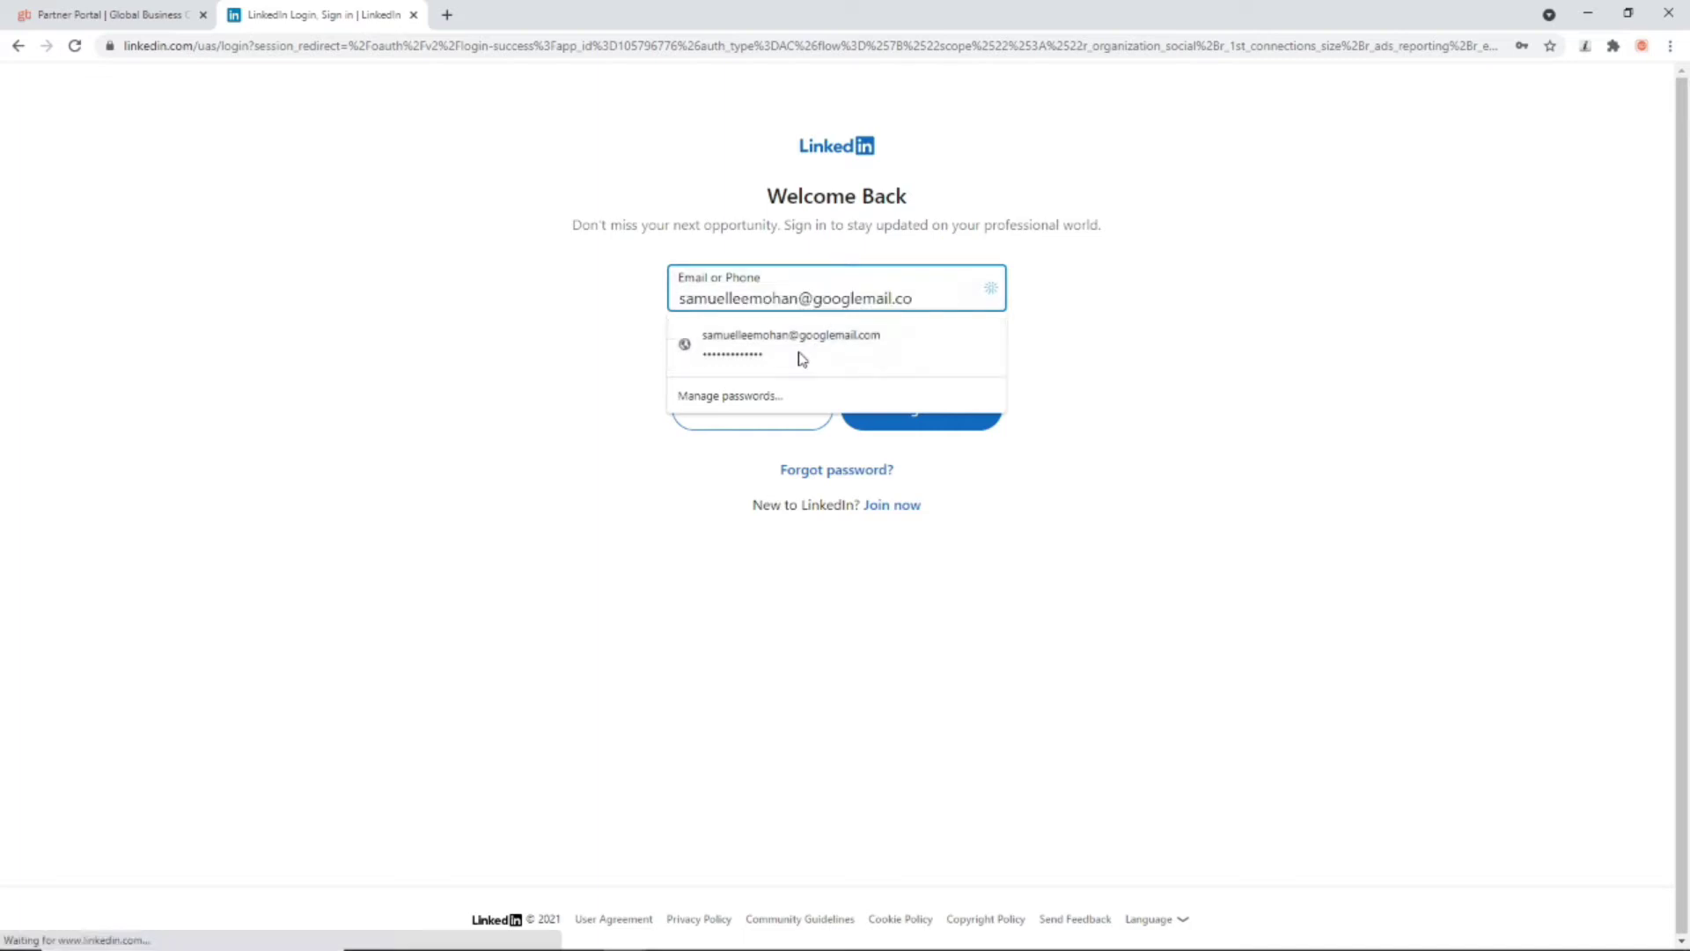
{"action": "left_click", "coordinate": [747, 454]}
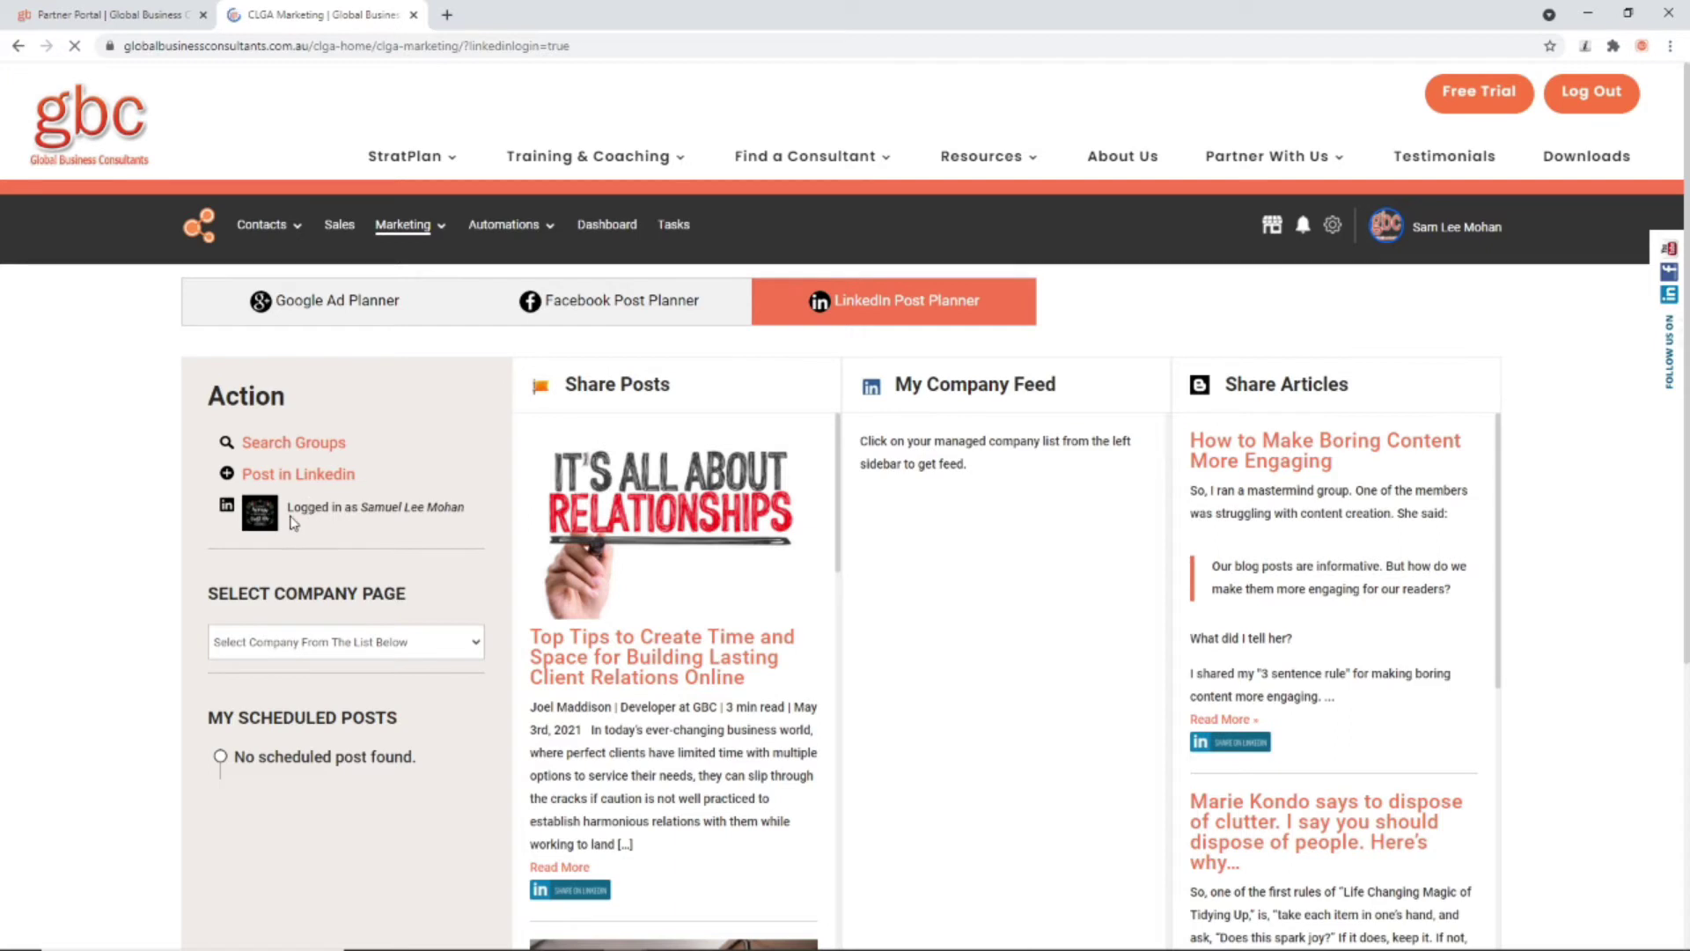
Step: Select Global Business Consultants Limited as the company page and browse its feed
{"action": "left_click", "coordinate": [329, 646]}
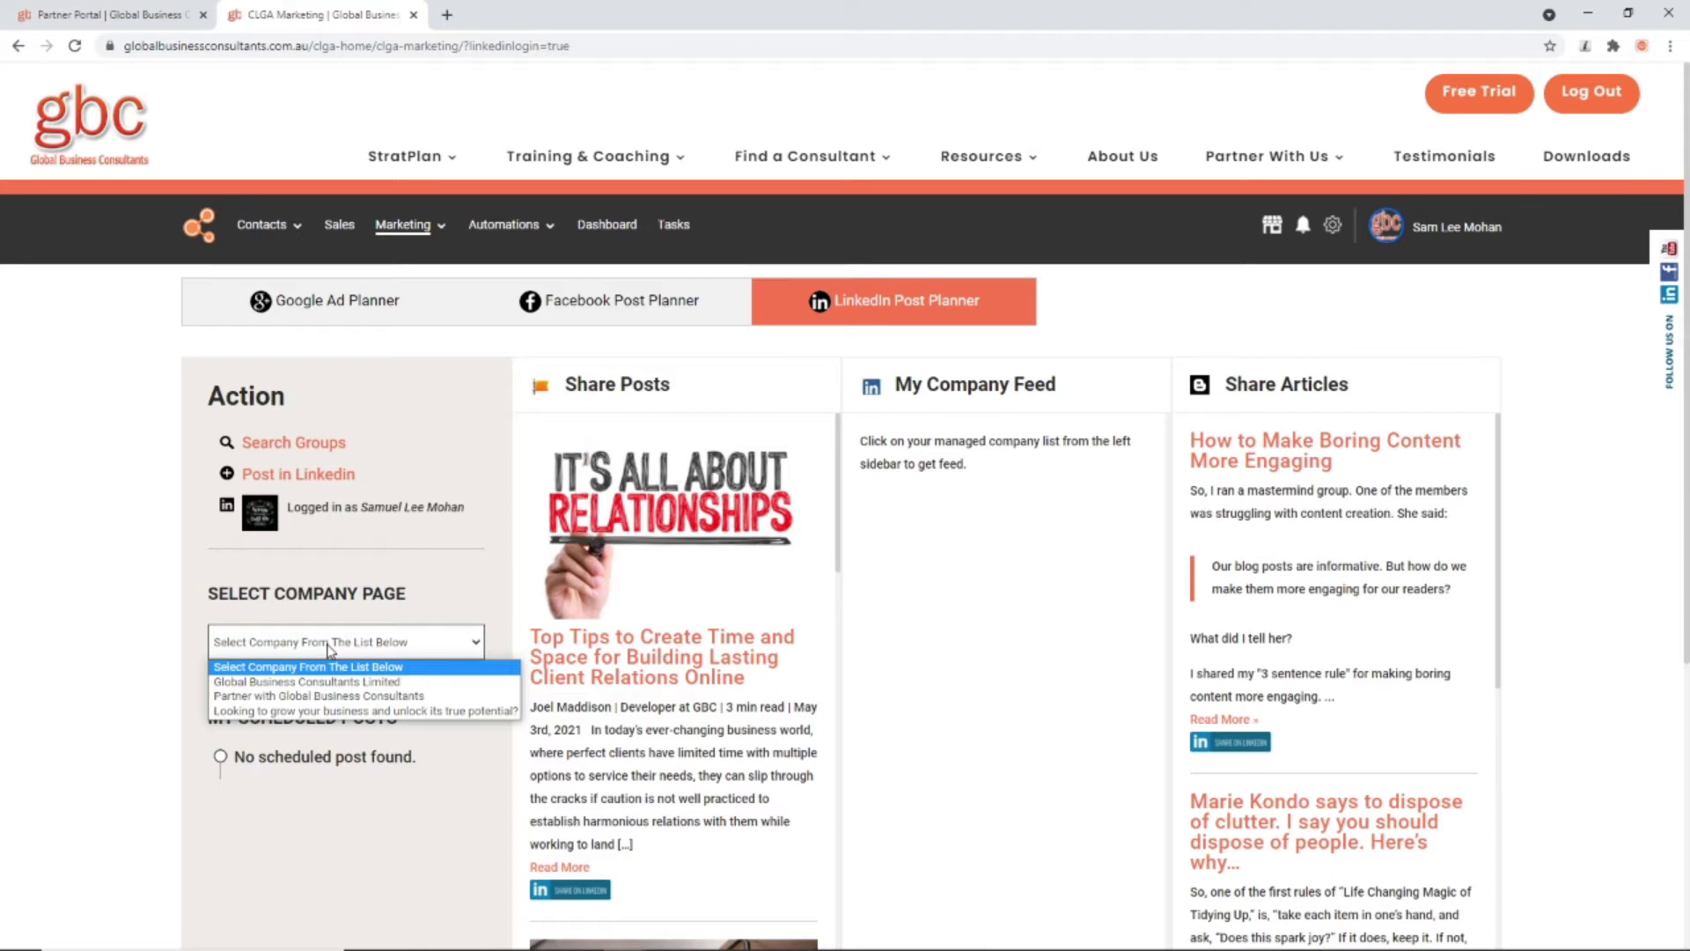
{"action": "left_click", "coordinate": [284, 711]}
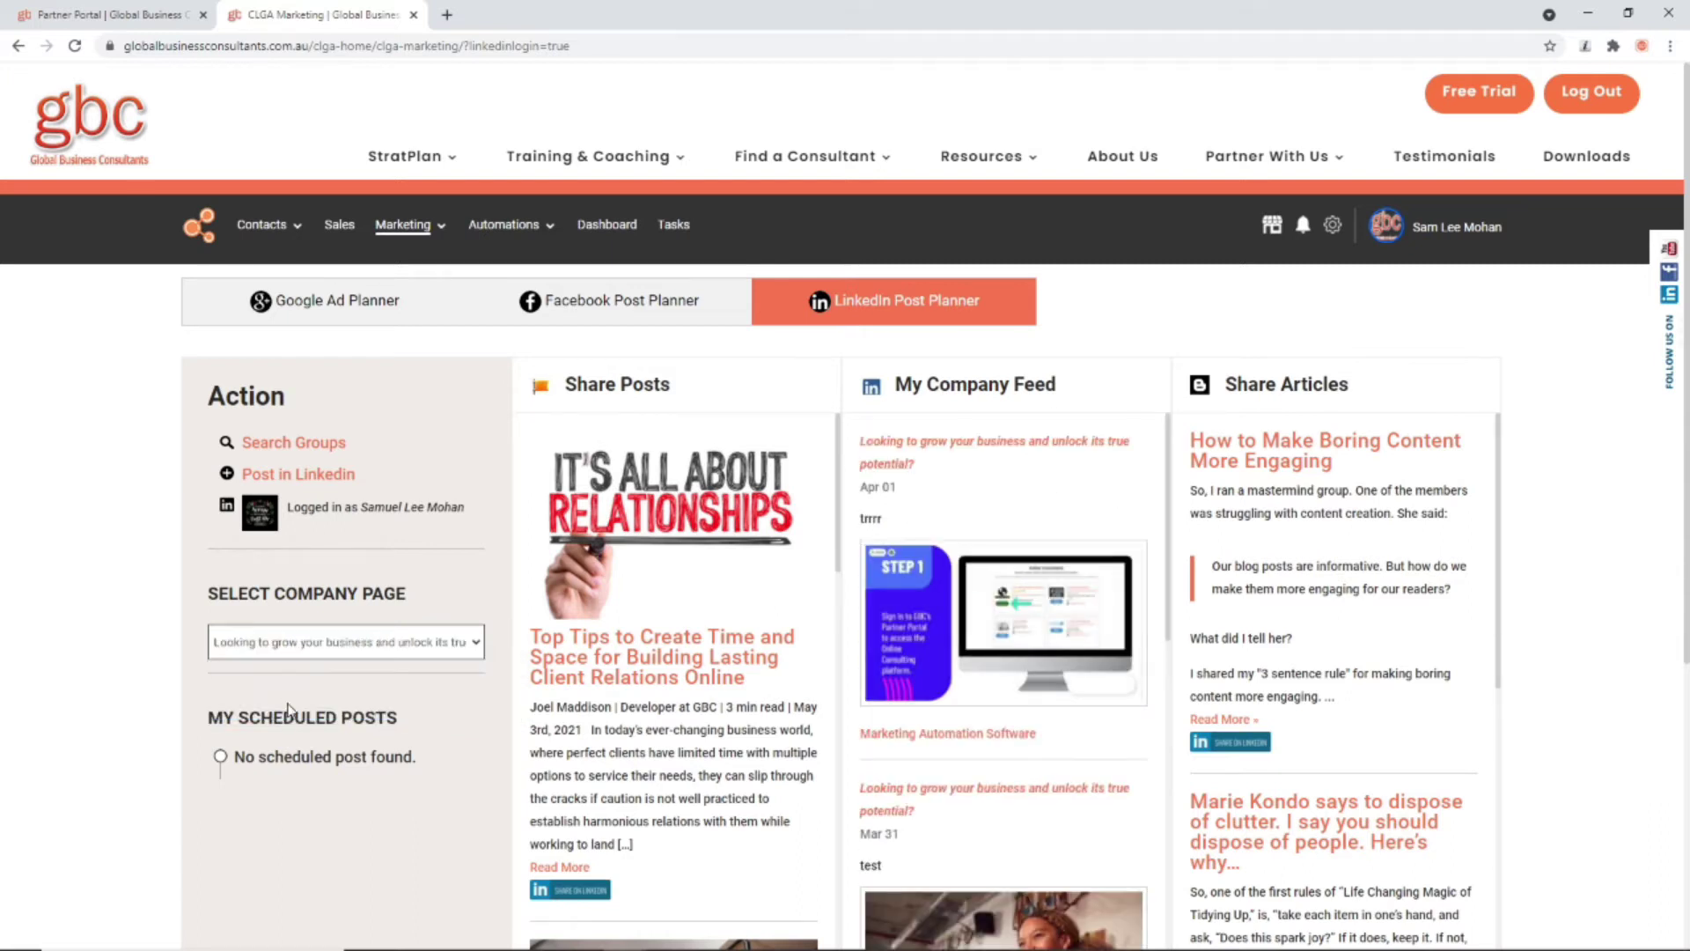
{"action": "left_click", "coordinate": [304, 642]}
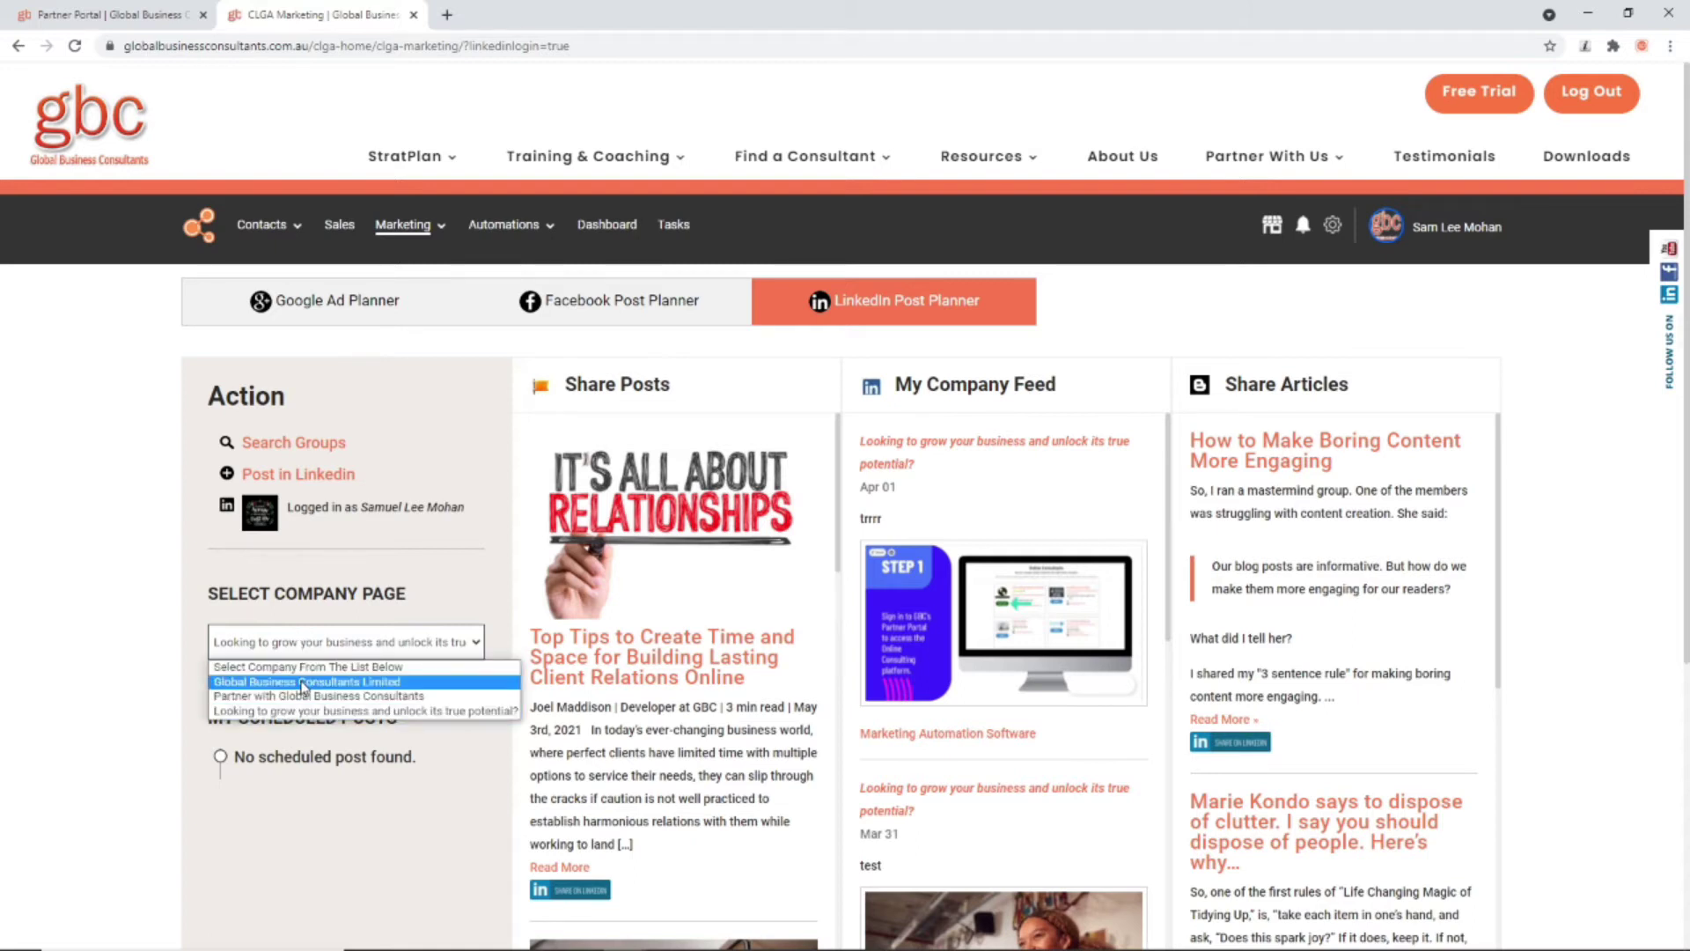
{"action": "left_click", "coordinate": [304, 683]}
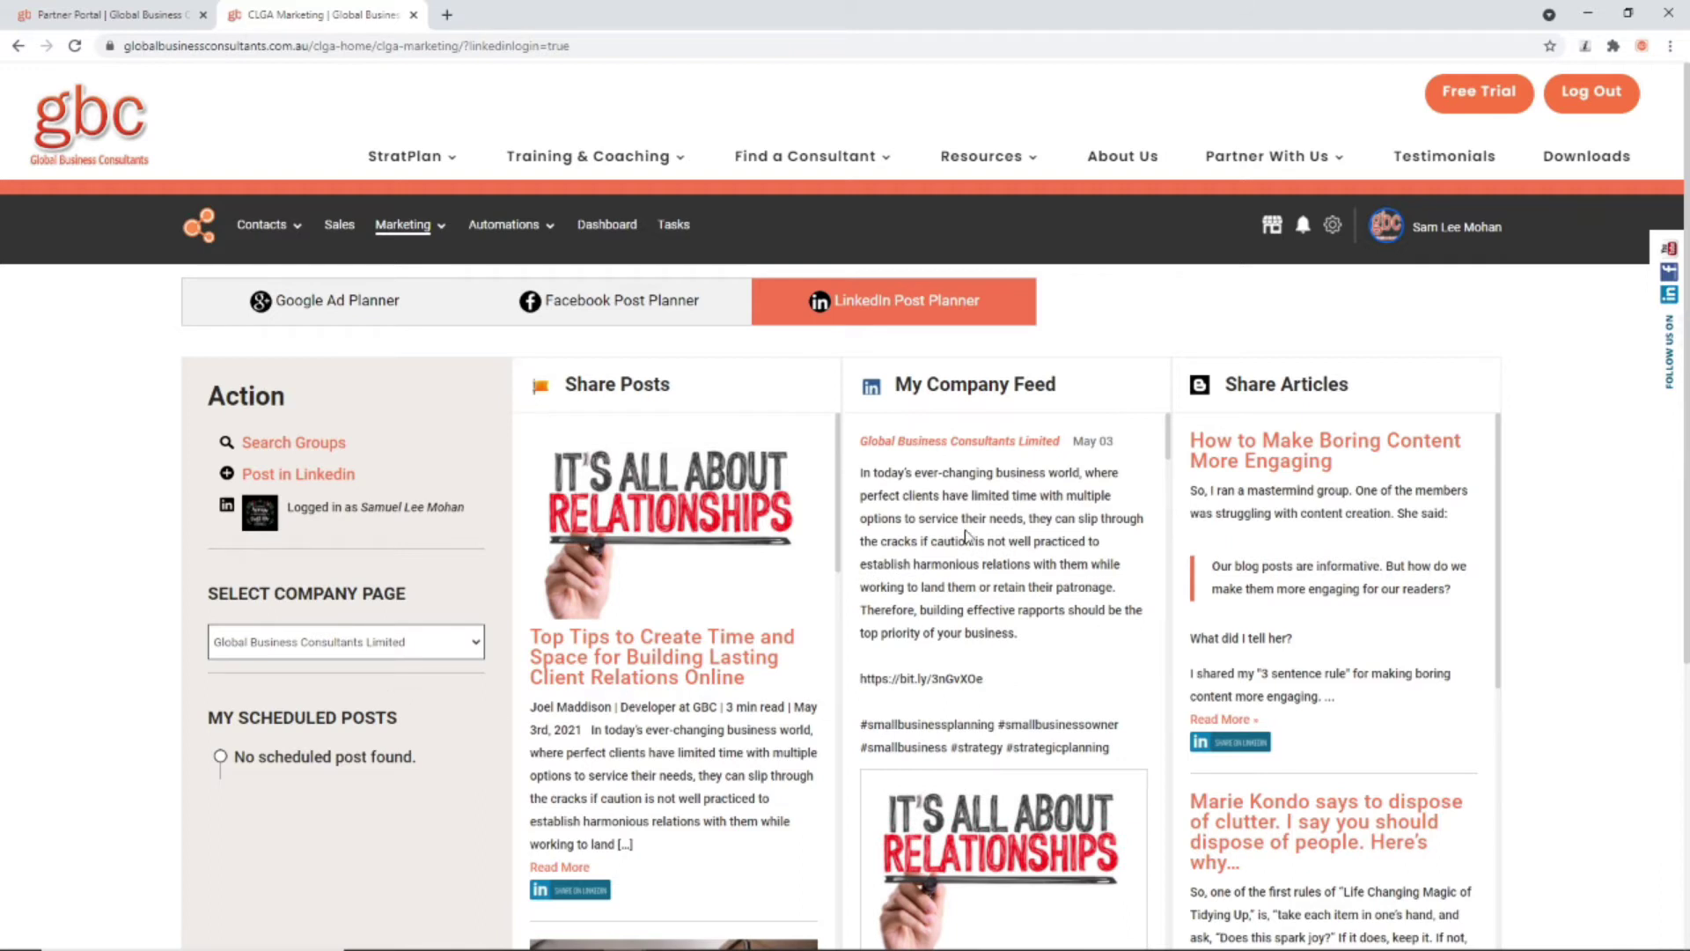
{"action": "scroll", "coordinate": [985, 528], "scroll_direction": "down", "scroll_amount": 5}
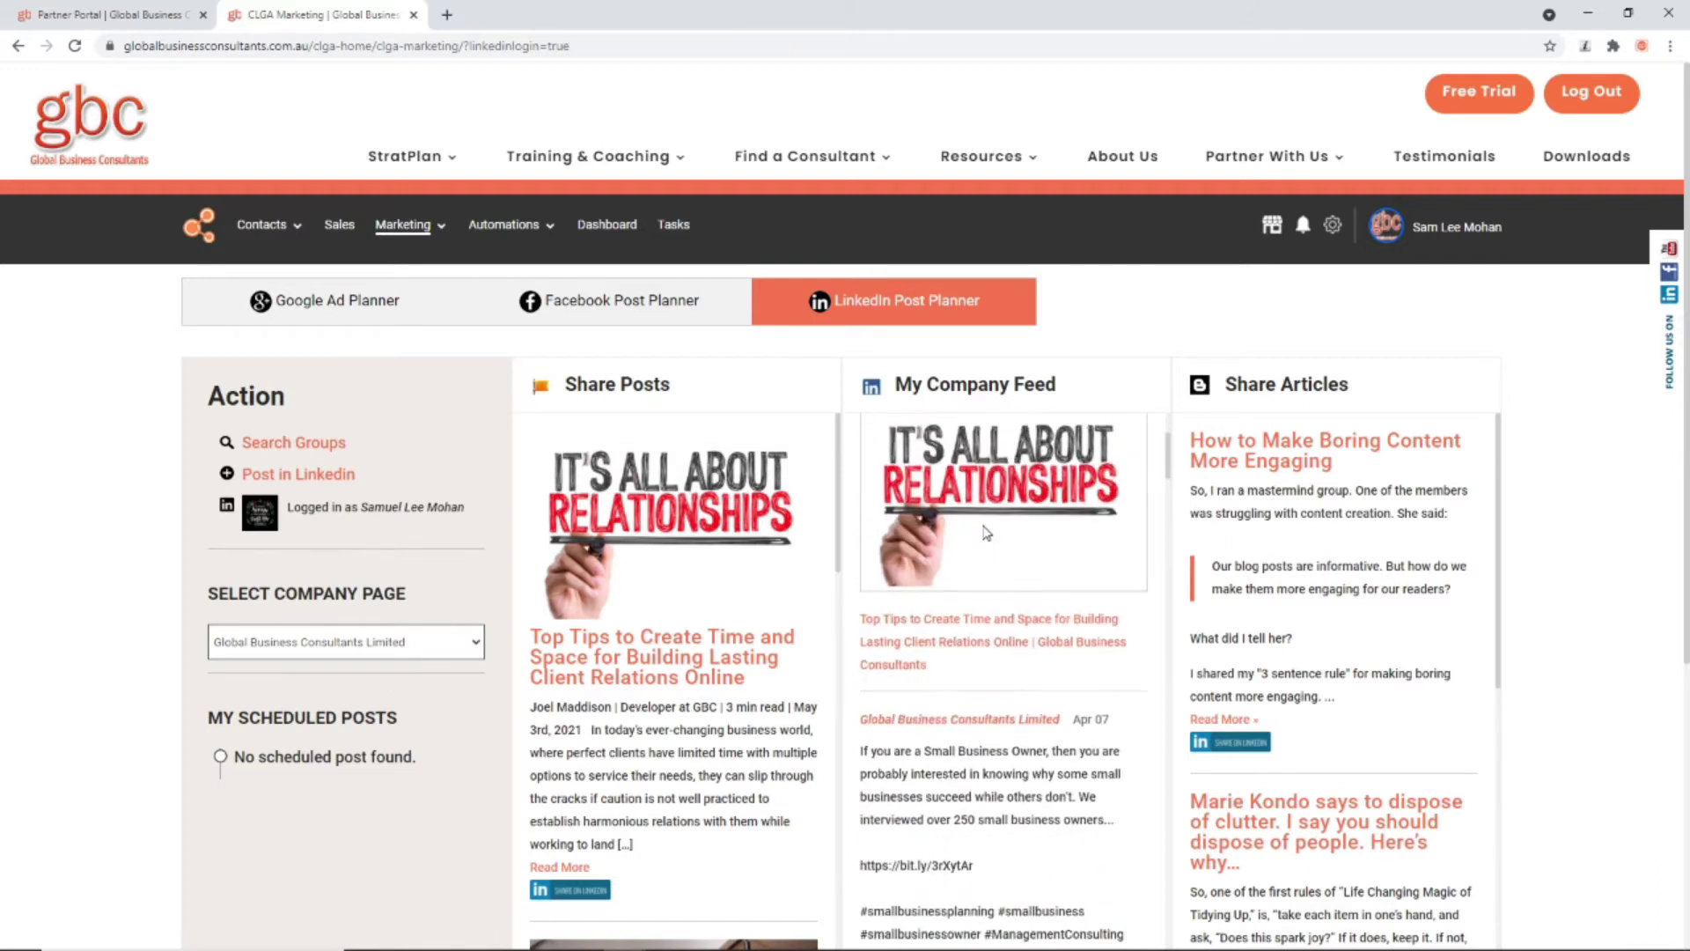
{"action": "scroll", "coordinate": [986, 530], "scroll_direction": "down", "scroll_amount": 15}
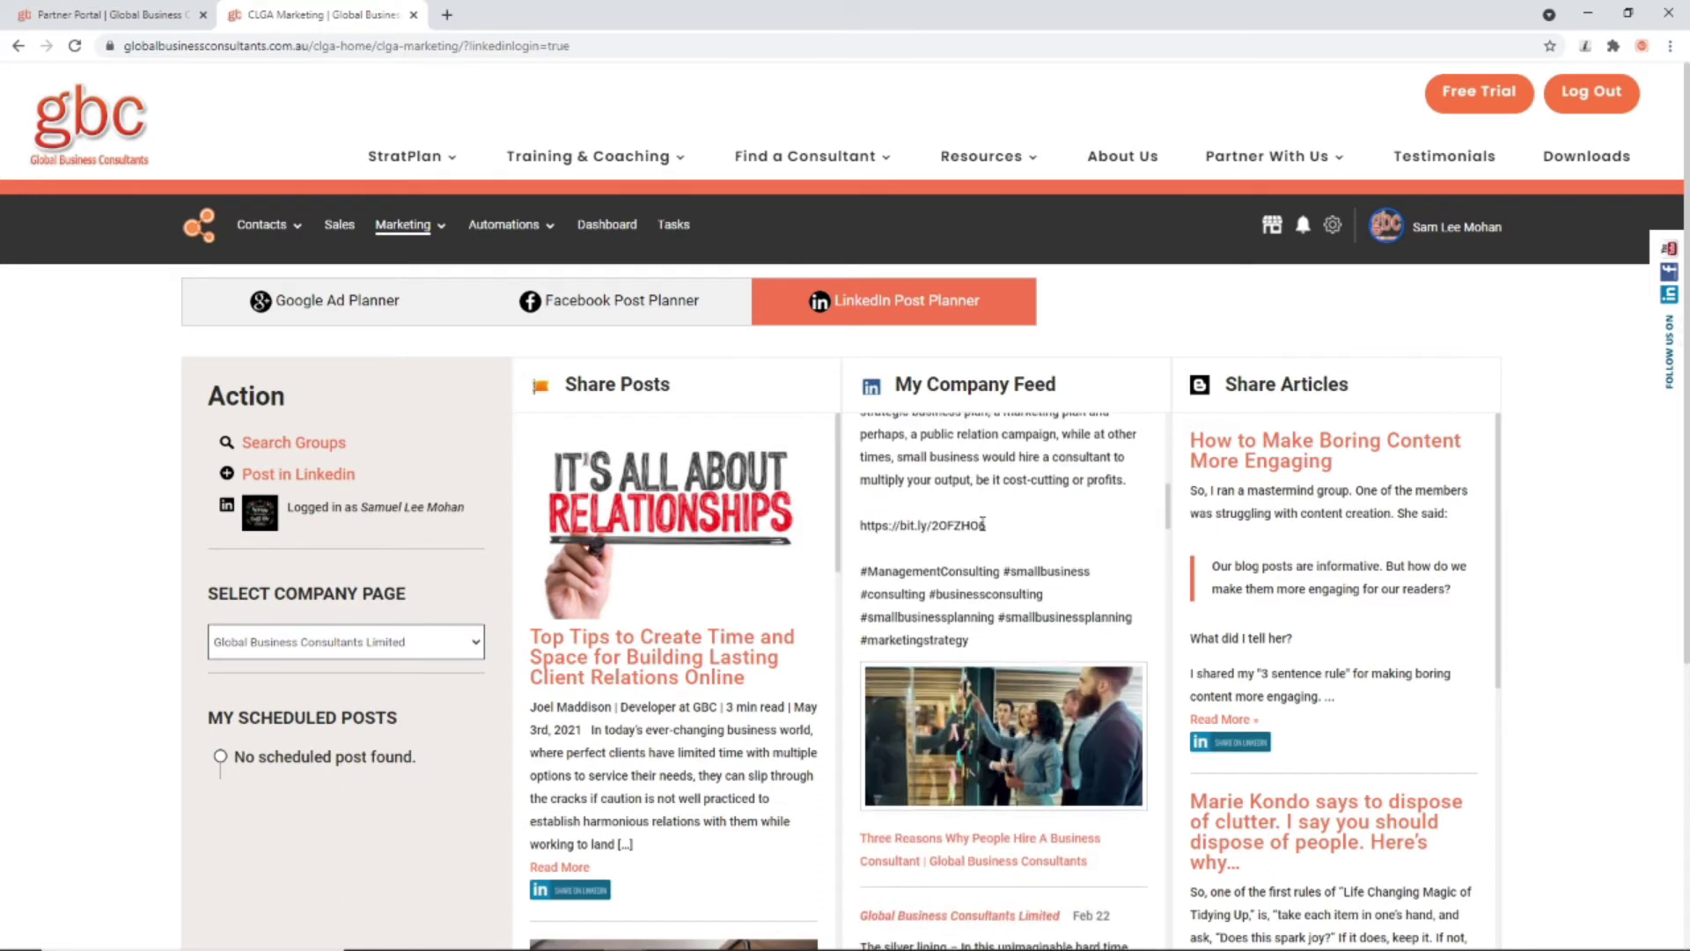
{"action": "scroll", "coordinate": [982, 524], "scroll_direction": "down", "scroll_amount": 15}
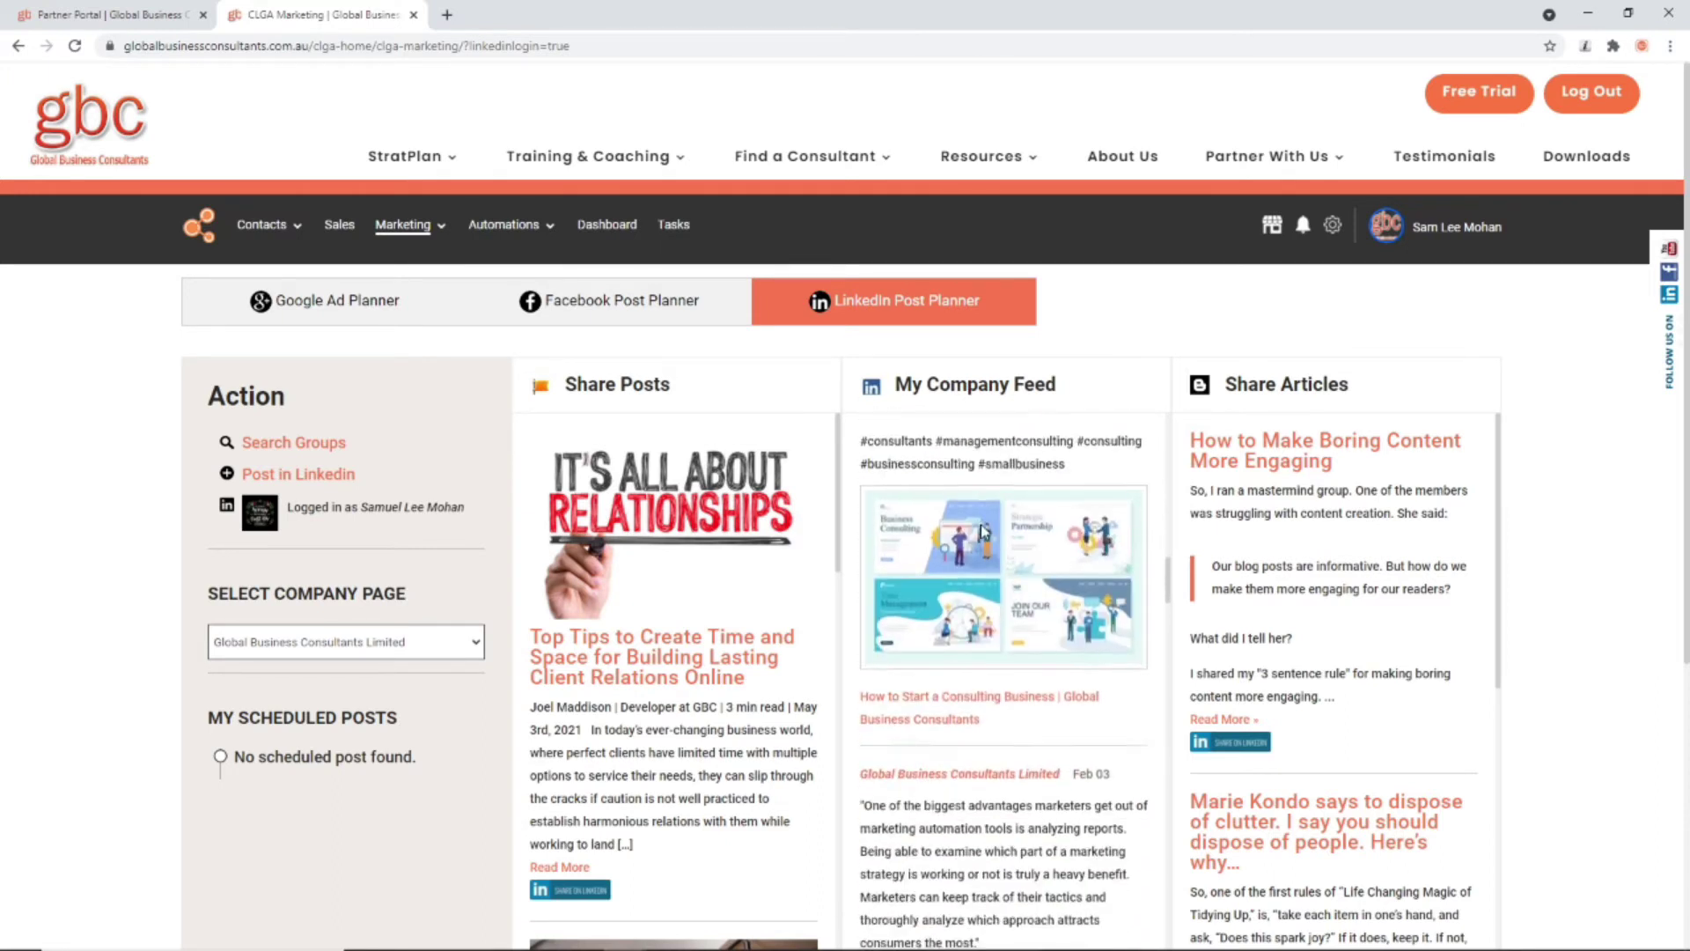
{"action": "scroll", "coordinate": [982, 526], "scroll_direction": "up", "scroll_amount": 20}
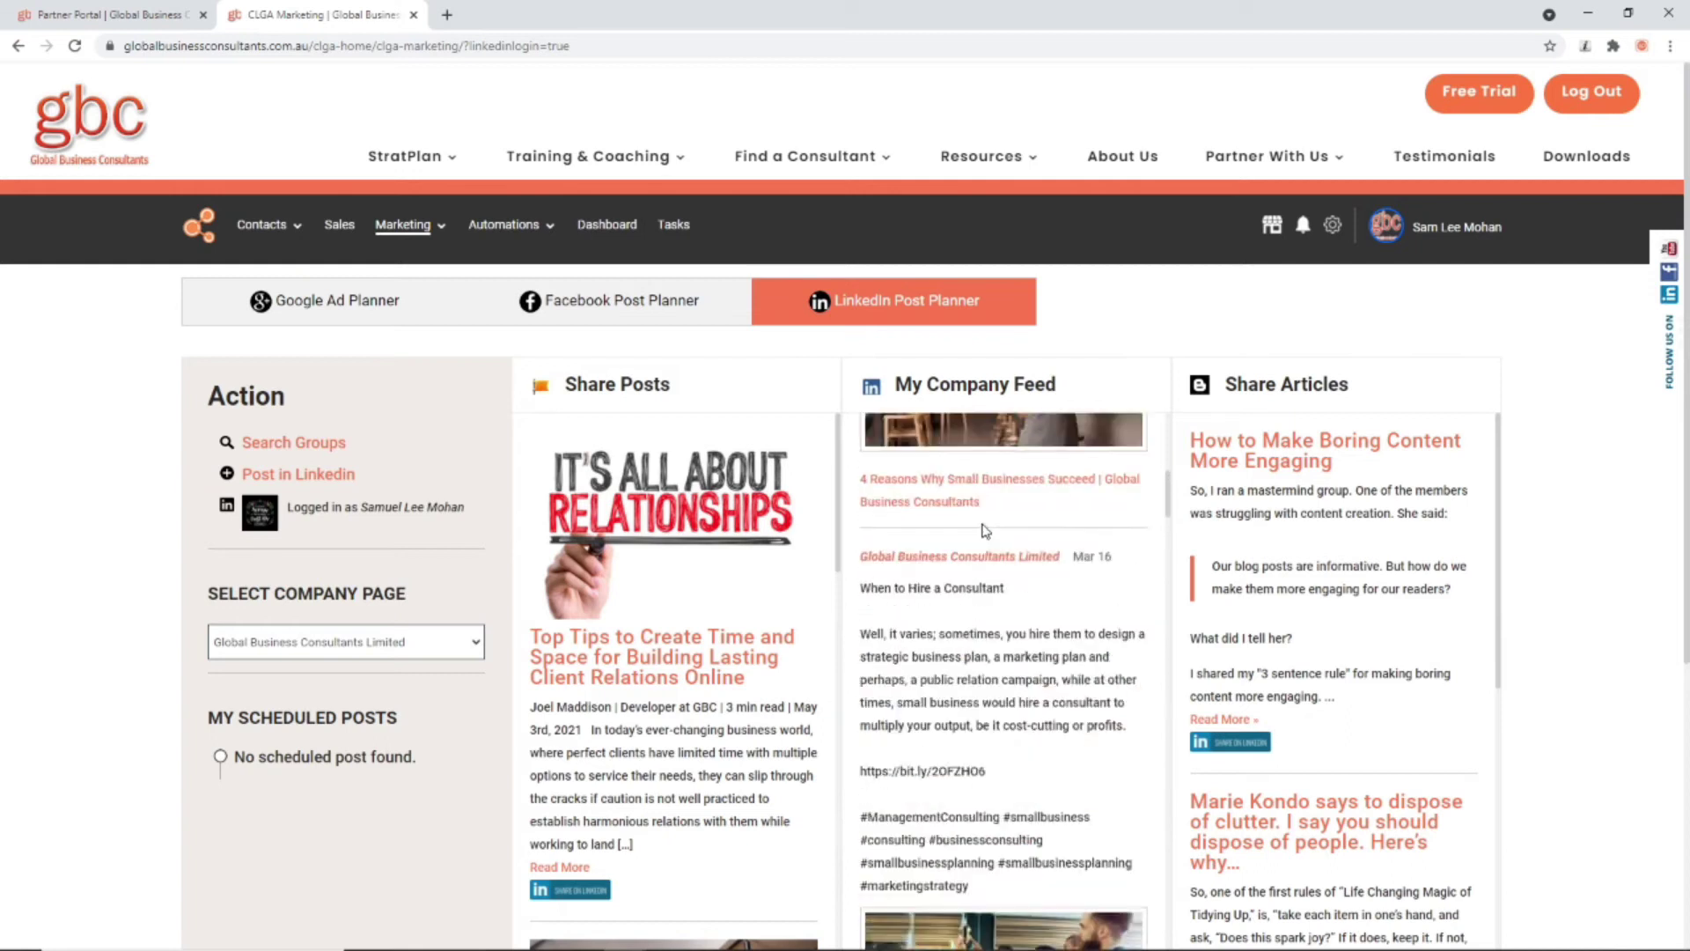
{"action": "scroll", "coordinate": [985, 531], "scroll_direction": "up", "scroll_amount": 5}
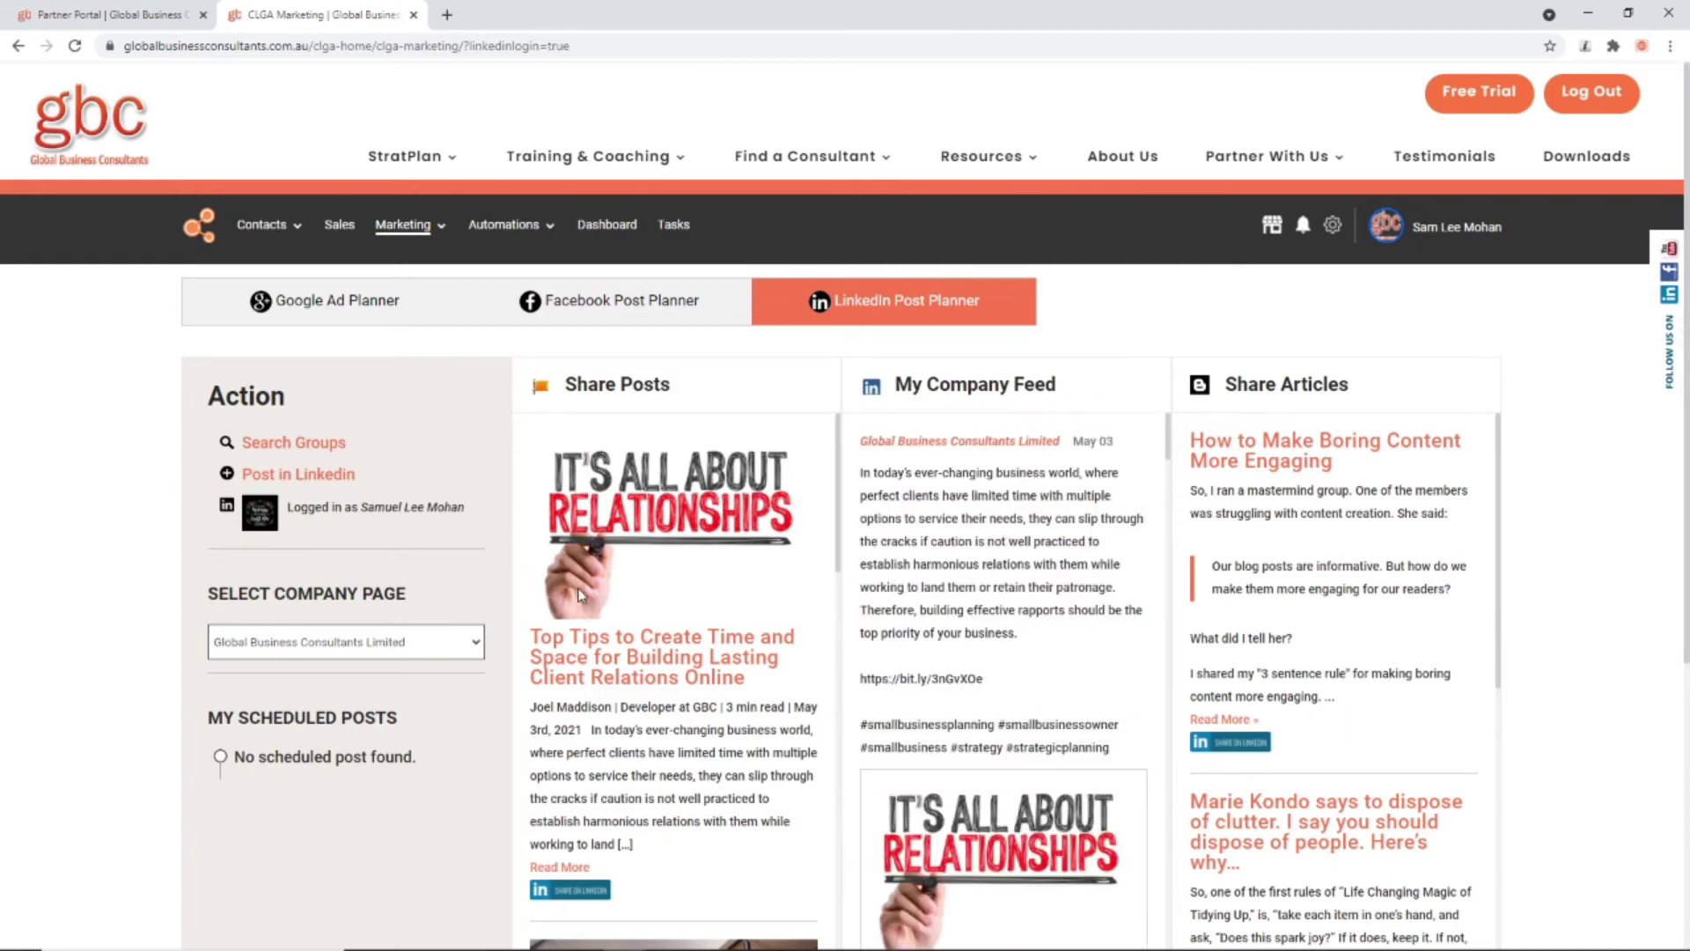
{"action": "scroll", "coordinate": [587, 590], "scroll_direction": "down", "scroll_amount": 1}
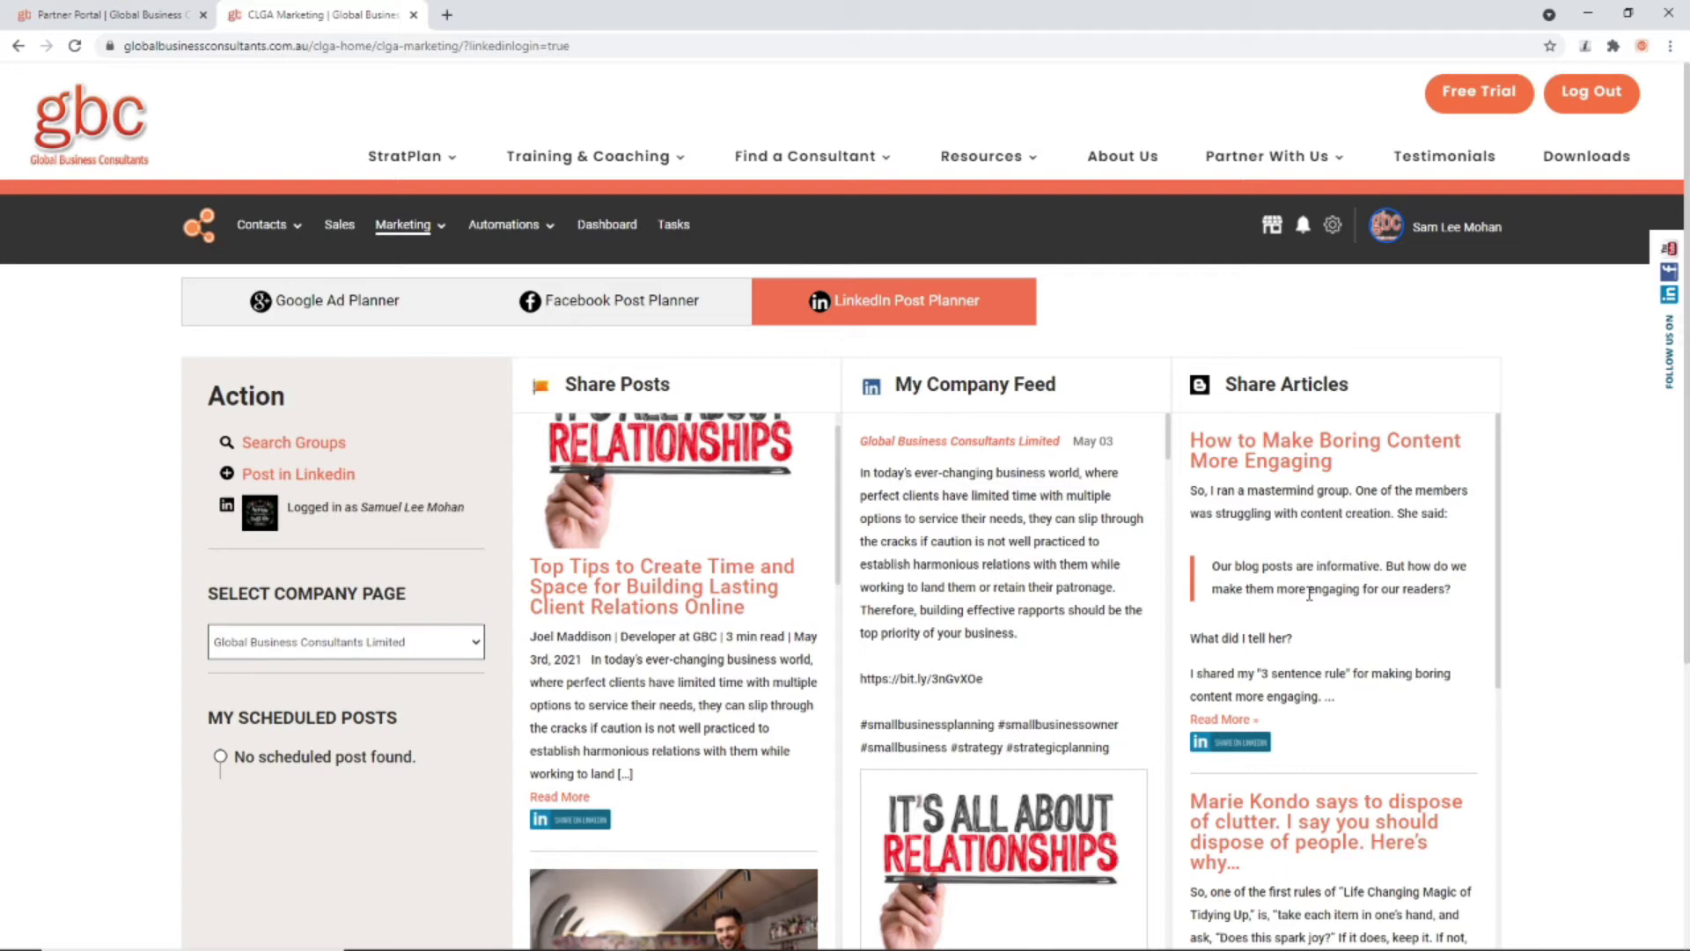
{"action": "left_click", "coordinate": [569, 819]}
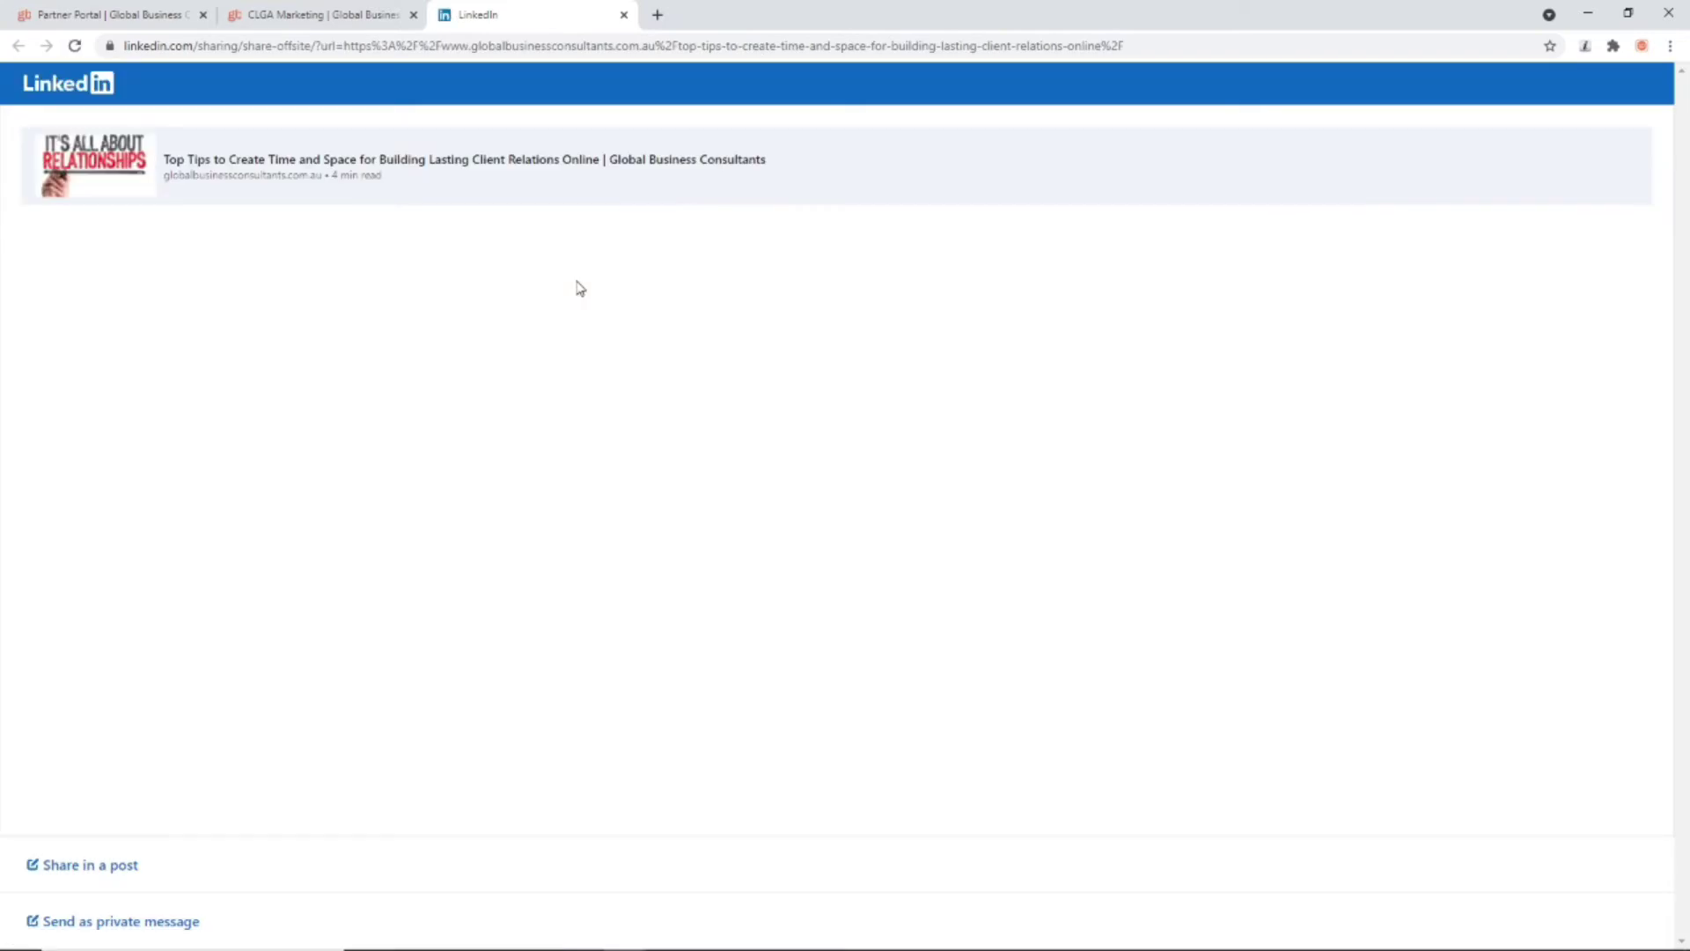
{"action": "left_click", "coordinate": [78, 868]}
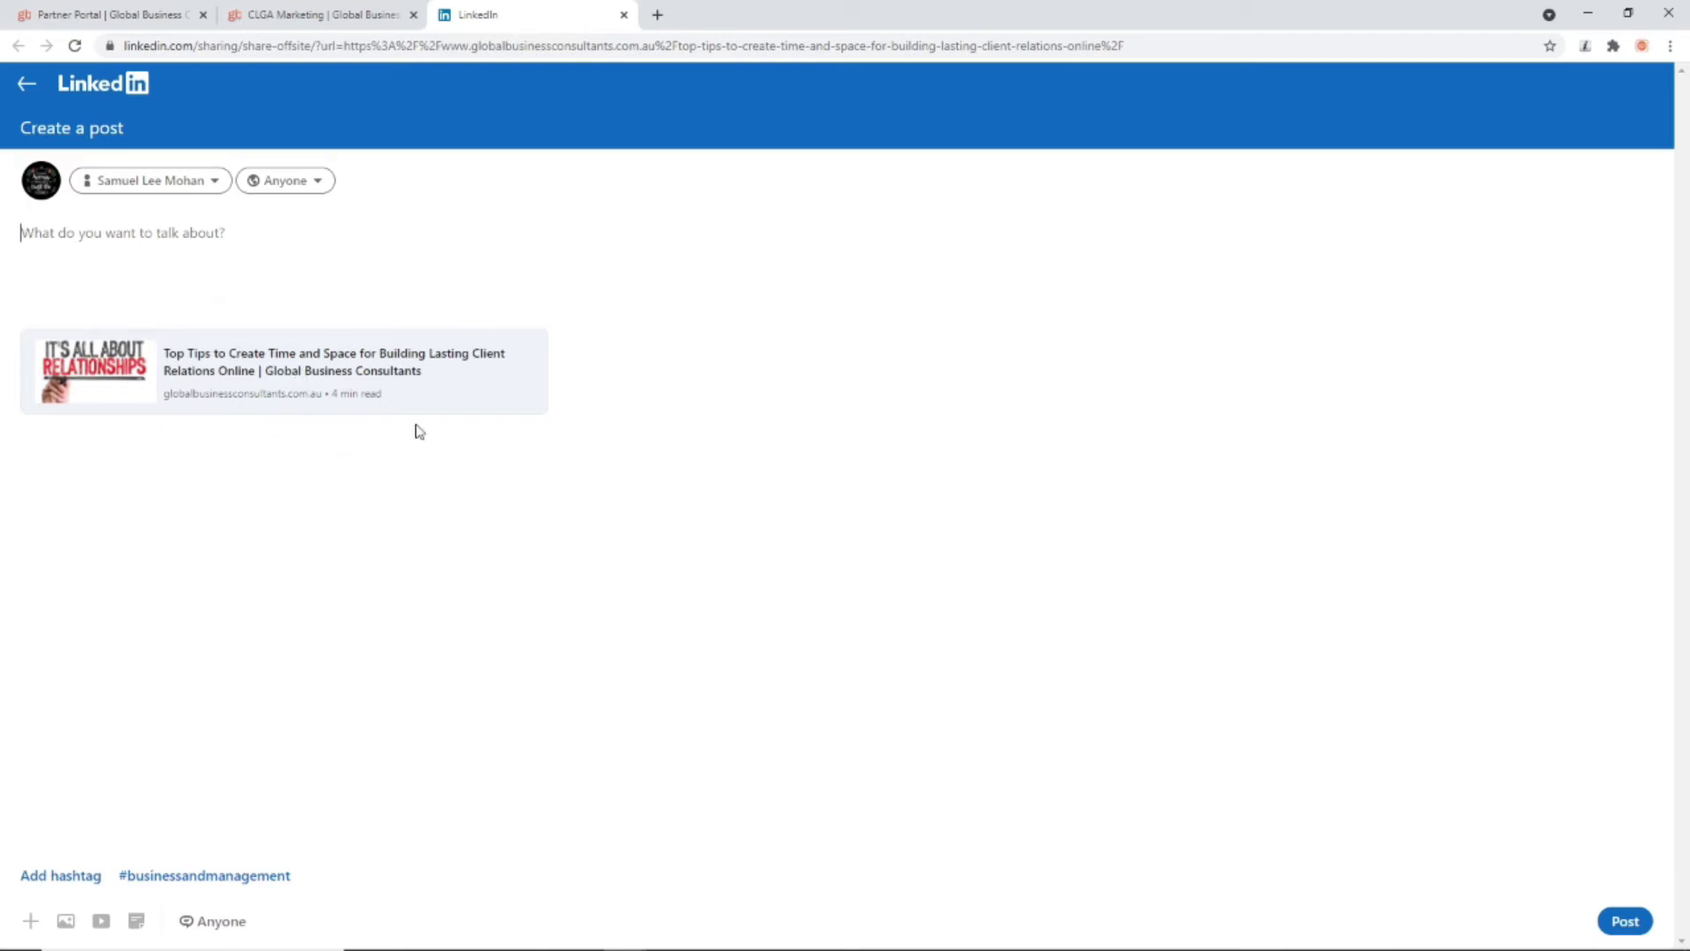
{"action": "left_click", "coordinate": [623, 15]}
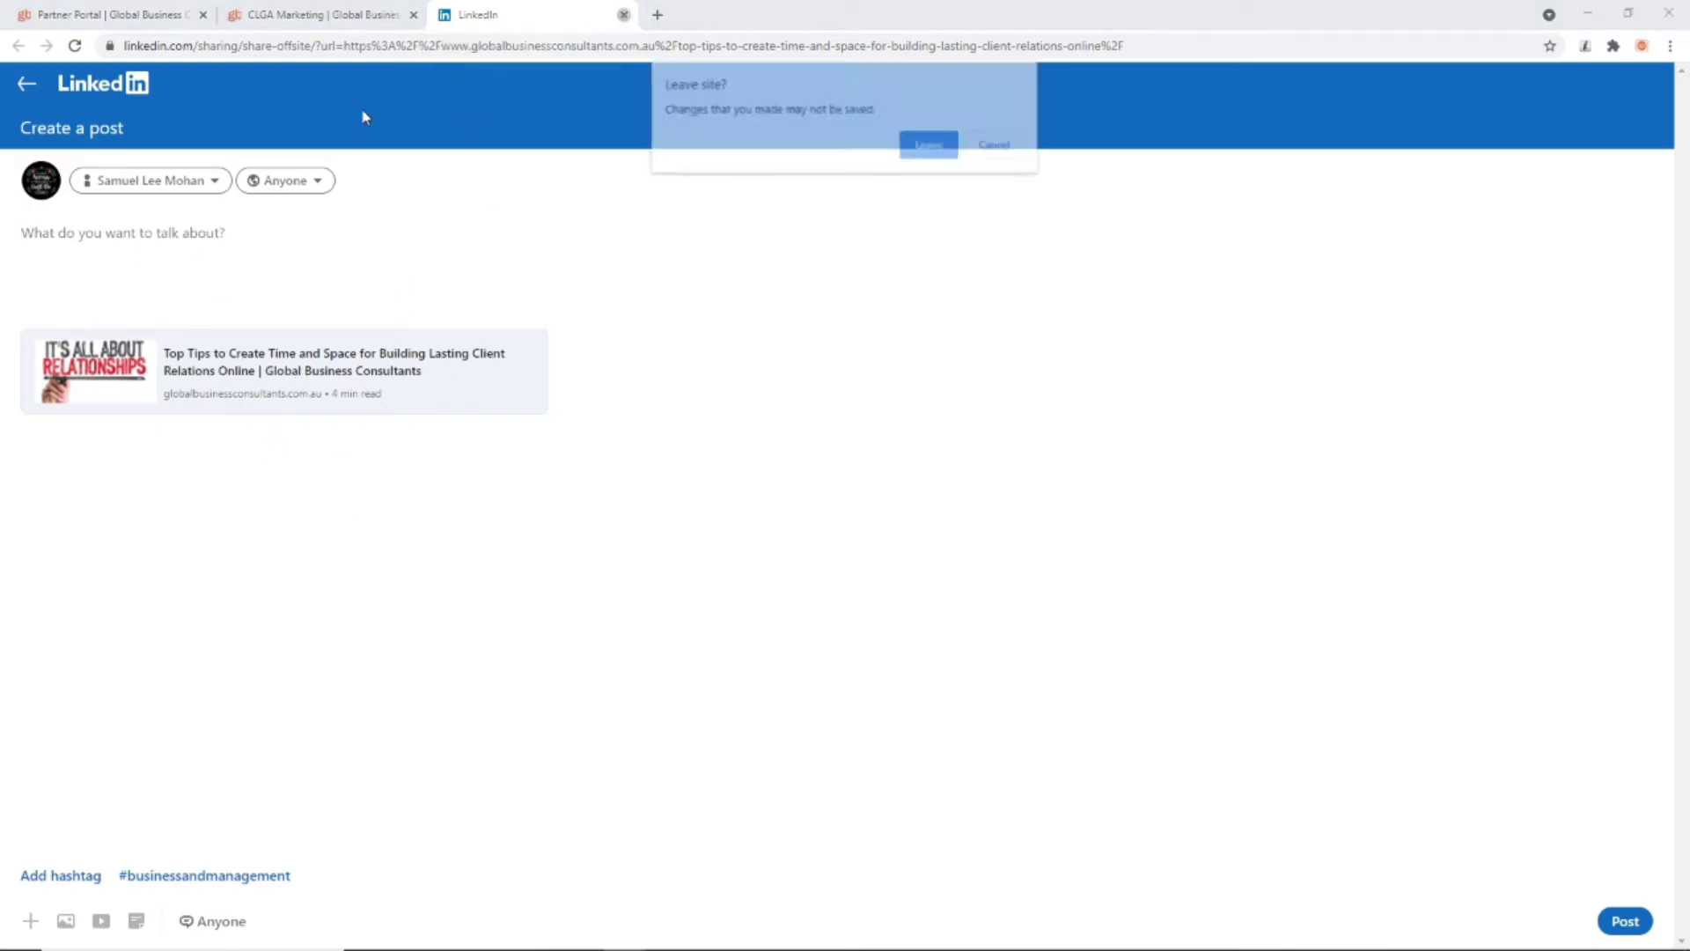
{"action": "left_click", "coordinate": [921, 148]}
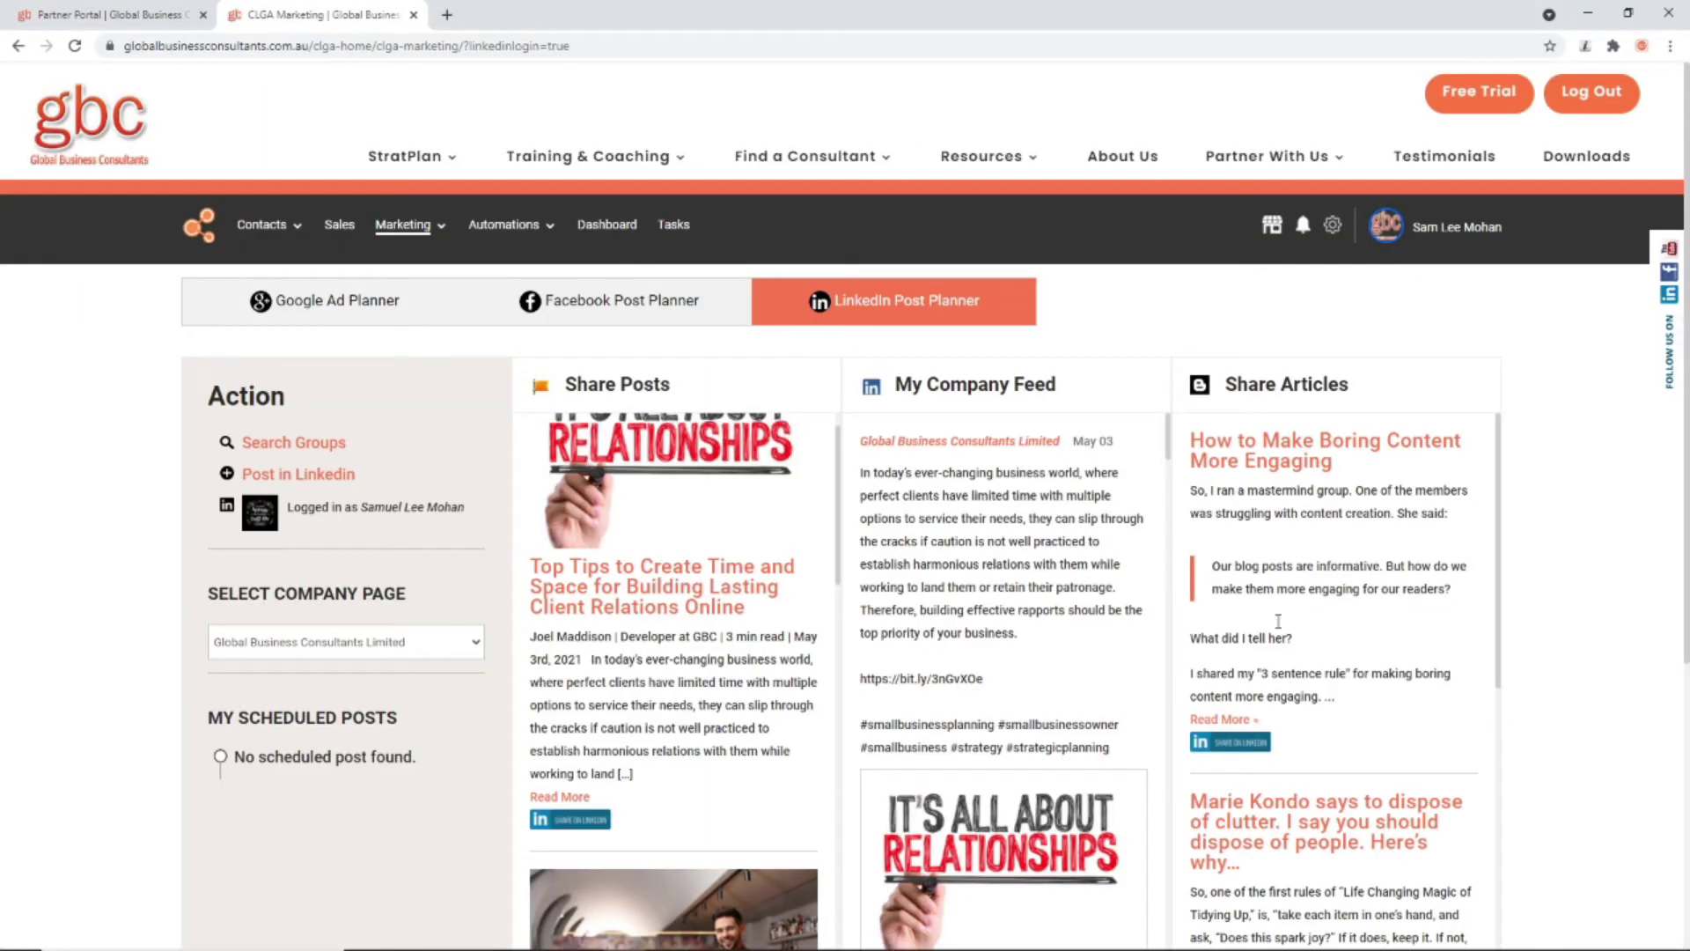
{"action": "scroll", "coordinate": [1280, 549], "scroll_direction": "down", "scroll_amount": 10}
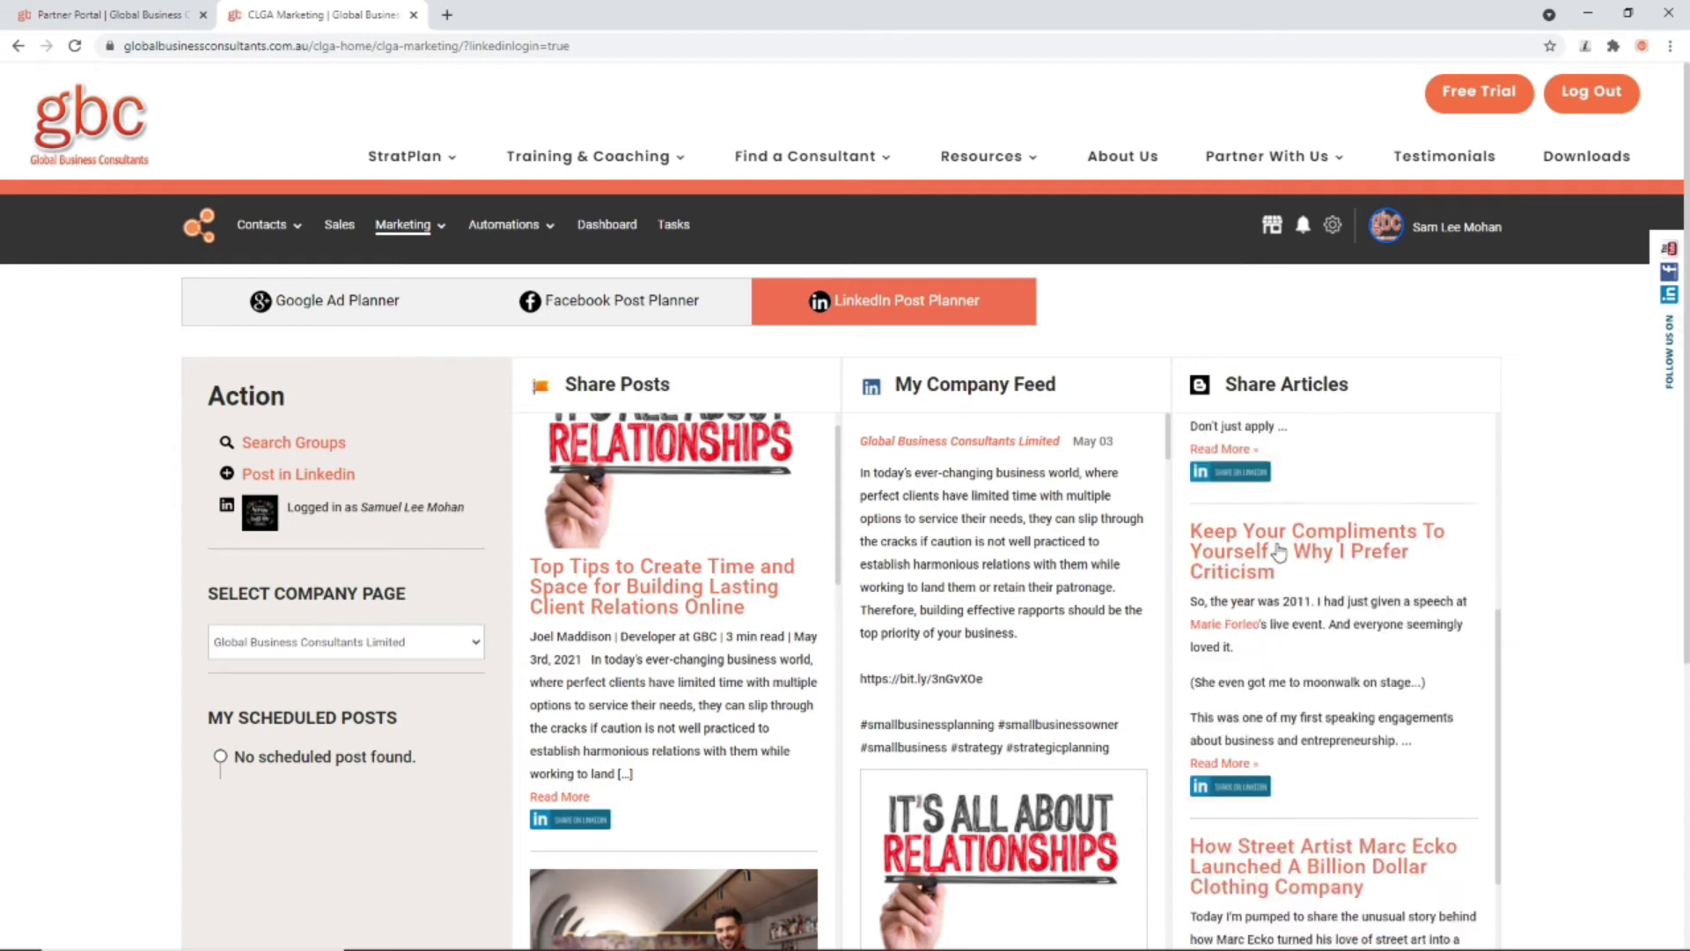
{"action": "scroll", "coordinate": [1280, 548], "scroll_direction": "down", "scroll_amount": 10}
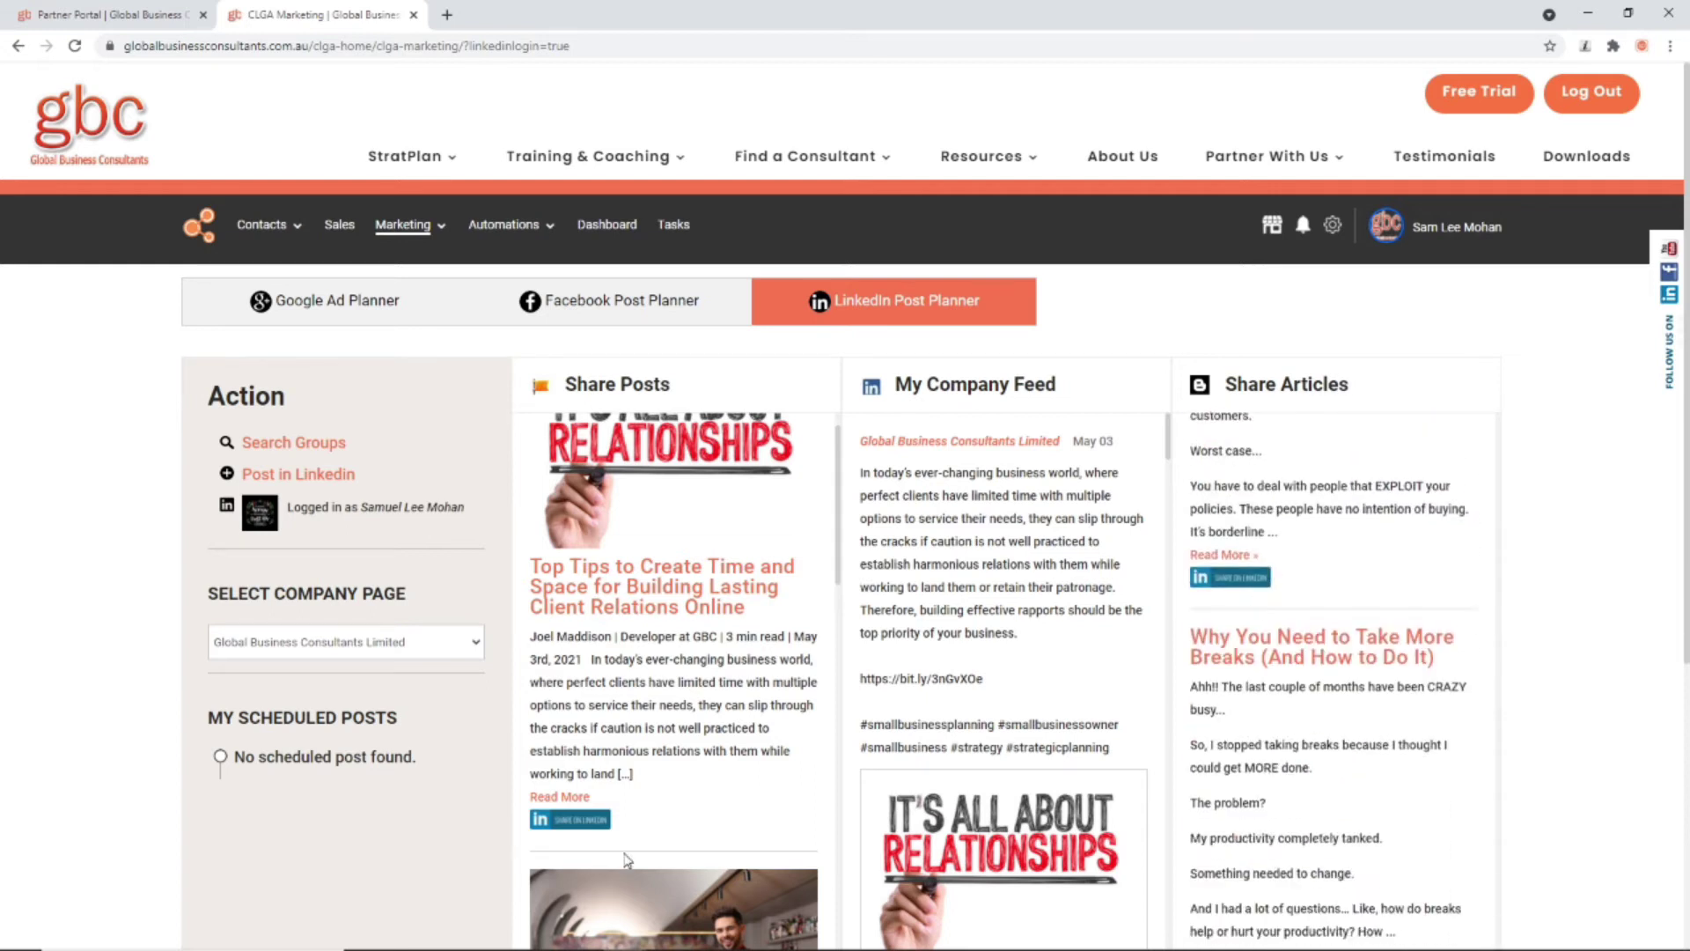
{"action": "scroll", "coordinate": [629, 858], "scroll_direction": "down", "scroll_amount": 1}
{"action": "scroll", "coordinate": [628, 686], "scroll_direction": "down", "scroll_amount": 15}
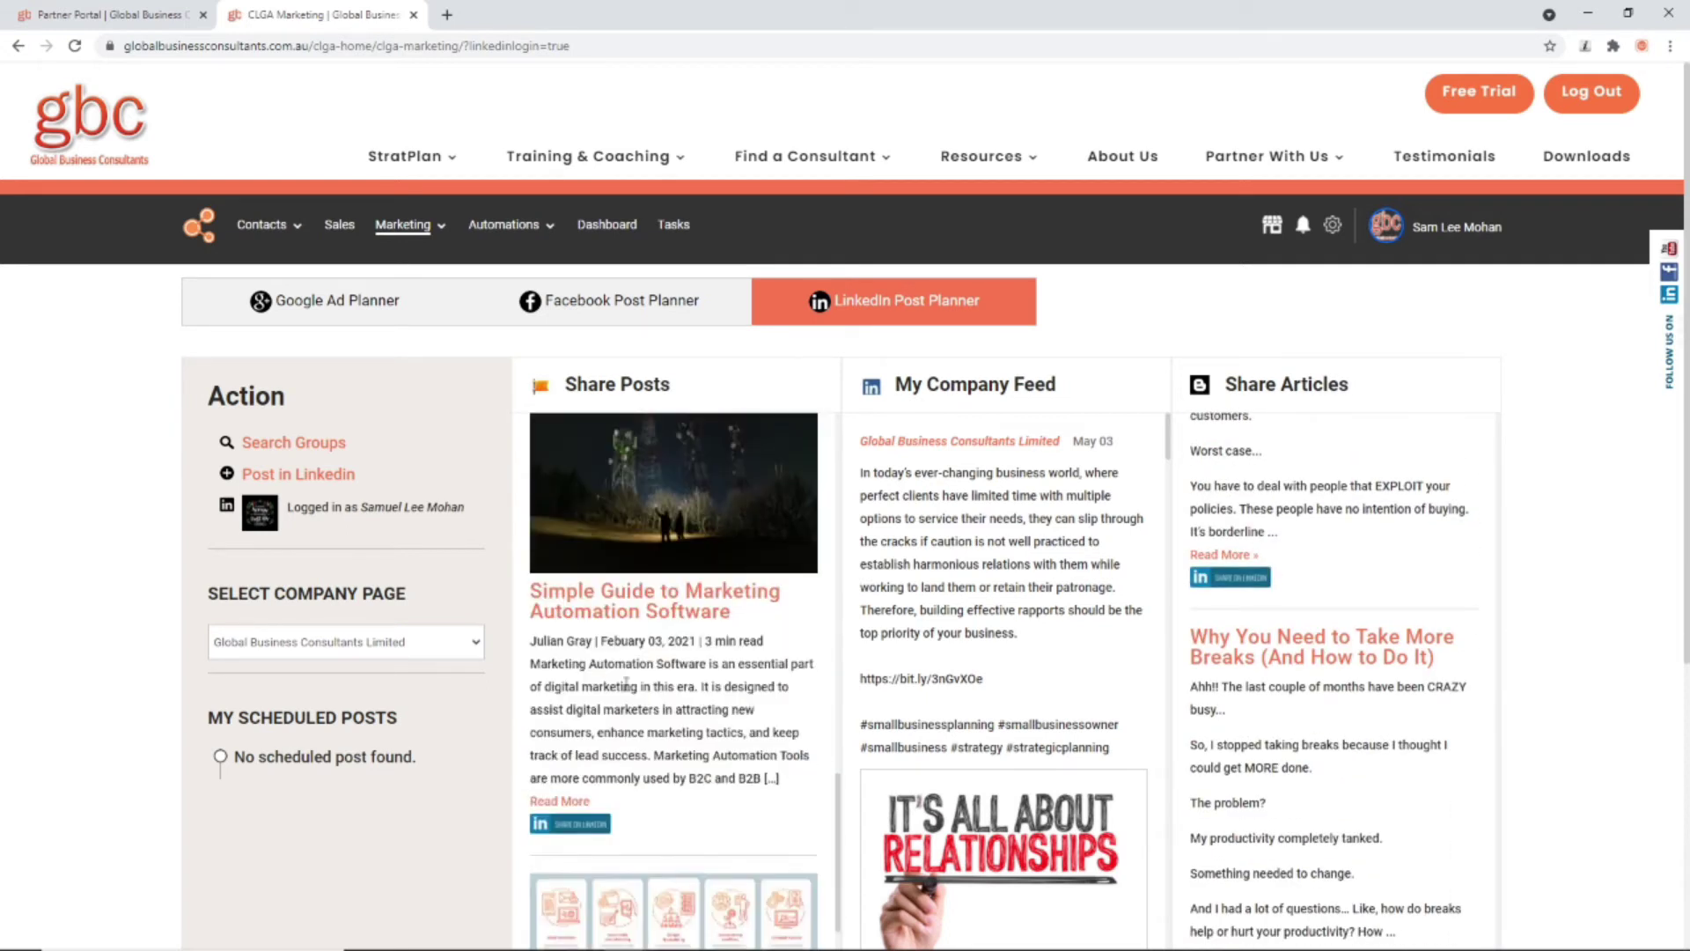
{"action": "scroll", "coordinate": [627, 686], "scroll_direction": "down", "scroll_amount": 15}
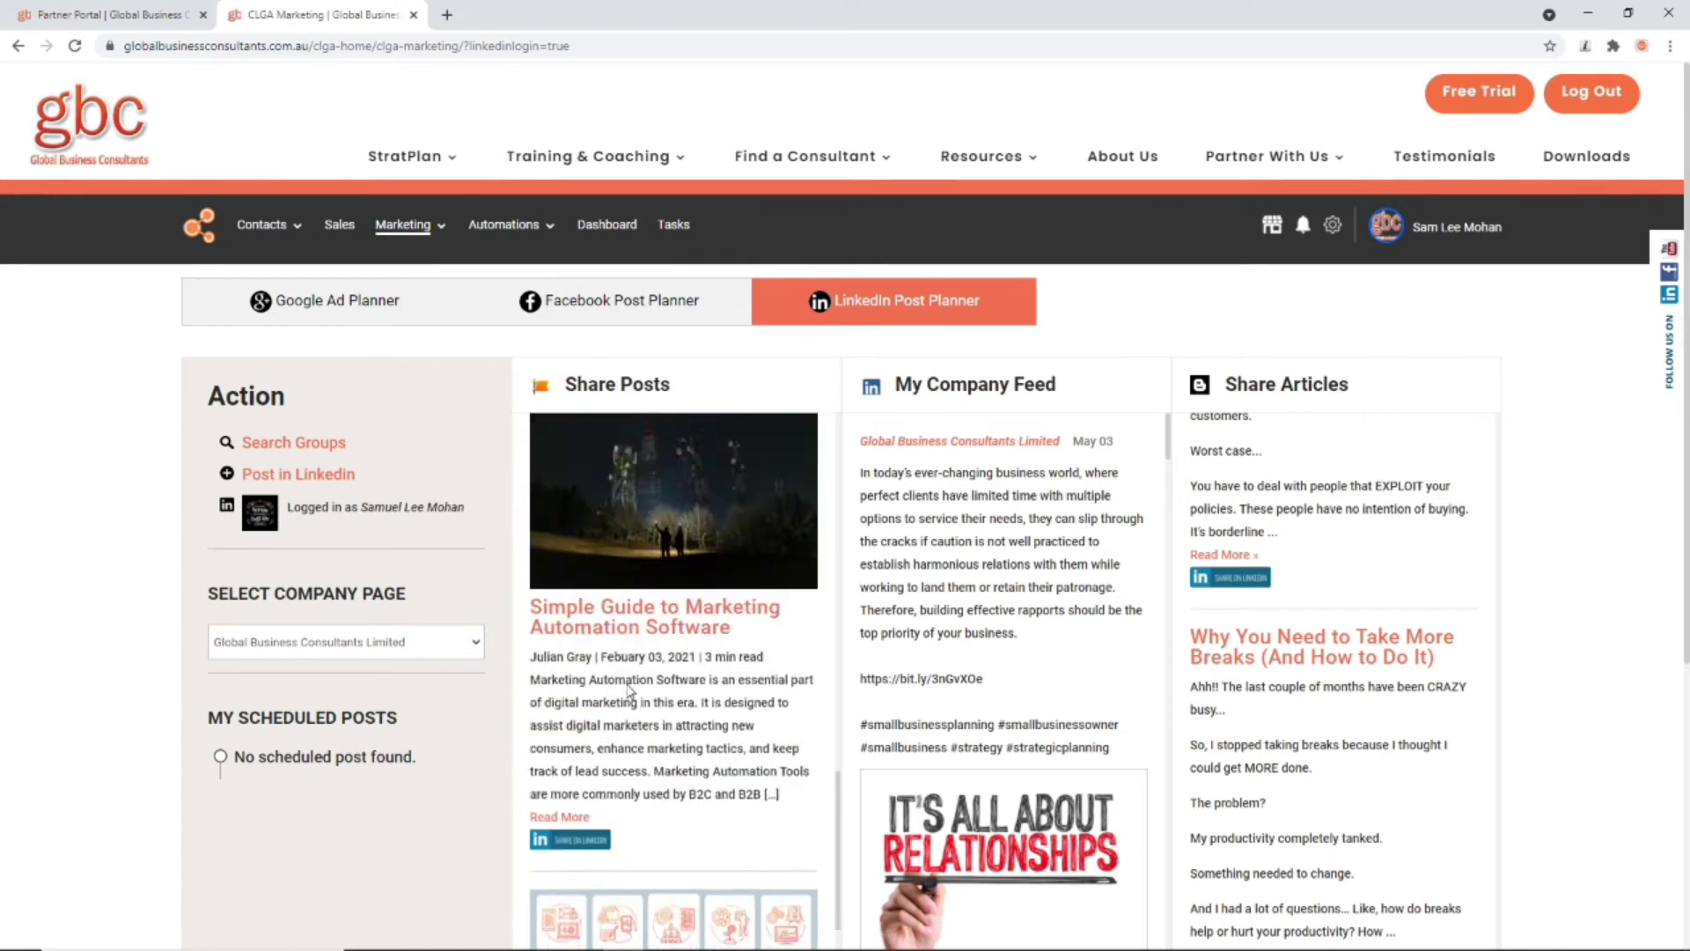
{"action": "scroll", "coordinate": [749, 657], "scroll_direction": "up", "scroll_amount": 4}
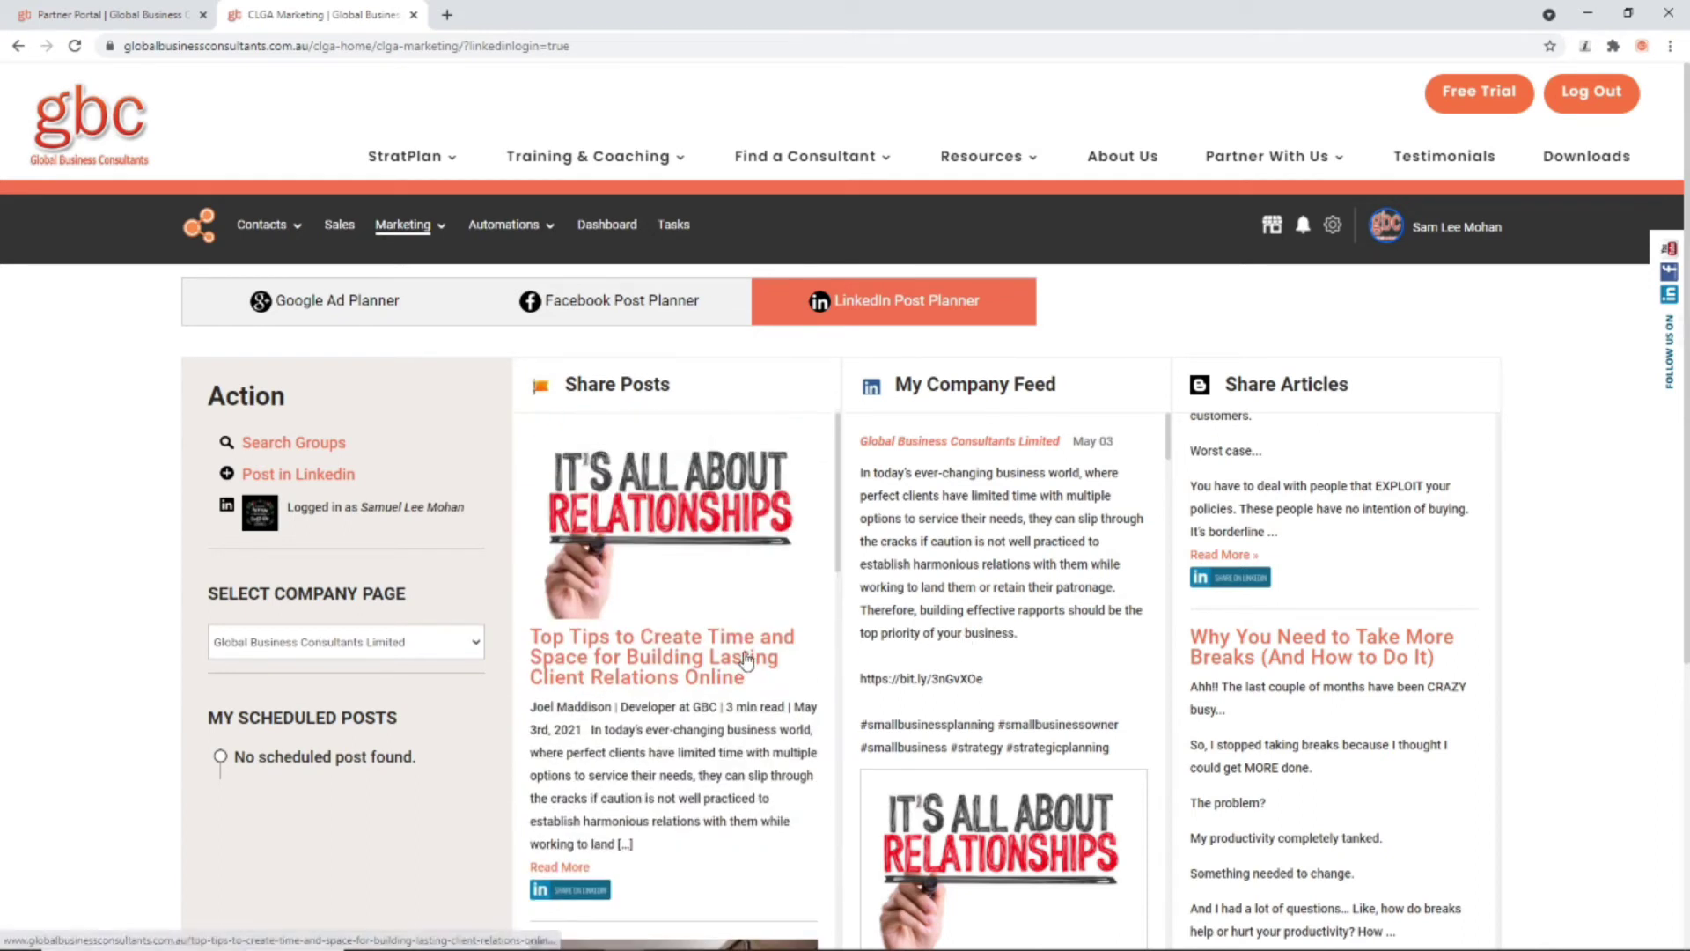
{"action": "scroll", "coordinate": [1408, 601], "scroll_direction": "up", "scroll_amount": 15}
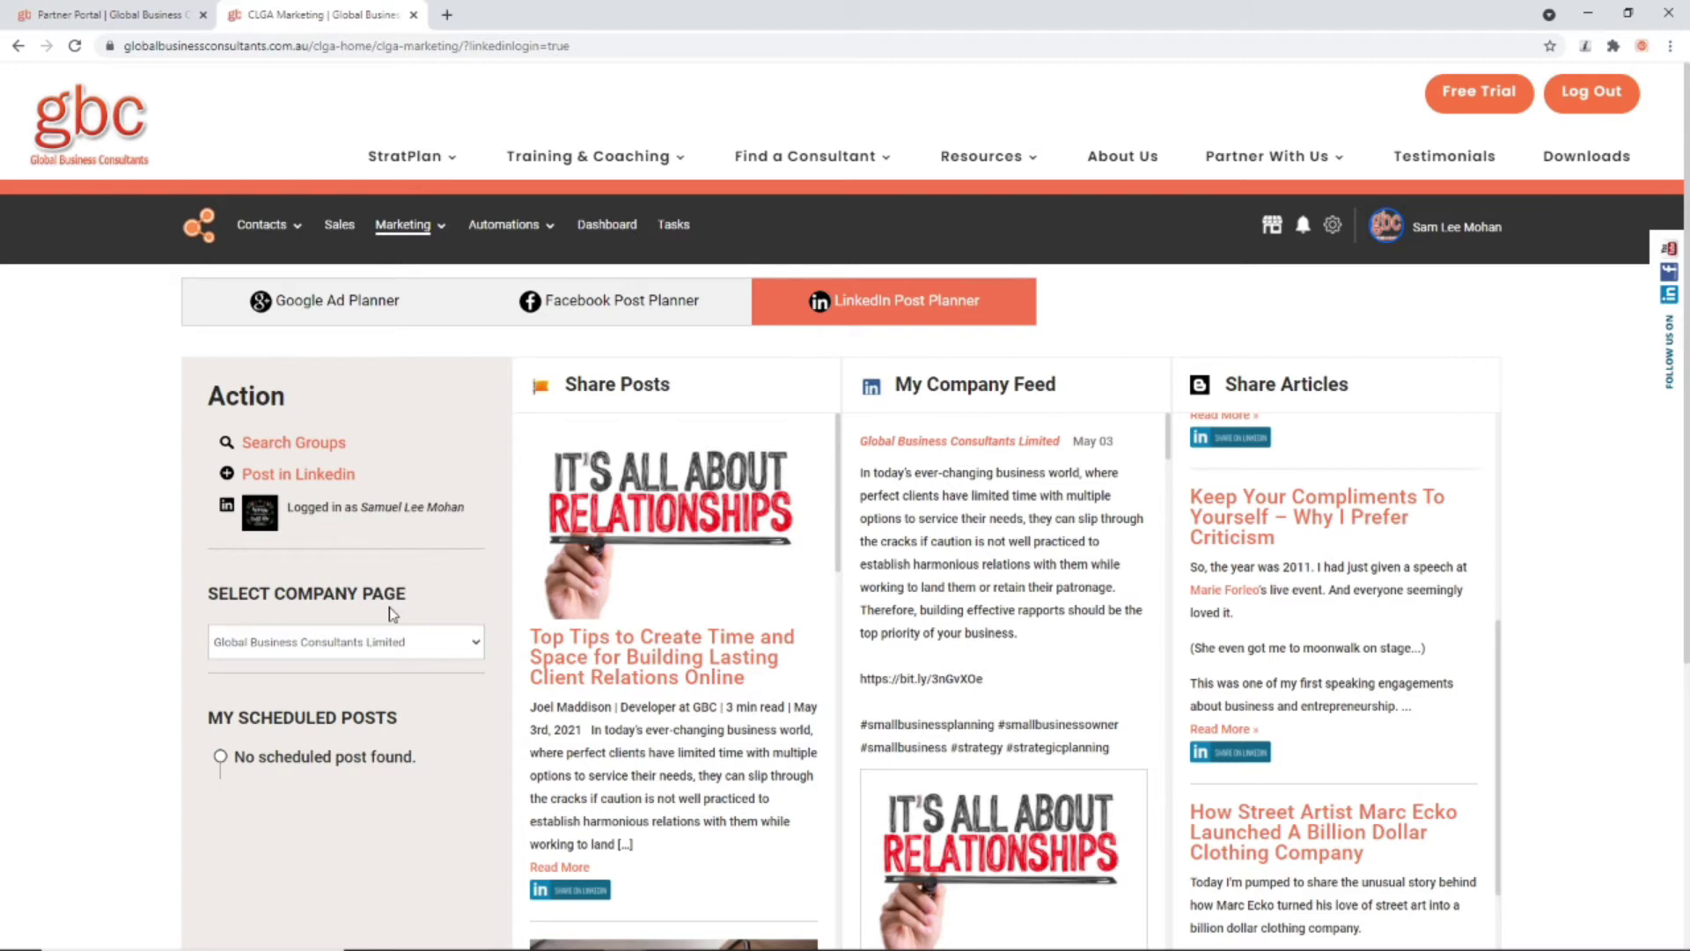
Step: Draft a post to Global Business Consultants Limited named 'Marketing Automation Software' with text 'Test'
{"action": "left_click", "coordinate": [313, 477]}
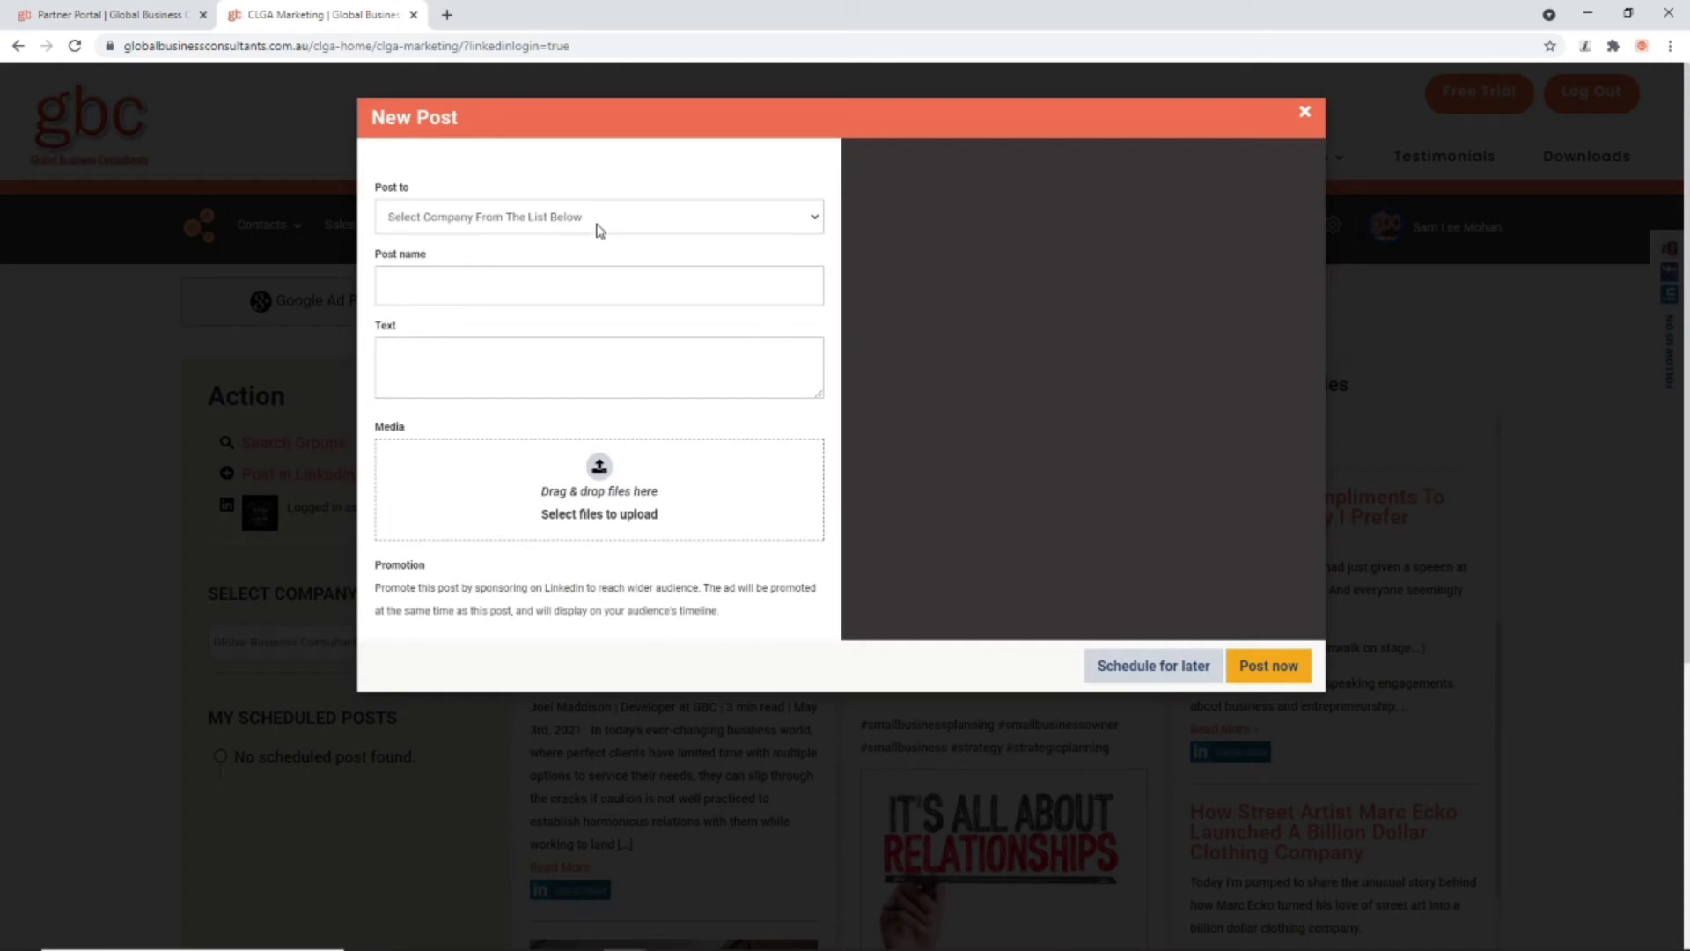
{"action": "left_click", "coordinate": [600, 220]}
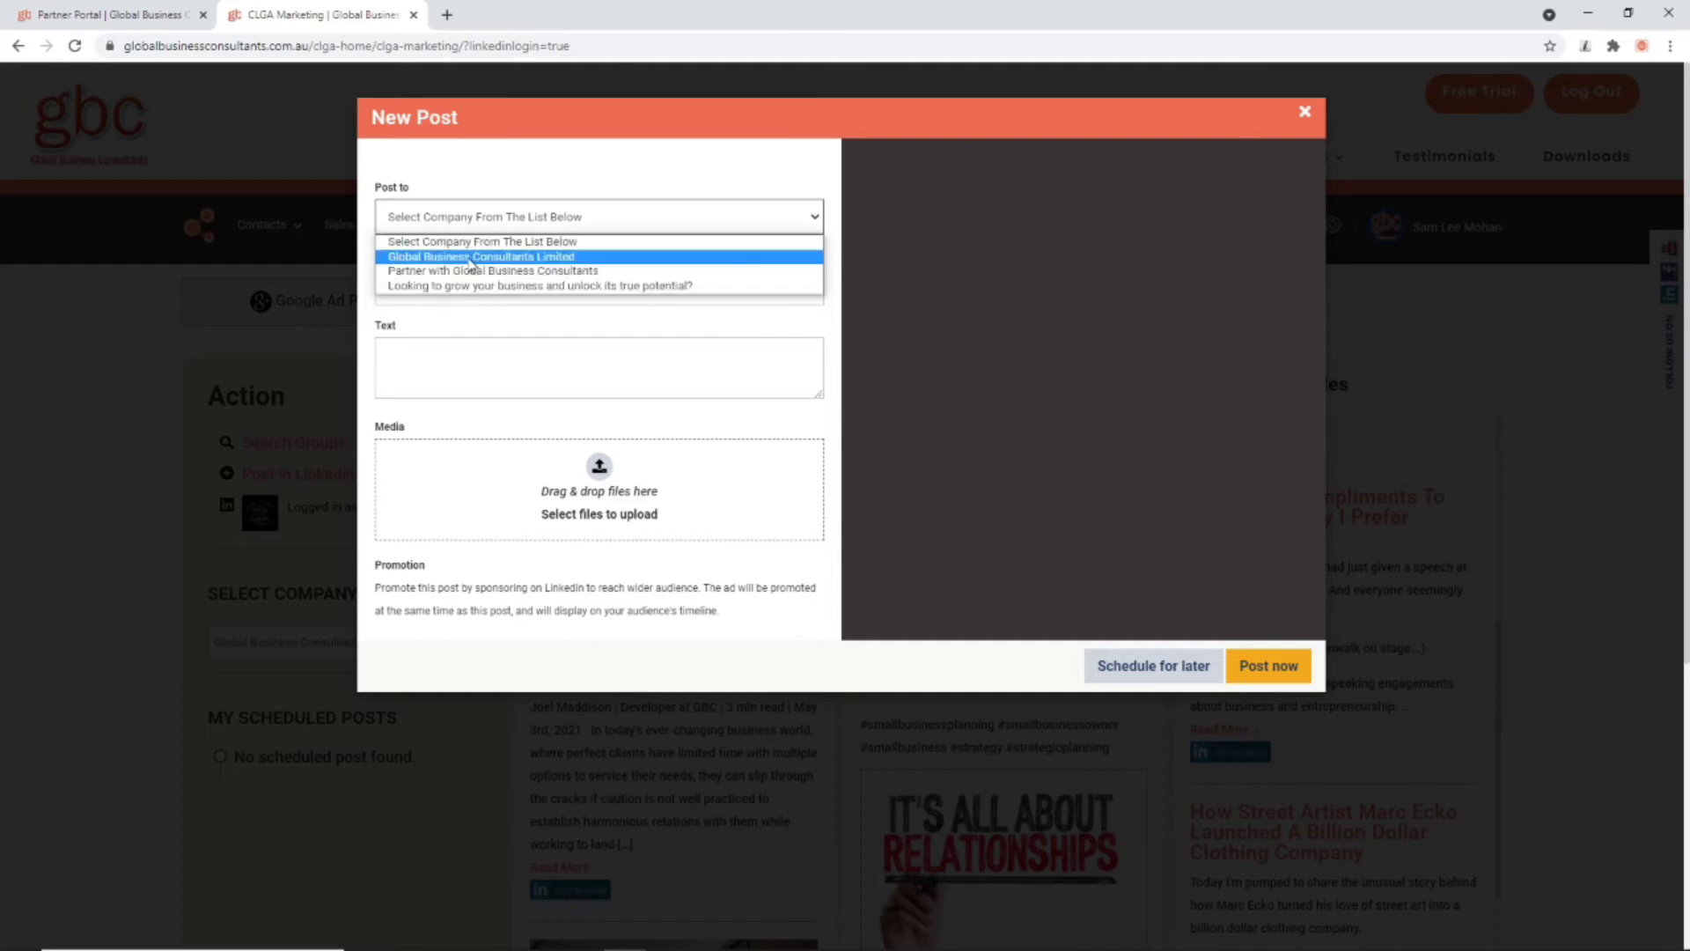
{"action": "left_click", "coordinate": [471, 258]}
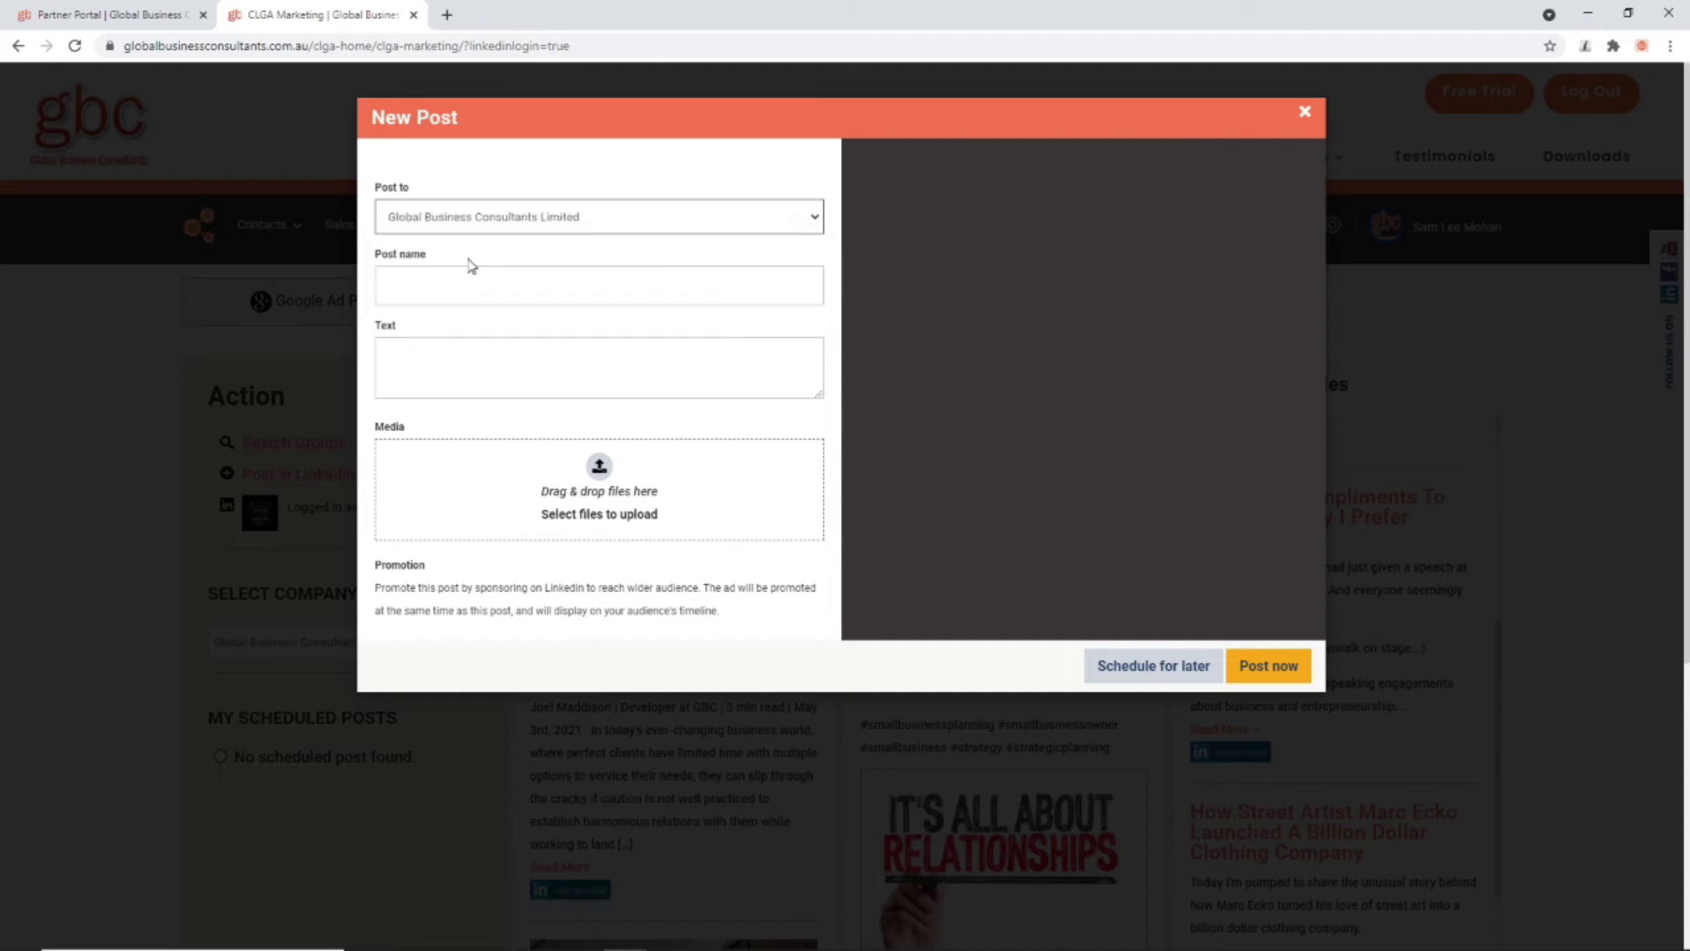
{"action": "left_click", "coordinate": [431, 285]}
{"action": "left_click", "coordinate": [451, 353]}
{"action": "type", "text": "Trest"}
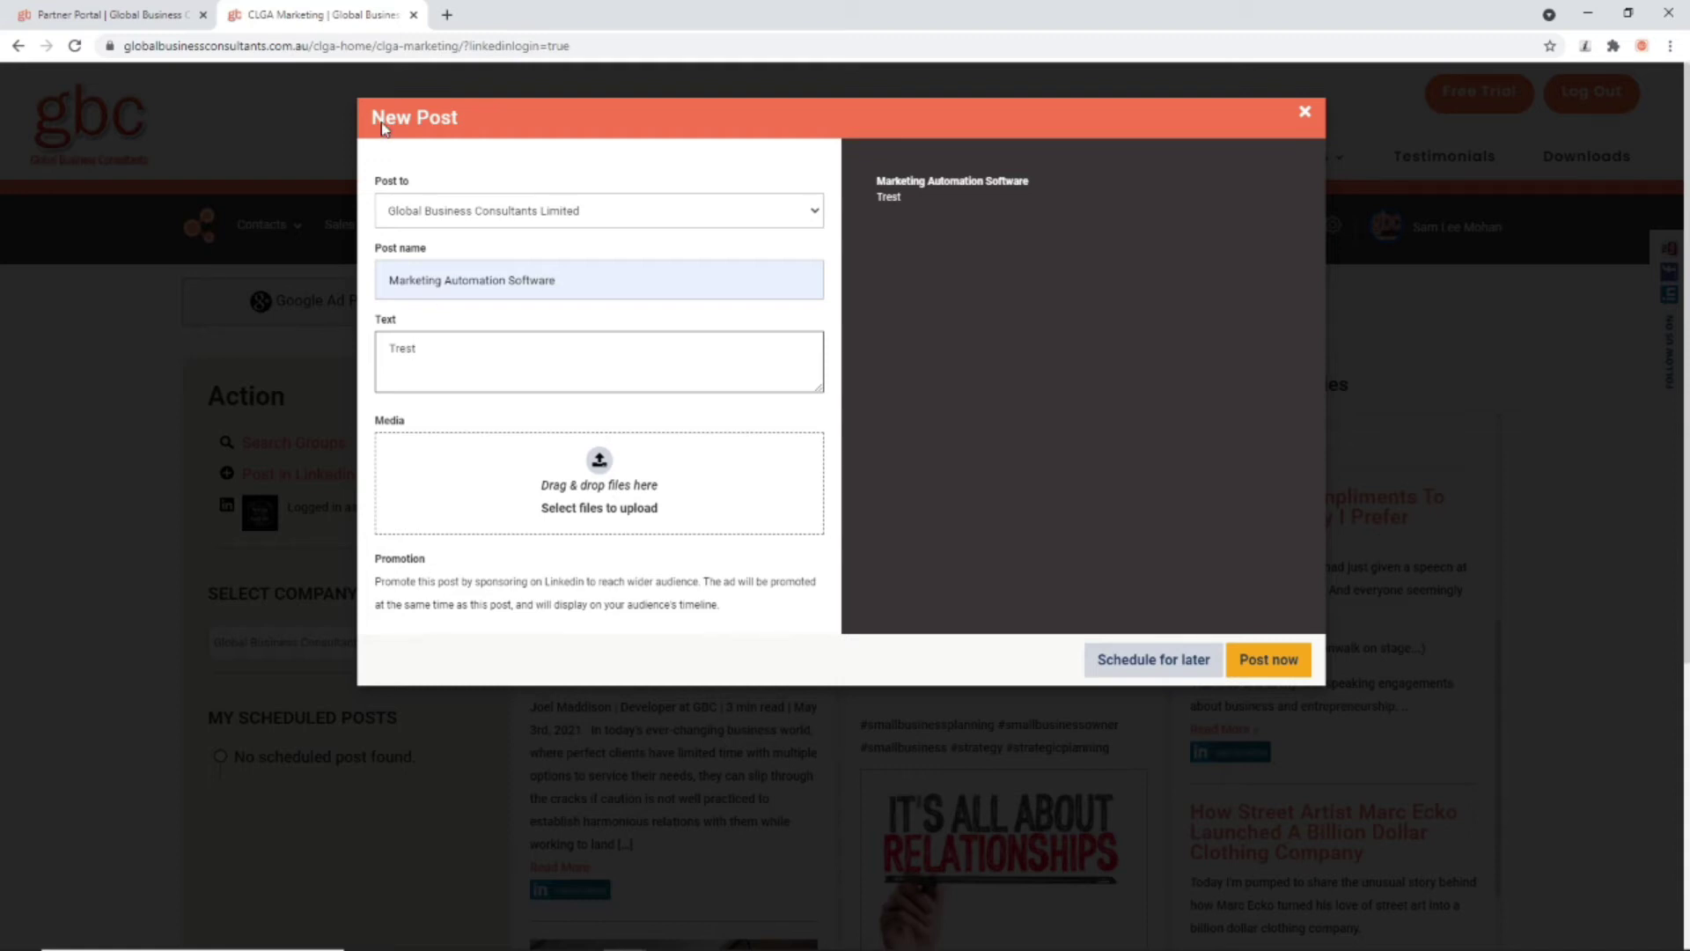
{"action": "key", "text": "BackSpace"}
{"action": "key", "text": "BackSpace"}
Step: Attach the ANSOV logo image from Downloads and append thirty 1s to the post text
{"action": "left_click", "coordinate": [617, 459]}
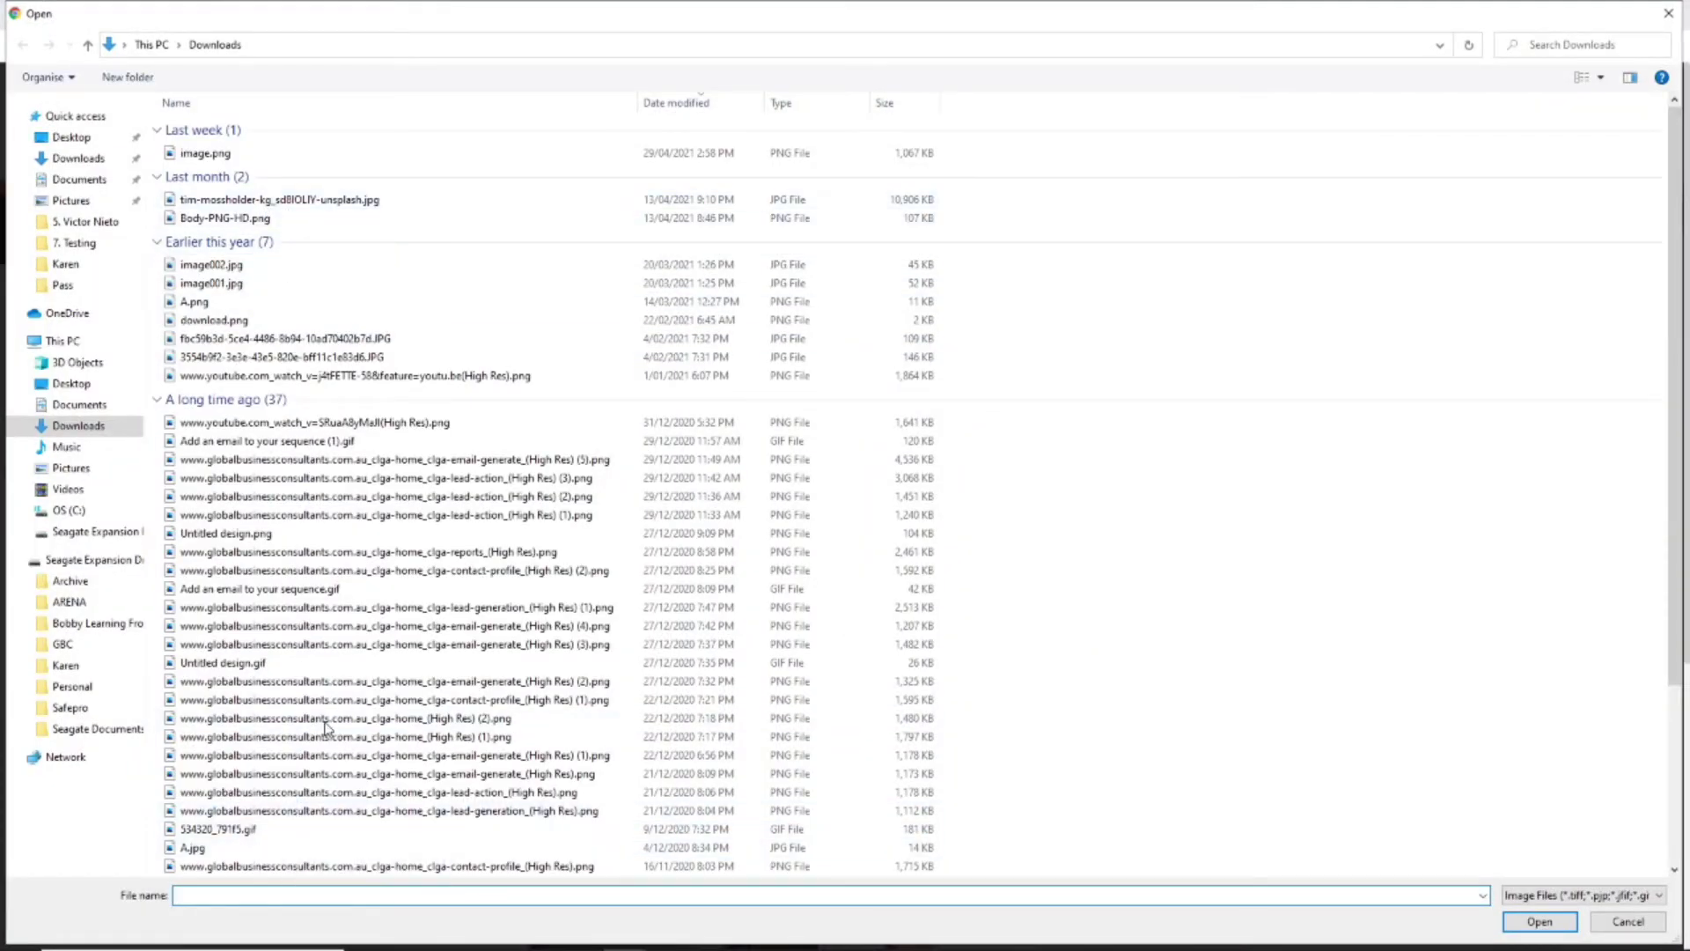
{"action": "scroll", "coordinate": [278, 844], "scroll_direction": "down", "scroll_amount": 4}
{"action": "double_click", "coordinate": [278, 845]}
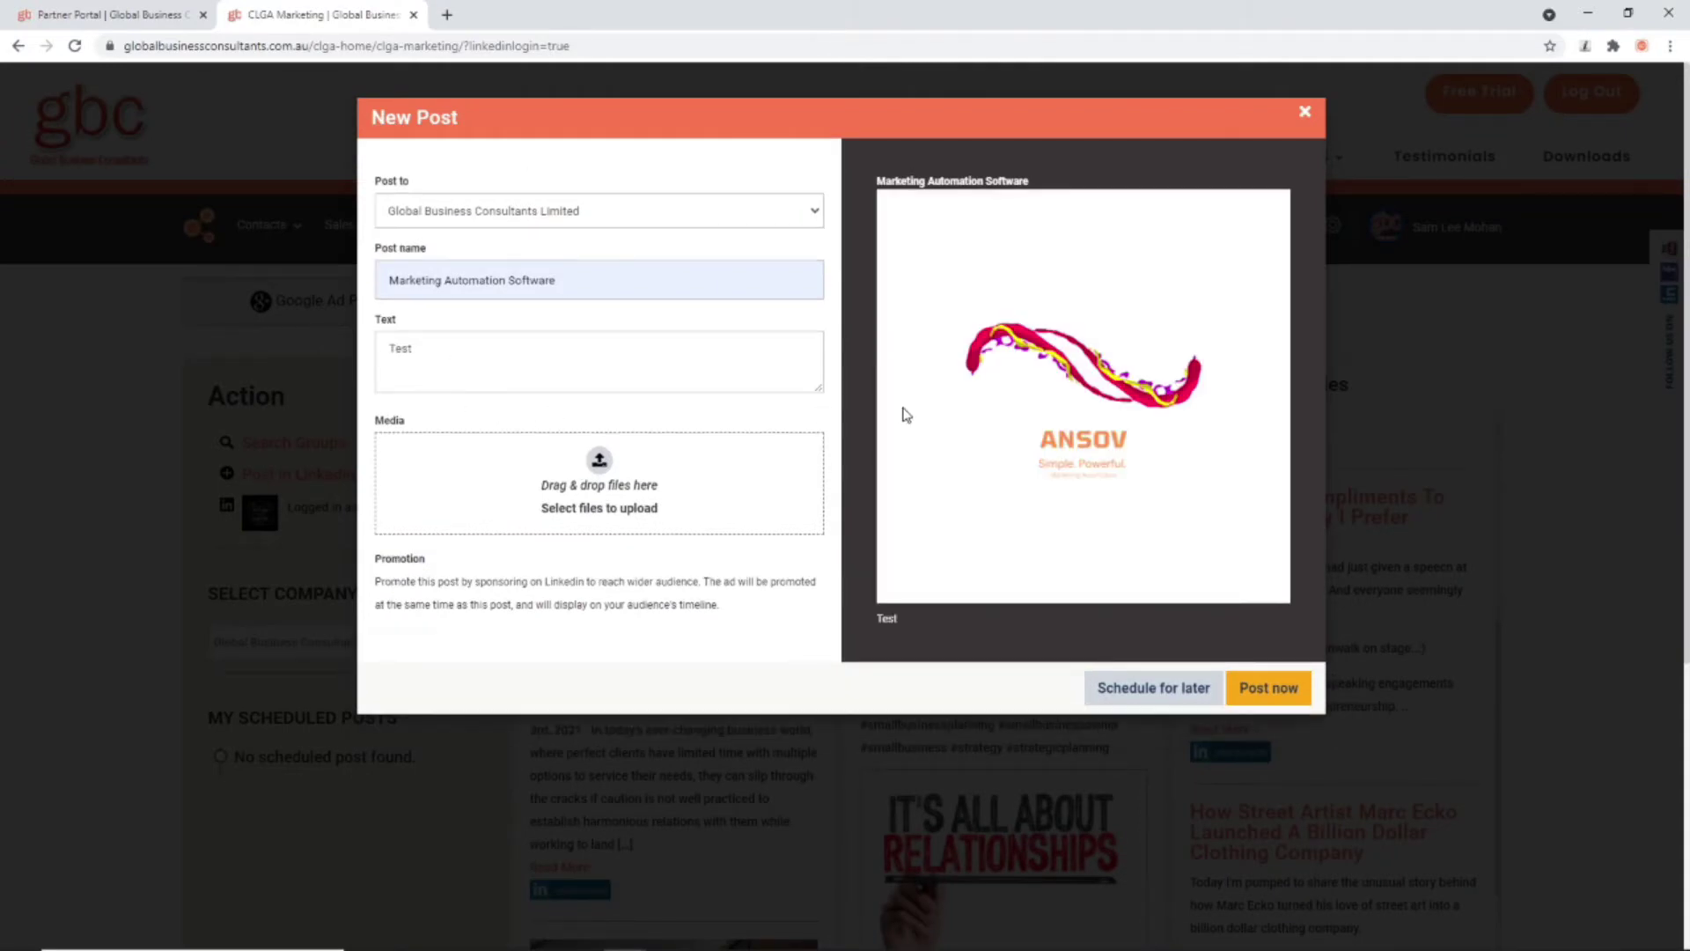
{"action": "left_click", "coordinate": [479, 361]}
{"action": "type", "text": "111111111111111111111111111111"}
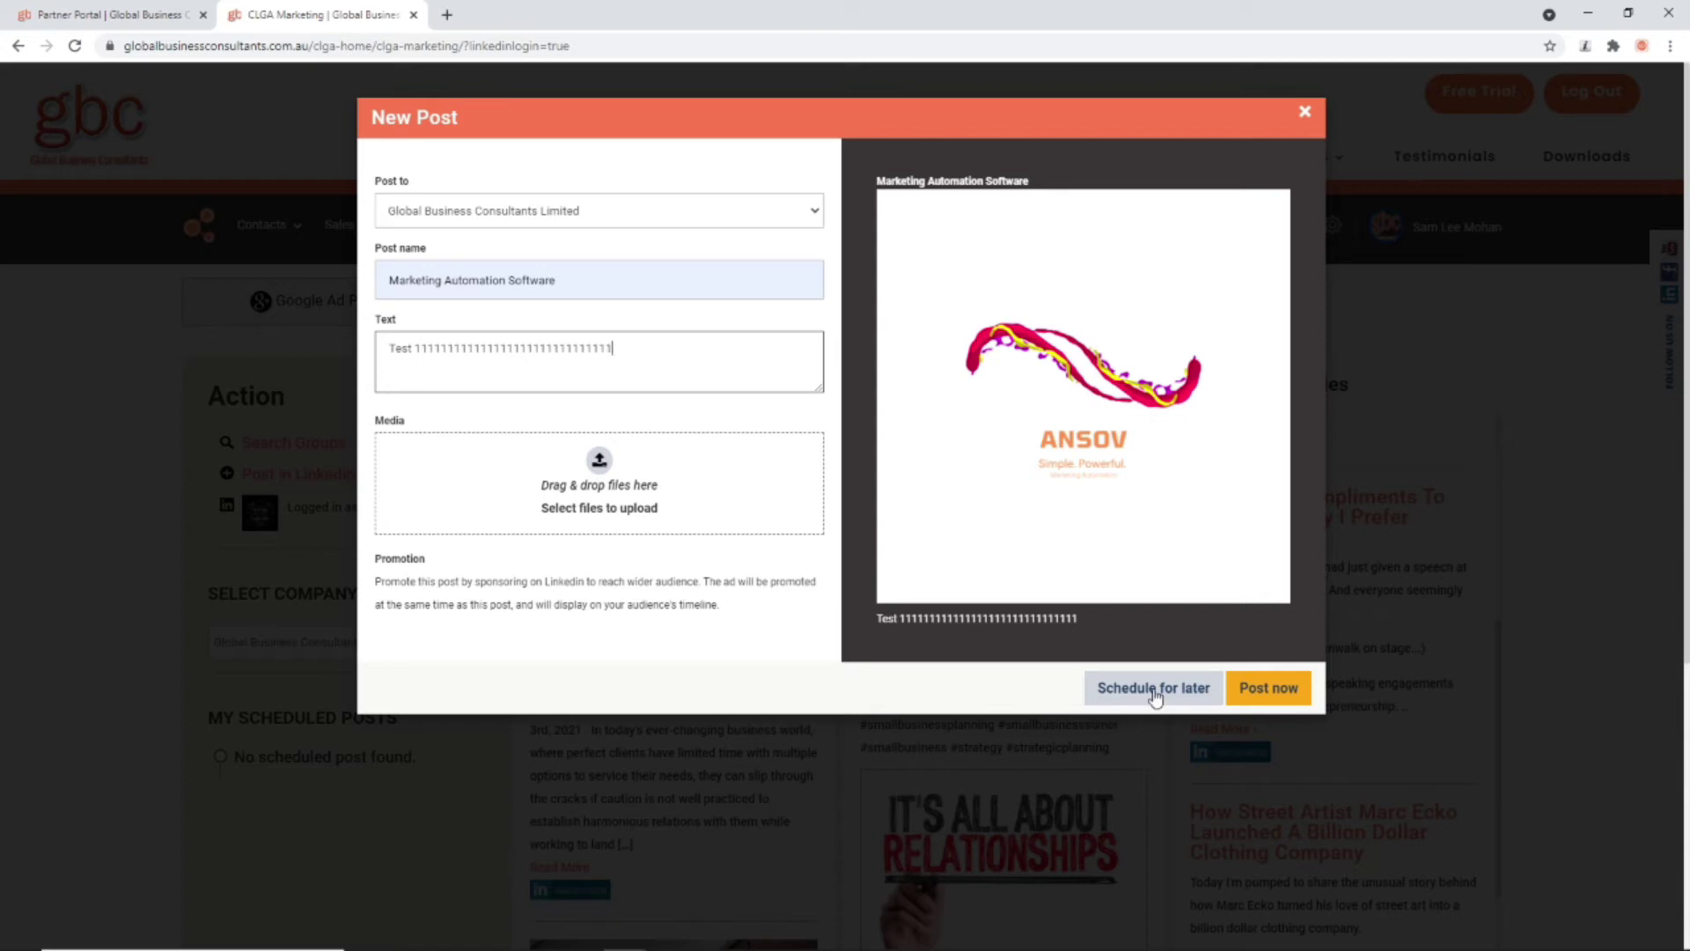
Step: Schedule the 'Marketing Automation Software' post for 11 May 2021 at 12:00 PM
{"action": "left_click", "coordinate": [1144, 692]}
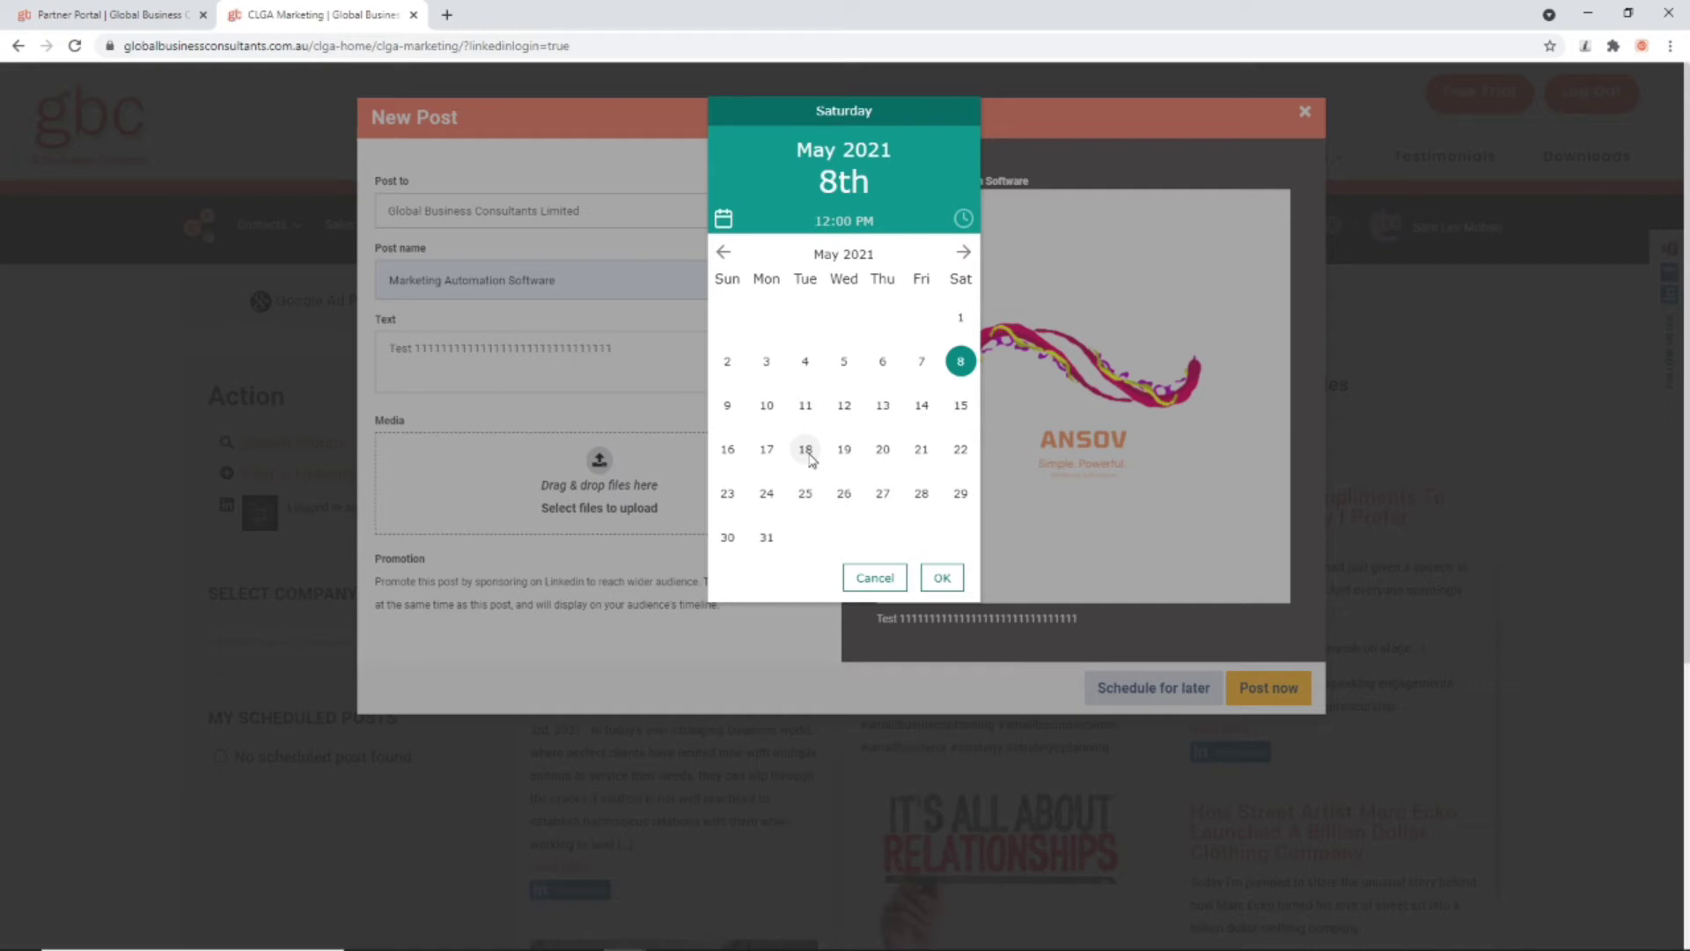
{"action": "left_click", "coordinate": [805, 405]}
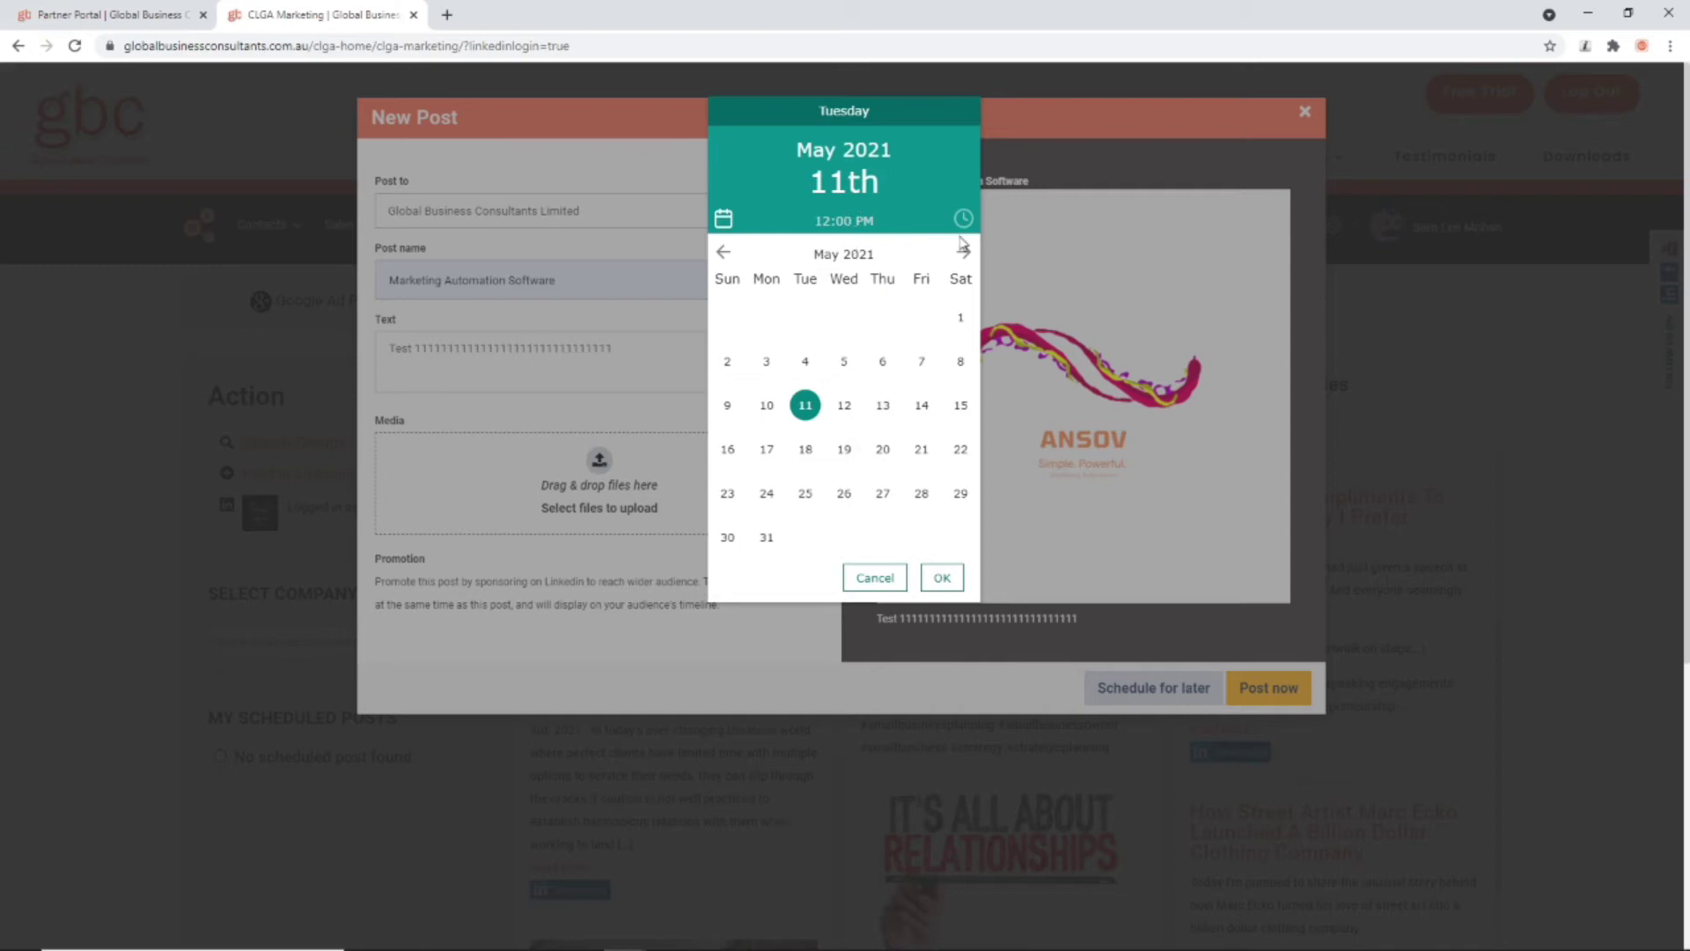
{"action": "left_click", "coordinate": [963, 219]}
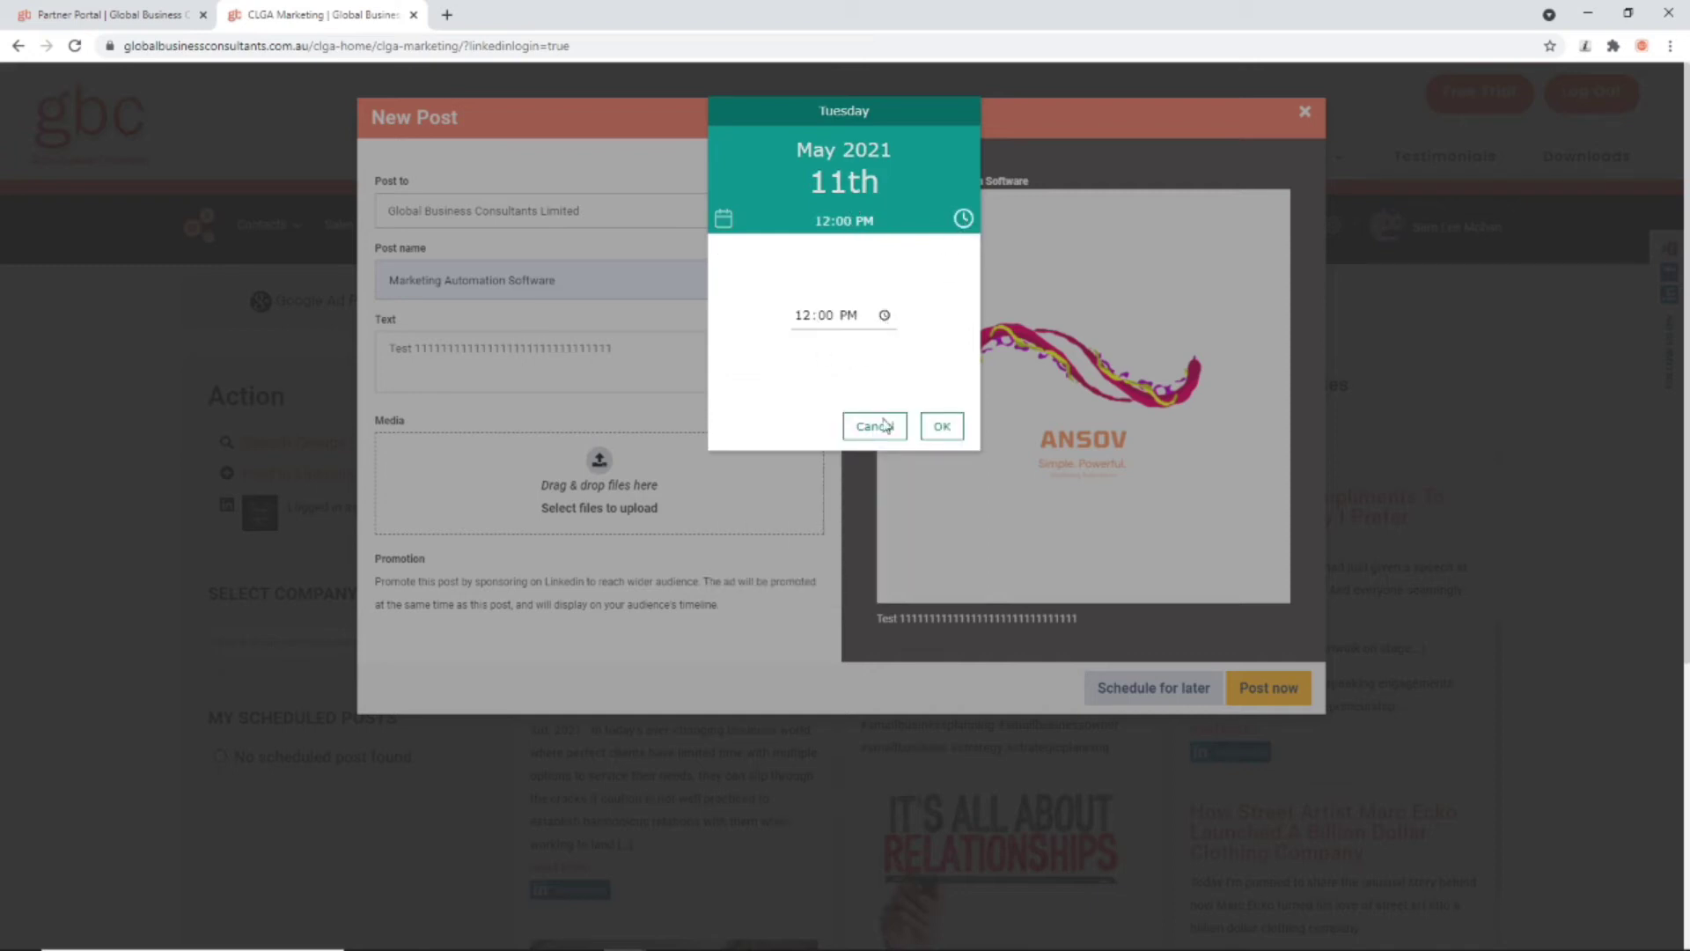
{"action": "left_click", "coordinate": [940, 426]}
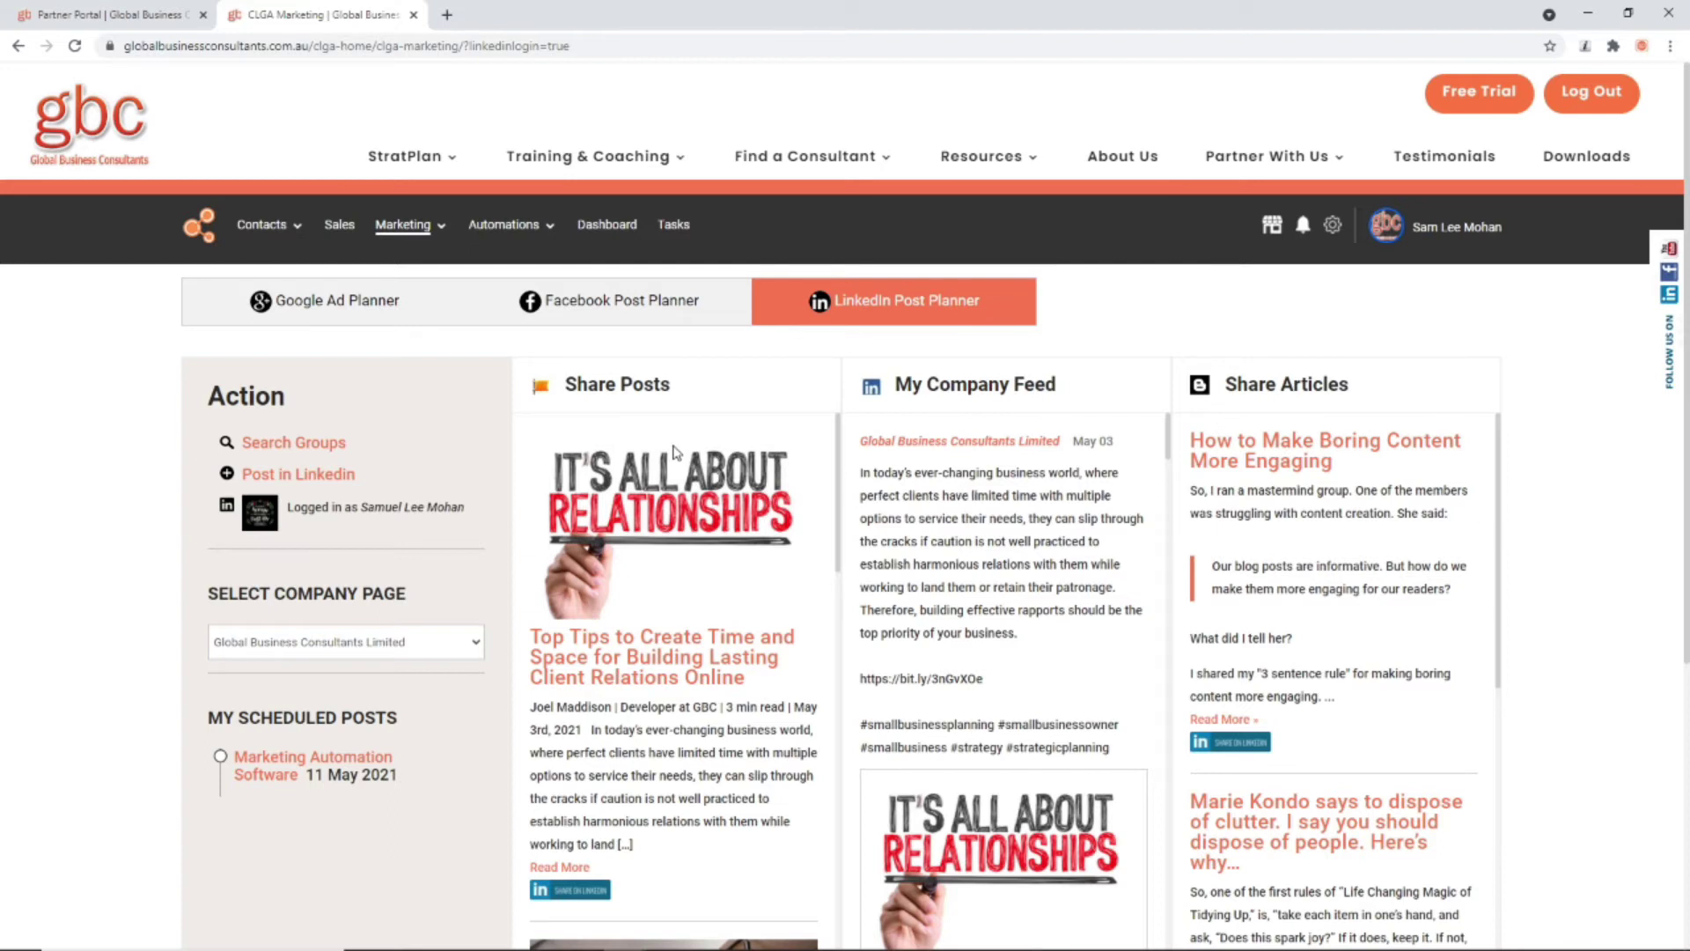
Step: Go to Marketing > Forms to list the landing page signup forms
{"action": "mouse_move", "coordinate": [280, 236]}
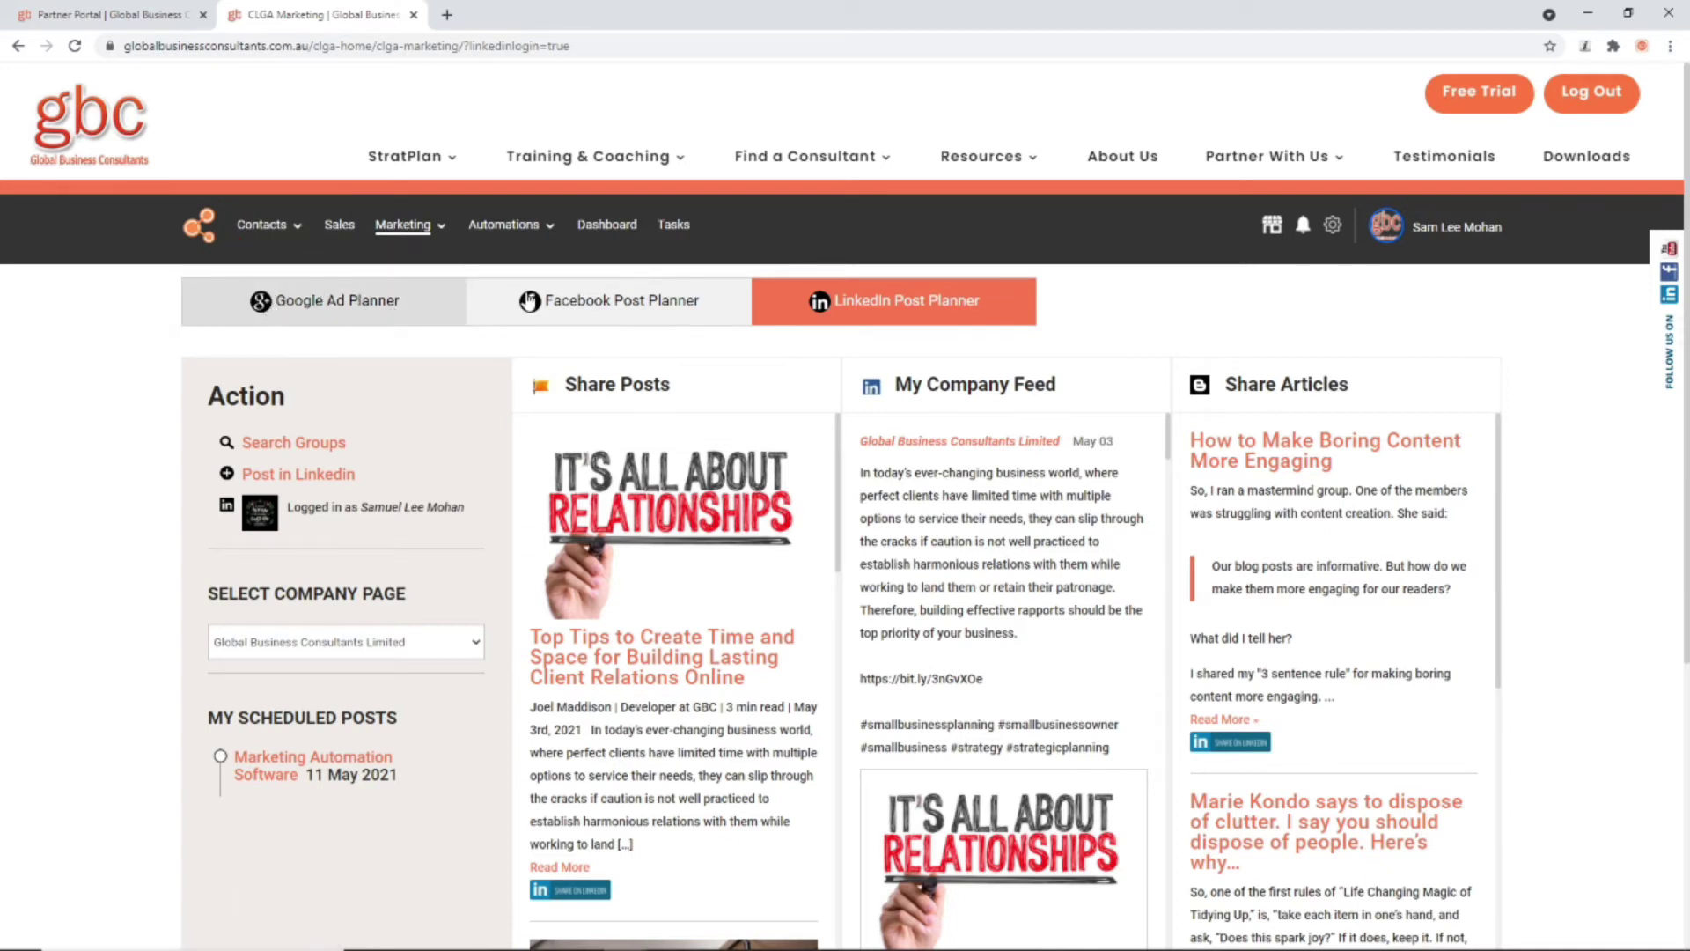
{"action": "mouse_move", "coordinate": [395, 227]}
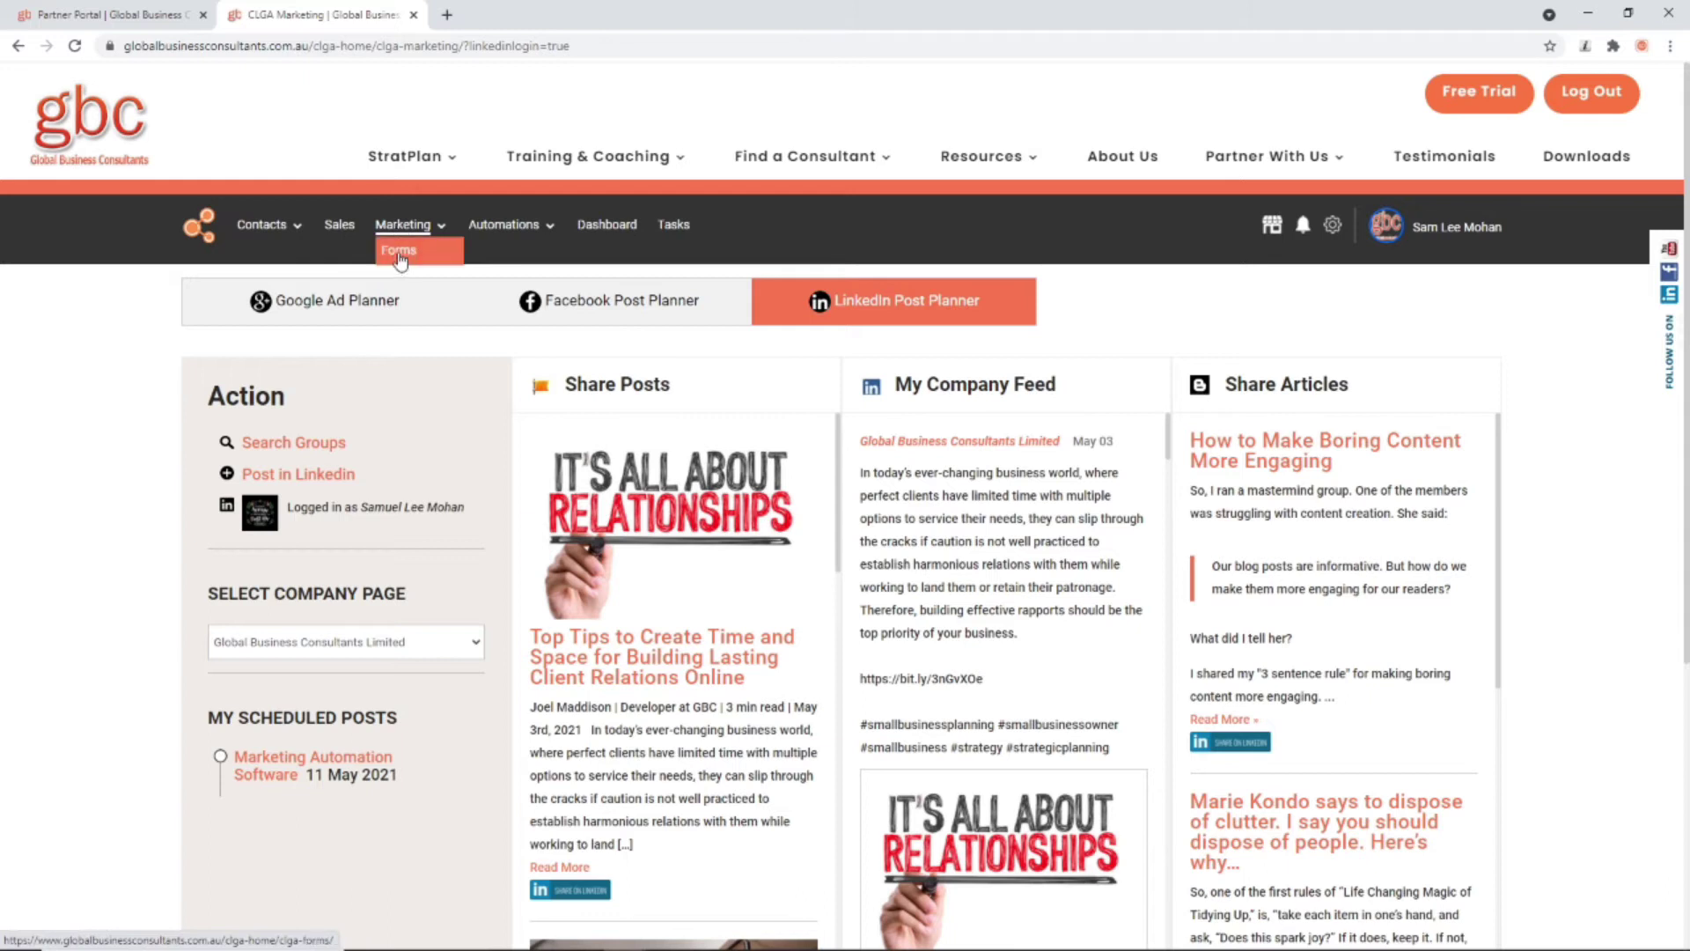
{"action": "left_click", "coordinate": [399, 252]}
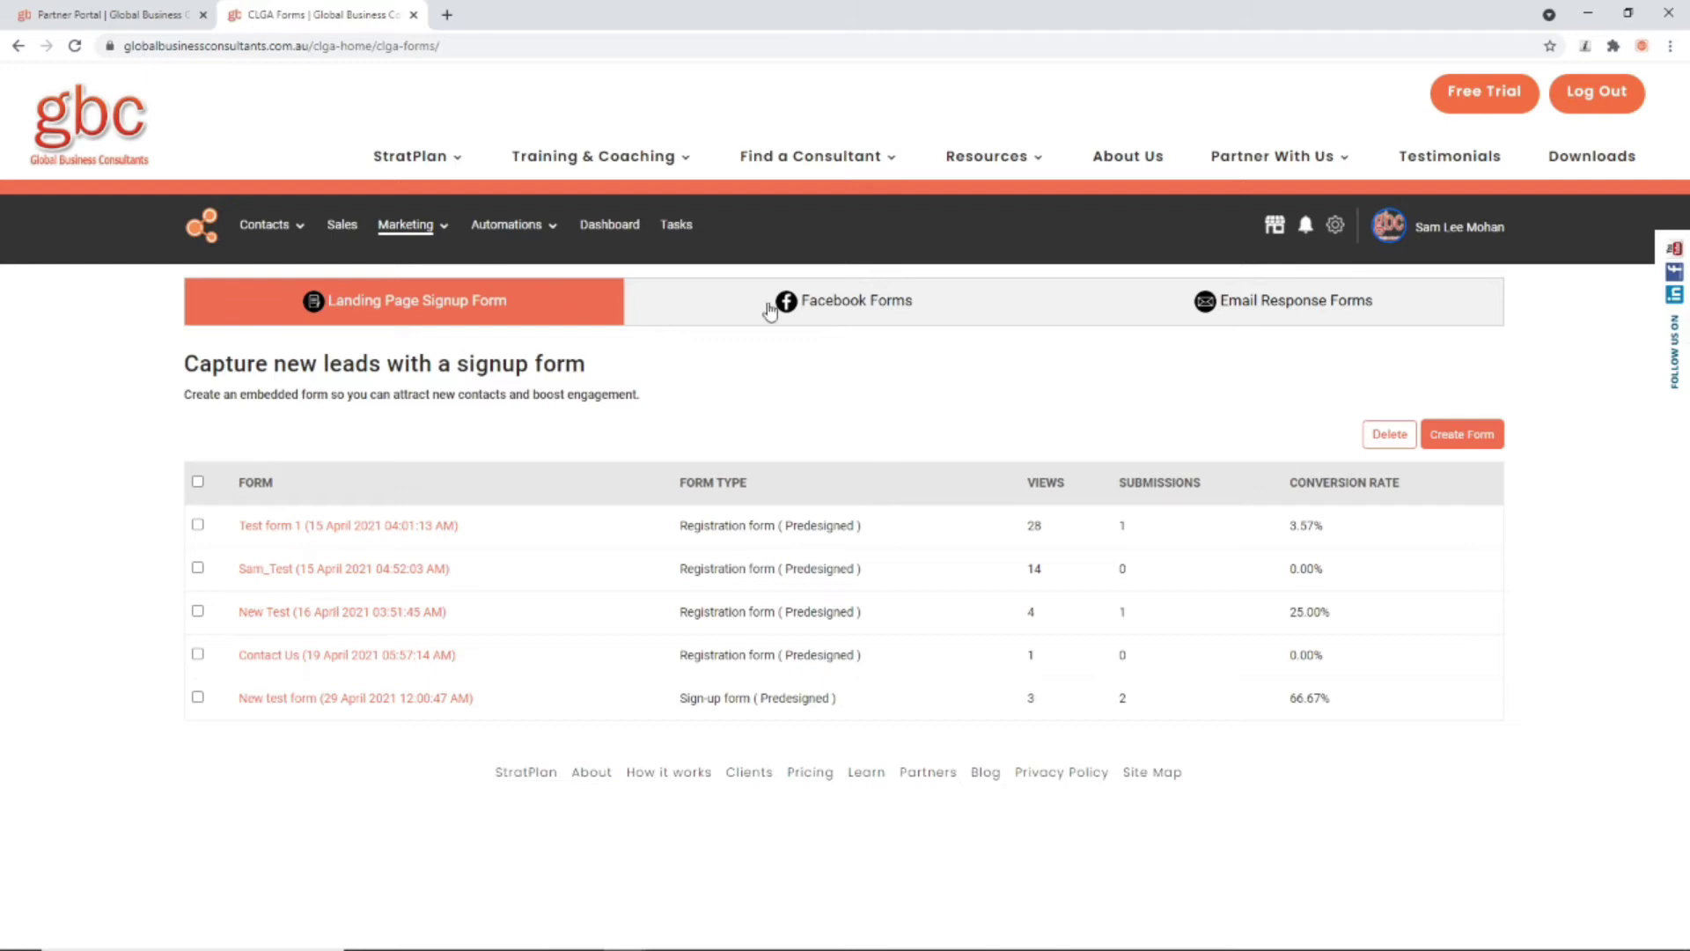
Step: Create and save a Contact us type signup form titled 'Contact Us'
{"action": "left_click", "coordinate": [1470, 436]}
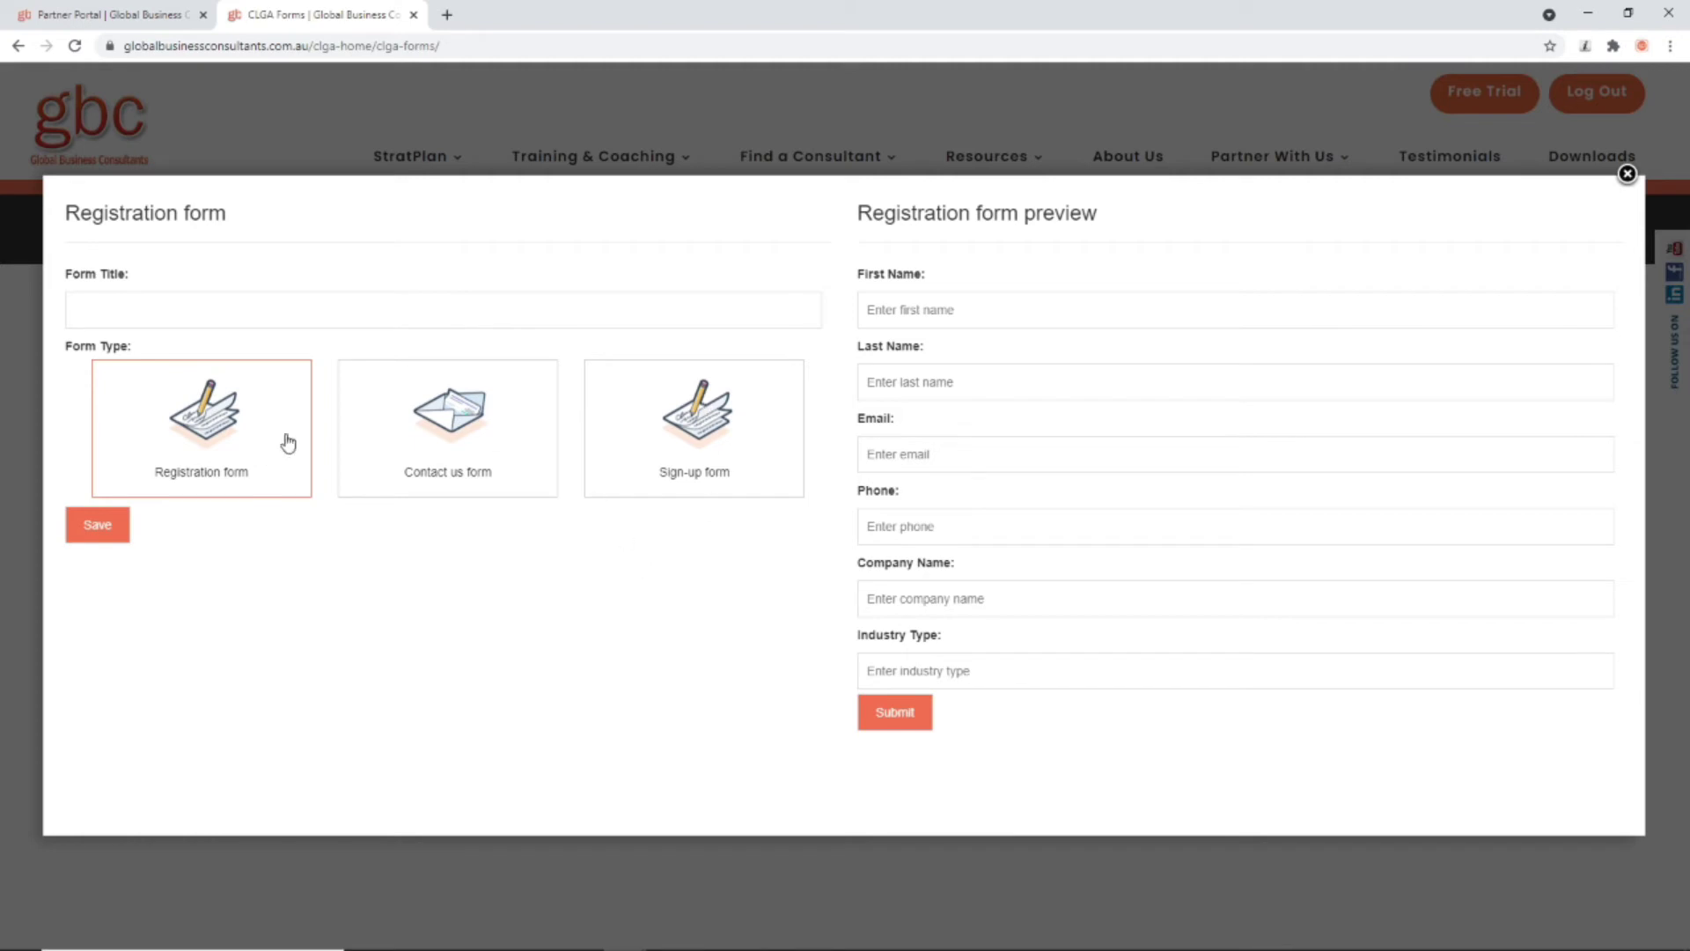
{"action": "left_click", "coordinate": [480, 445]}
{"action": "left_click", "coordinate": [691, 436]}
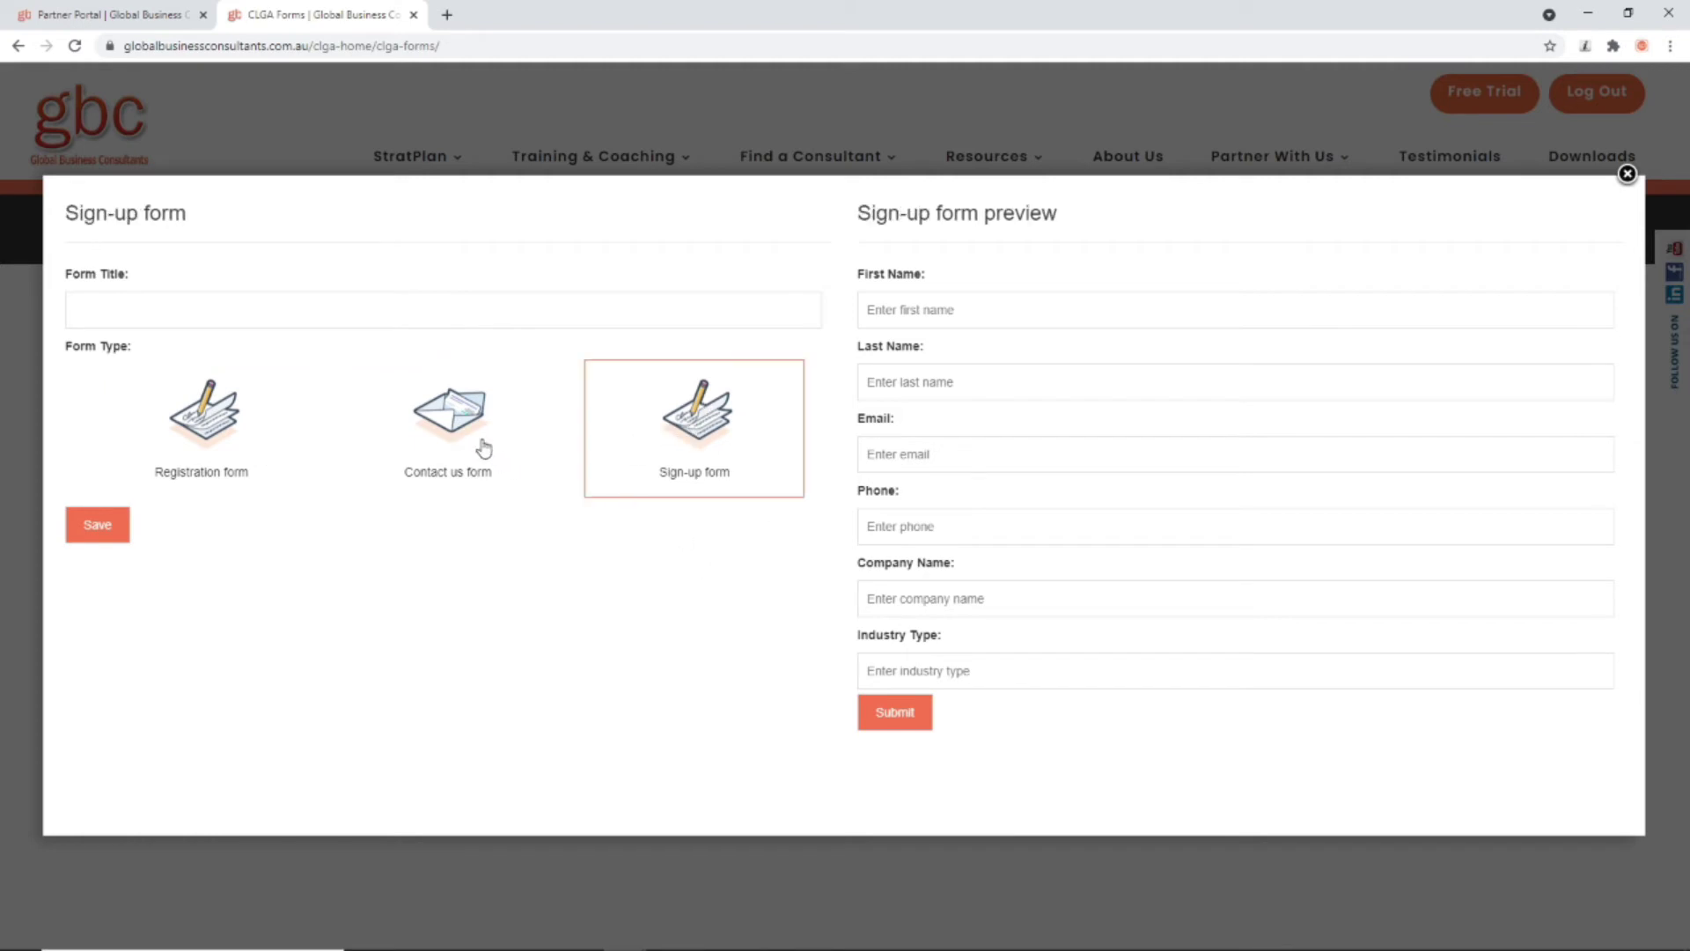
{"action": "left_click", "coordinate": [172, 433]}
{"action": "left_click", "coordinate": [134, 315]}
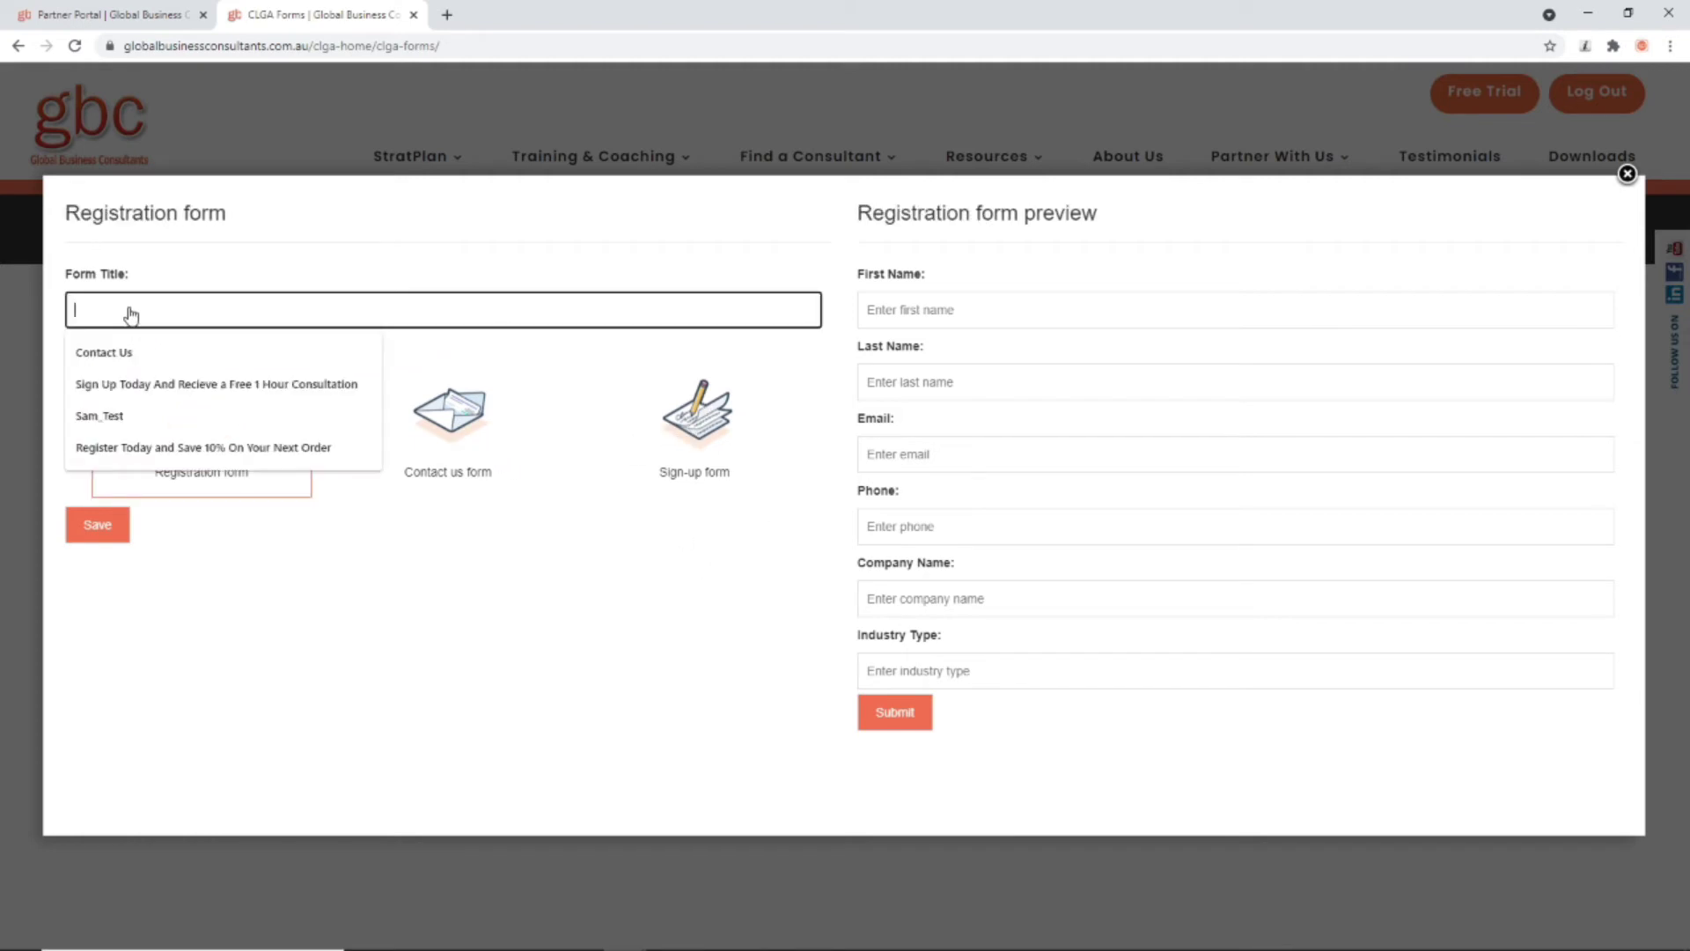
{"action": "left_click", "coordinate": [129, 354]}
{"action": "left_click", "coordinate": [425, 443]}
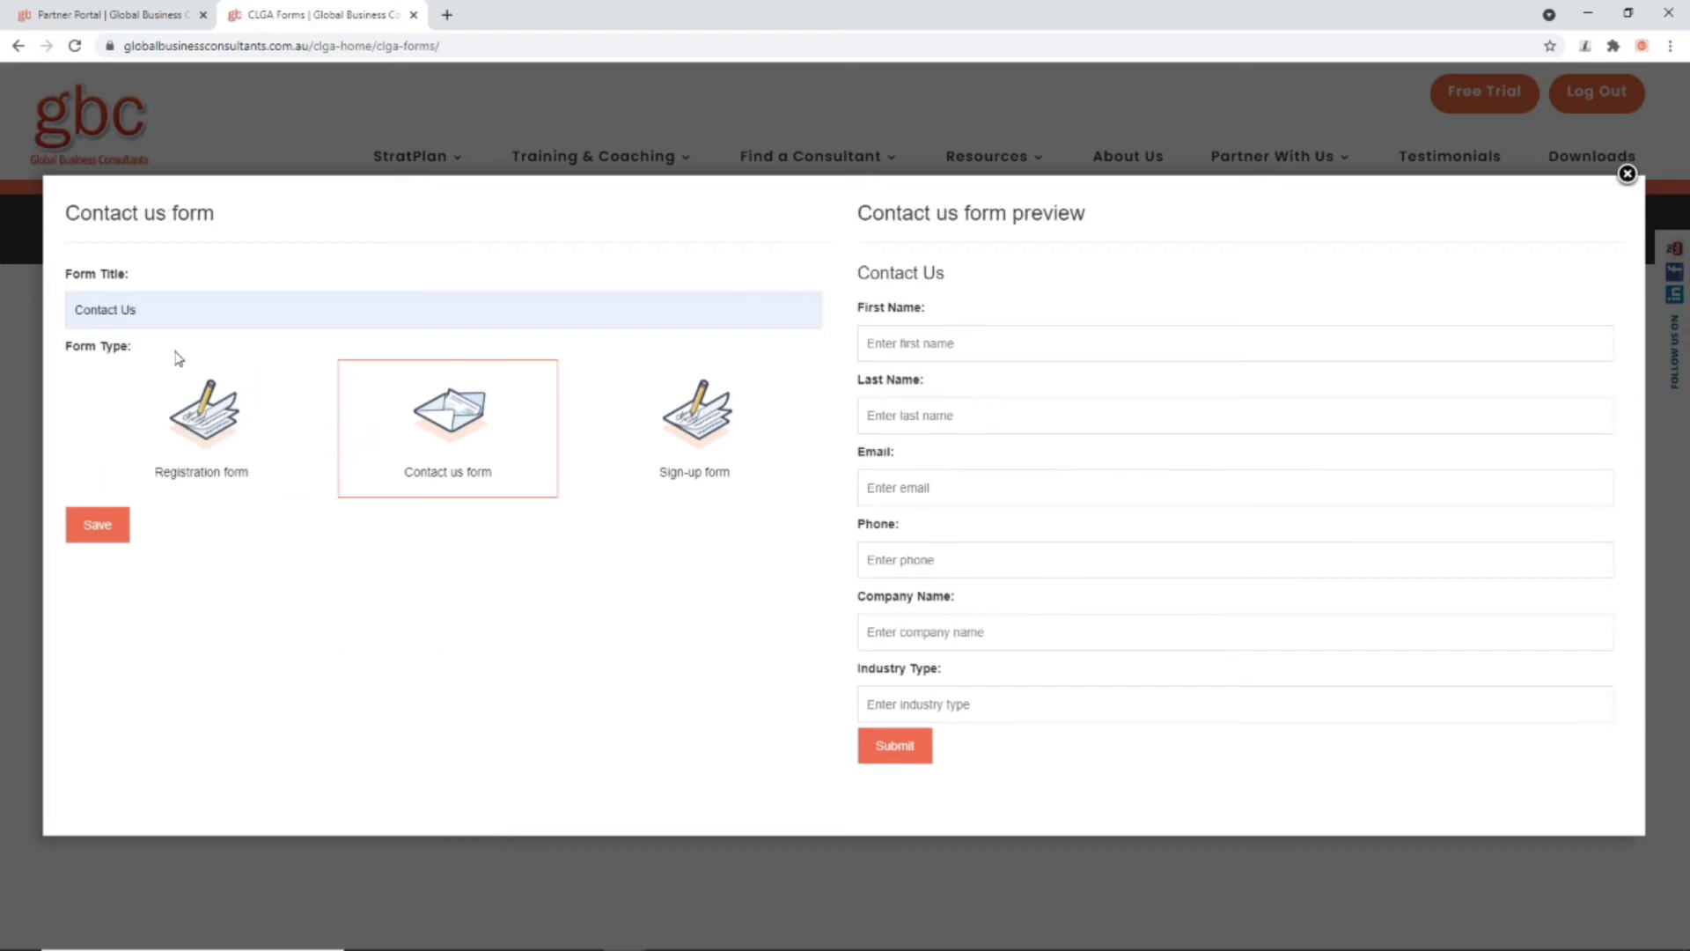
{"action": "left_click", "coordinate": [81, 537]}
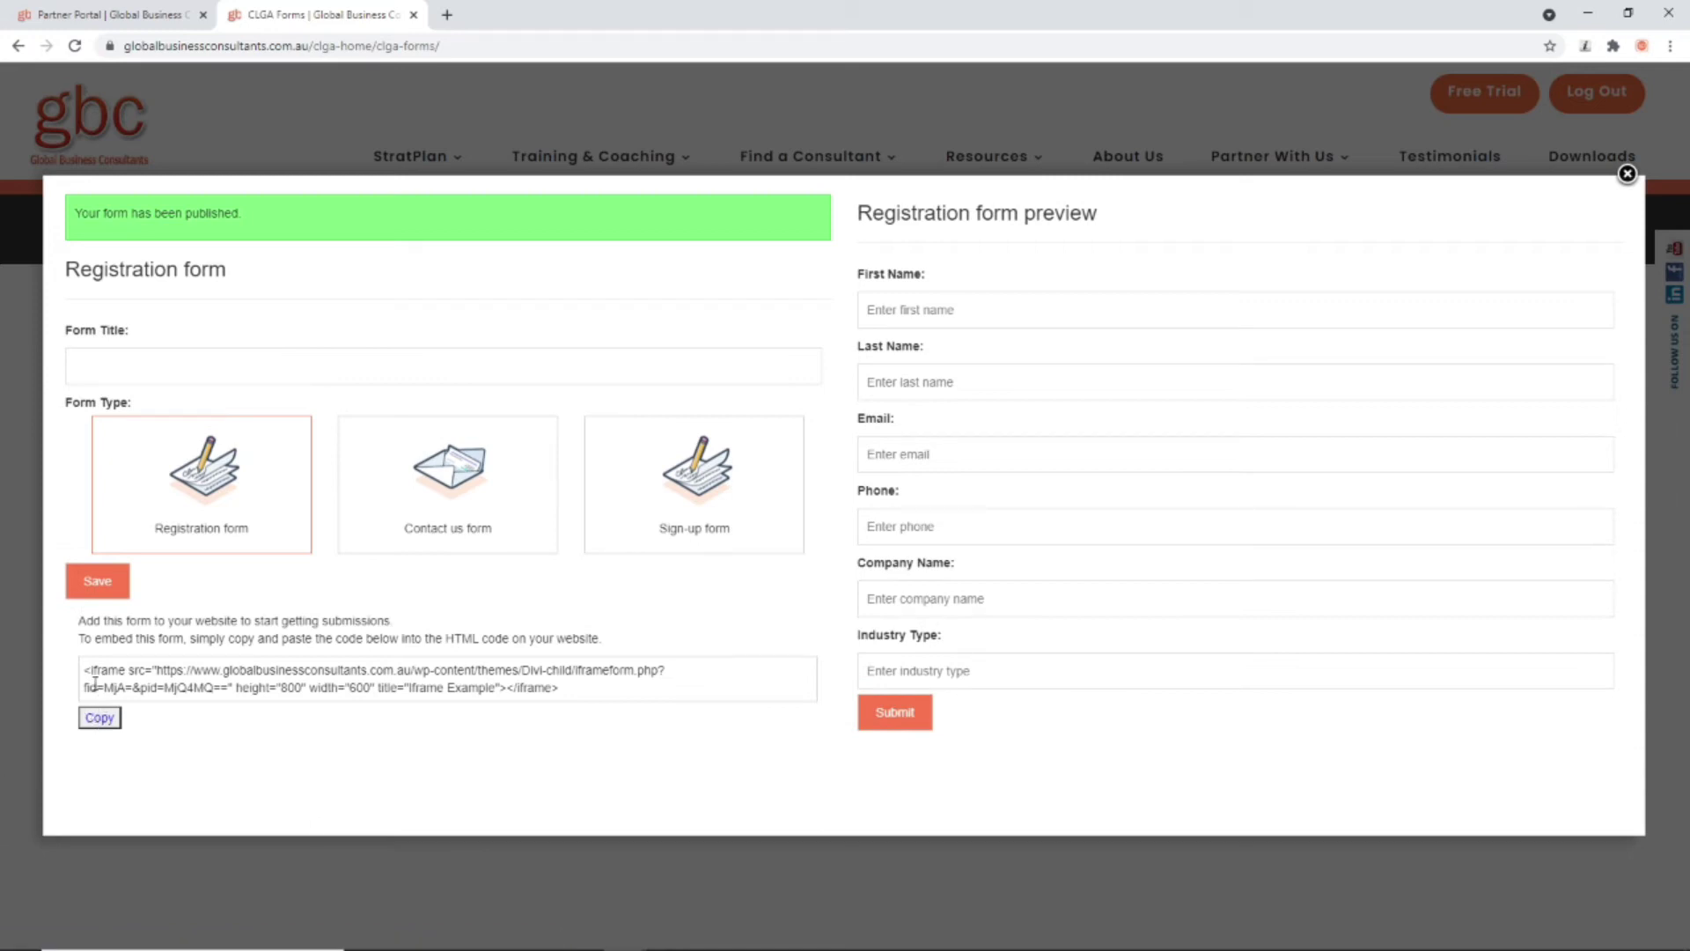
Step: Copy the Contact Us form's embed code, again from its 08 May 2021 list entry
{"action": "left_click", "coordinate": [99, 718]}
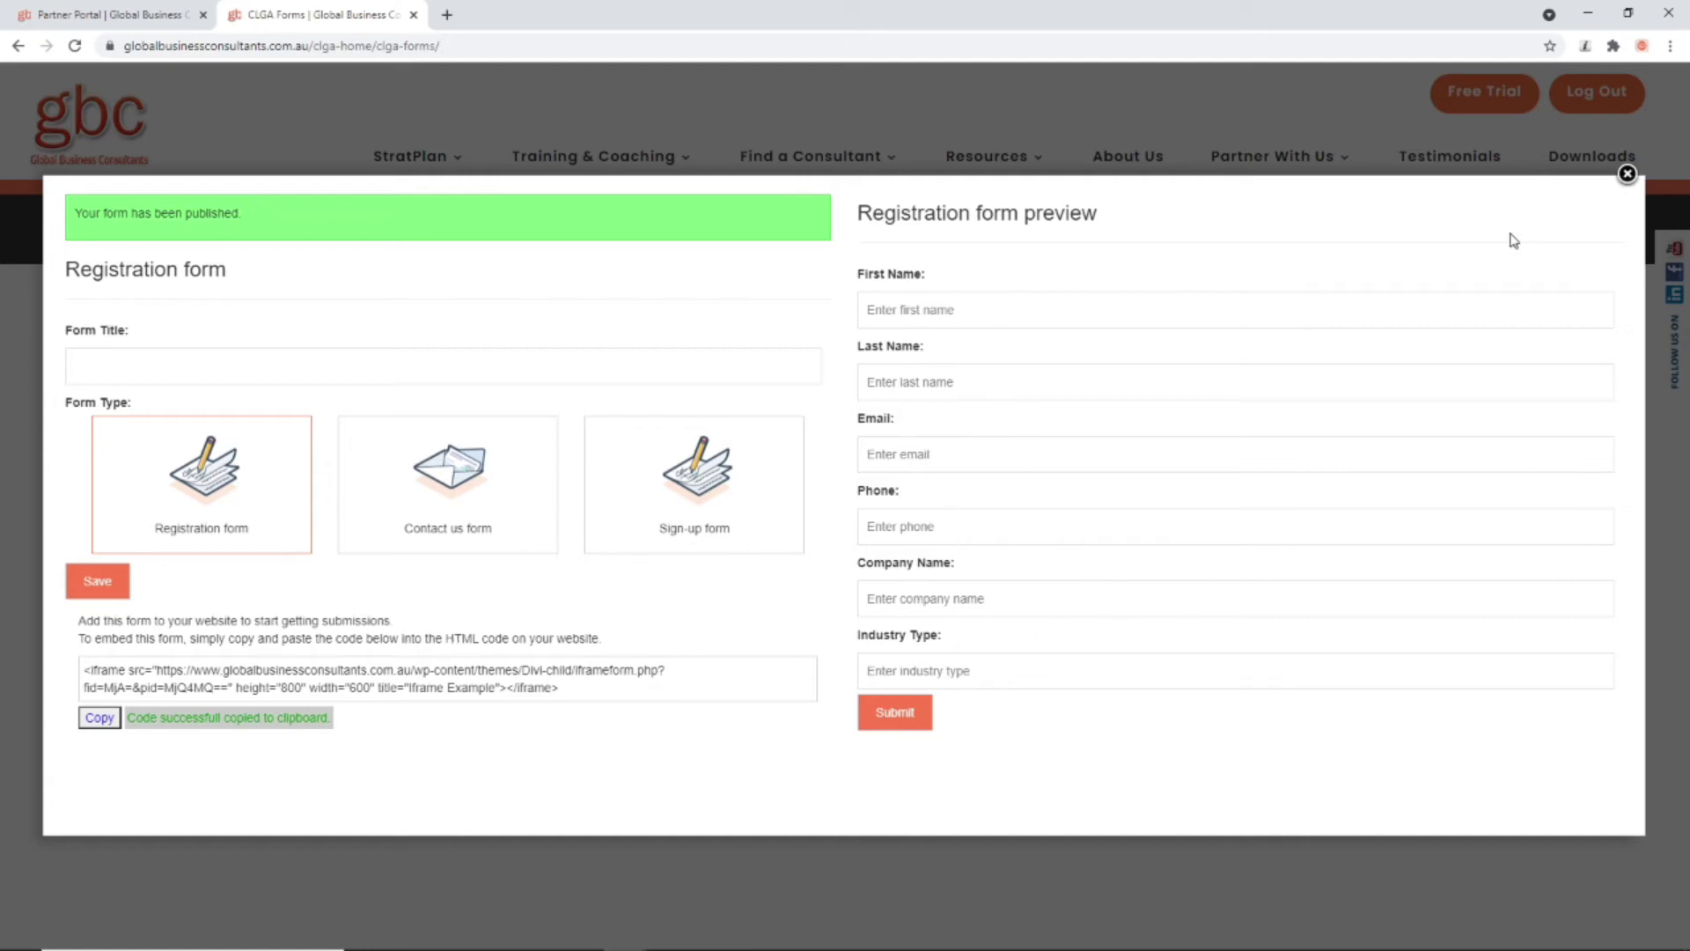
{"action": "left_click", "coordinate": [1626, 174]}
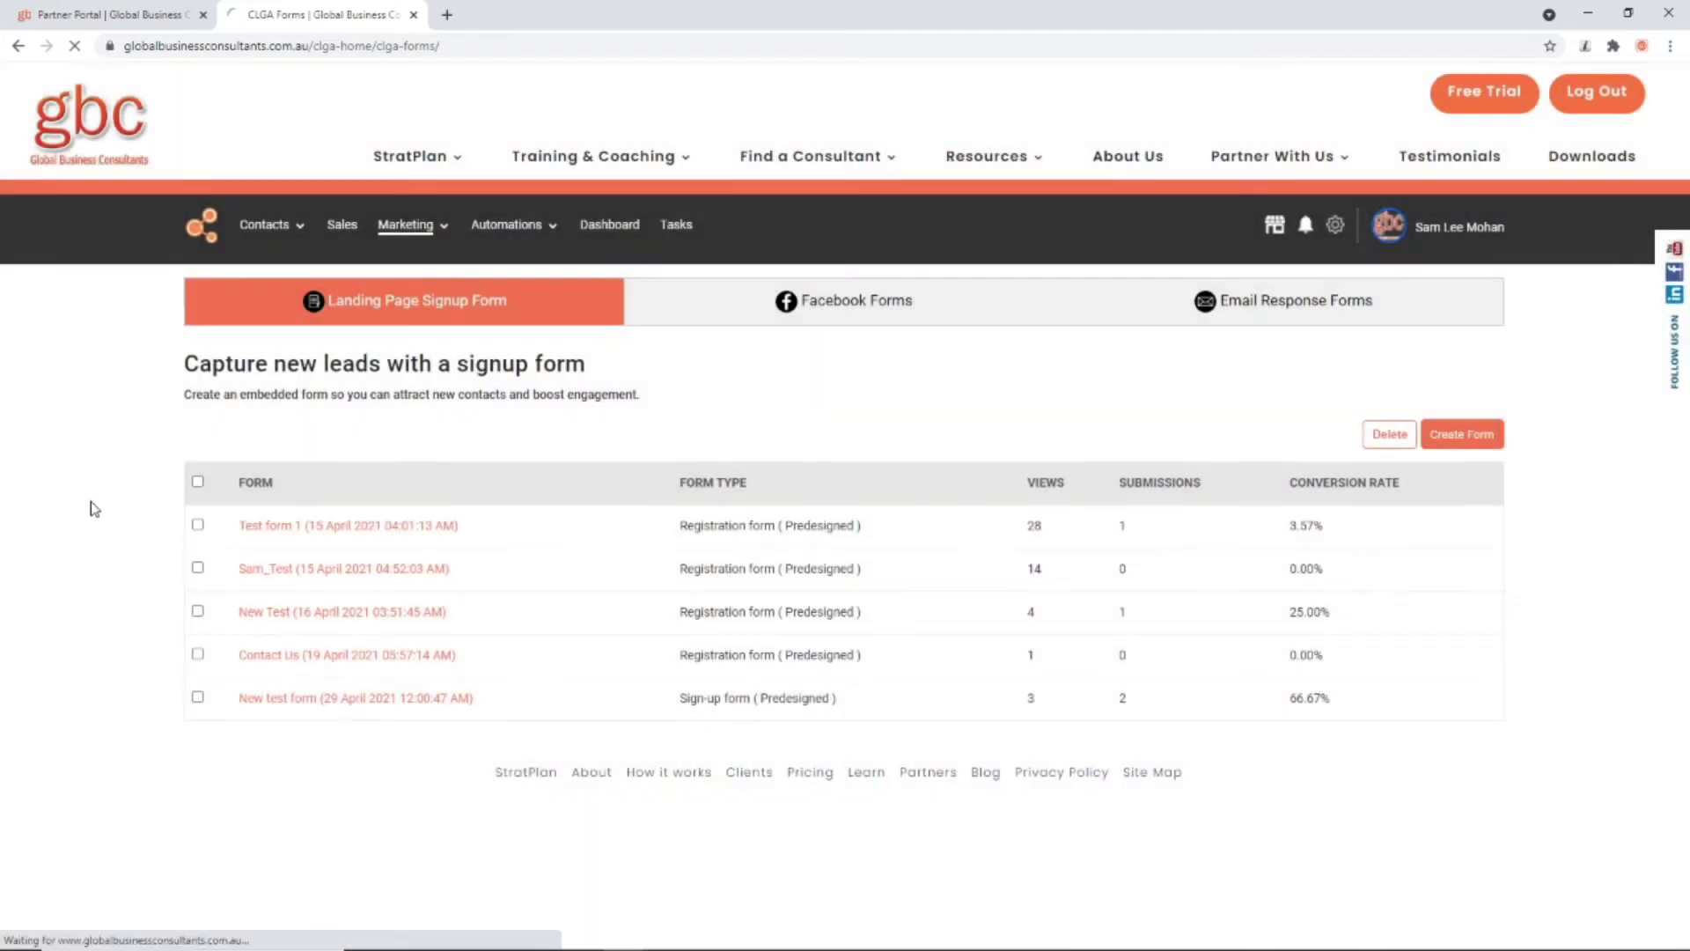
{"action": "mouse_move", "coordinate": [264, 230]}
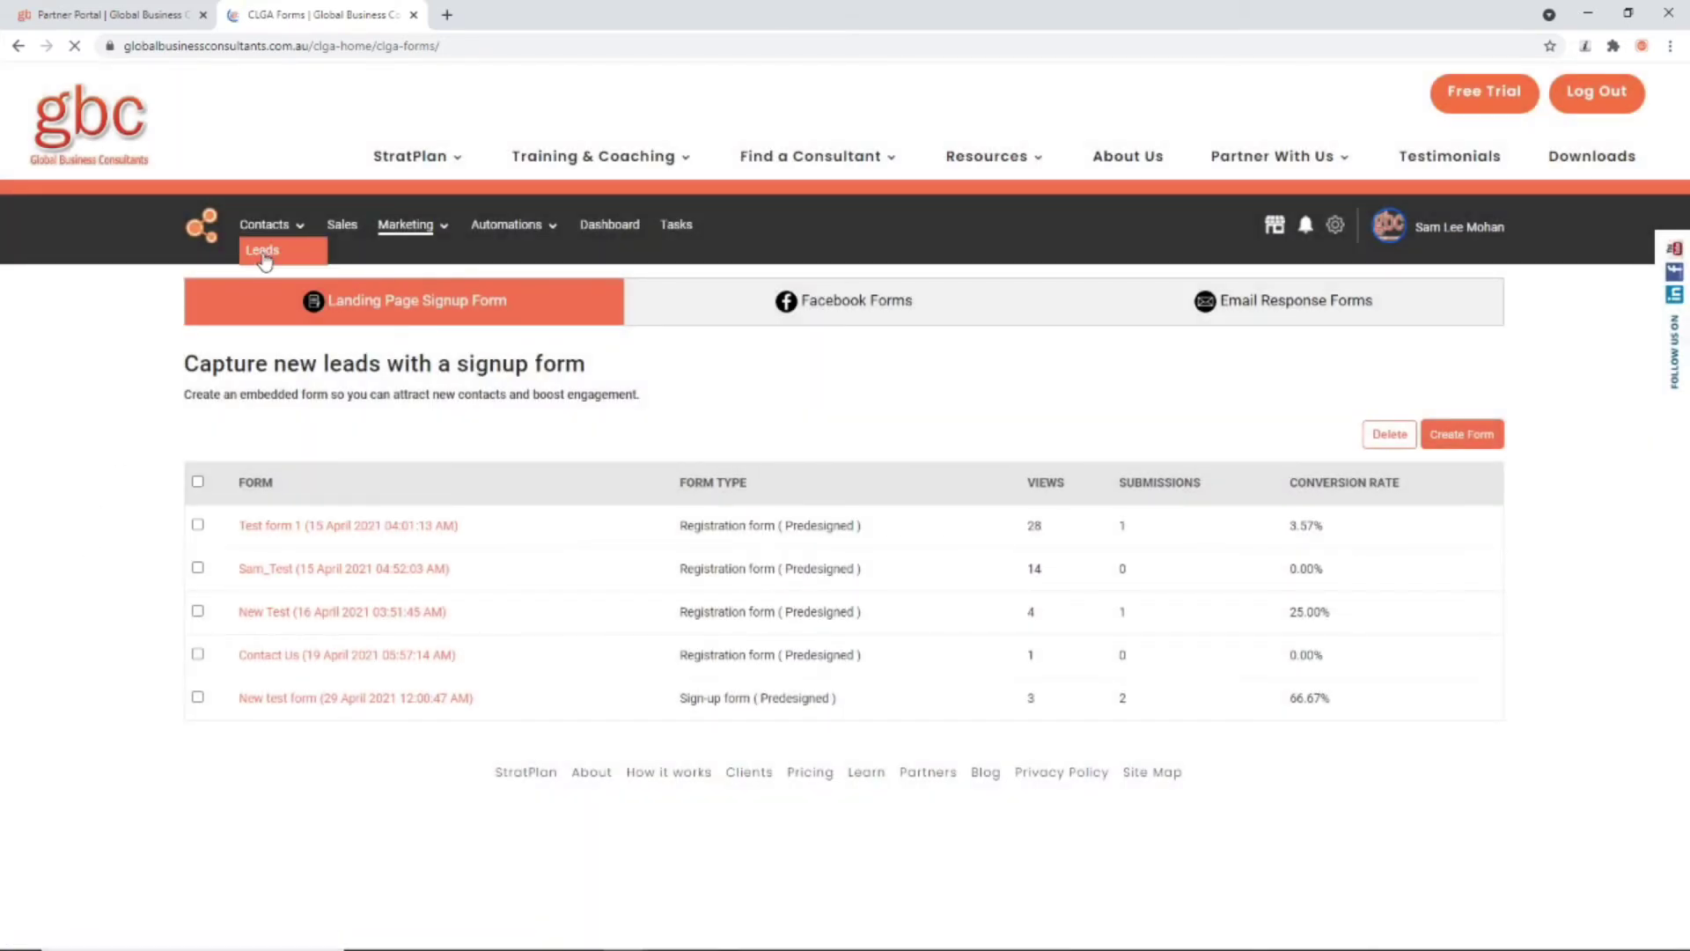
{"action": "mouse_move", "coordinate": [264, 231]}
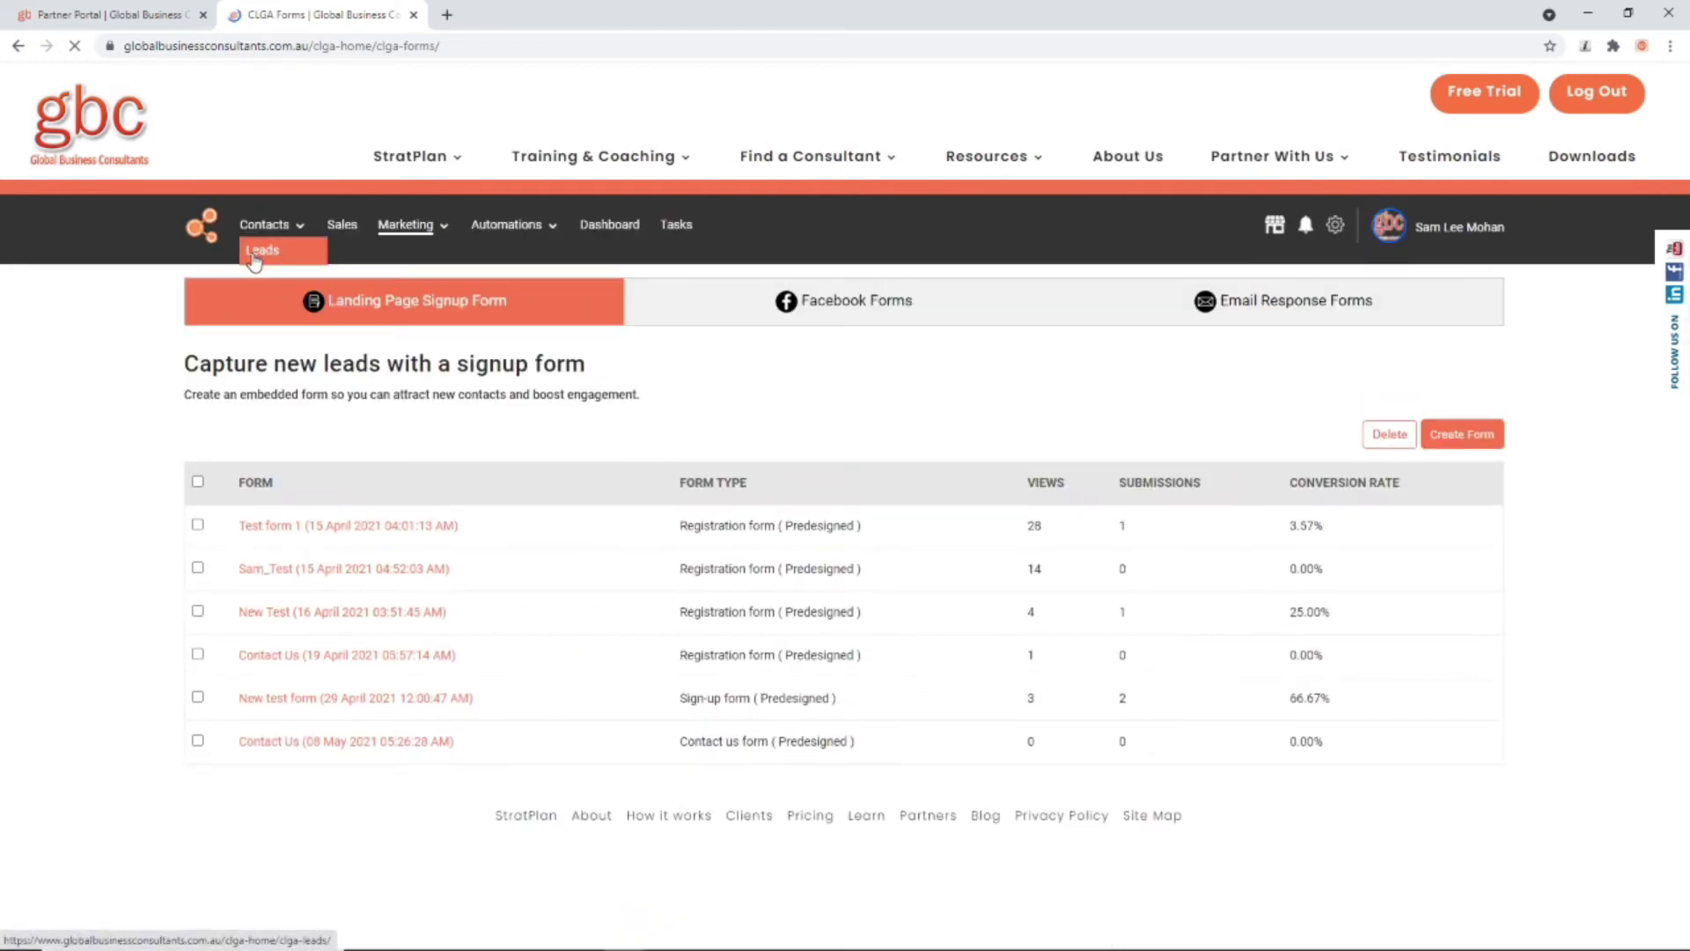
{"action": "left_click", "coordinate": [254, 255]}
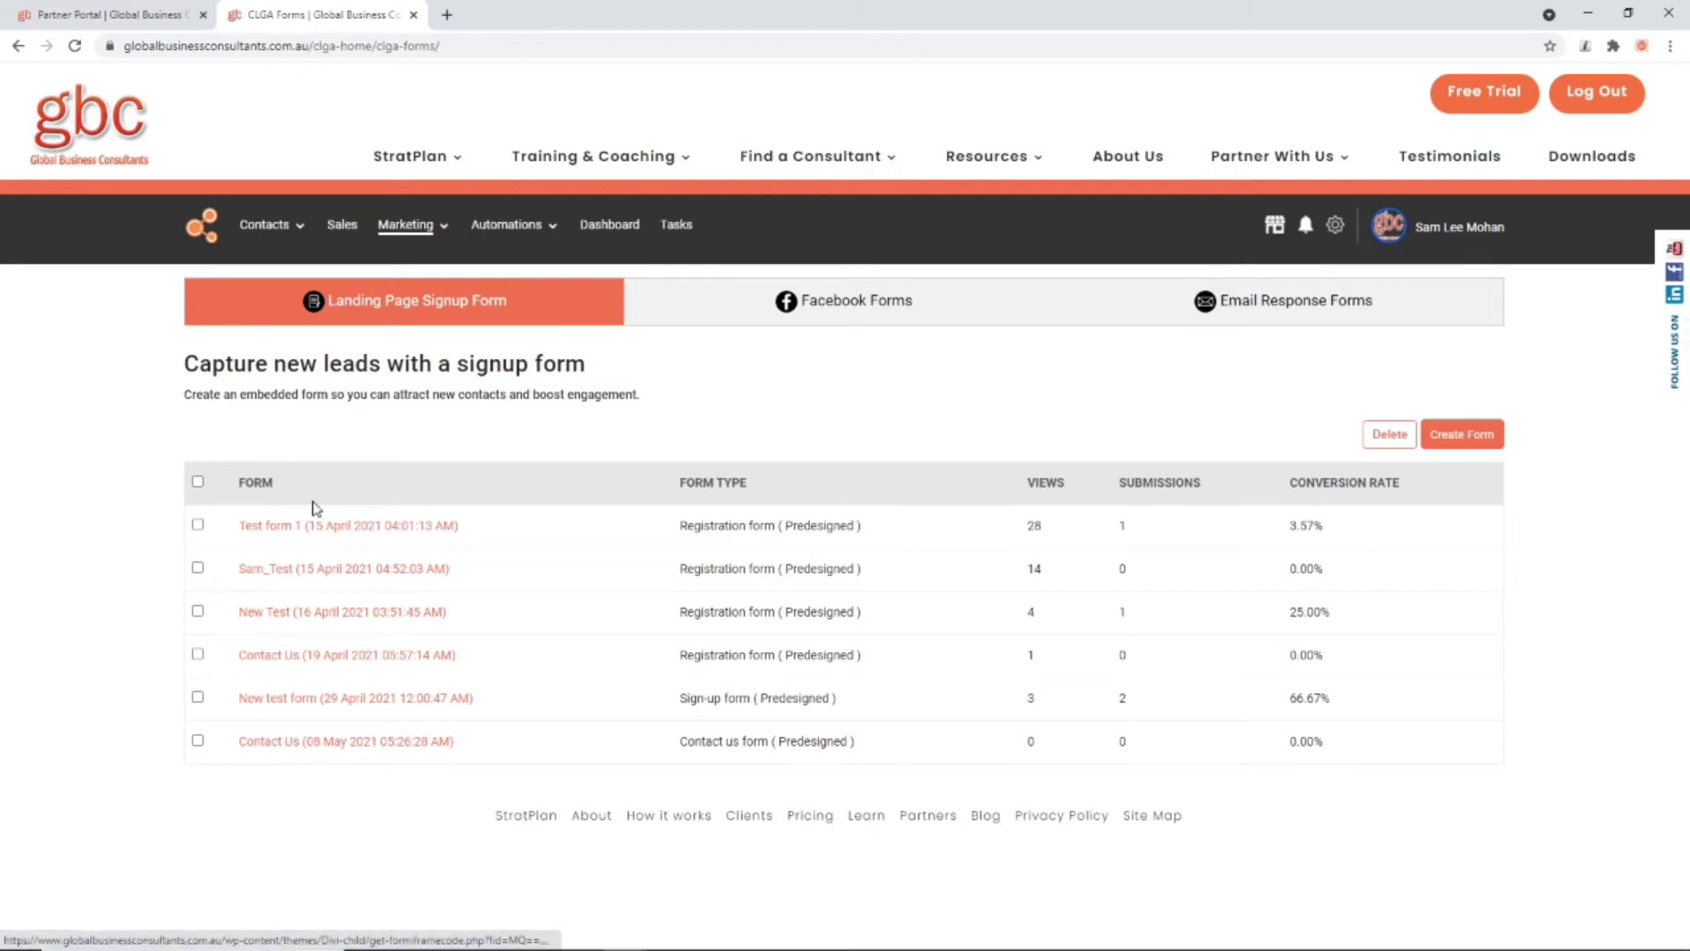
{"action": "left_click", "coordinate": [299, 748]}
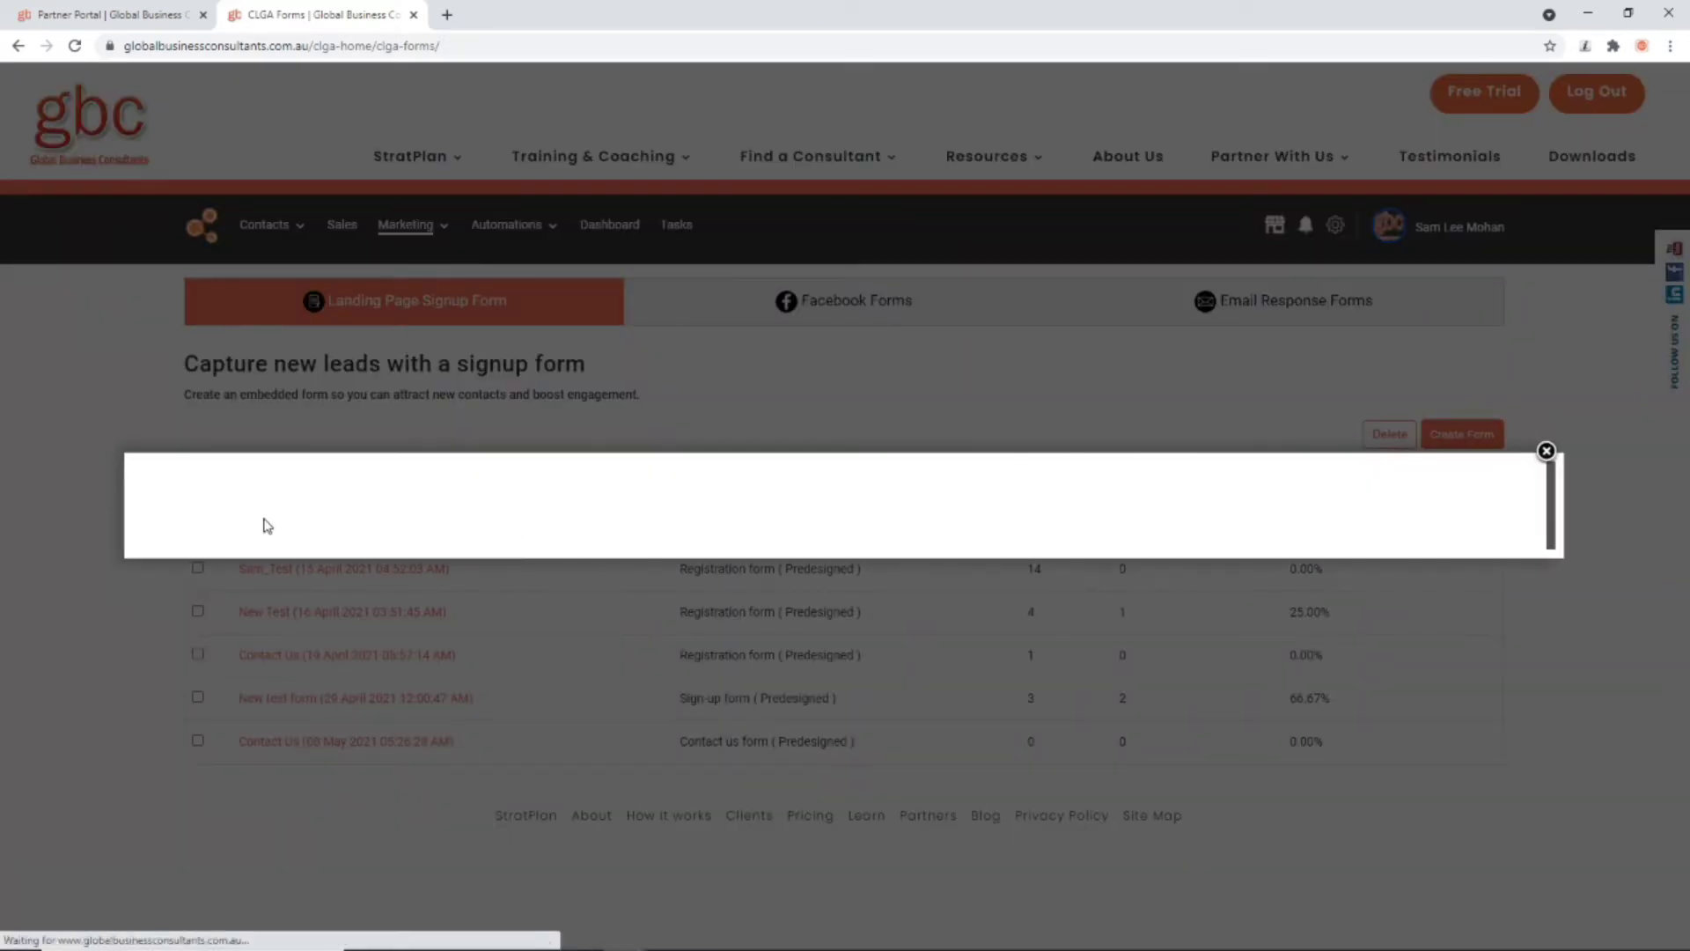
{"action": "left_click", "coordinate": [160, 506]}
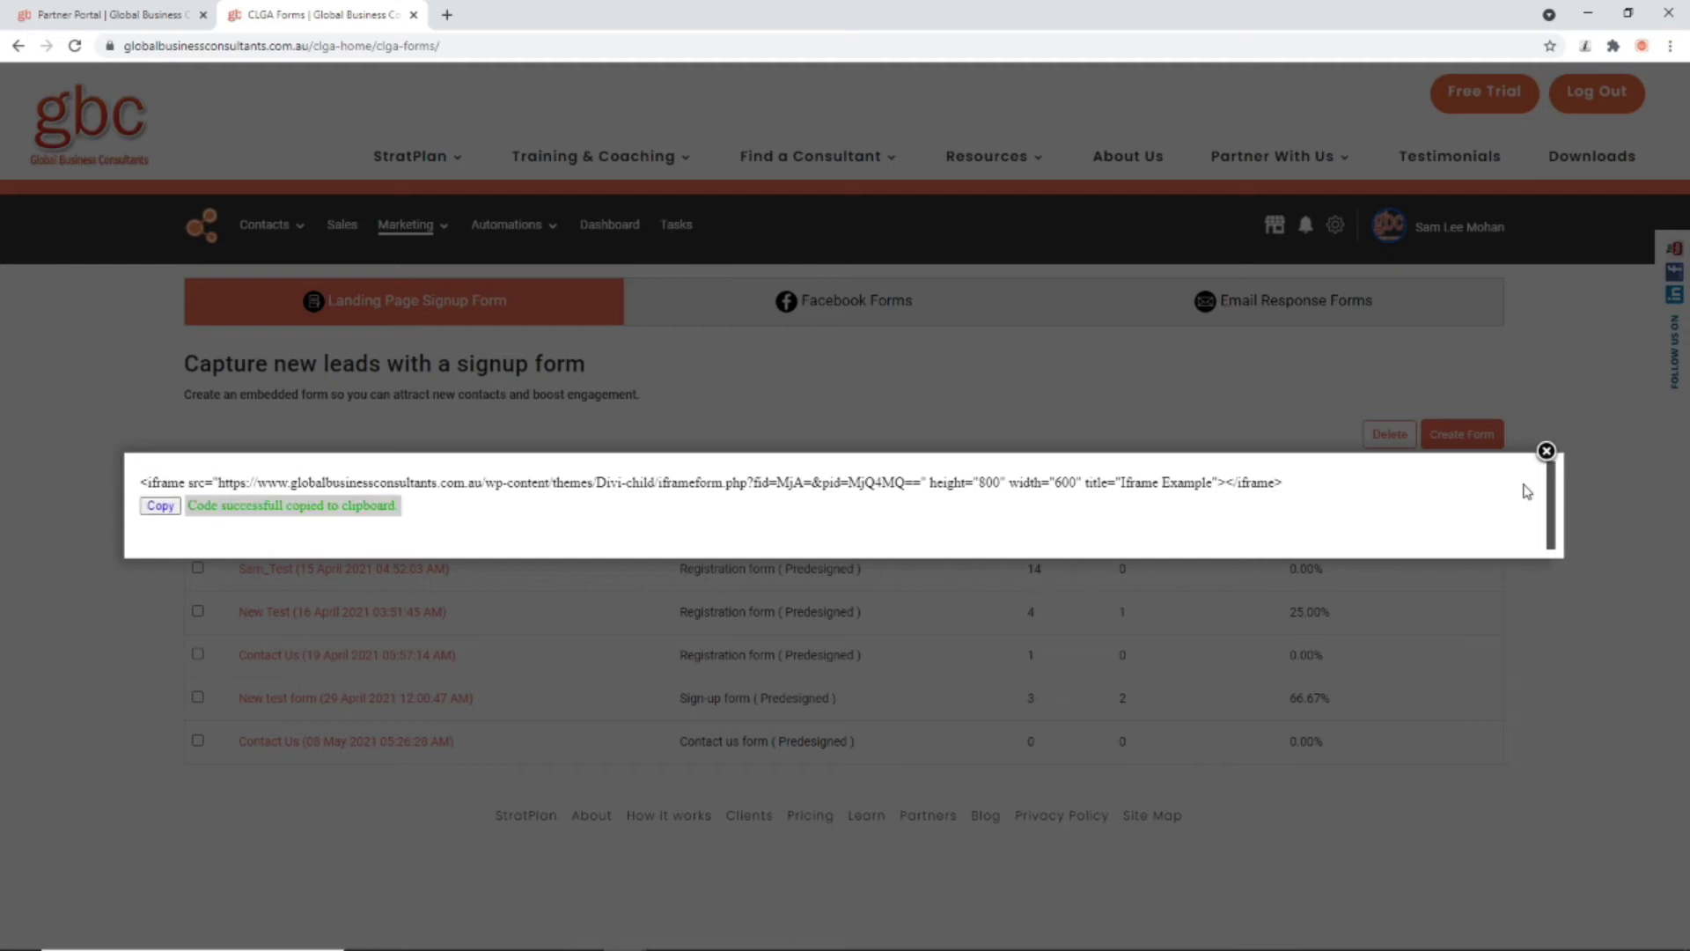
{"action": "left_click", "coordinate": [1546, 452]}
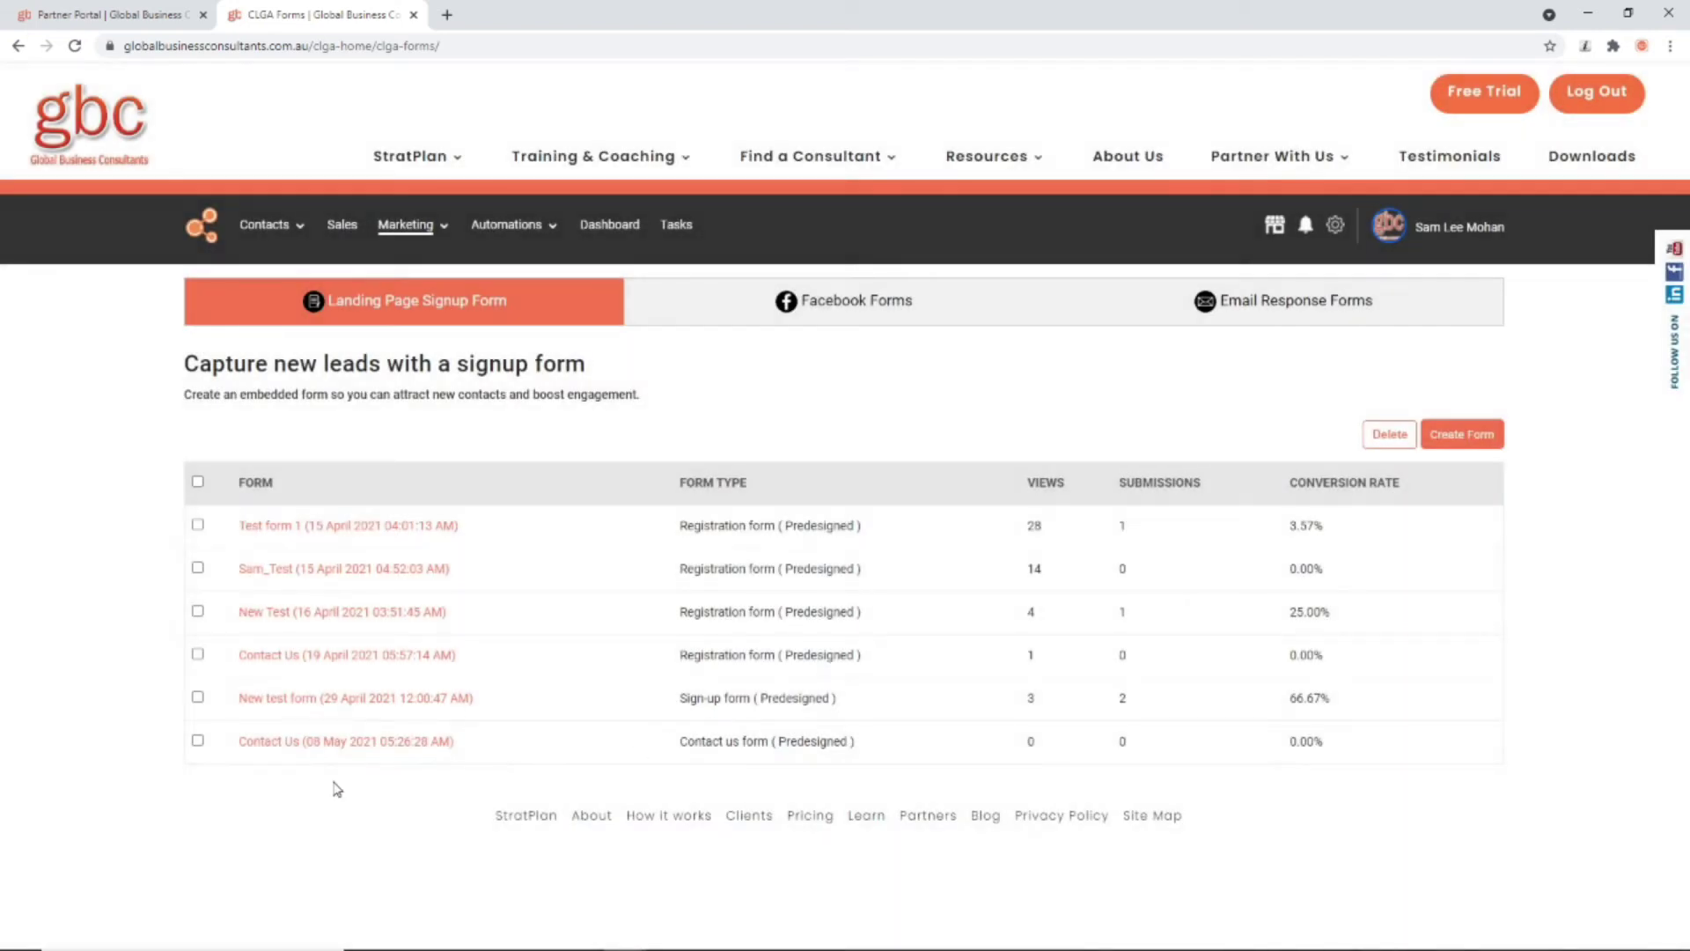
Step: Look at Facebook Forms, cancel a new form there, then show Email Response Forms
{"action": "left_click", "coordinate": [895, 315]}
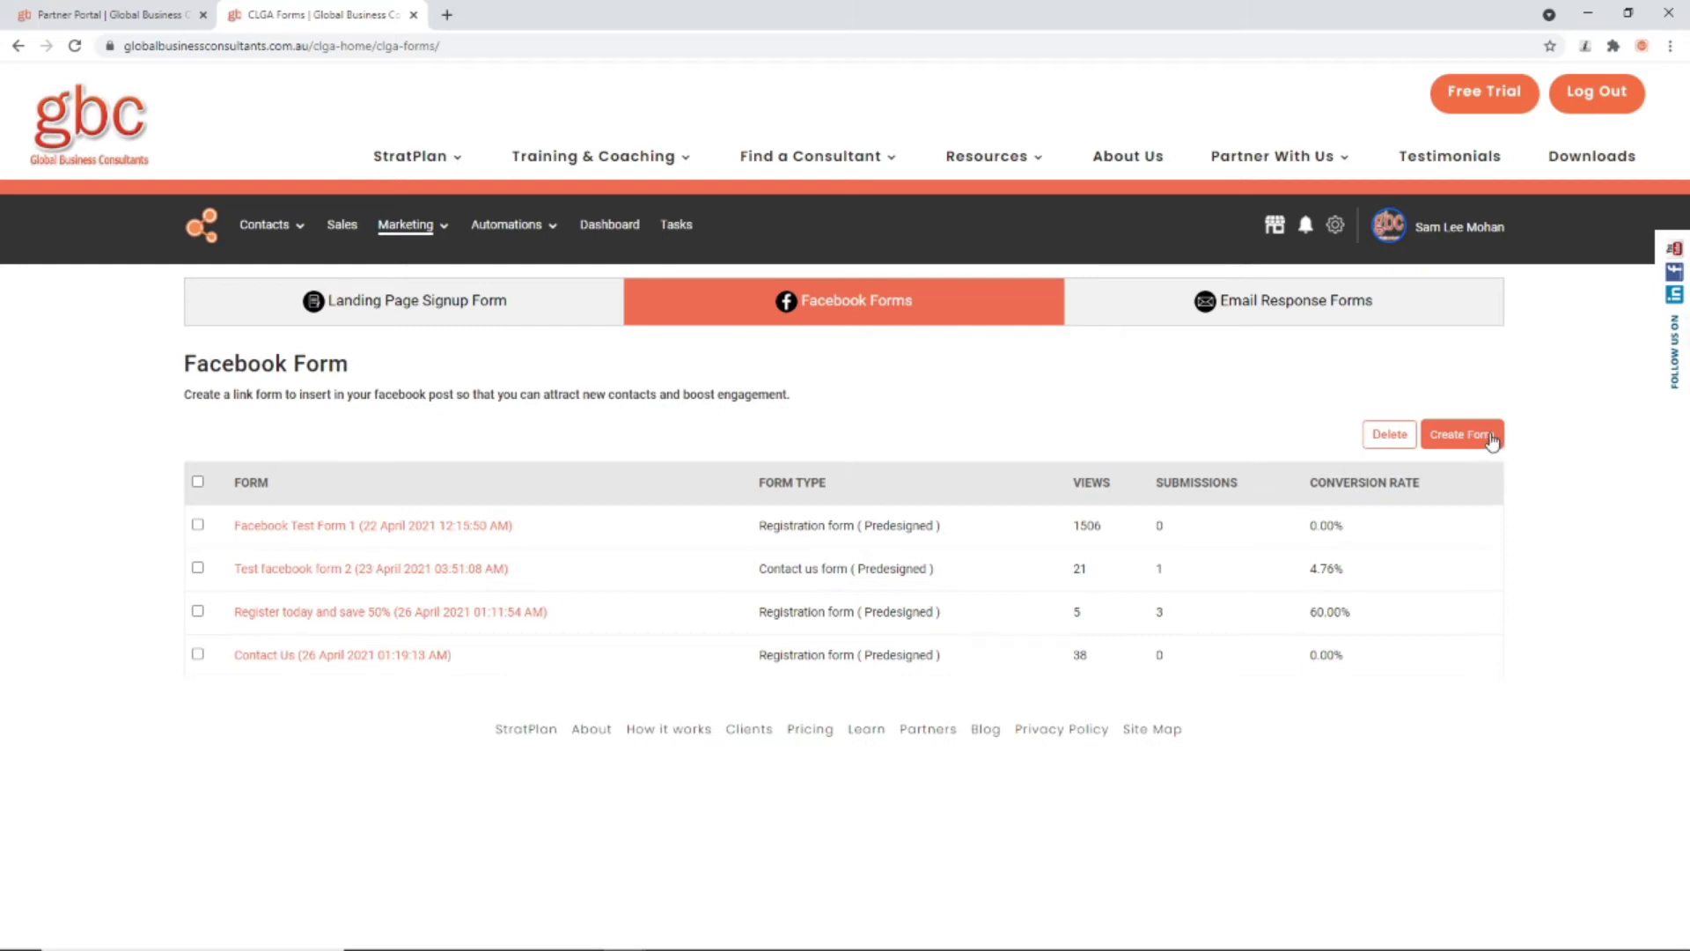
{"action": "left_click", "coordinate": [1468, 435]}
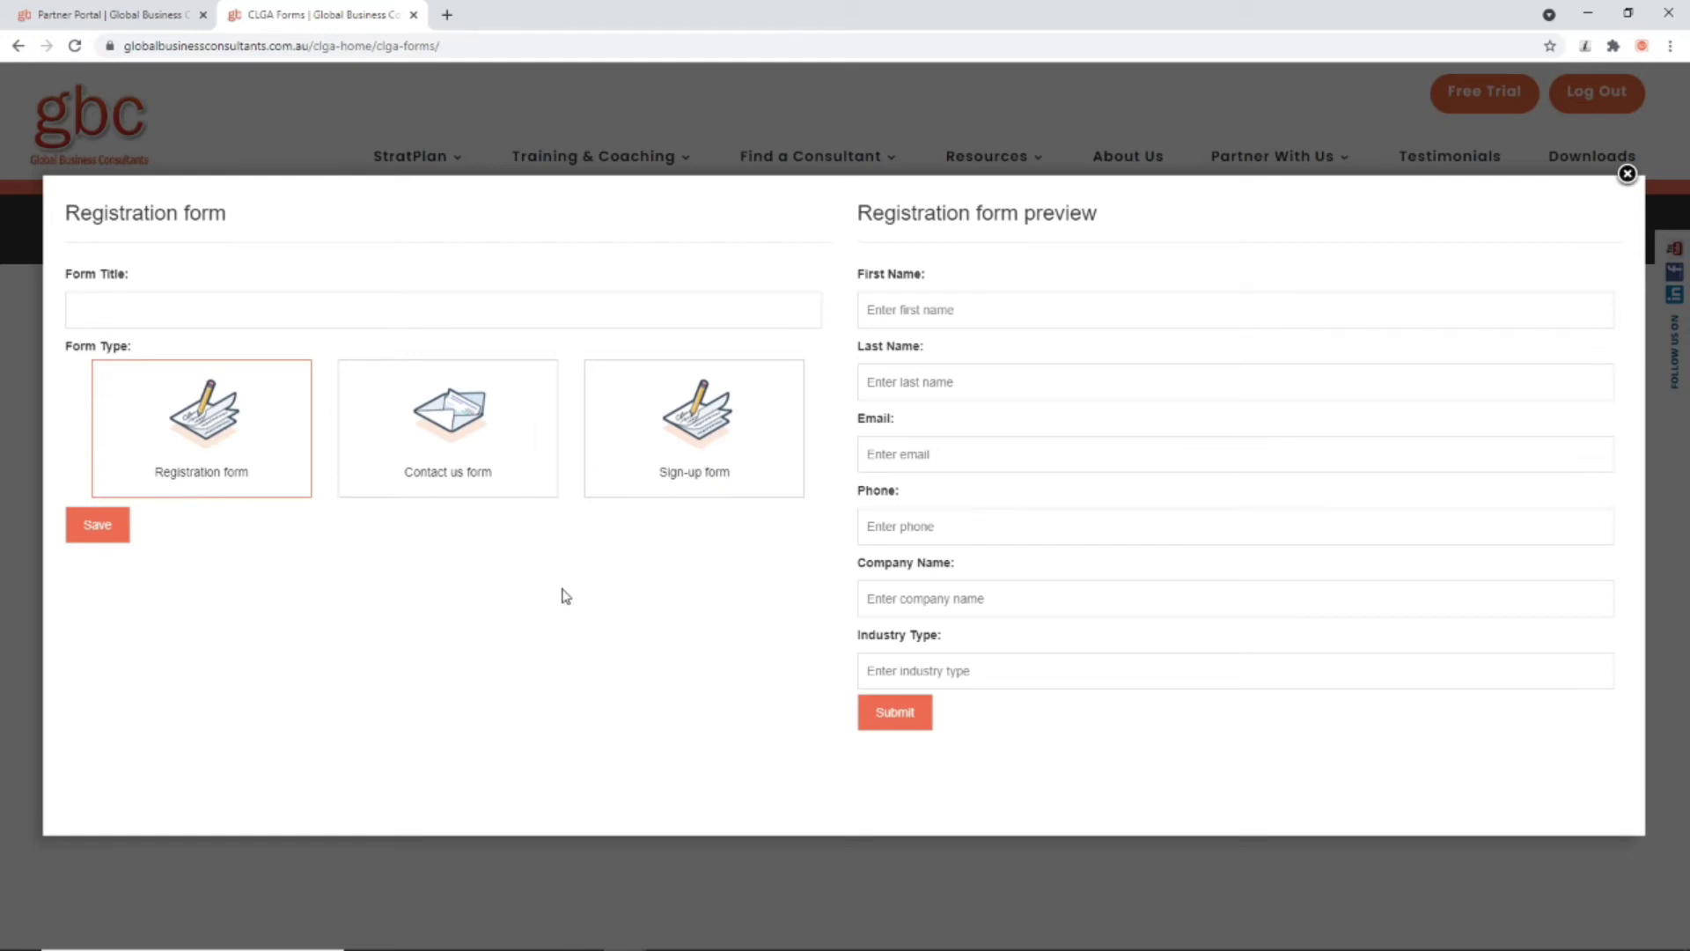
{"action": "left_click", "coordinate": [1627, 173]}
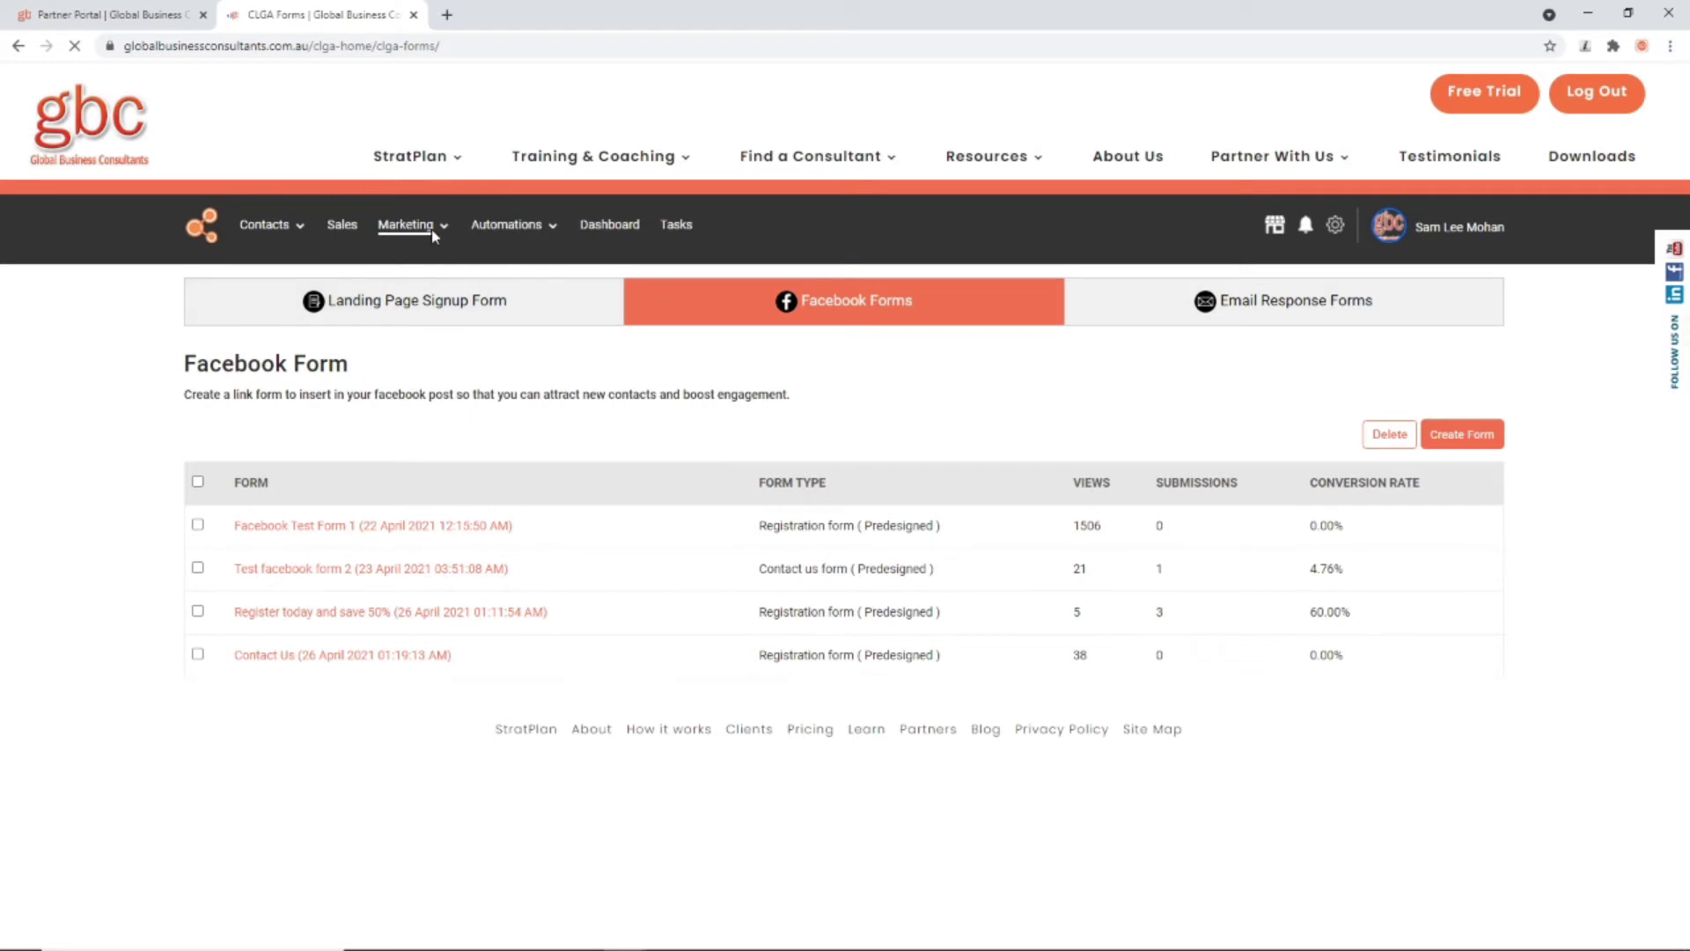
{"action": "mouse_move", "coordinate": [410, 236]}
{"action": "left_click", "coordinate": [1292, 322]}
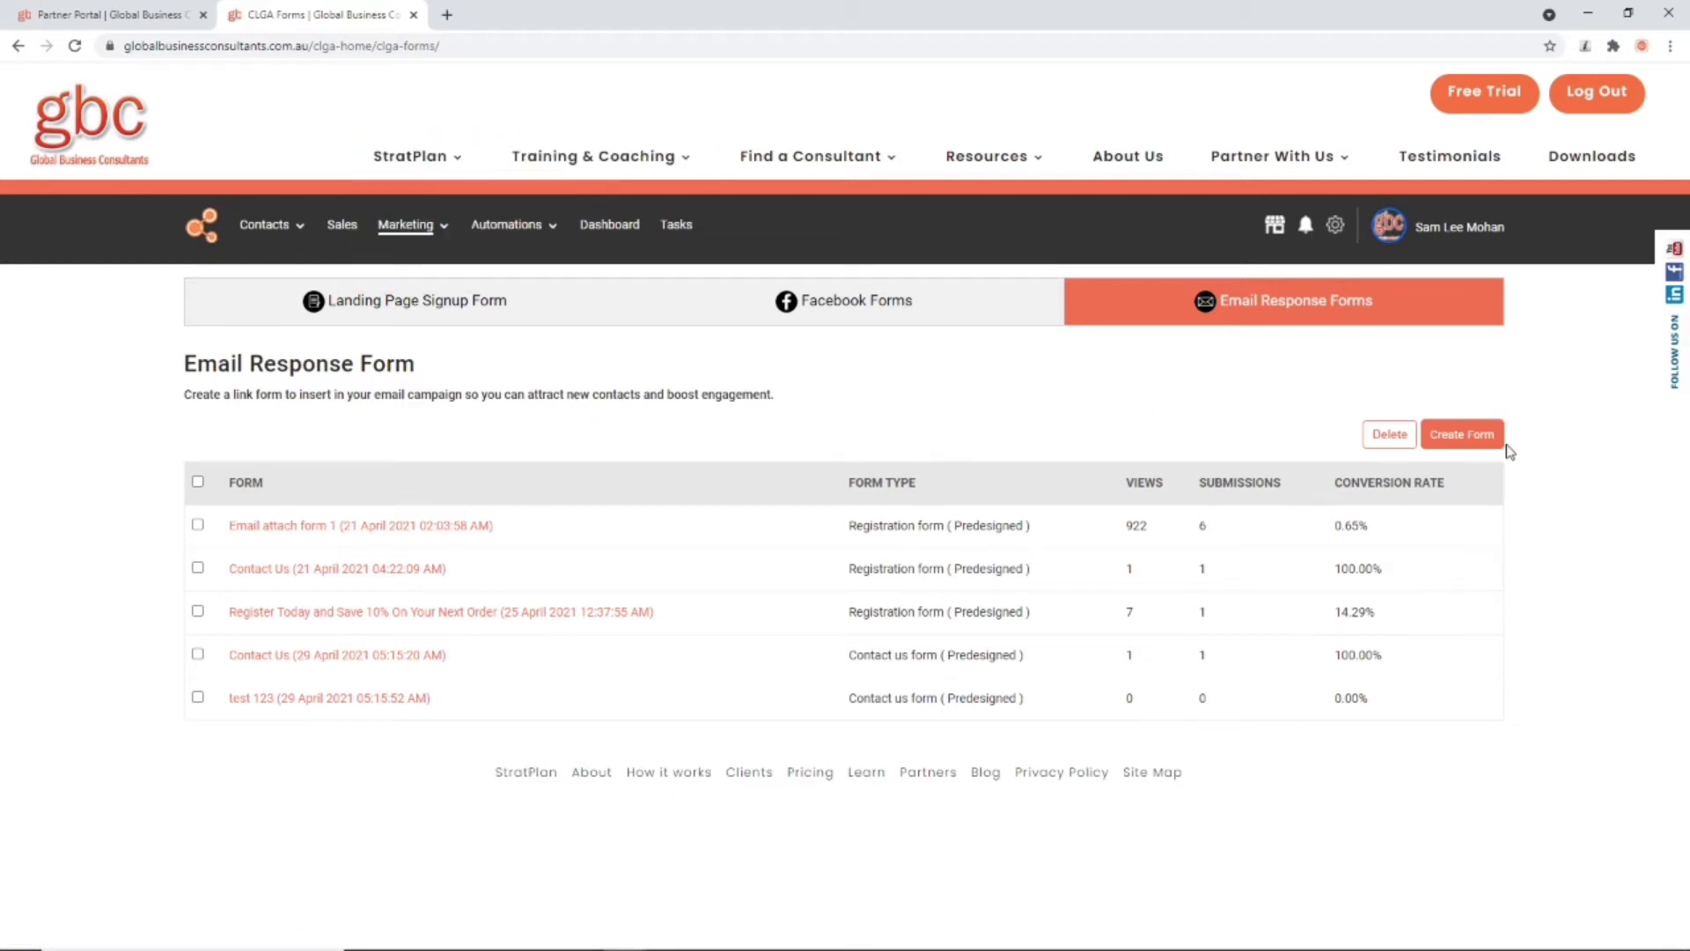
Step: Save a Contact us type email response form titled 'Contact Us' and copy its embed link
{"action": "left_click", "coordinate": [1464, 434]}
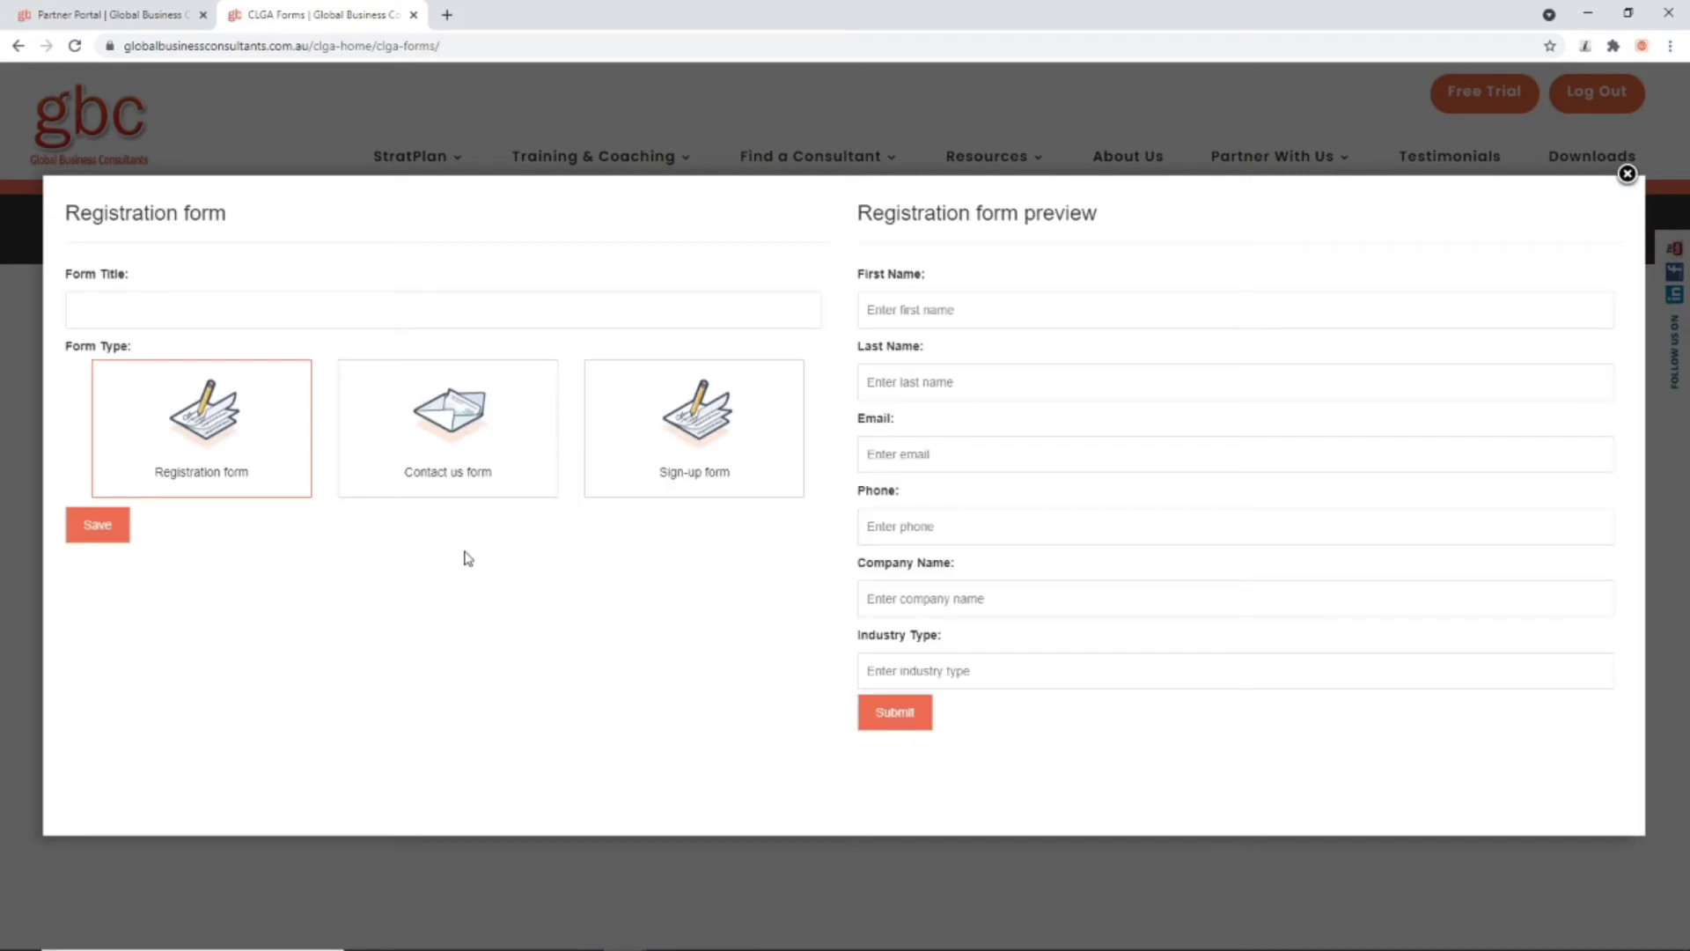
{"action": "left_click", "coordinate": [480, 458]}
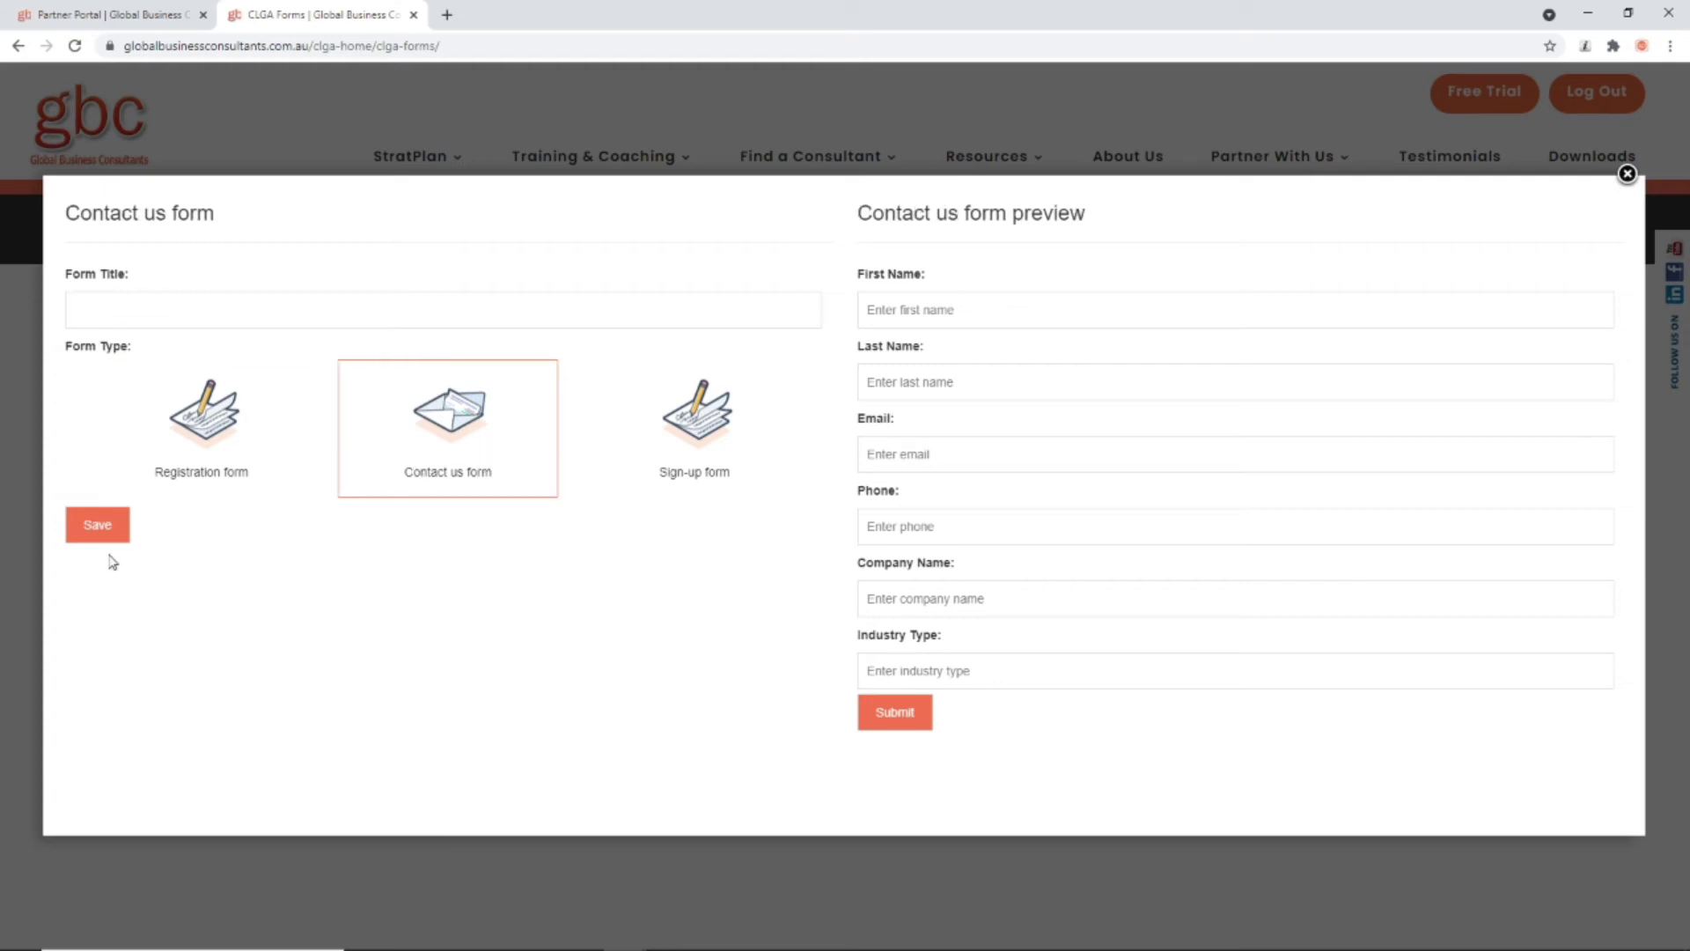
{"action": "left_click", "coordinate": [147, 313]}
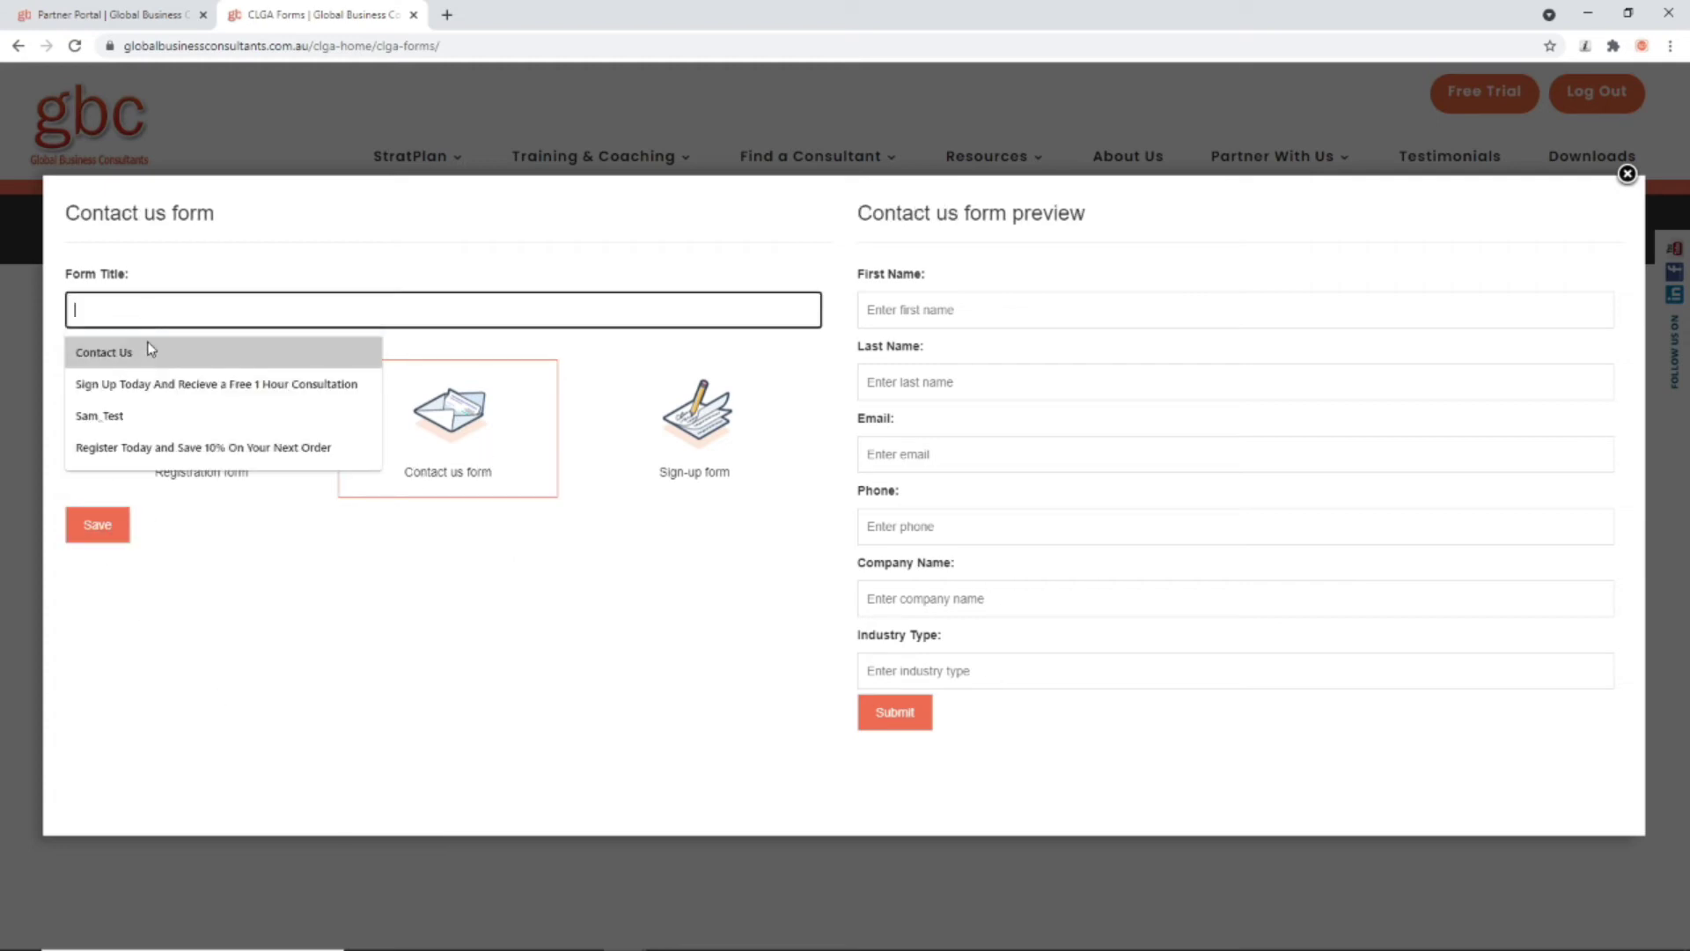
{"action": "left_click", "coordinate": [104, 352]}
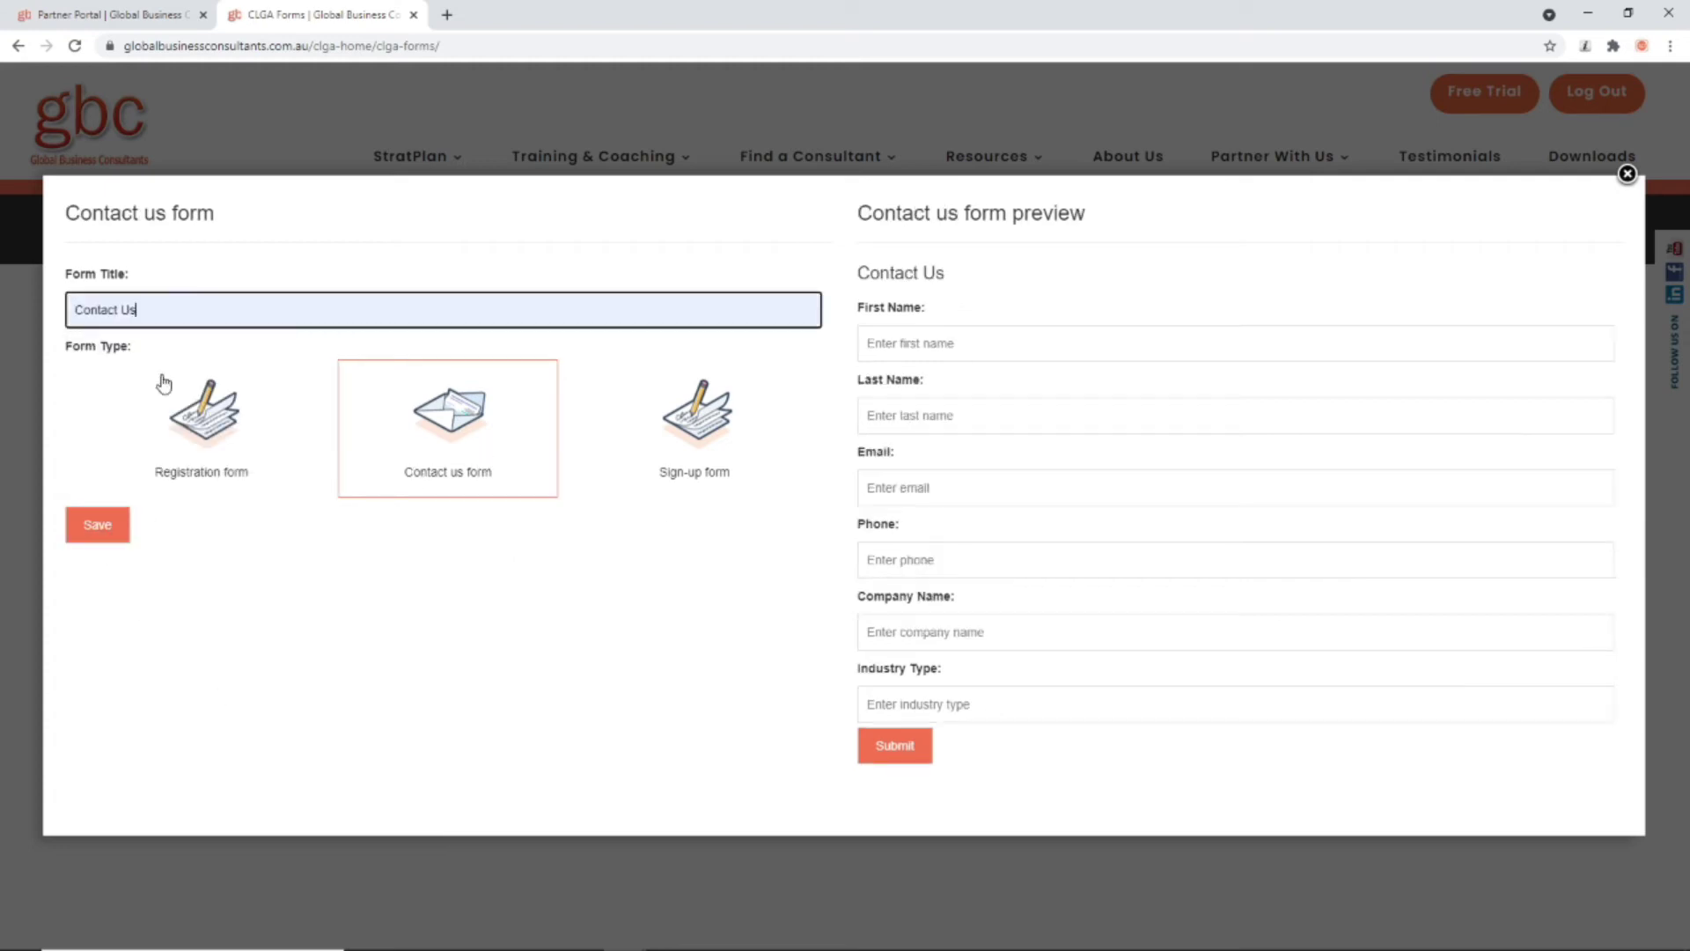
{"action": "left_click", "coordinate": [98, 529]}
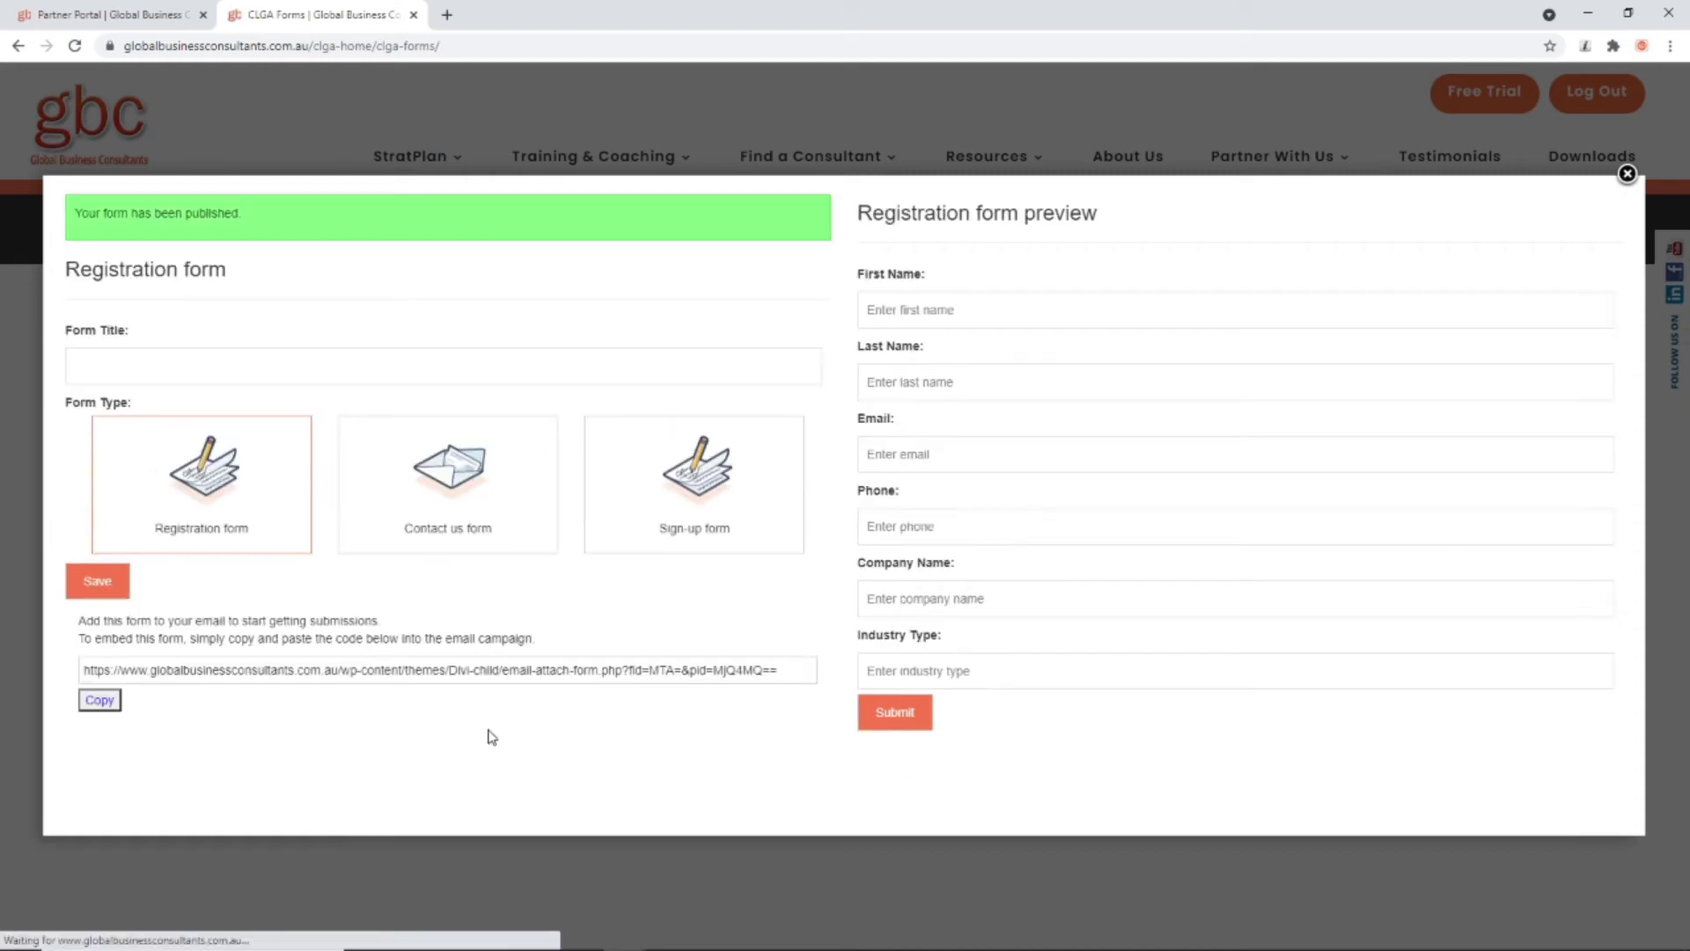
{"action": "left_click", "coordinate": [99, 702]}
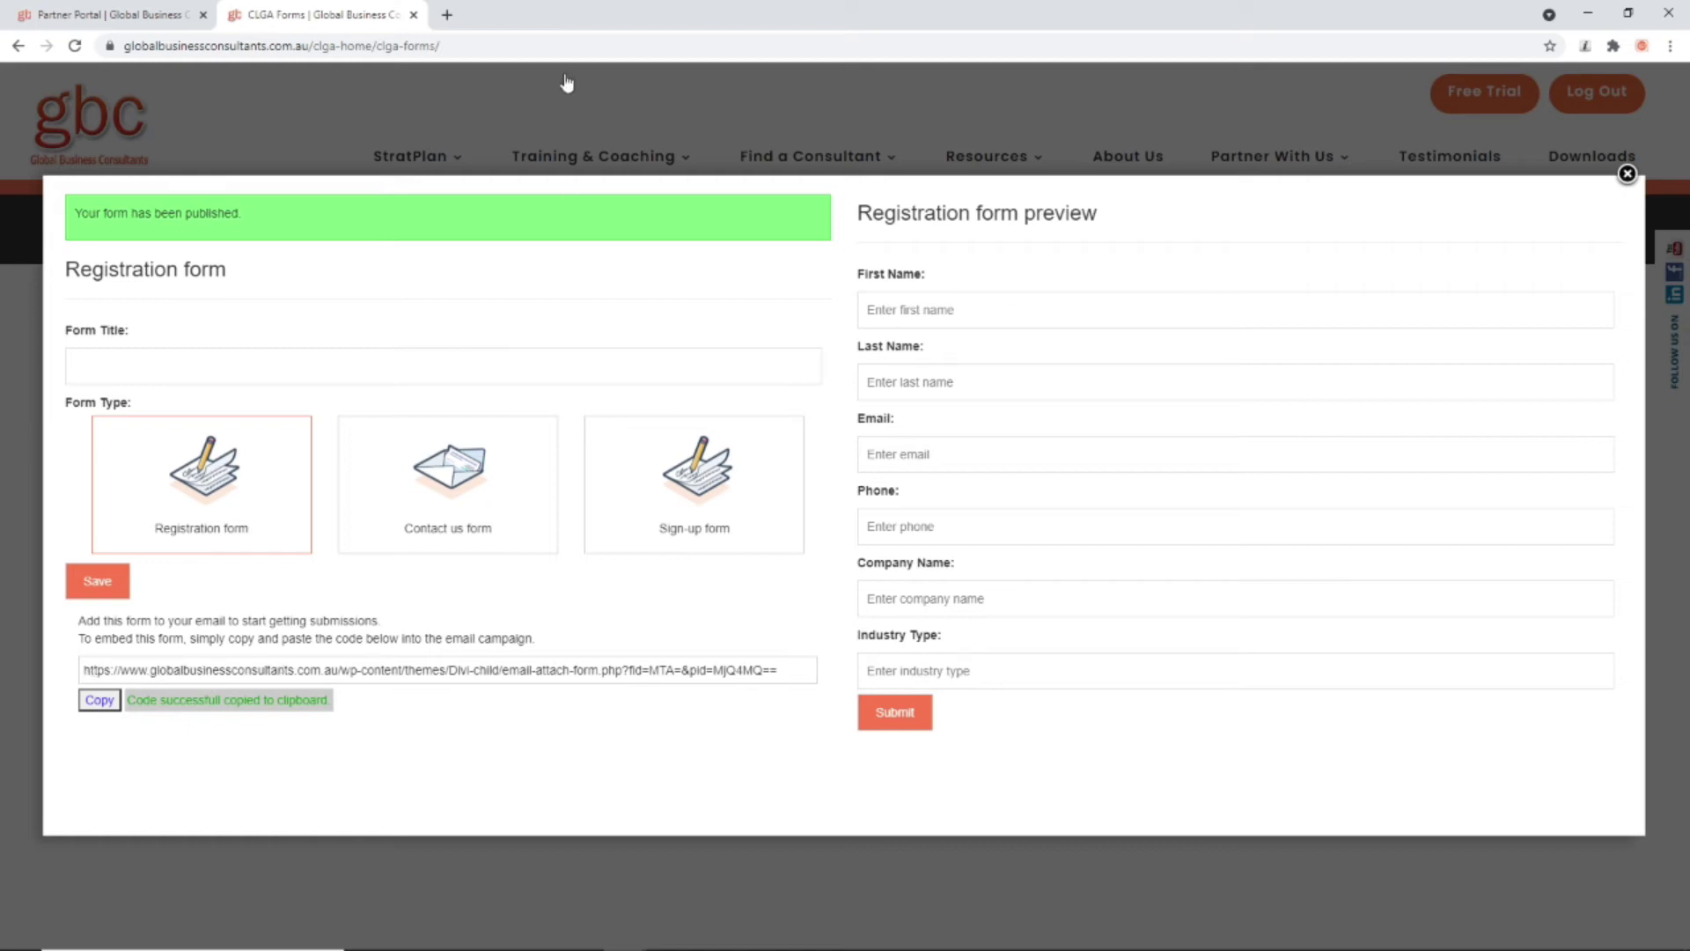
{"action": "left_click", "coordinate": [1627, 174]}
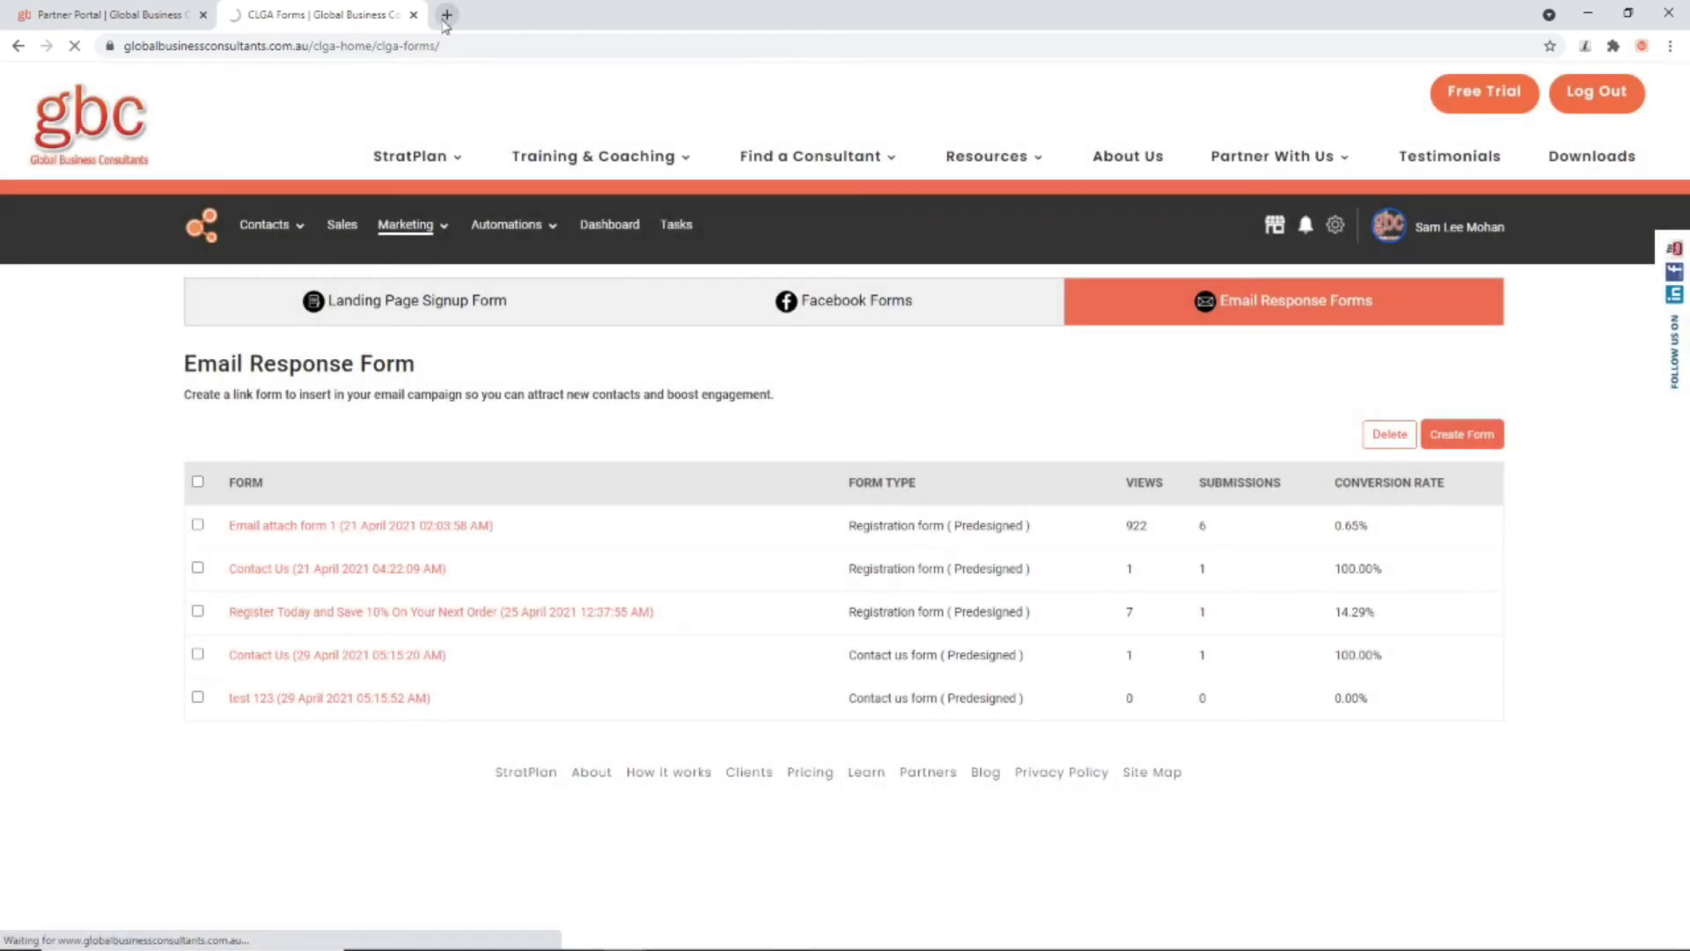
Step: Load the copied form link in a new browser tab
{"action": "left_click", "coordinate": [446, 14]}
{"action": "key", "text": "ctrl+v"}
{"action": "key", "text": "Return"}
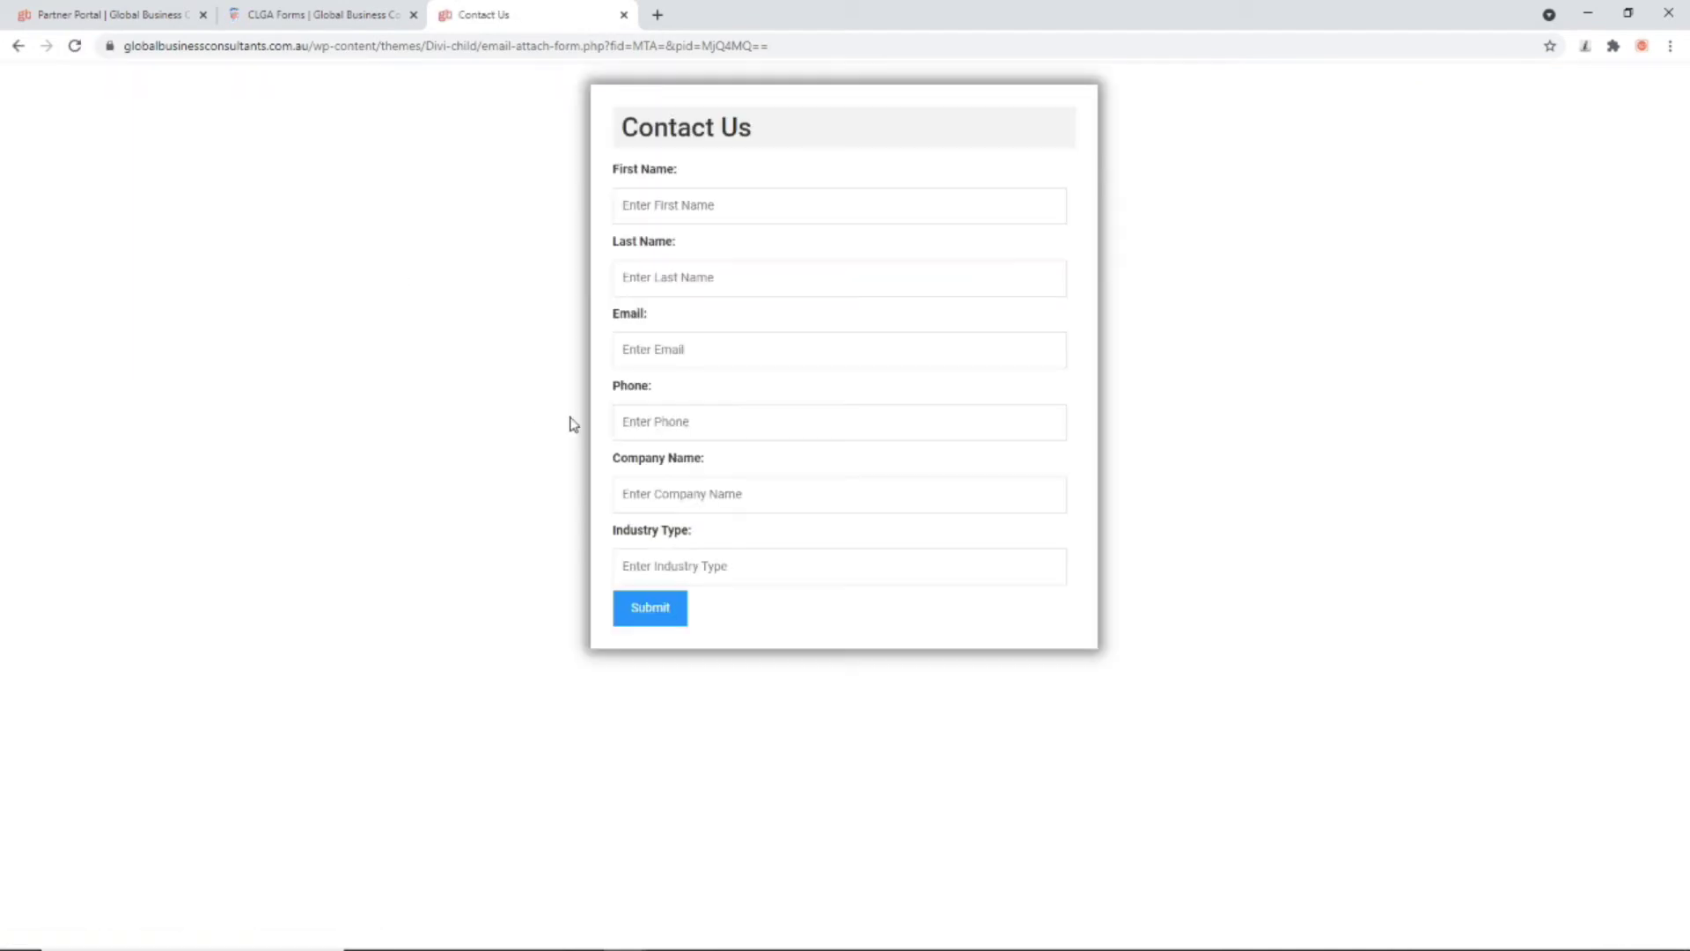
Step: Autofill the lead's details, company Global Business Consultants and industry Software, then submit the form
{"action": "left_click", "coordinate": [683, 209]}
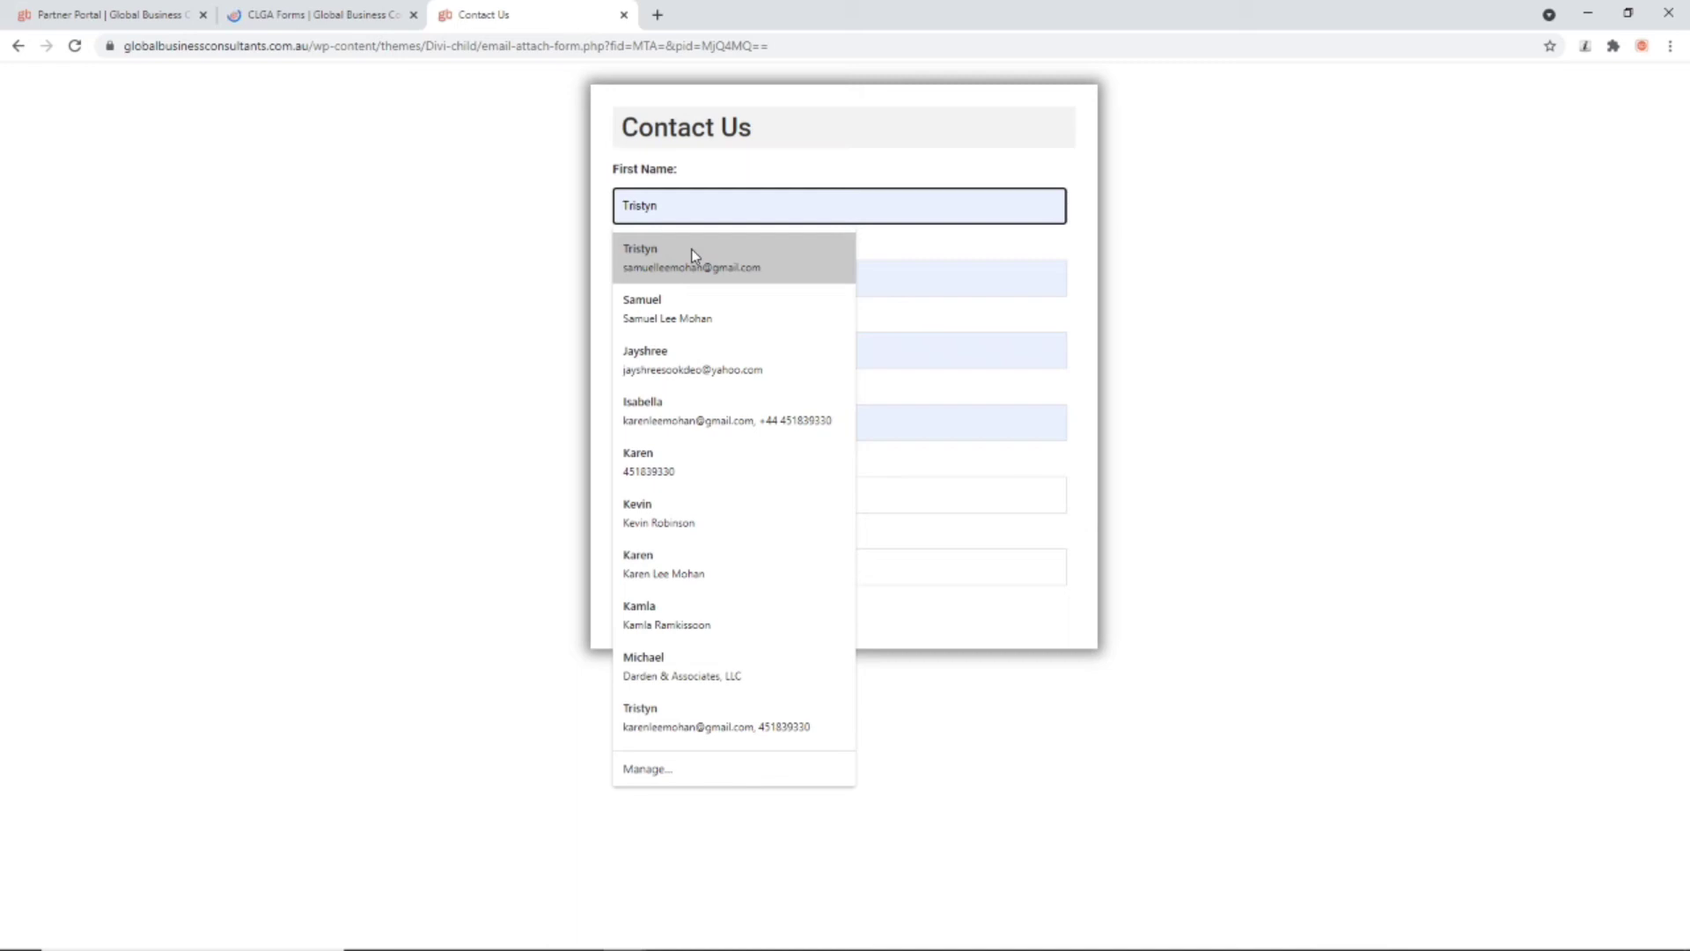
{"action": "left_click", "coordinate": [679, 466]}
{"action": "left_click", "coordinate": [673, 518]}
{"action": "left_click", "coordinate": [674, 542]}
{"action": "left_click", "coordinate": [679, 577]}
{"action": "left_click", "coordinate": [678, 604]}
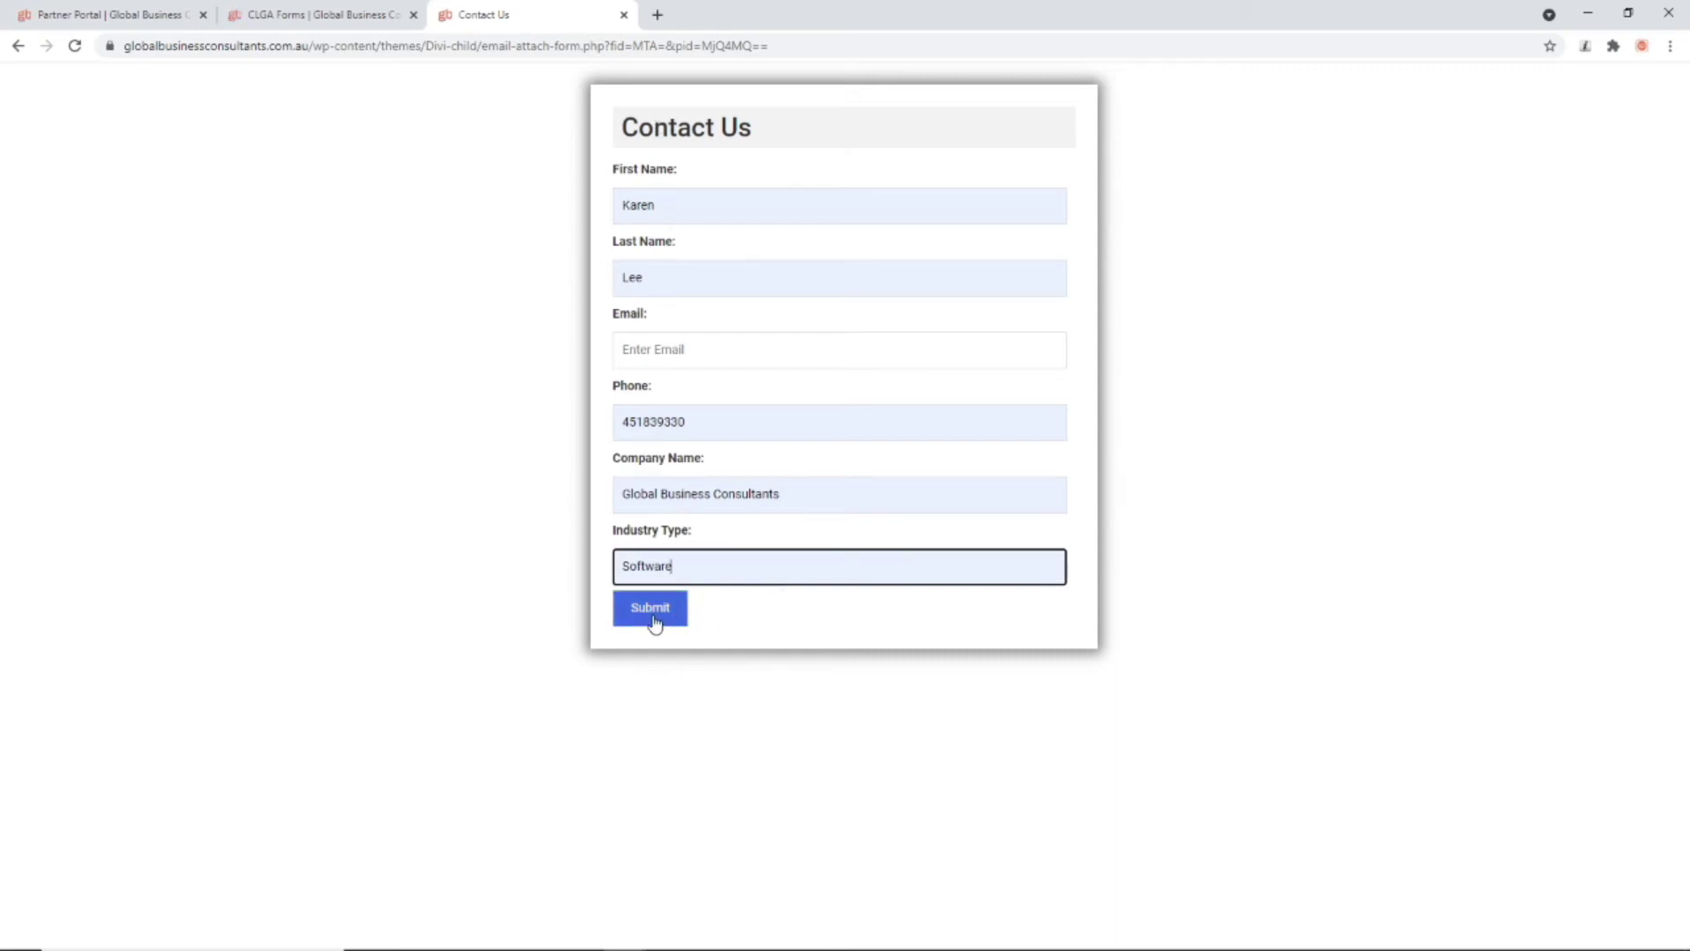
{"action": "left_click", "coordinate": [652, 616]}
{"action": "left_click", "coordinate": [638, 358]}
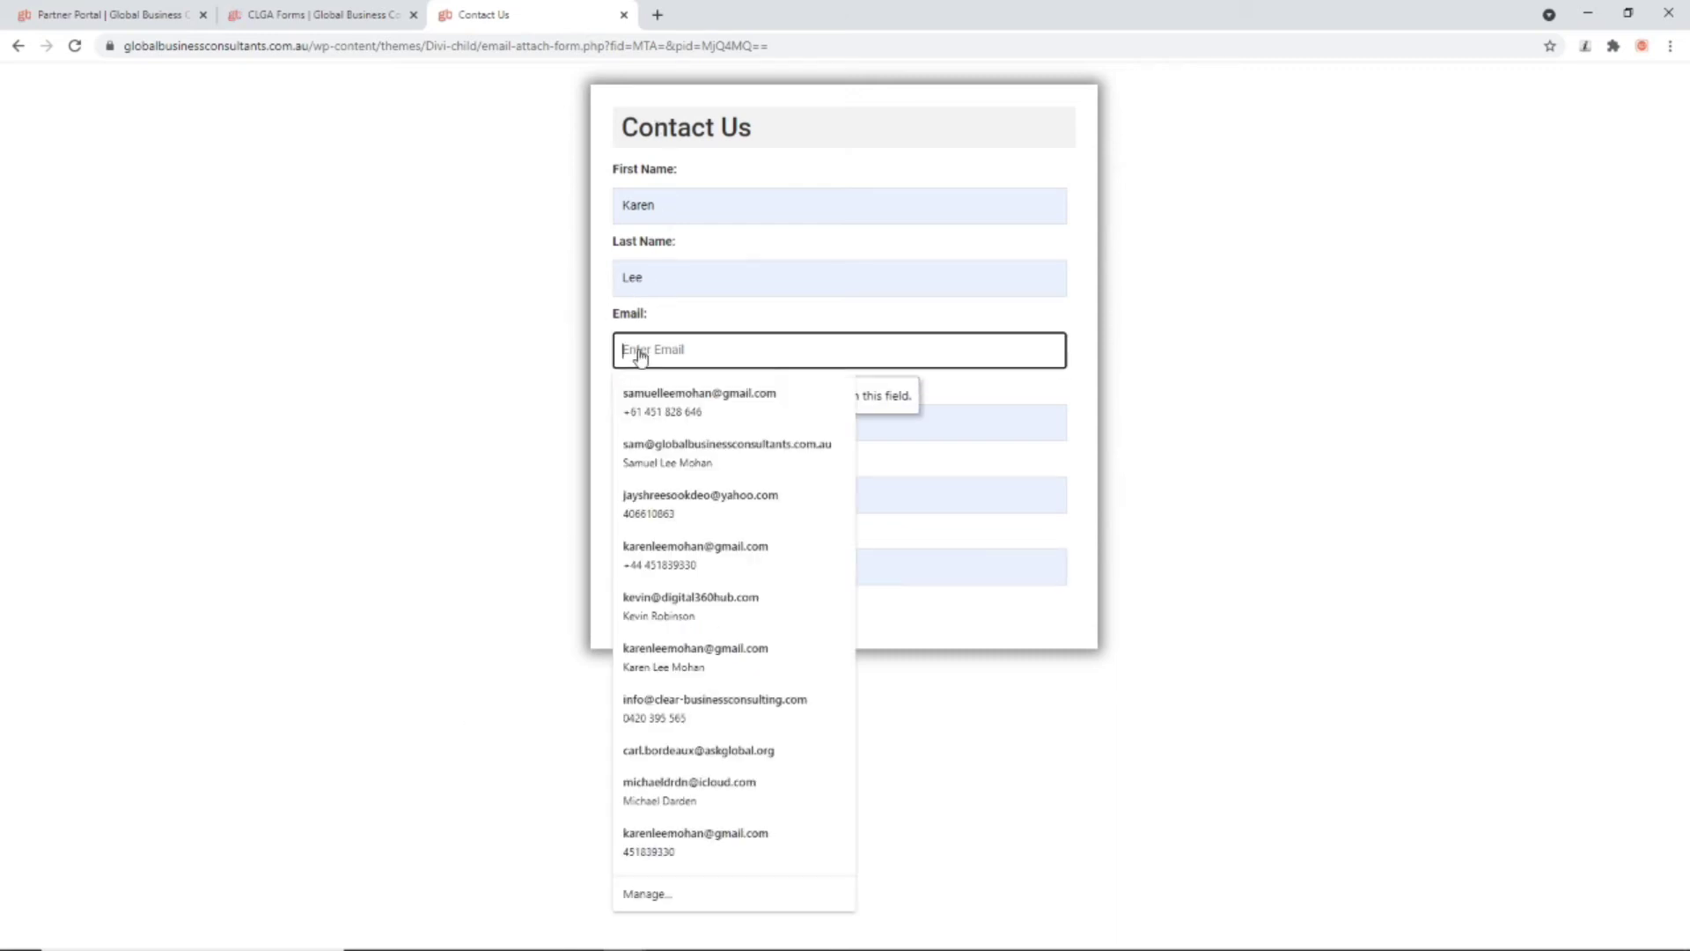
{"action": "left_click", "coordinate": [652, 412]}
{"action": "left_click", "coordinate": [653, 617]}
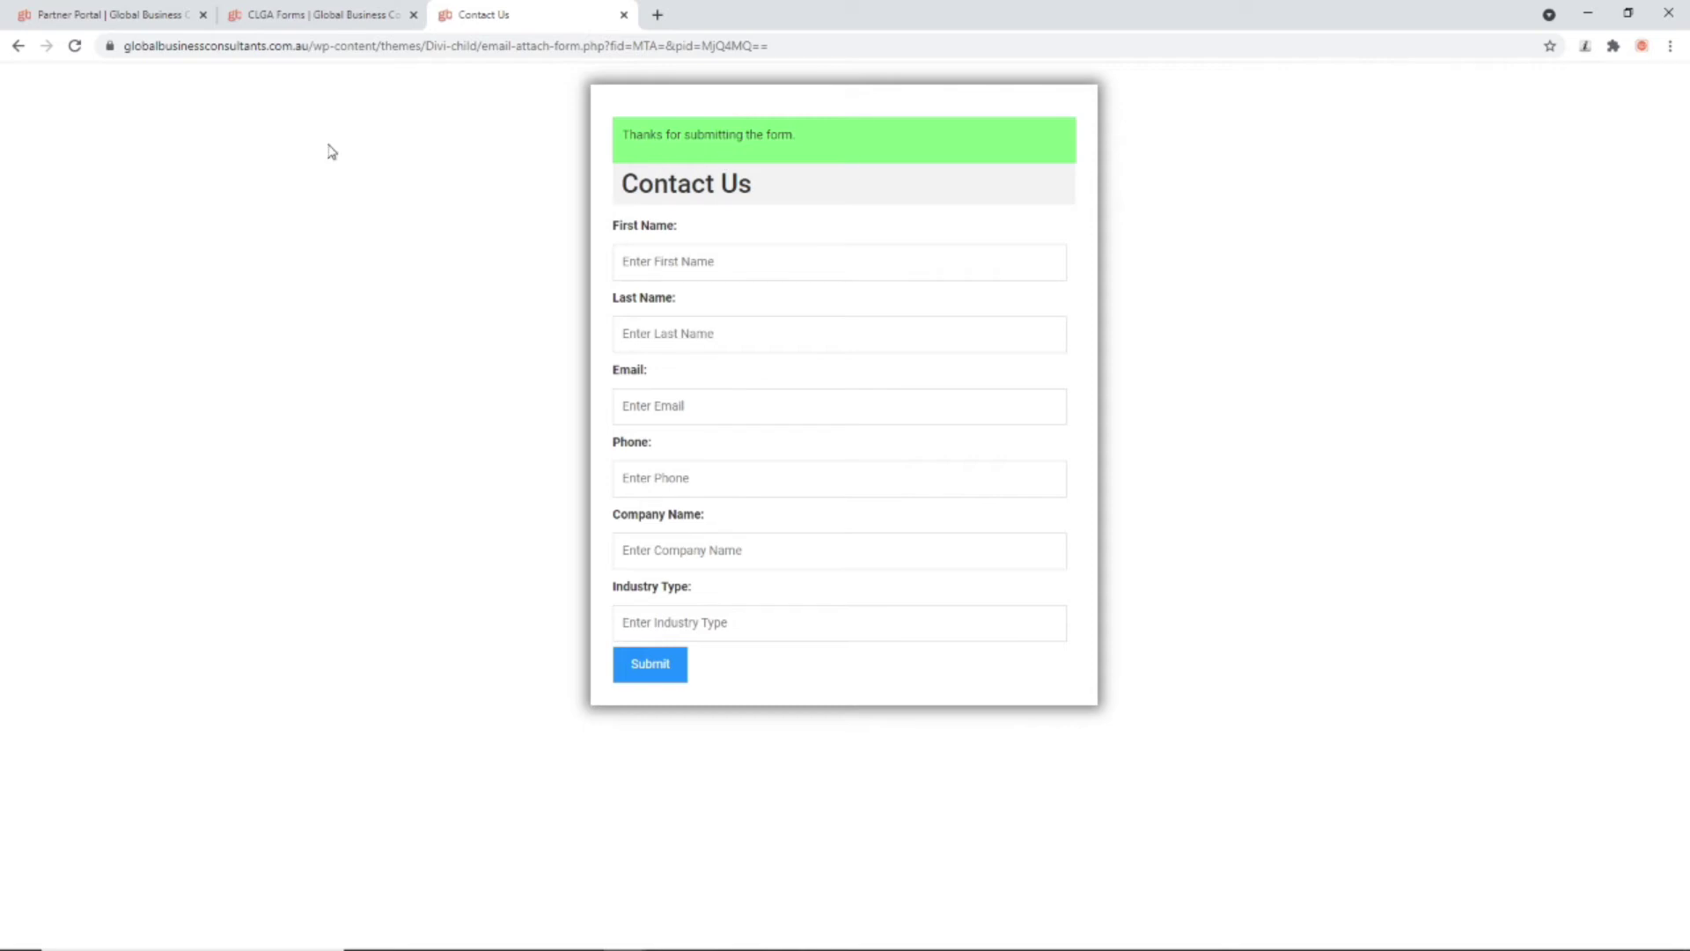
Step: From the CLGA Forms tab, open Leads in a new tab to see the email-form lead dated 08-05-2021
{"action": "left_click", "coordinate": [277, 15]}
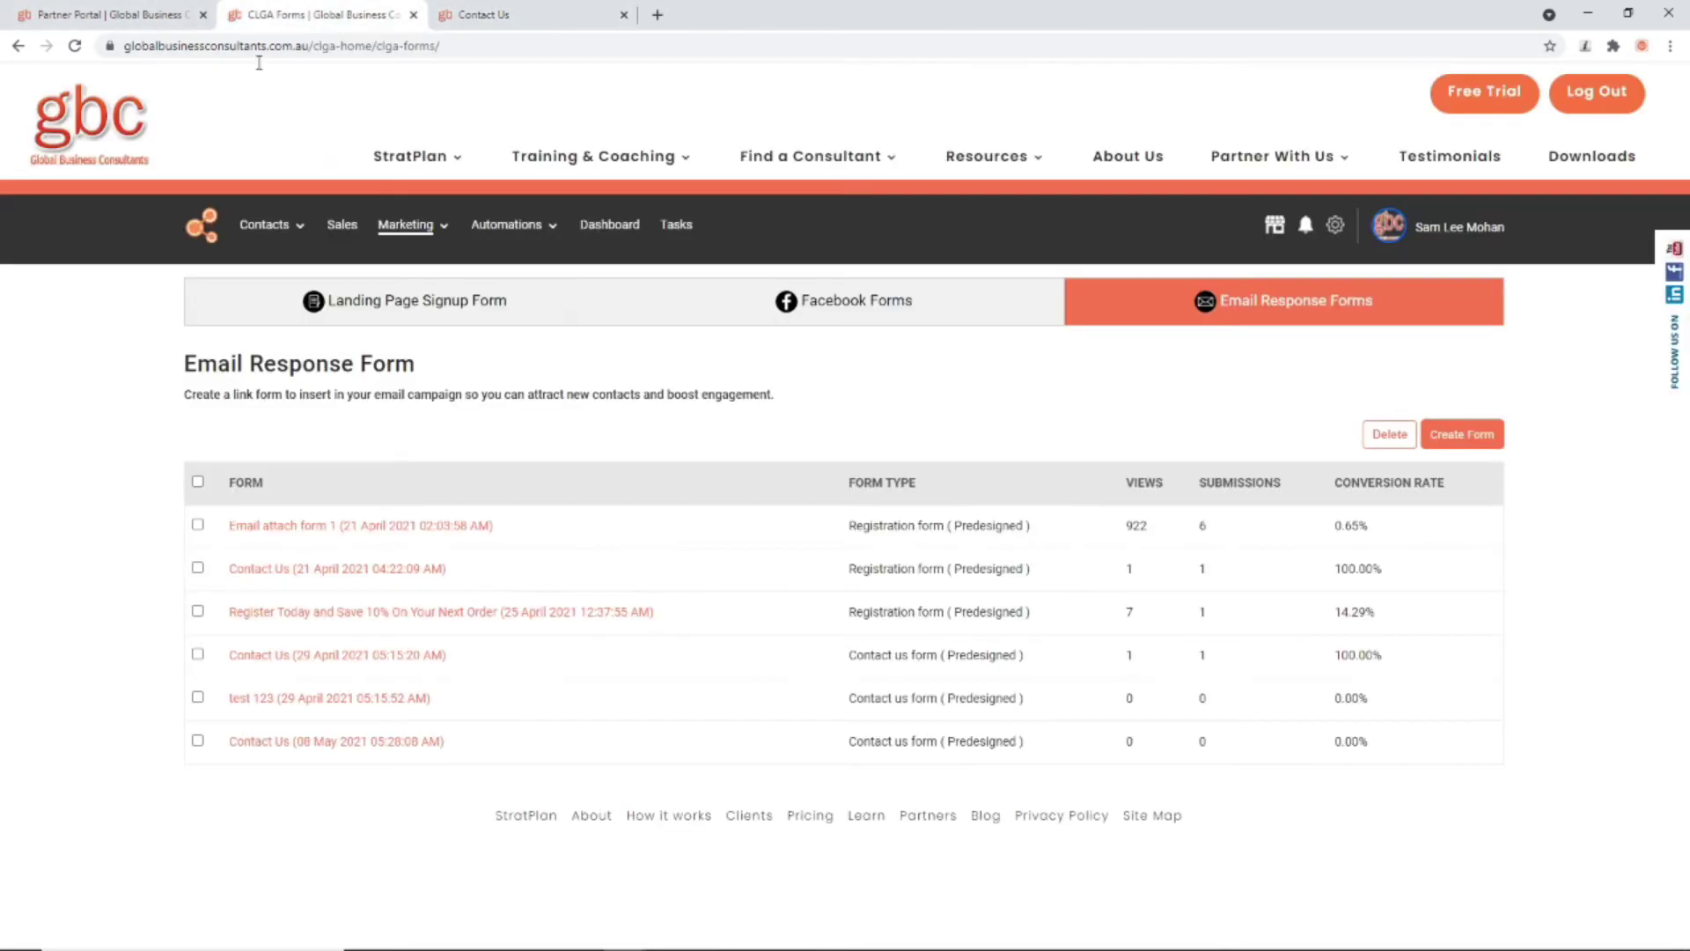
{"action": "right_click", "coordinate": [269, 253]}
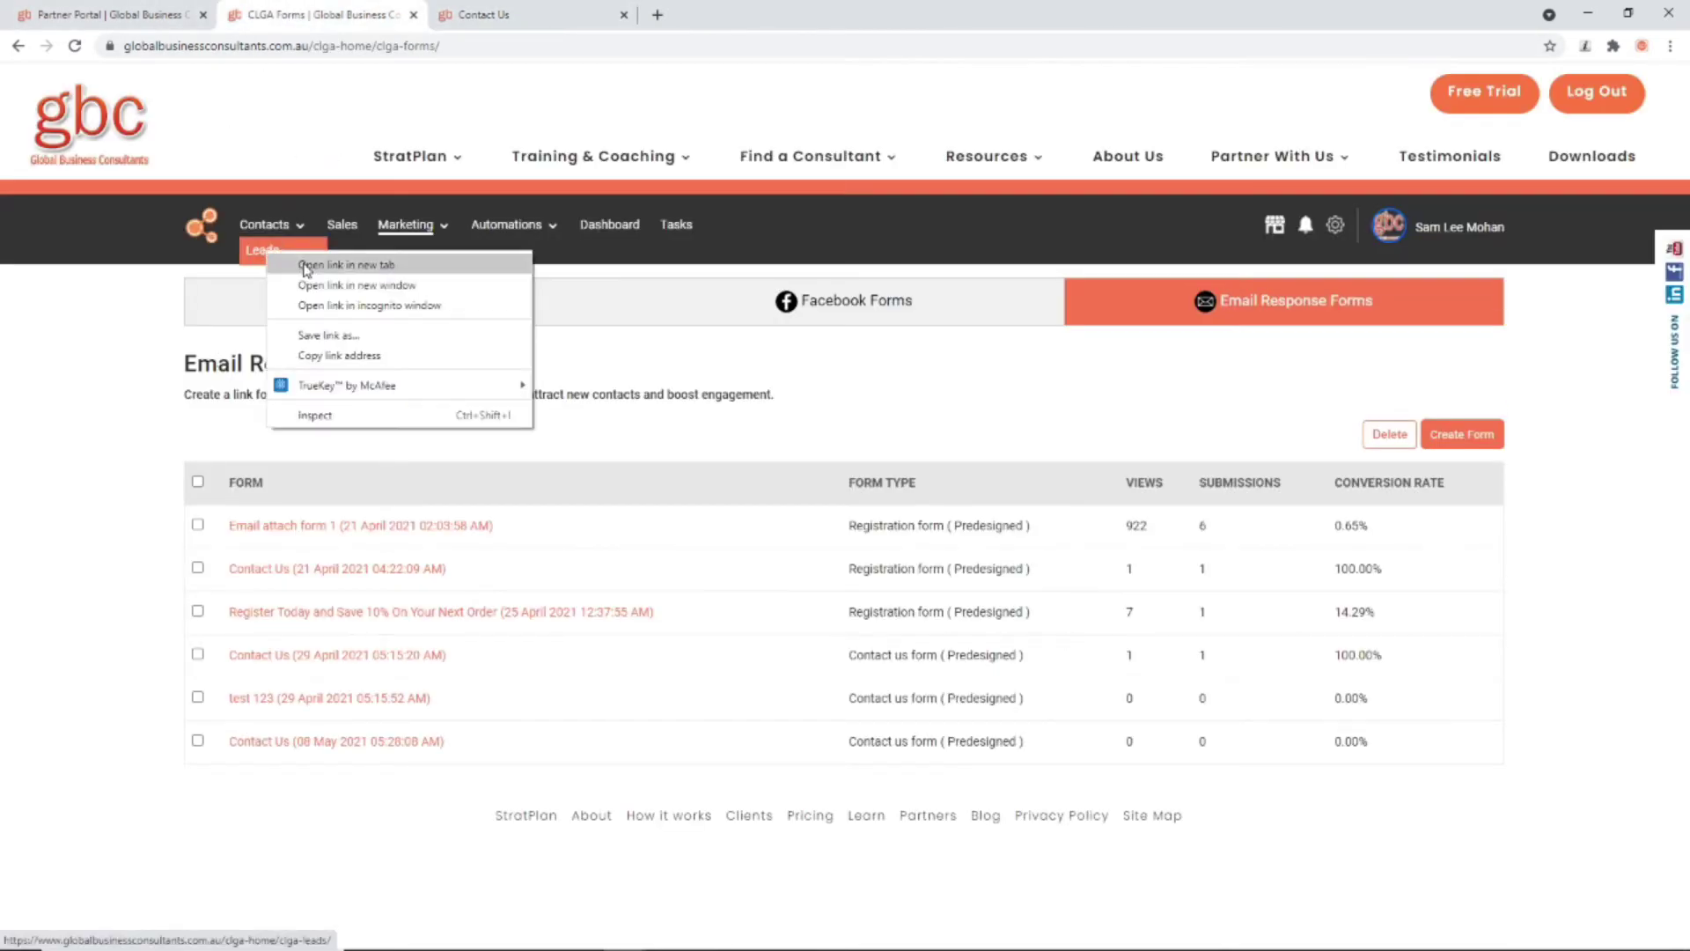
{"action": "left_click", "coordinate": [307, 266]}
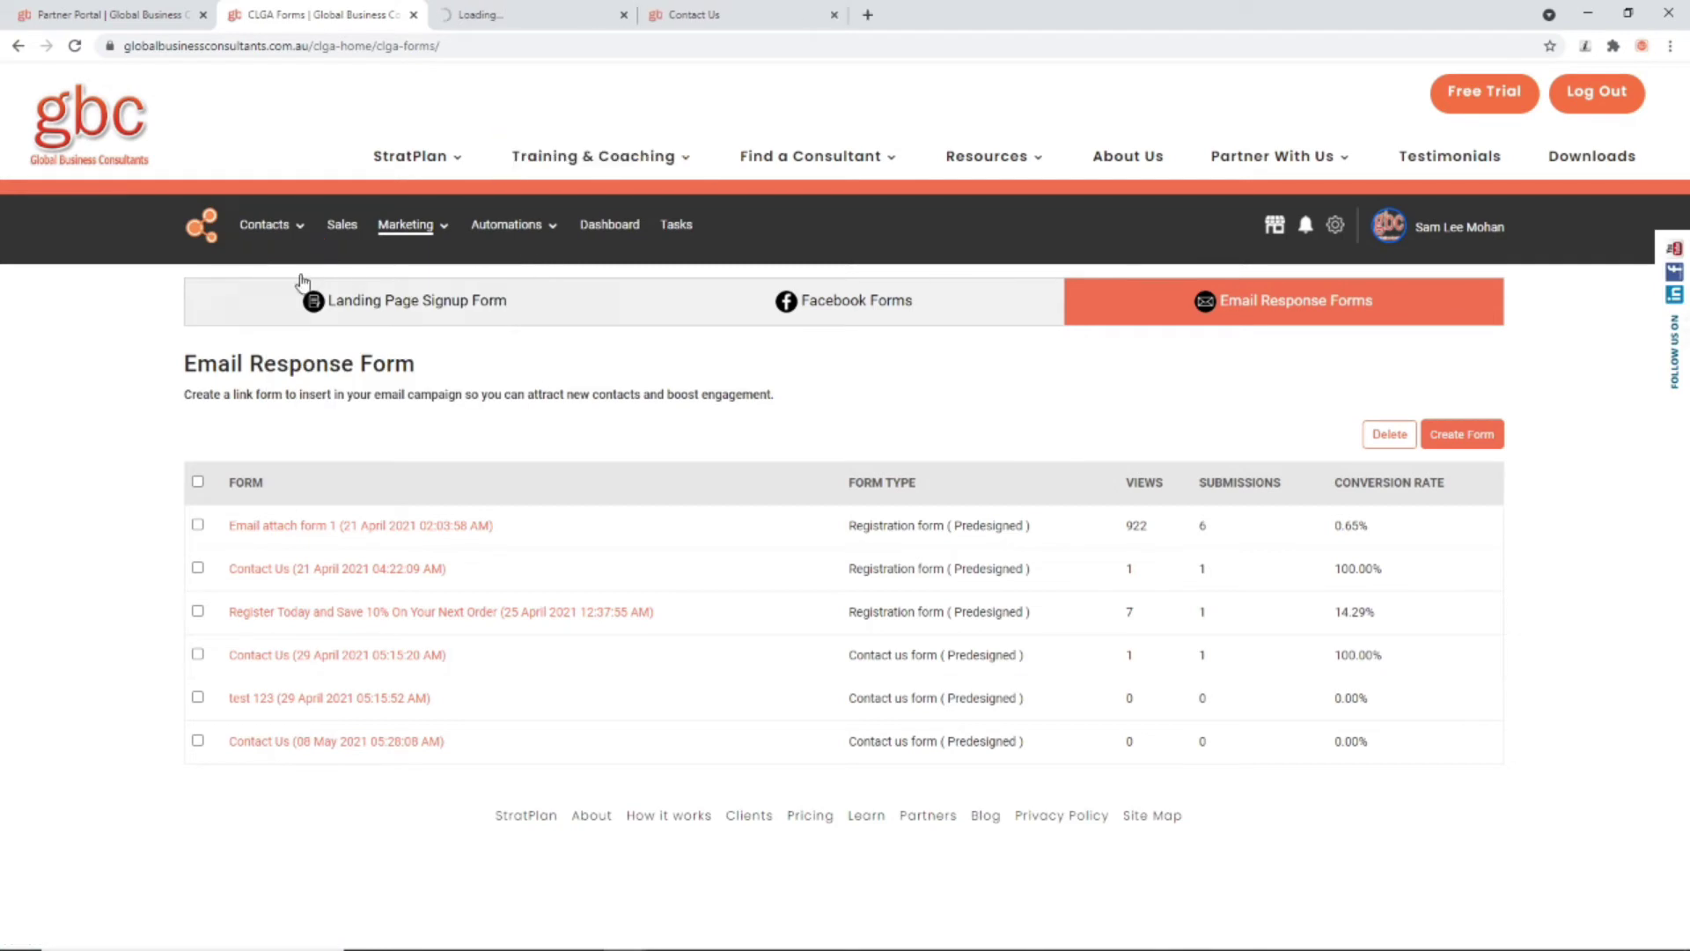
{"action": "left_click", "coordinate": [519, 15]}
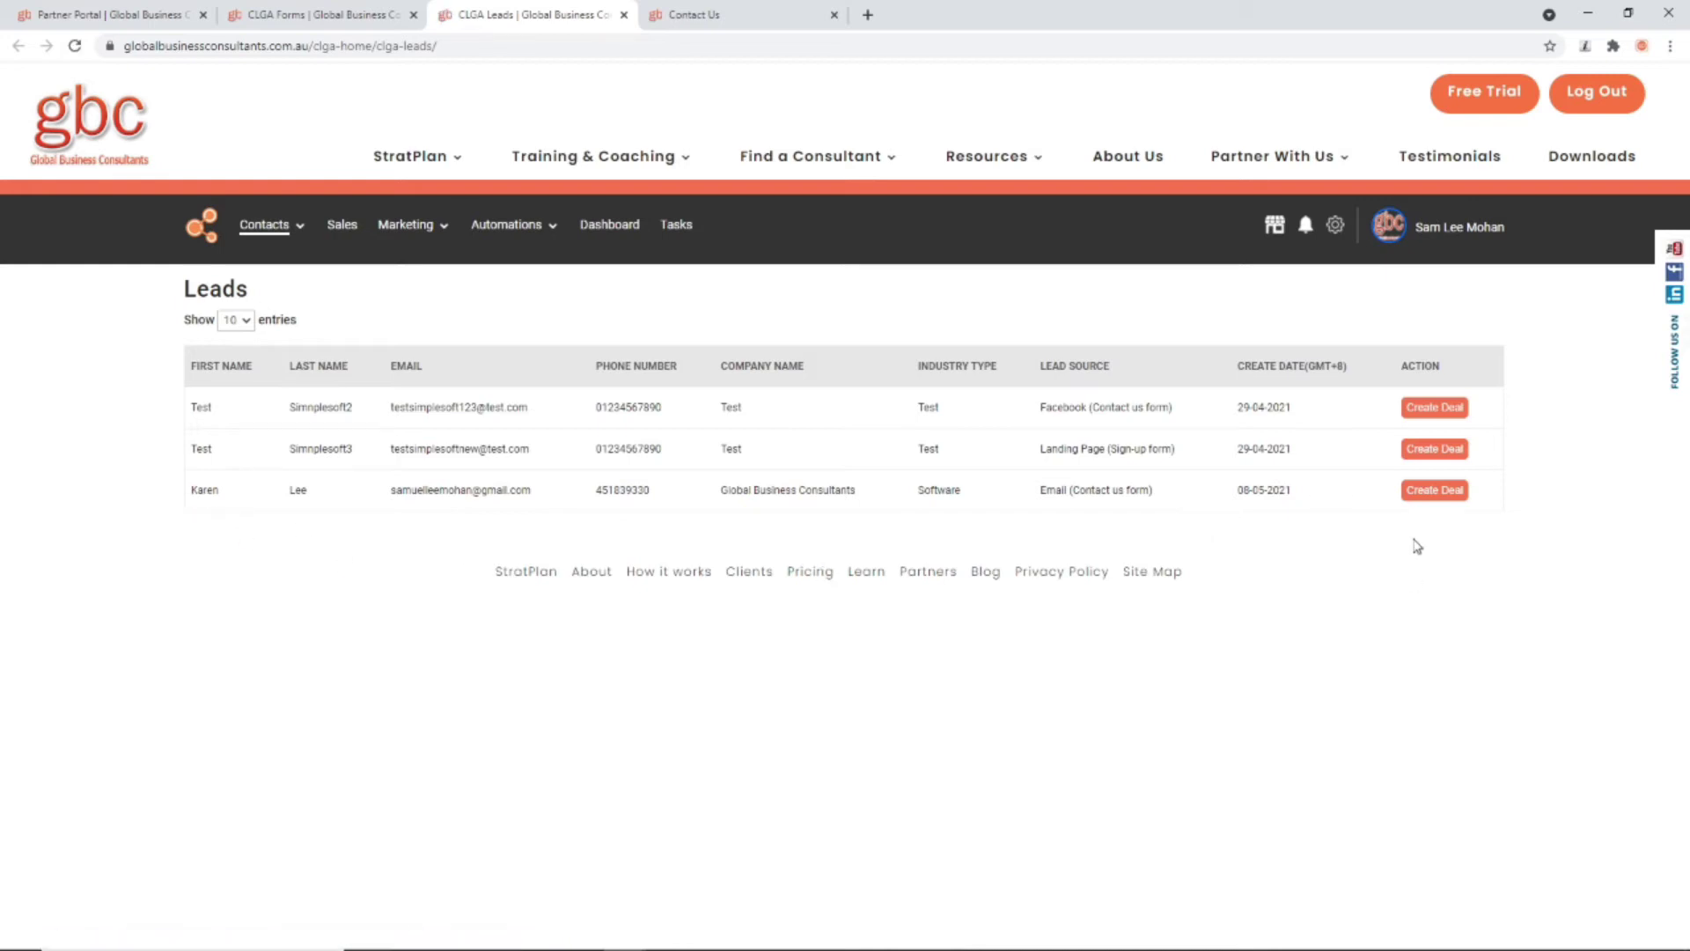
Step: Create a deal from the email-form lead with amount 3000, close date 31/05/2021, and a deal owner filled in
{"action": "left_click", "coordinate": [1424, 491]}
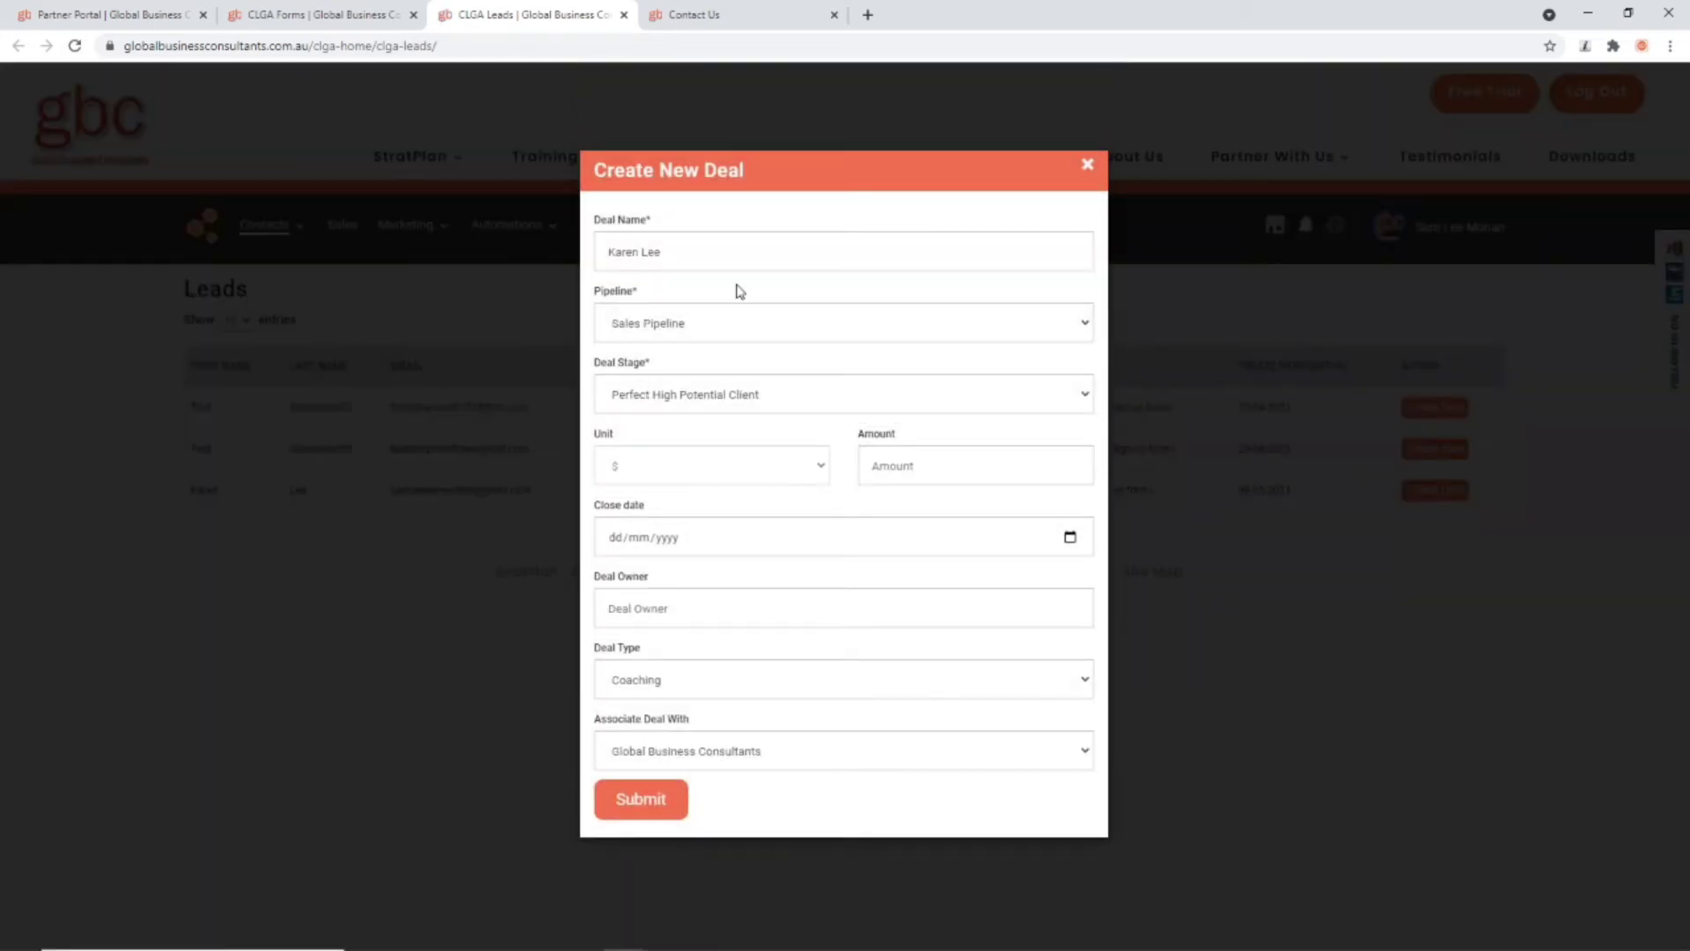
{"action": "left_click", "coordinate": [908, 467]}
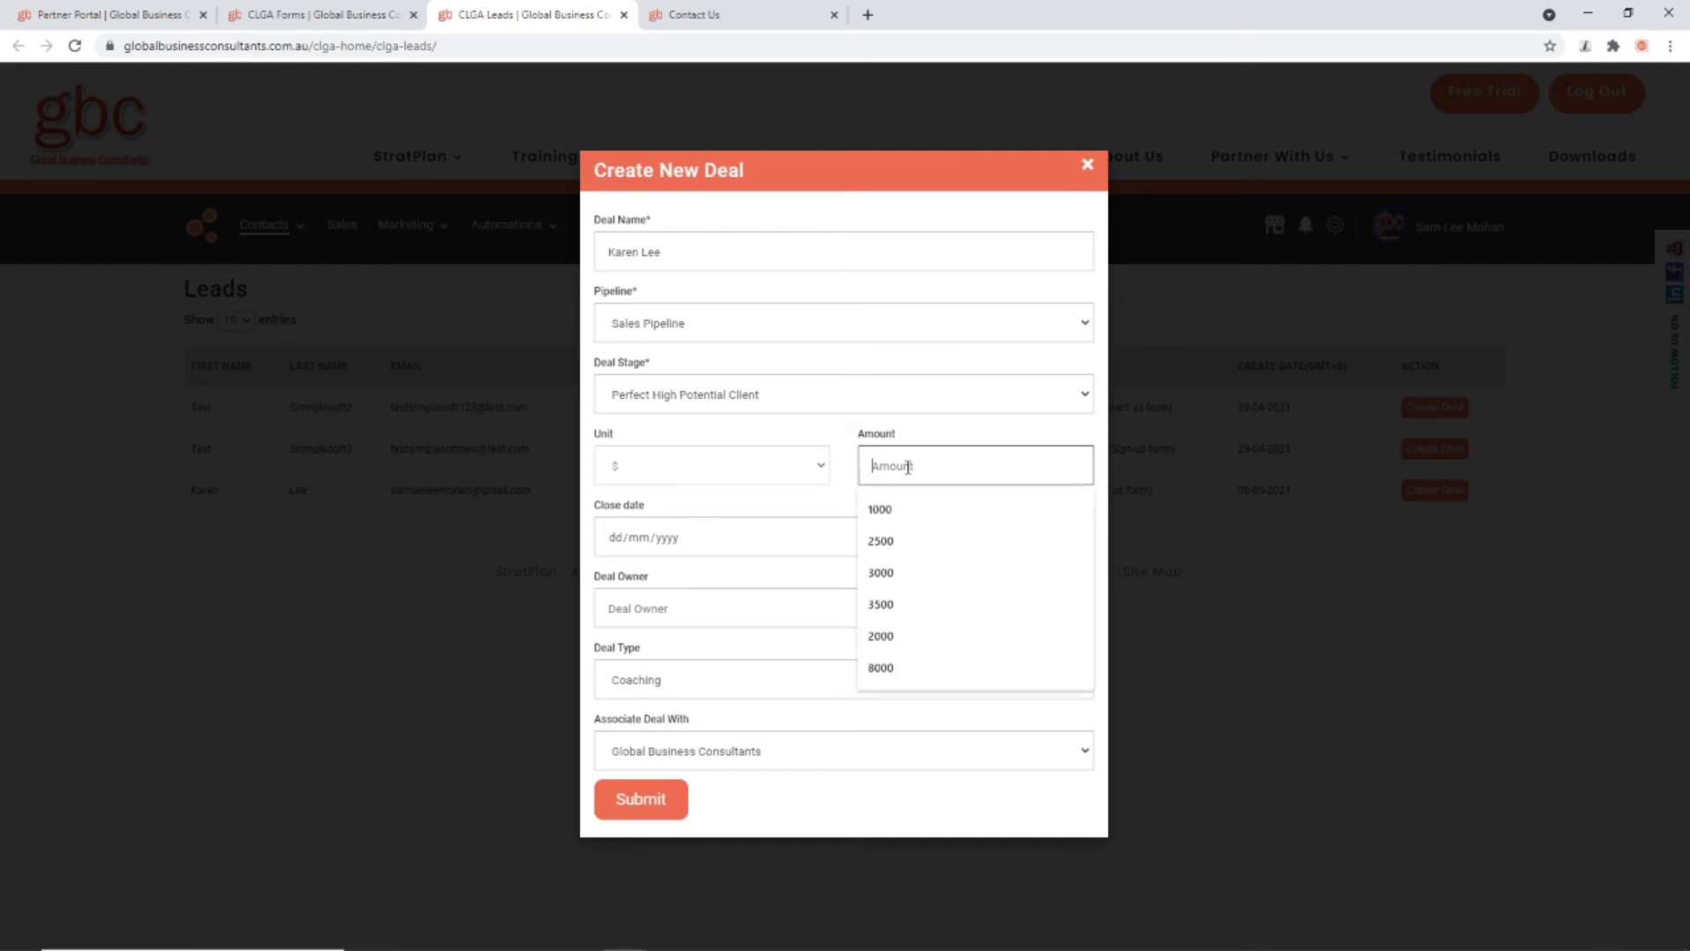
{"action": "left_click", "coordinate": [933, 574]}
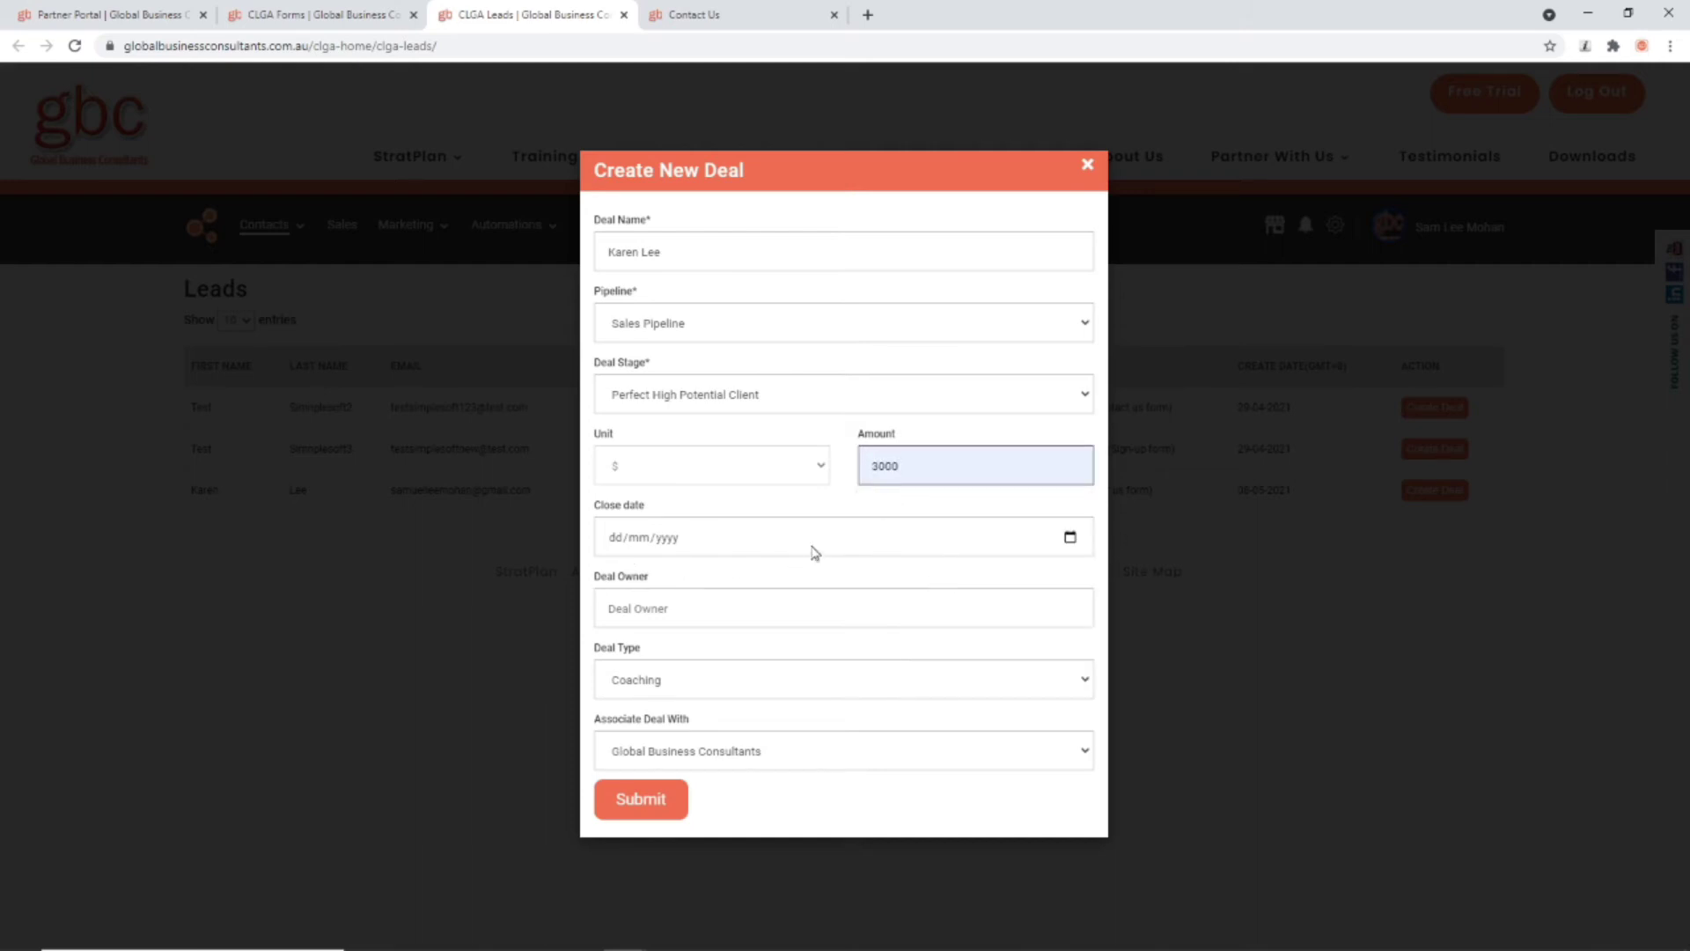
{"action": "left_click", "coordinate": [1069, 537]}
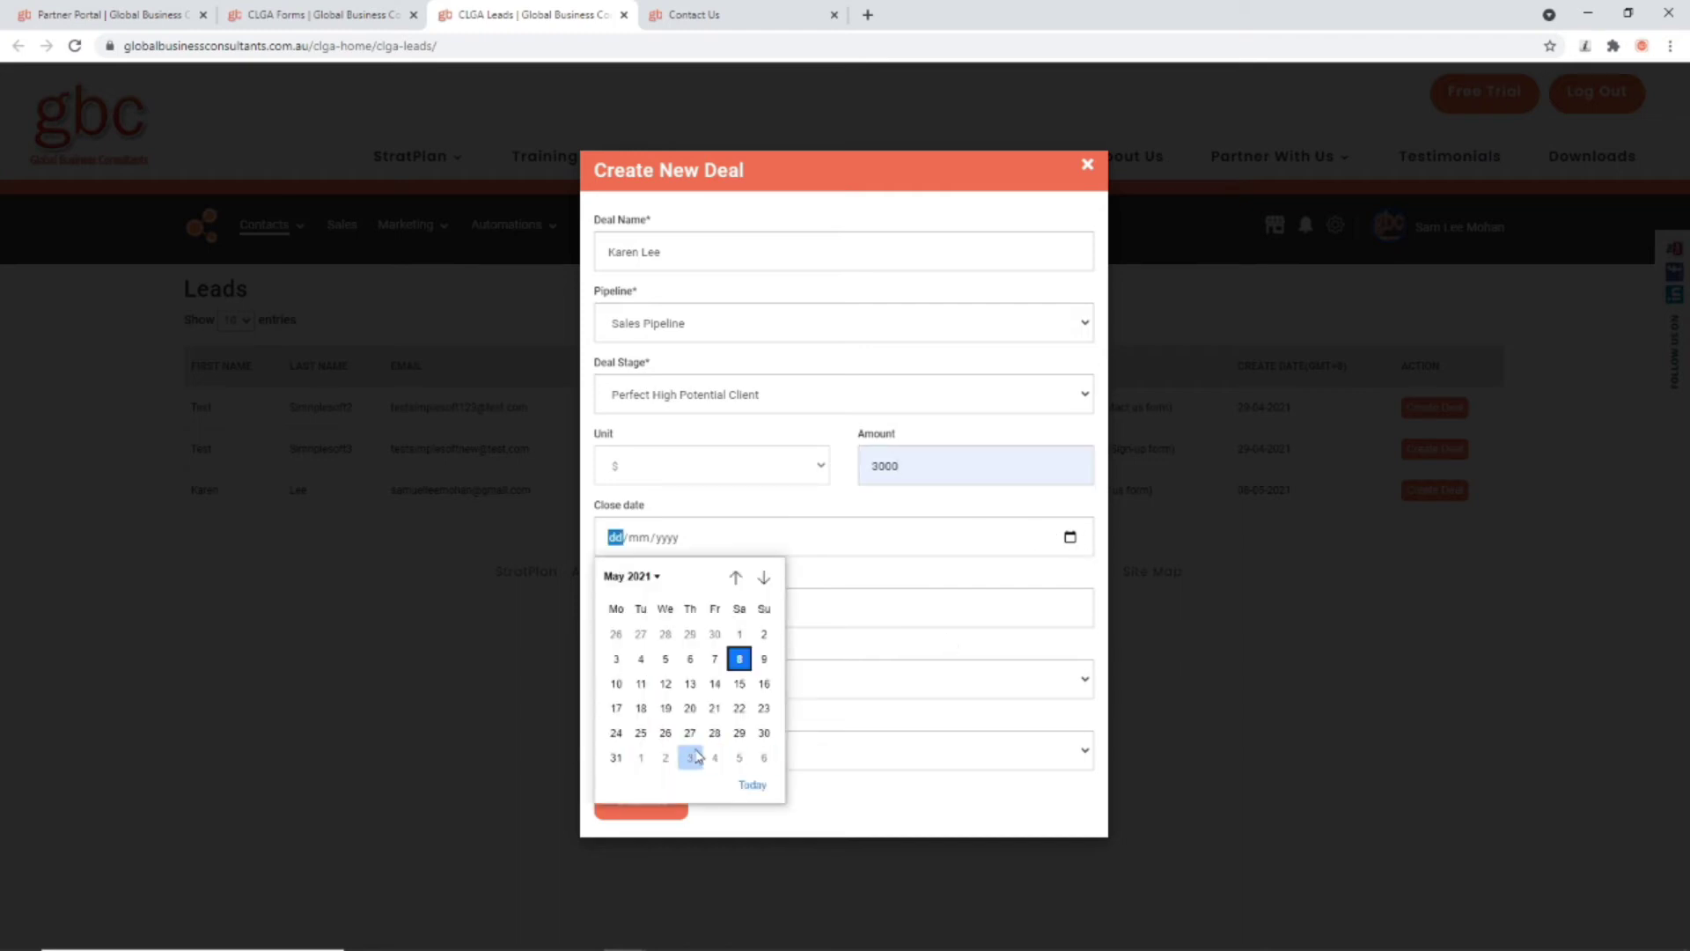
{"action": "left_click", "coordinate": [616, 759]}
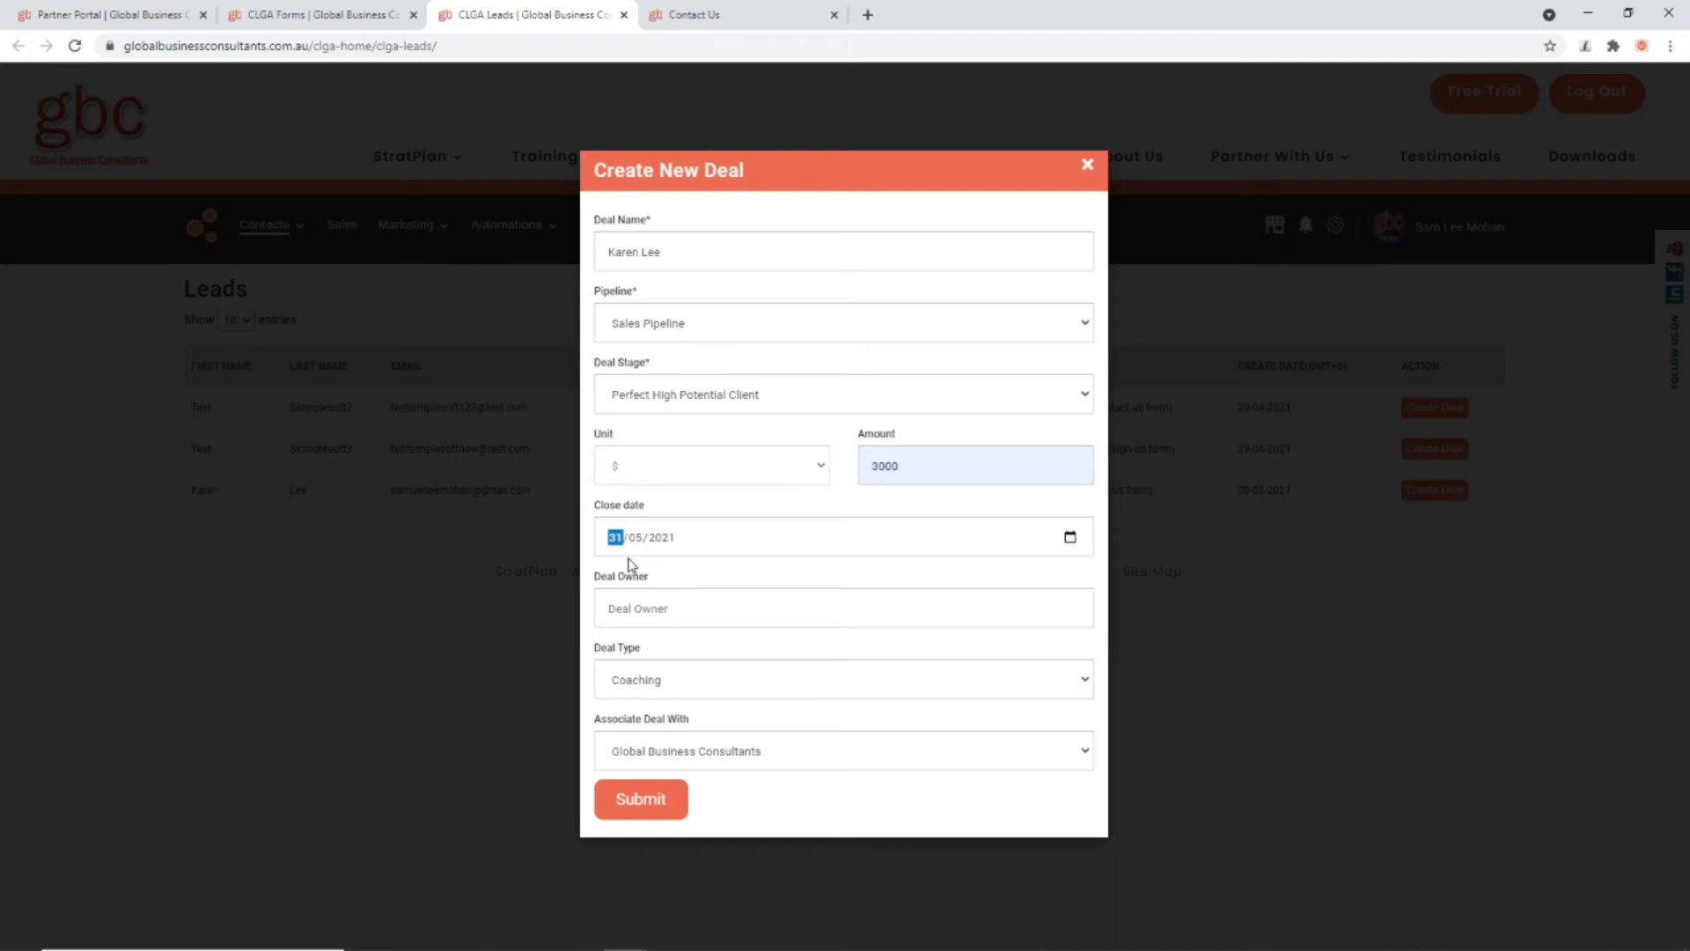
{"action": "left_click", "coordinate": [641, 803]}
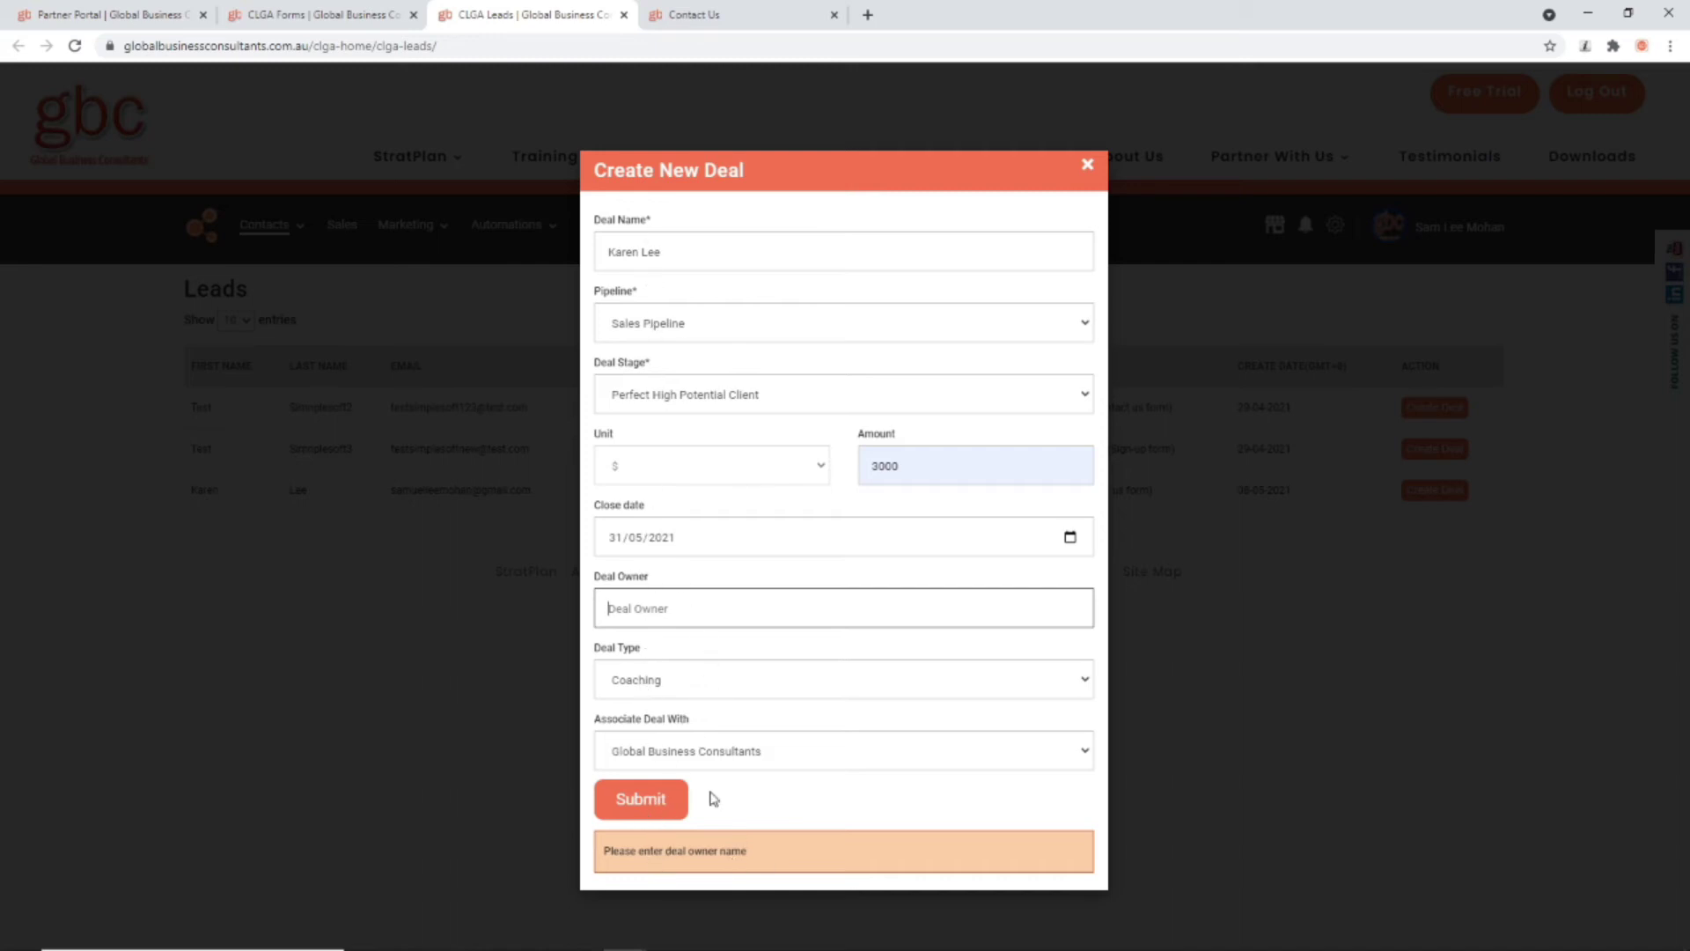
{"action": "left_click", "coordinate": [642, 596]}
{"action": "left_click", "coordinate": [648, 651]}
{"action": "left_click", "coordinate": [627, 805]}
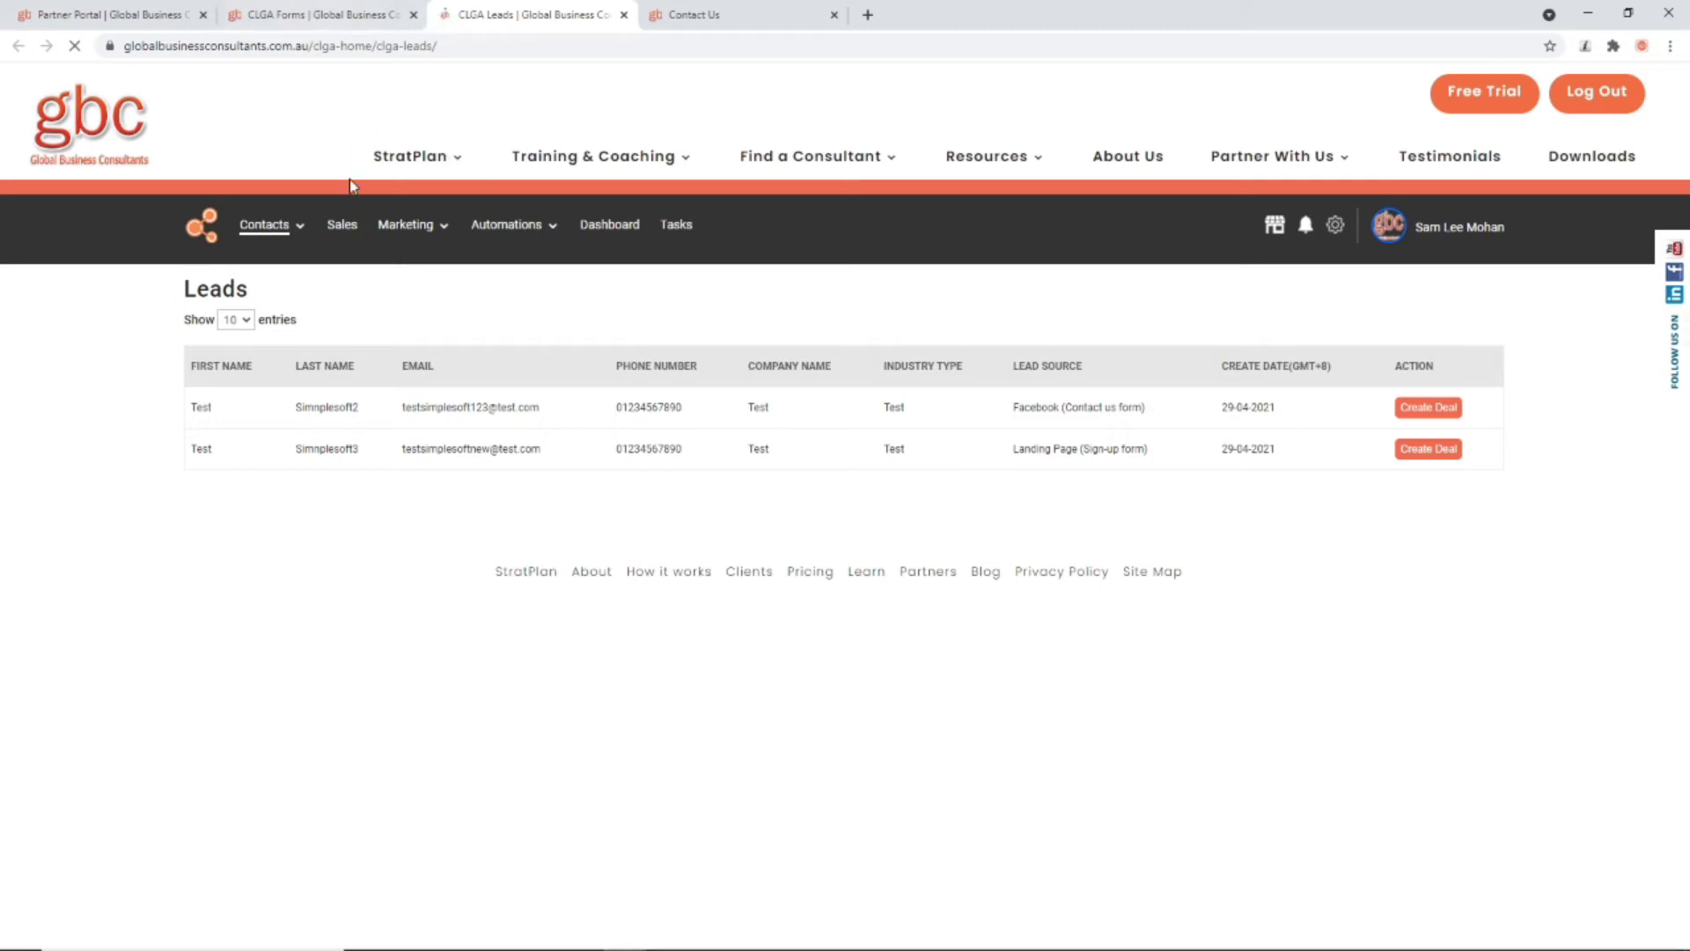
Step: Open the Sales pipeline in a new tab
{"action": "right_click", "coordinate": [335, 225]}
{"action": "left_click", "coordinate": [385, 234]}
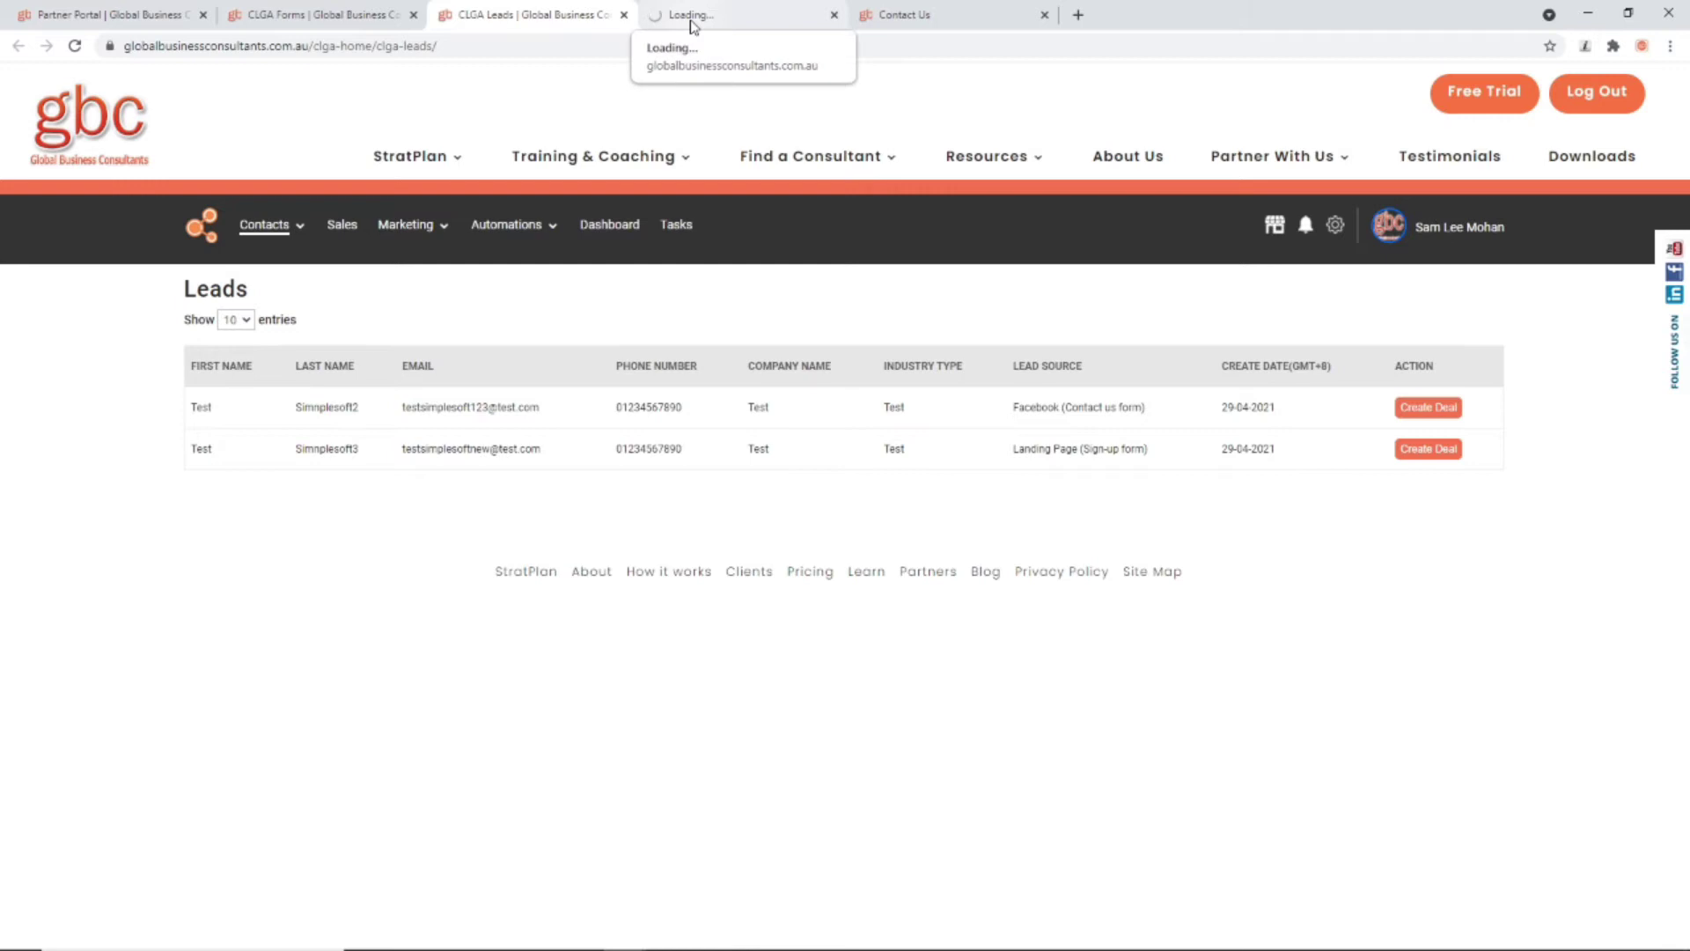
{"action": "left_click", "coordinate": [691, 17]}
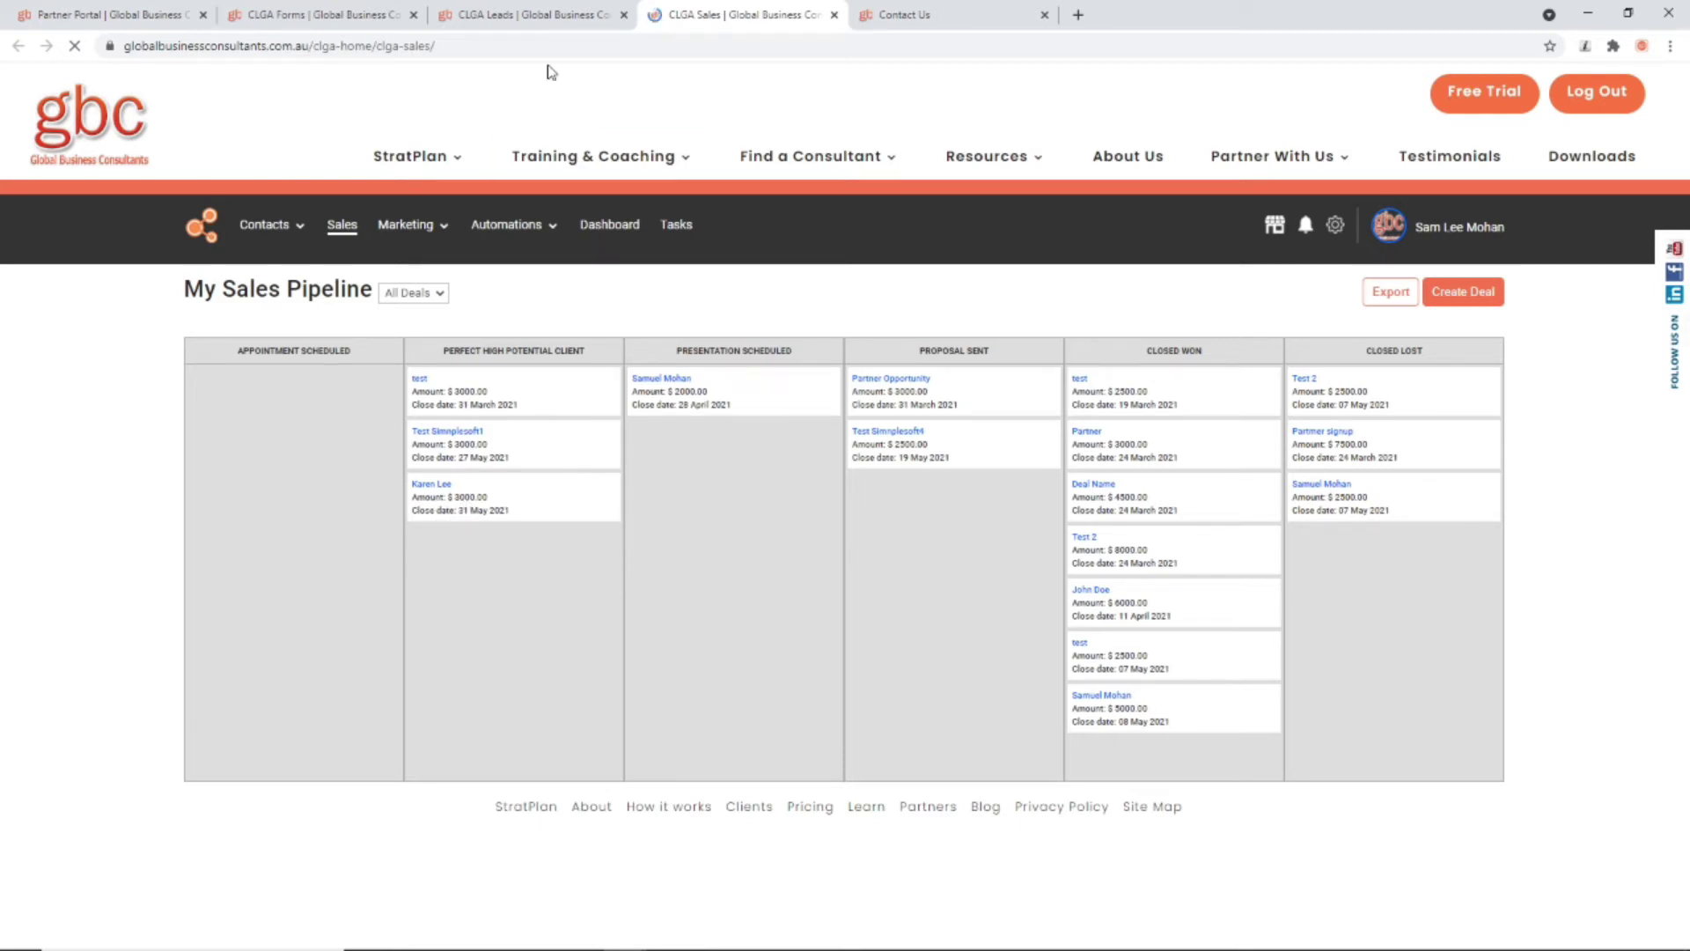
Step: Review the Contact Us and Leads tabs, then return to the pipeline showing the $3000 deal
{"action": "left_click", "coordinate": [899, 17]}
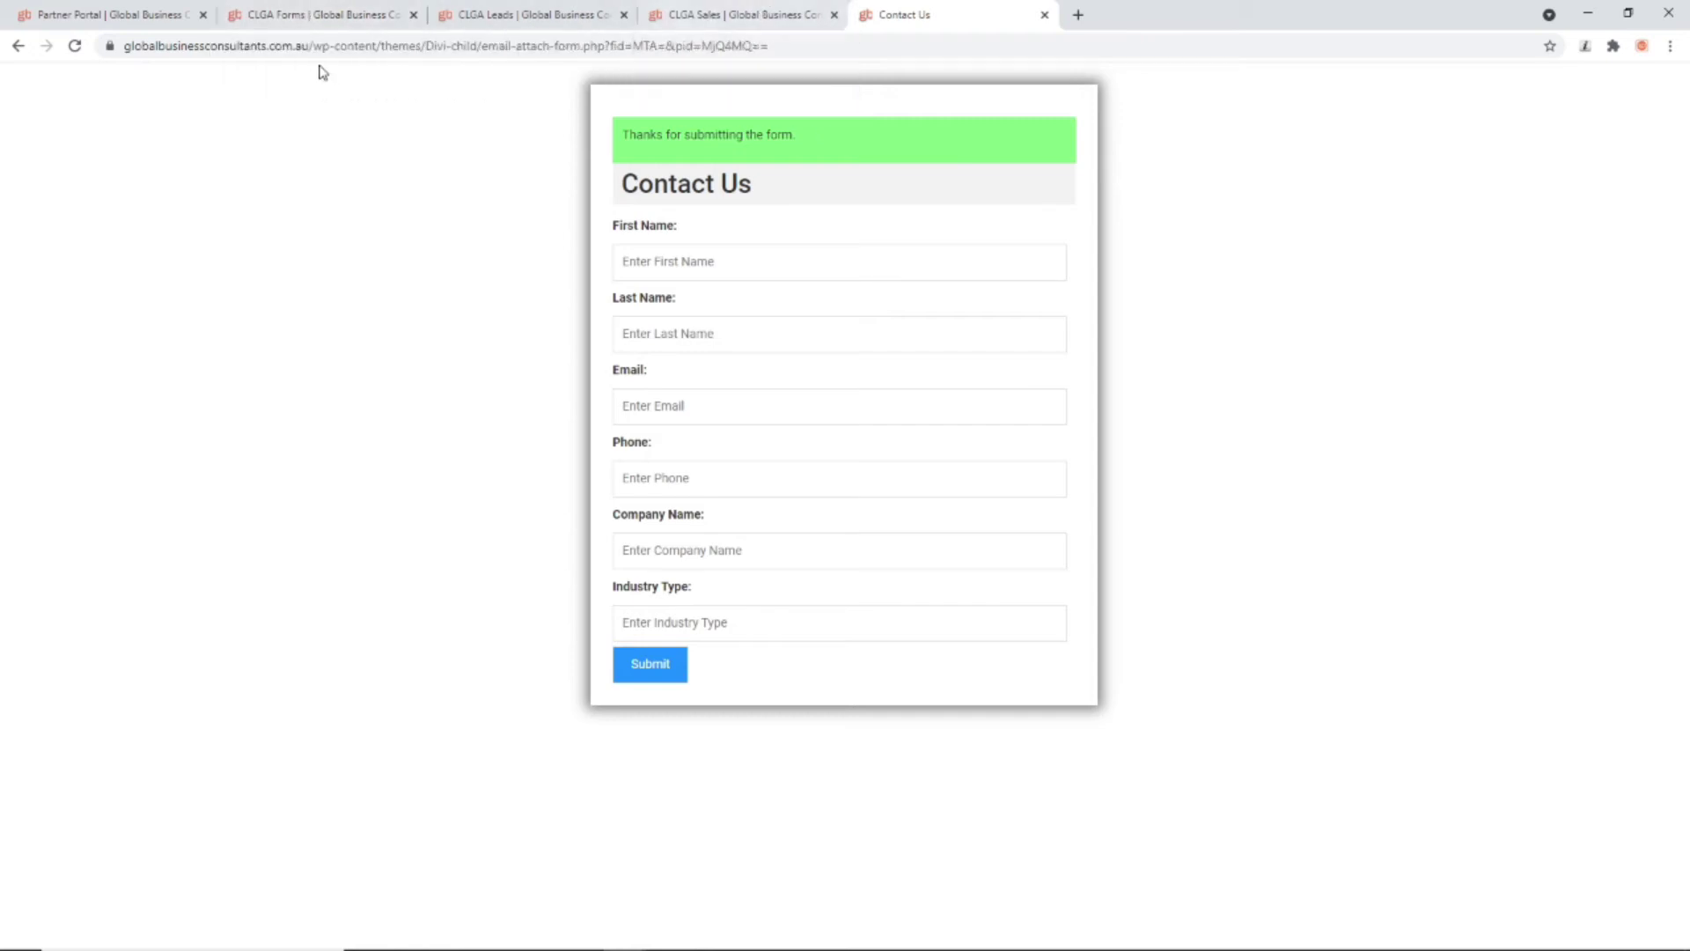
{"action": "left_click", "coordinate": [506, 15]}
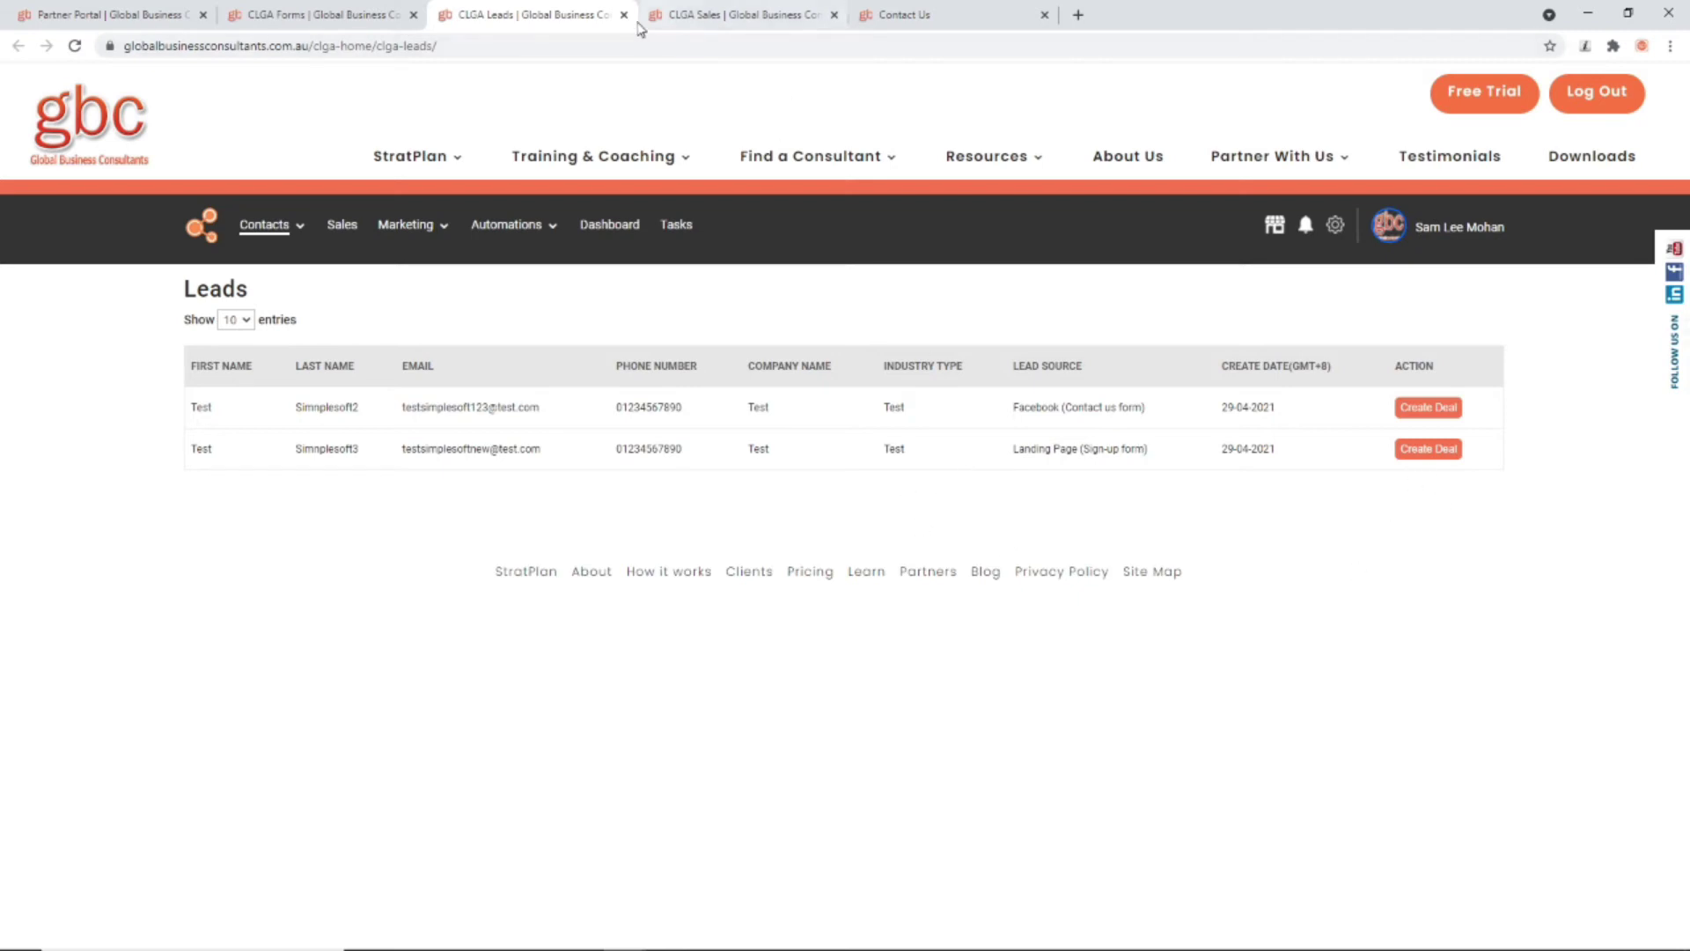
{"action": "left_click", "coordinate": [709, 16]}
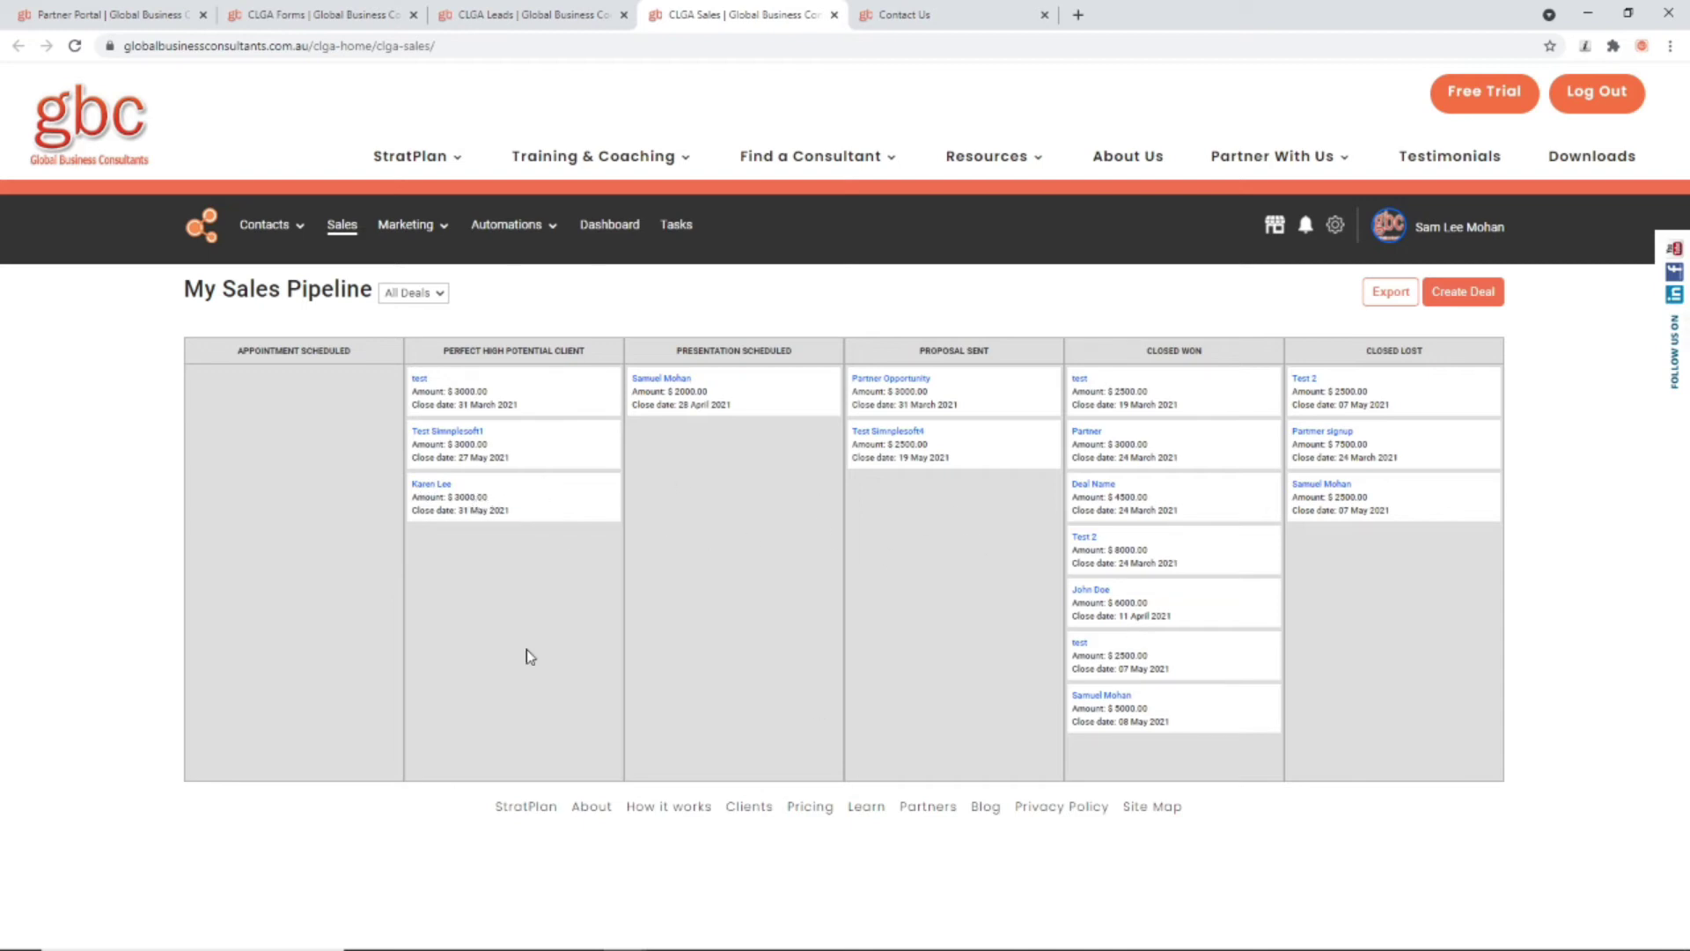
Step: Drag the $3000 deal from Perfect High Potential Client to Closed Lost, then go back to the CLGA Forms list
{"action": "left_click_drag", "start_coordinate": [512, 503], "coordinate": [1377, 540]}
{"action": "left_click_drag", "start_coordinate": [1154, 741], "coordinate": [1358, 630]}
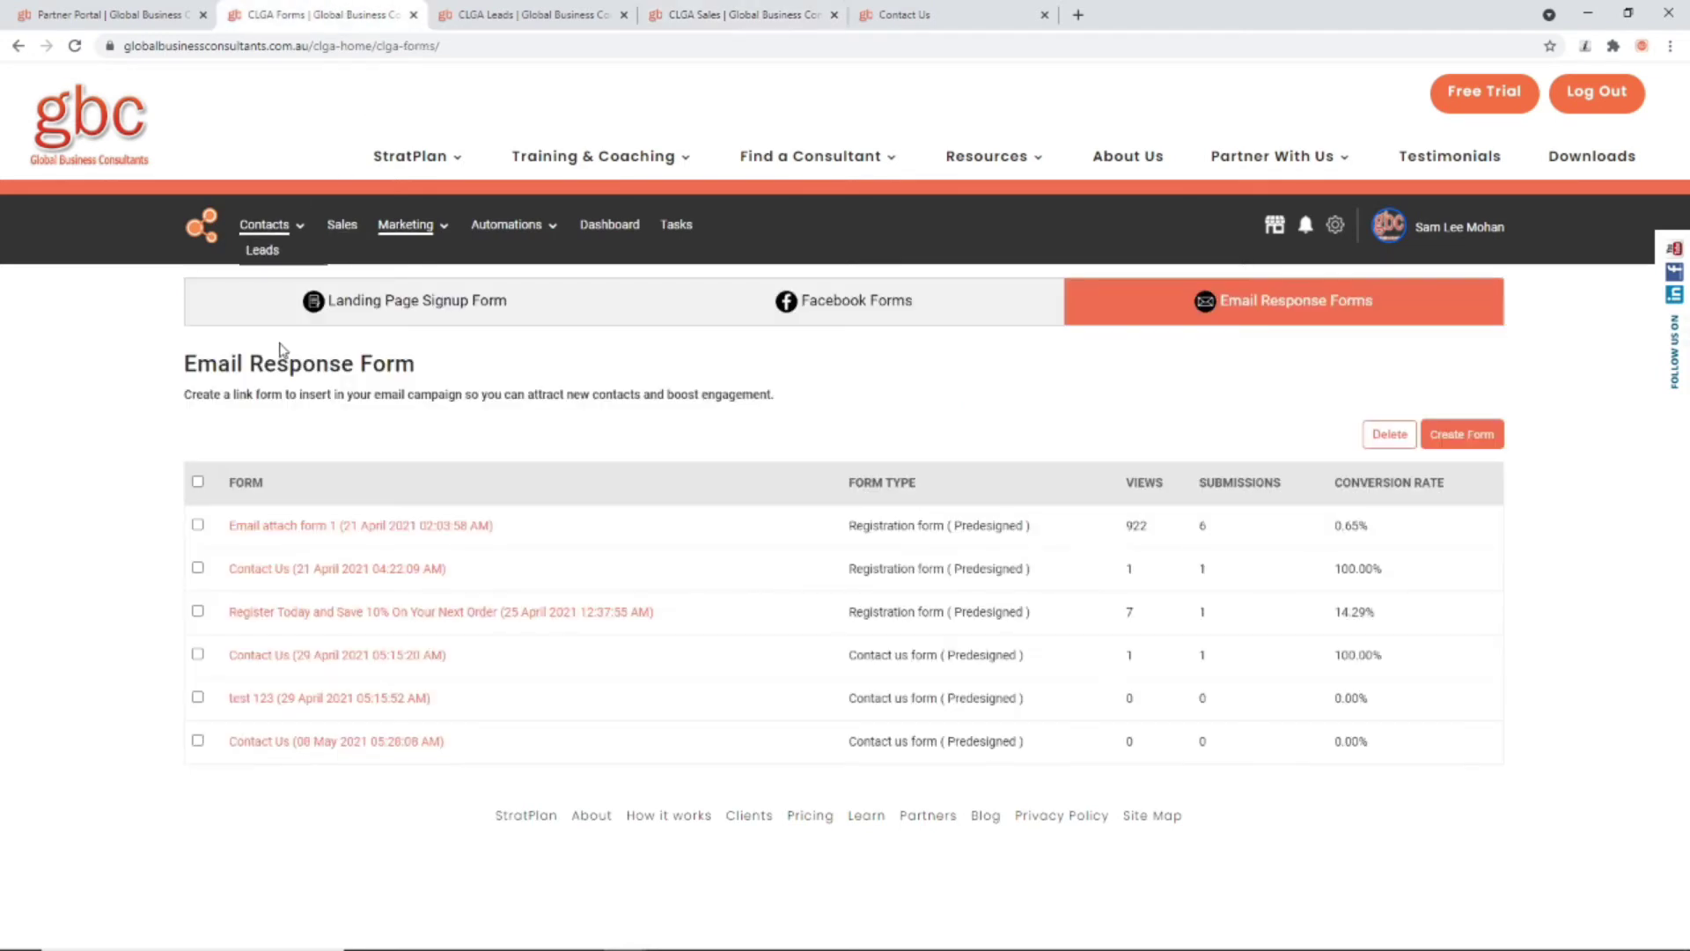
{"action": "left_click", "coordinate": [335, 14]}
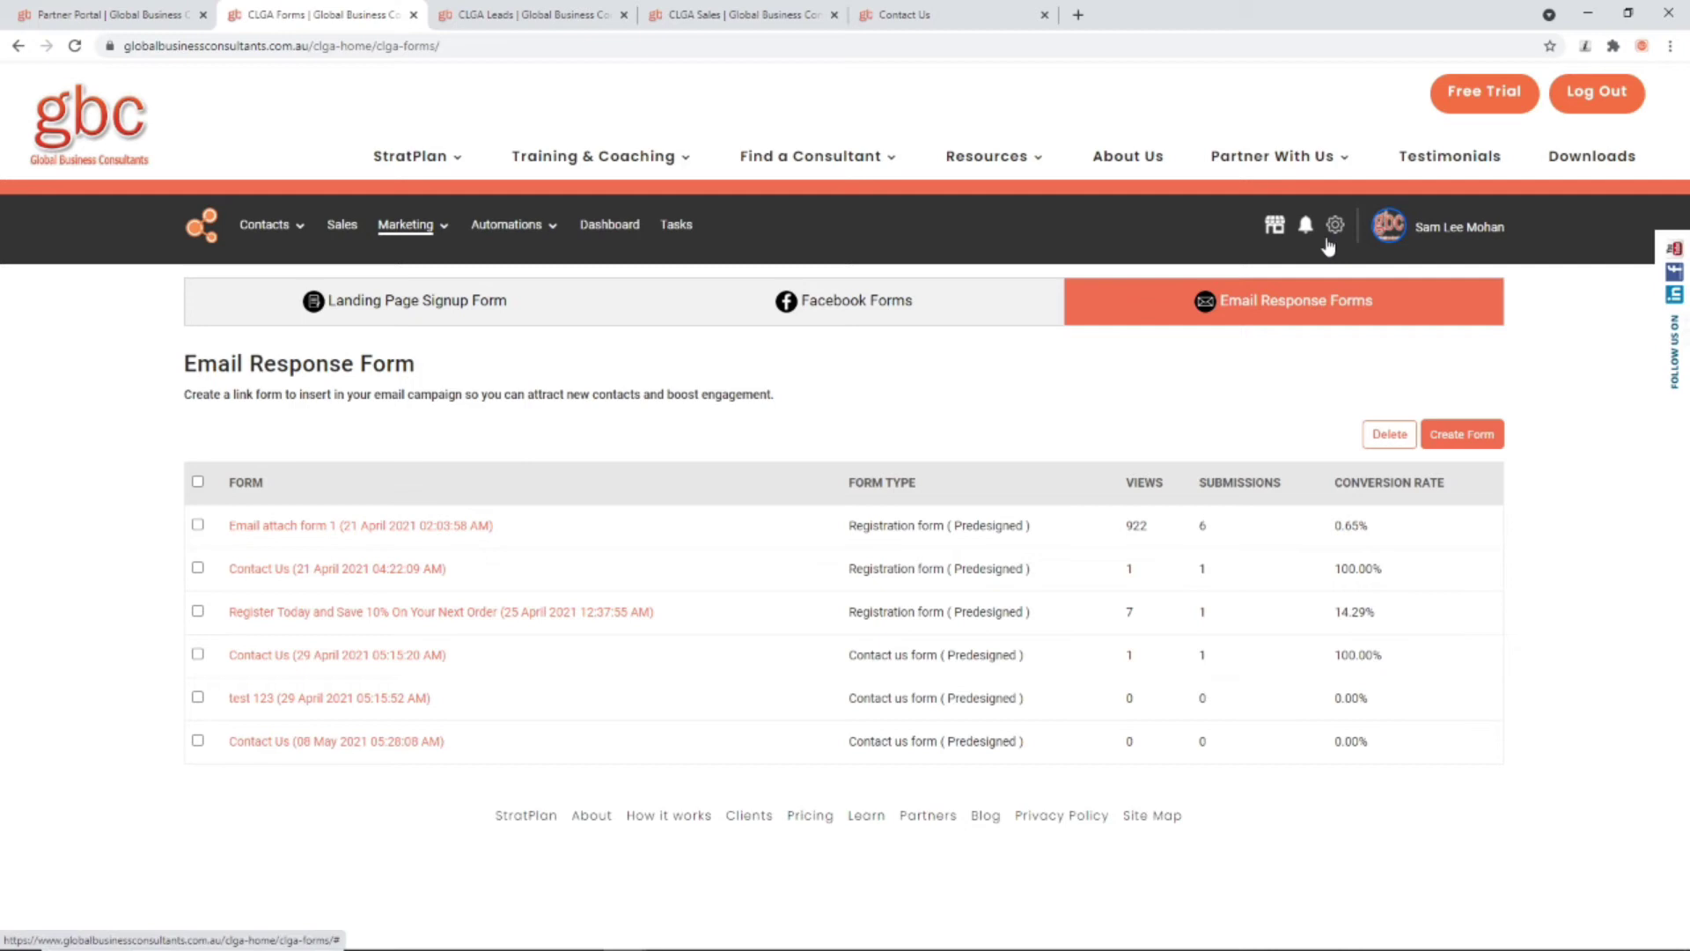
{"action": "mouse_move", "coordinate": [486, 233]}
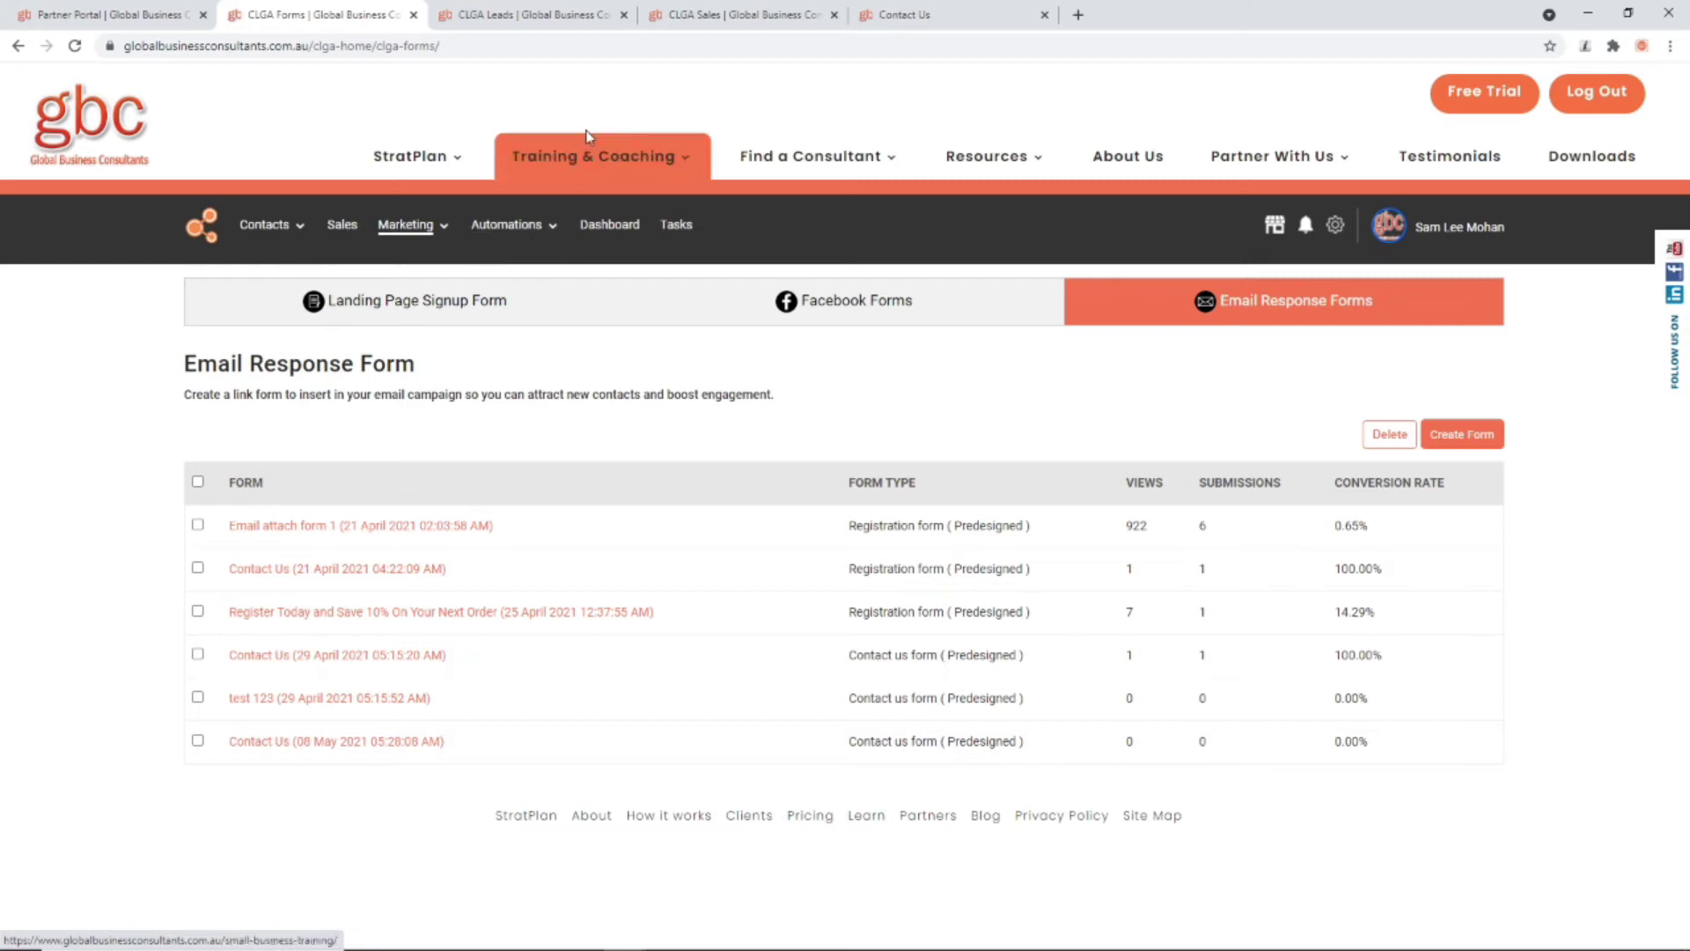
Step: Open Automations > Workflows and browse templates from past-client outreach through LeadsZilla. Find Perfect Clients
{"action": "left_click", "coordinate": [498, 229]}
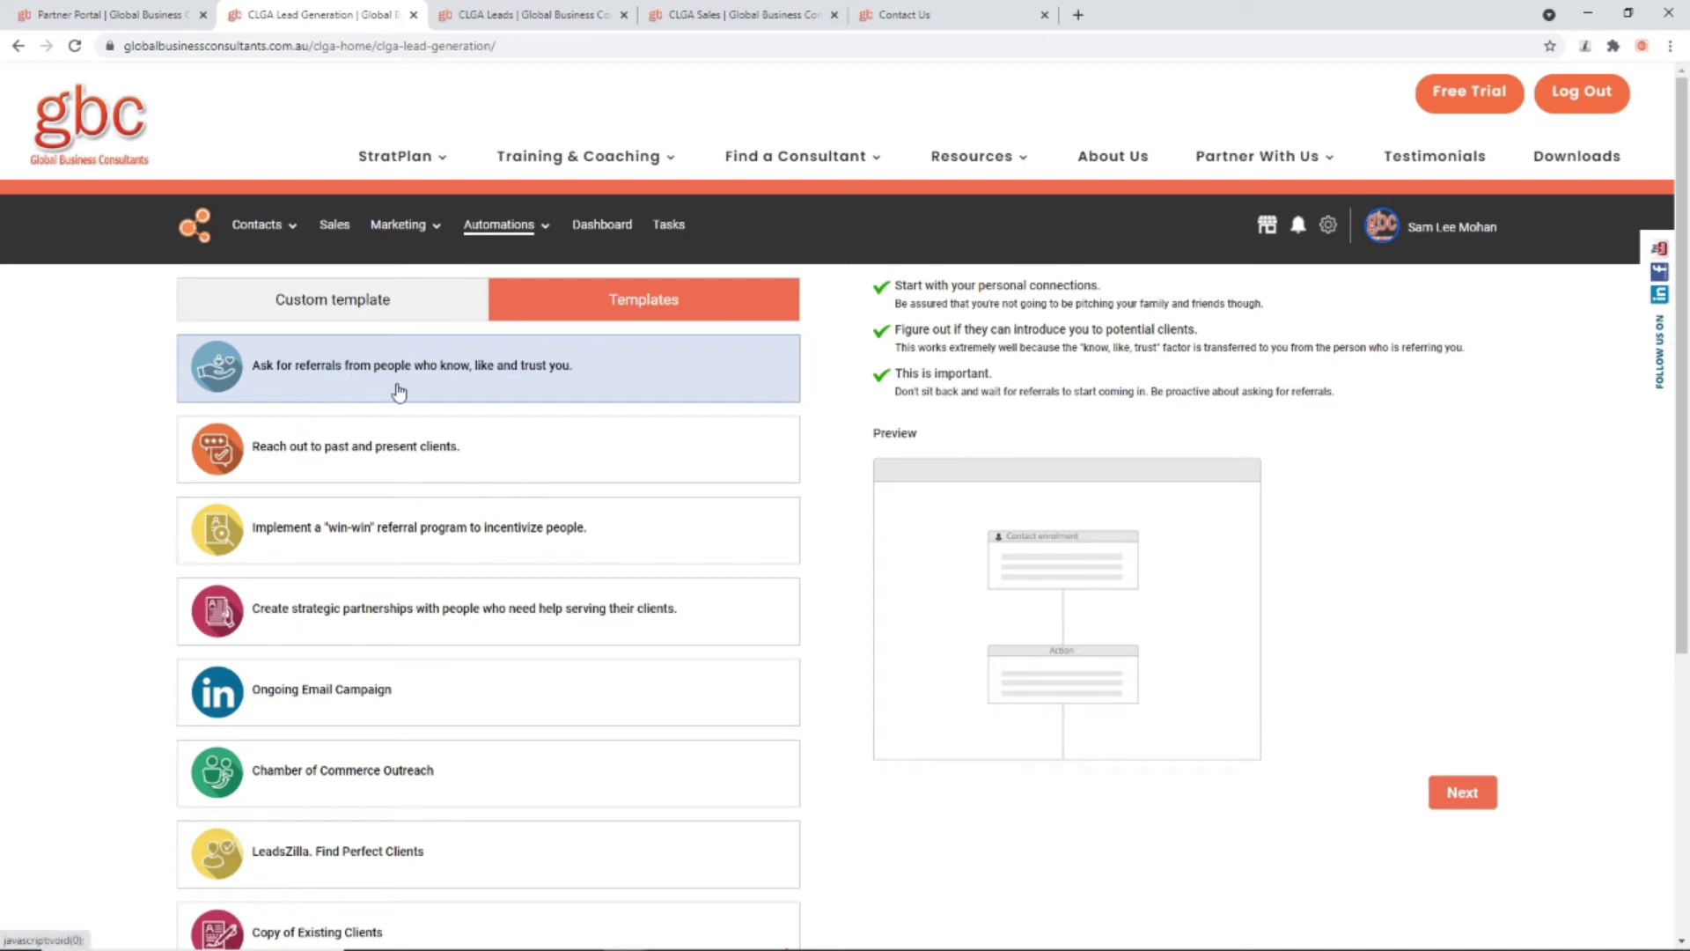
{"action": "left_click", "coordinate": [385, 445]}
{"action": "left_click", "coordinate": [390, 520]}
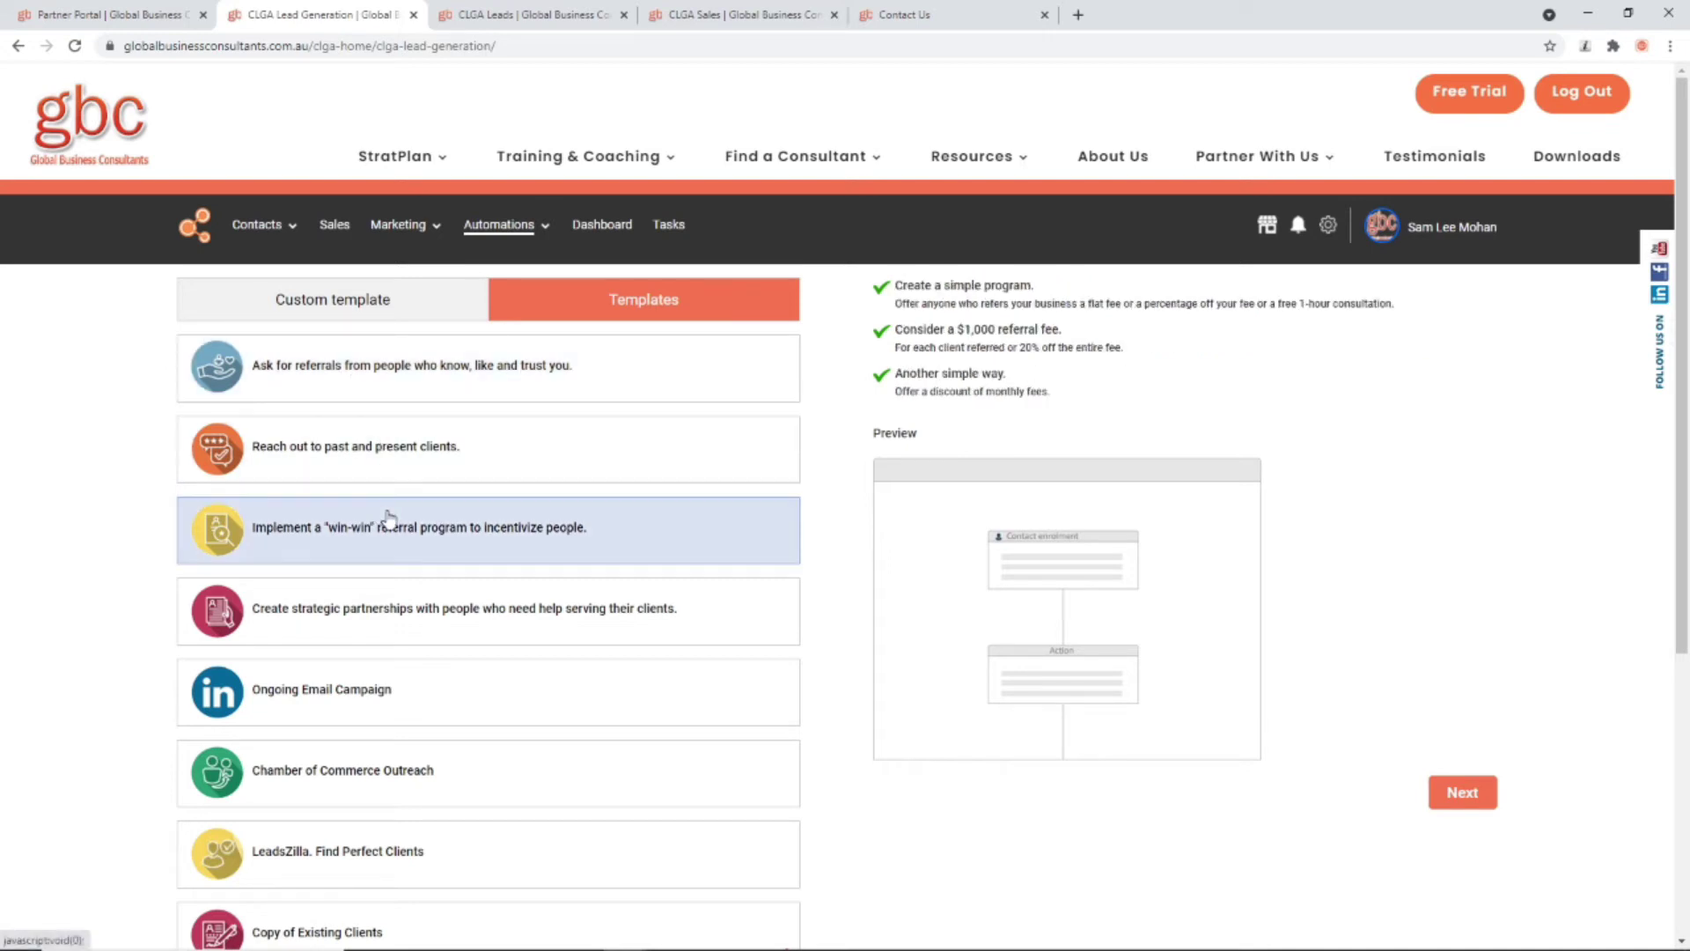
{"action": "left_click", "coordinate": [385, 608]}
{"action": "left_click", "coordinate": [377, 687]}
{"action": "left_click", "coordinate": [373, 771]}
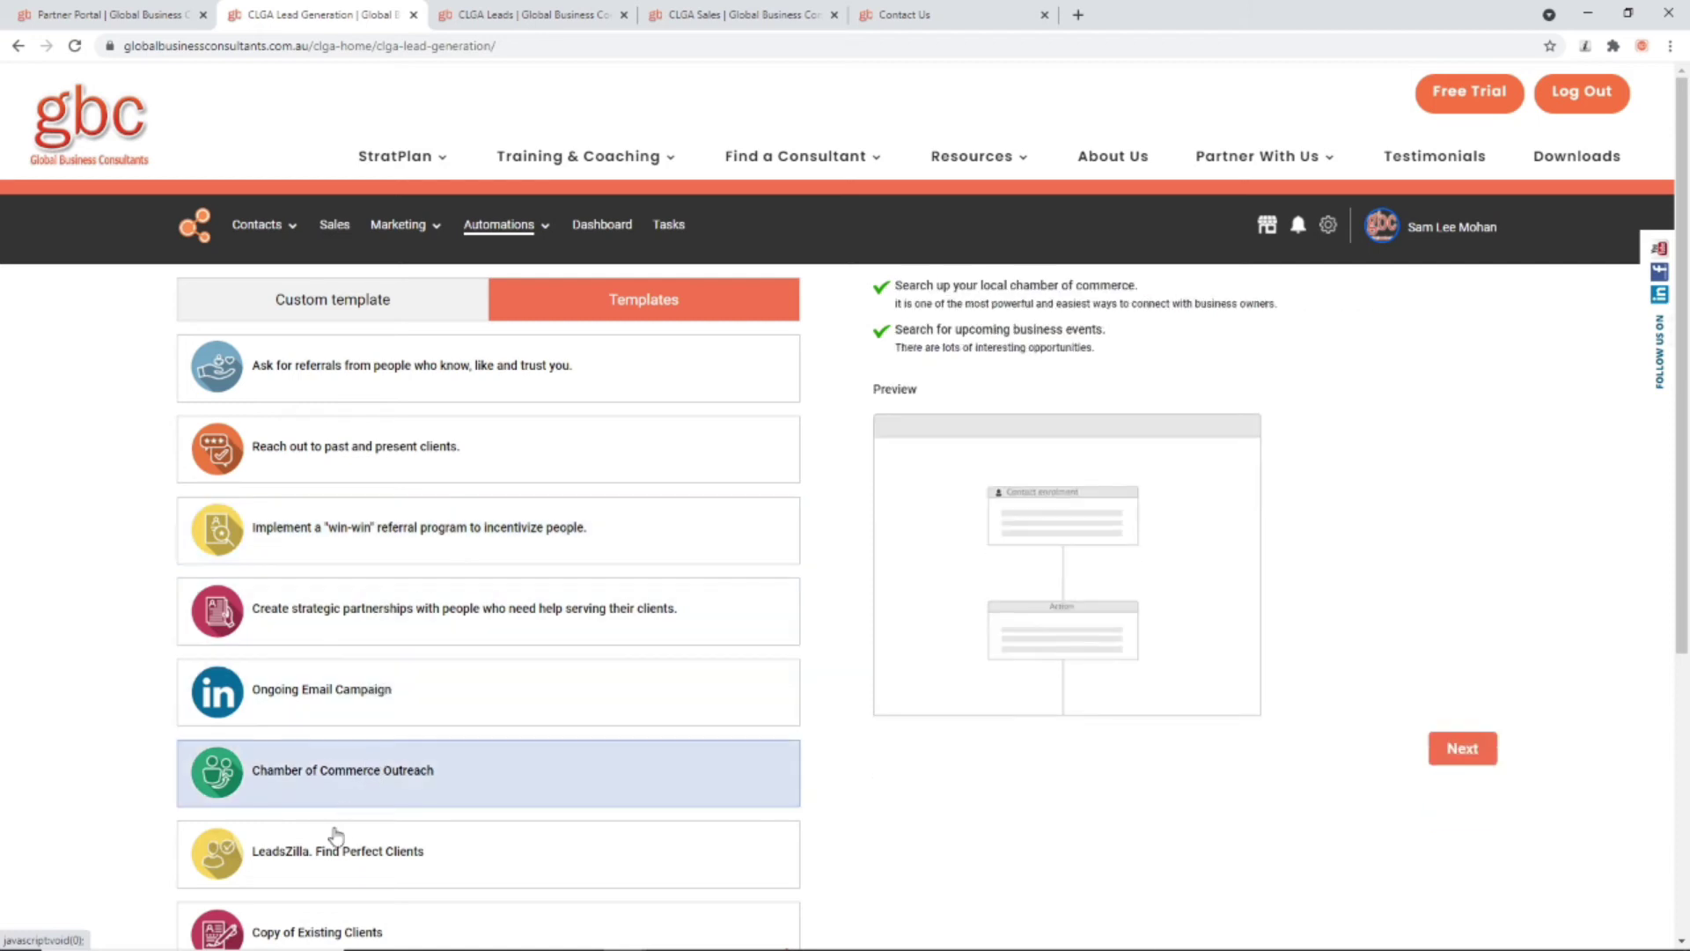
{"action": "left_click", "coordinate": [336, 839]}
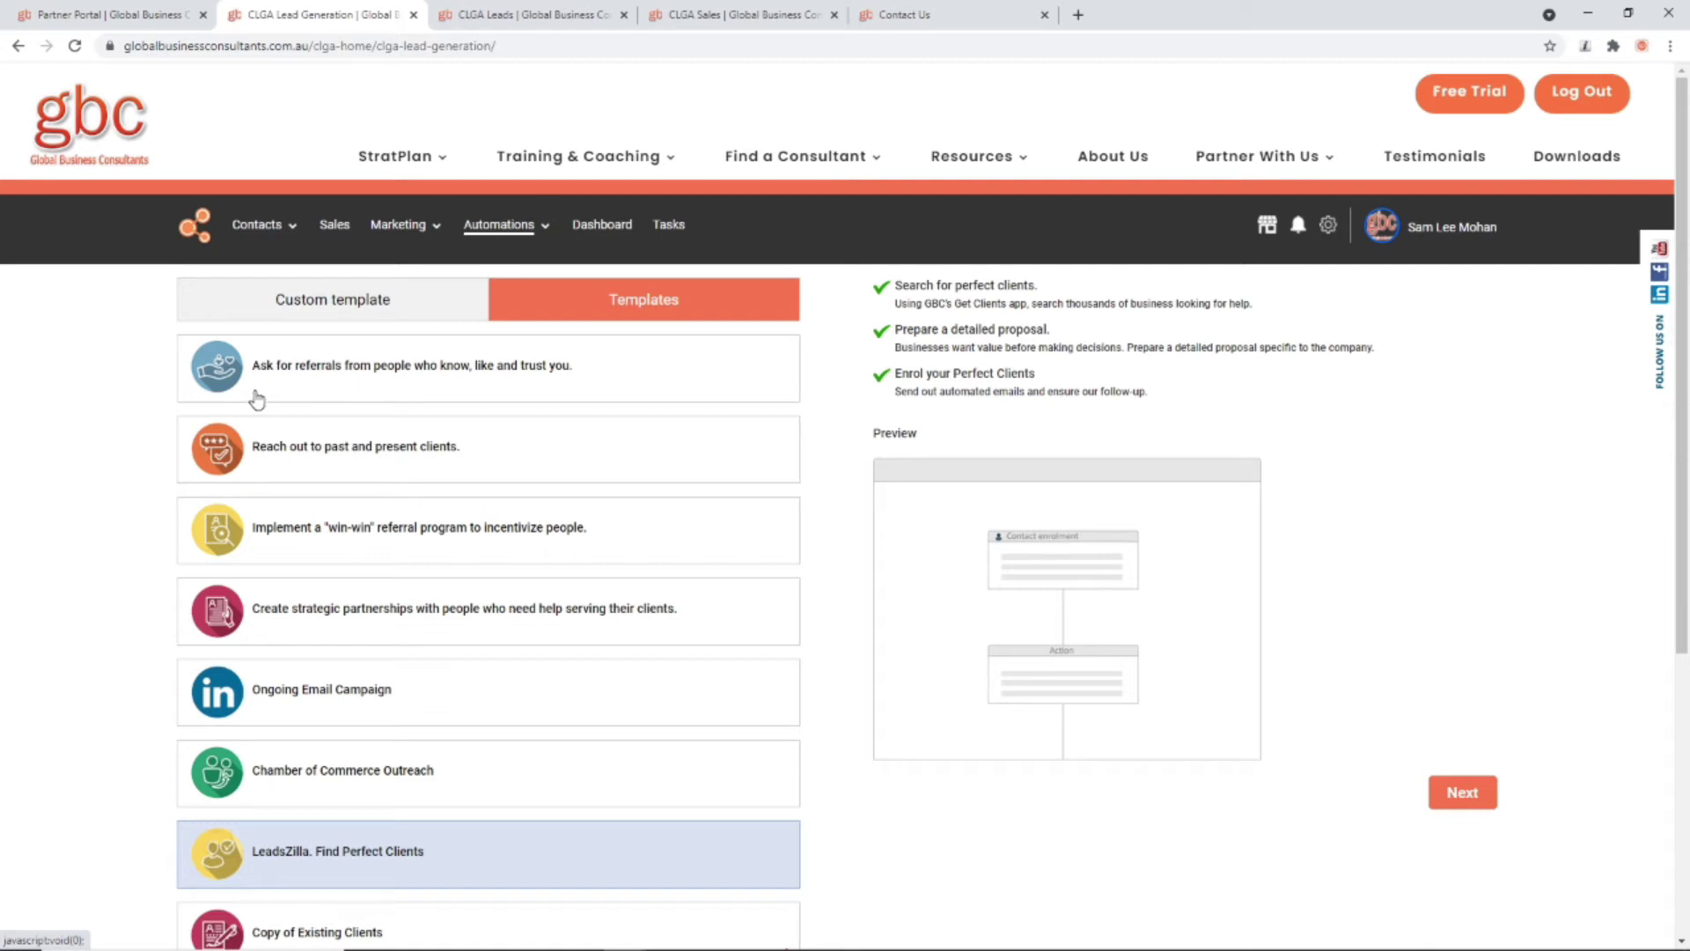
{"action": "mouse_move", "coordinate": [264, 238]}
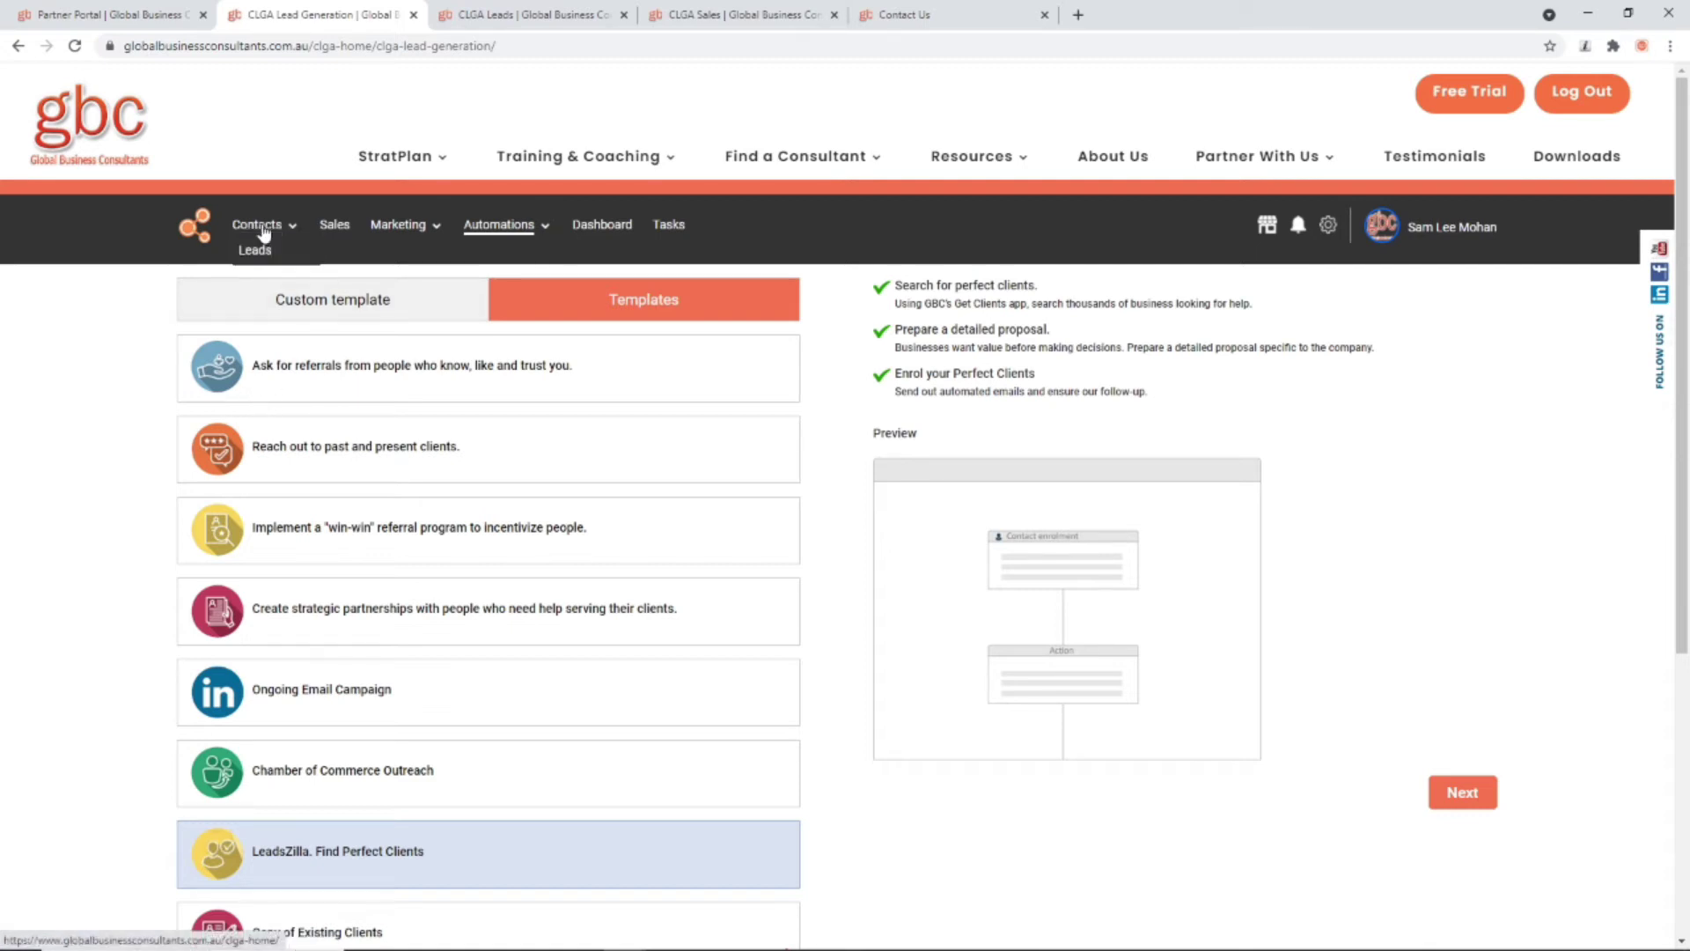
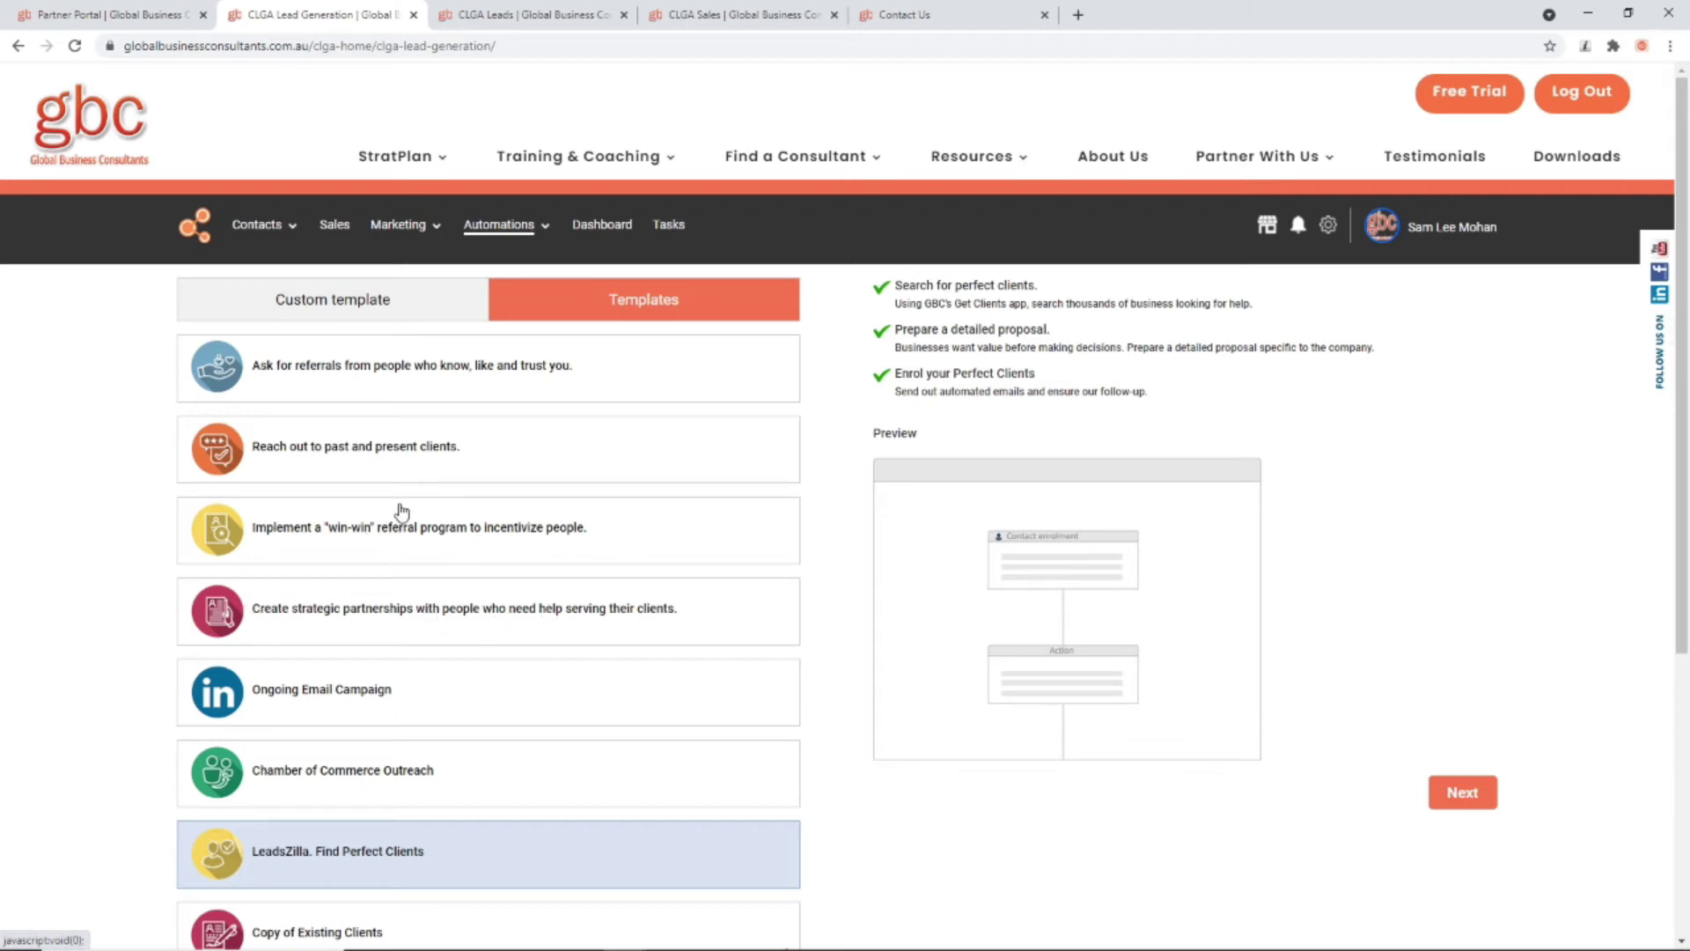
Step: Start a new custom template and name it ADVERT TEMPLATE
{"action": "scroll", "coordinate": [419, 588], "scroll_direction": "down", "scroll_amount": 2}
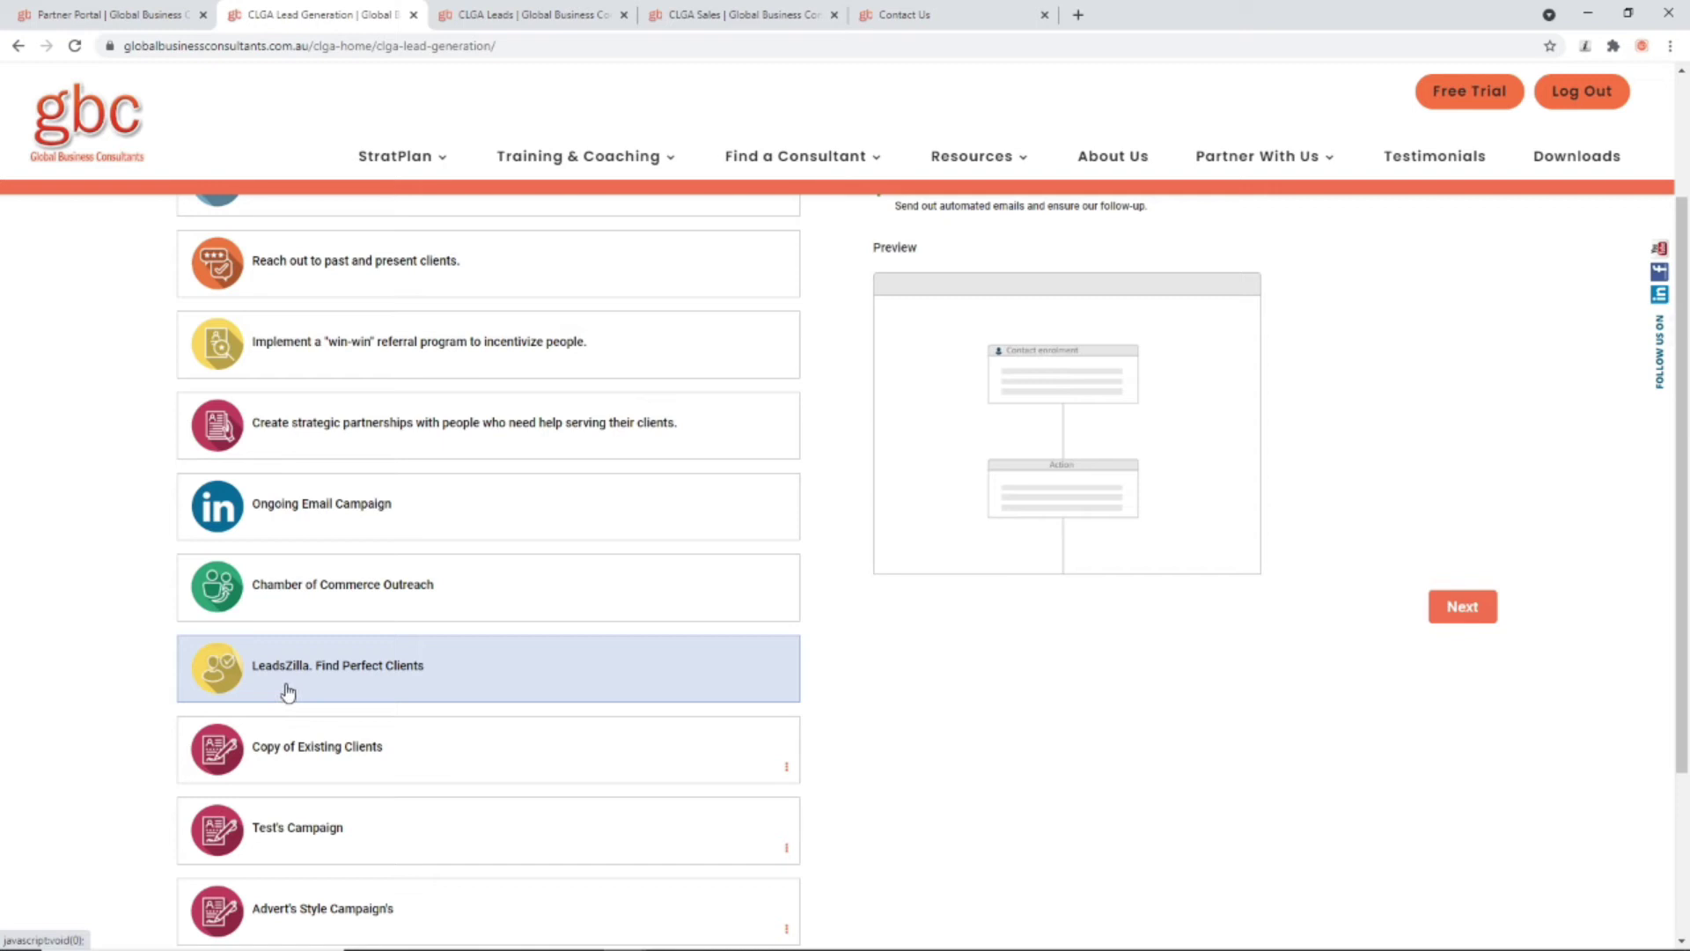
{"action": "scroll", "coordinate": [438, 678], "scroll_direction": "up", "scroll_amount": 1}
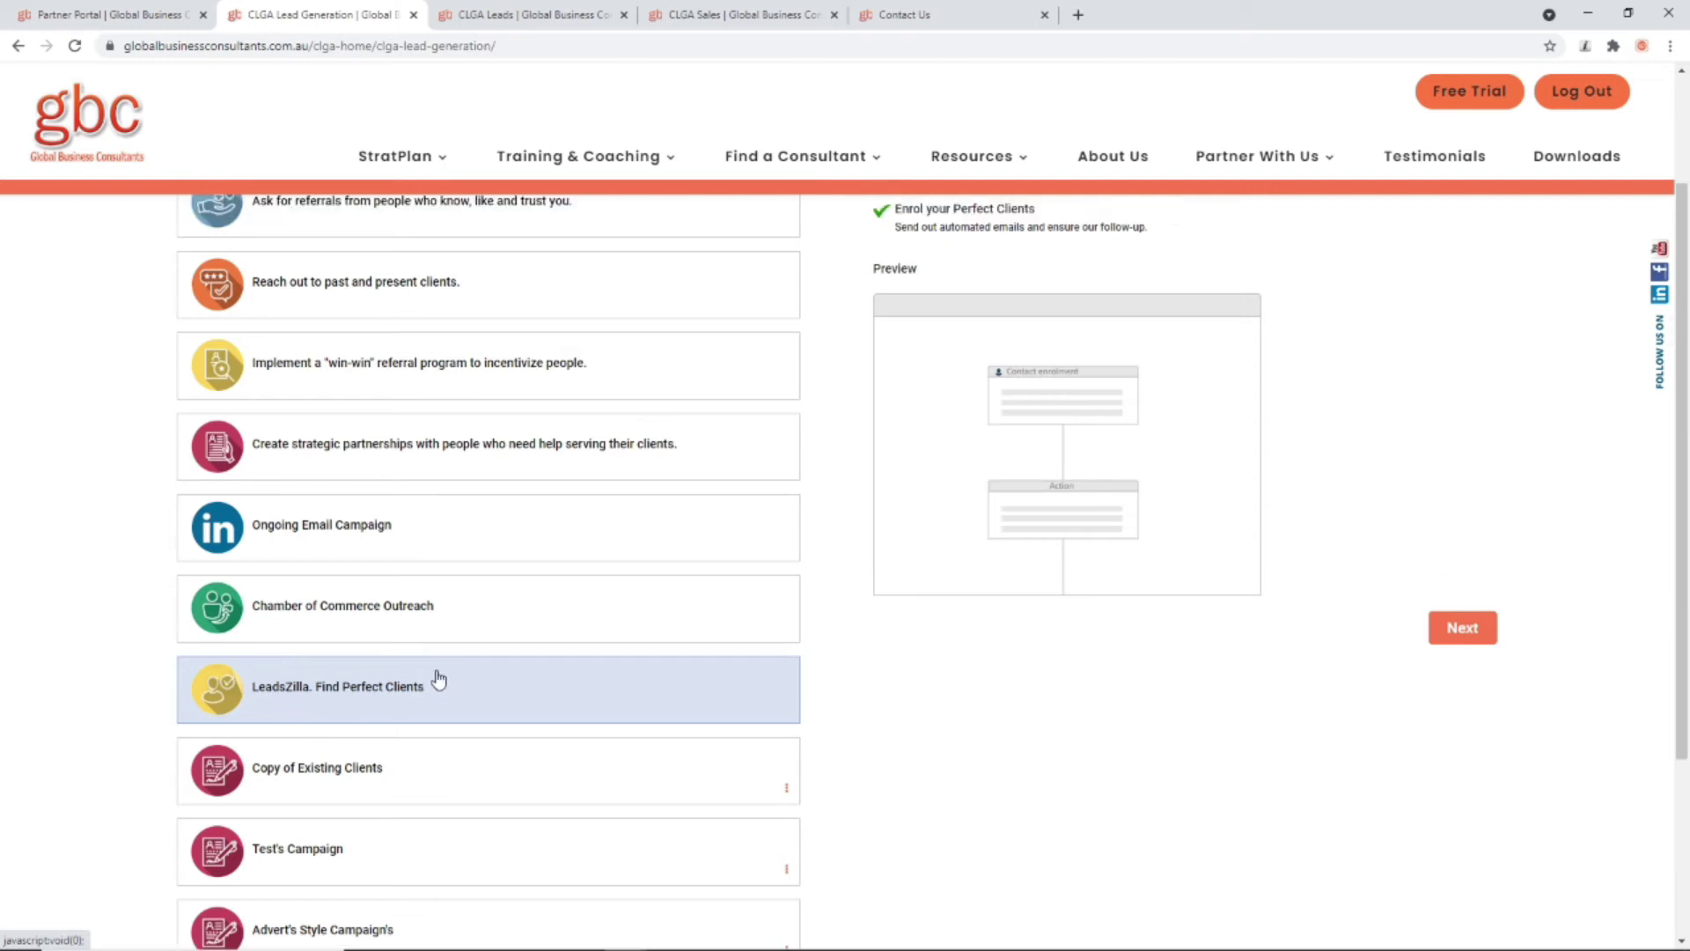
{"action": "scroll", "coordinate": [436, 680], "scroll_direction": "up", "scroll_amount": 2}
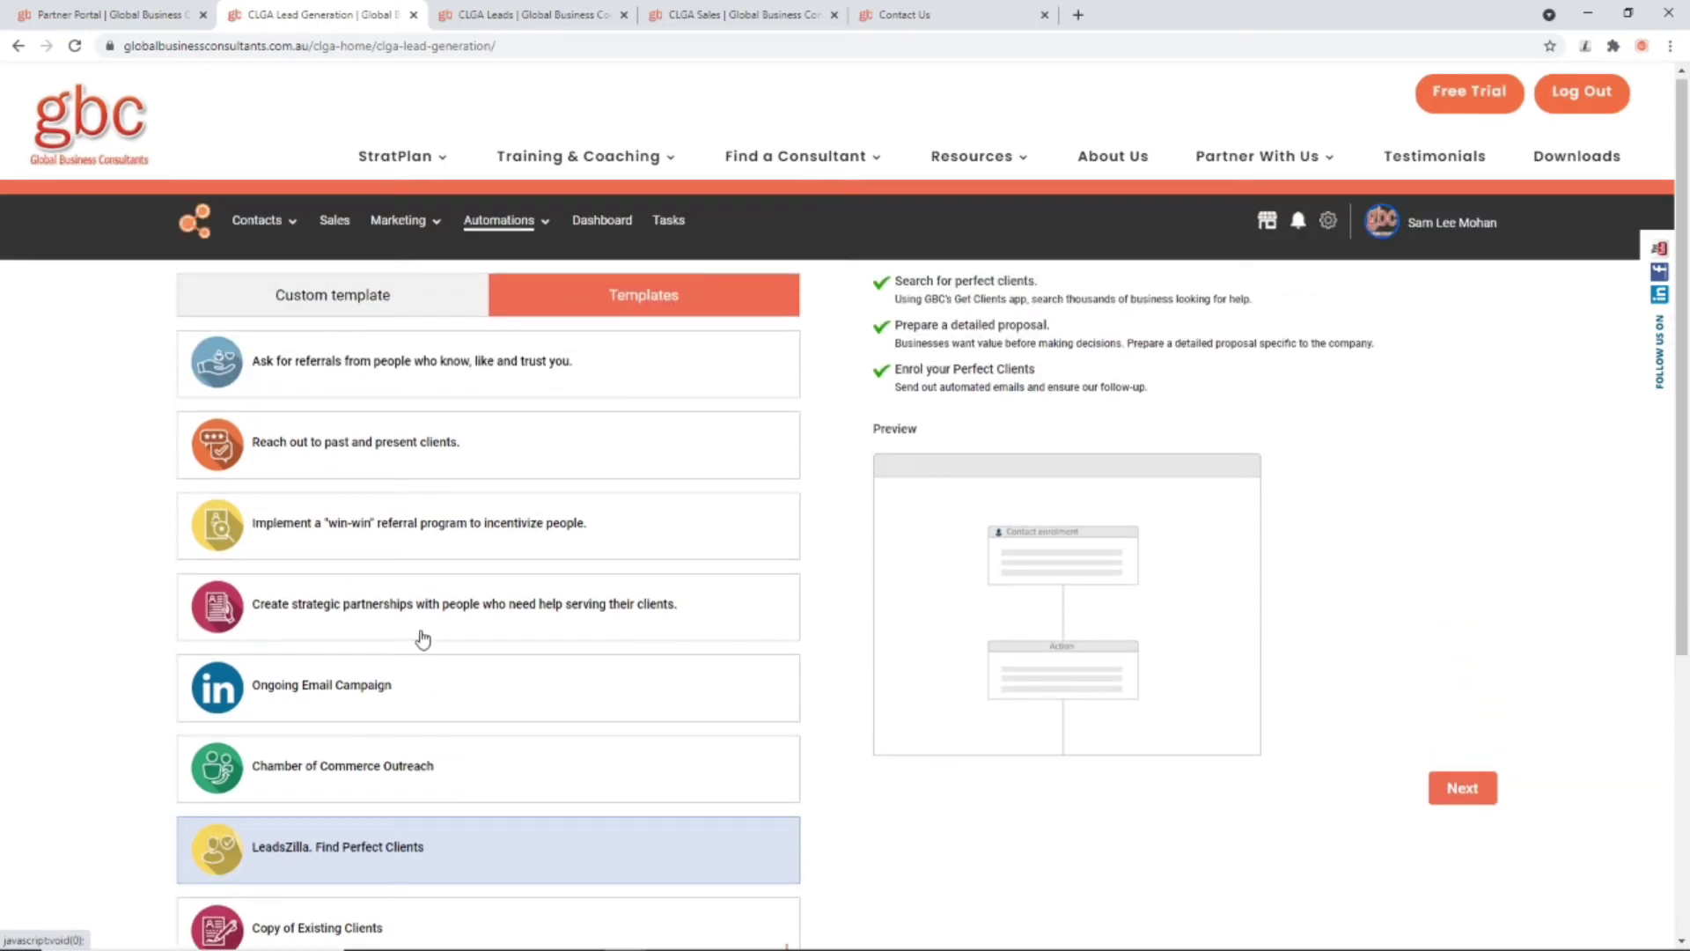
{"action": "scroll", "coordinate": [433, 691], "scroll_direction": "down", "scroll_amount": 2}
{"action": "scroll", "coordinate": [434, 691], "scroll_direction": "up", "scroll_amount": 2}
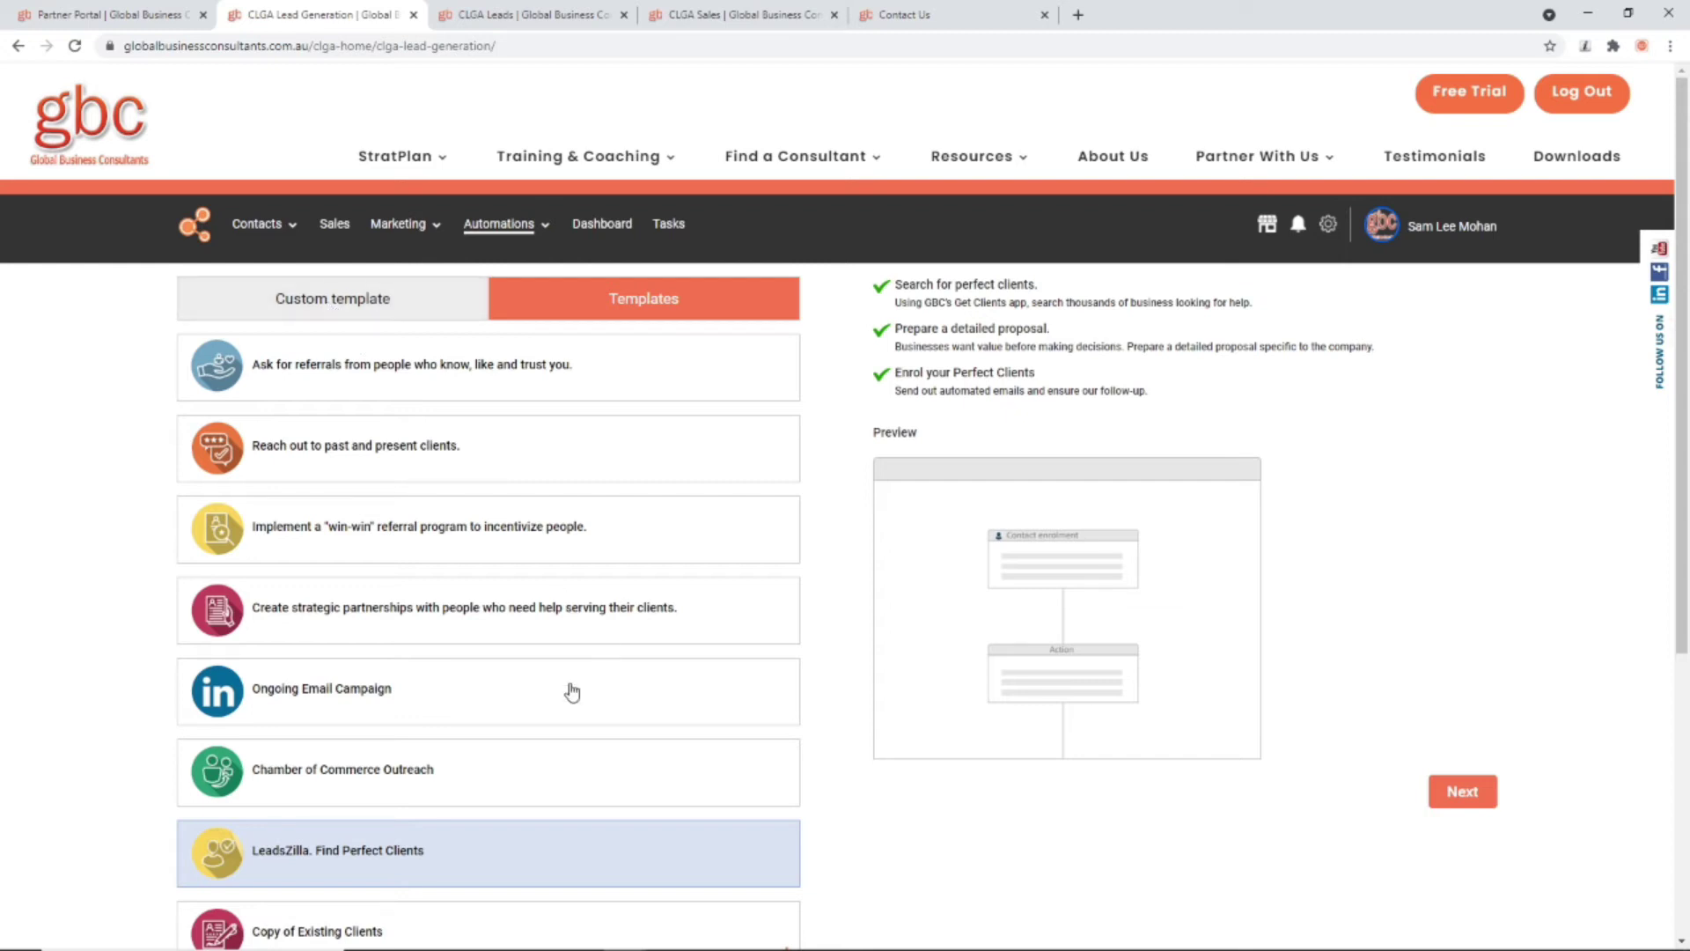
{"action": "scroll", "coordinate": [567, 685], "scroll_direction": "down", "scroll_amount": 1}
{"action": "scroll", "coordinate": [566, 680], "scroll_direction": "up", "scroll_amount": 1}
{"action": "left_click", "coordinate": [351, 309]}
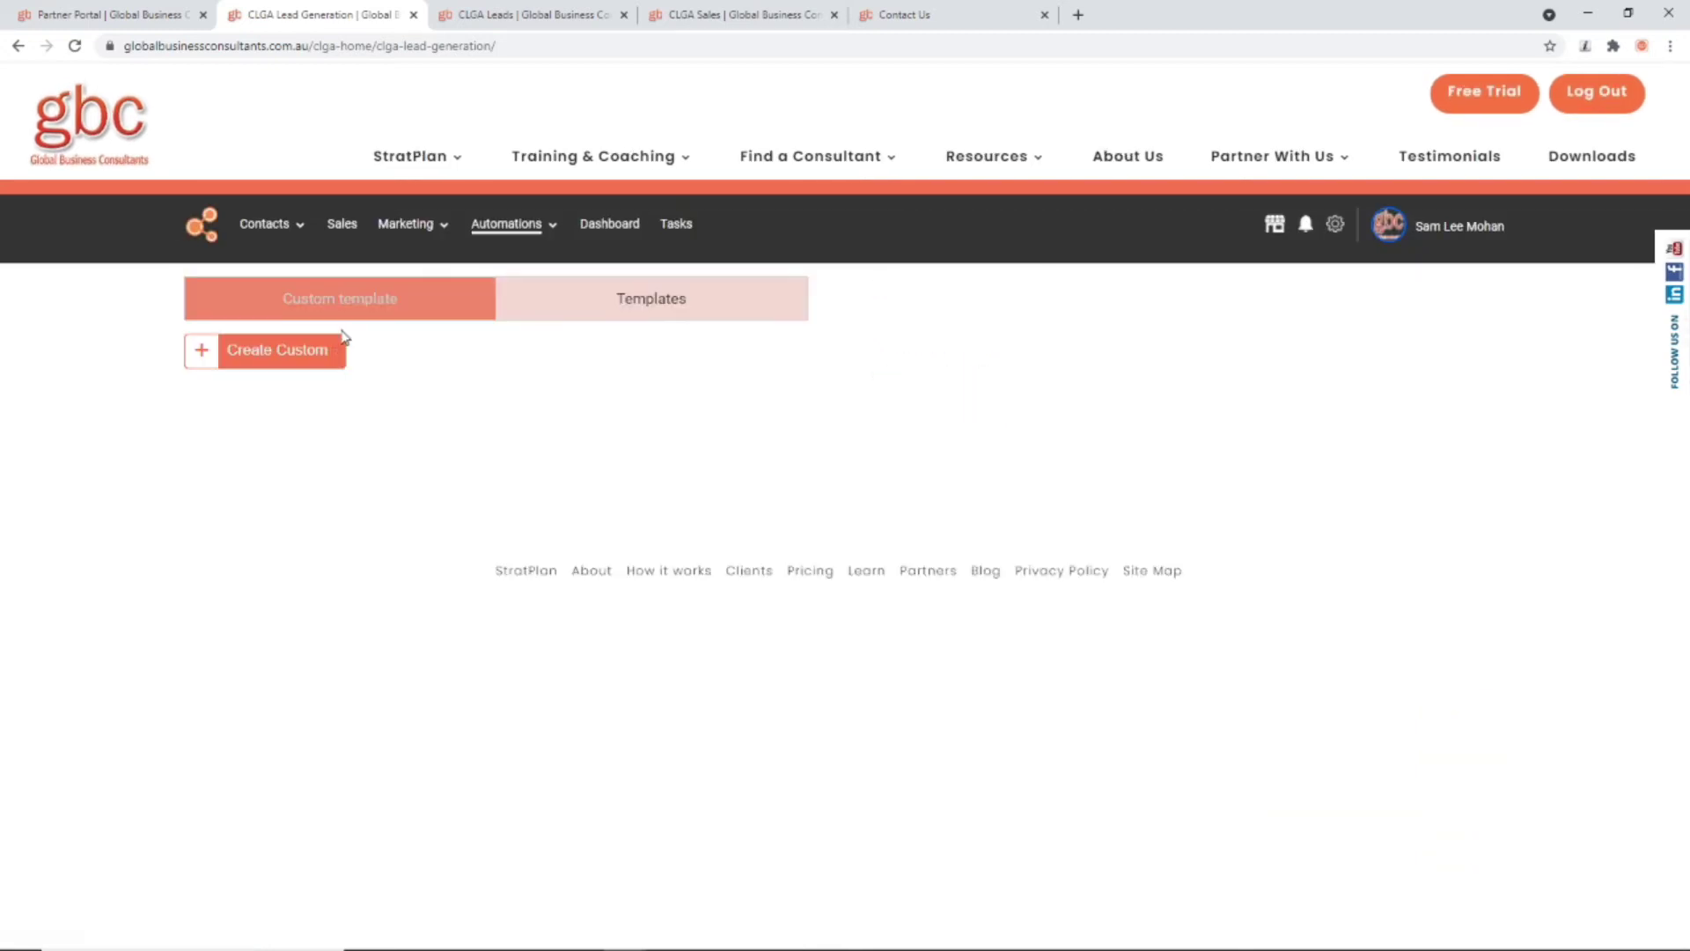
{"action": "left_click", "coordinate": [275, 357]}
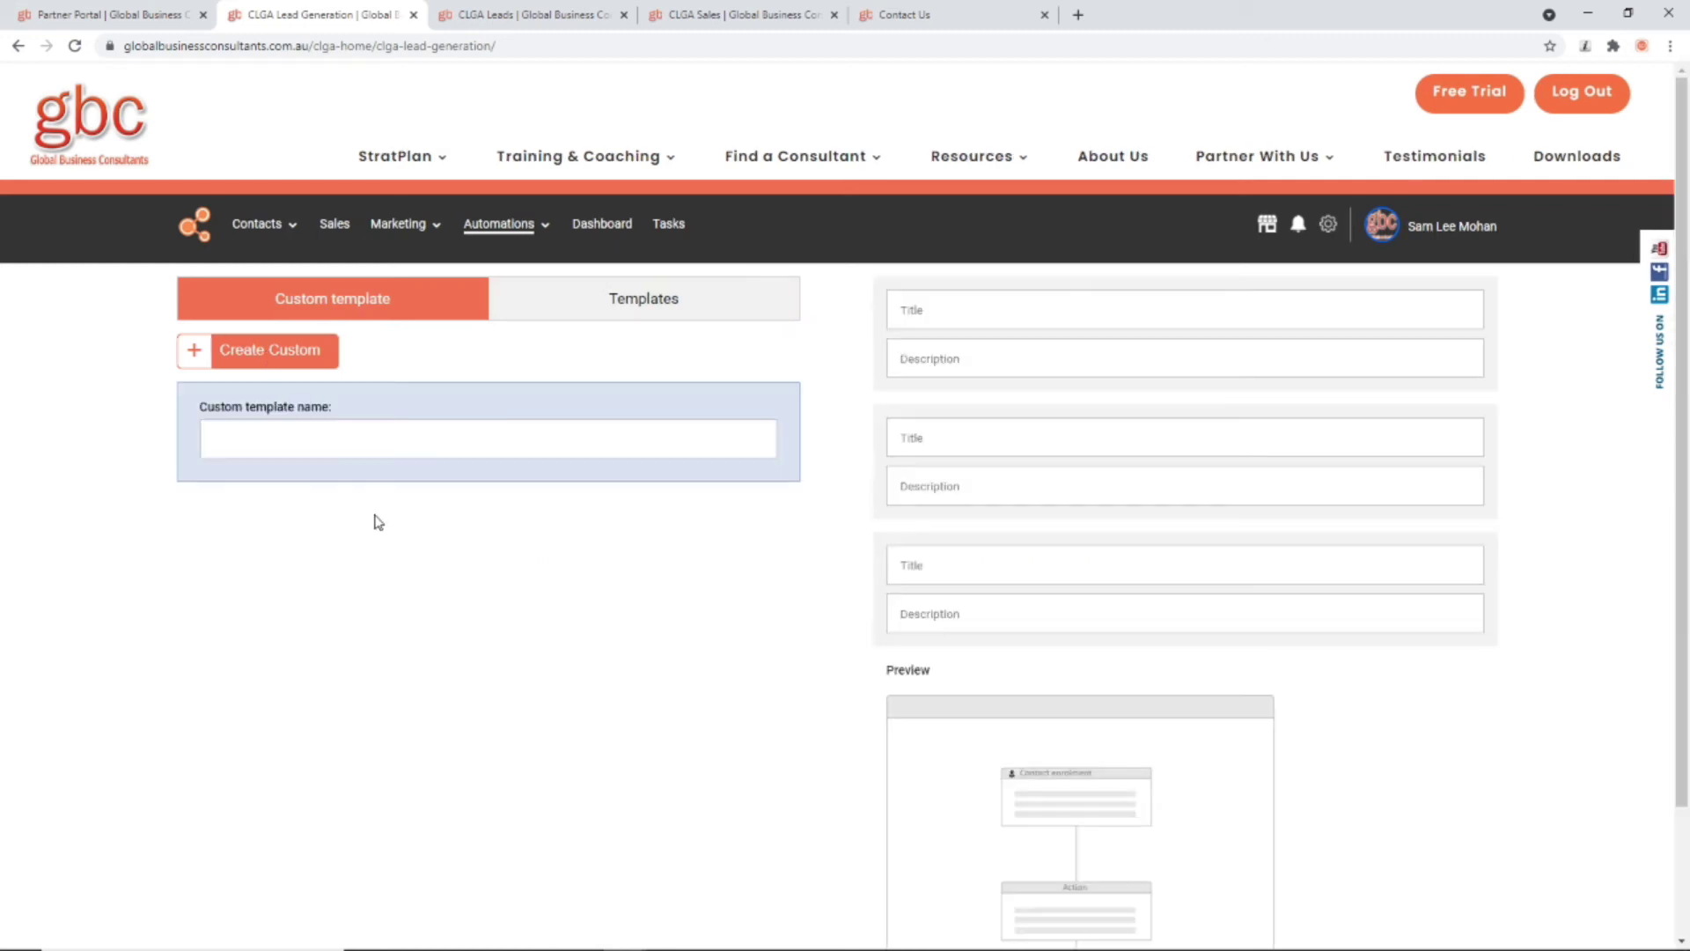
{"action": "left_click", "coordinate": [227, 435]}
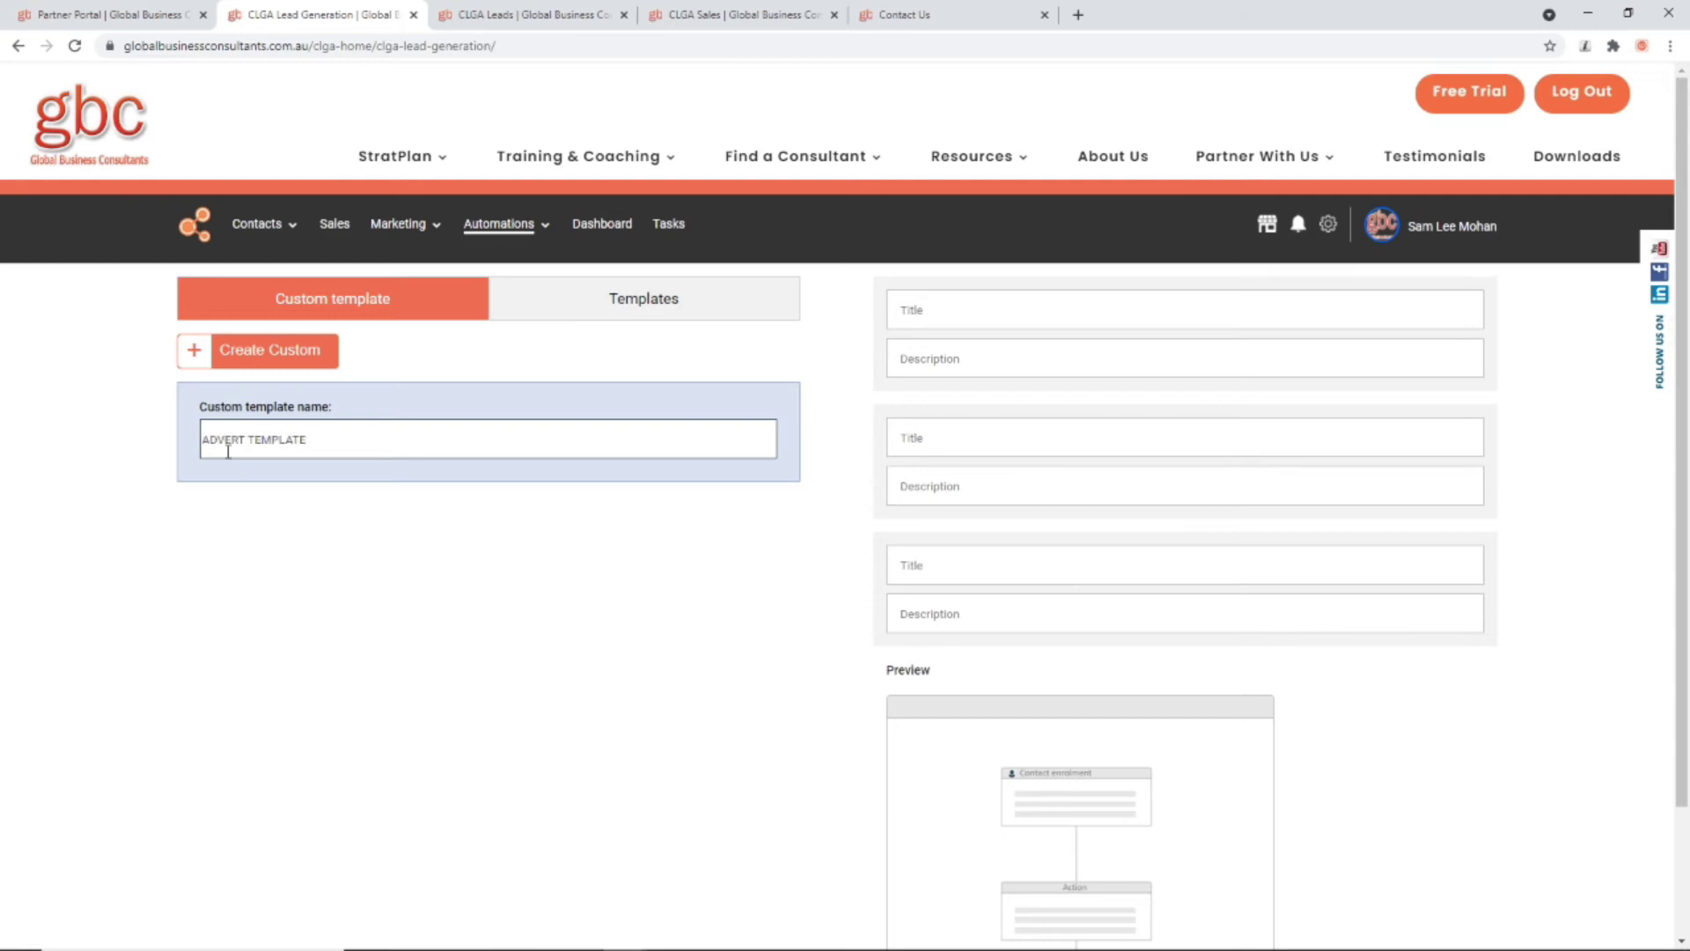
Step: Fill three steps: Follow-up/Test, Why follow-up/Test 1, How to follow-up/Test 2
{"action": "left_click", "coordinate": [905, 303]}
{"action": "left_click", "coordinate": [919, 352]}
{"action": "left_click", "coordinate": [919, 356]}
{"action": "left_click", "coordinate": [907, 402]}
{"action": "left_click", "coordinate": [941, 442]}
{"action": "left_click", "coordinate": [933, 479]}
{"action": "left_click", "coordinate": [920, 485]}
{"action": "left_click", "coordinate": [918, 528]}
{"action": "left_click", "coordinate": [920, 565]}
{"action": "left_click", "coordinate": [925, 608]}
{"action": "left_click", "coordinate": [920, 614]}
{"action": "left_click", "coordinate": [918, 653]}
Step: Save the ADVERT TEMPLATE custom template
{"action": "left_click", "coordinate": [672, 695]}
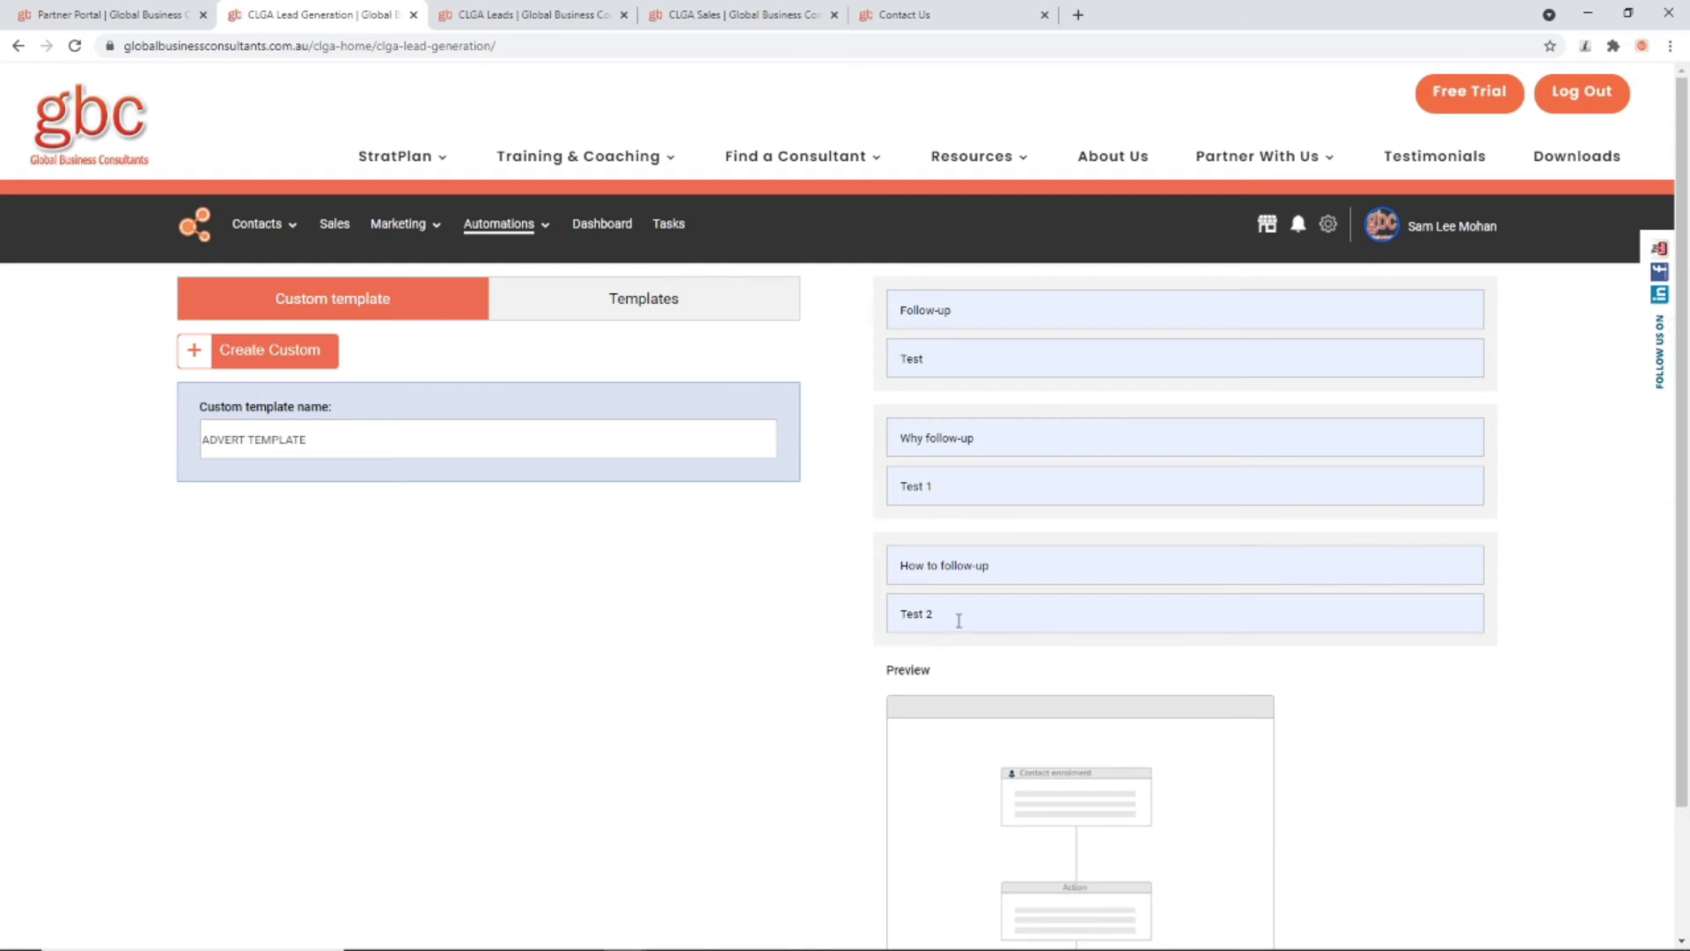
{"action": "scroll", "coordinate": [823, 747], "scroll_direction": "down", "scroll_amount": 2}
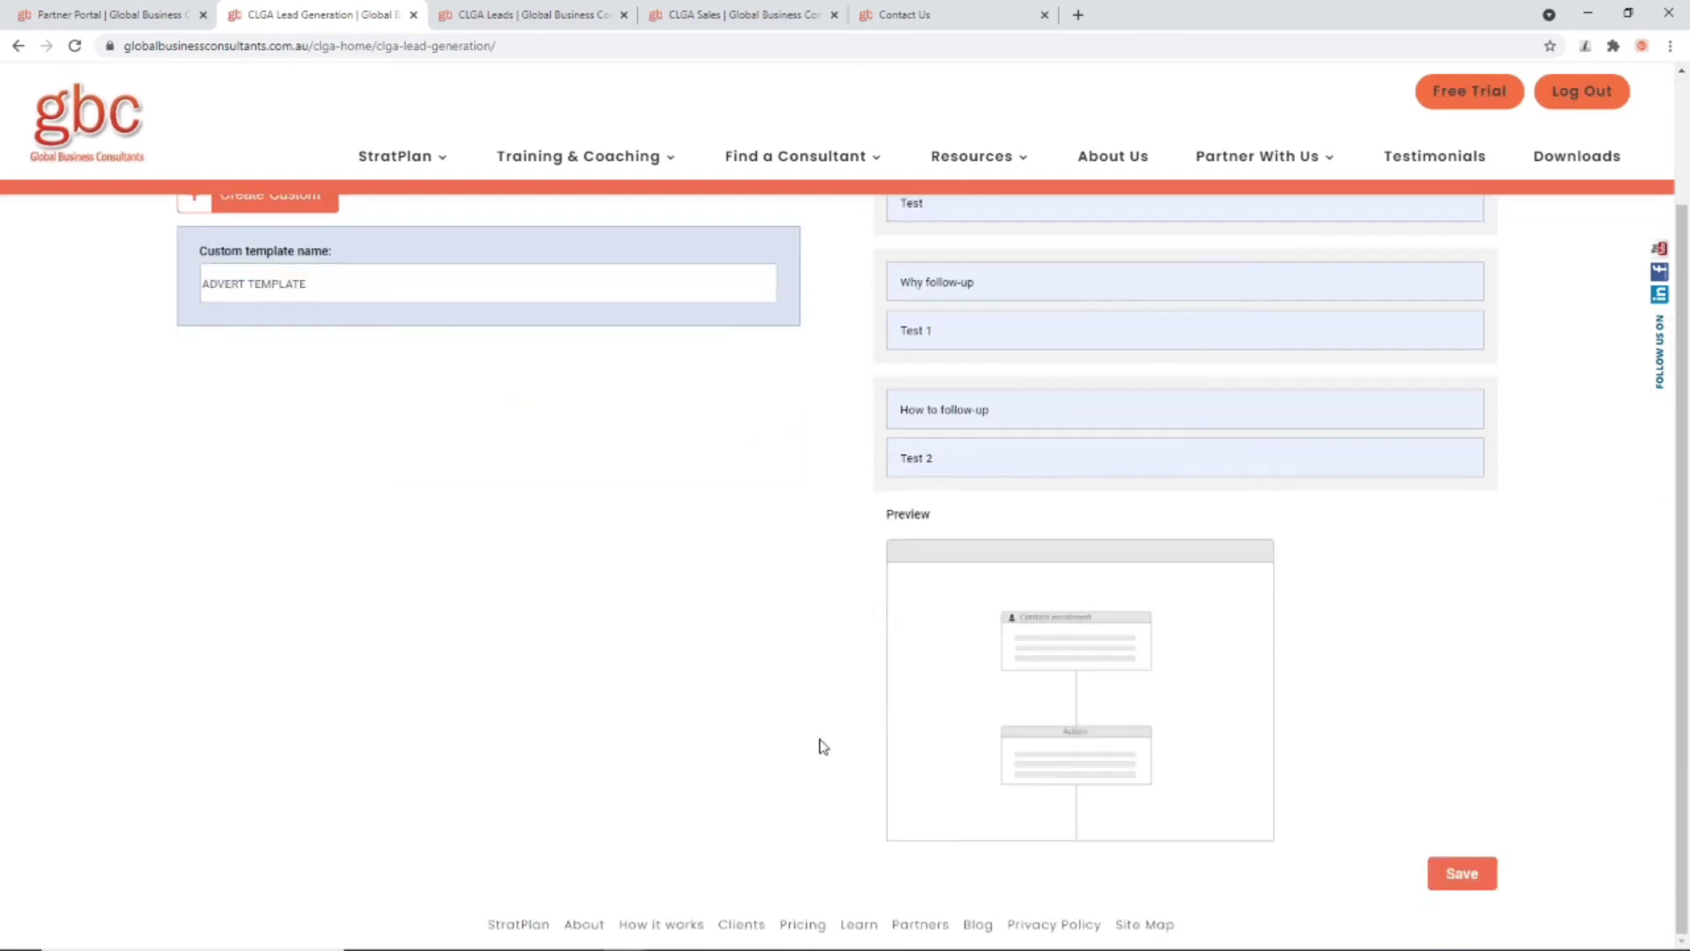
{"action": "left_click", "coordinate": [1431, 879]}
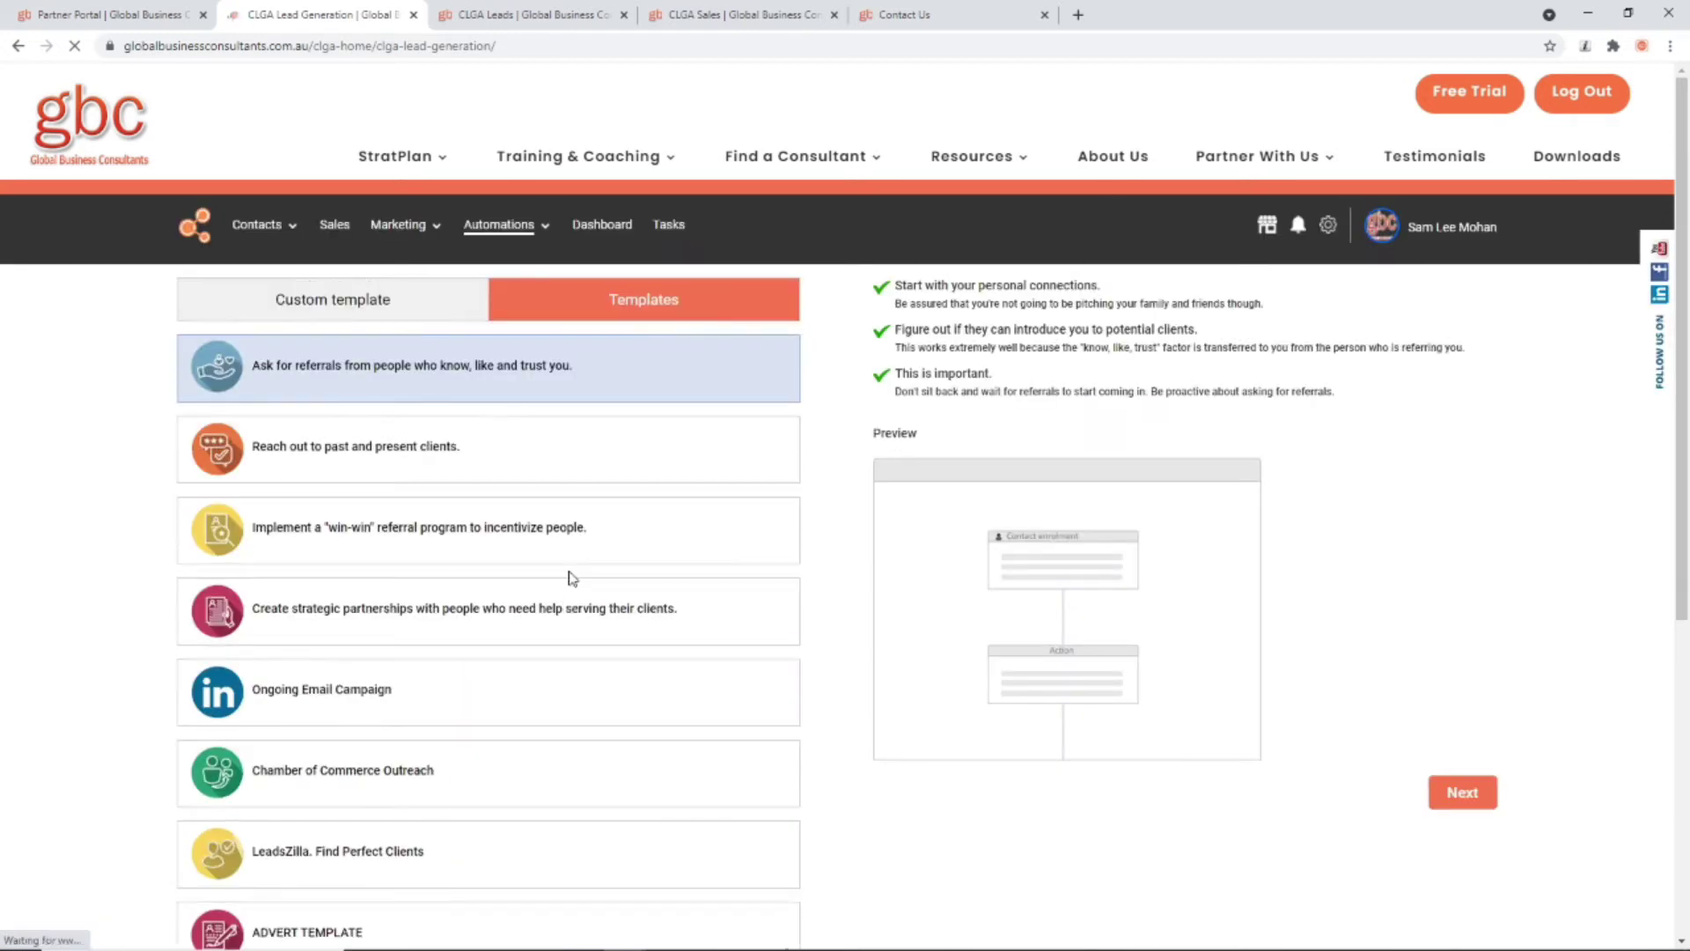
Step: Check the ADVERT TEMPLATE options, then select the 'Reach out to past and present clients.' template
{"action": "scroll", "coordinate": [572, 581], "scroll_direction": "down", "scroll_amount": 5}
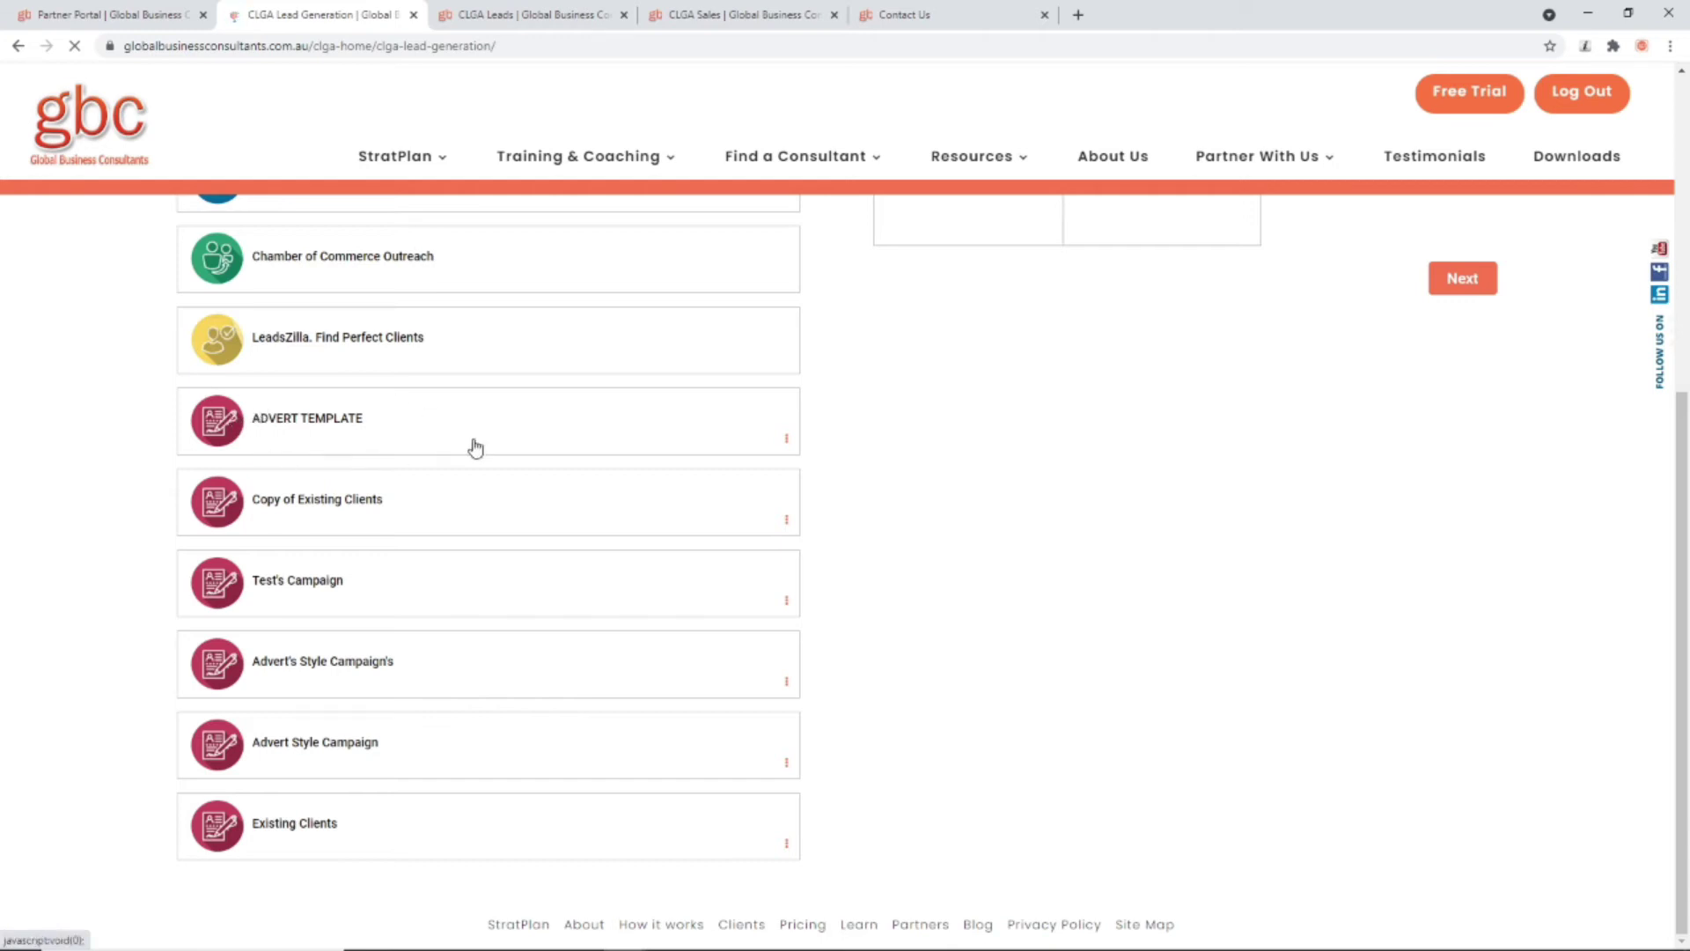
{"action": "left_click", "coordinate": [789, 440]}
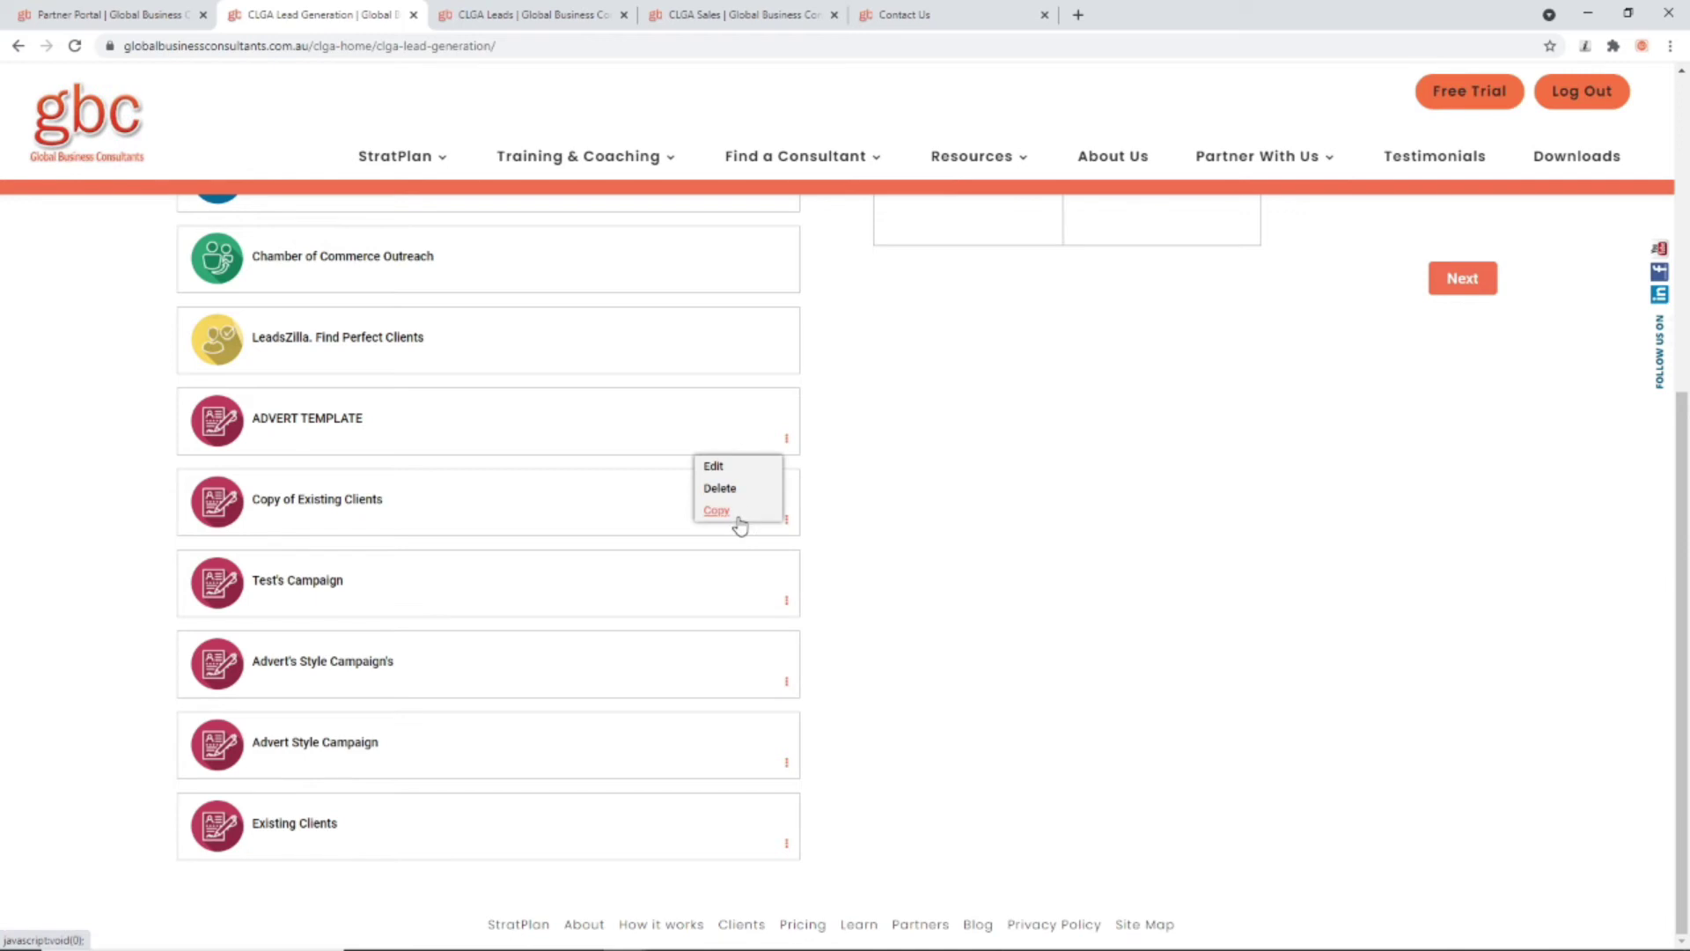
{"action": "left_click", "coordinate": [60, 578]}
{"action": "scroll", "coordinate": [565, 589], "scroll_direction": "up", "scroll_amount": 6}
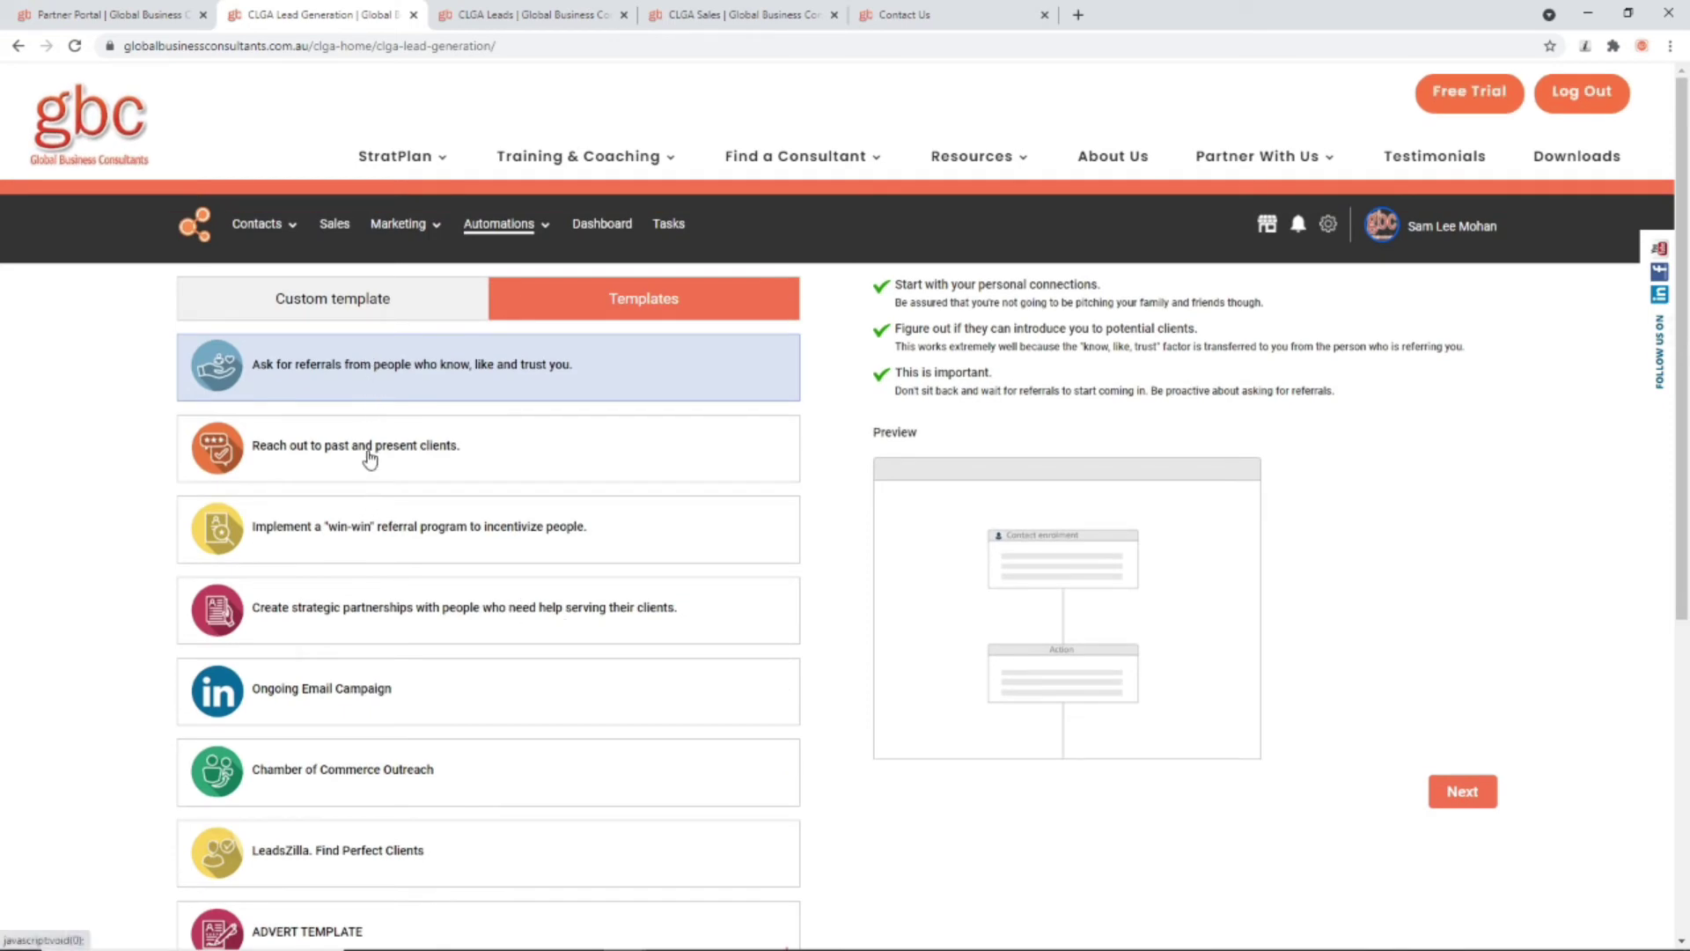
{"action": "left_click", "coordinate": [338, 459]}
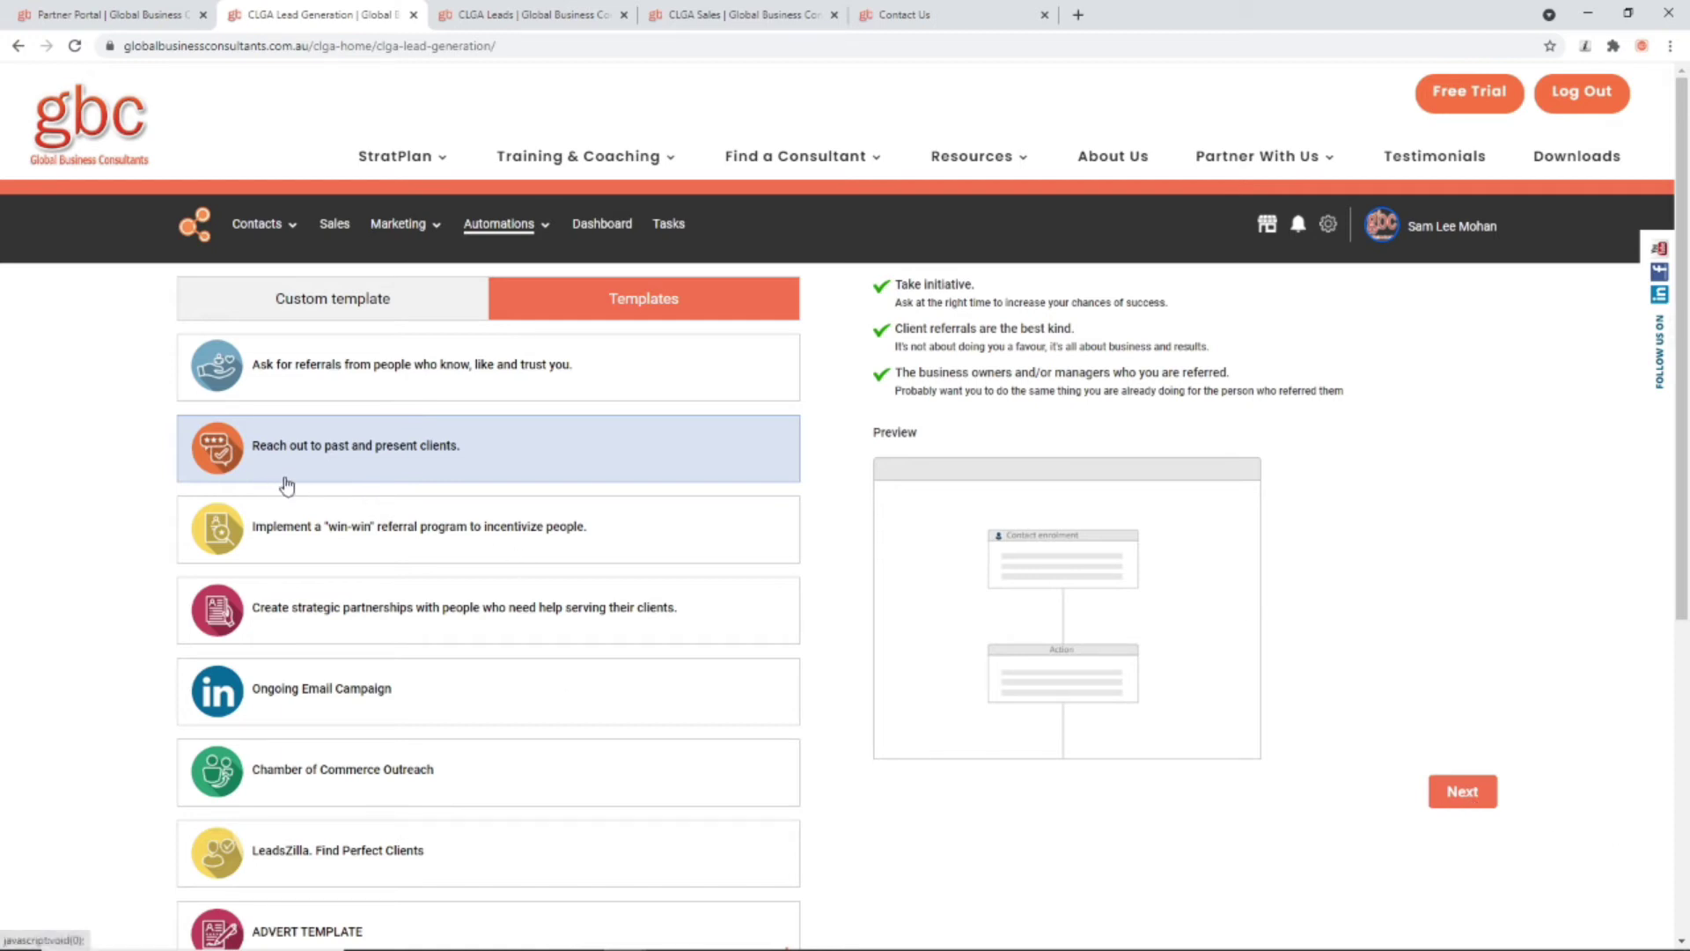
Step: Confirm starting a campaign from the outreach template and open current-clients contact enrolment
{"action": "left_click", "coordinate": [1457, 792]}
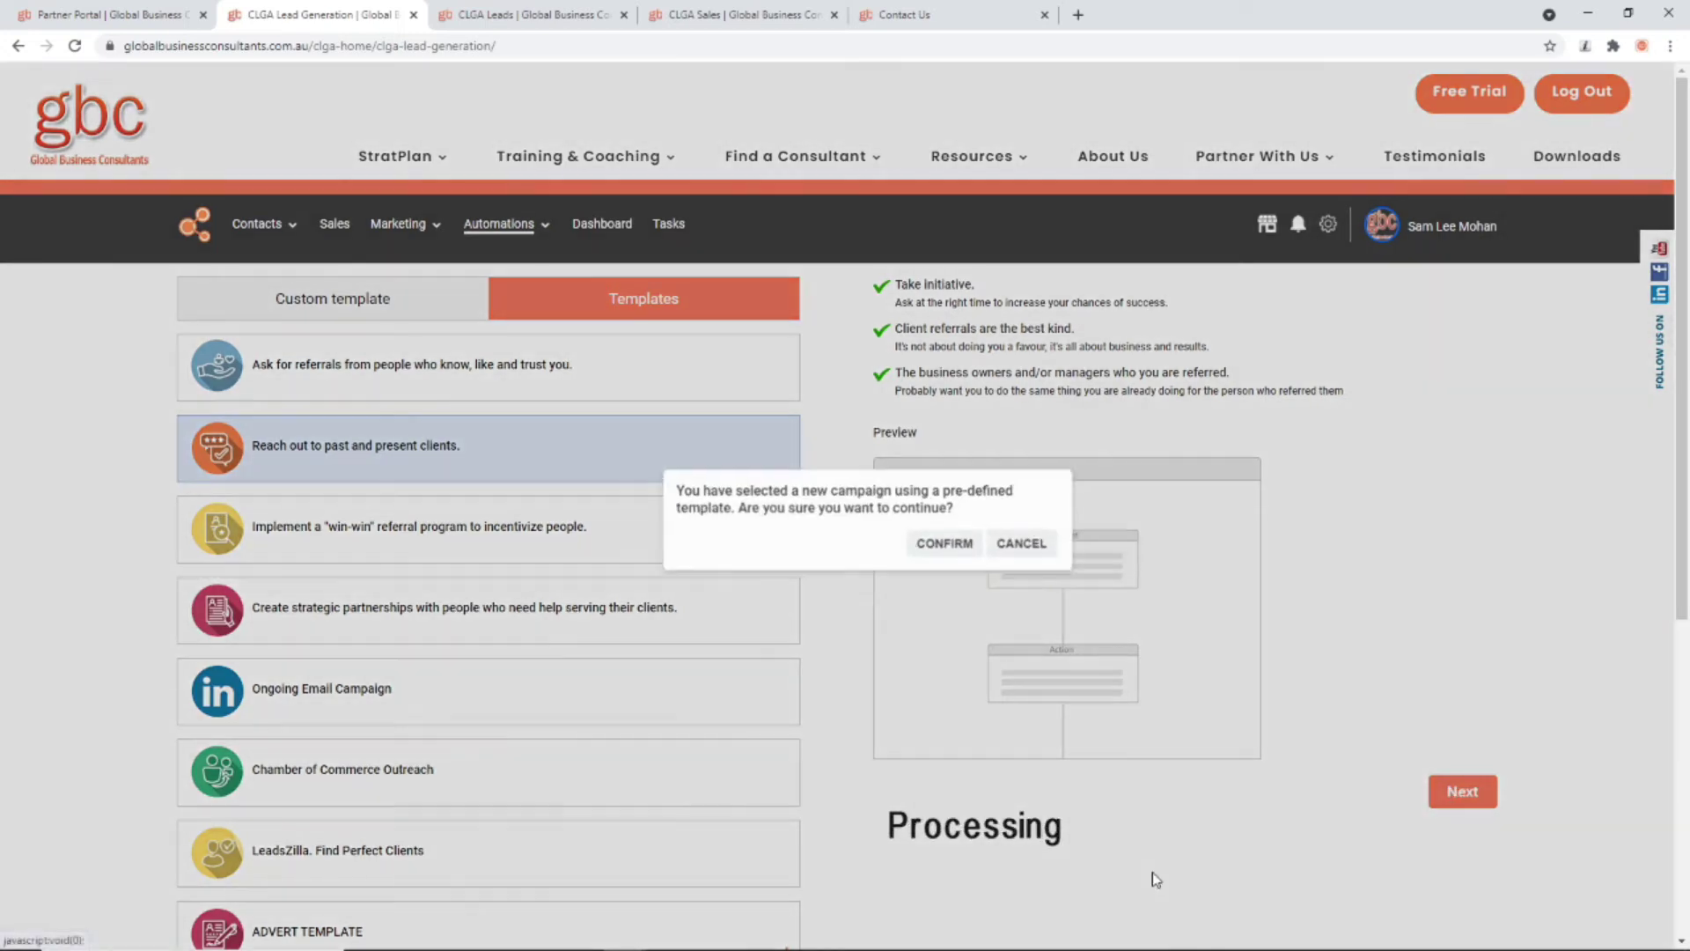
{"action": "left_click", "coordinate": [914, 533]}
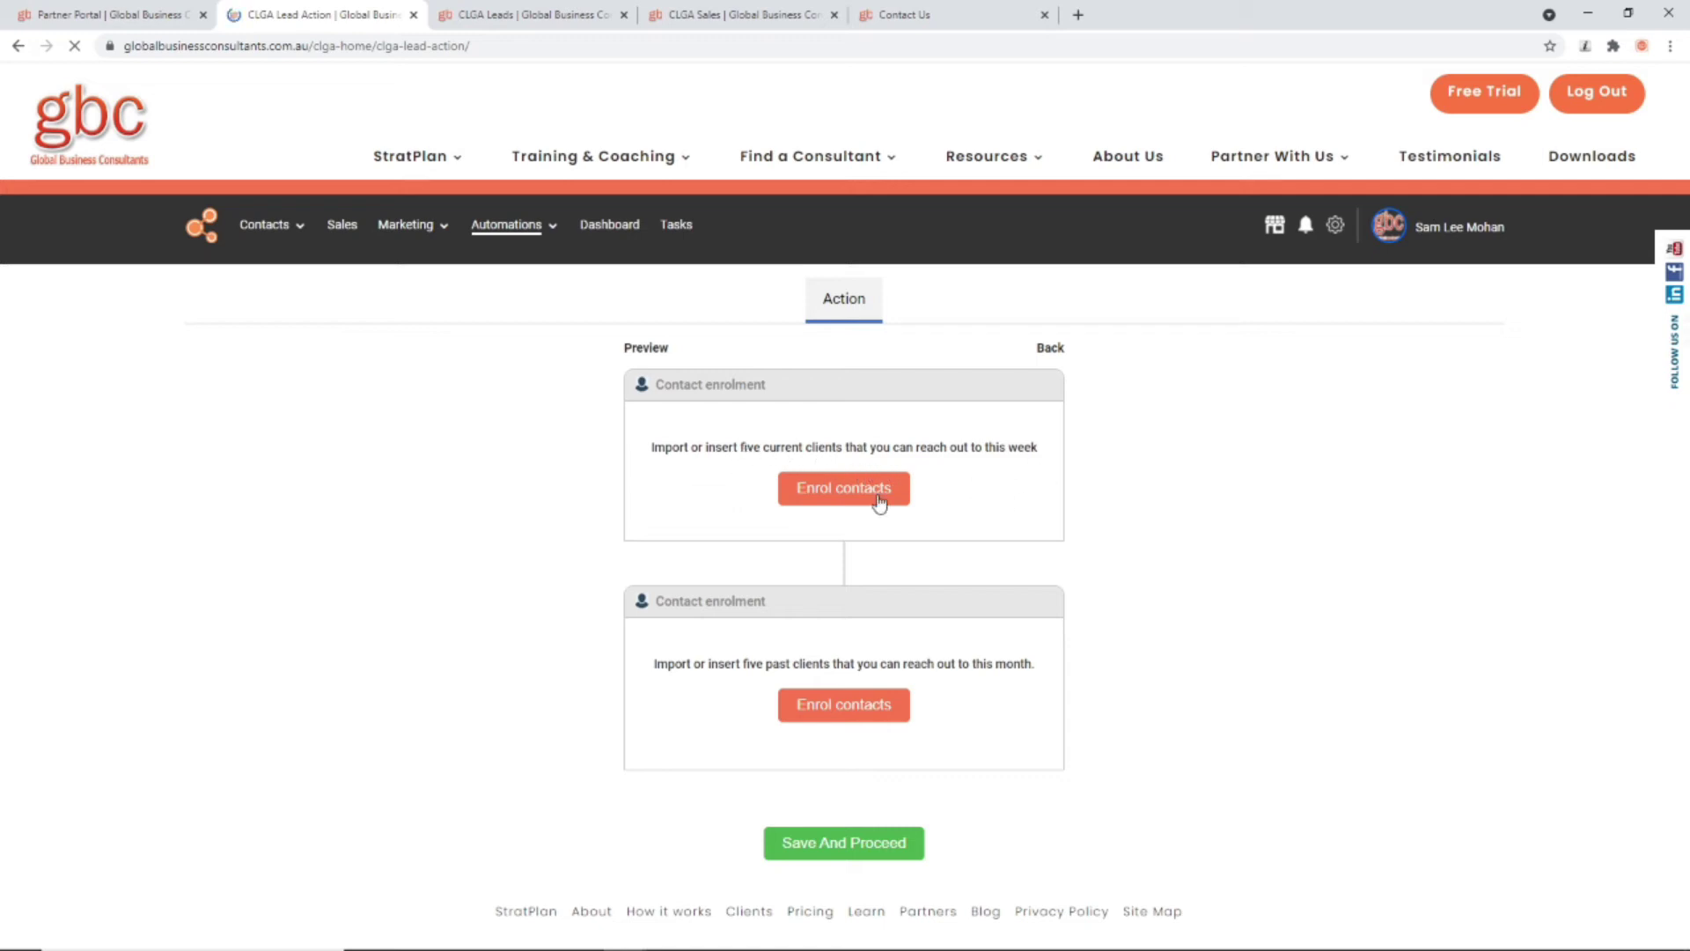
{"action": "left_click", "coordinate": [847, 490]}
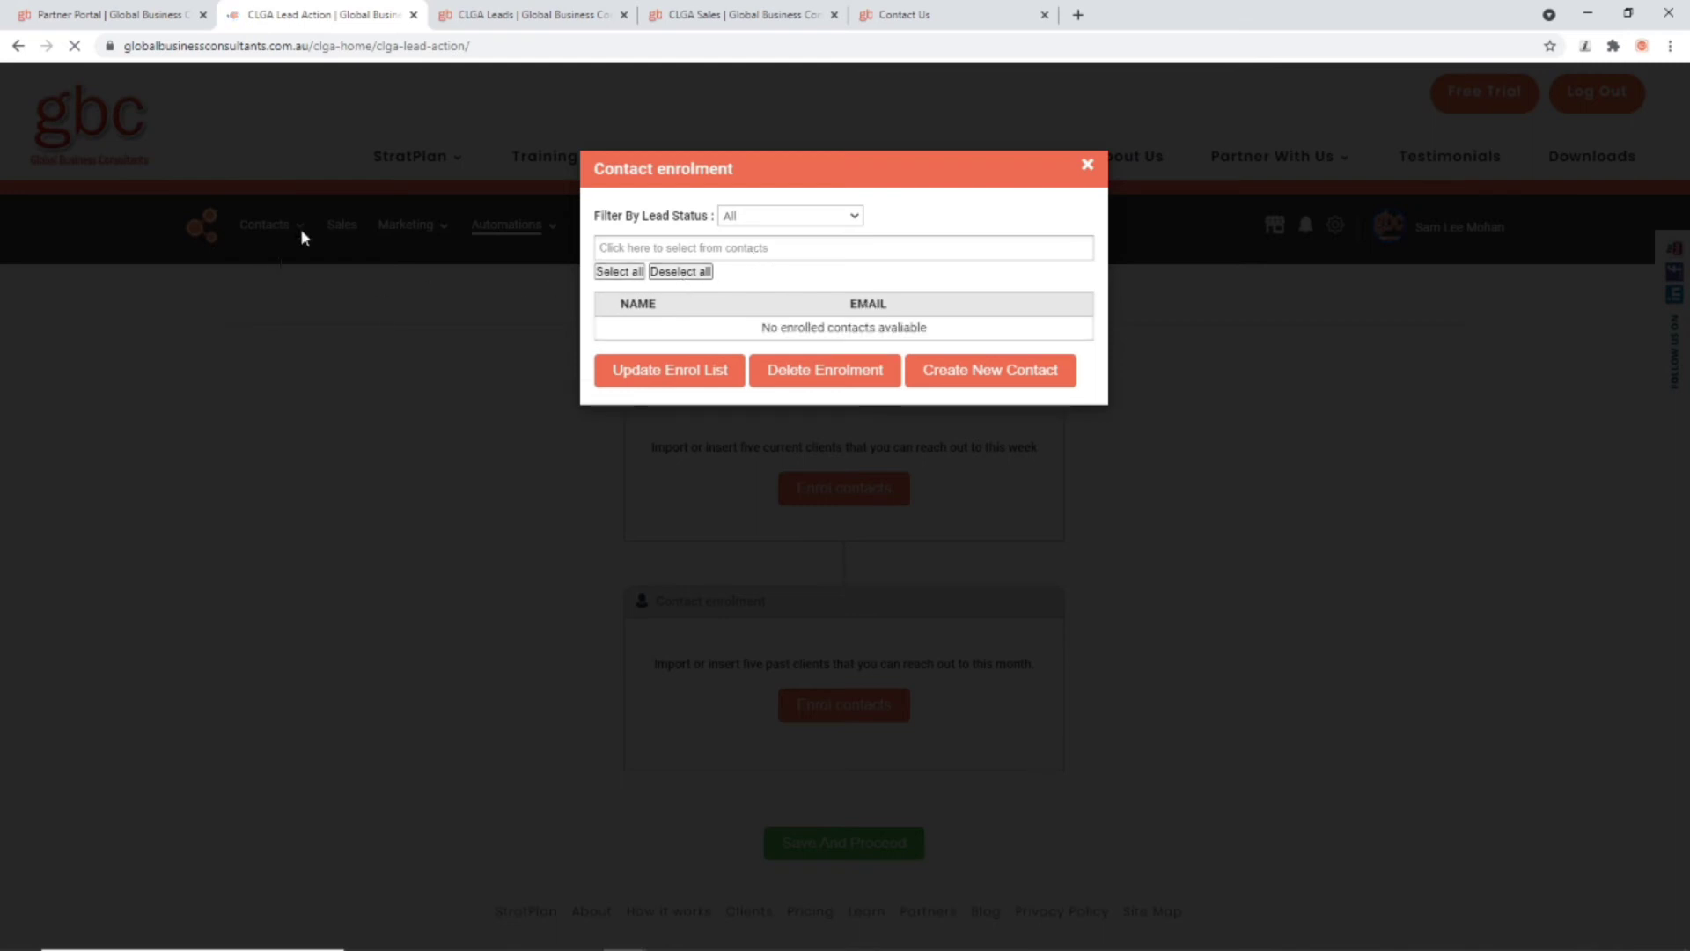
Step: Add one contact from the dropdown to the current-clients enrol list and close the window
{"action": "left_click", "coordinate": [728, 251]}
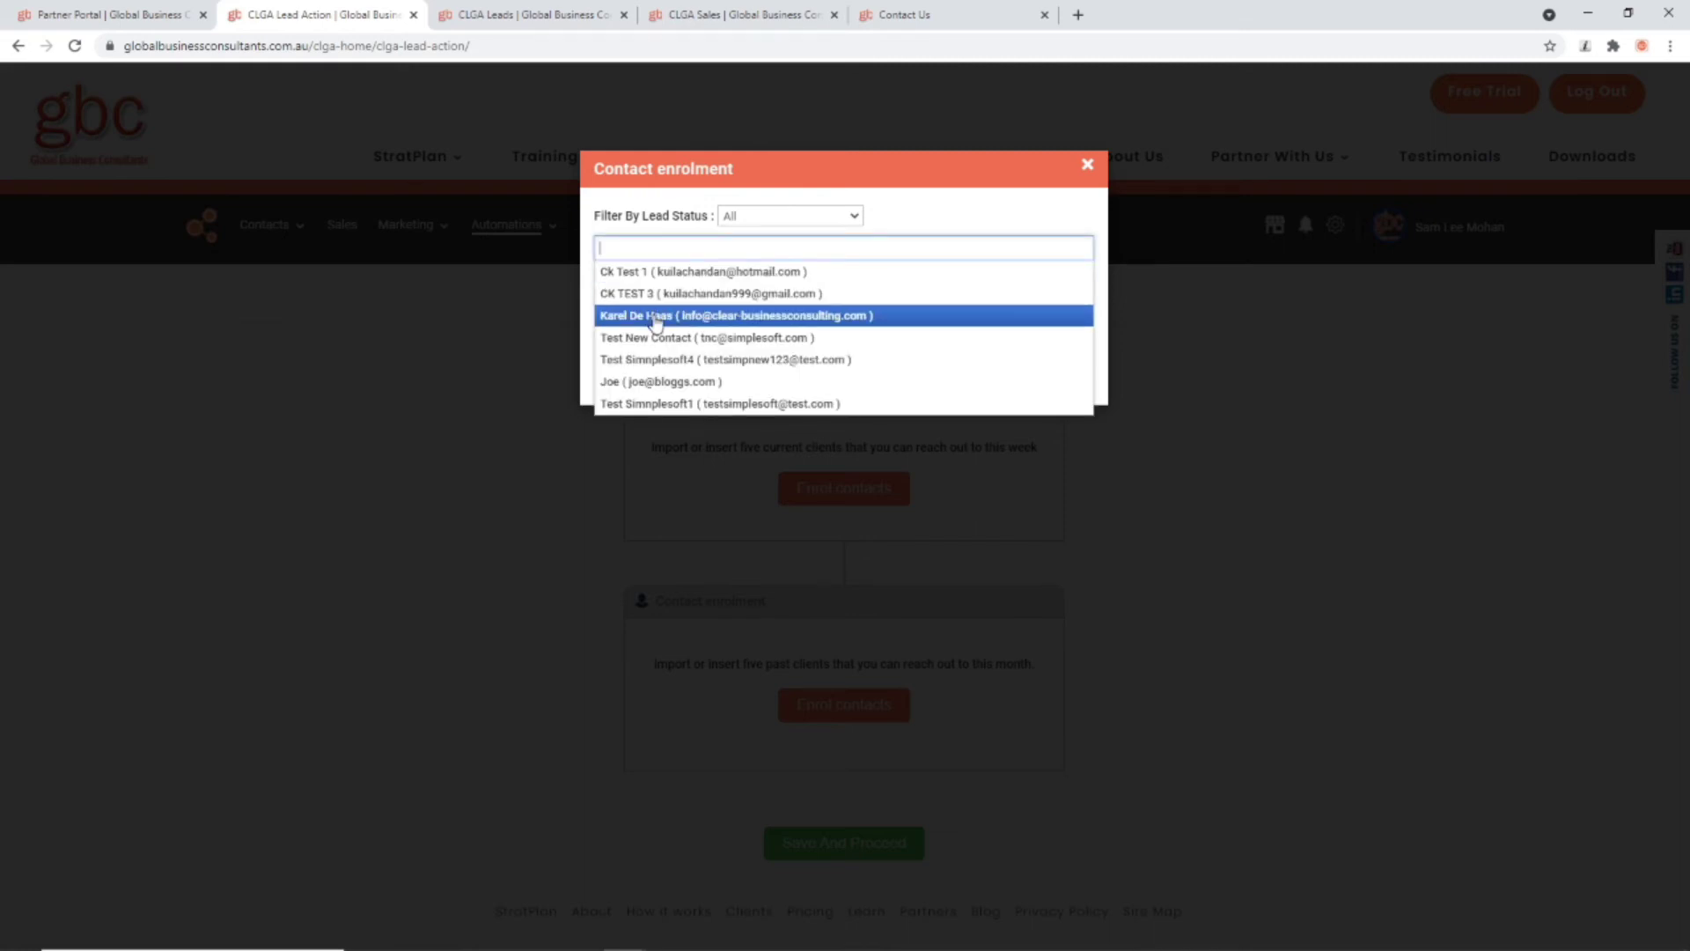
{"action": "left_click", "coordinate": [665, 383]}
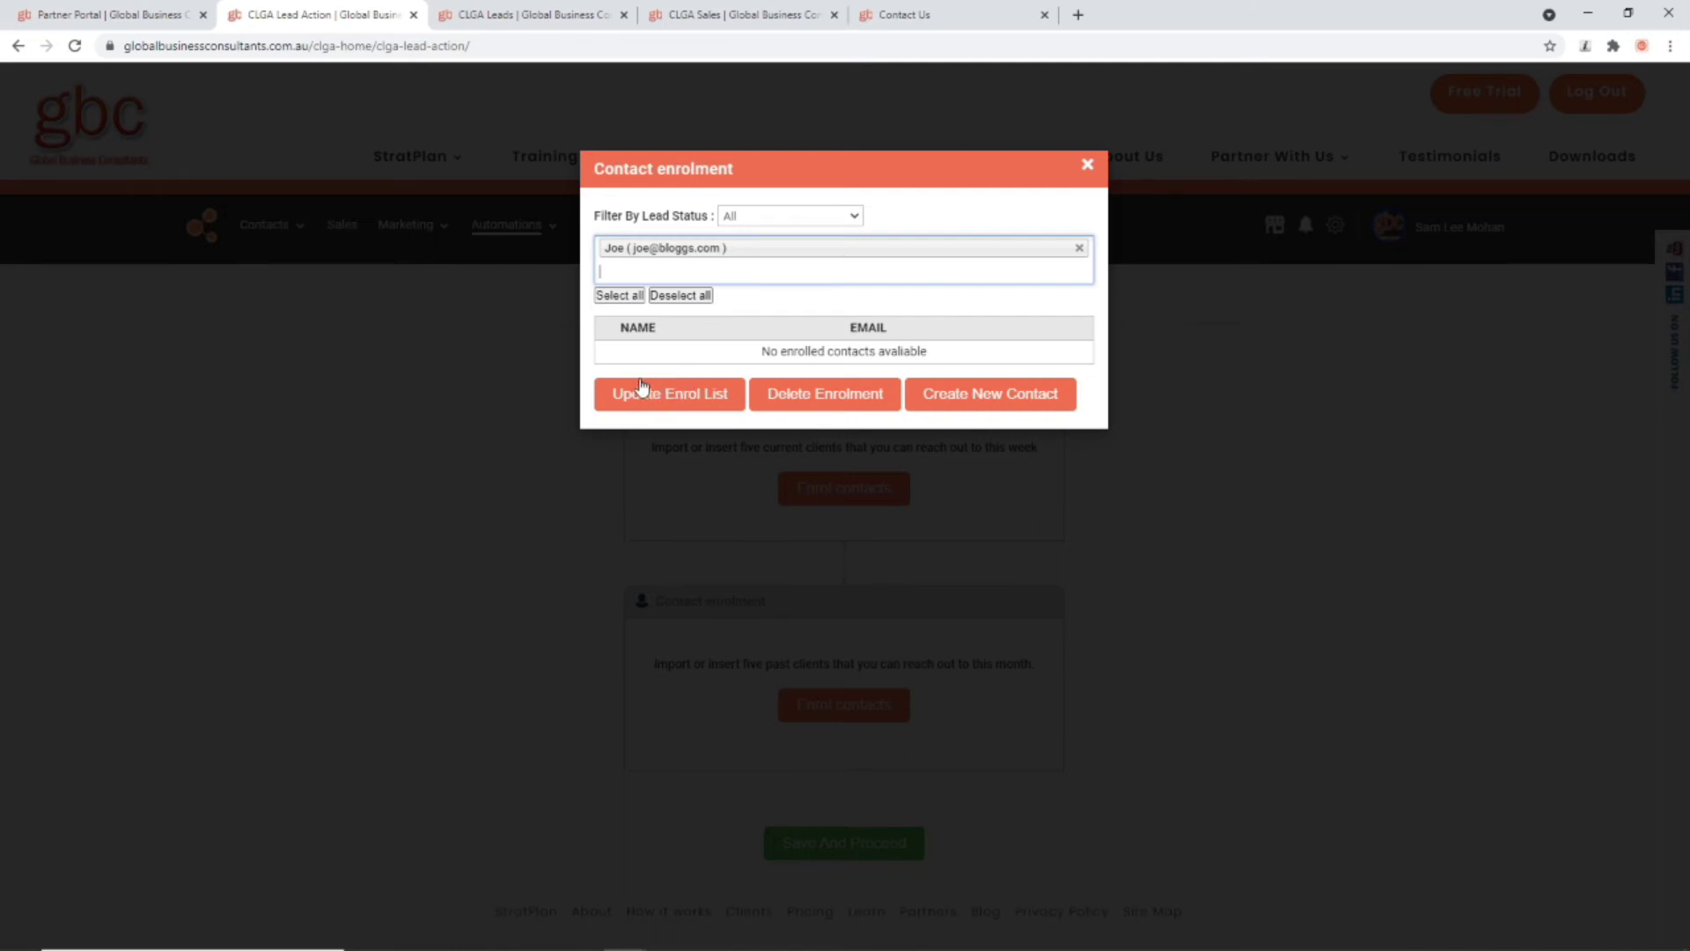
{"action": "left_click_drag", "start_coordinate": [850, 183], "coordinate": [781, 453]}
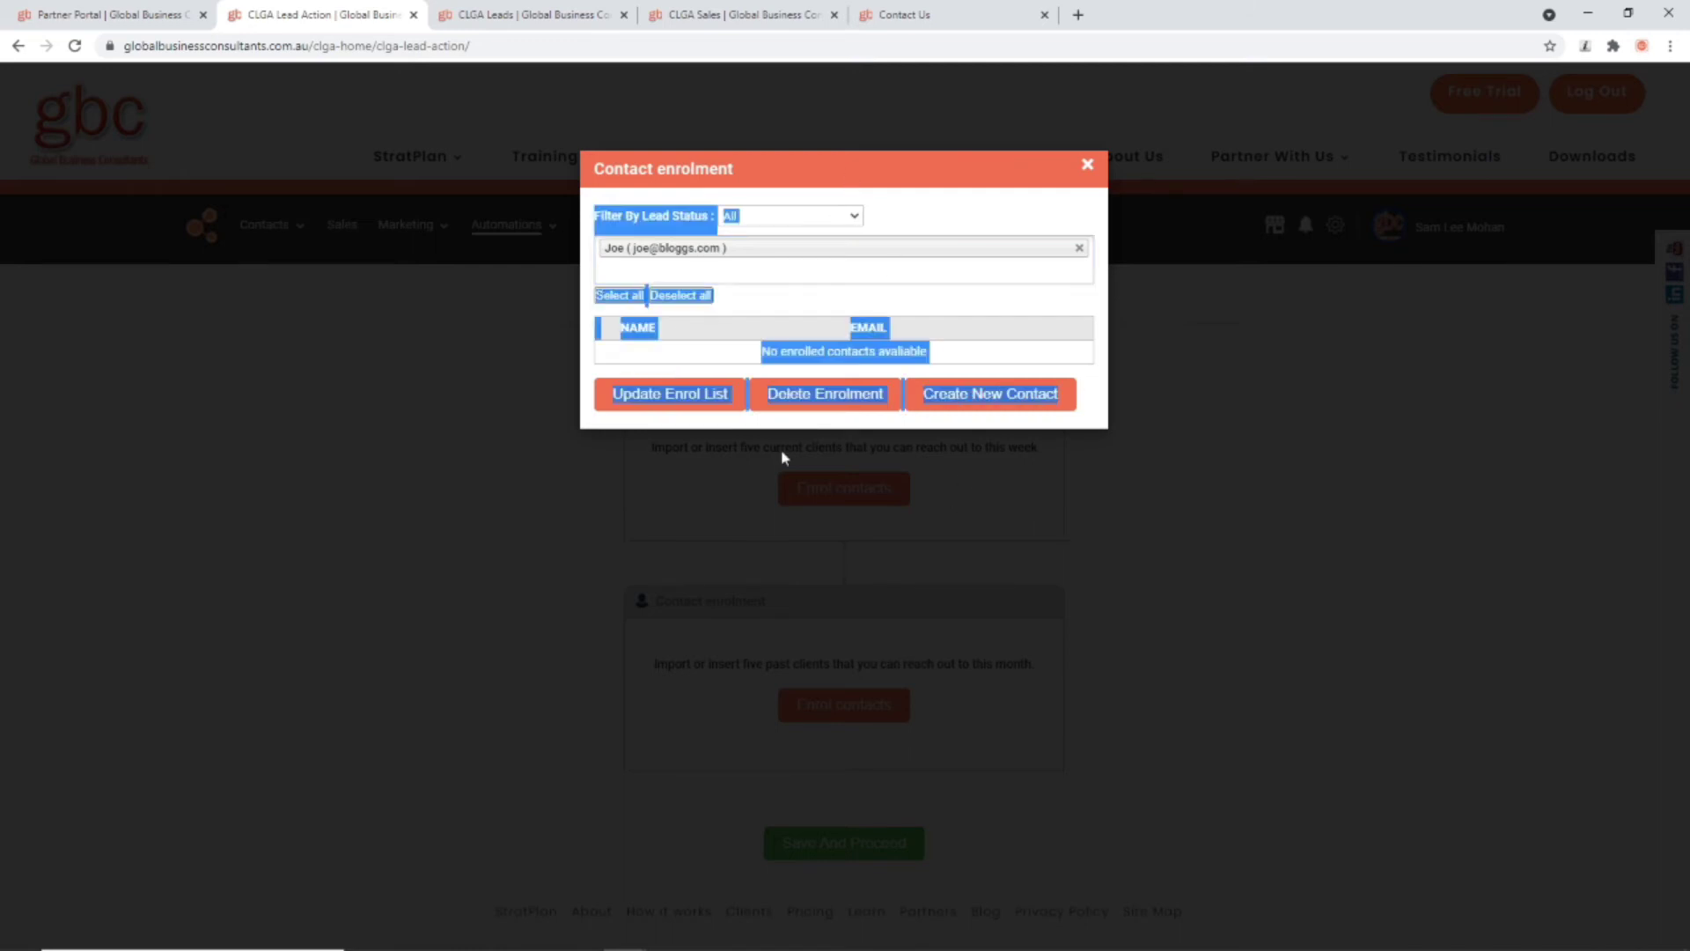
{"action": "left_click", "coordinate": [738, 262]}
{"action": "left_click", "coordinate": [539, 291]}
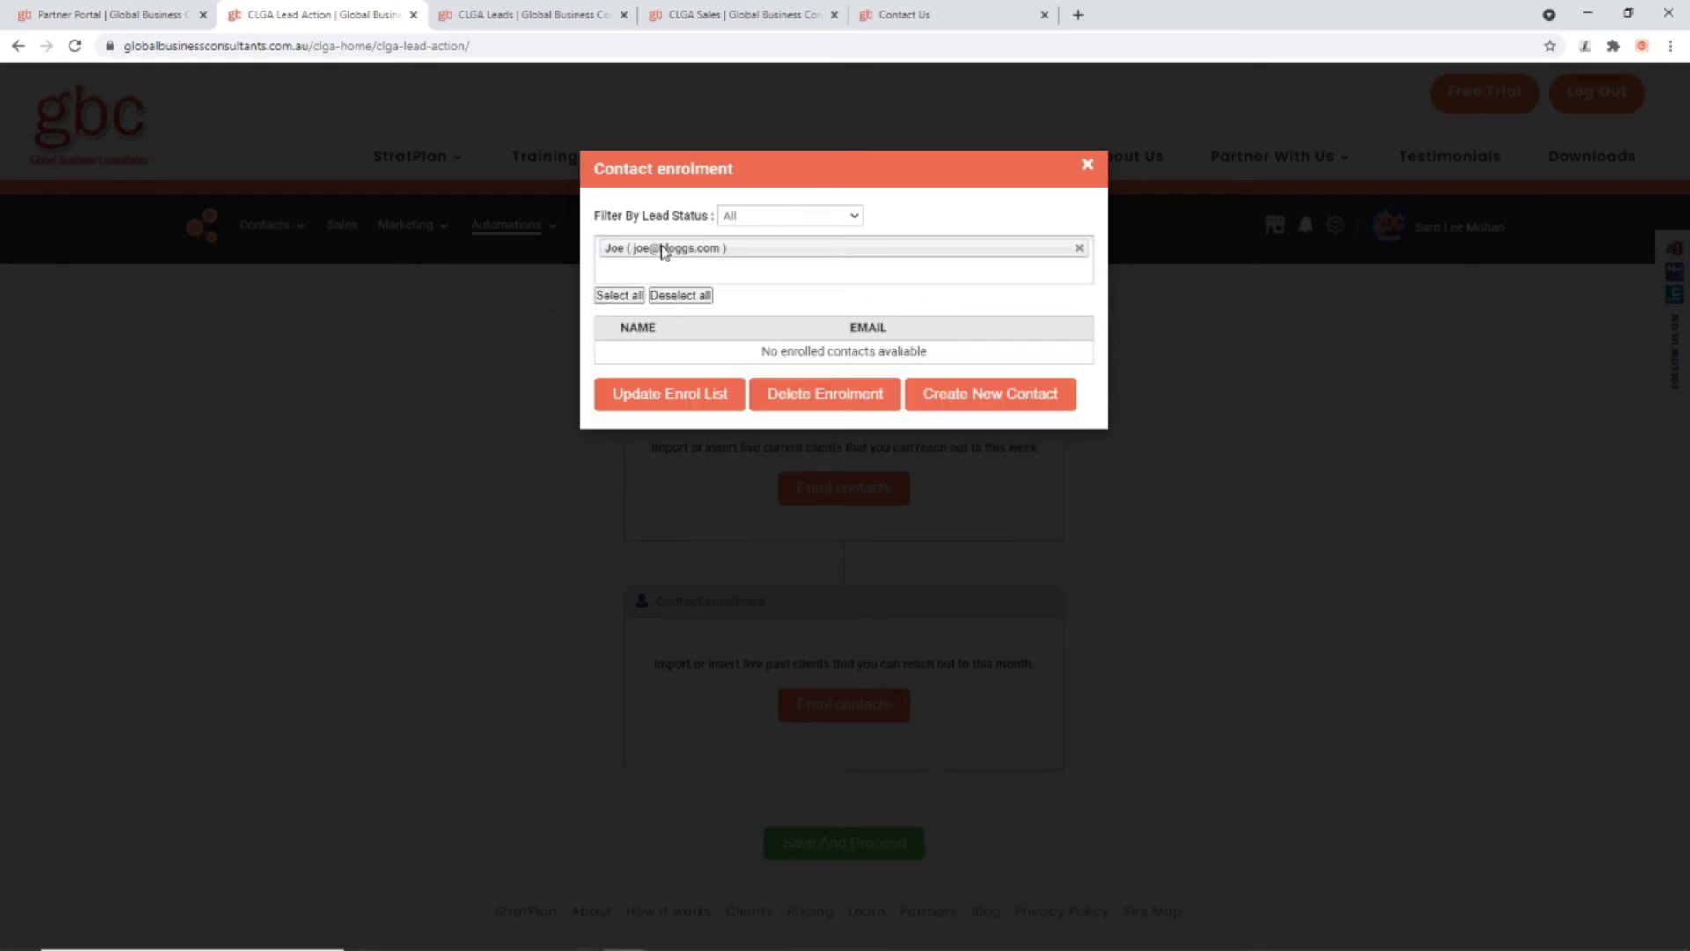
{"action": "left_click", "coordinate": [669, 393]}
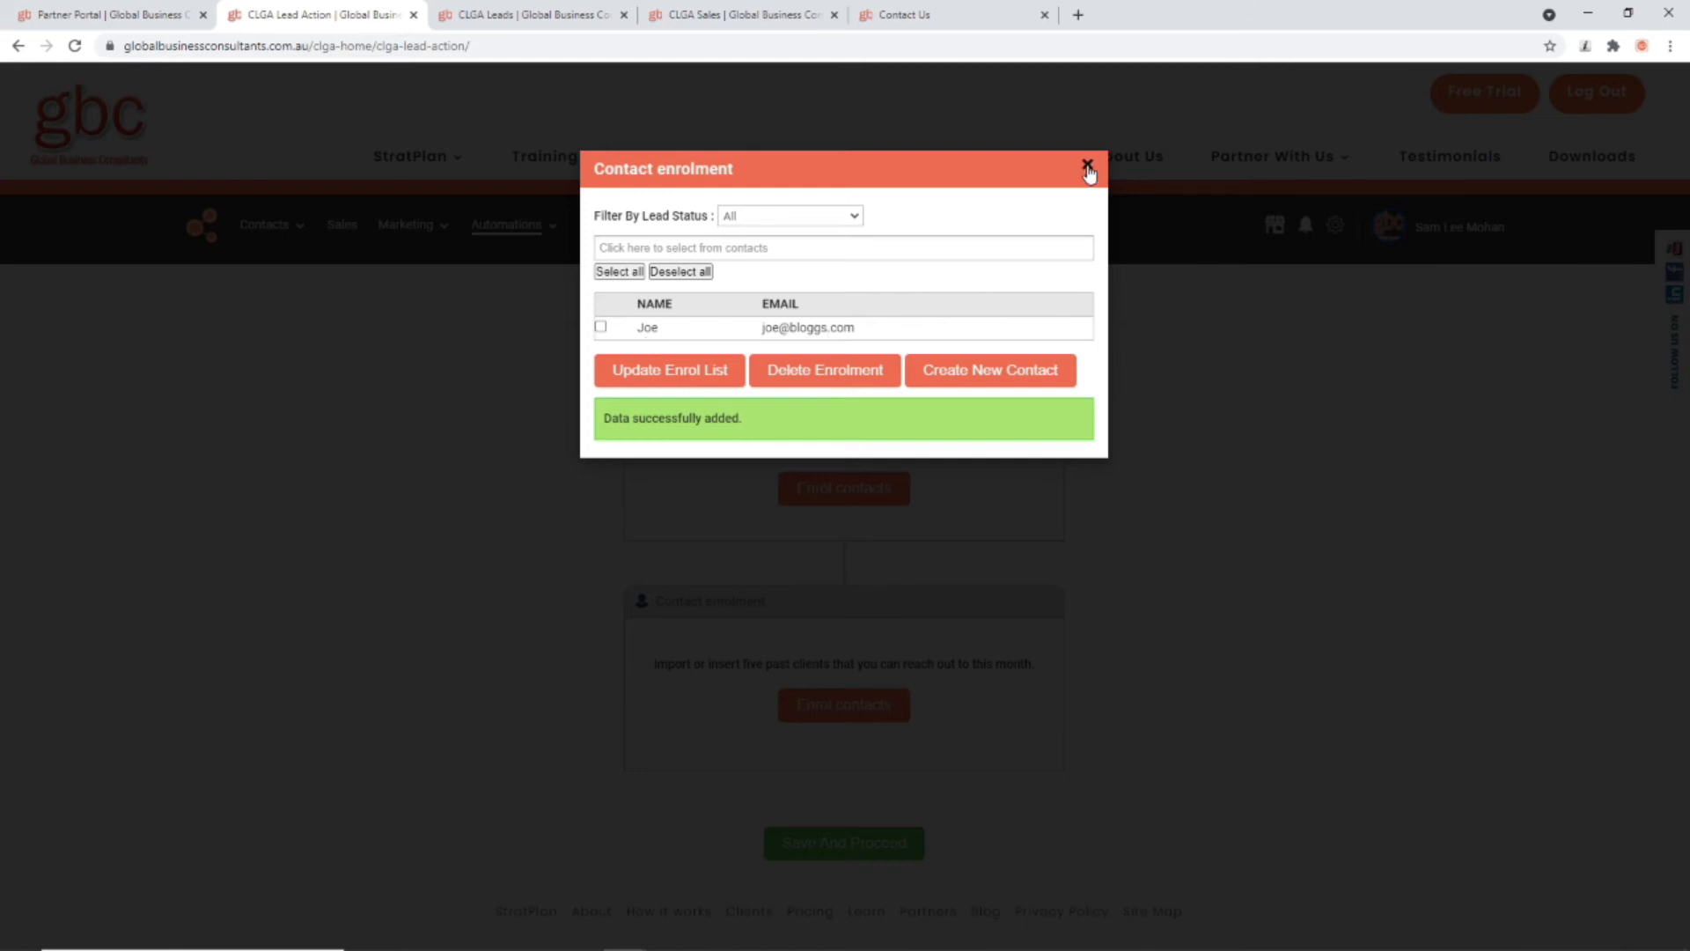
{"action": "left_click", "coordinate": [1088, 168]}
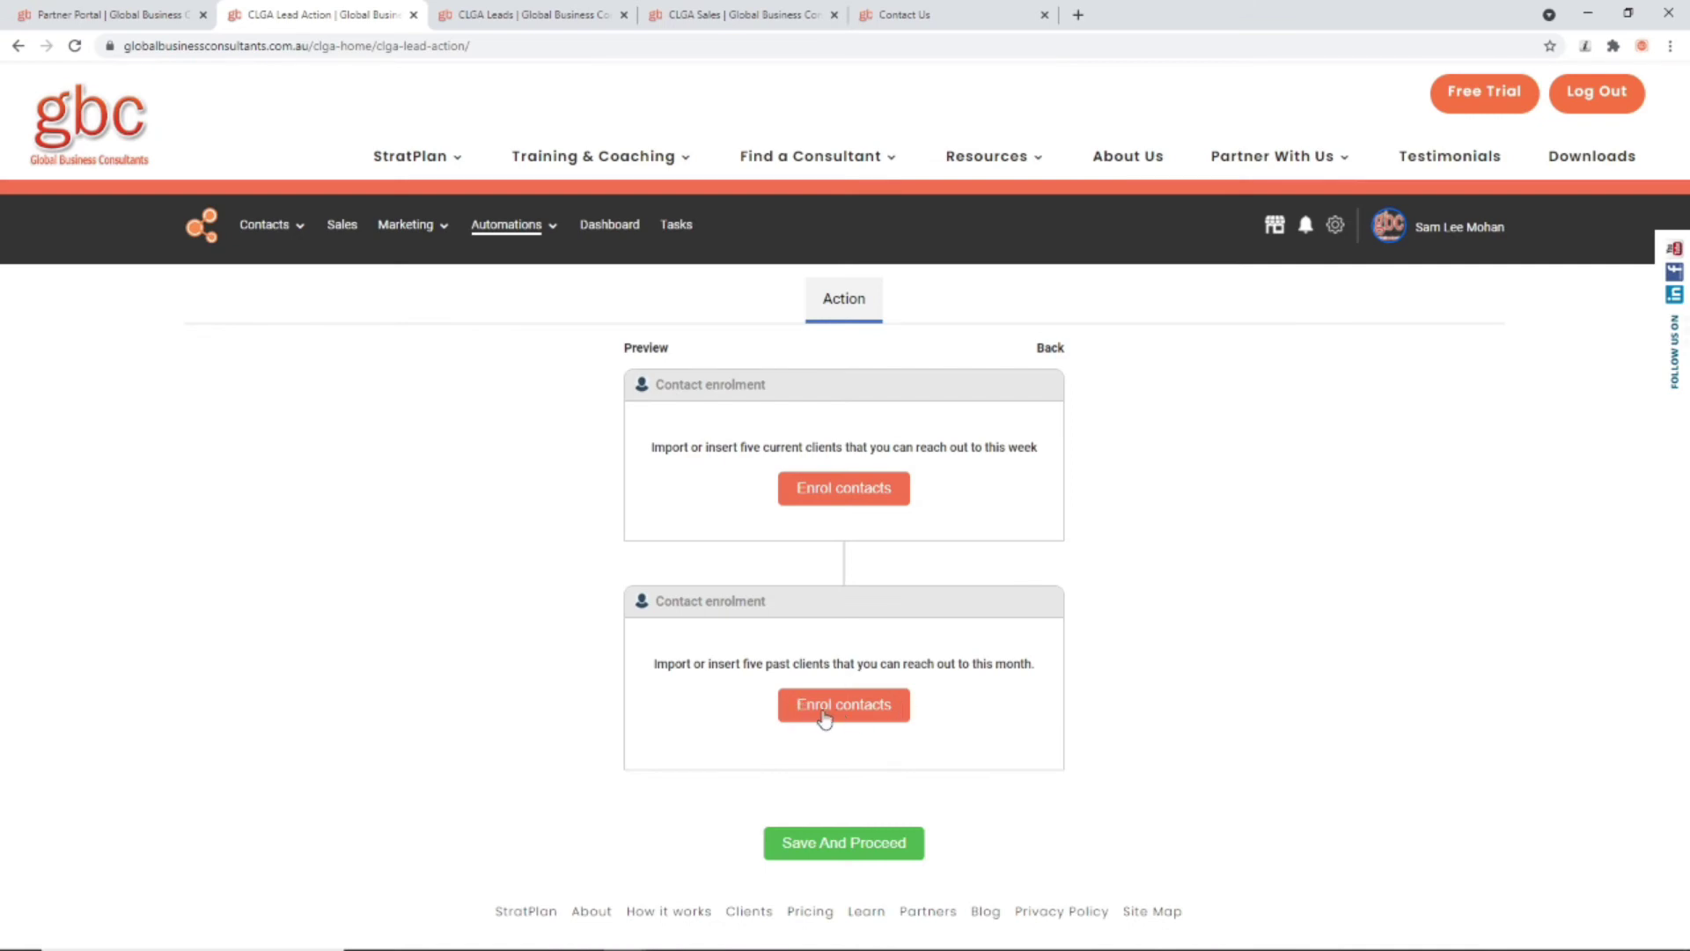
Step: Enrol one contact in the past-clients step, then Save And Proceed and confirm
{"action": "left_click", "coordinate": [825, 716]}
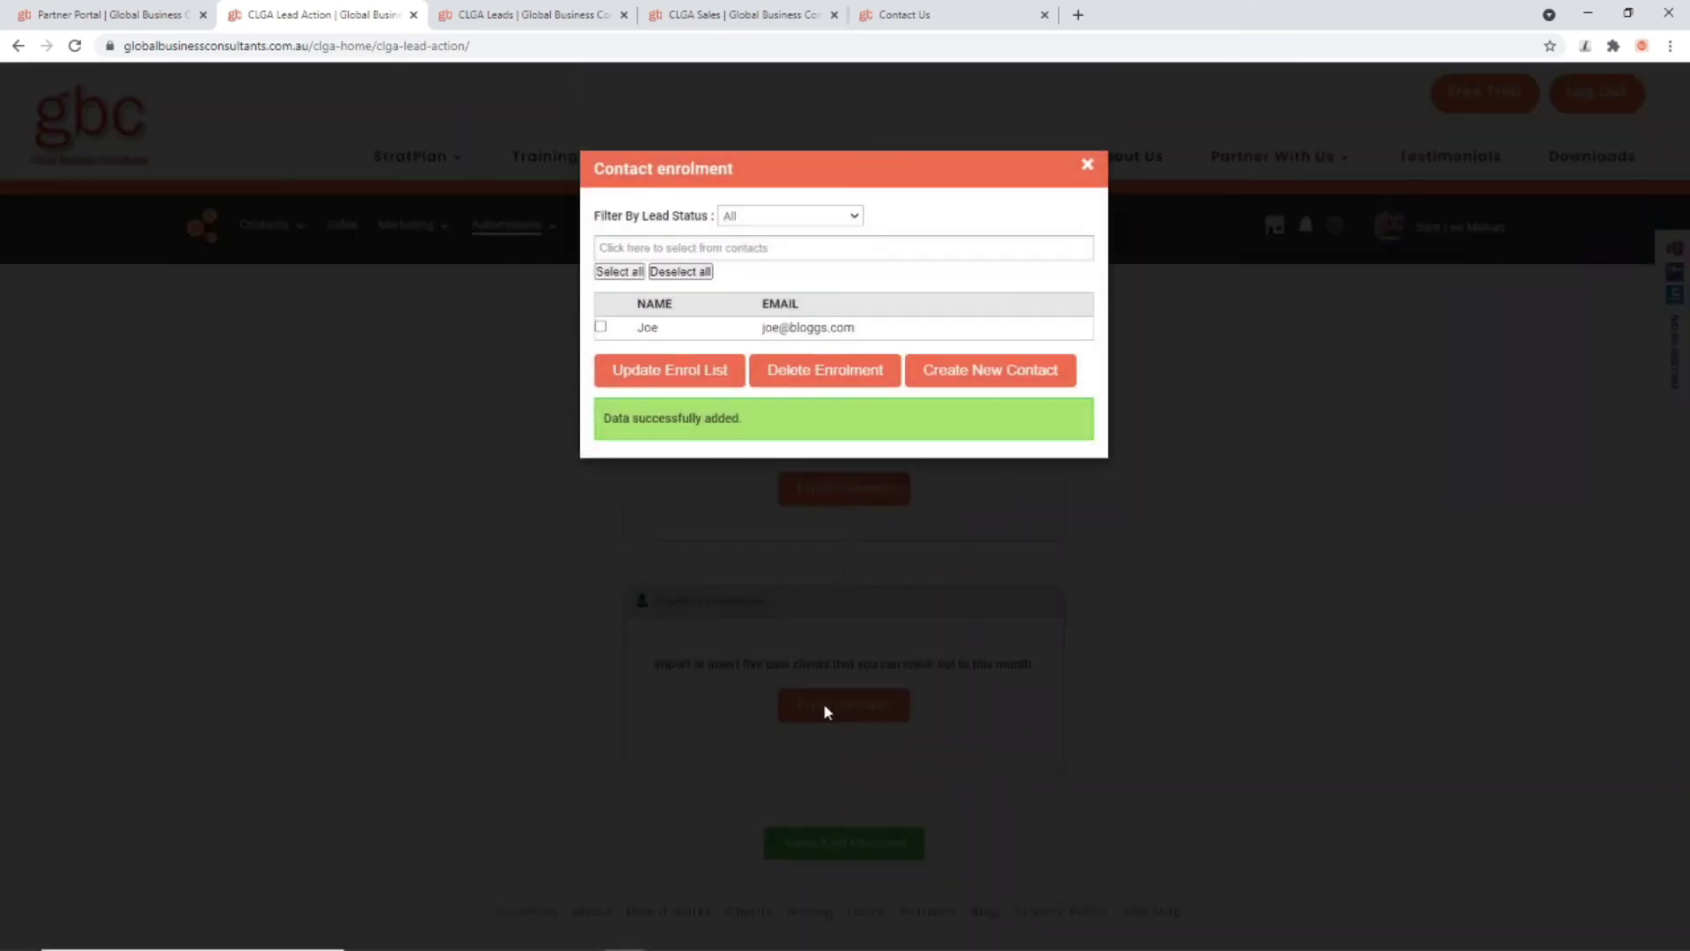
{"action": "left_click", "coordinate": [786, 246]}
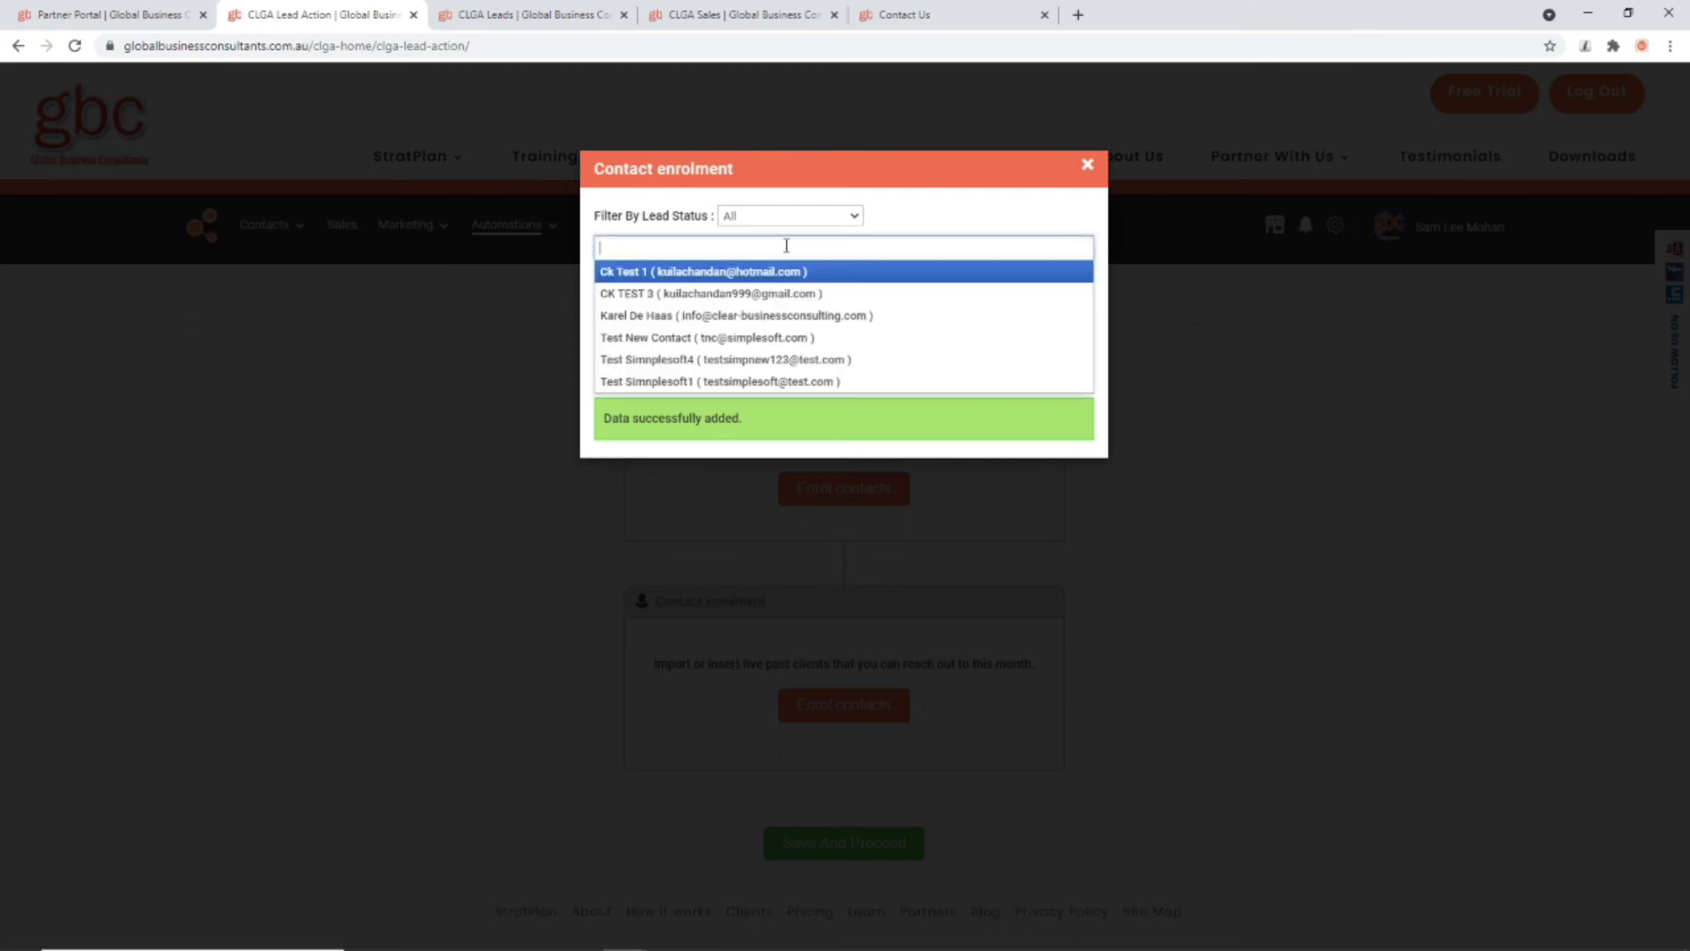
{"action": "left_click", "coordinate": [711, 296]}
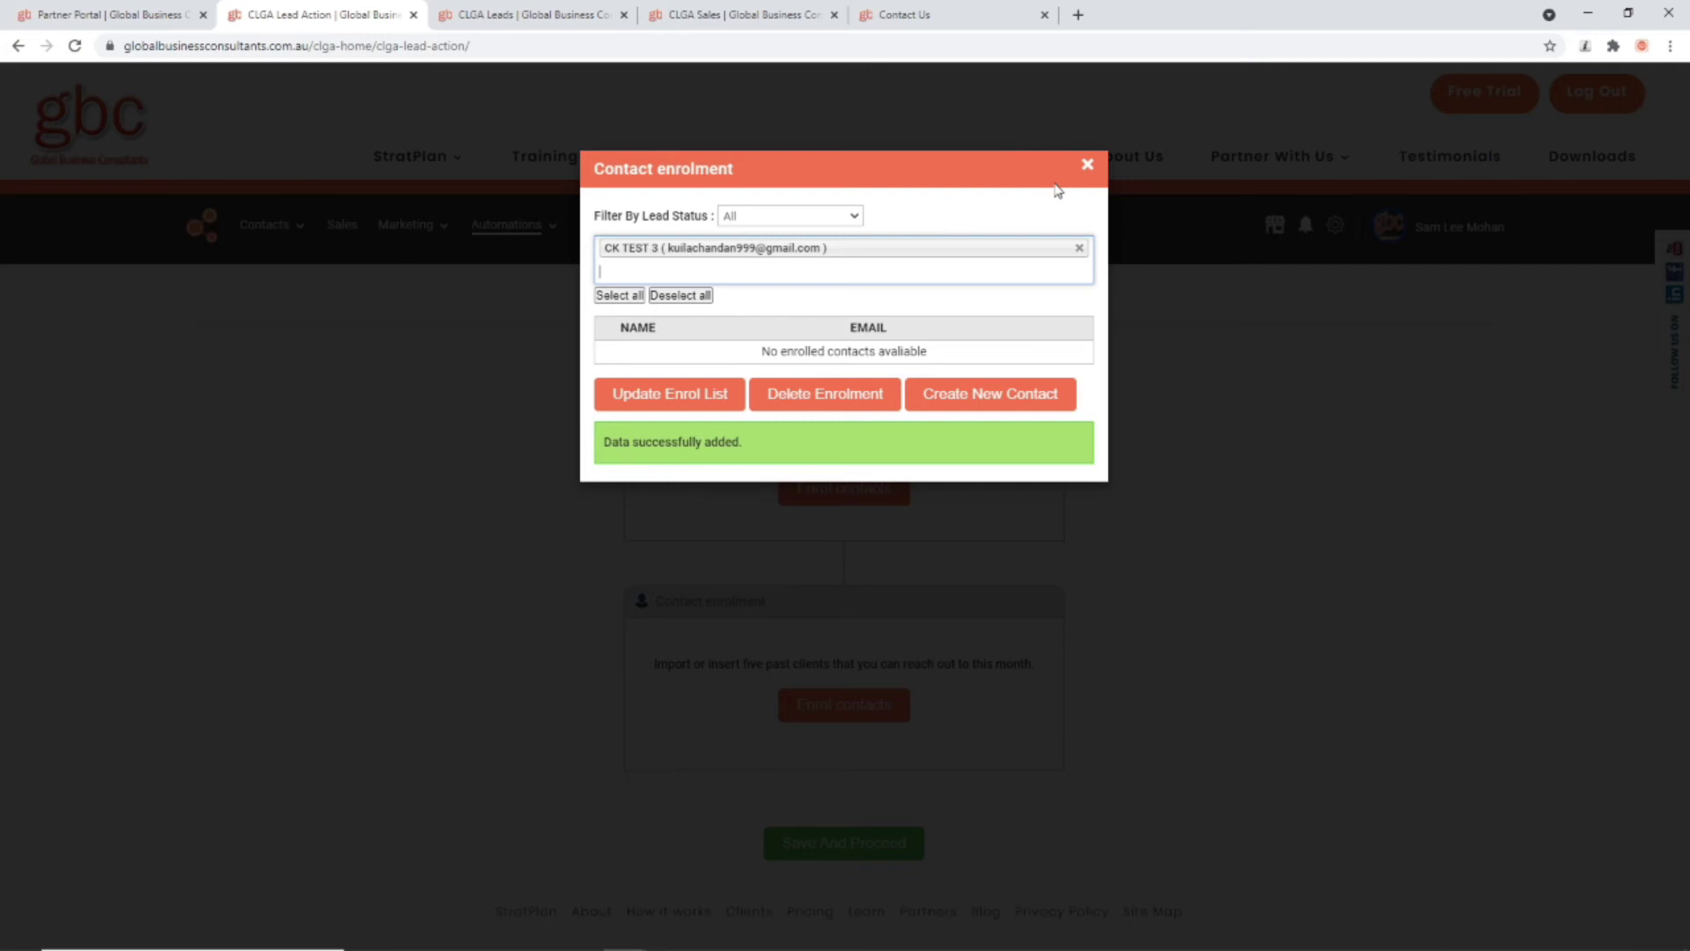
{"action": "left_click", "coordinate": [673, 393]}
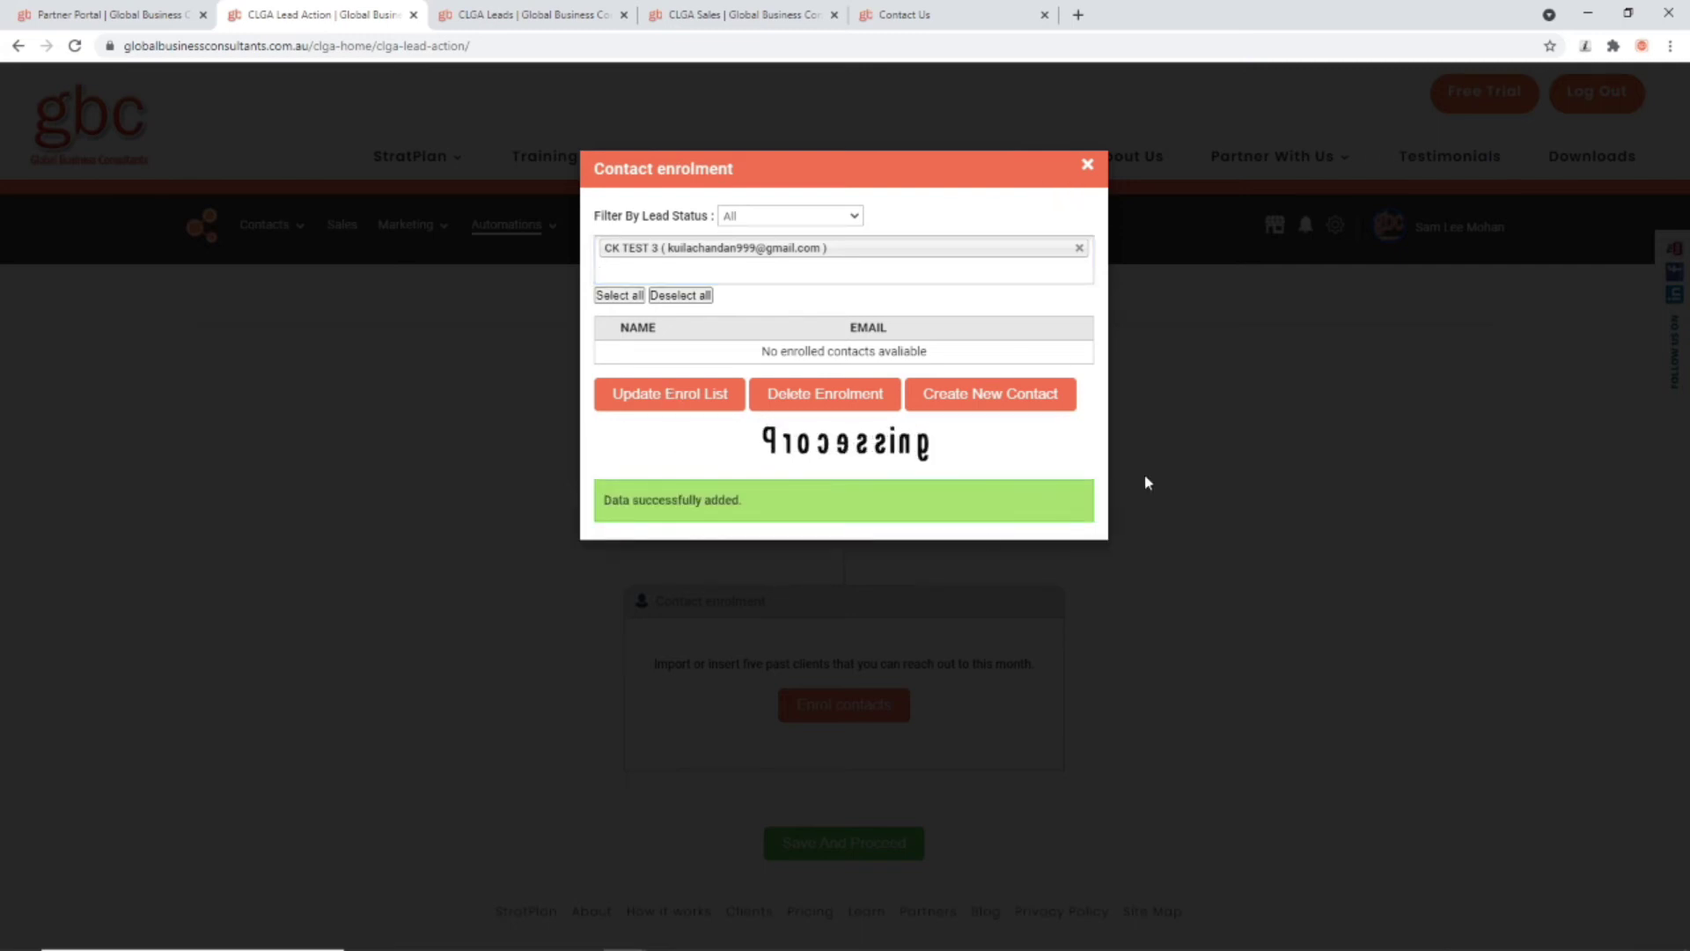
{"action": "left_click", "coordinate": [1090, 165]}
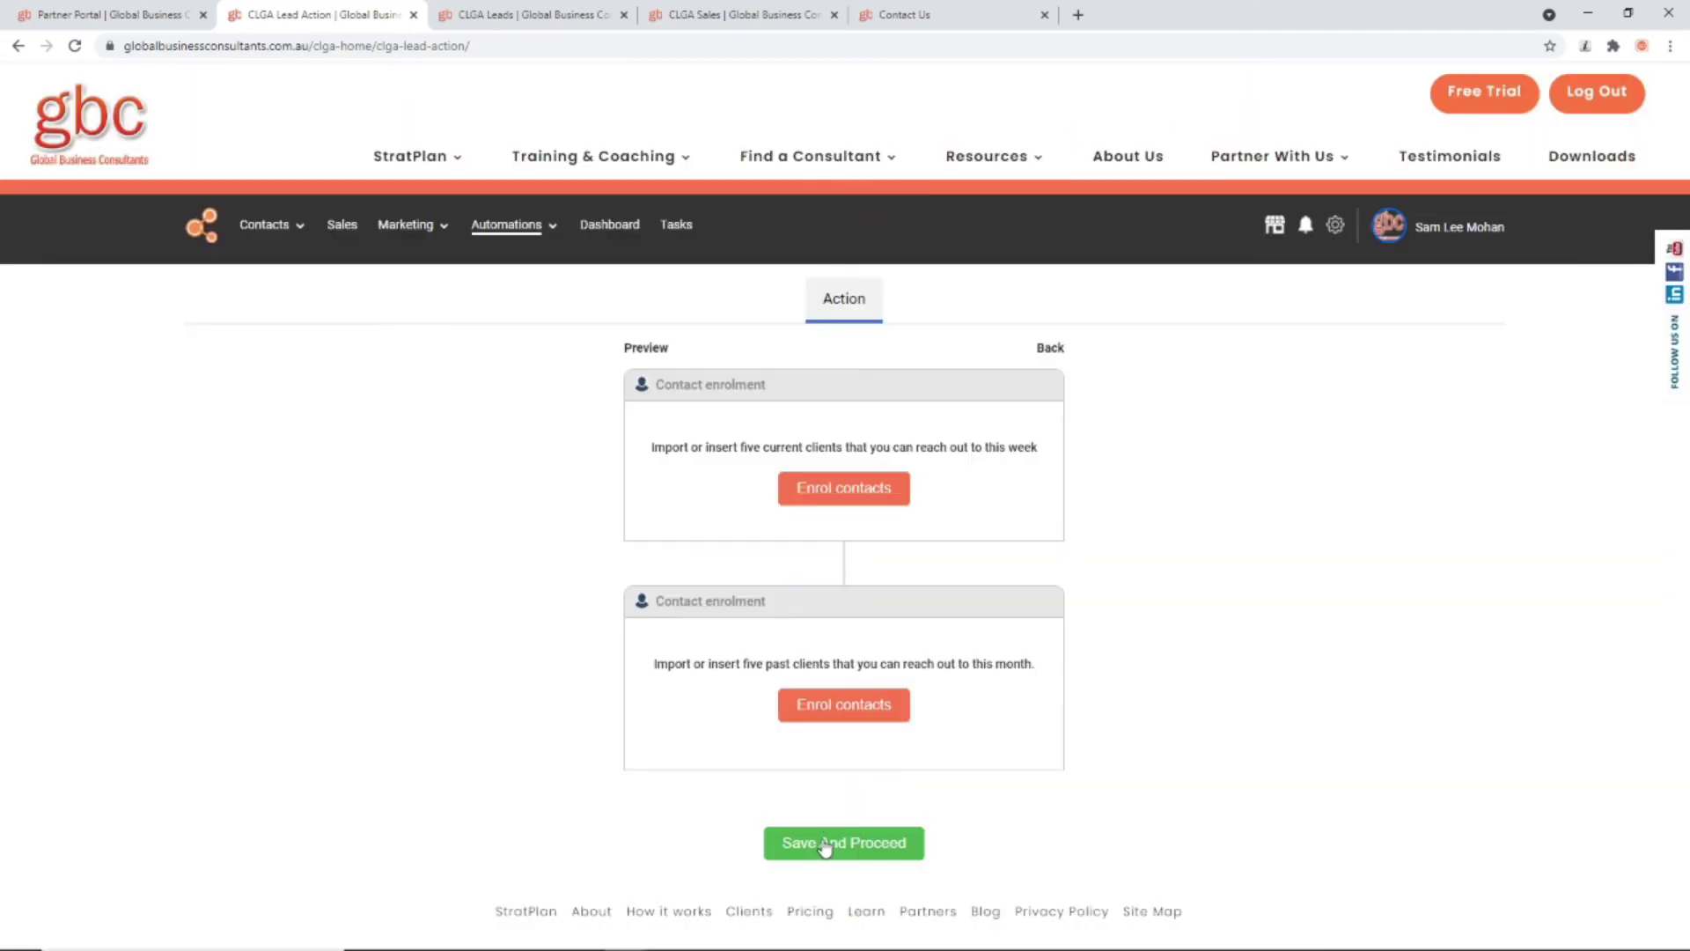
{"action": "left_click", "coordinate": [825, 846]}
{"action": "left_click", "coordinate": [937, 542]}
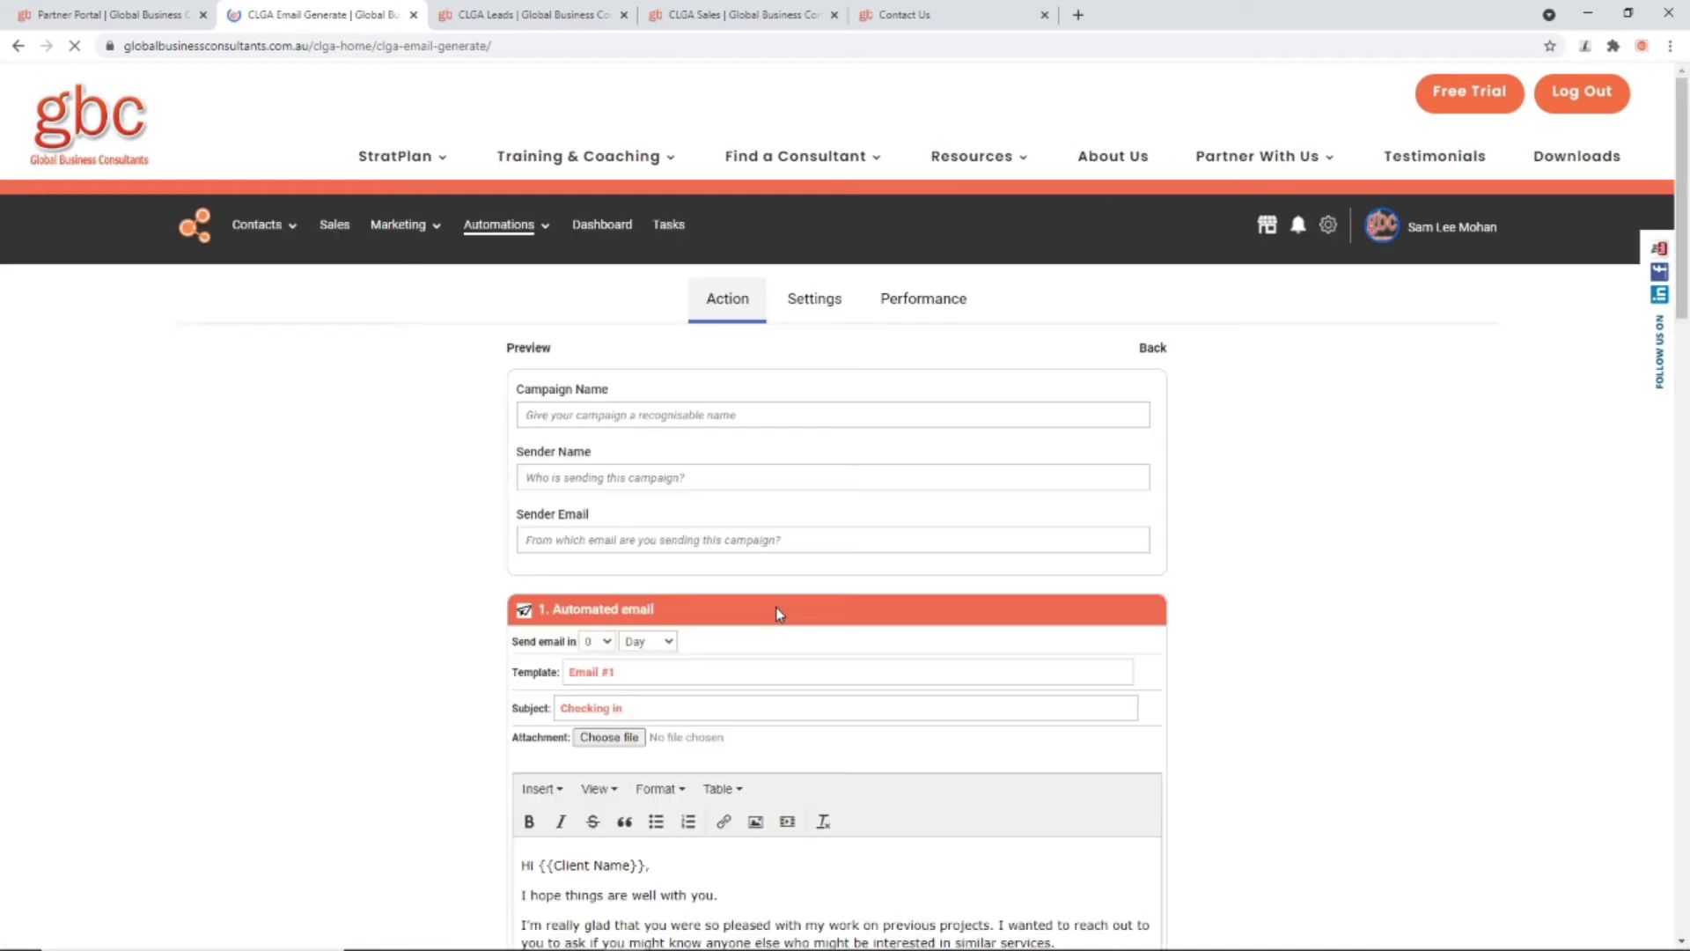
Step: Autofill the campaign name, enter the sender name, and choose the company sender e-mail address
{"action": "left_click", "coordinate": [561, 415]}
{"action": "left_click", "coordinate": [568, 452]}
{"action": "left_click", "coordinate": [564, 477]}
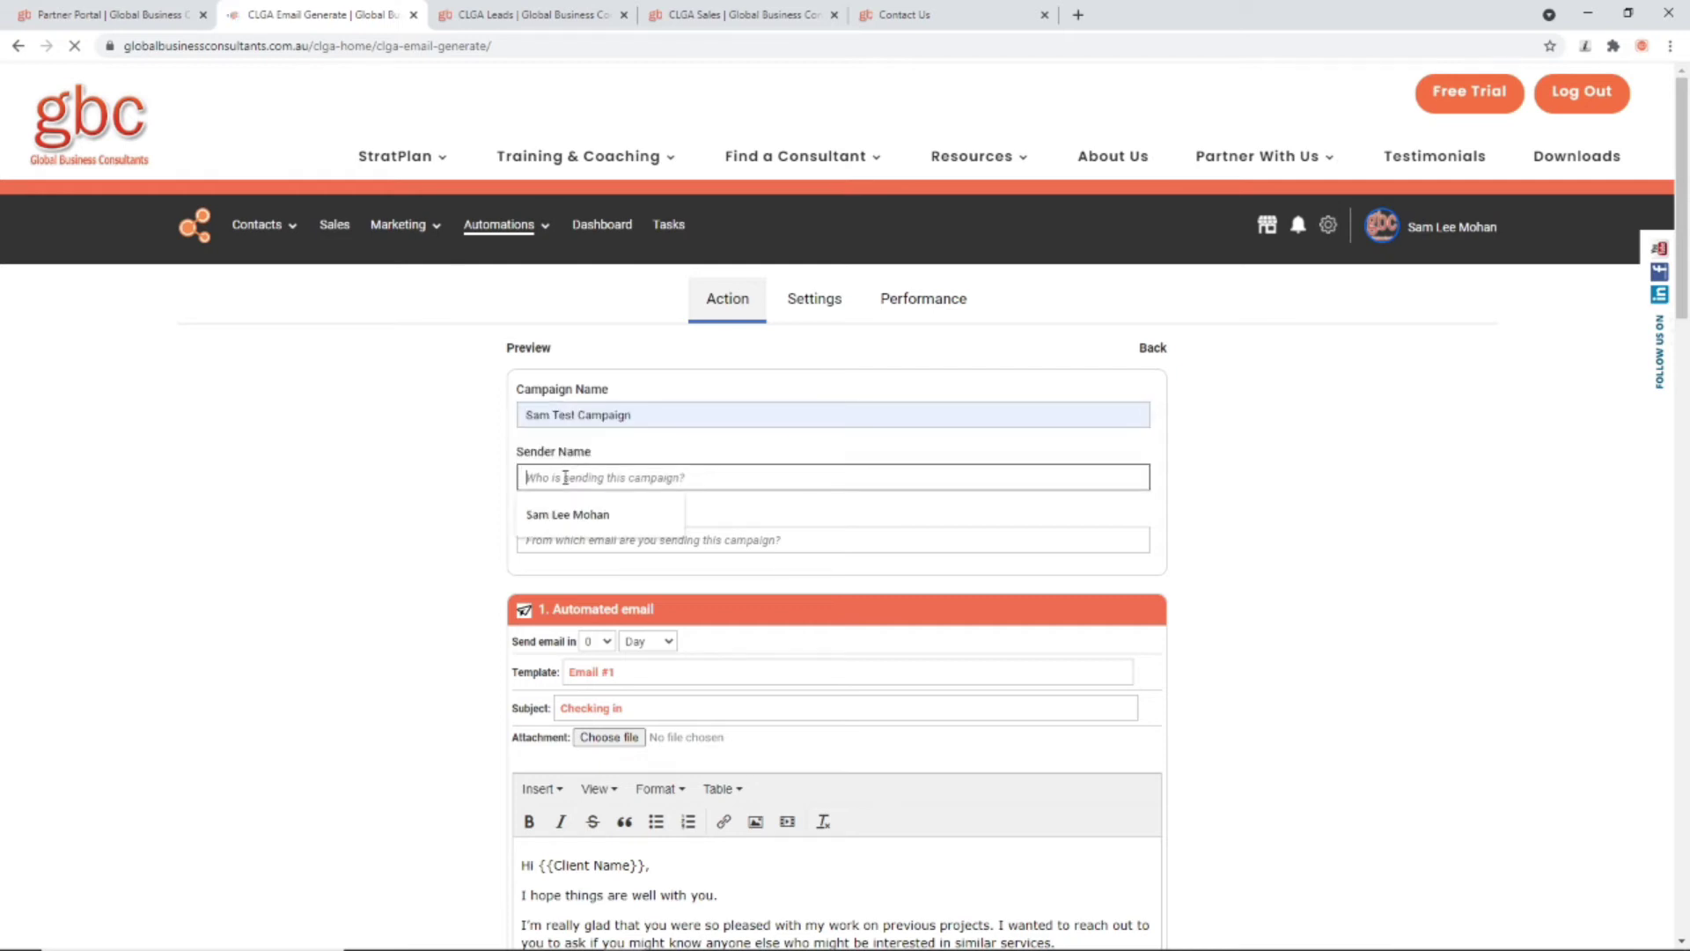
{"action": "type", "text": "sAM FROM"}
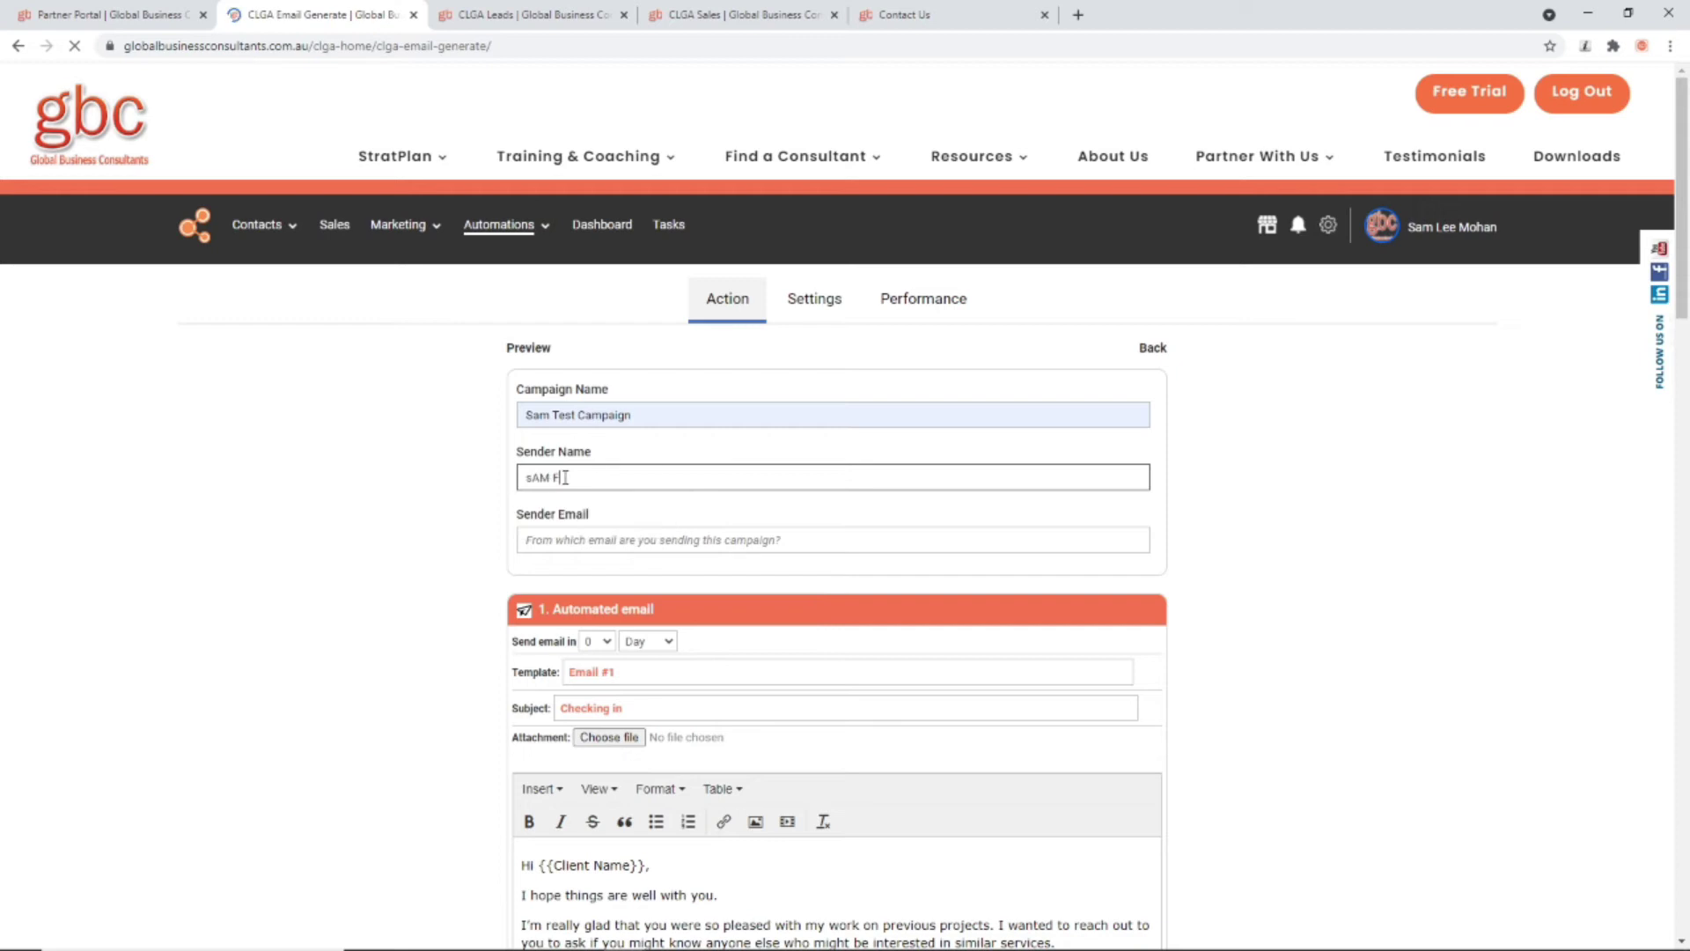
{"action": "key", "text": "BackSpace"}
{"action": "key", "text": "BackSpace"}
{"action": "key", "text": "BackSpace"}
{"action": "key", "text": "BackSpace"}
{"action": "key", "text": "BackSpace"}
{"action": "key", "text": "BackSpace"}
{"action": "key", "text": "BackSpace"}
{"action": "key", "text": "BackSpace"}
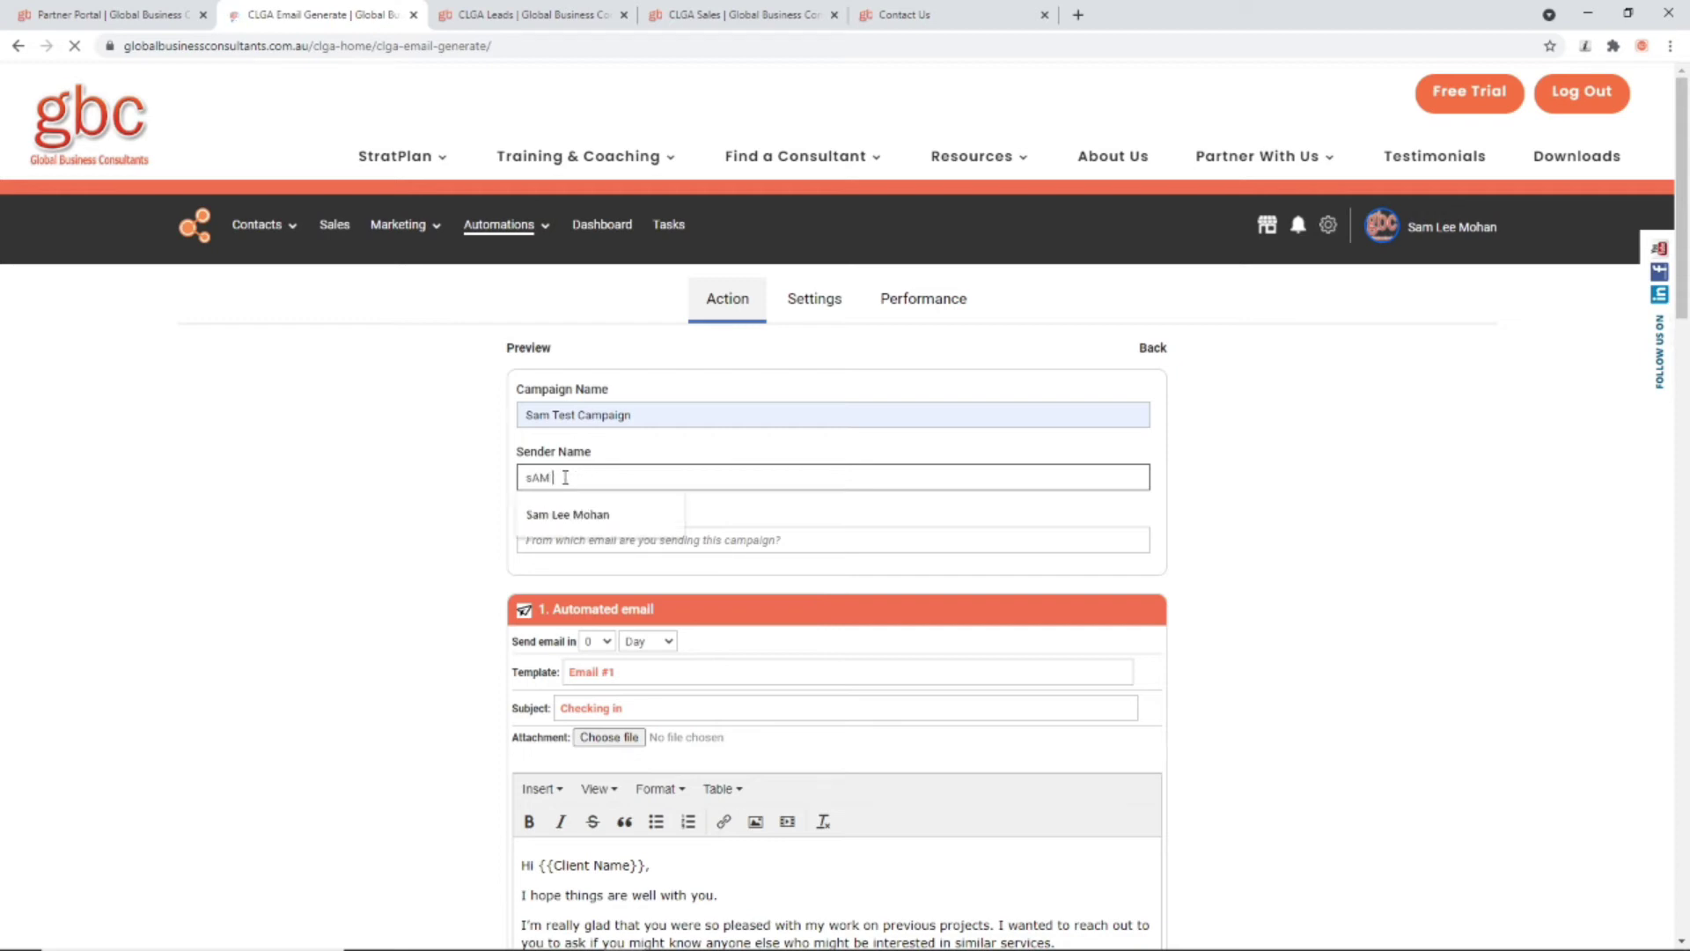
{"action": "type", "text": "sA"}
{"action": "key", "text": "BackSpace"}
{"action": "key", "text": "BackSpace"}
{"action": "key", "text": "BackSpace"}
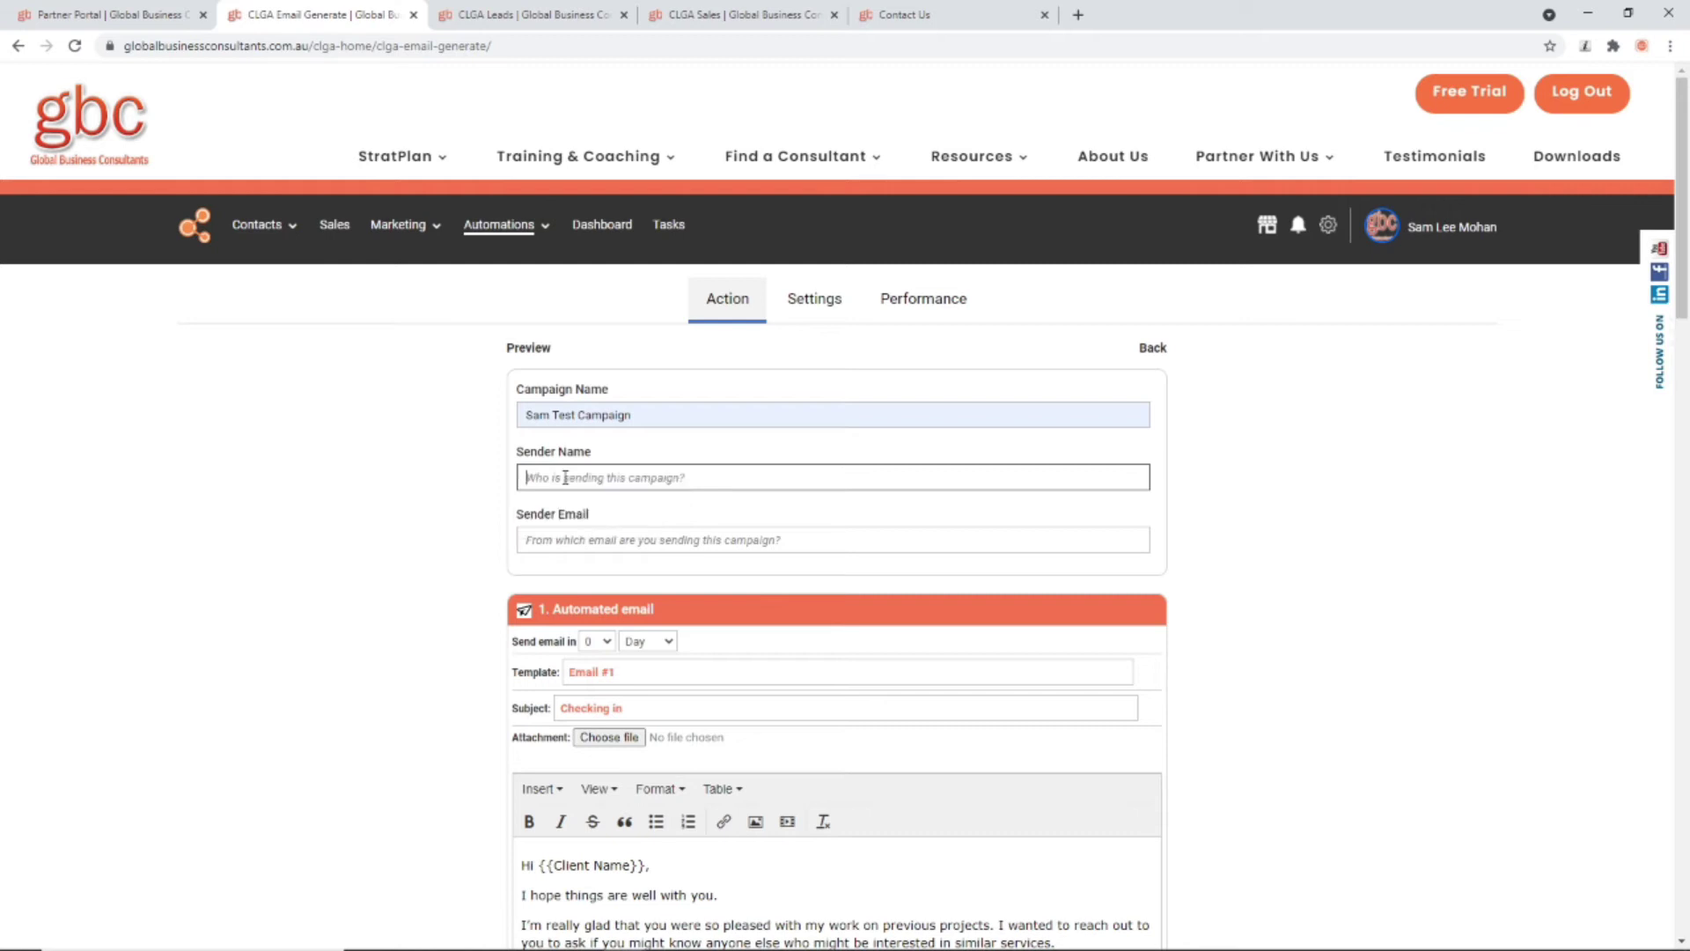
{"action": "type", "text": "s"}
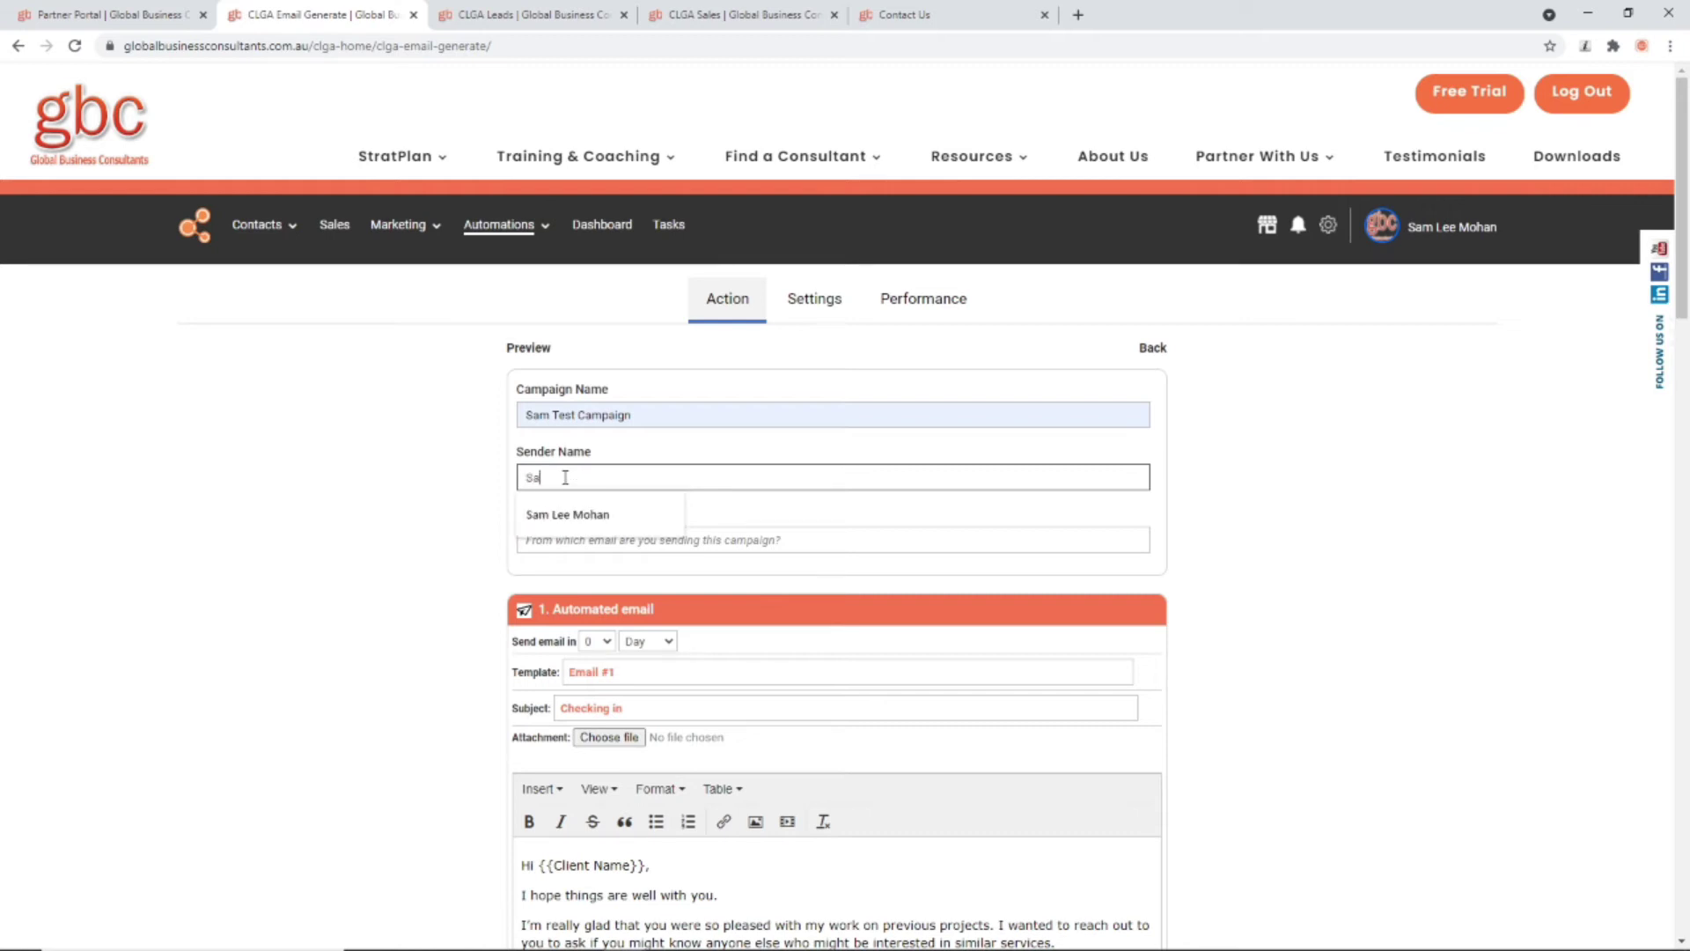
{"action": "type", "text": "am from"}
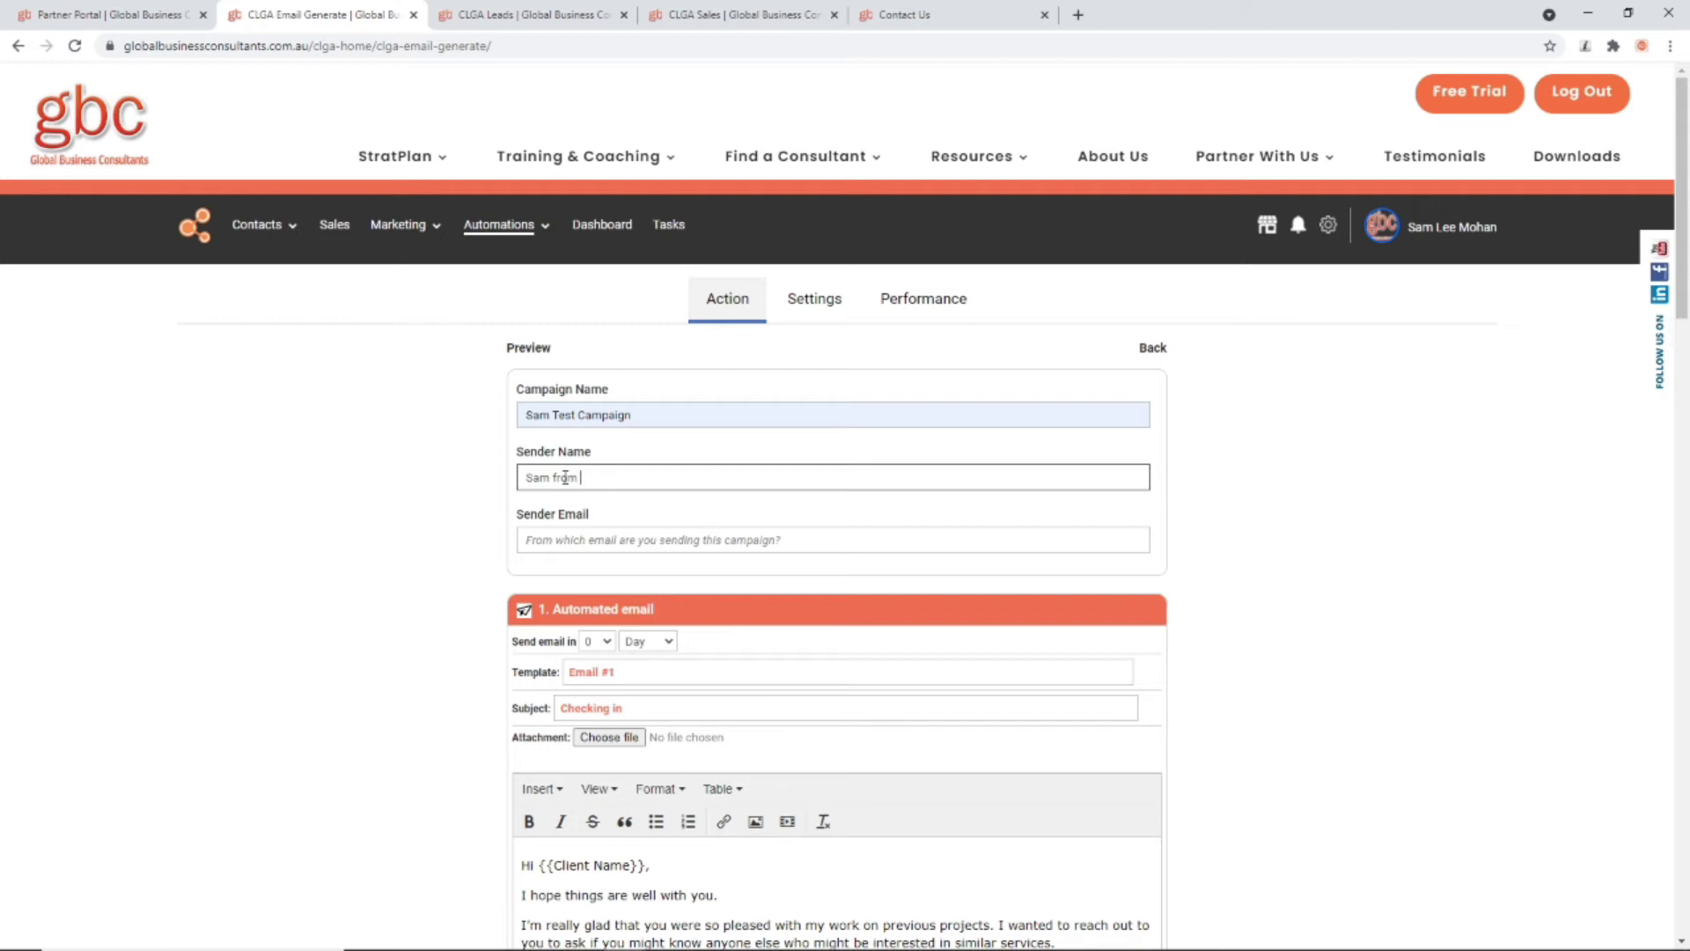
{"action": "type", "text": " GBC"}
{"action": "left_click", "coordinate": [602, 534]}
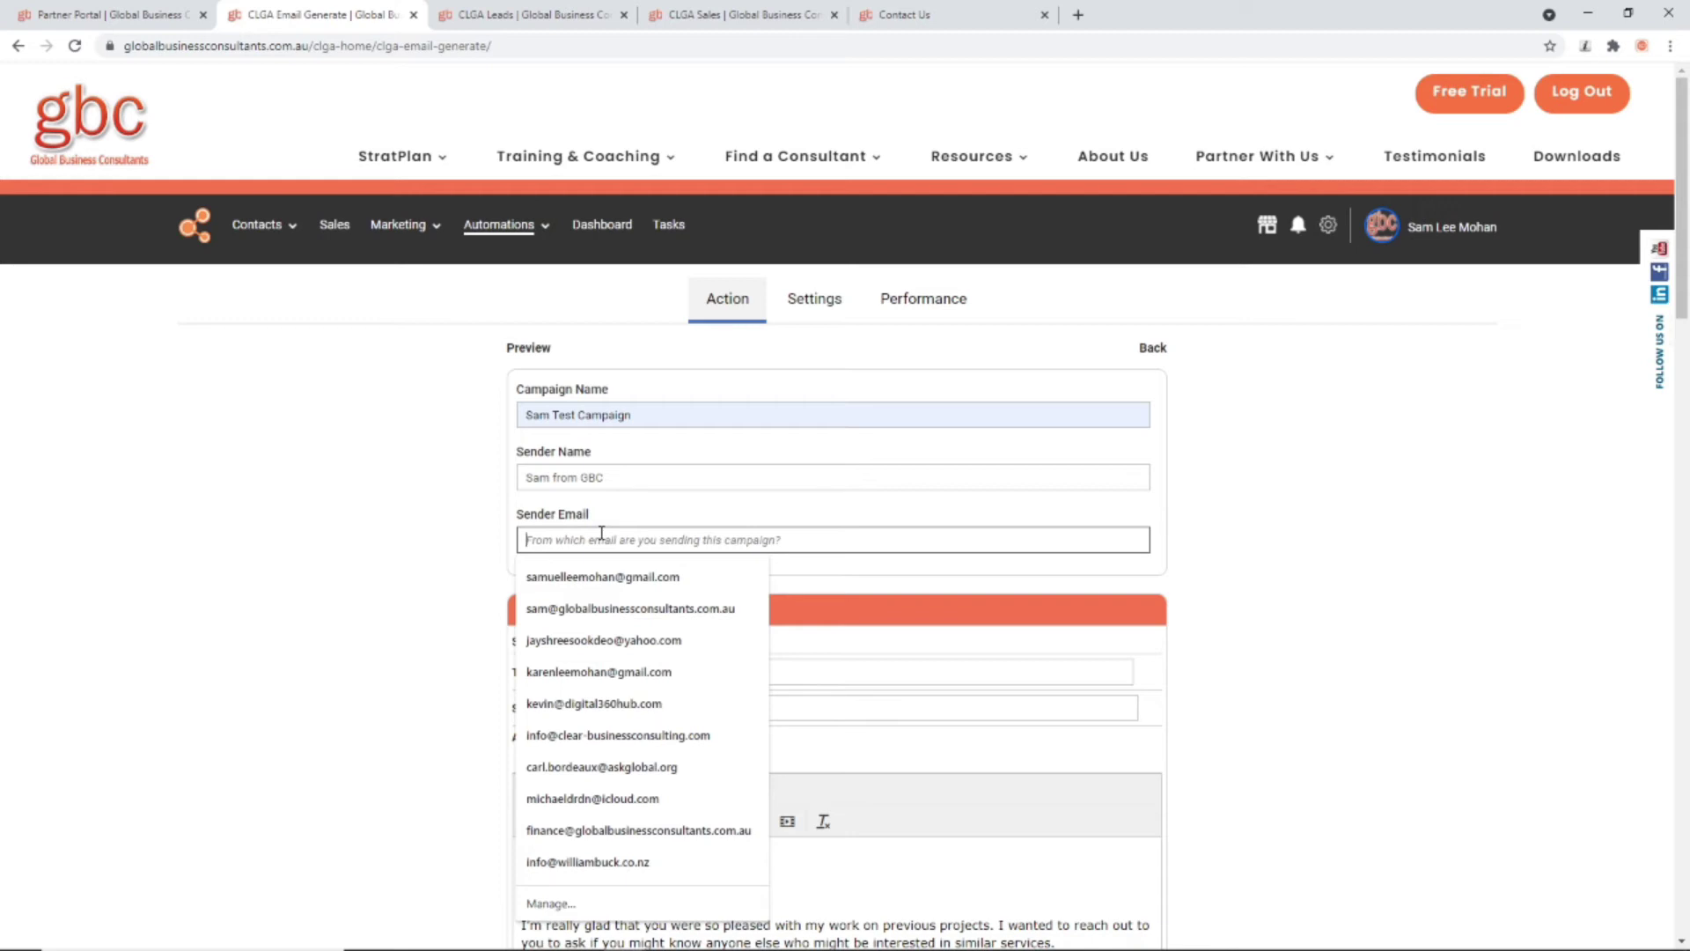
{"action": "left_click", "coordinate": [630, 608]}
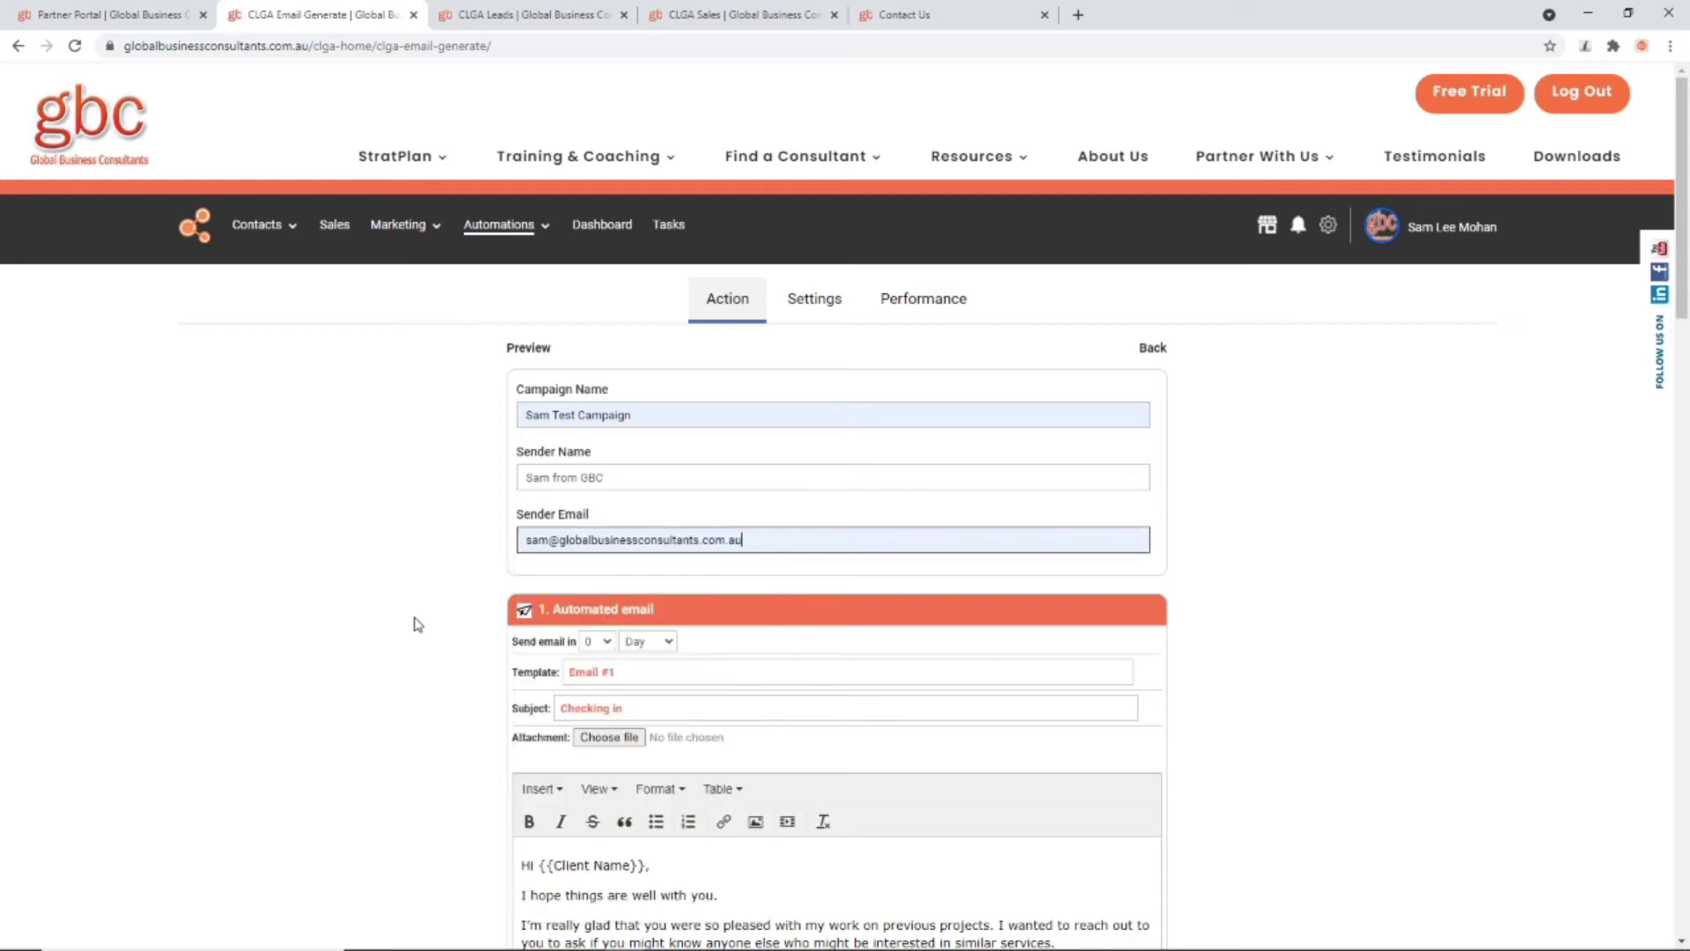
Step: Review the campaign's email and call steps, then open the first email's attachment file picker
{"action": "scroll", "coordinate": [408, 613], "scroll_direction": "down", "scroll_amount": 2}
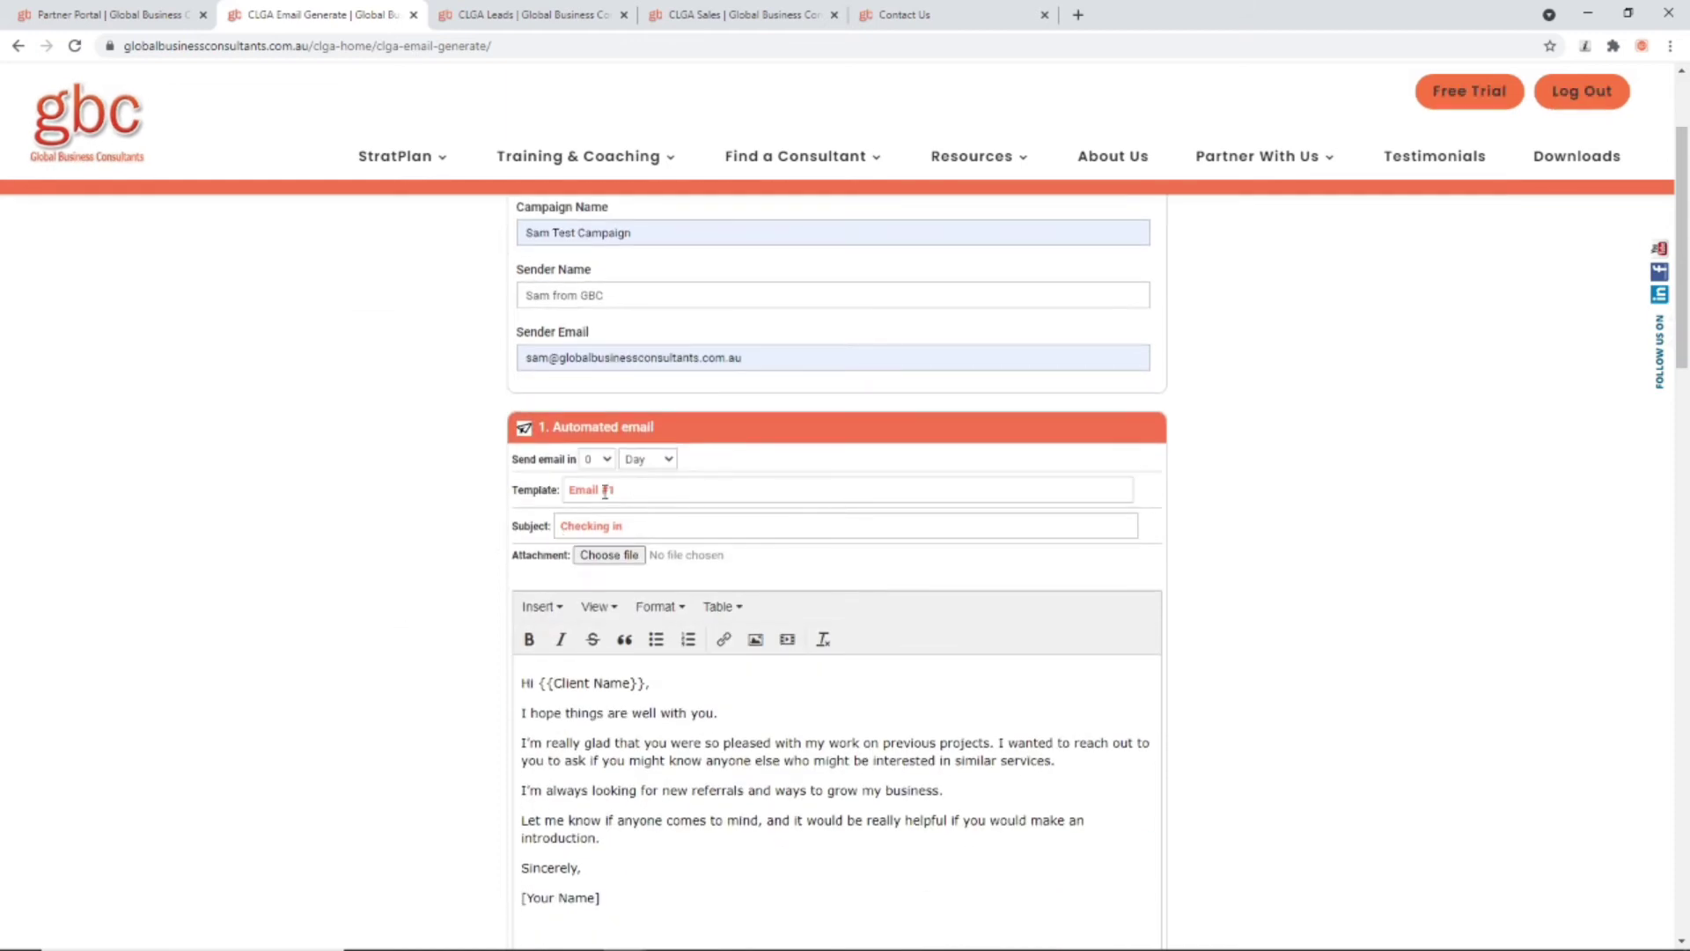
{"action": "scroll", "coordinate": [688, 691], "scroll_direction": "down", "scroll_amount": 10}
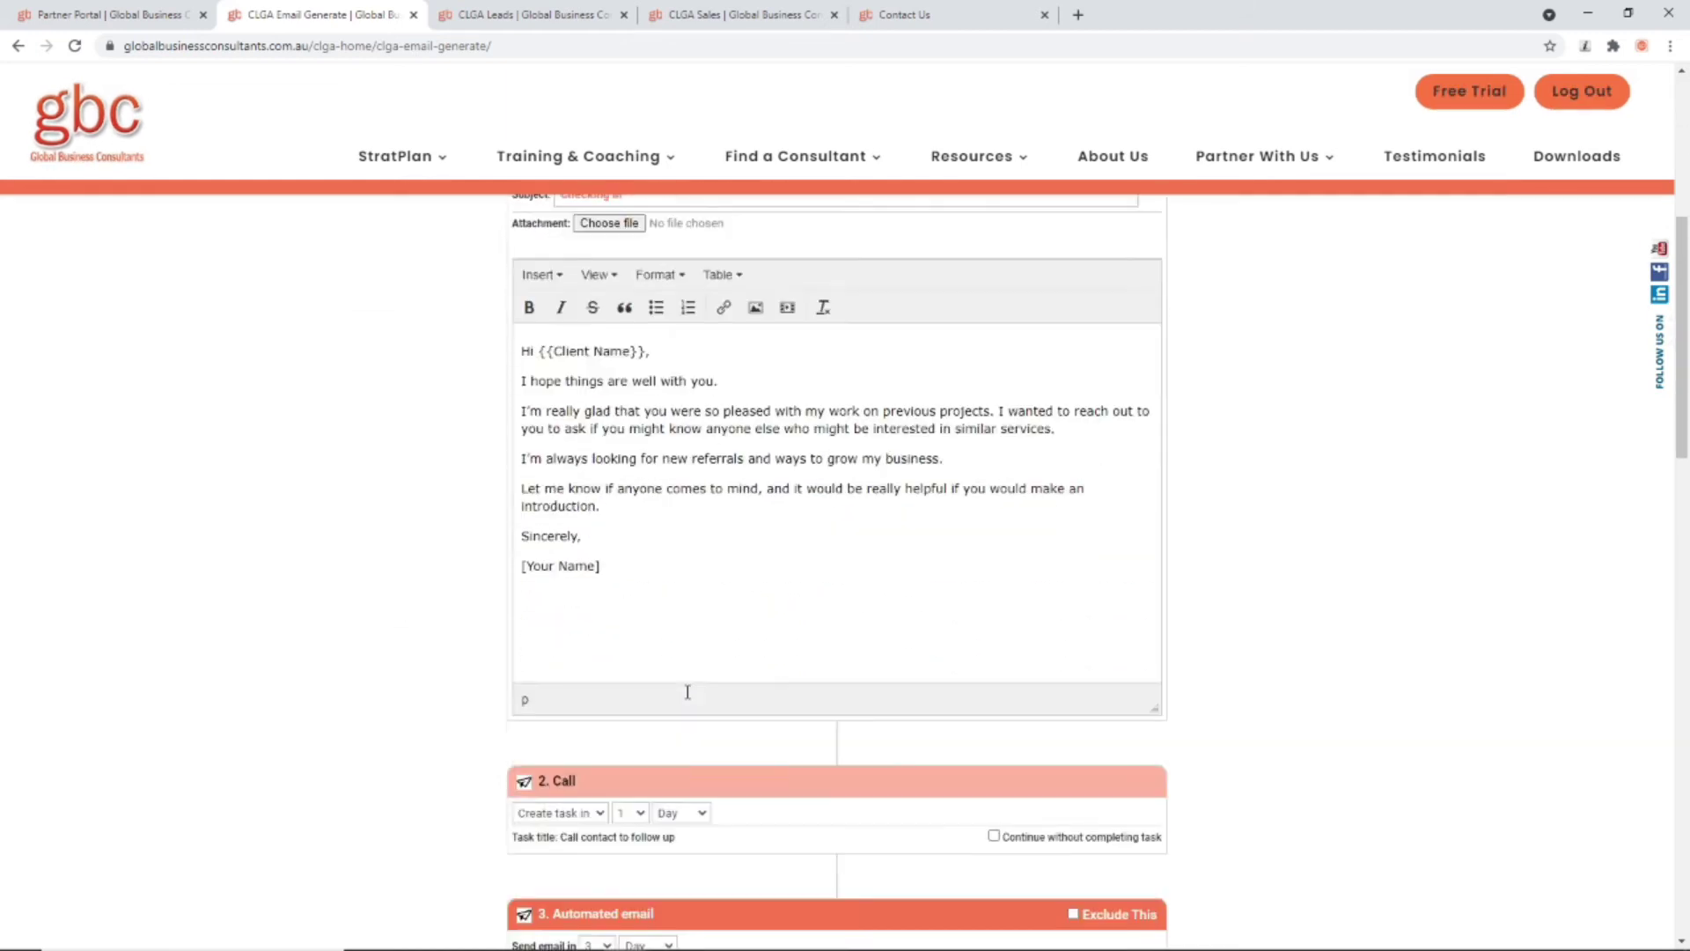
{"action": "scroll", "coordinate": [764, 532], "scroll_direction": "down", "scroll_amount": 12}
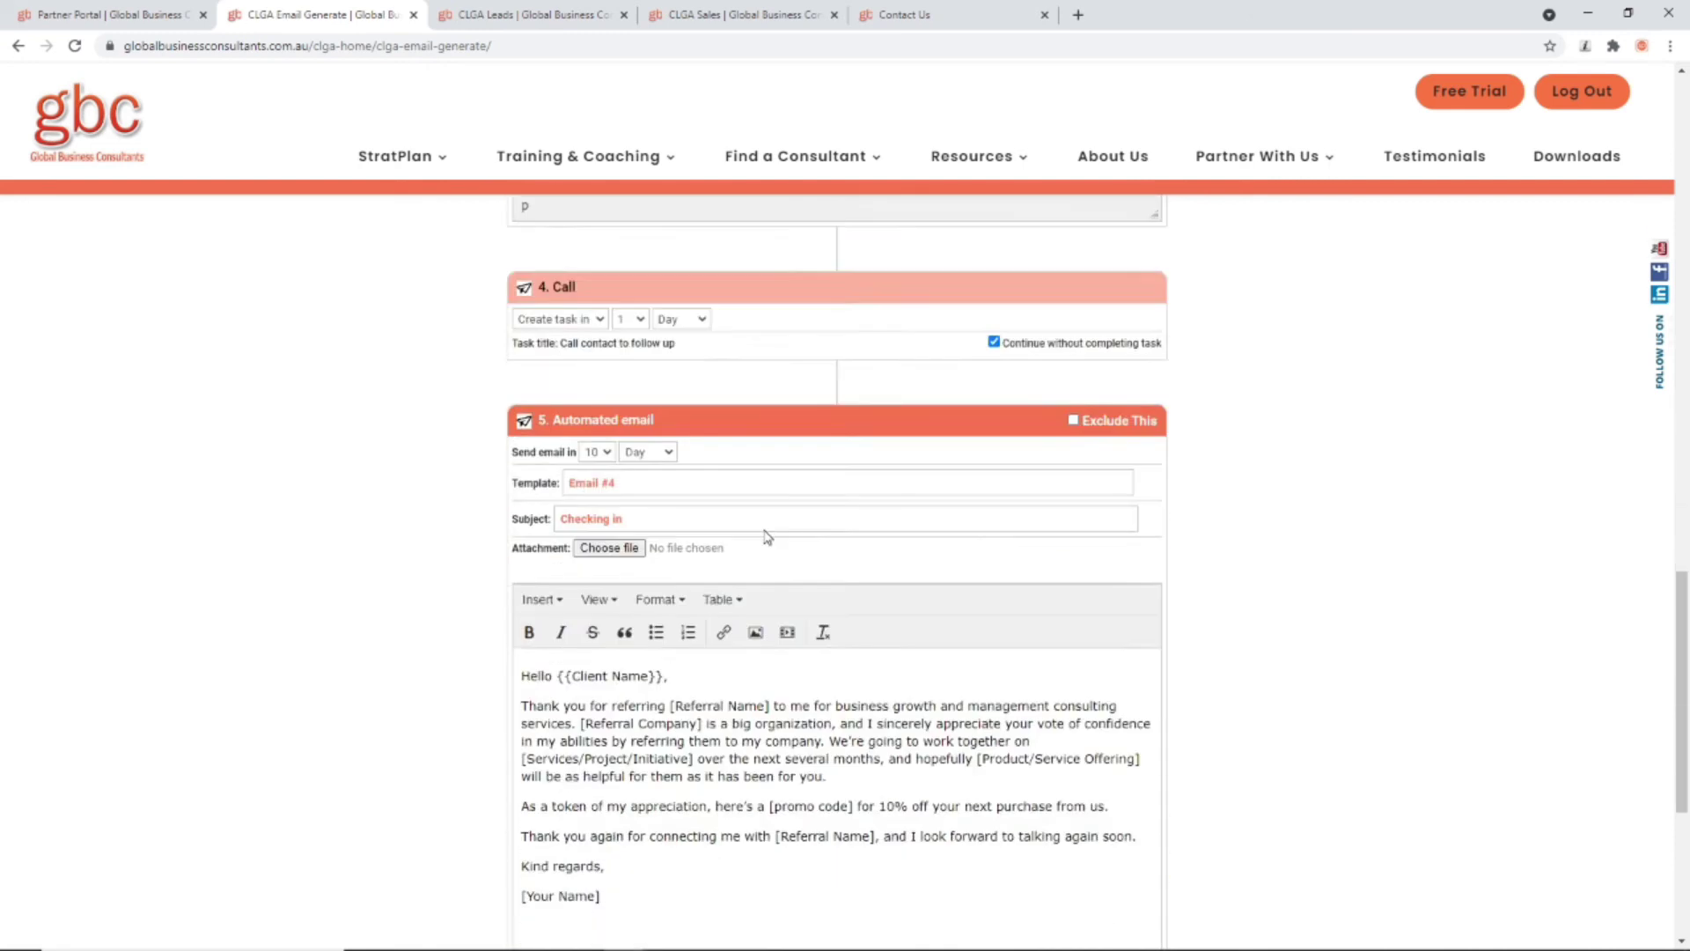
{"action": "scroll", "coordinate": [758, 536], "scroll_direction": "up", "scroll_amount": 18}
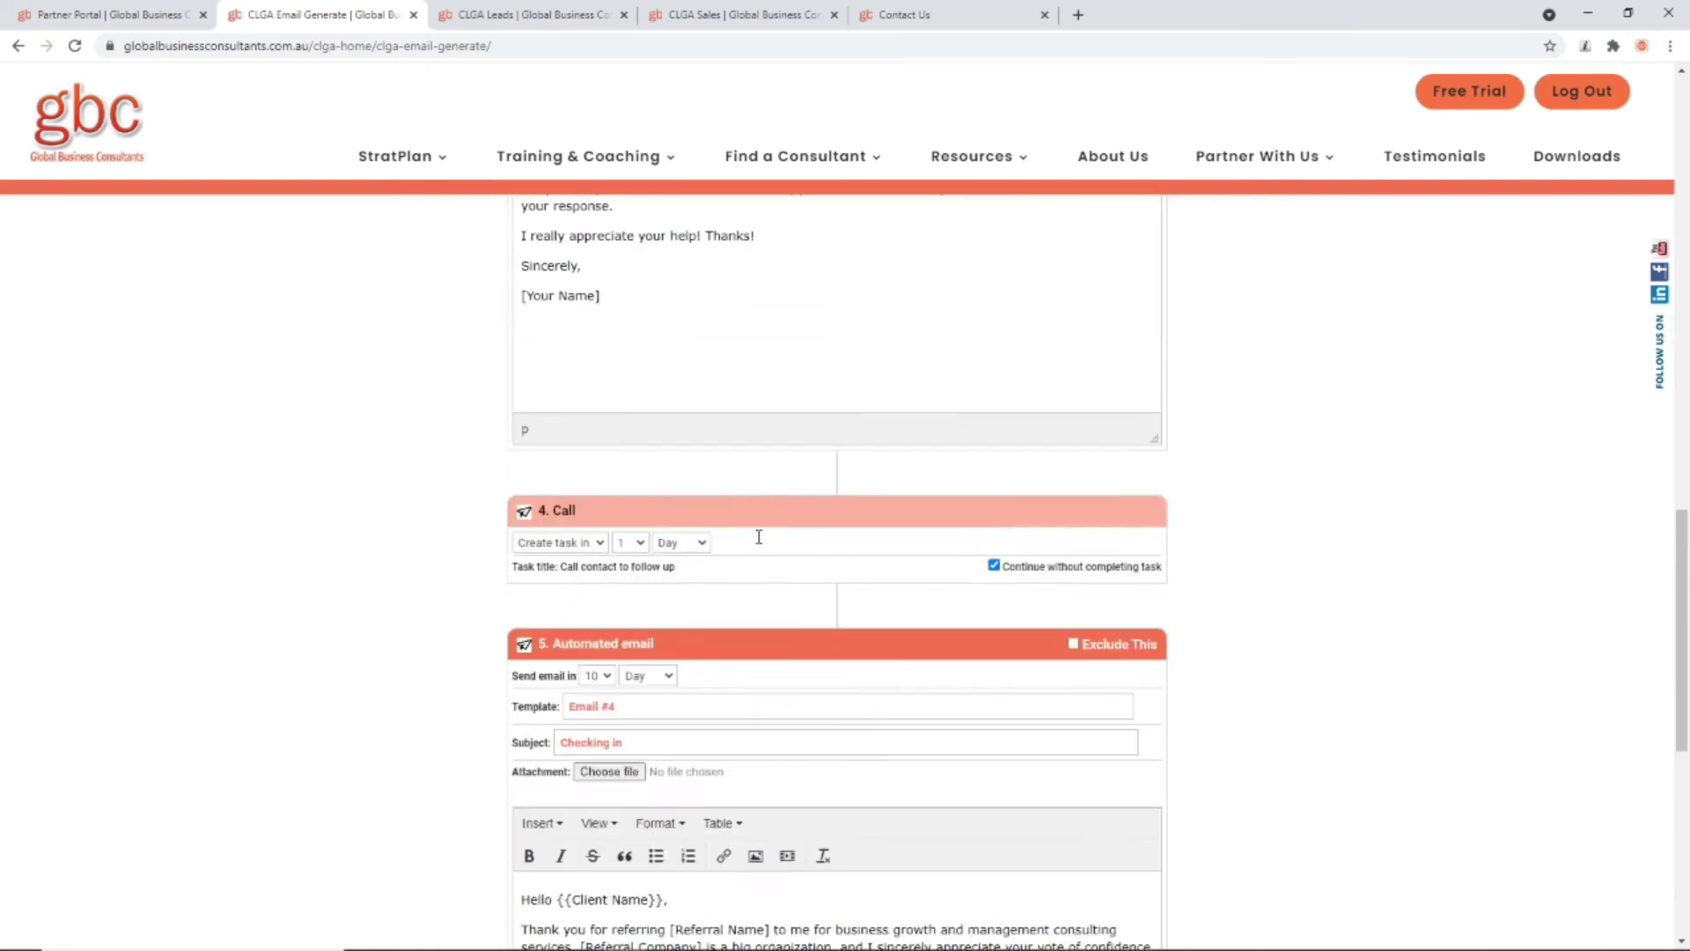
{"action": "scroll", "coordinate": [759, 536], "scroll_direction": "up", "scroll_amount": 4}
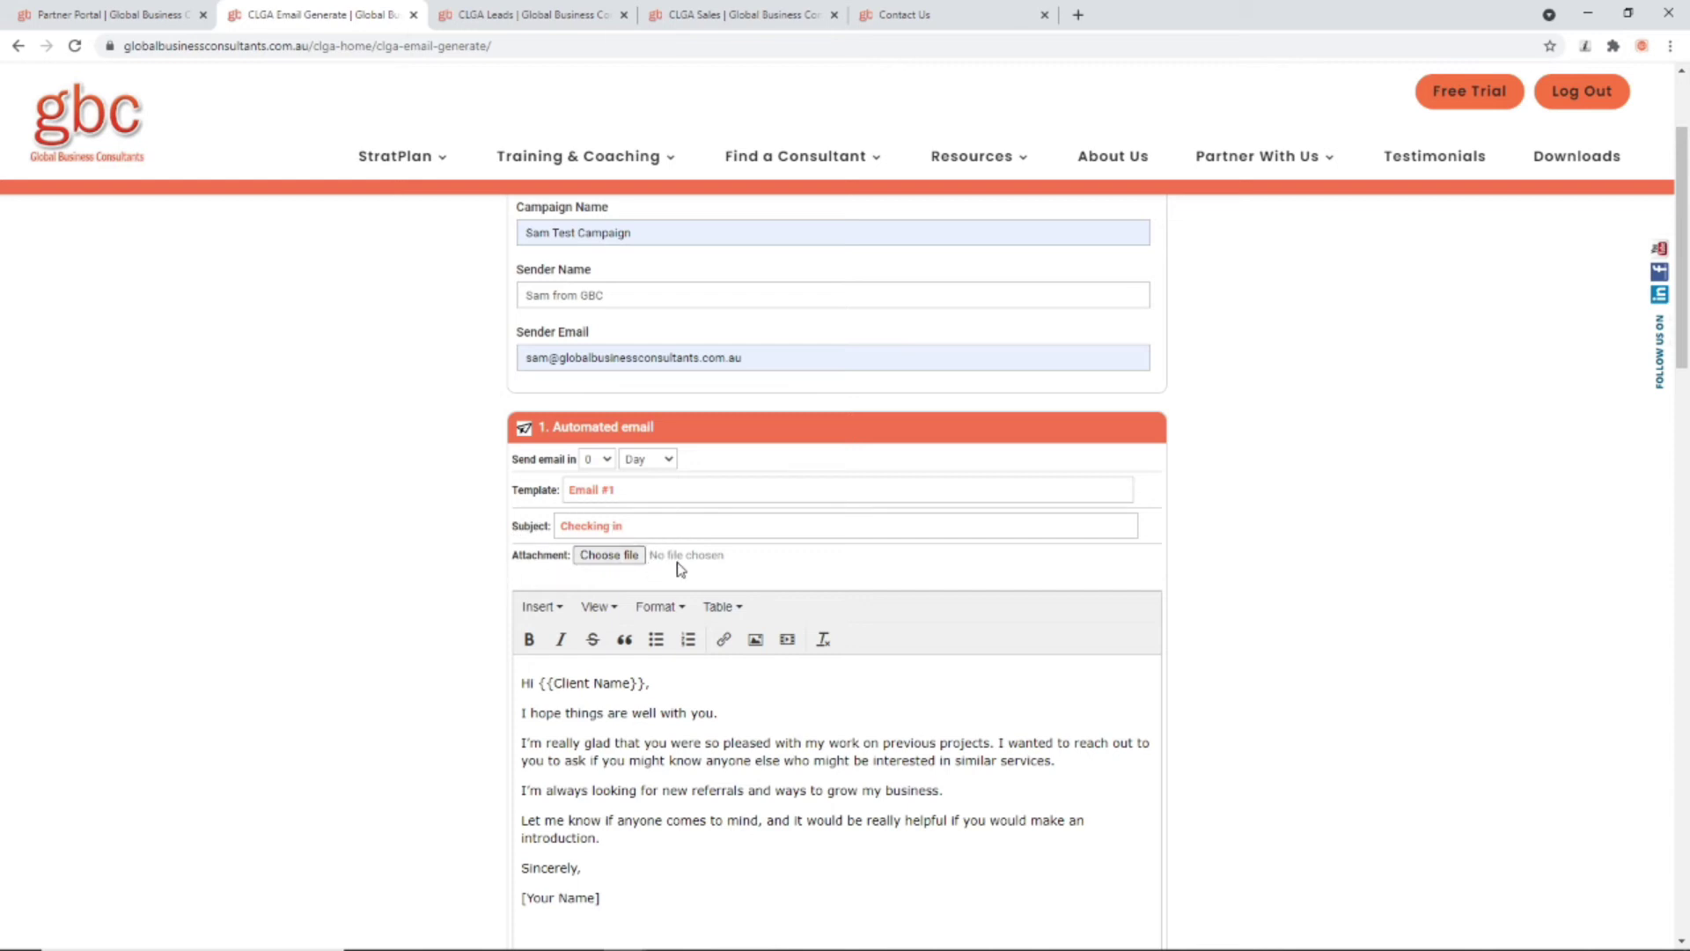
{"action": "scroll", "coordinate": [679, 568], "scroll_direction": "down", "scroll_amount": 2}
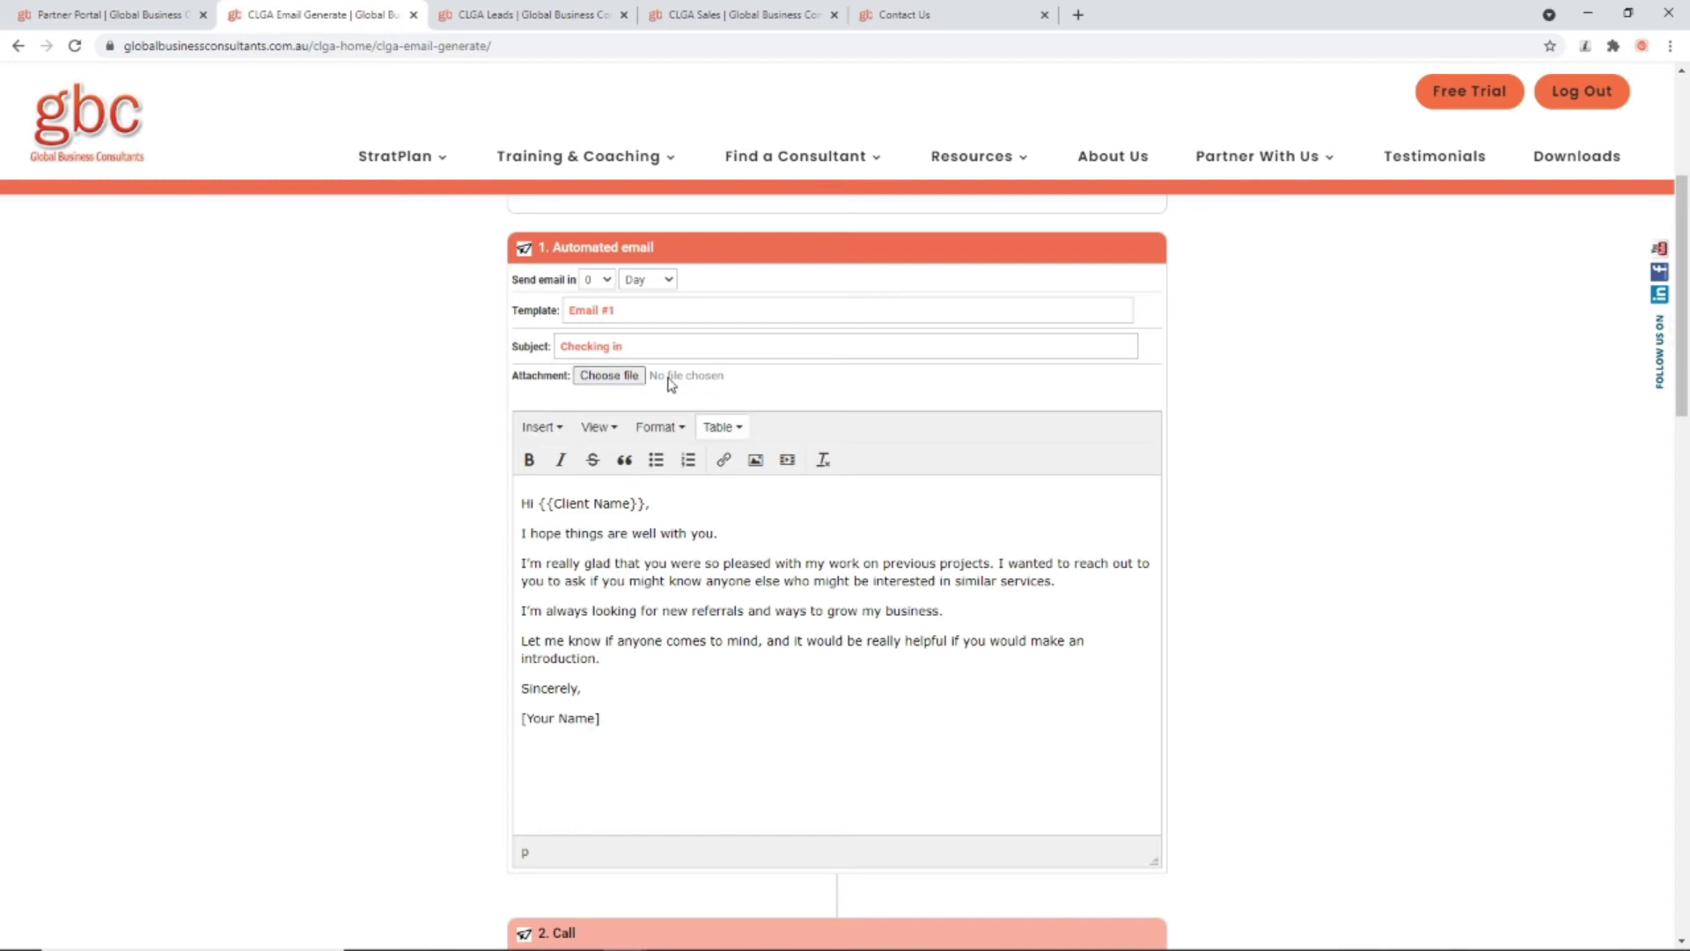
{"action": "scroll", "coordinate": [543, 599], "scroll_direction": "up", "scroll_amount": 3}
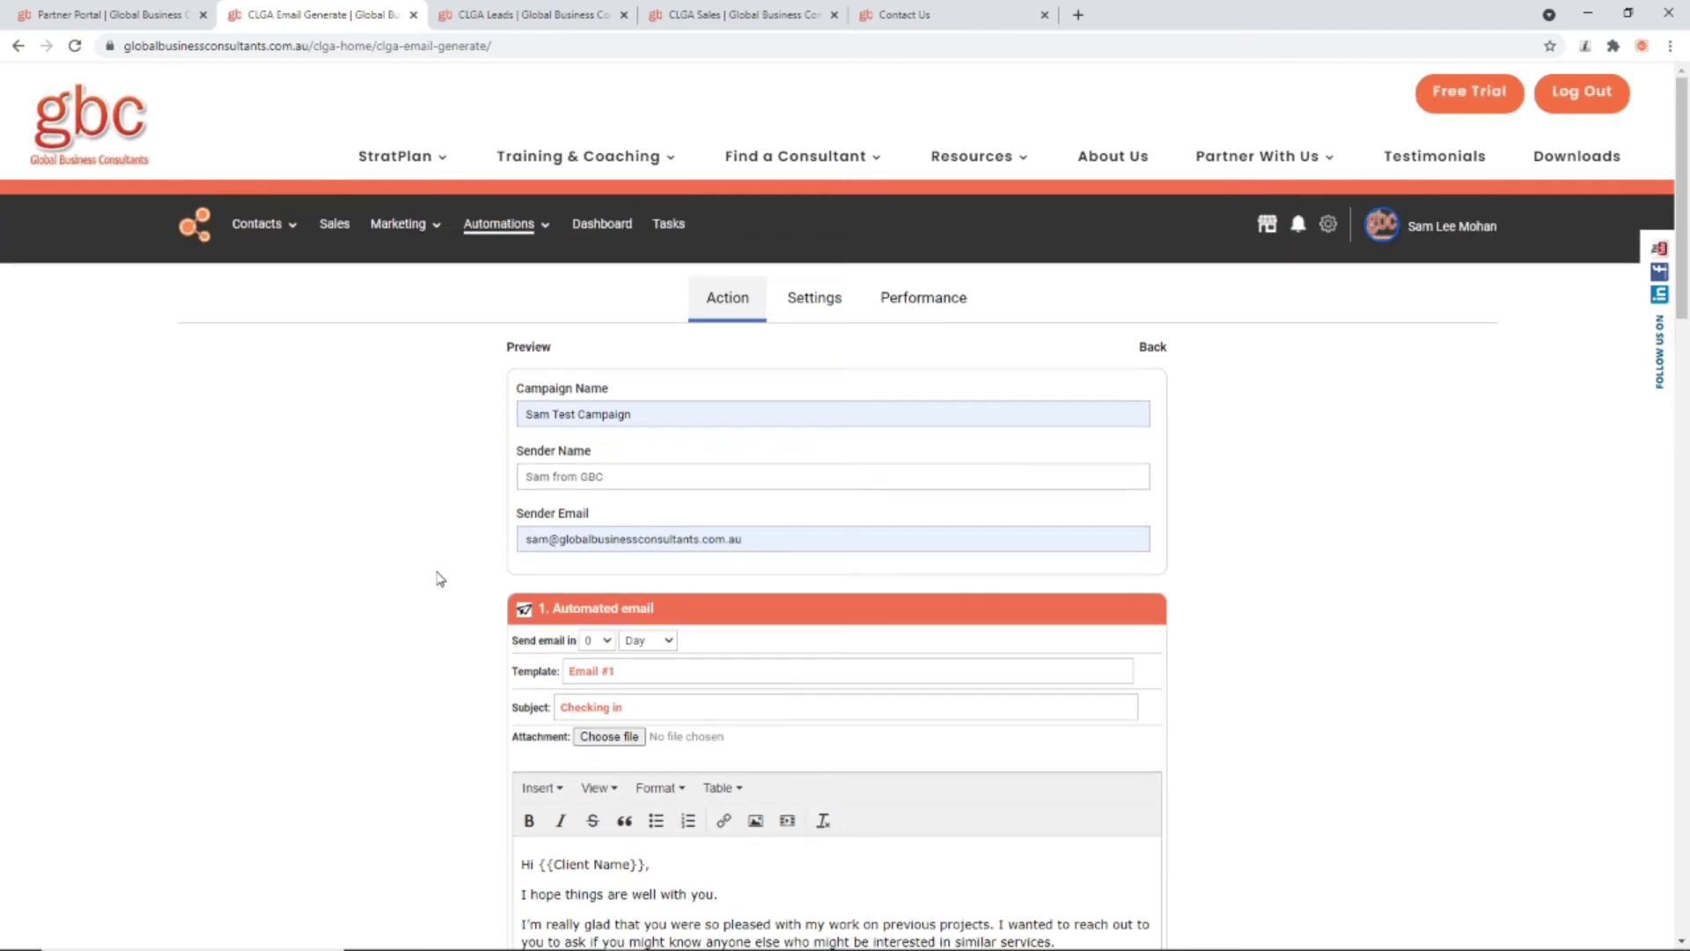
{"action": "scroll", "coordinate": [434, 580], "scroll_direction": "down", "scroll_amount": 3}
{"action": "left_click", "coordinate": [617, 355]}
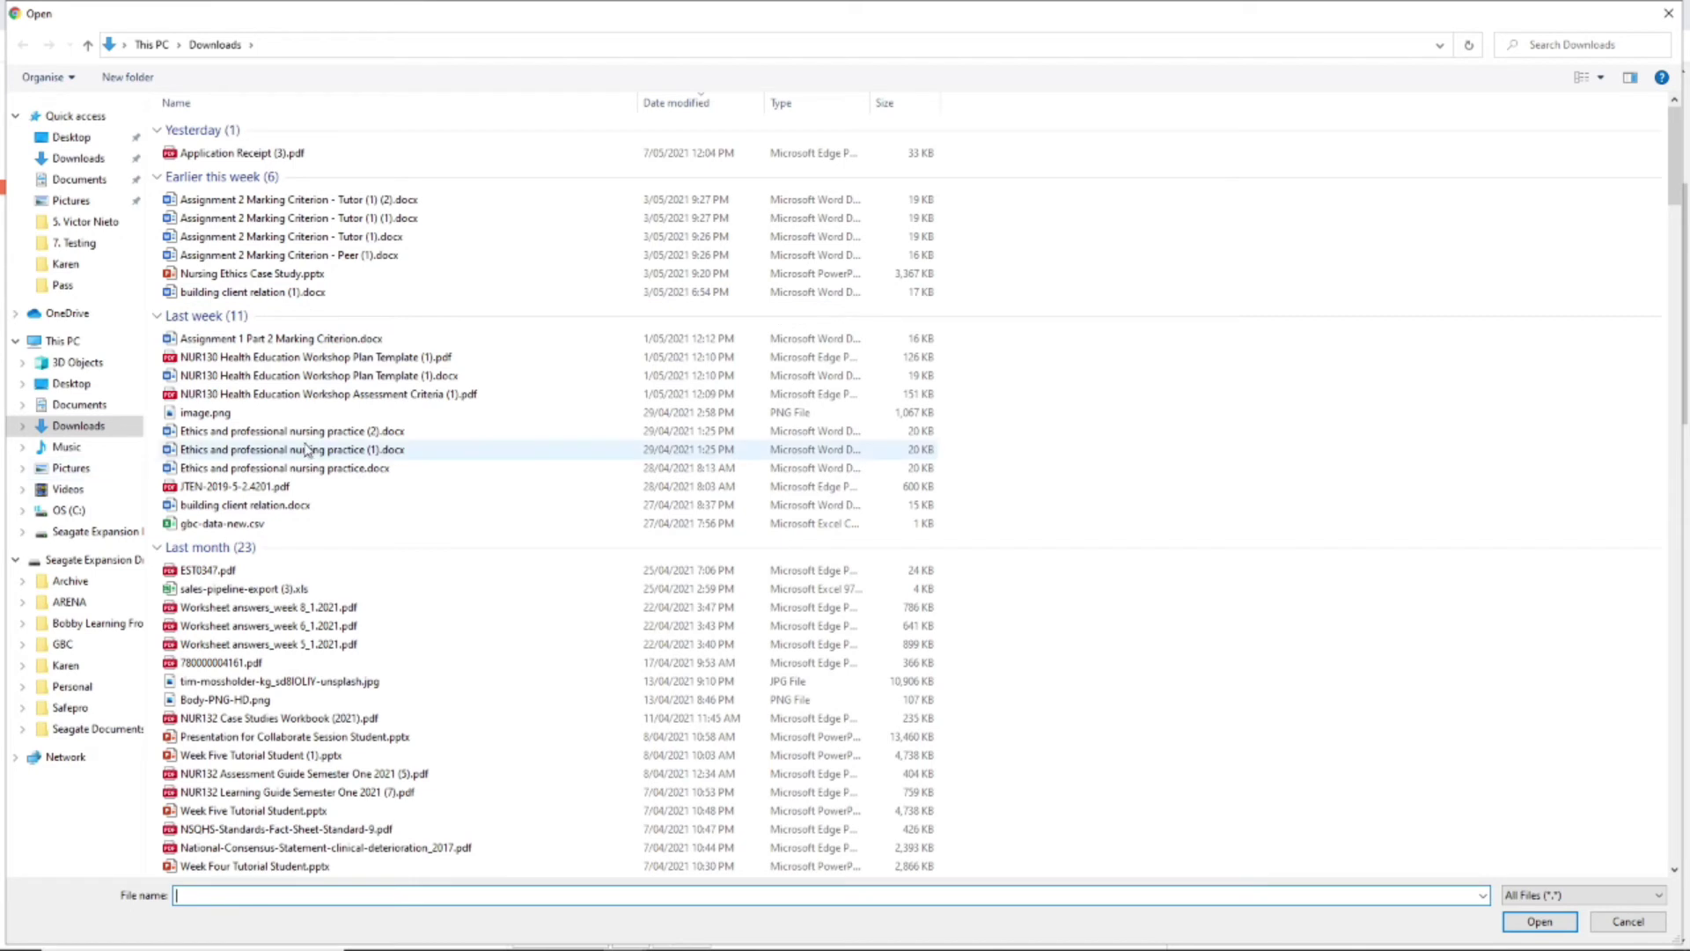
Step: Attach JTEN-2019-5-2.4201.pdf from Downloads to the first automated email
{"action": "left_click", "coordinate": [248, 493]}
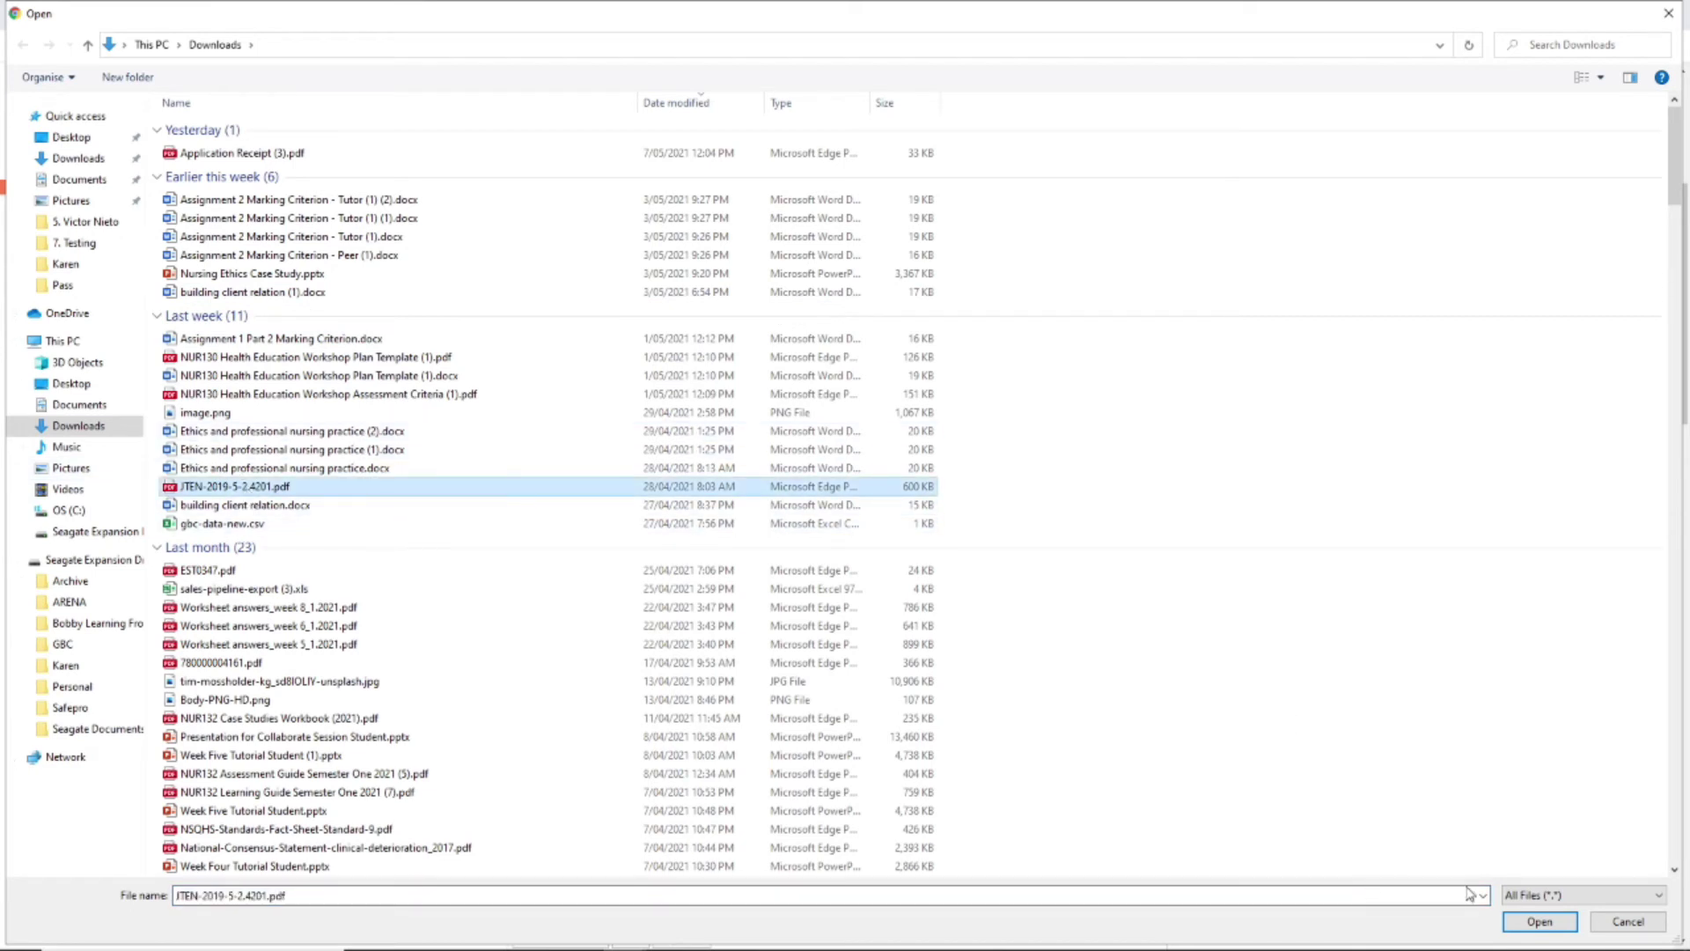
{"action": "left_click", "coordinate": [1539, 921]}
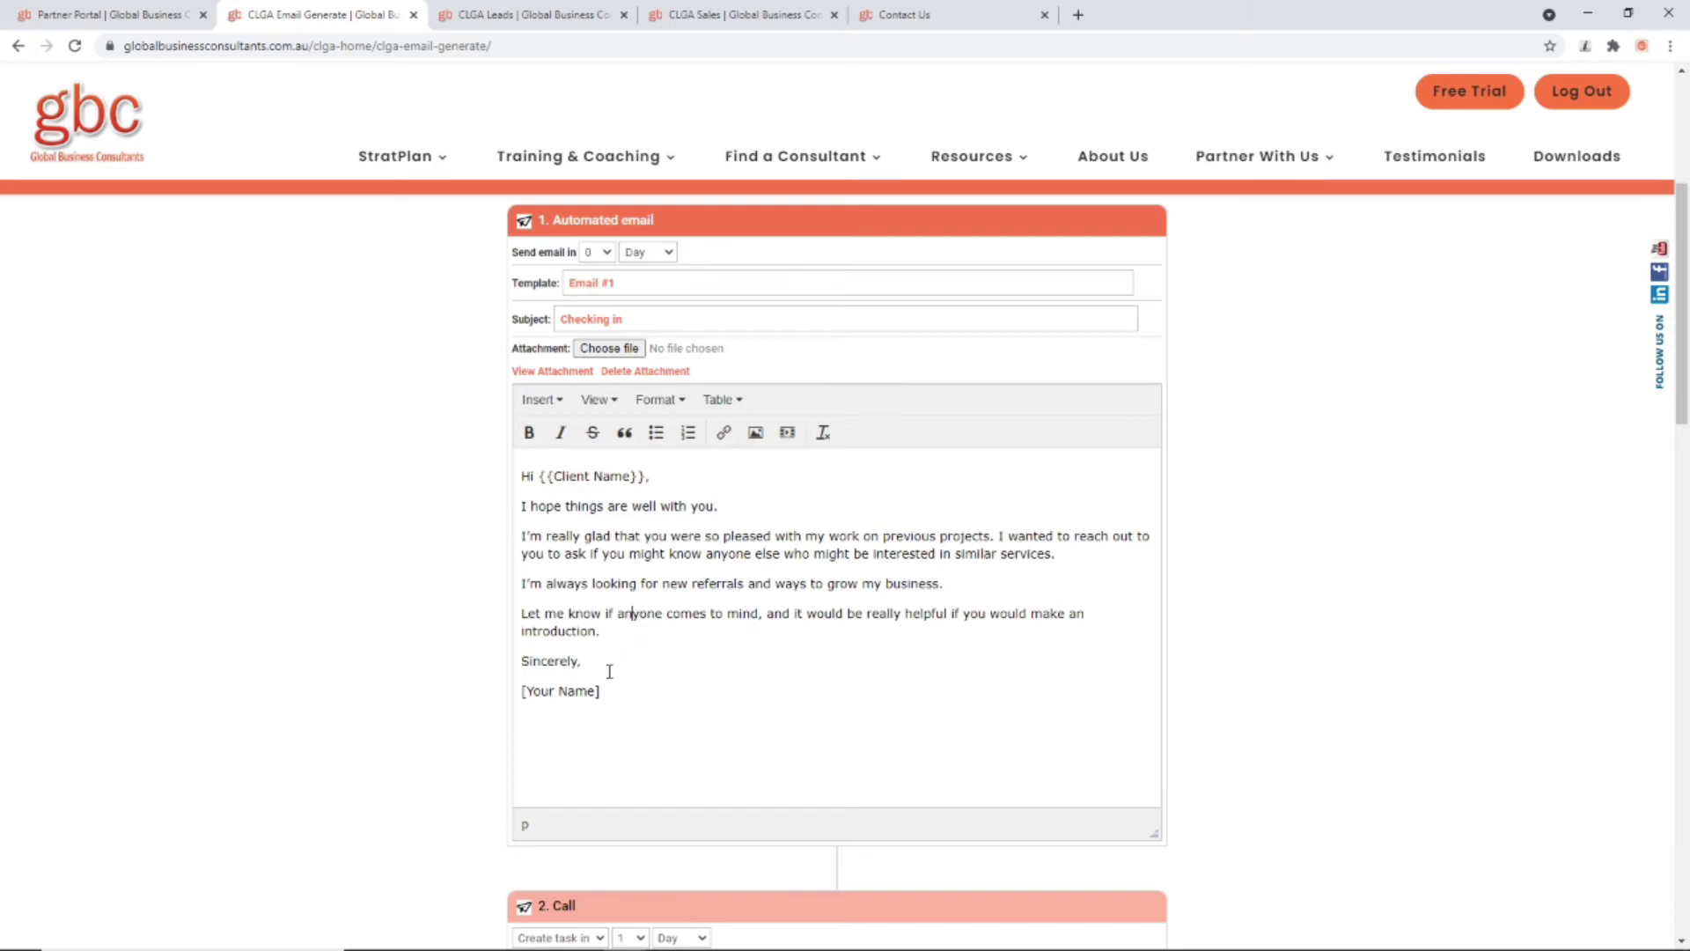
Step: Overwrite [Your Name] at the end of the first email with the sender's first name
{"action": "left_click_drag", "start_coordinate": [652, 476], "coordinate": [542, 474]}
{"action": "left_click", "coordinate": [644, 626]}
{"action": "scroll", "coordinate": [669, 603], "scroll_direction": "down", "scroll_amount": 2}
{"action": "left_click_drag", "start_coordinate": [616, 514], "coordinate": [525, 528]}
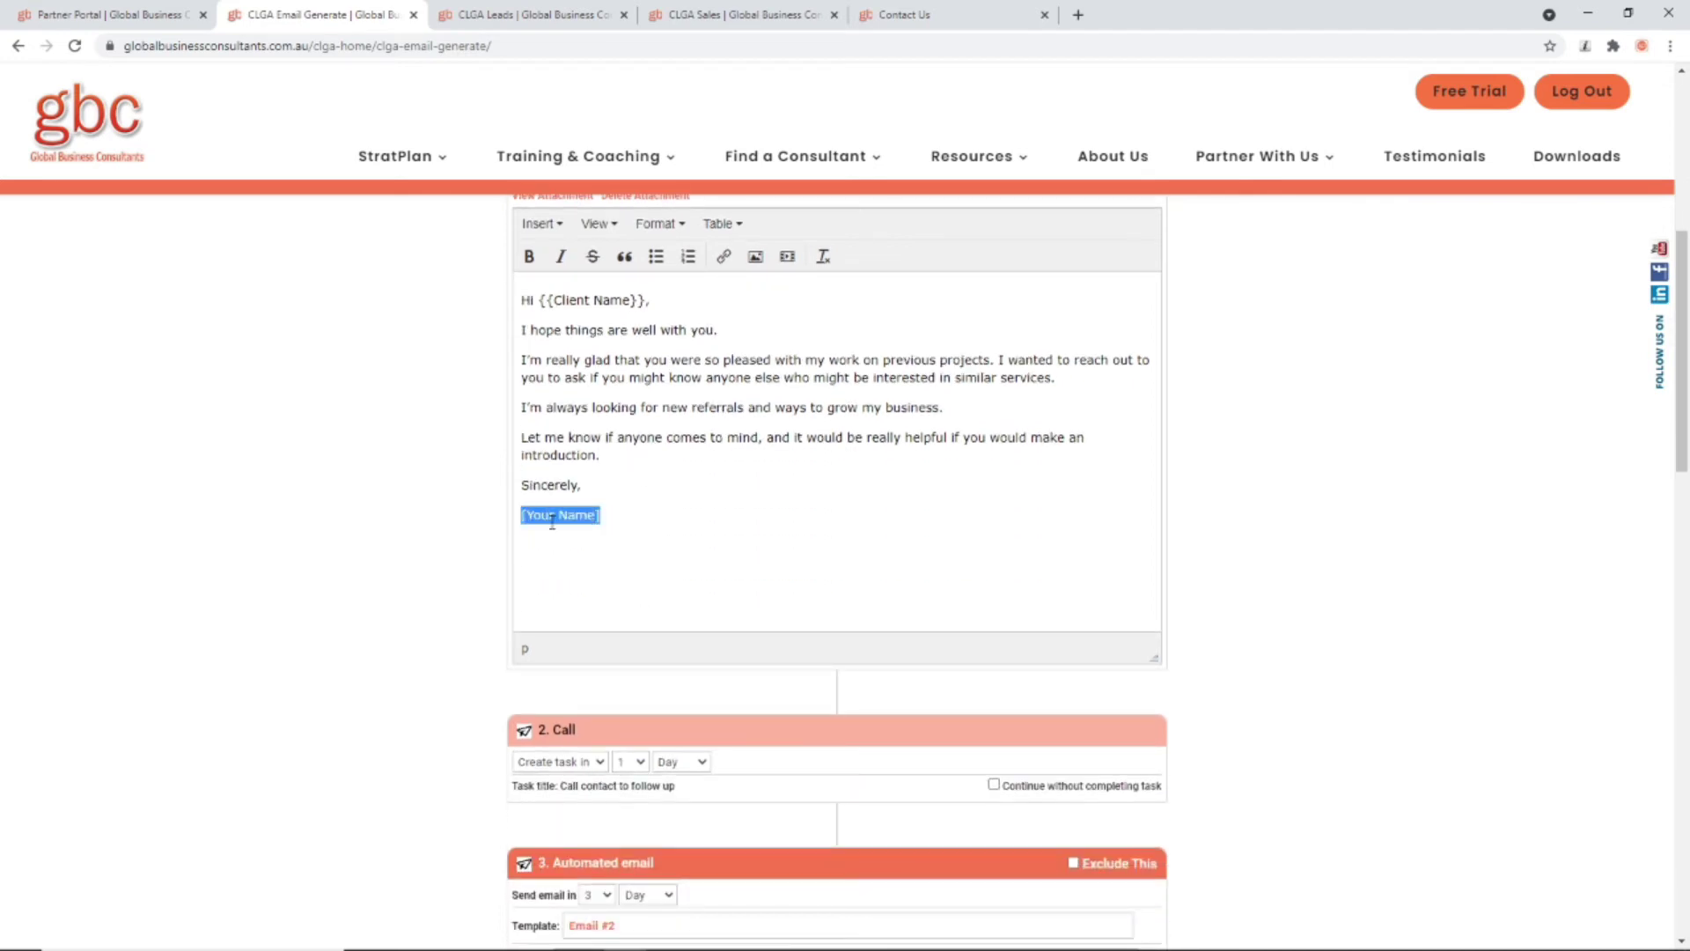
{"action": "type", "text": "s"}
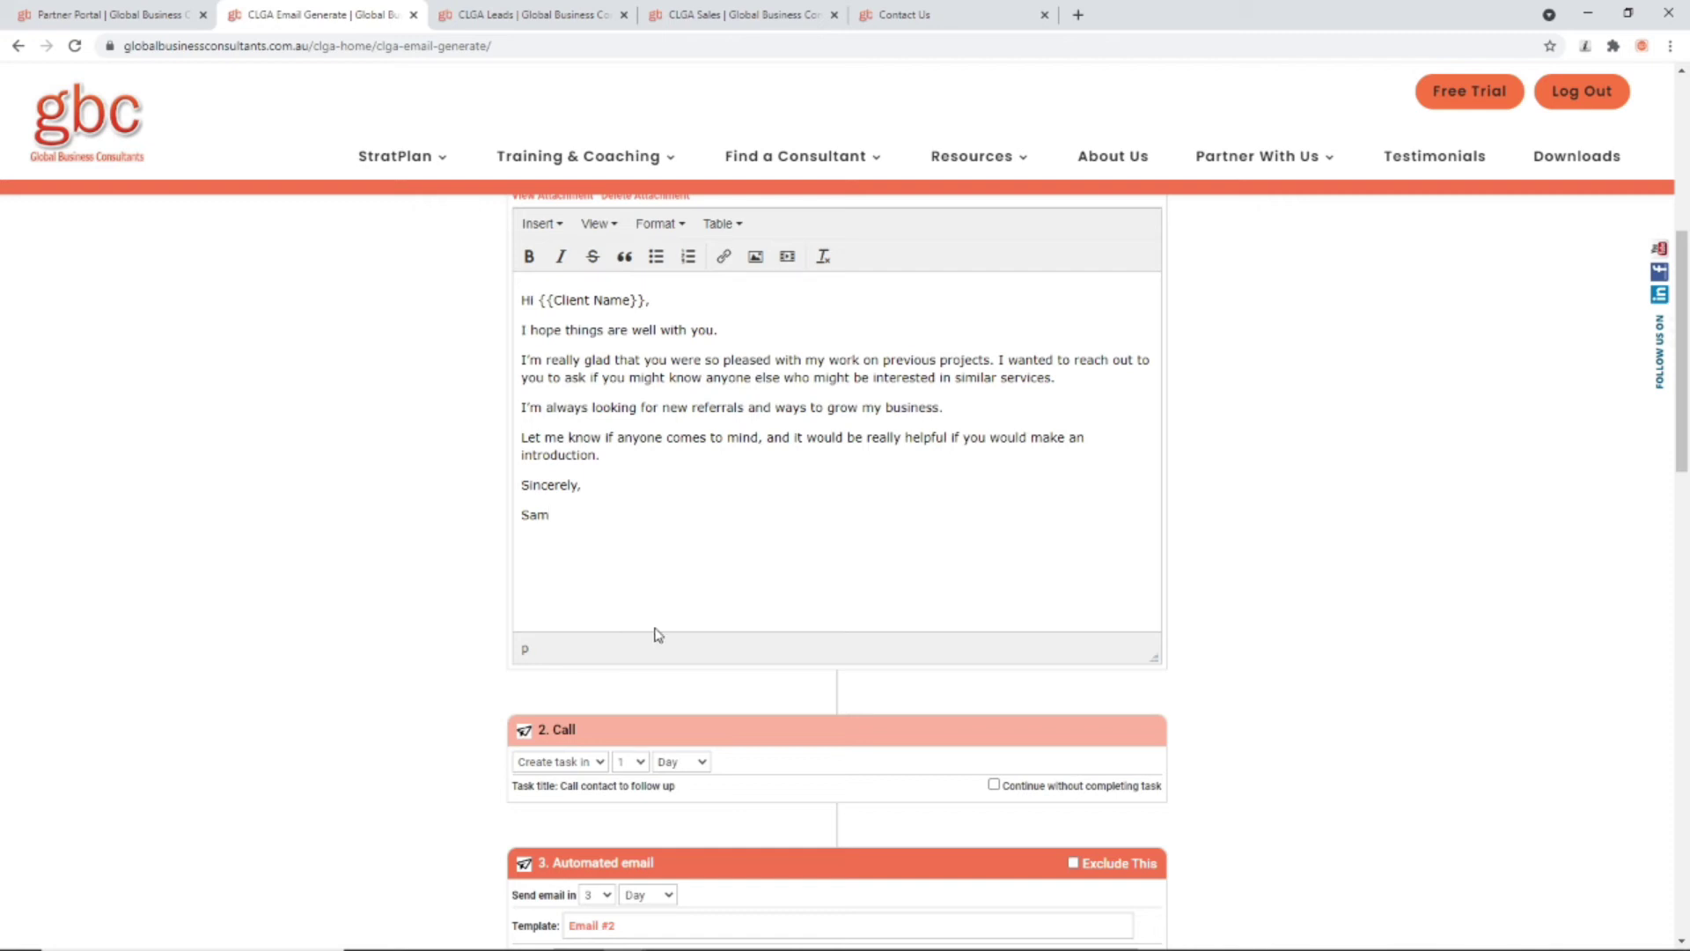
{"action": "scroll", "coordinate": [664, 627], "scroll_direction": "down", "scroll_amount": 2}
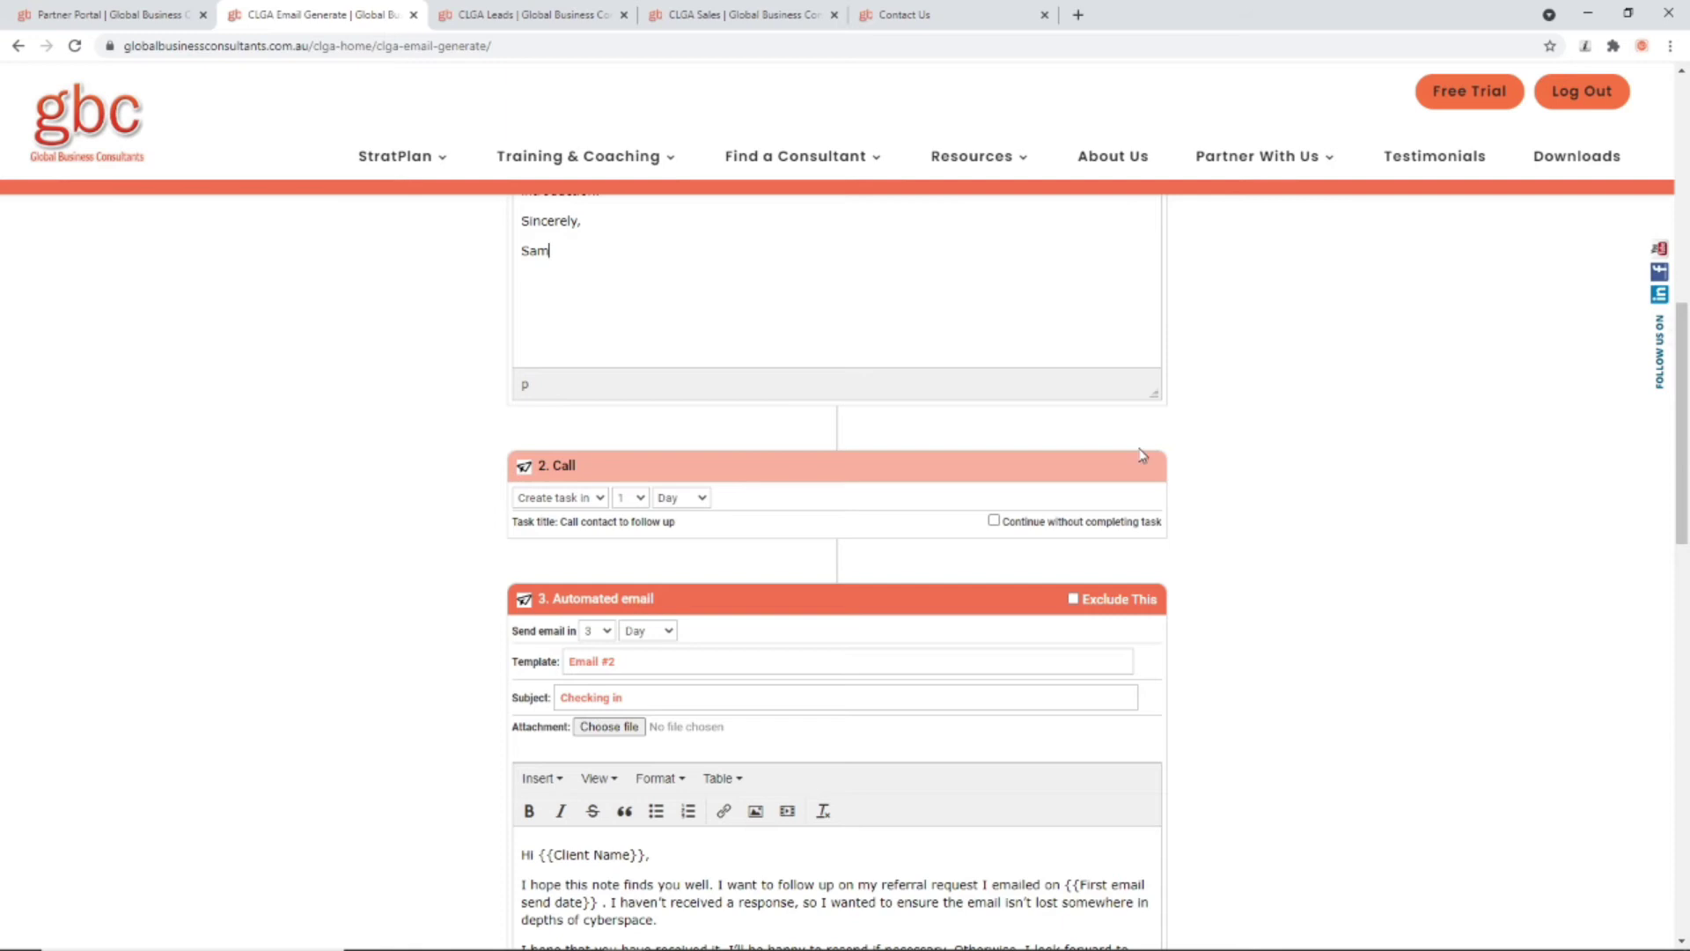
{"action": "scroll", "coordinate": [444, 555], "scroll_direction": "up", "scroll_amount": 15}
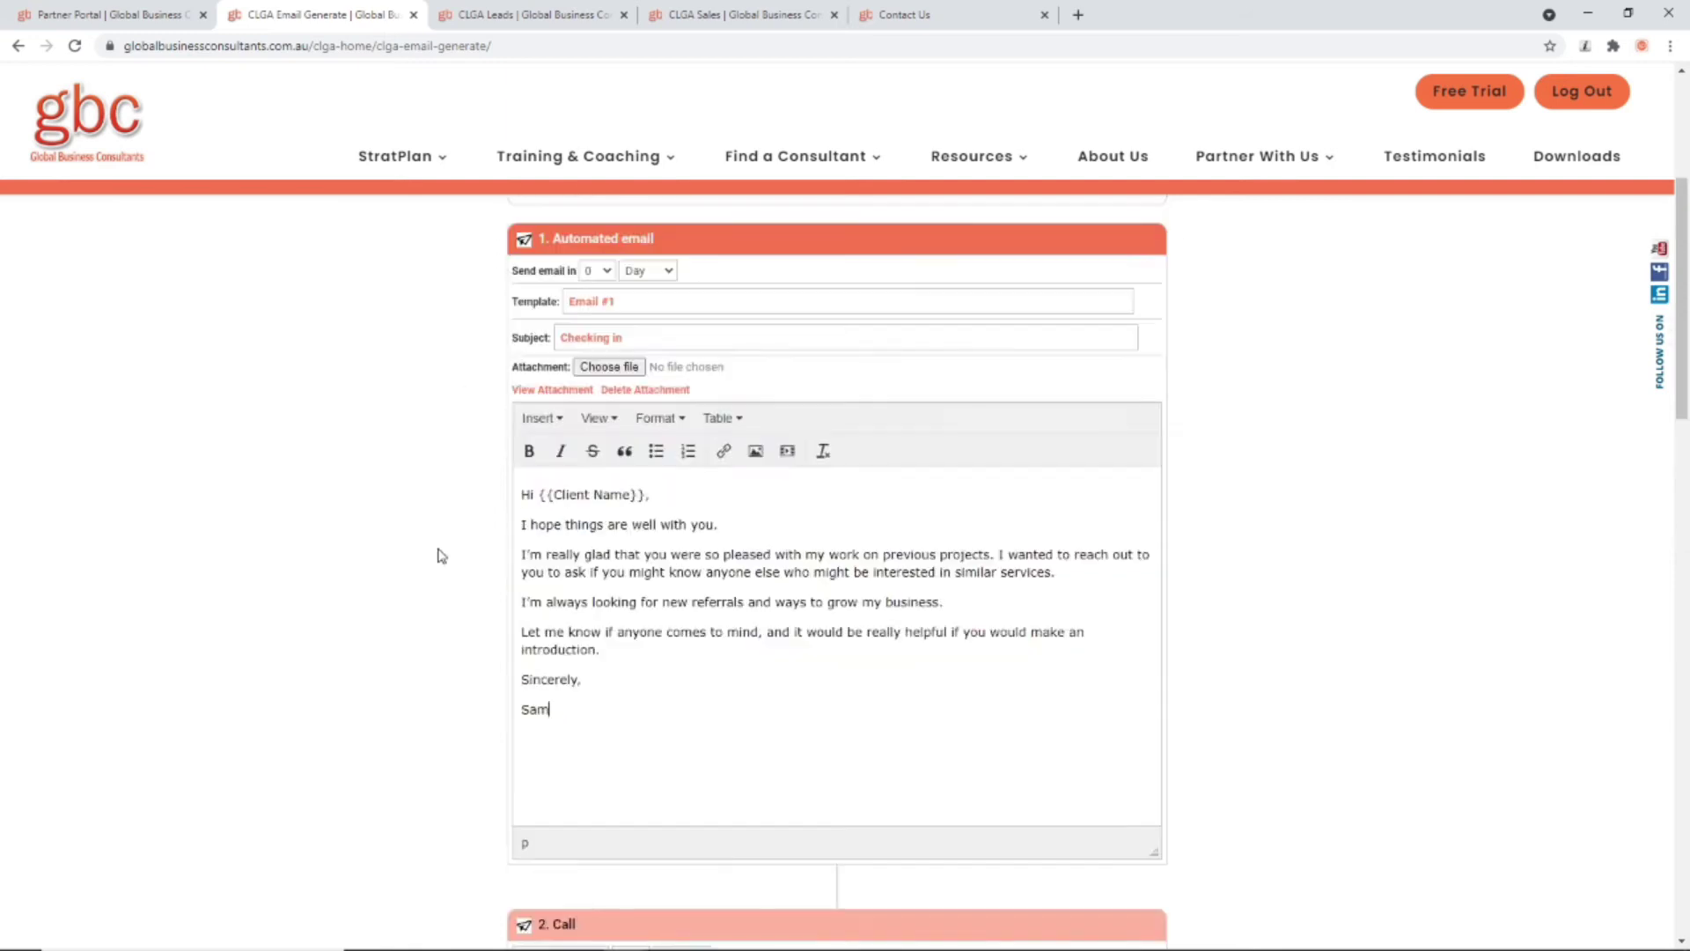
{"action": "scroll", "coordinate": [357, 607], "scroll_direction": "down", "scroll_amount": 7}
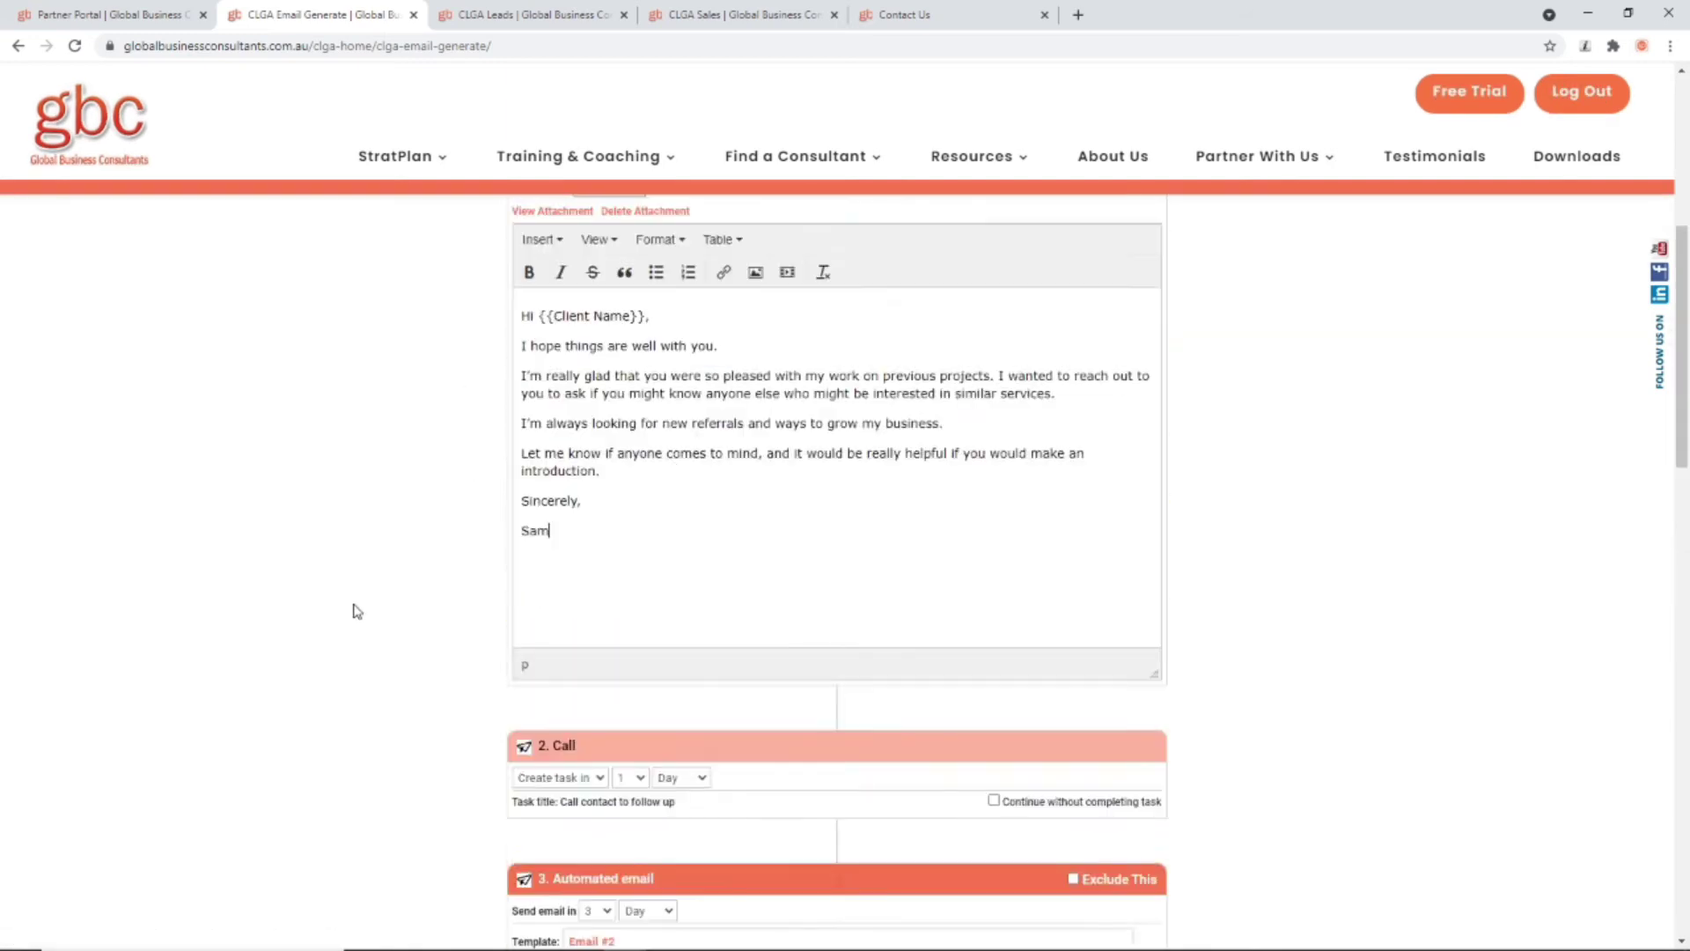
{"action": "left_click", "coordinate": [769, 474]}
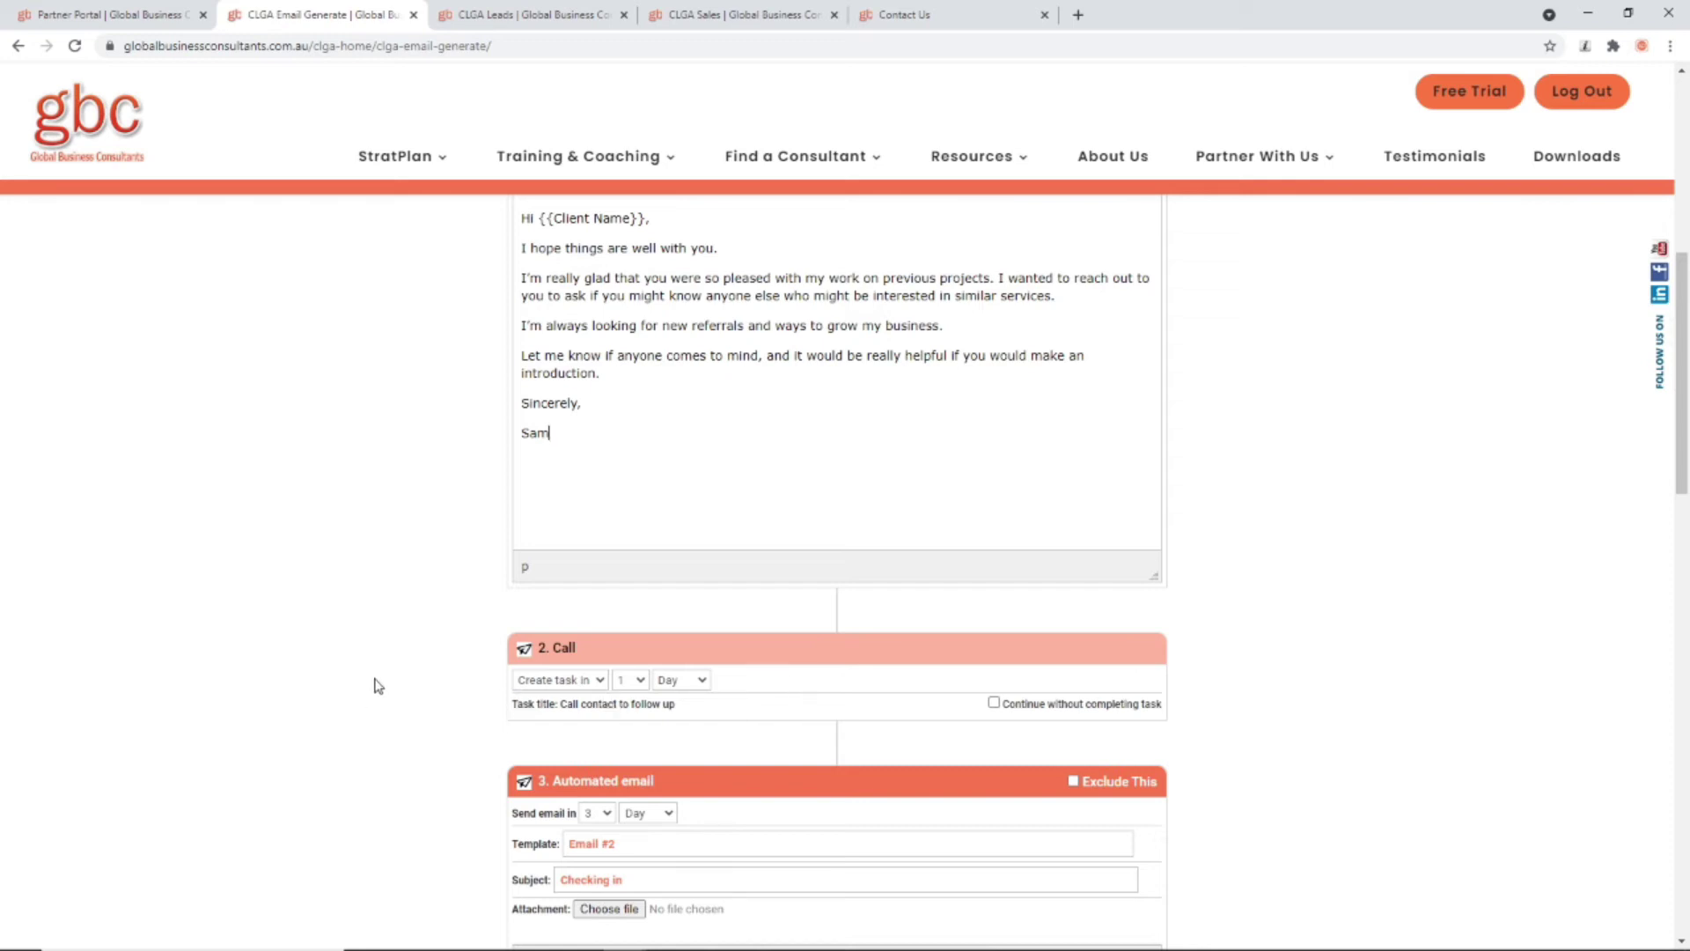
{"action": "scroll", "coordinate": [515, 660], "scroll_direction": "down", "scroll_amount": 5}
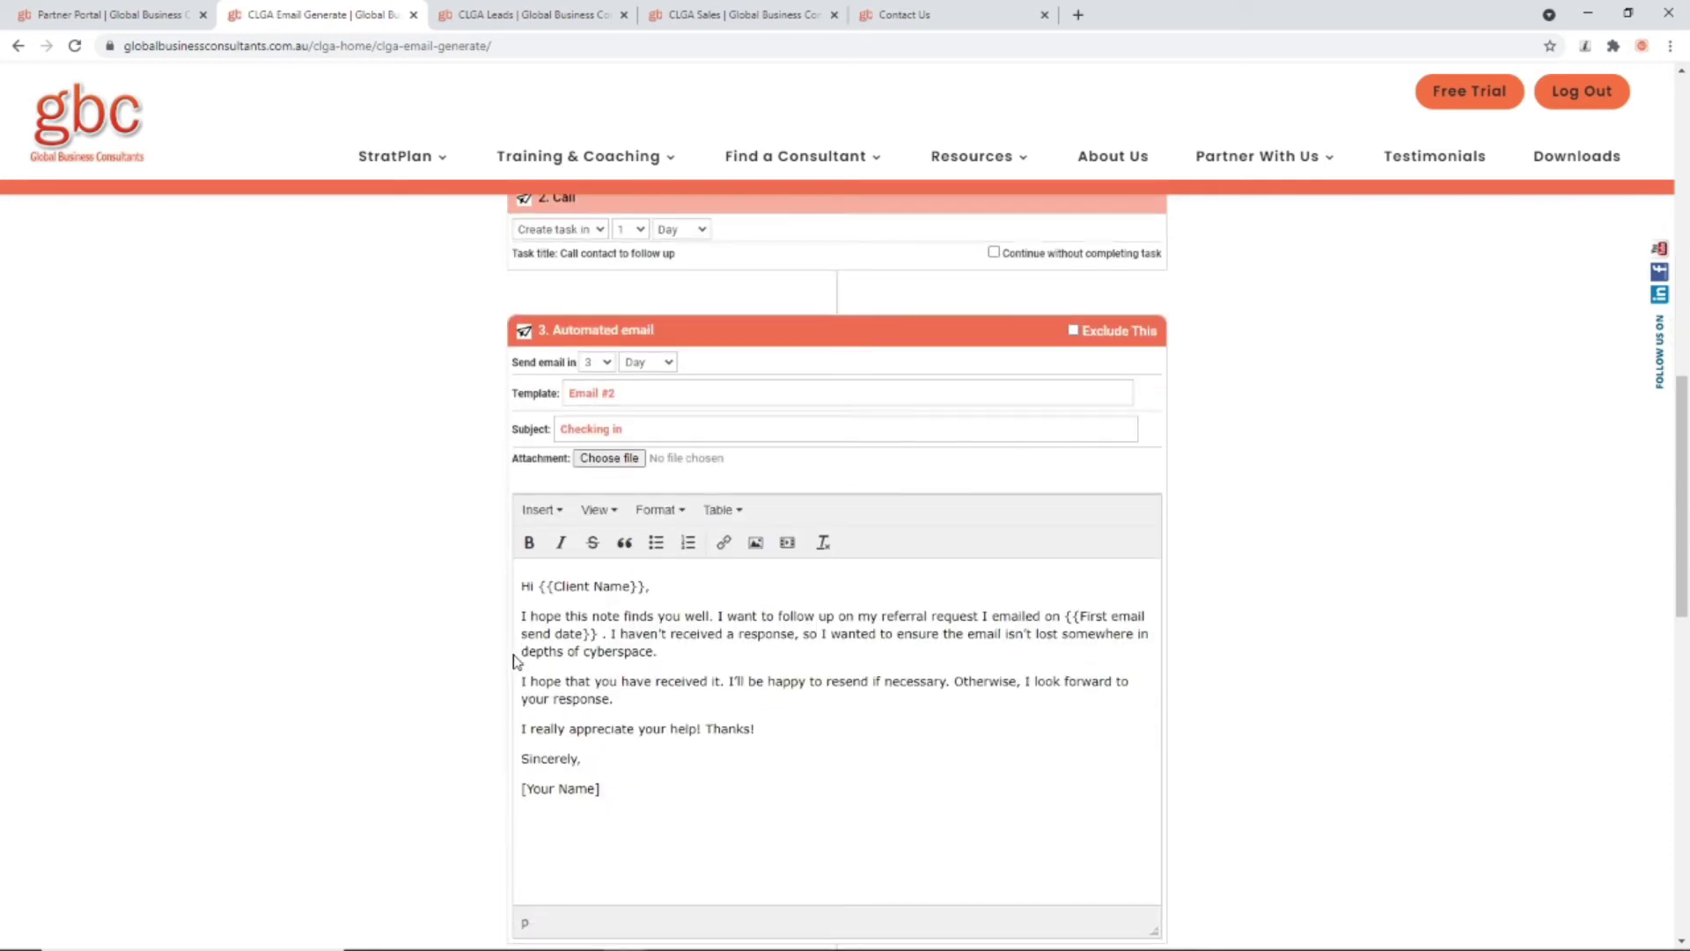
Step: Leave the third email included and add two new email steps at the campaign's end
{"action": "left_click", "coordinate": [1073, 332]}
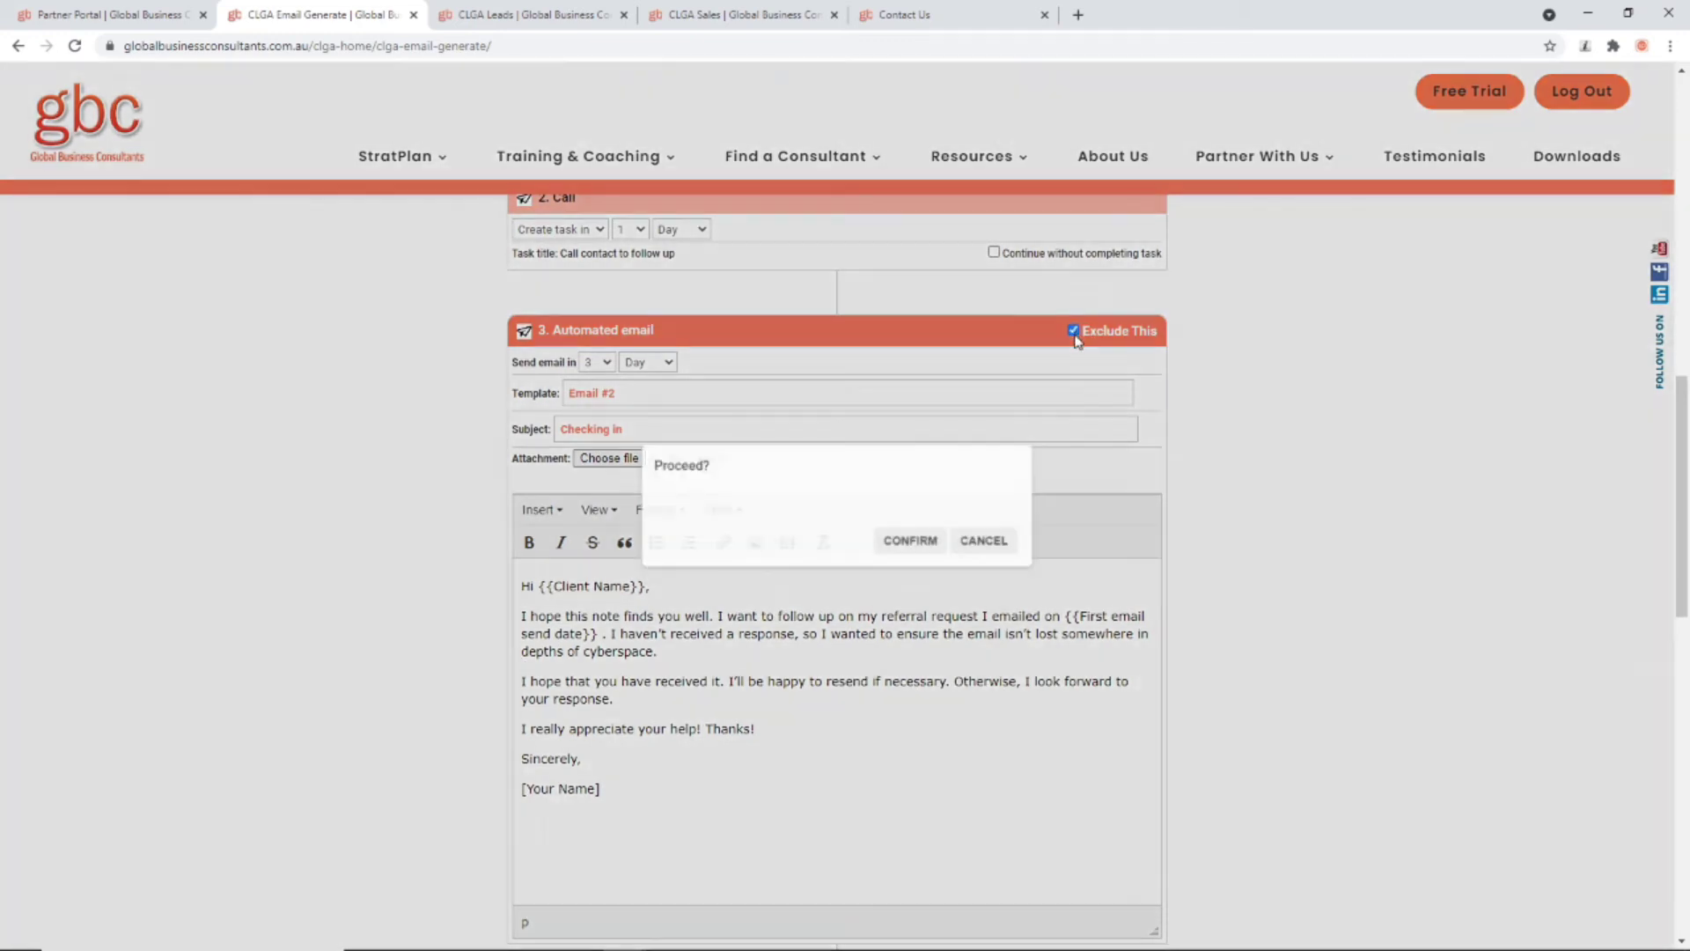
{"action": "left_click", "coordinate": [994, 543]}
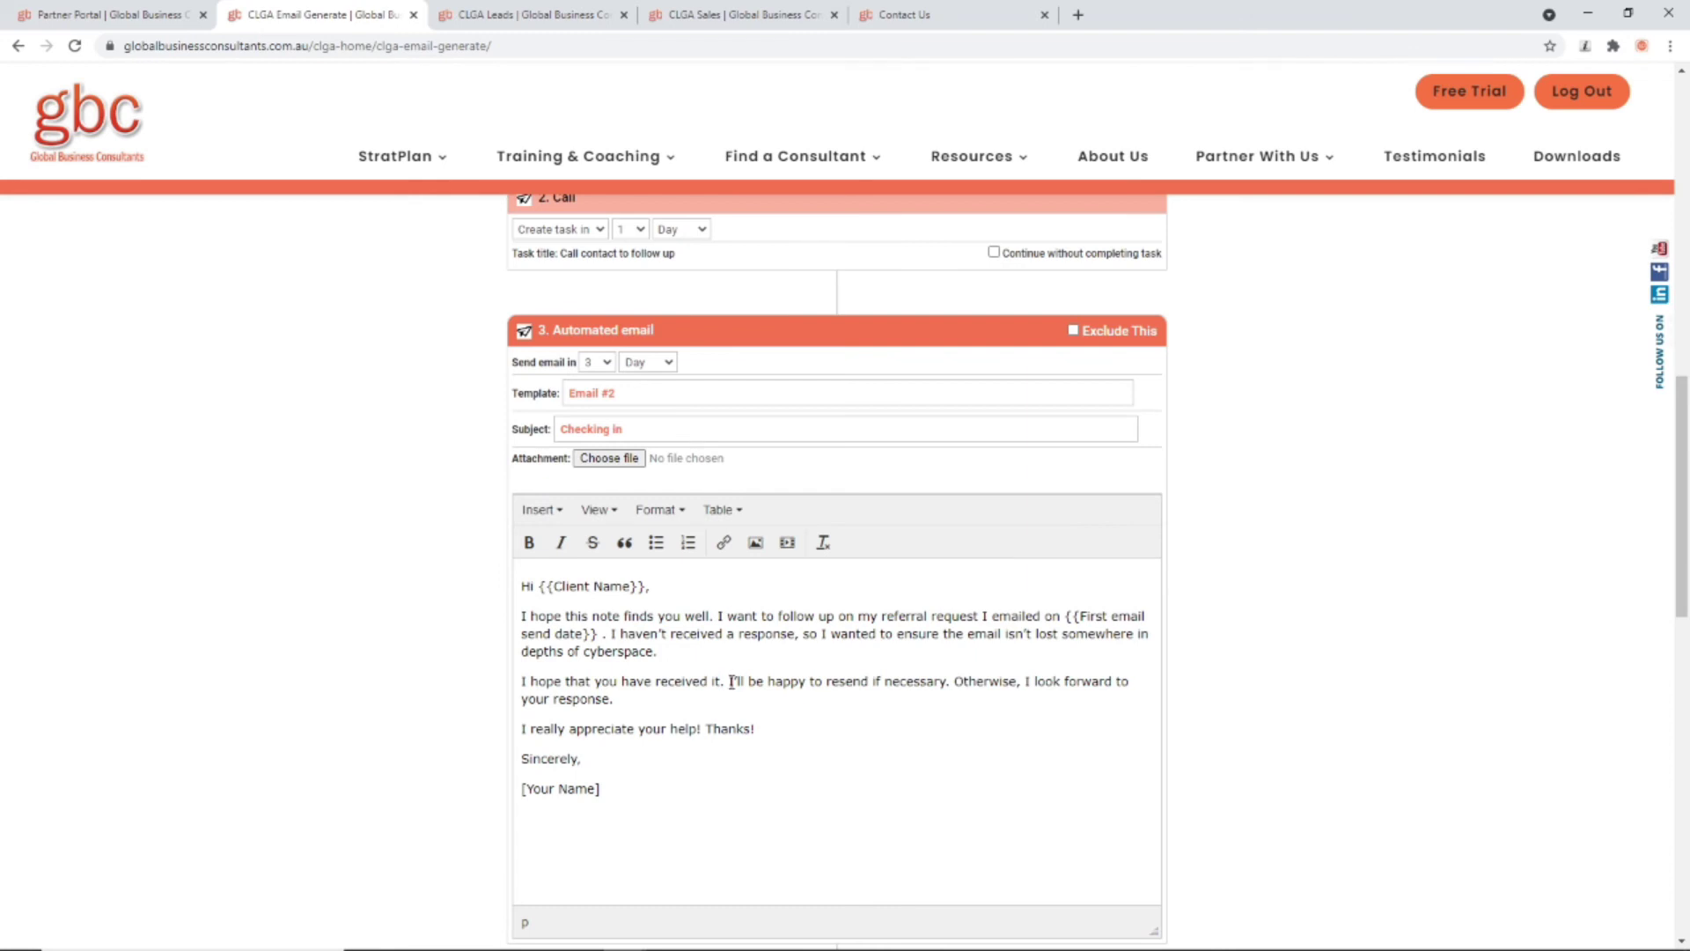
{"action": "scroll", "coordinate": [732, 682], "scroll_direction": "down", "scroll_amount": 15}
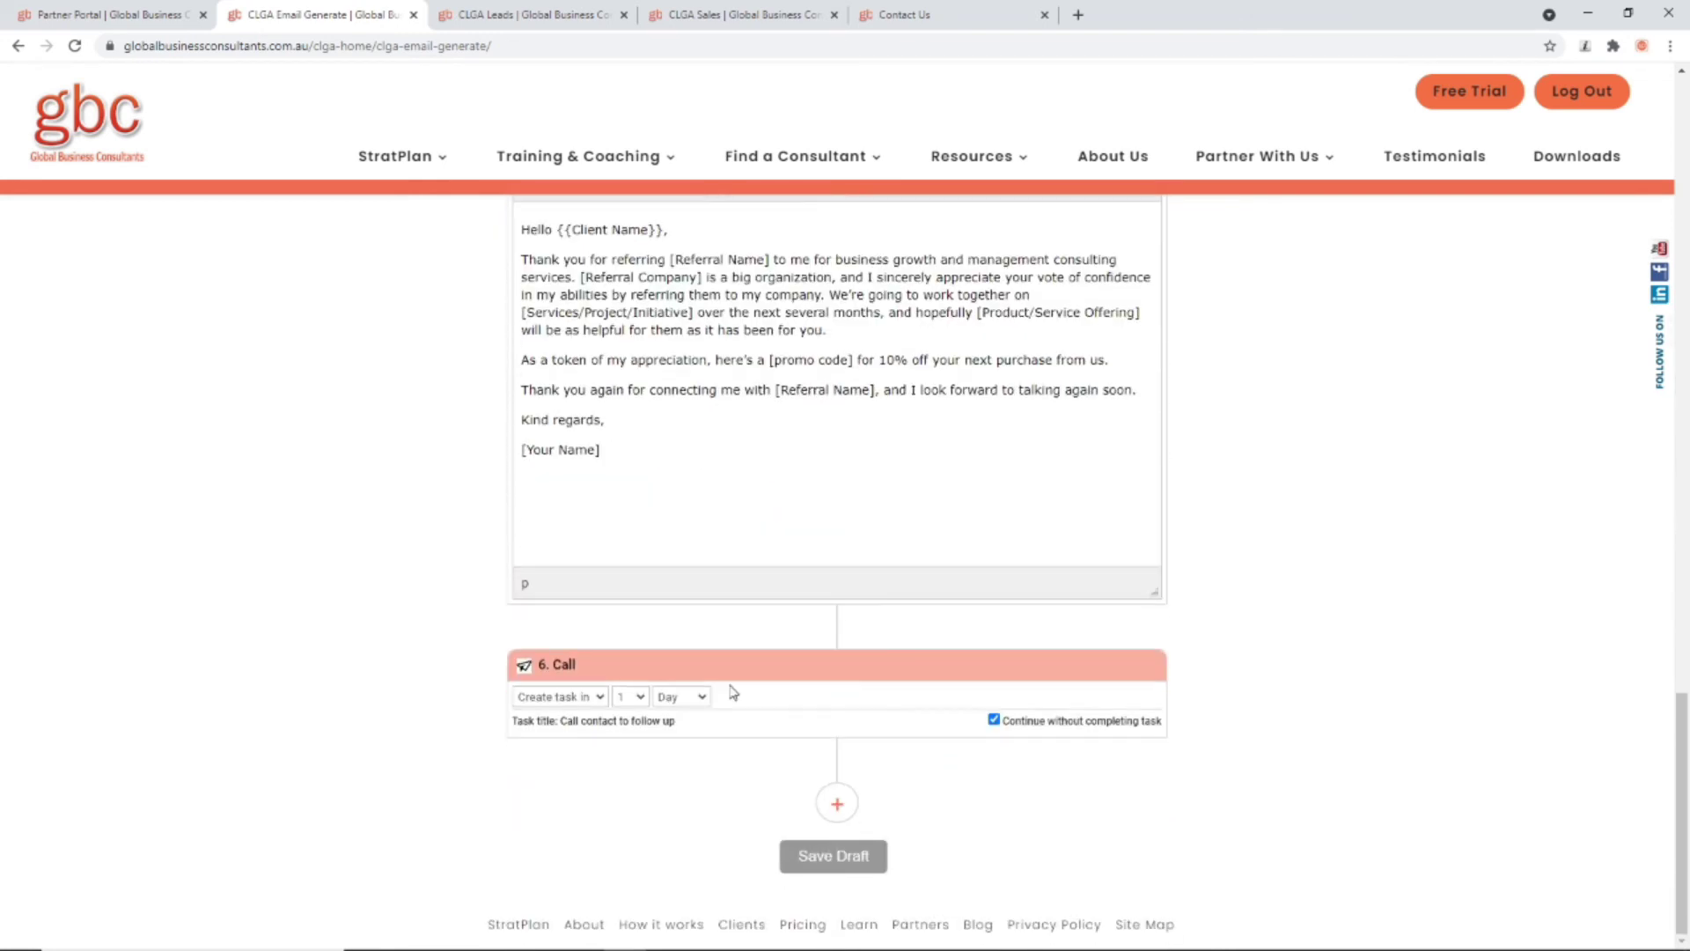
{"action": "left_click", "coordinate": [837, 803]}
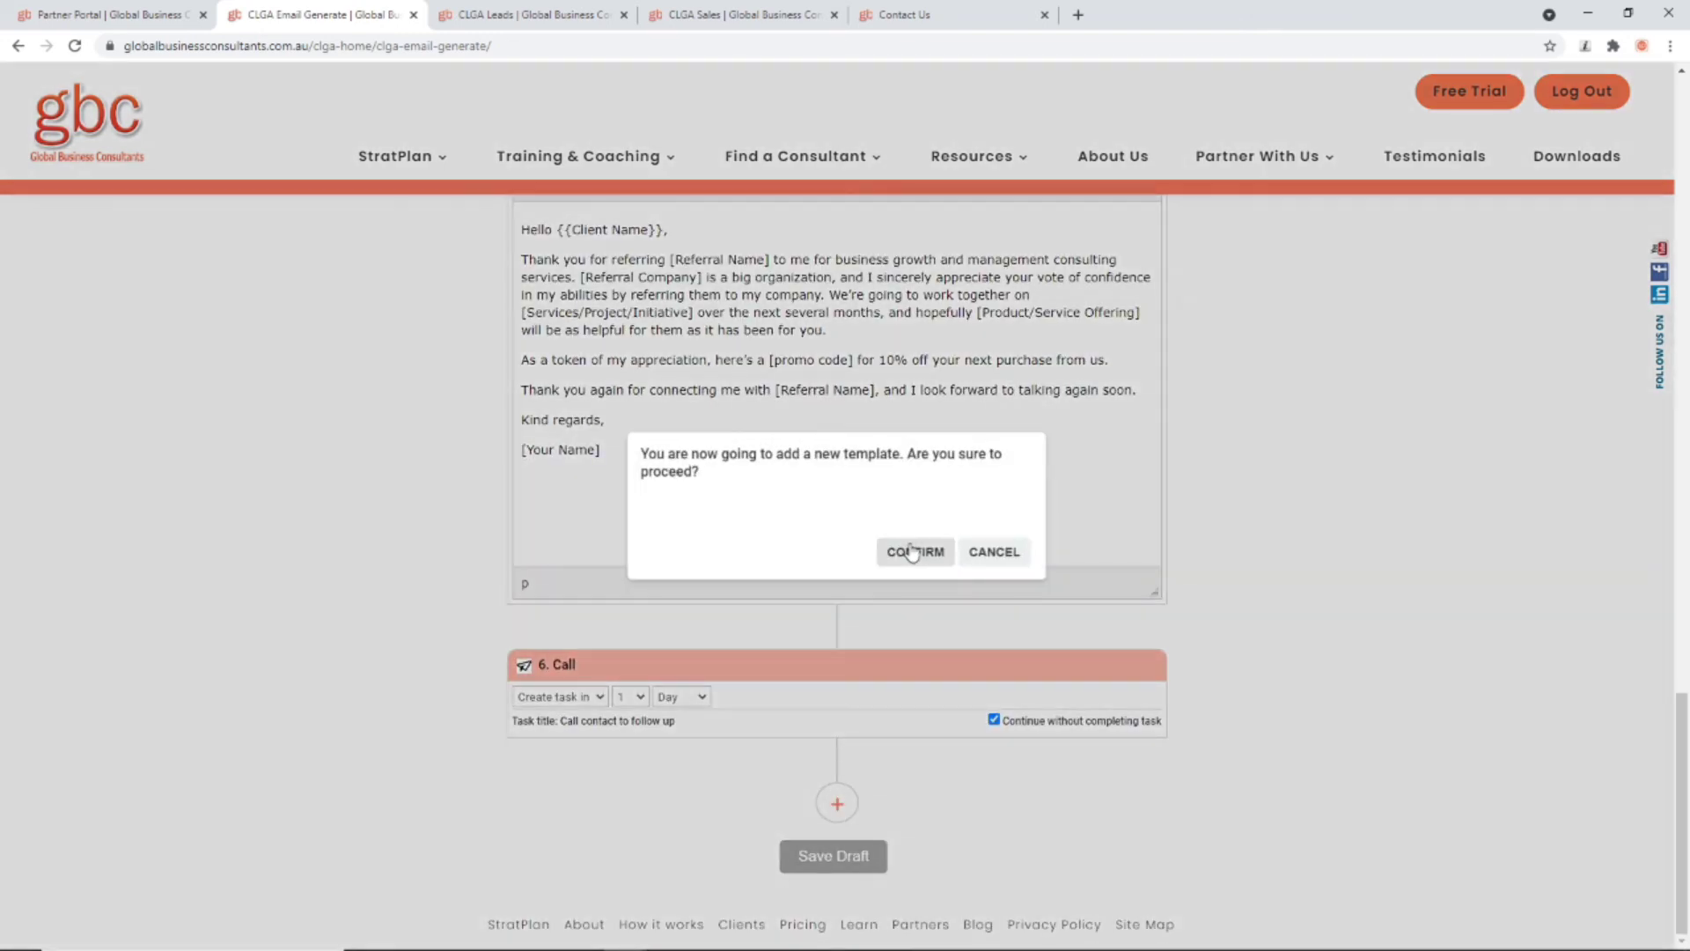
{"action": "left_click", "coordinate": [913, 552]}
{"action": "scroll", "coordinate": [845, 622], "scroll_direction": "down", "scroll_amount": 6}
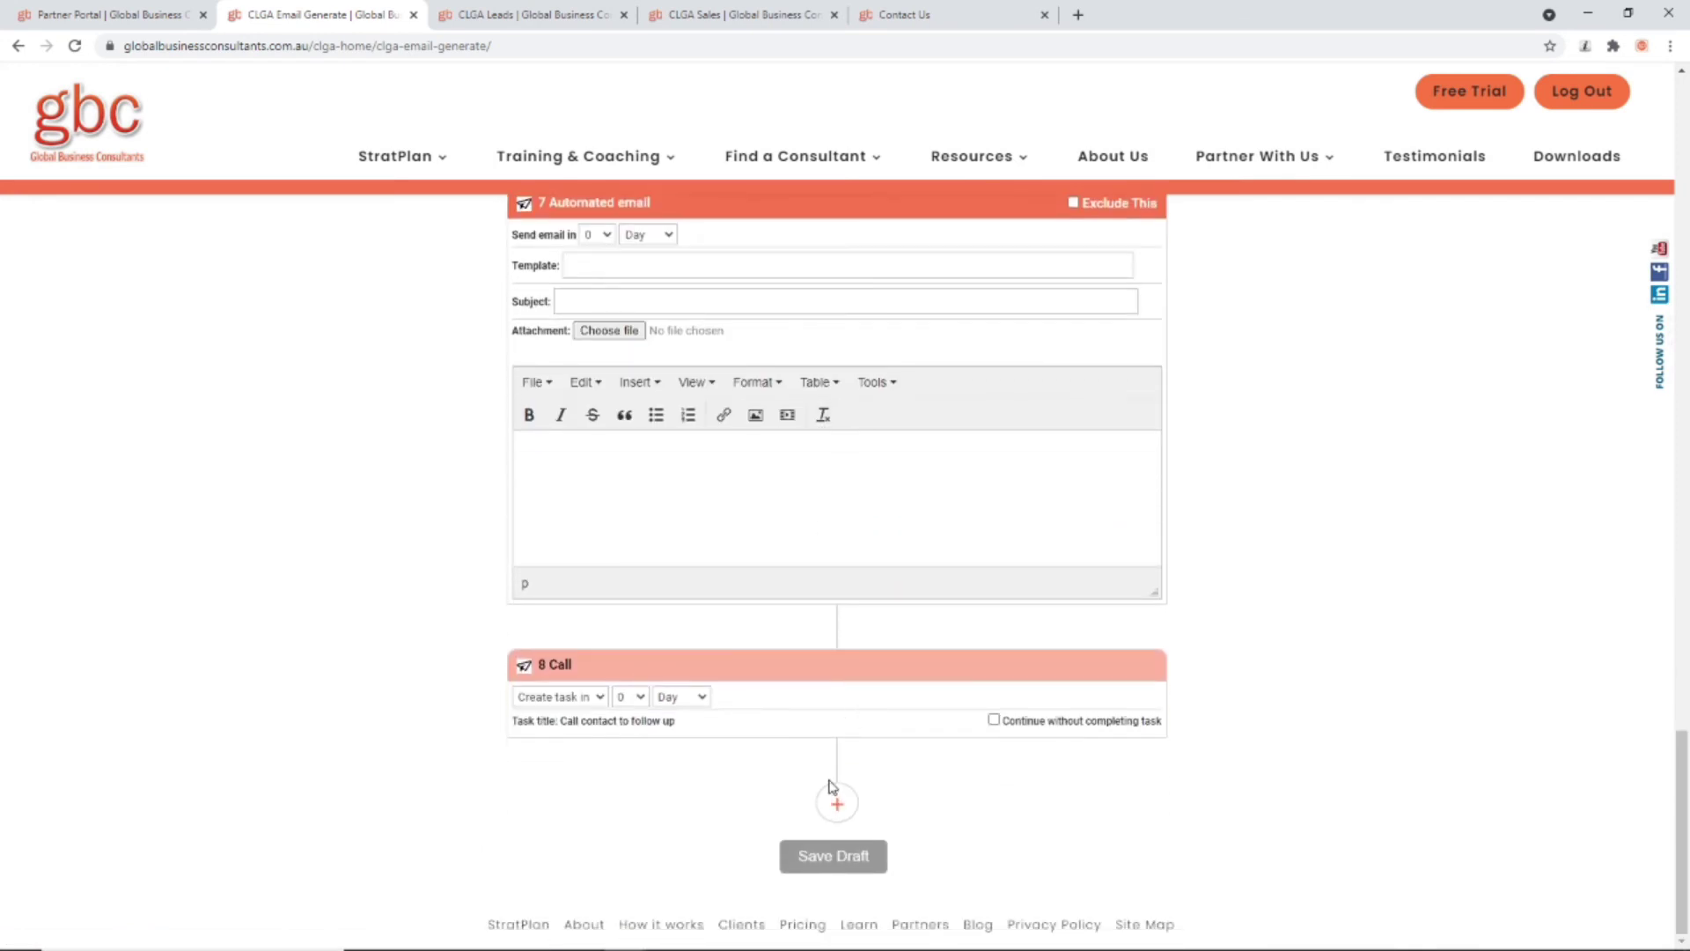
{"action": "left_click", "coordinate": [836, 801]}
{"action": "left_click", "coordinate": [913, 552]}
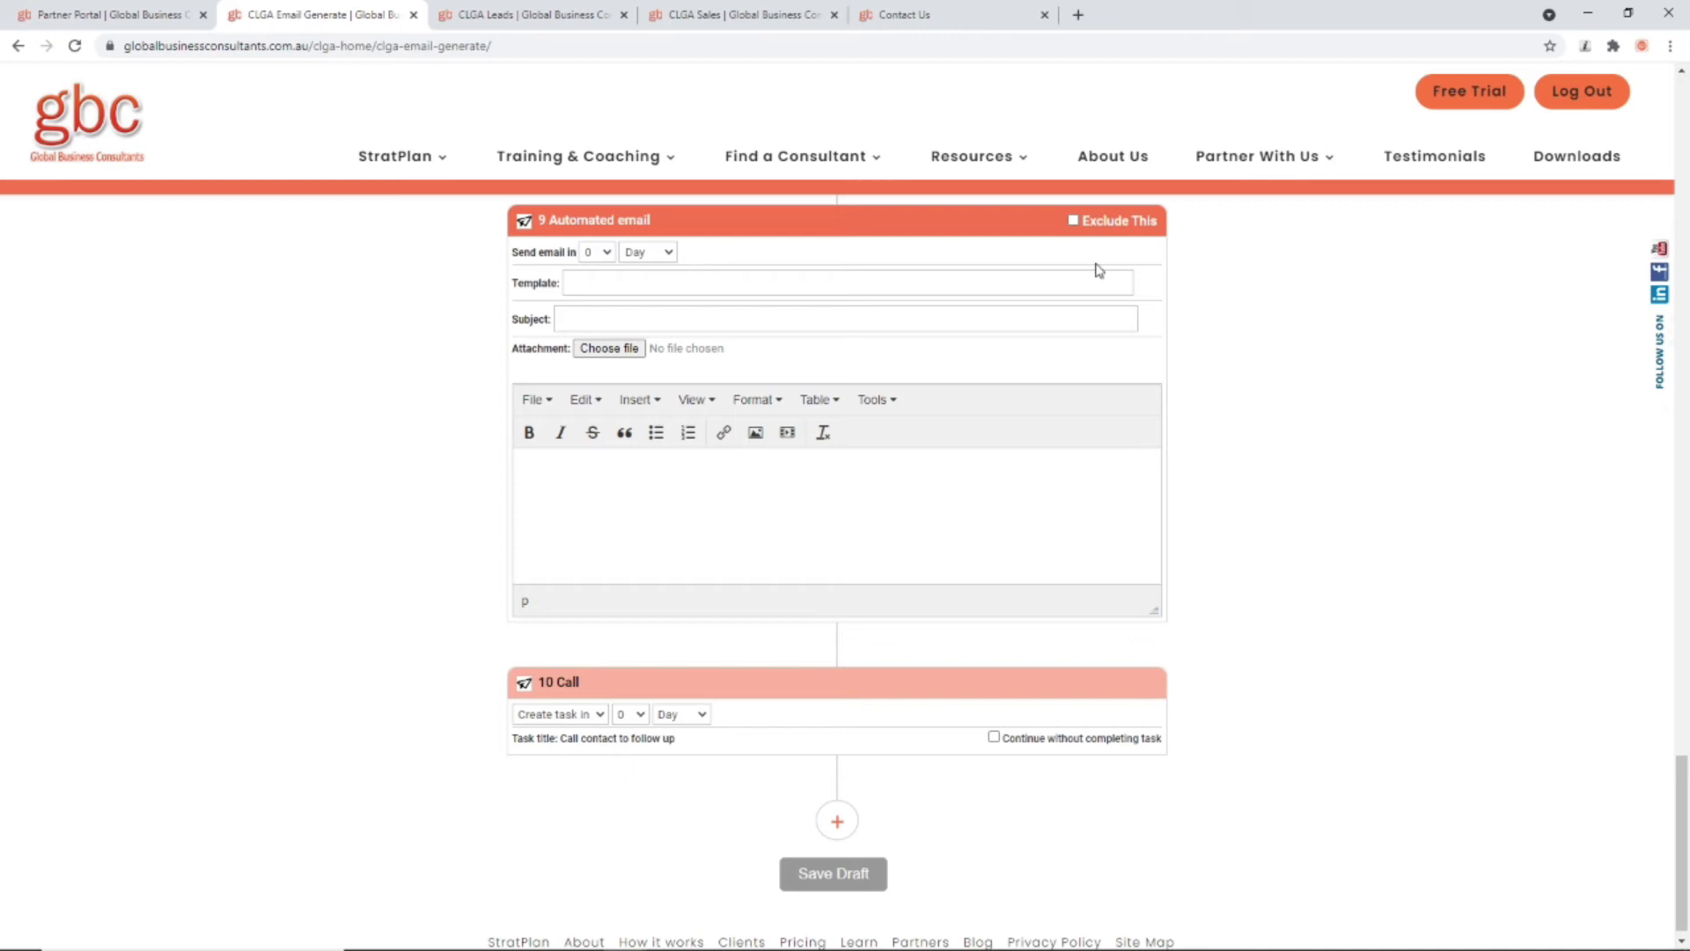
Step: Exclude emails 7 and 9 and let calls 8 and 10 continue without completing the task
{"action": "left_click", "coordinate": [1073, 220]}
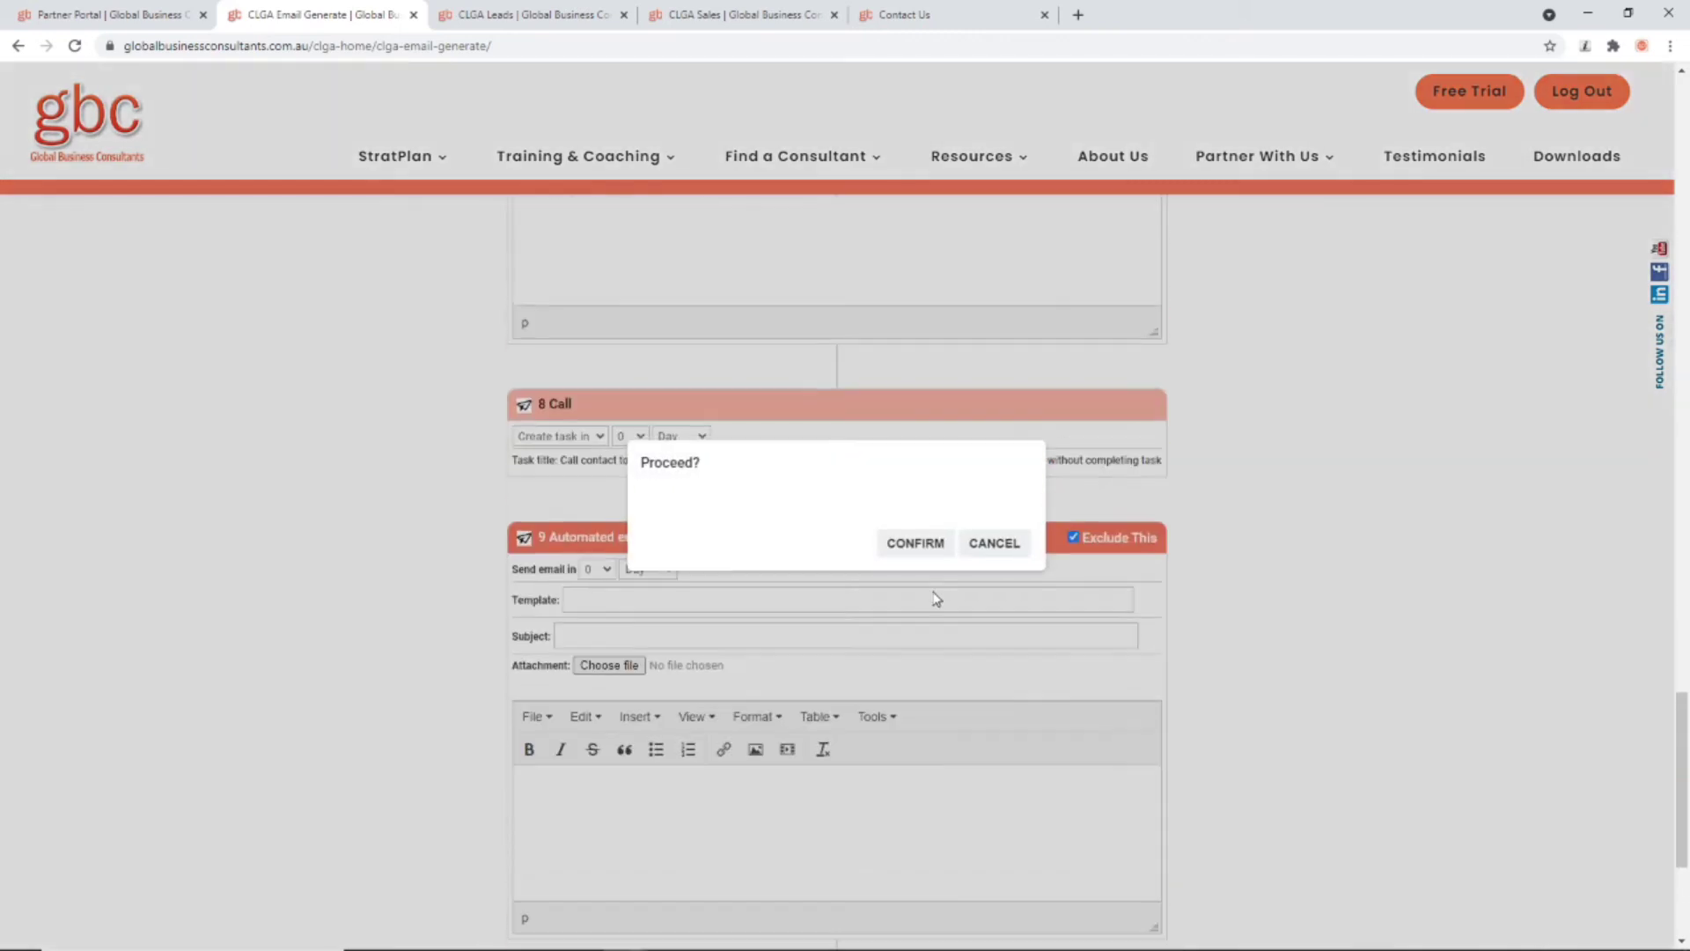
{"action": "left_click", "coordinate": [935, 545]}
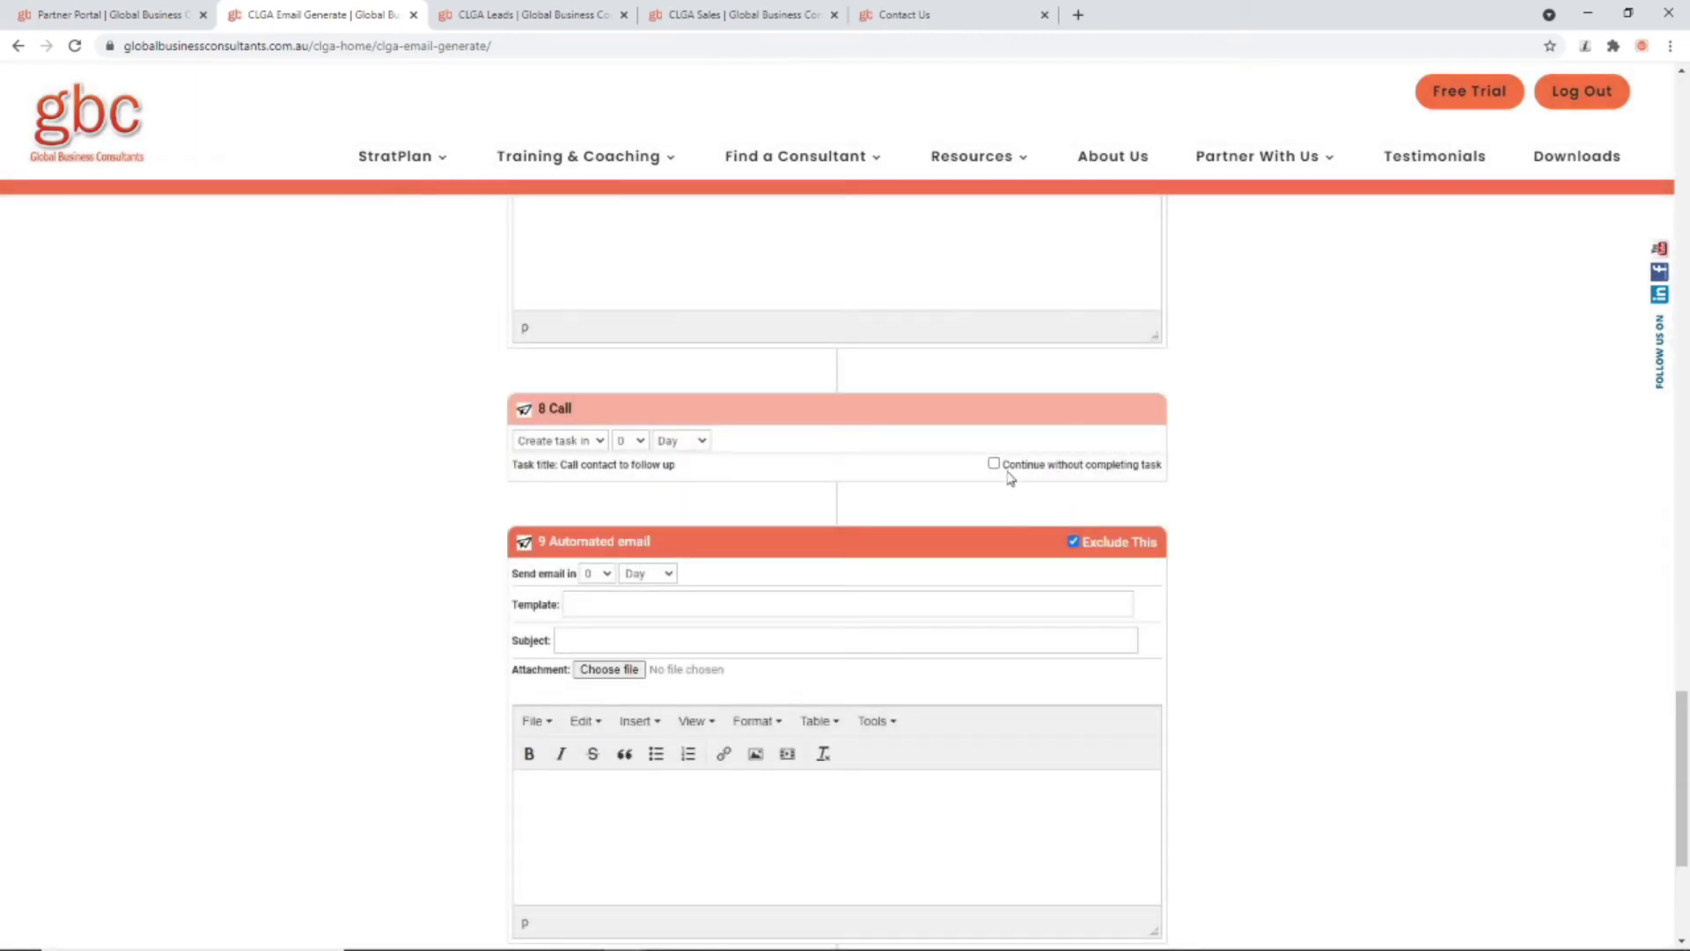
{"action": "left_click", "coordinate": [994, 464]}
{"action": "left_click", "coordinate": [993, 717]}
{"action": "scroll", "coordinate": [1017, 713], "scroll_direction": "up", "scroll_amount": 10}
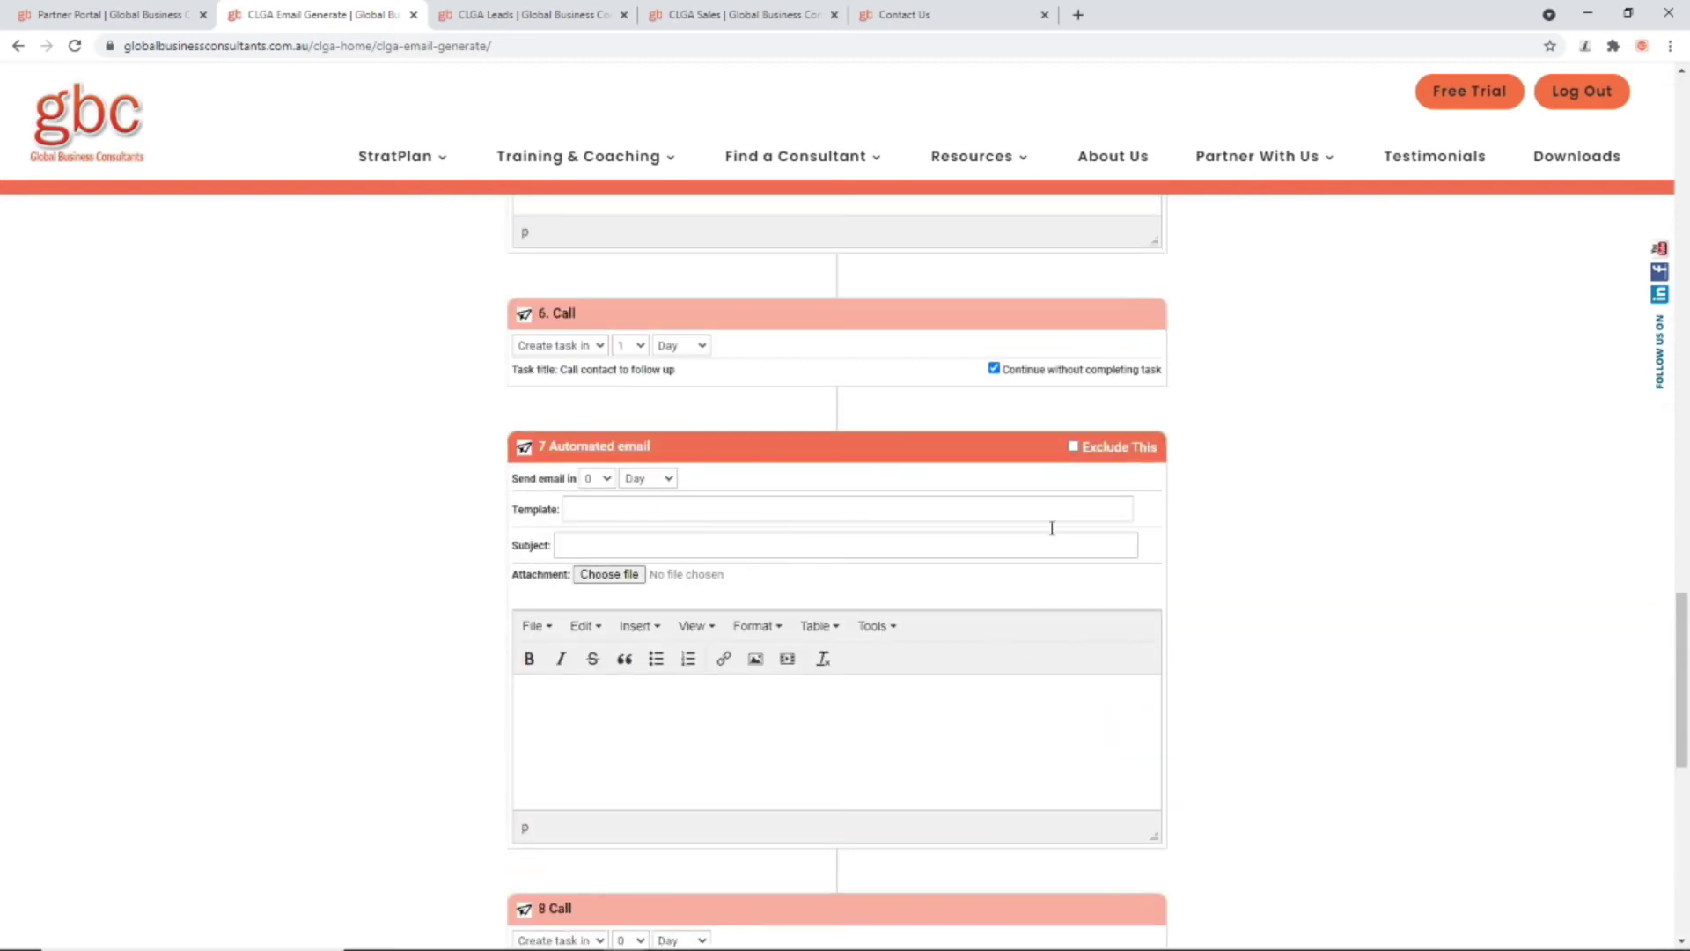
{"action": "left_click", "coordinate": [1072, 448]}
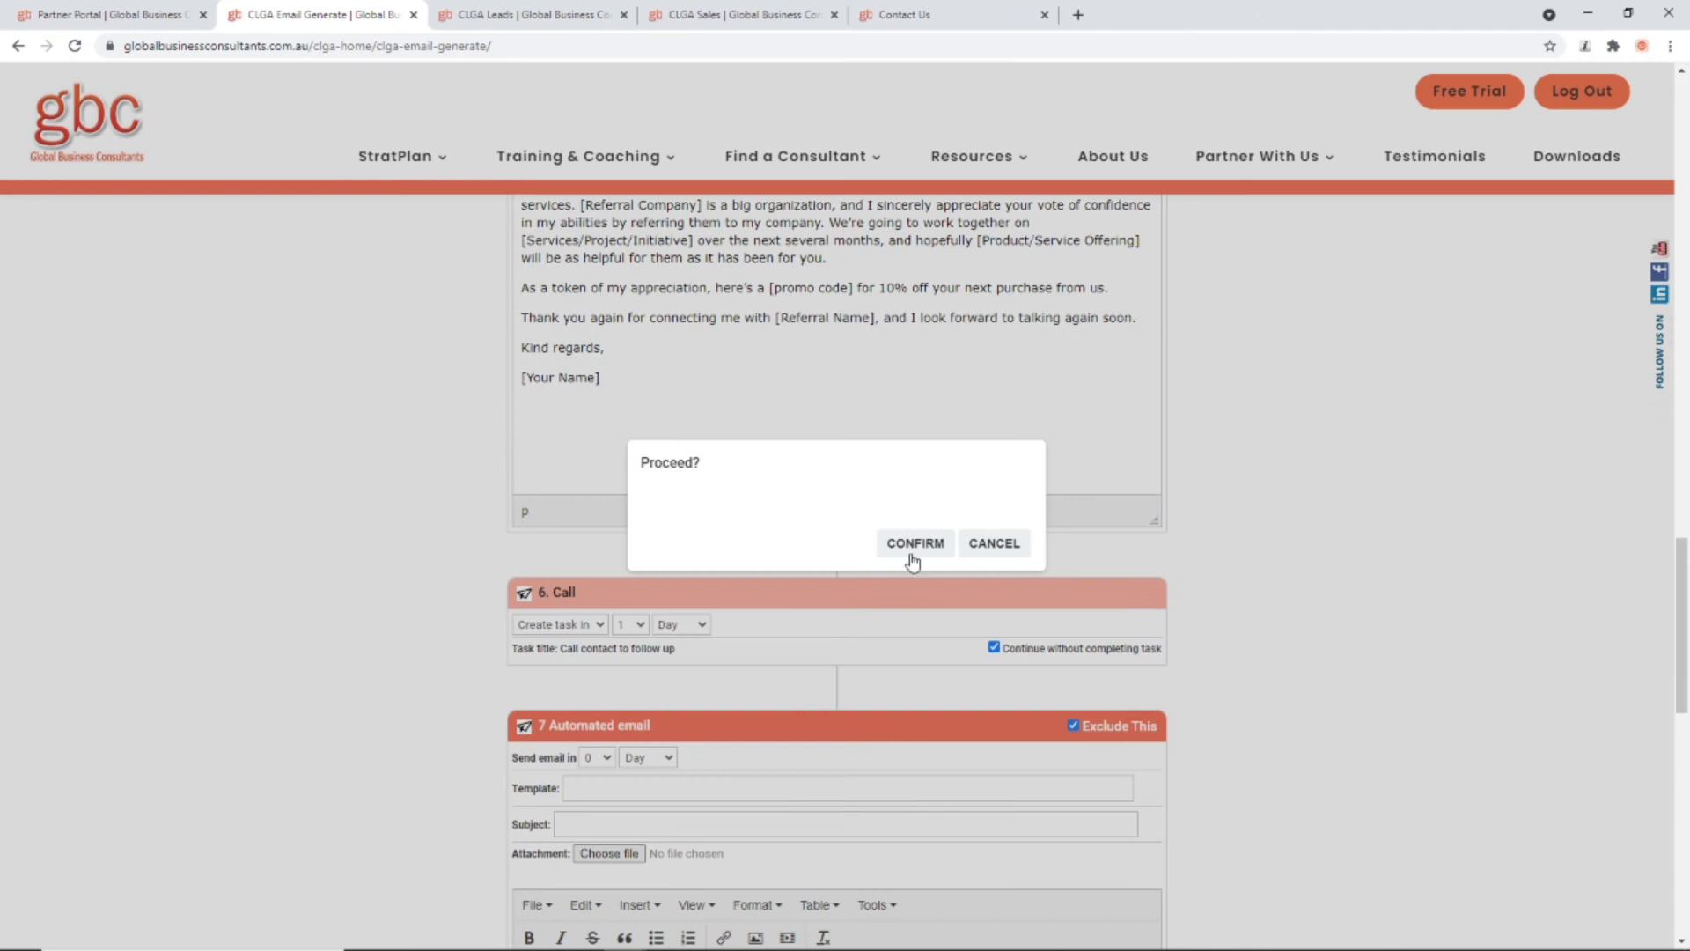
{"action": "left_click", "coordinate": [913, 545]}
{"action": "scroll", "coordinate": [984, 818], "scroll_direction": "up", "scroll_amount": 3}
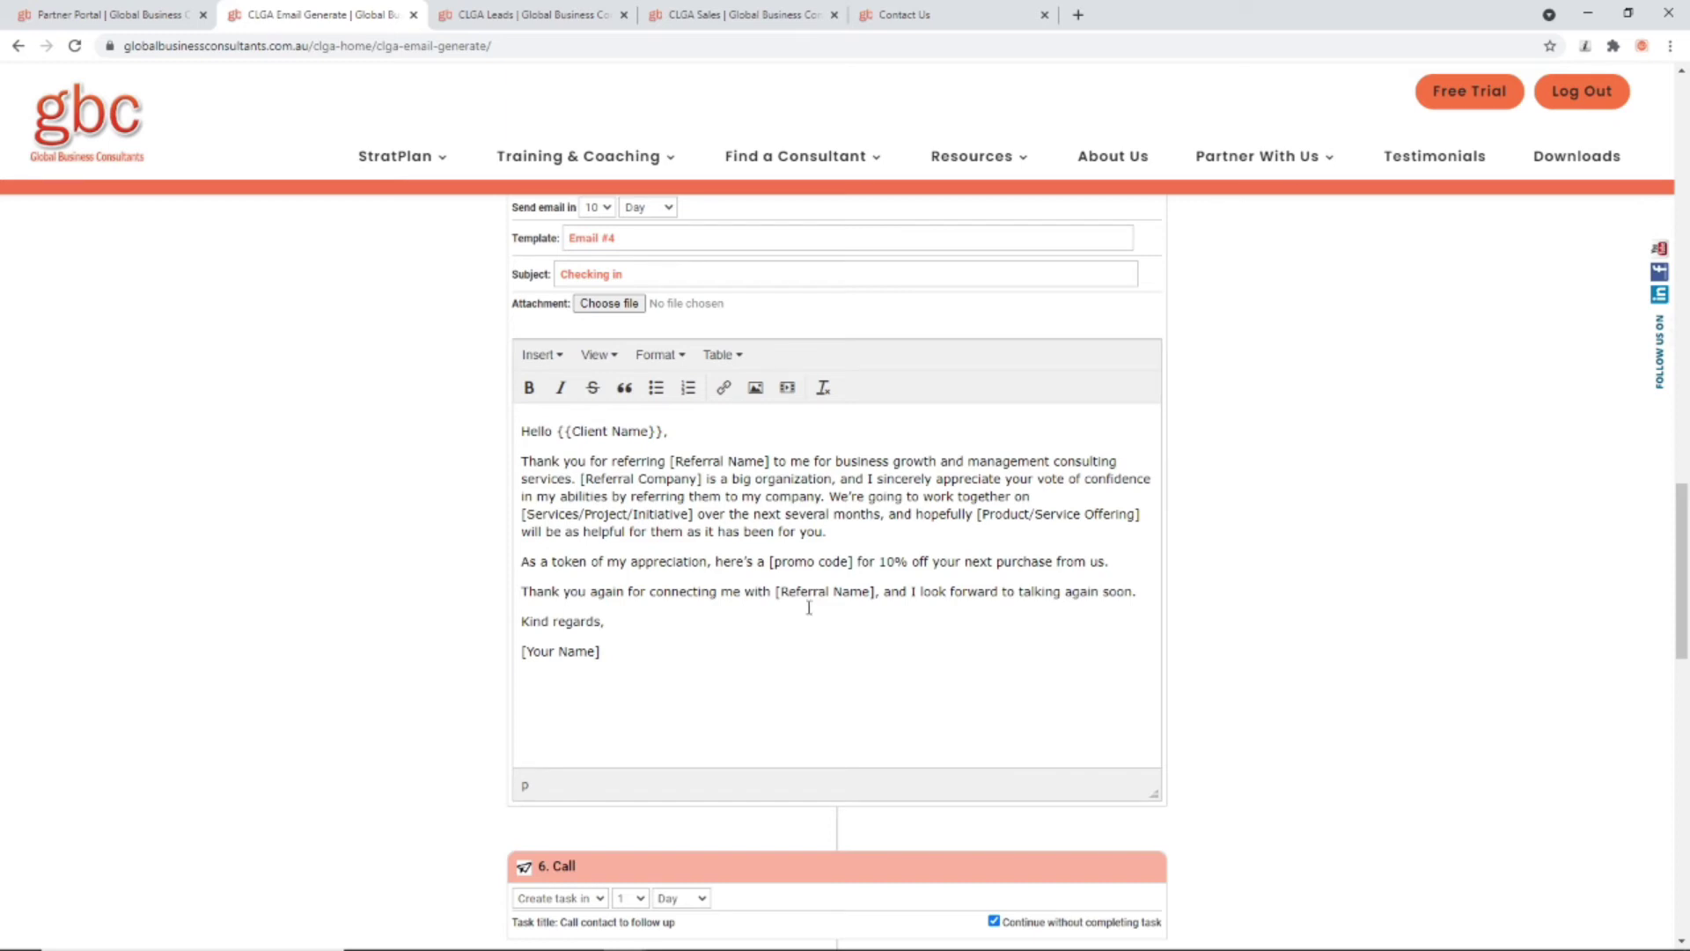
Step: Delete the [promo code], closing-line [Referral Name] and [Your Name] placeholders from Email #4
{"action": "left_click_drag", "start_coordinate": [857, 562], "coordinate": [773, 556]}
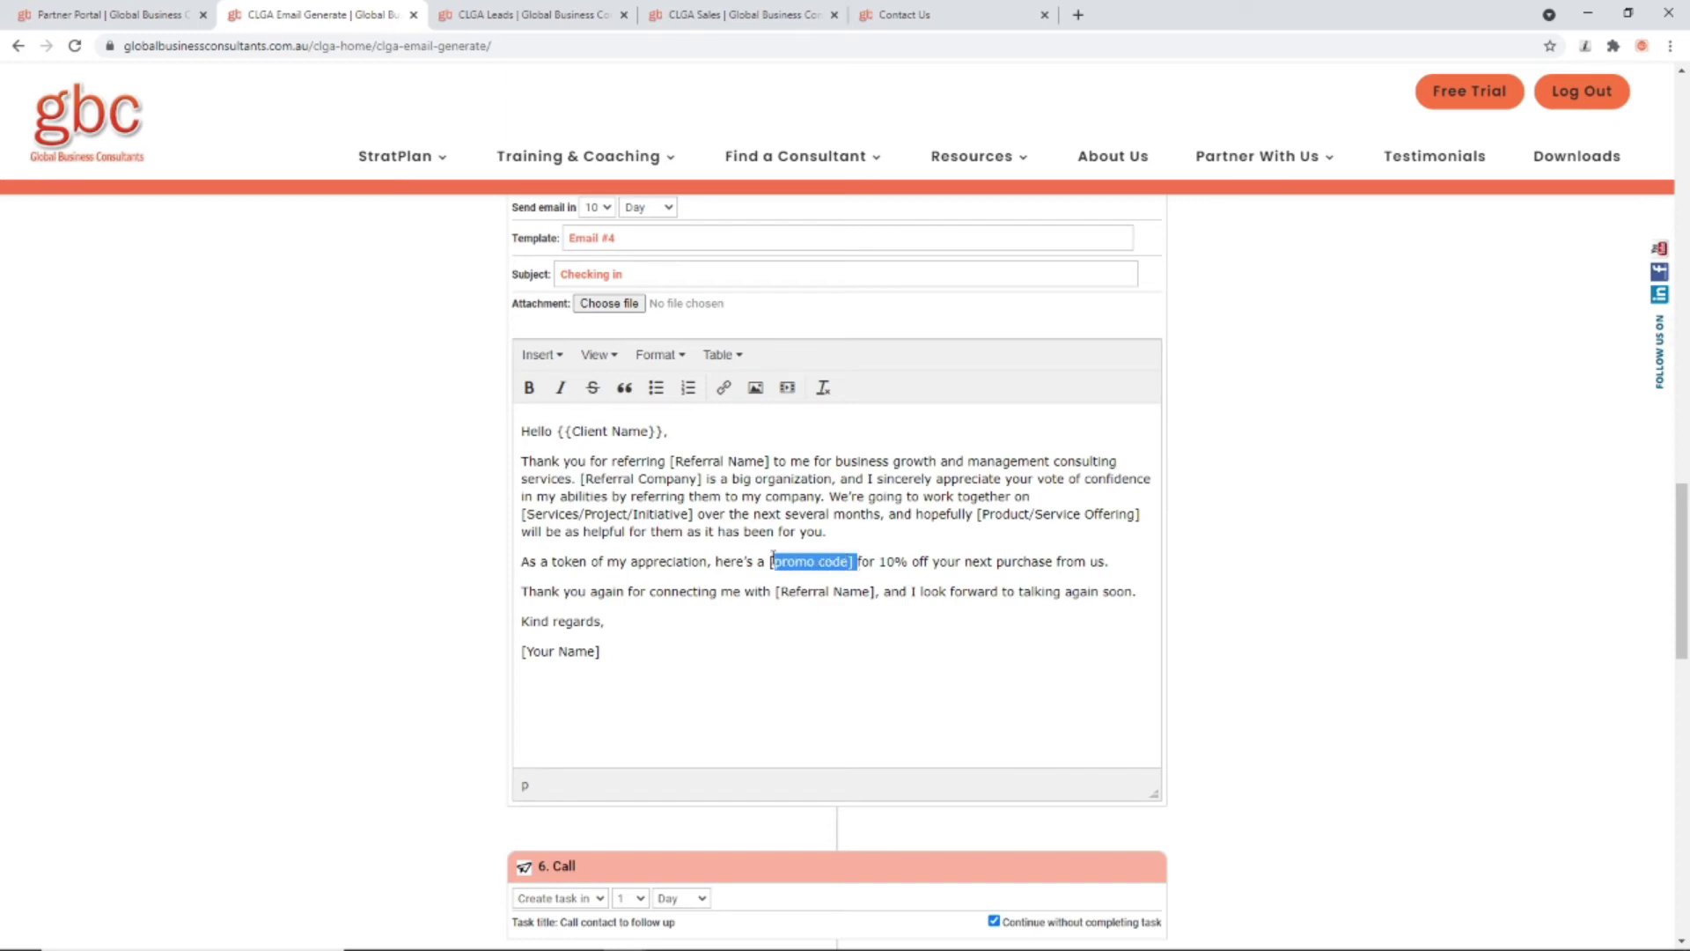
{"action": "key", "text": "BackSpace"}
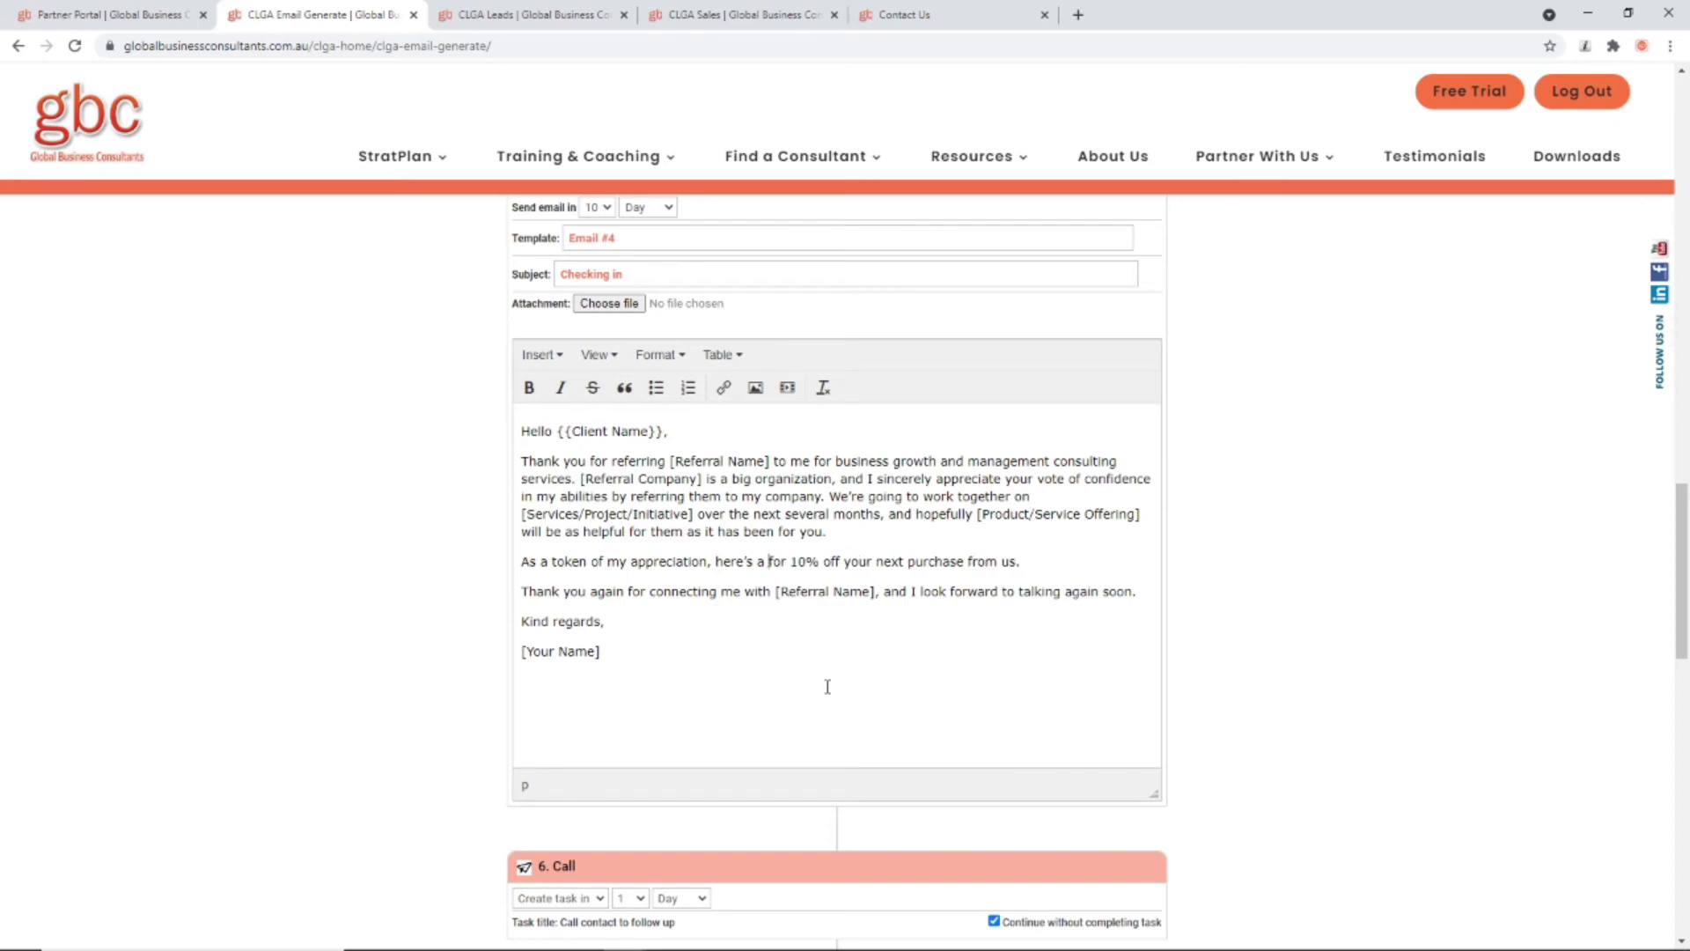
{"action": "left_click_drag", "start_coordinate": [874, 592], "coordinate": [780, 596]}
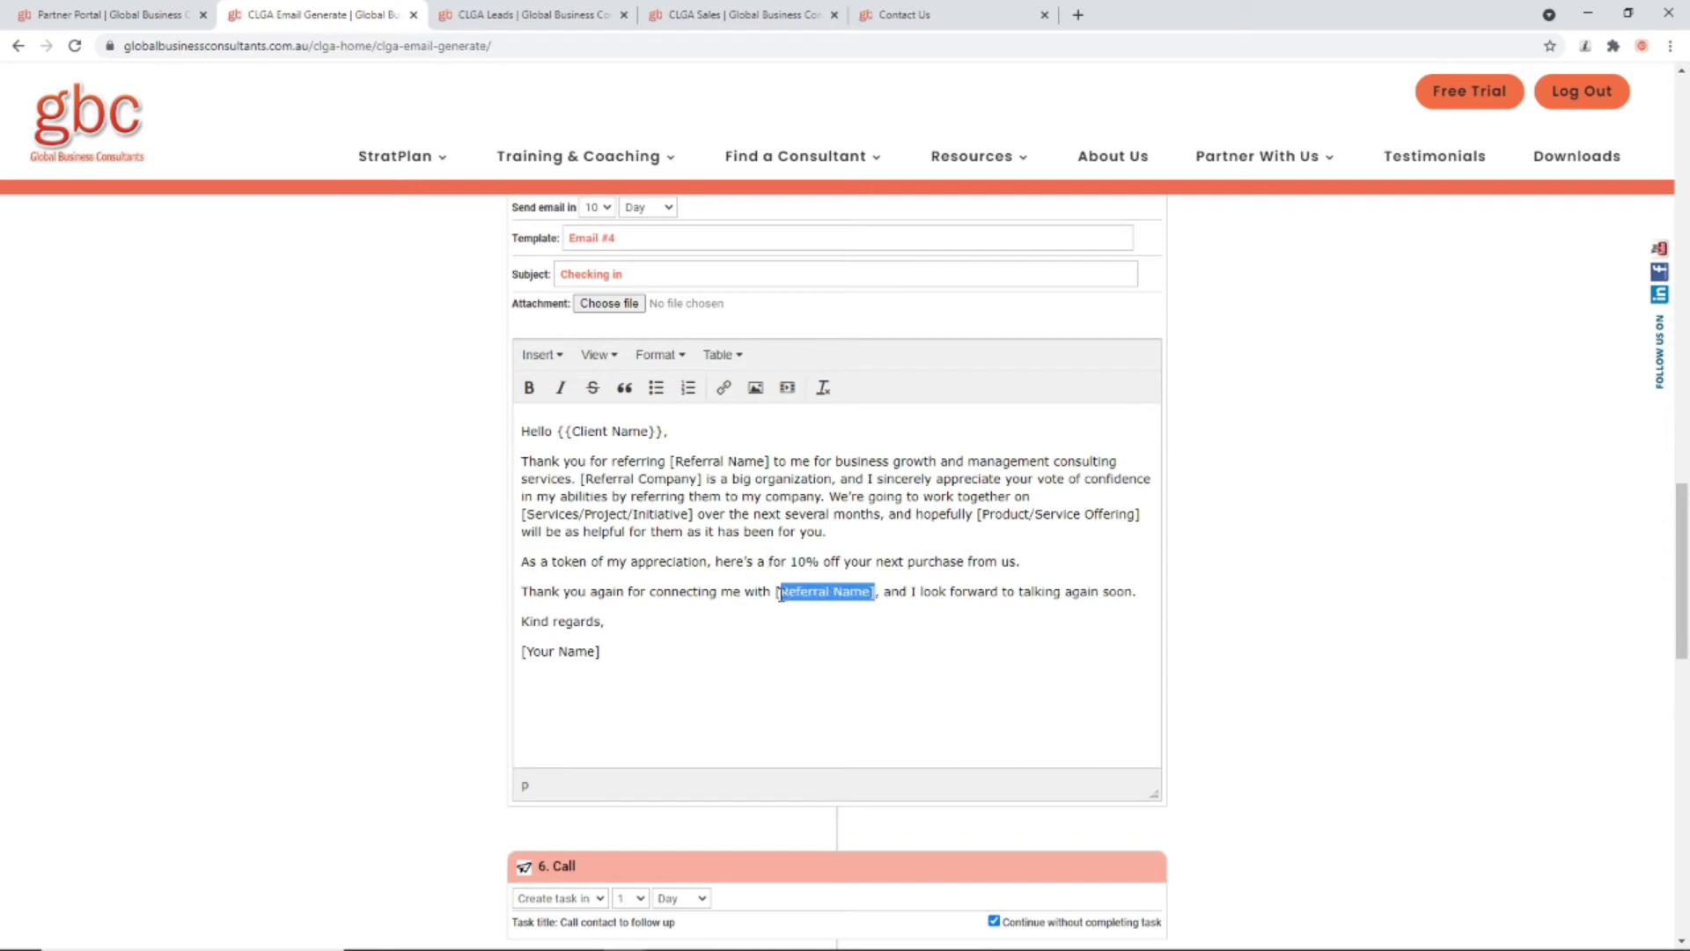
{"action": "key", "text": "BackSpace"}
{"action": "left_click_drag", "start_coordinate": [608, 655], "coordinate": [520, 651]}
{"action": "key", "text": "BackSpace"}
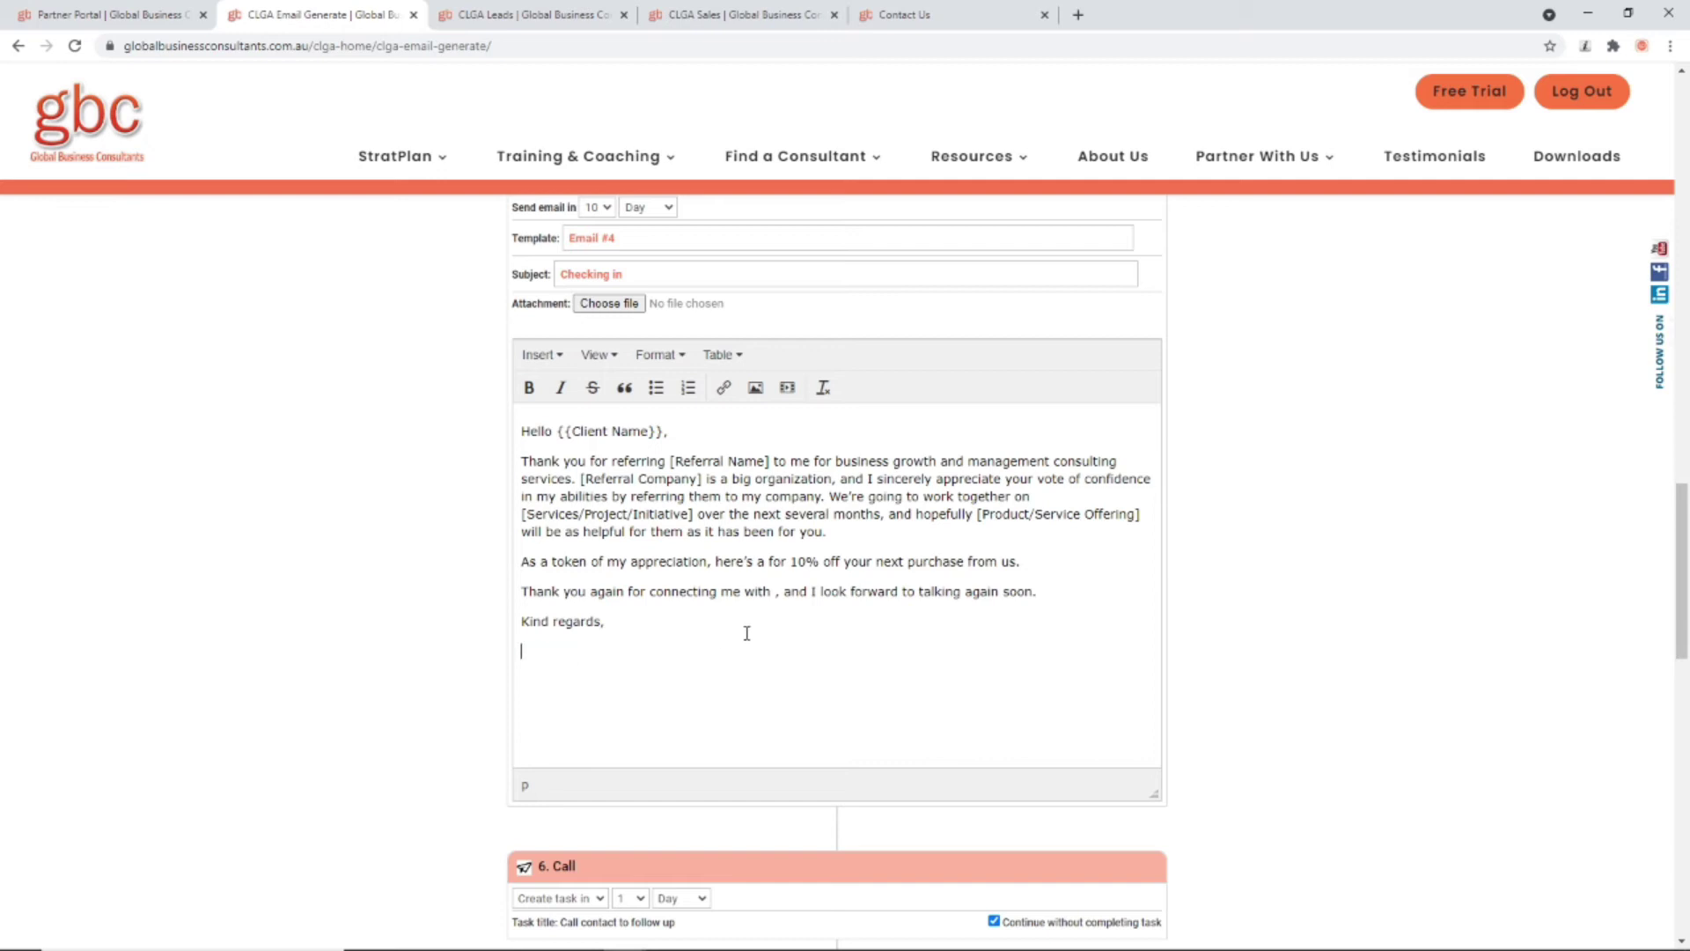
Step: Delete the [Product/Service Offering], [Services/Project/Initiative], [Referral Company] and opening [Referral Name] placeholders
{"action": "left_click_drag", "start_coordinate": [1146, 517], "coordinate": [979, 517]}
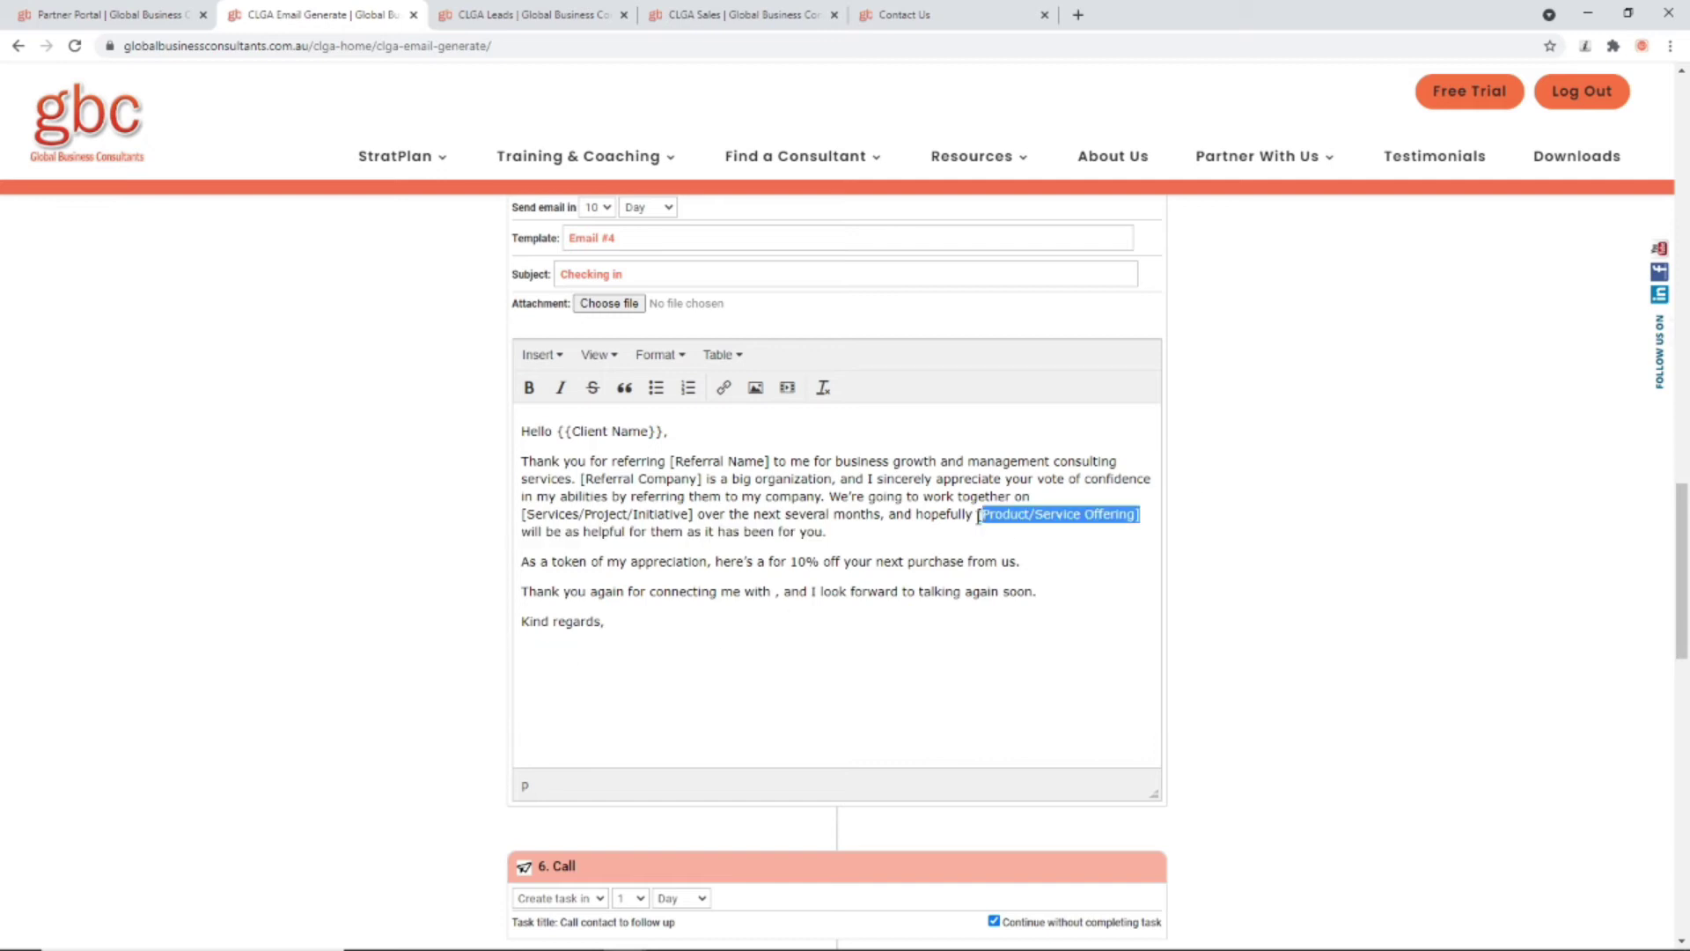
{"action": "key", "text": "BackSpace"}
{"action": "left_click_drag", "start_coordinate": [692, 518], "coordinate": [522, 518]}
{"action": "key", "text": "BackSpace"}
{"action": "left_click", "coordinate": [774, 573]}
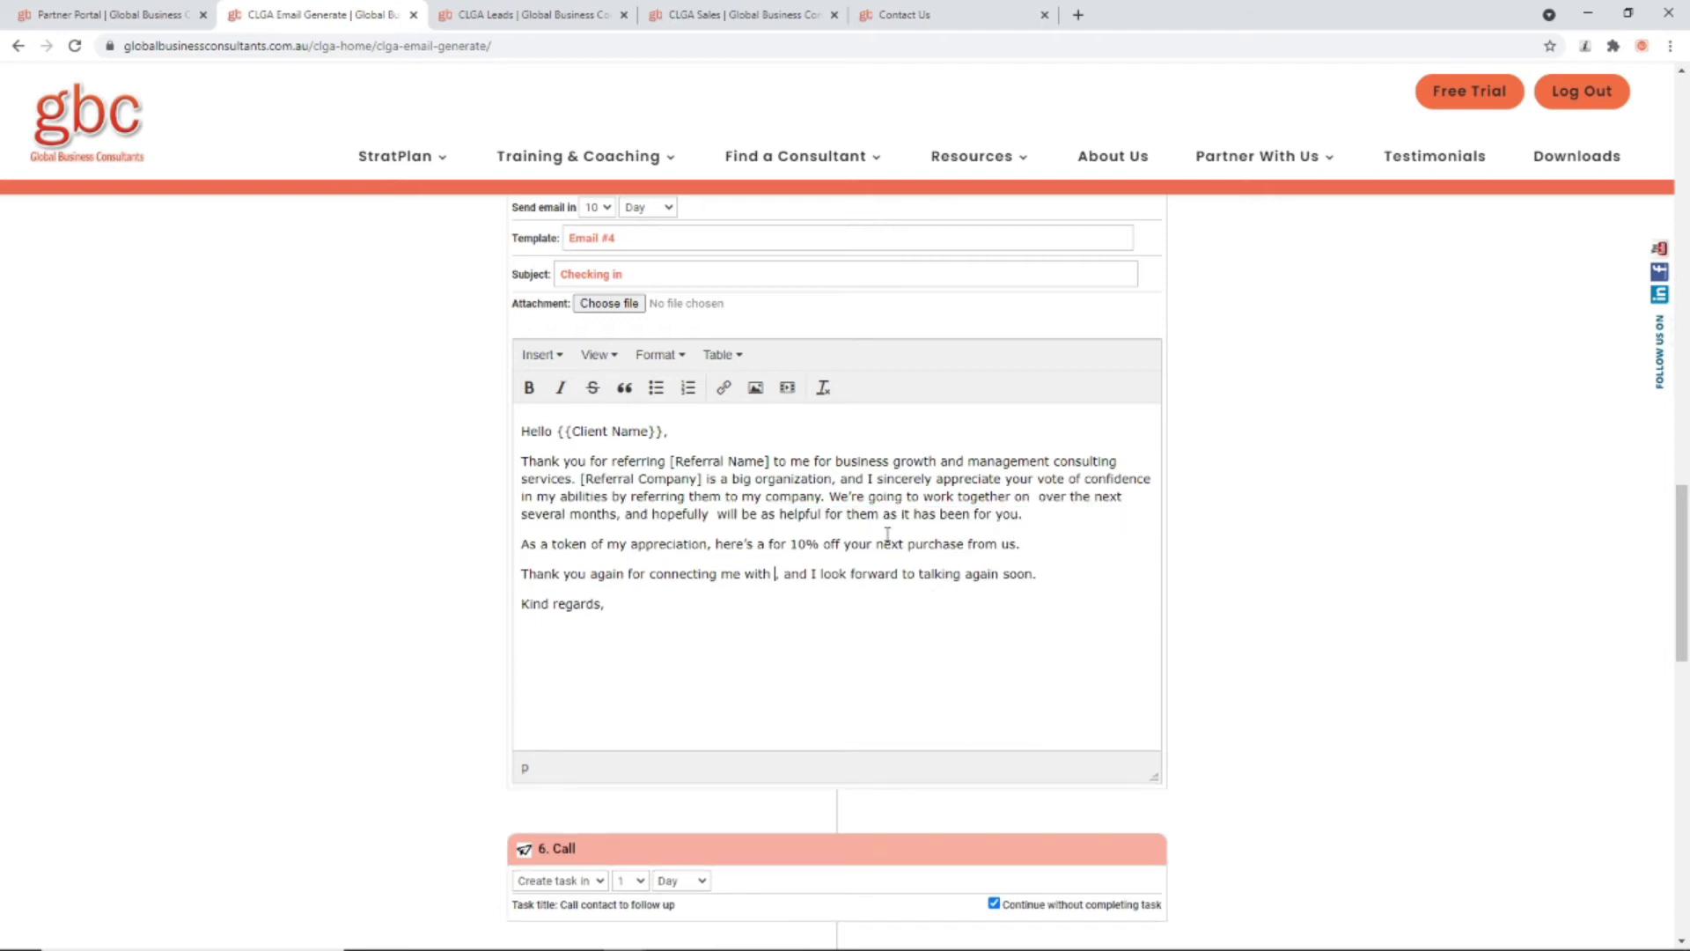
{"action": "left_click_drag", "start_coordinate": [706, 480], "coordinate": [576, 483]}
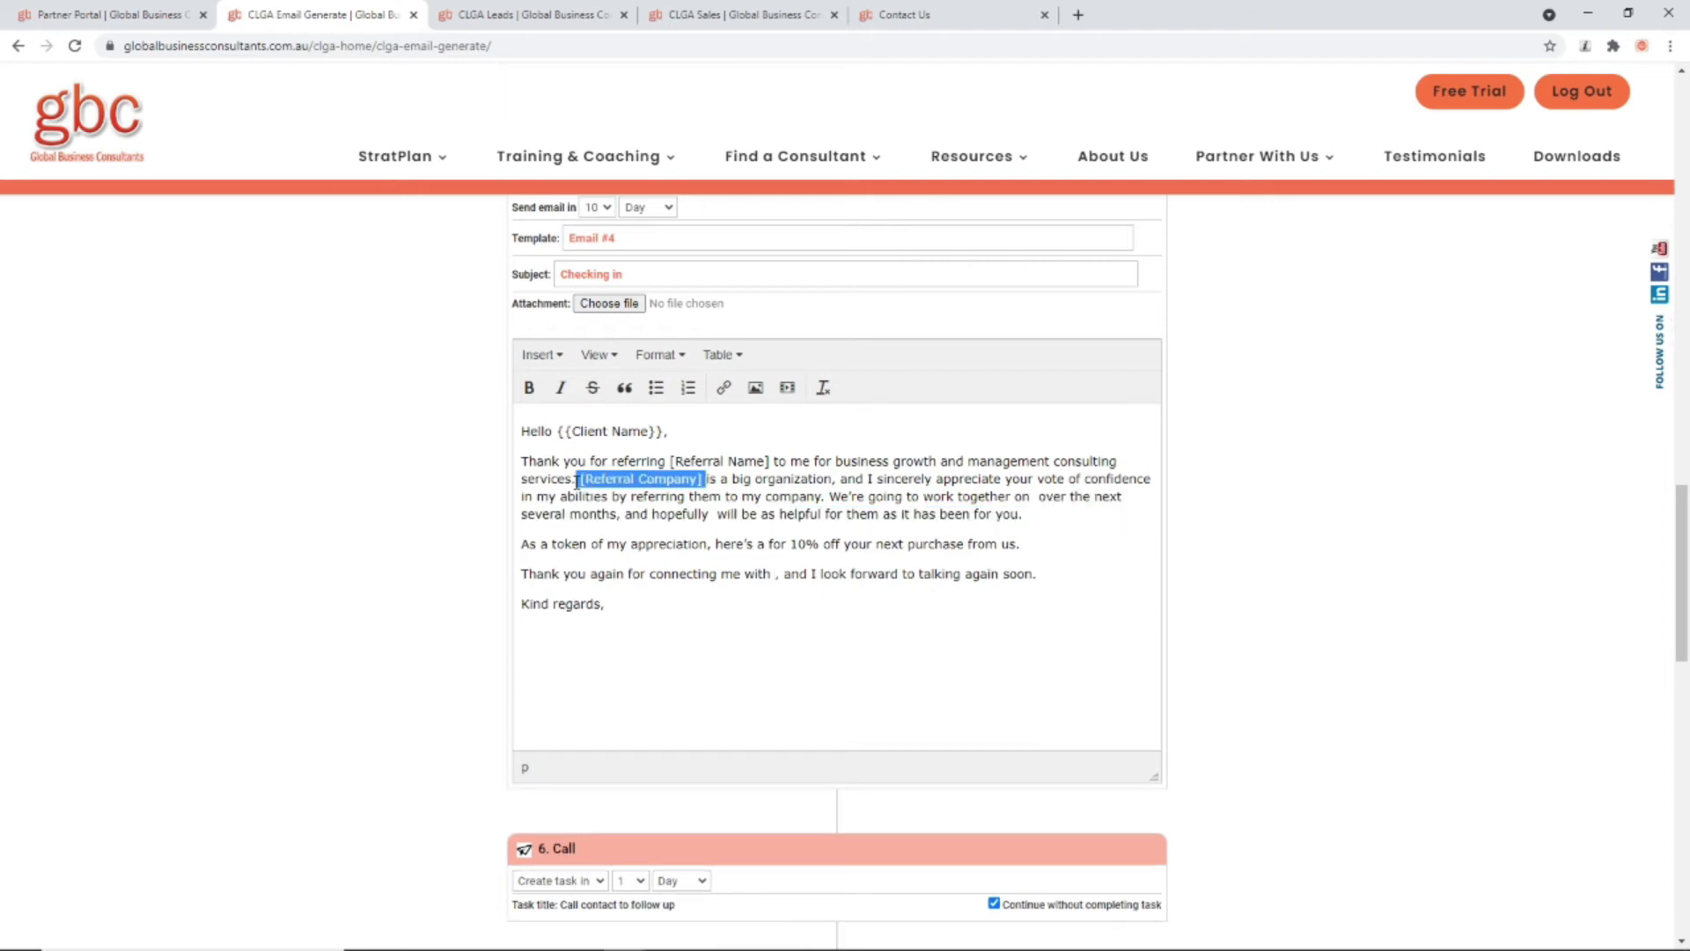
{"action": "key", "text": "BackSpace"}
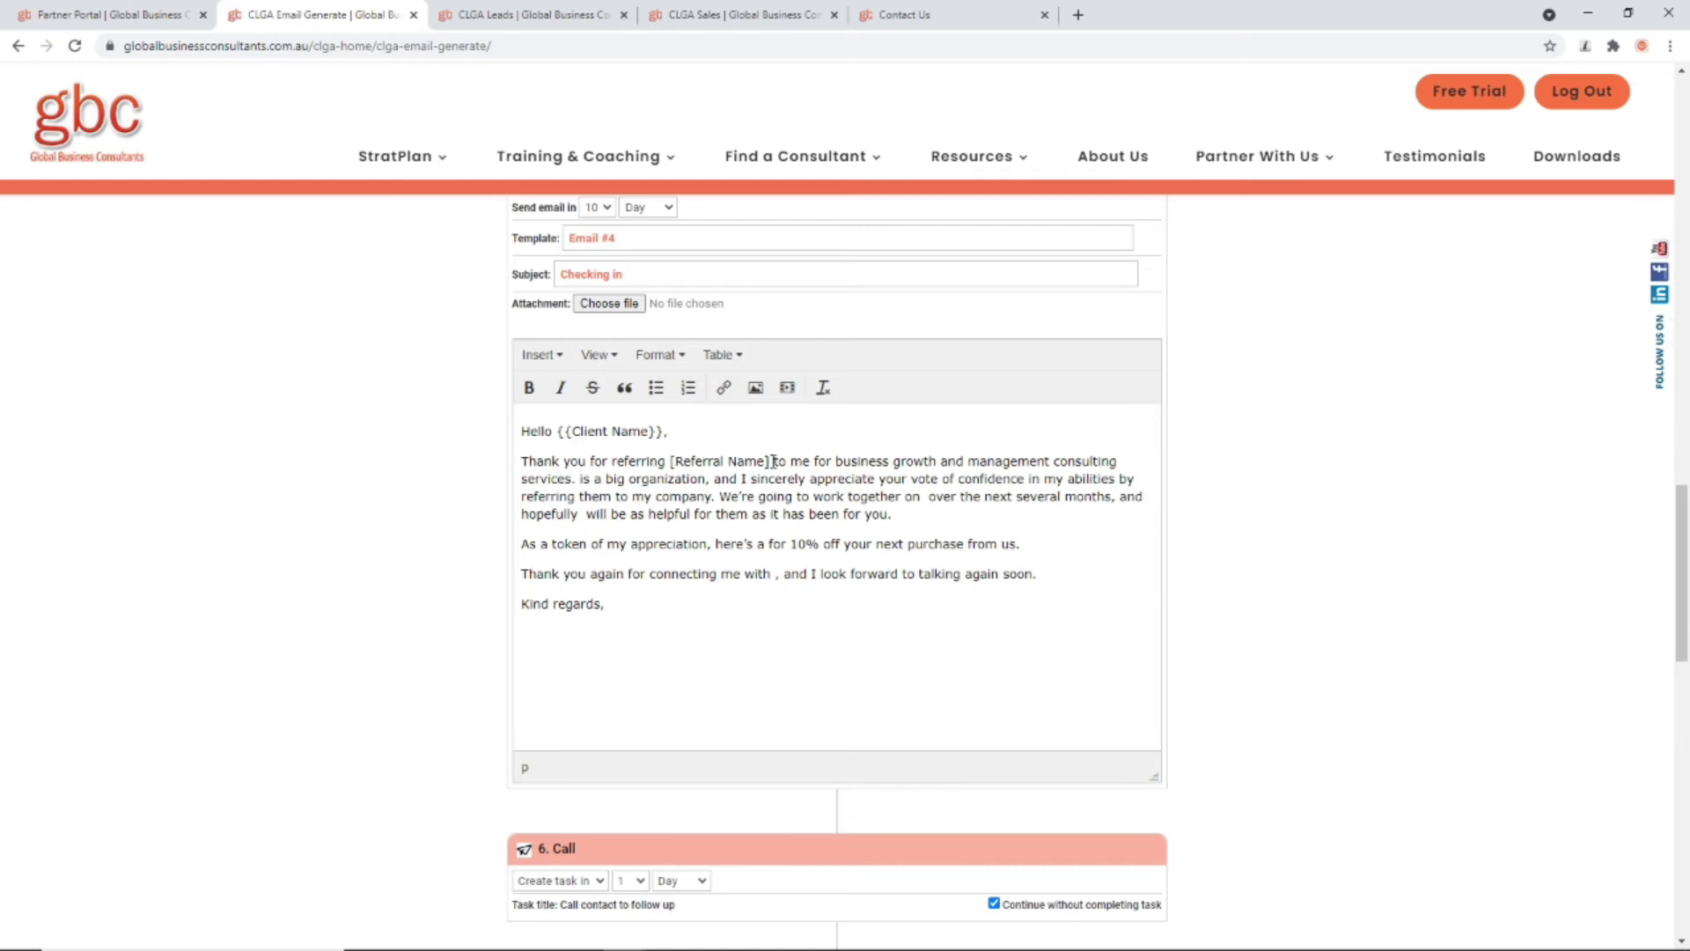
{"action": "left_click_drag", "start_coordinate": [770, 461], "coordinate": [670, 461]}
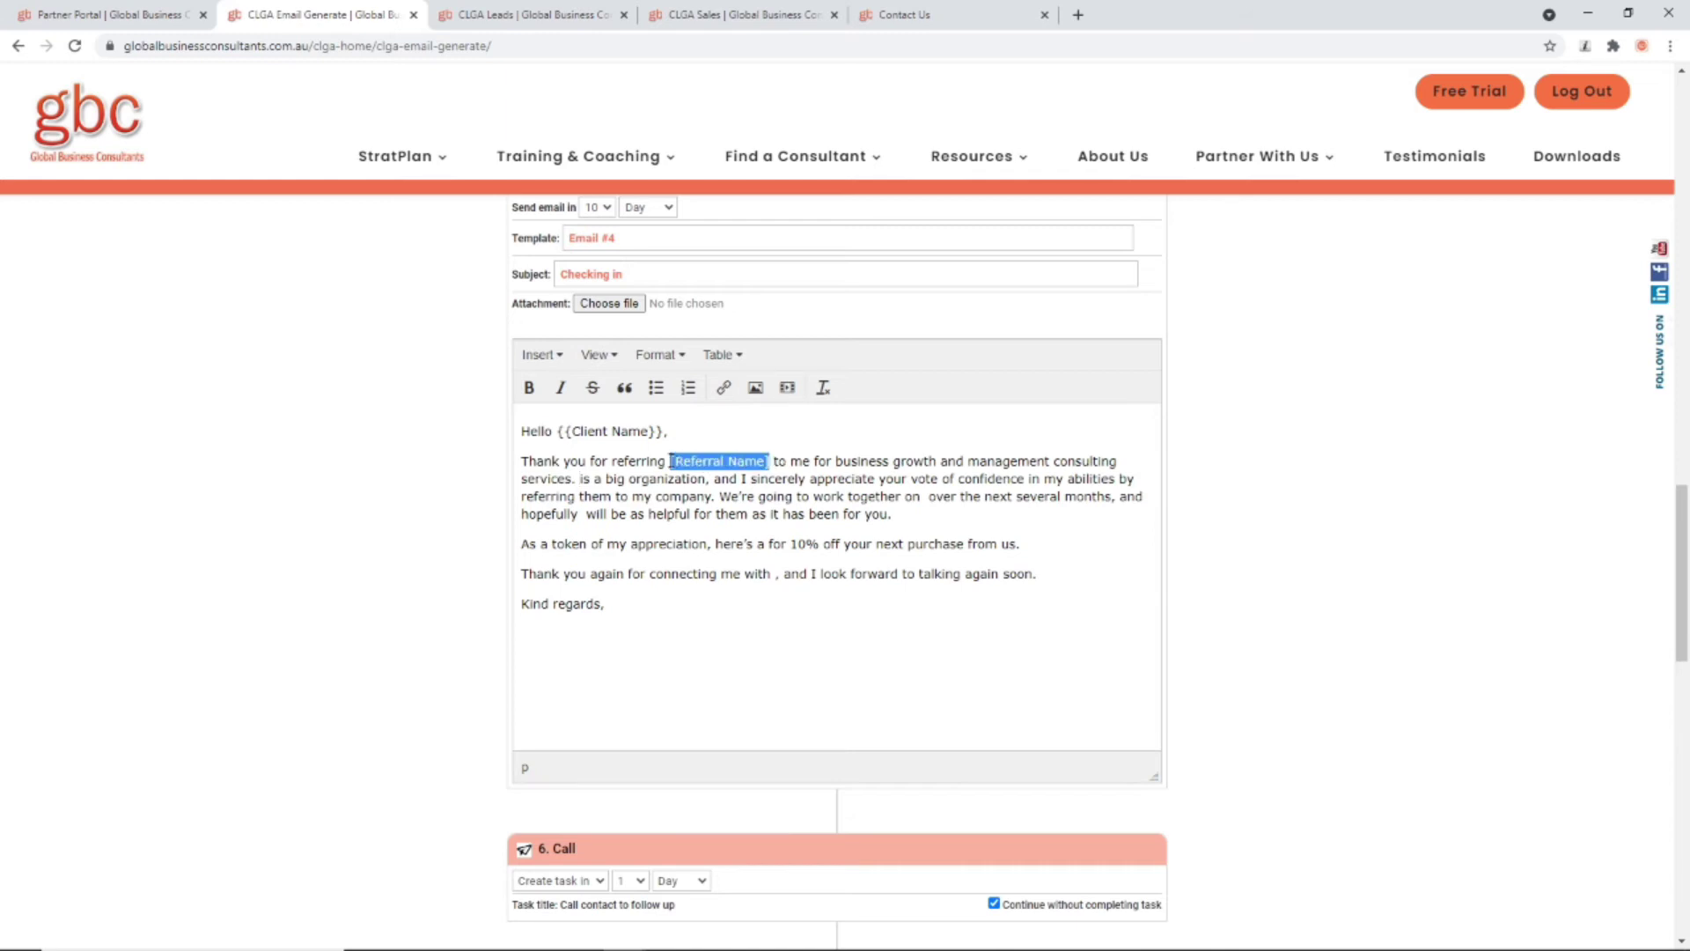
{"action": "key", "text": "BackSpace"}
{"action": "scroll", "coordinate": [930, 628], "scroll_direction": "up", "scroll_amount": 10}
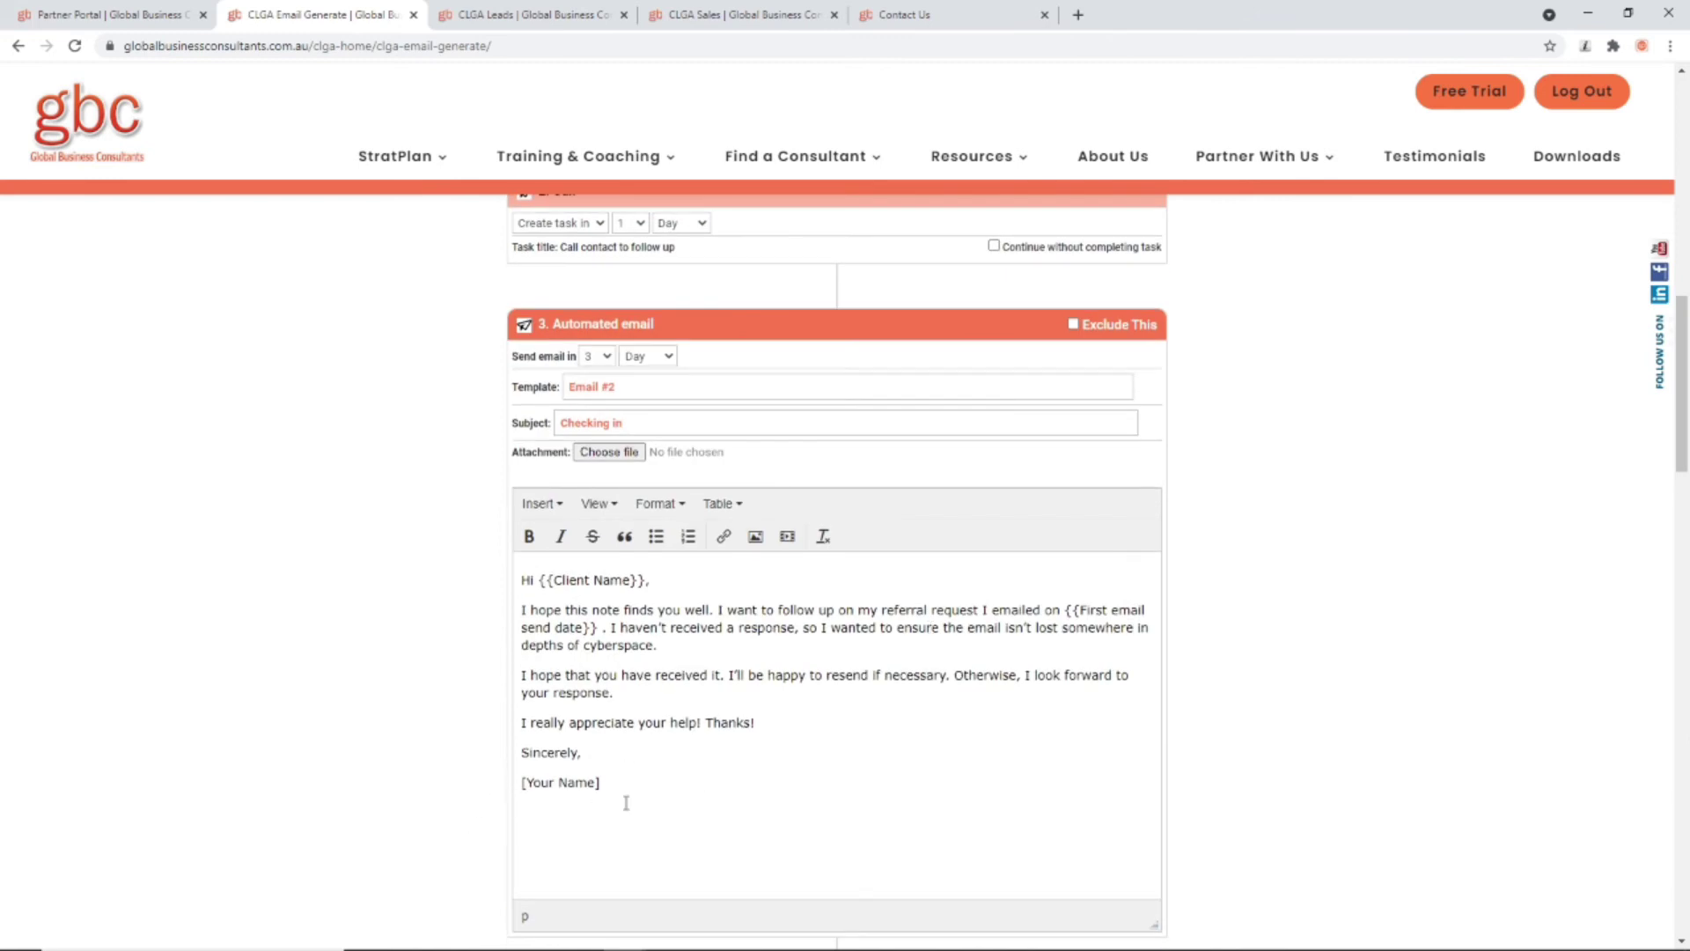
Step: In campaign settings, let actions run at Any Time with follow-up tasks defaulting to 09:39 AM
{"action": "scroll", "coordinate": [626, 803], "scroll_direction": "up", "scroll_amount": 12}
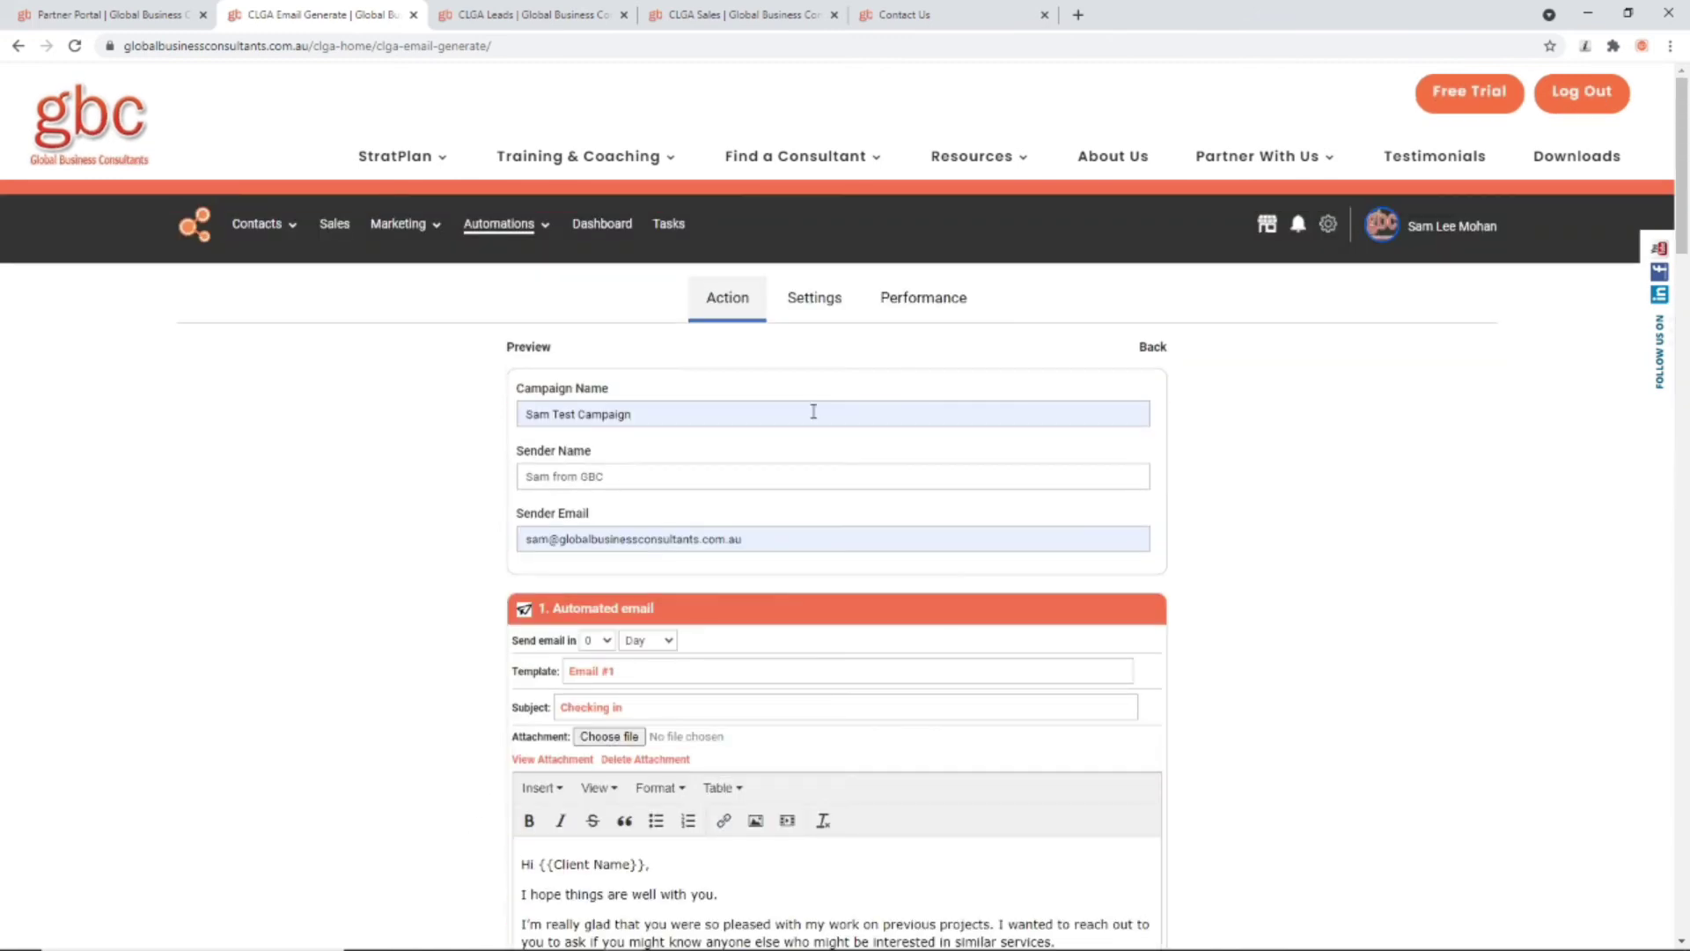
{"action": "left_click", "coordinate": [827, 297]}
{"action": "left_click", "coordinate": [526, 419]}
{"action": "scroll", "coordinate": [576, 479], "scroll_direction": "down", "scroll_amount": 1}
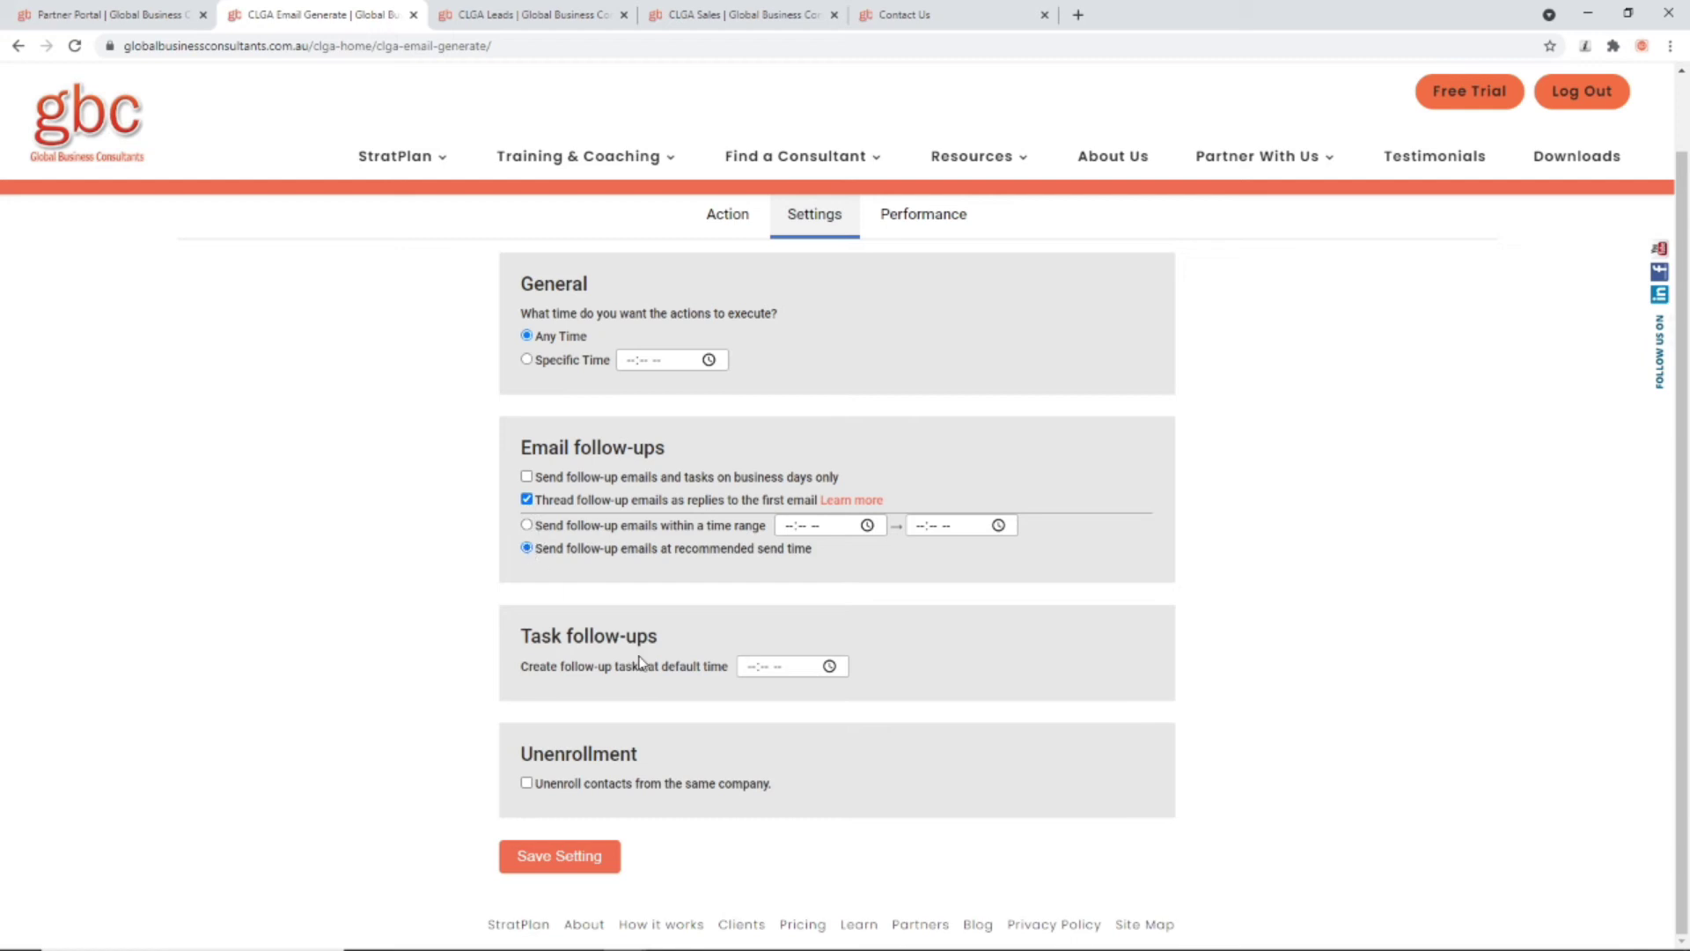
{"action": "left_click", "coordinate": [826, 667]}
{"action": "left_click", "coordinate": [763, 728]}
{"action": "left_click", "coordinate": [812, 728]}
{"action": "left_click", "coordinate": [862, 728]}
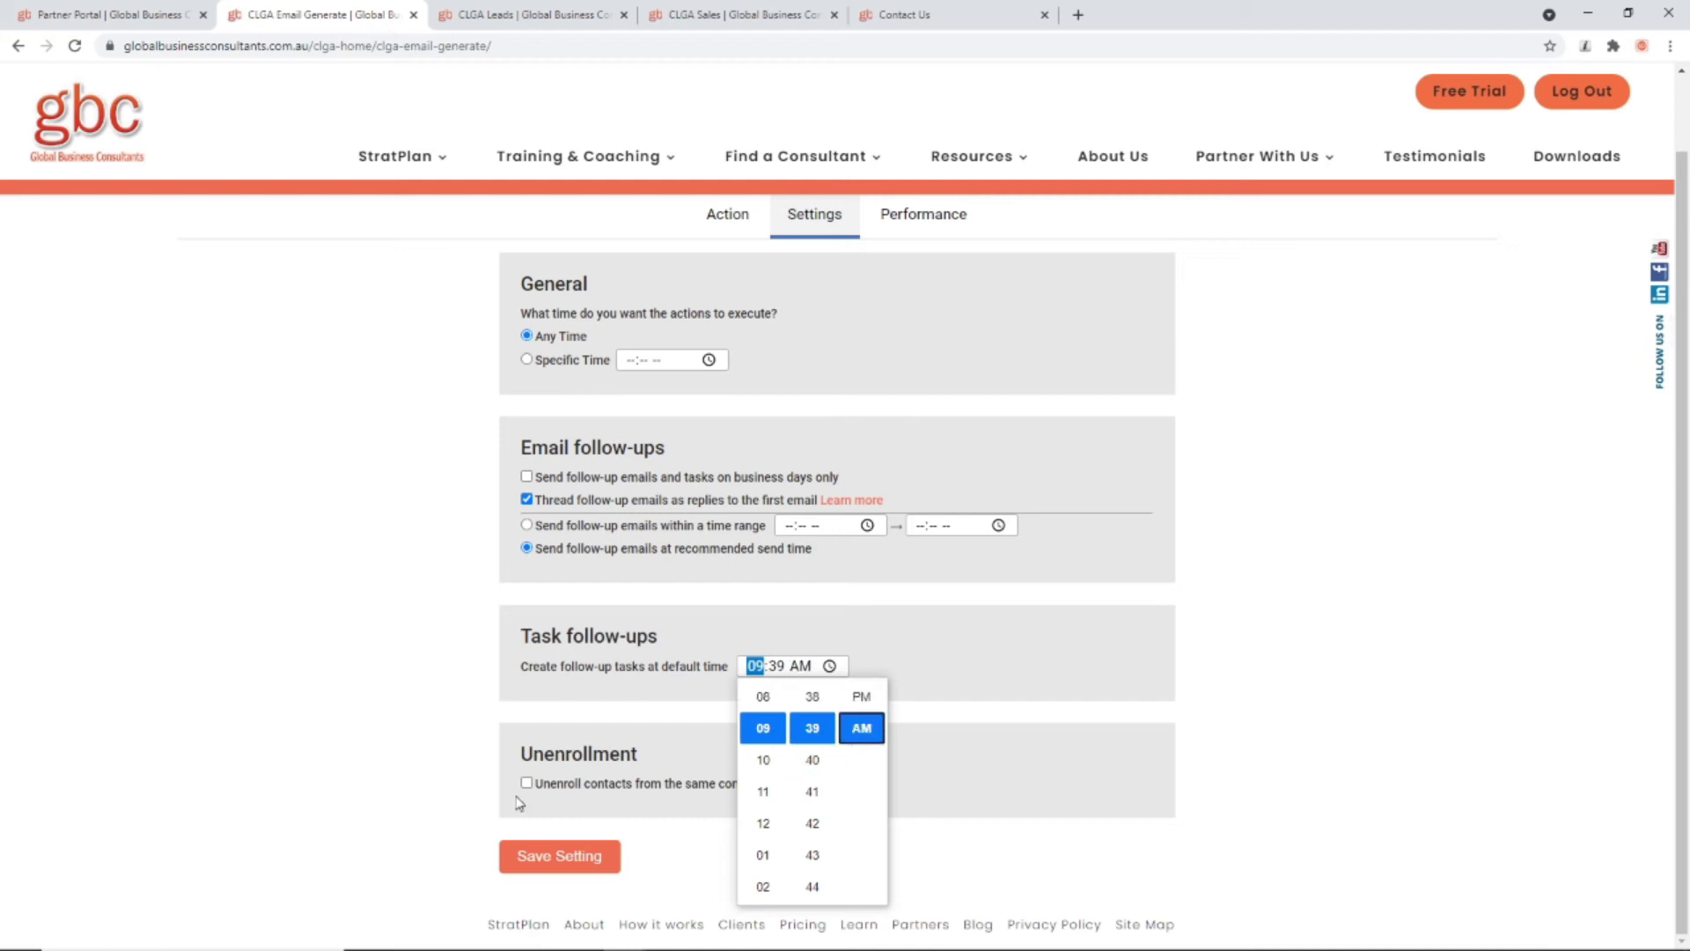
{"action": "left_click", "coordinate": [432, 755]}
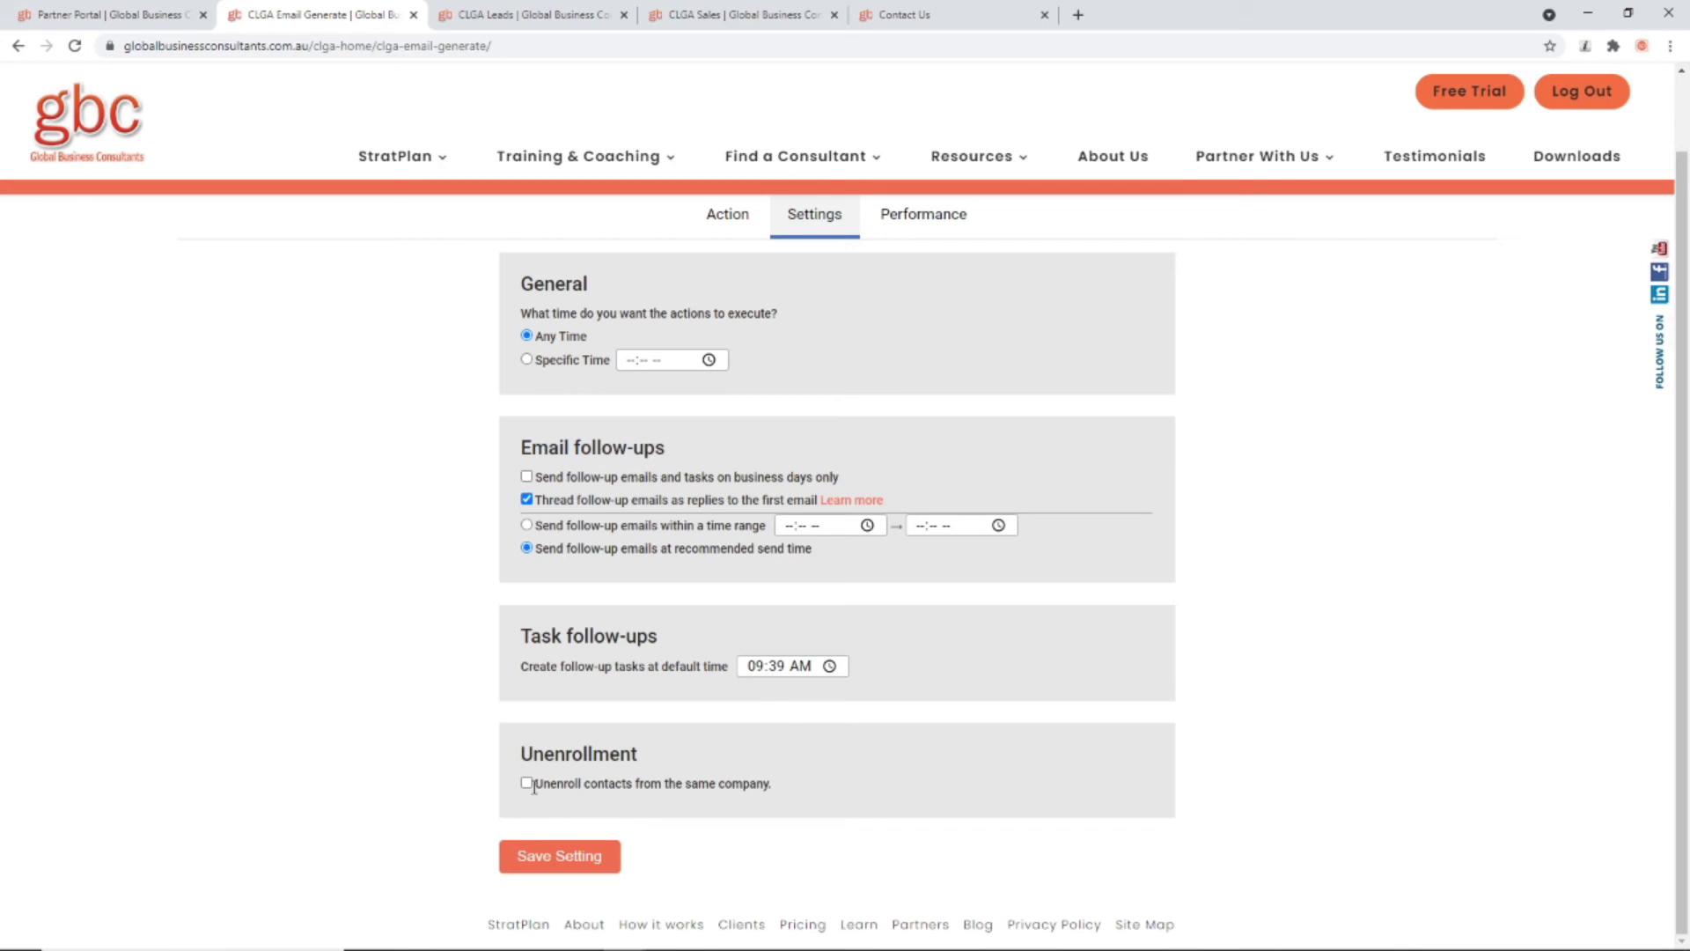
Step: Enable unenrolling contacts from the same company, save the settings, and return to Action
{"action": "left_click", "coordinate": [526, 783]}
{"action": "scroll", "coordinate": [377, 781], "scroll_direction": "up", "scroll_amount": 1}
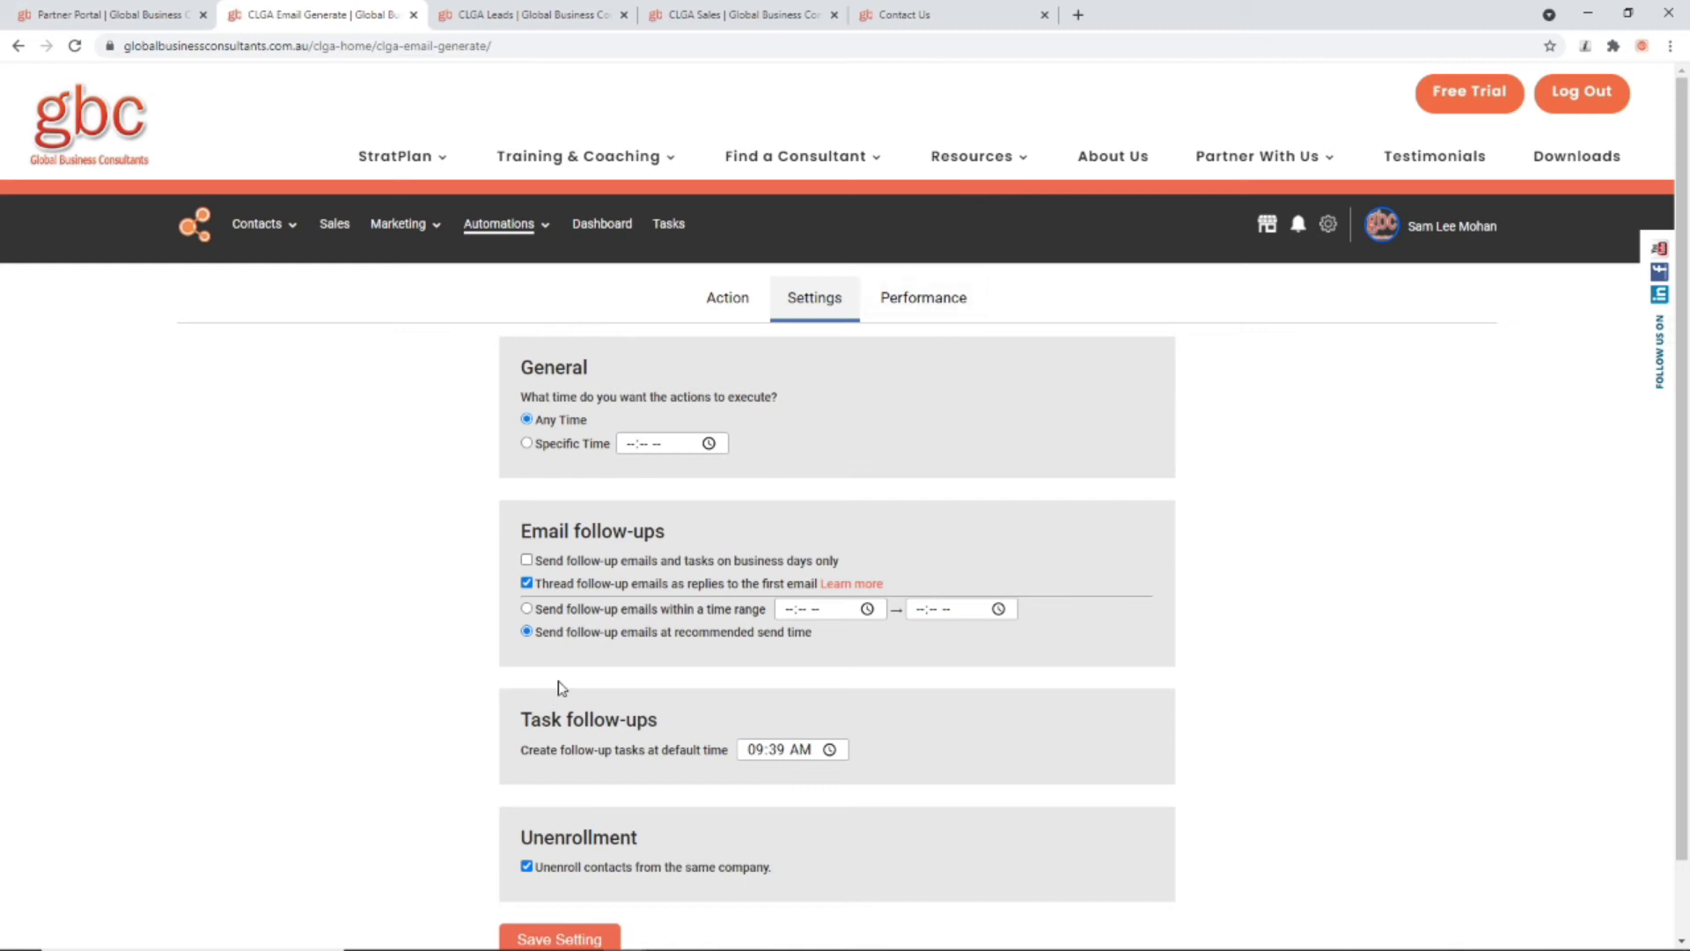
{"action": "scroll", "coordinate": [627, 898], "scroll_direction": "down", "scroll_amount": 1}
{"action": "left_click", "coordinate": [576, 854]}
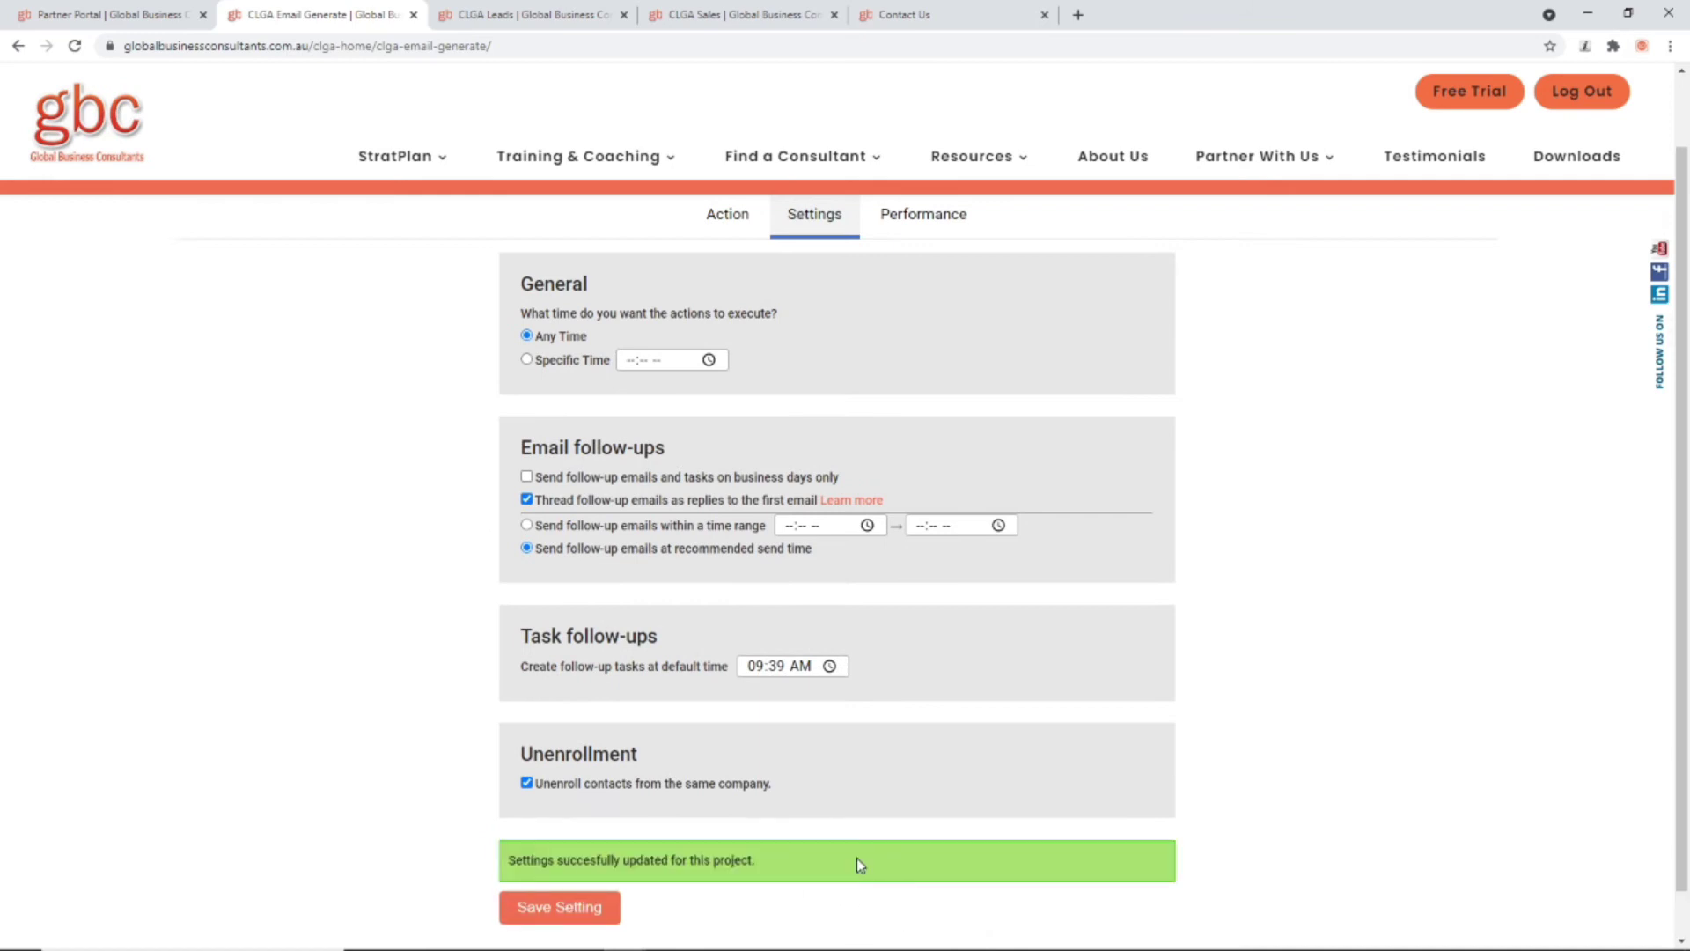
{"action": "scroll", "coordinate": [898, 399], "scroll_direction": "up", "scroll_amount": 1}
{"action": "left_click", "coordinate": [741, 306]}
Step: Save the campaign as a draft
{"action": "scroll", "coordinate": [784, 679], "scroll_direction": "down", "scroll_amount": 20}
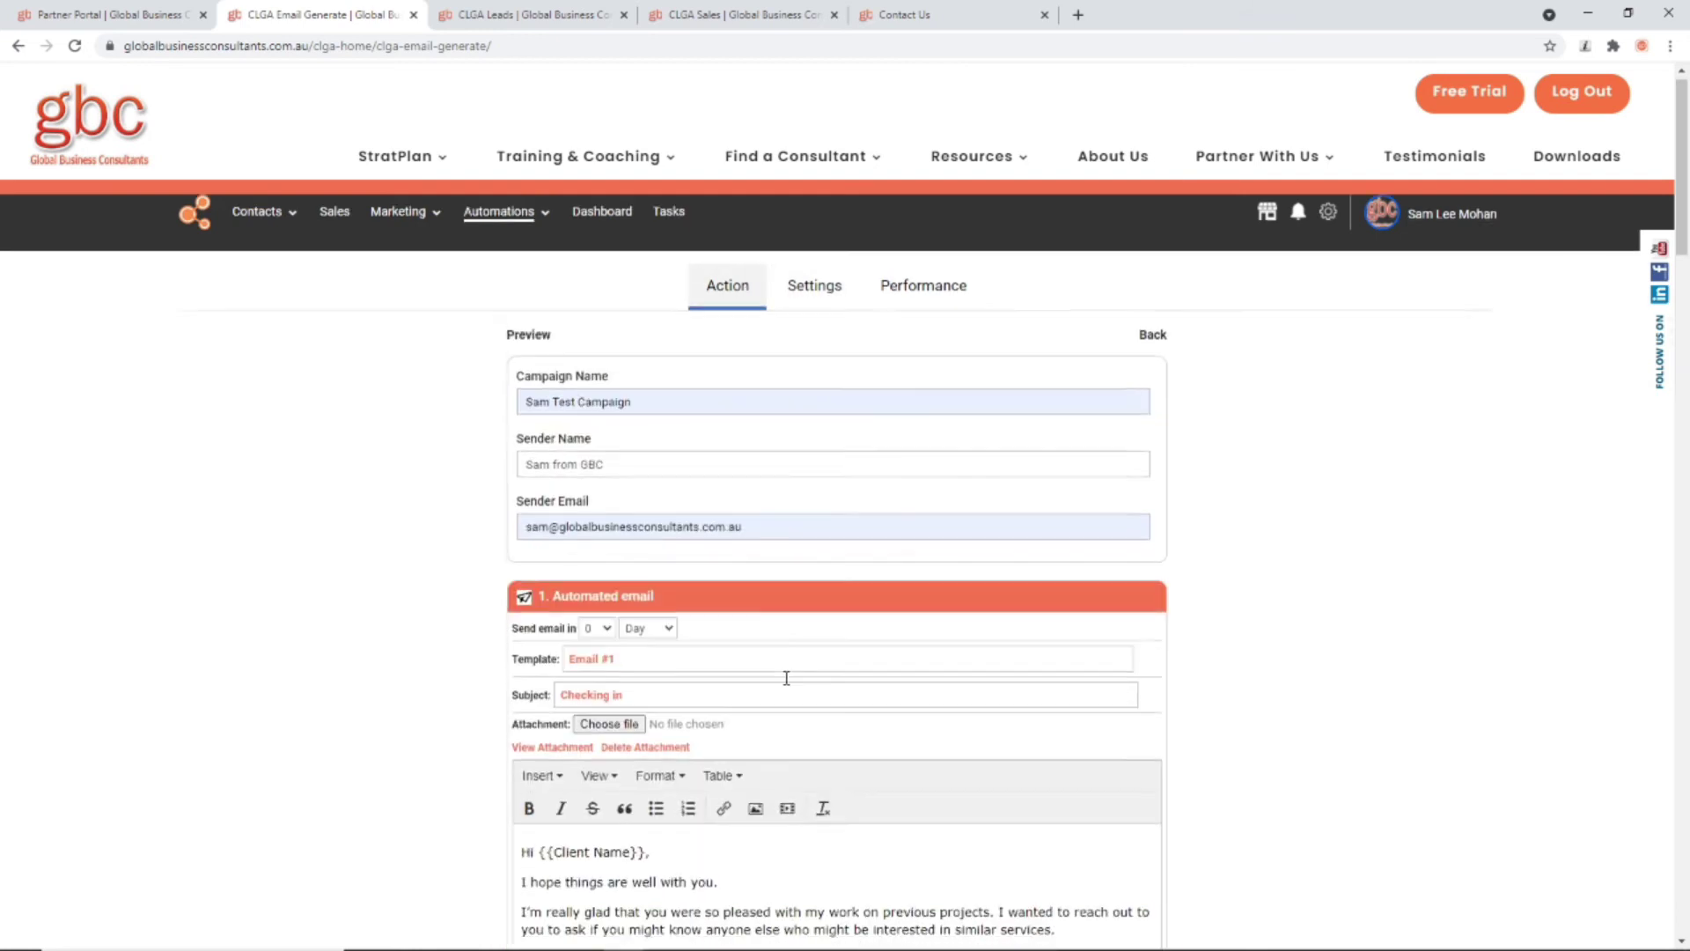
{"action": "scroll", "coordinate": [788, 686], "scroll_direction": "down", "scroll_amount": 1}
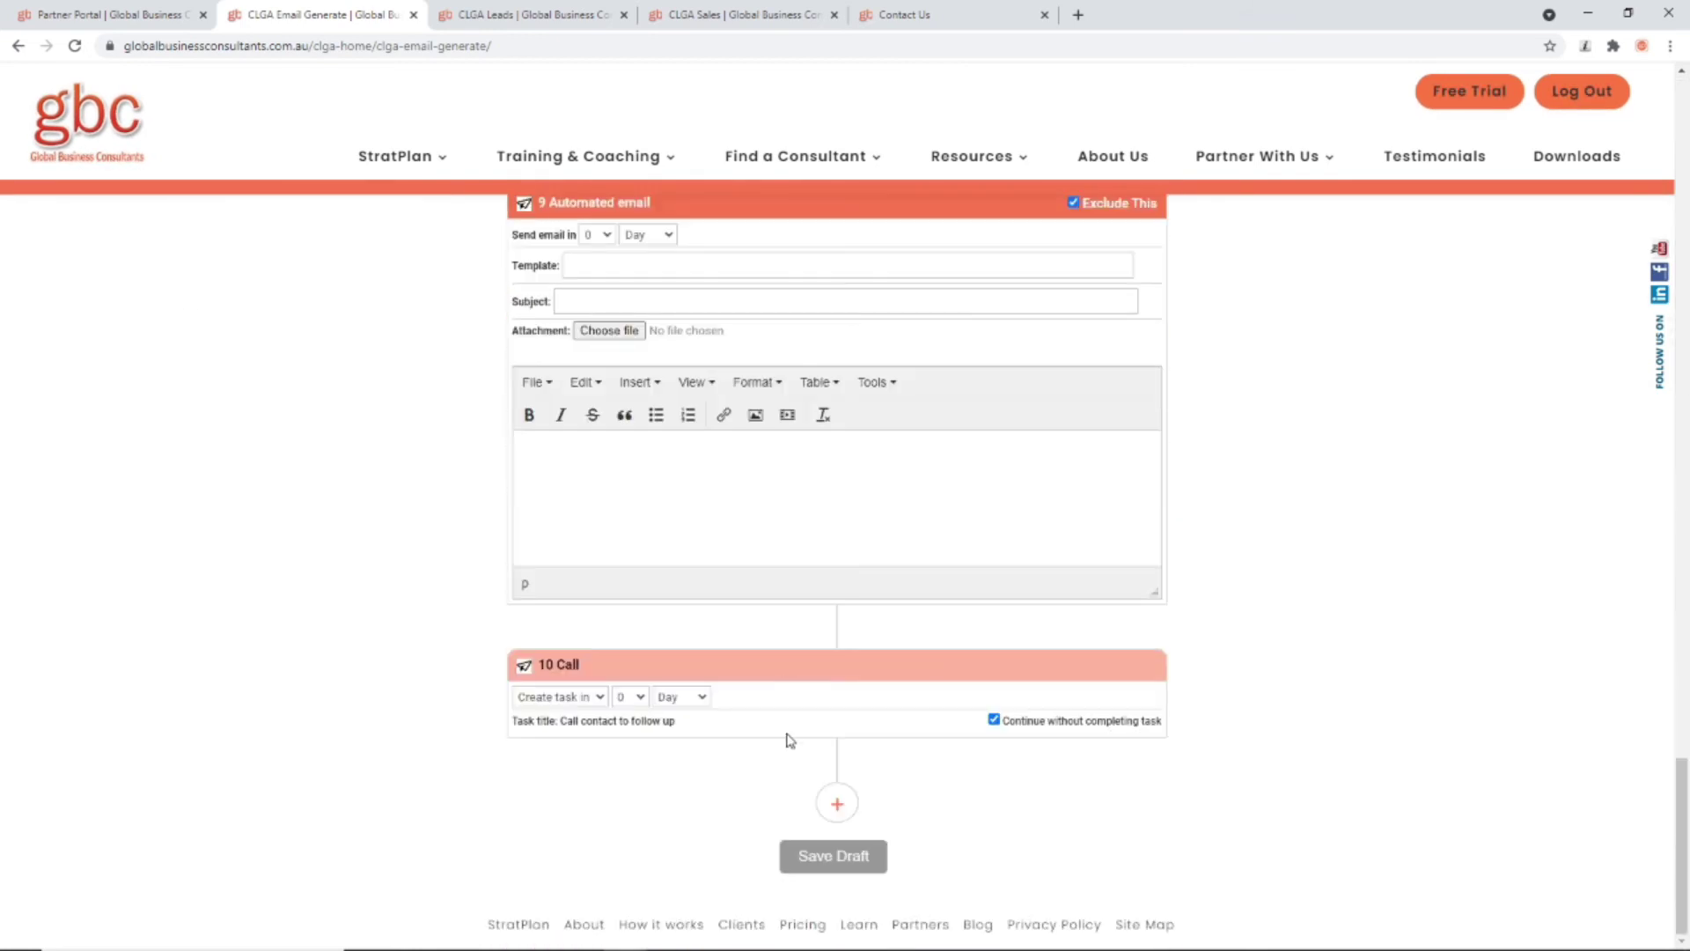
{"action": "left_click", "coordinate": [826, 858]}
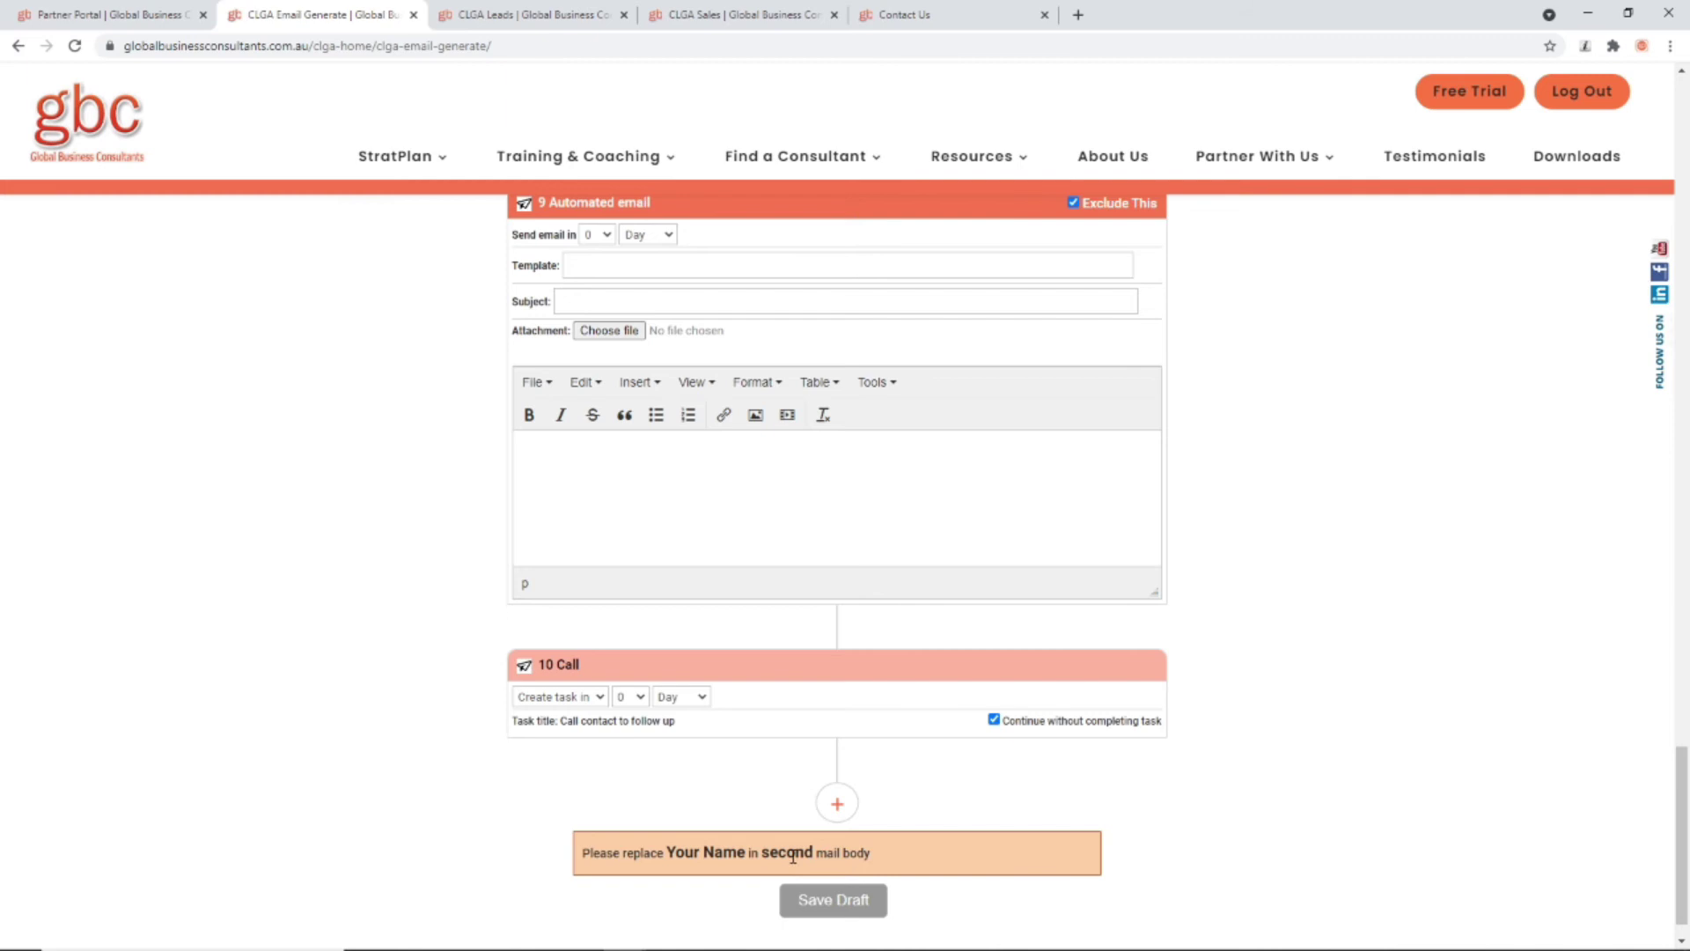
Step: Delete the [Your Name] placeholder from the second email's sign-off
{"action": "scroll", "coordinate": [802, 818], "scroll_direction": "up", "scroll_amount": 20}
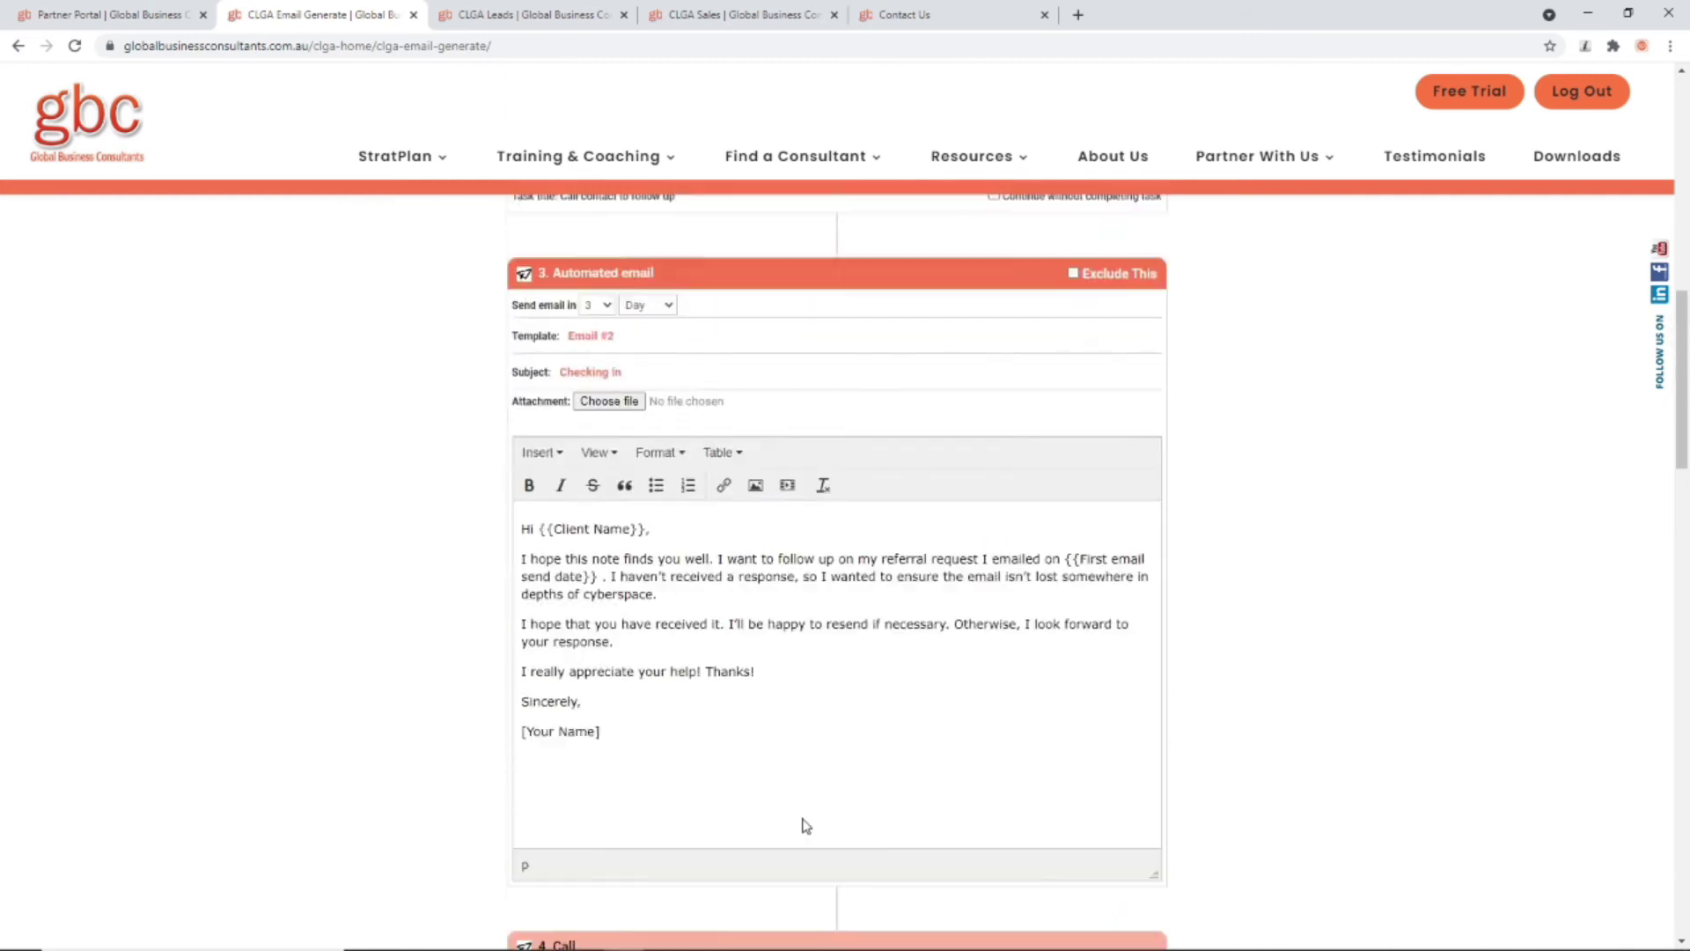
{"action": "scroll", "coordinate": [814, 757], "scroll_direction": "up", "scroll_amount": 15}
{"action": "scroll", "coordinate": [779, 669], "scroll_direction": "down", "scroll_amount": 3}
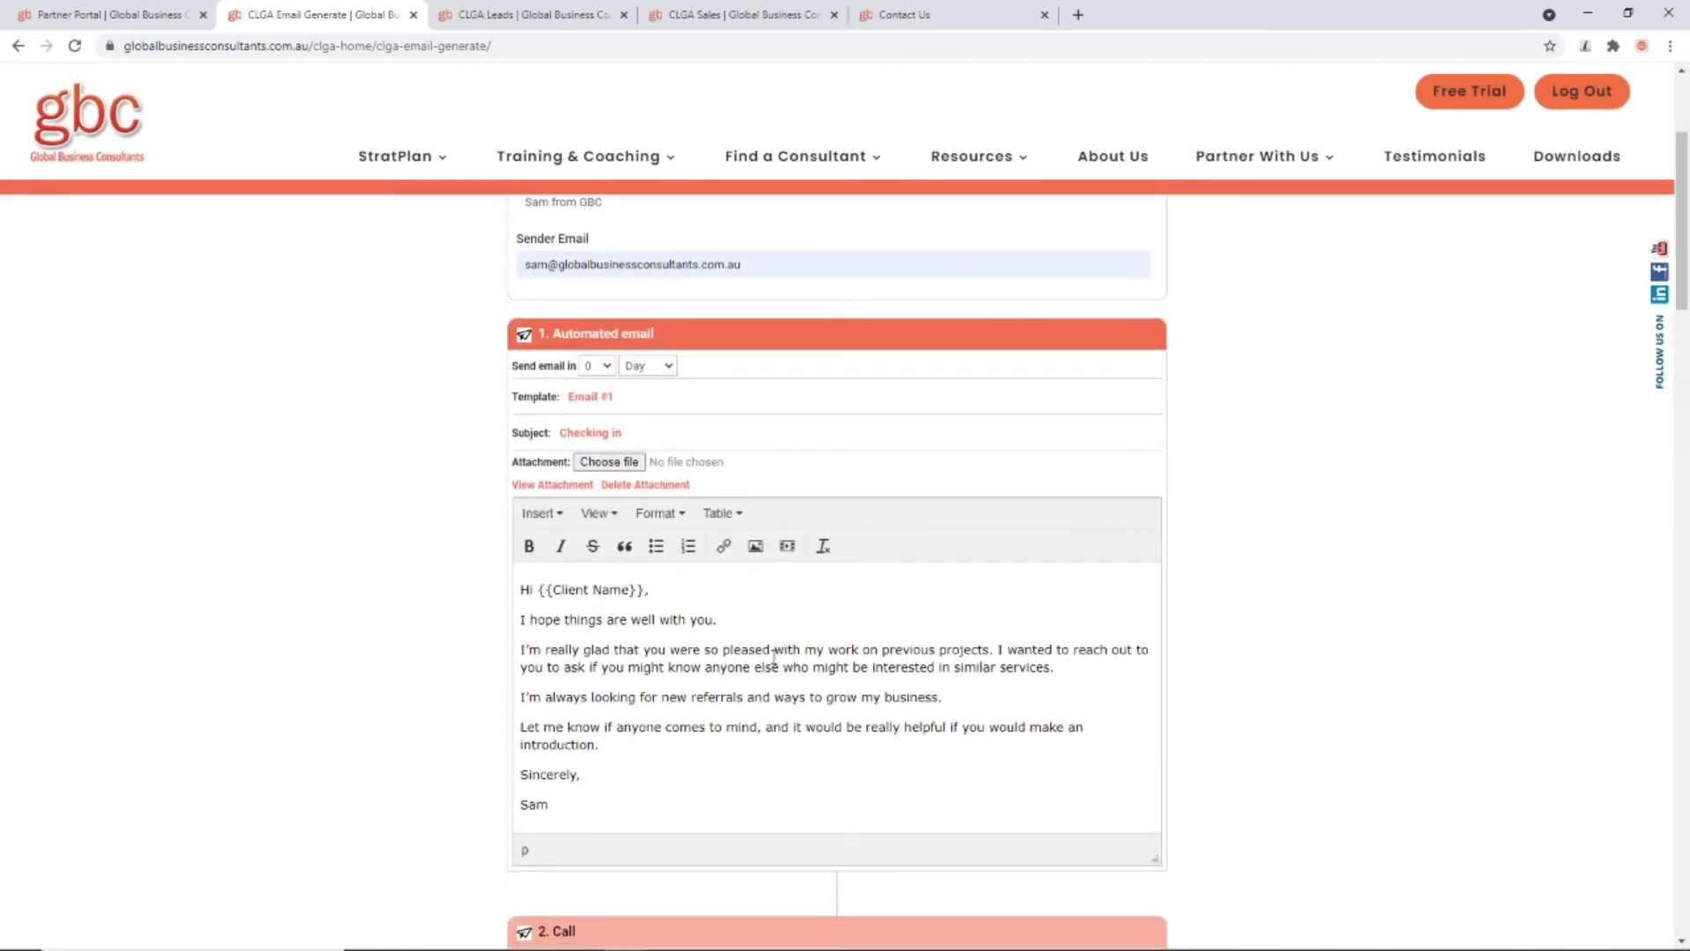
{"action": "scroll", "coordinate": [775, 656], "scroll_direction": "down", "scroll_amount": 8}
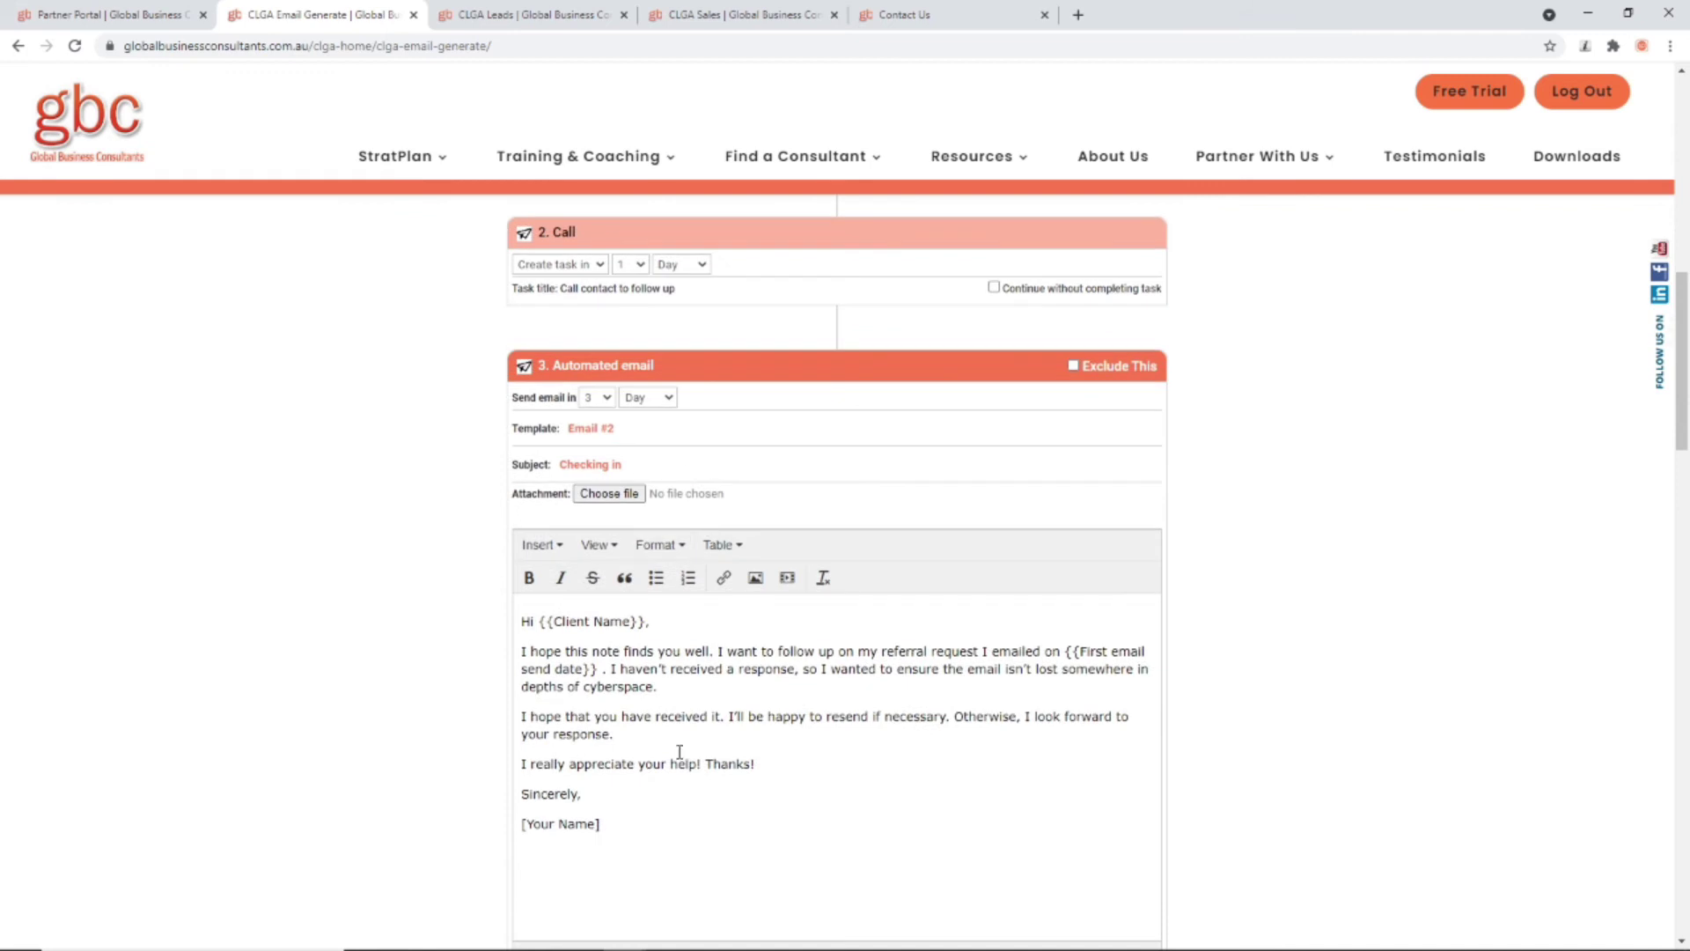
{"action": "left_click_drag", "start_coordinate": [607, 826], "coordinate": [515, 836]}
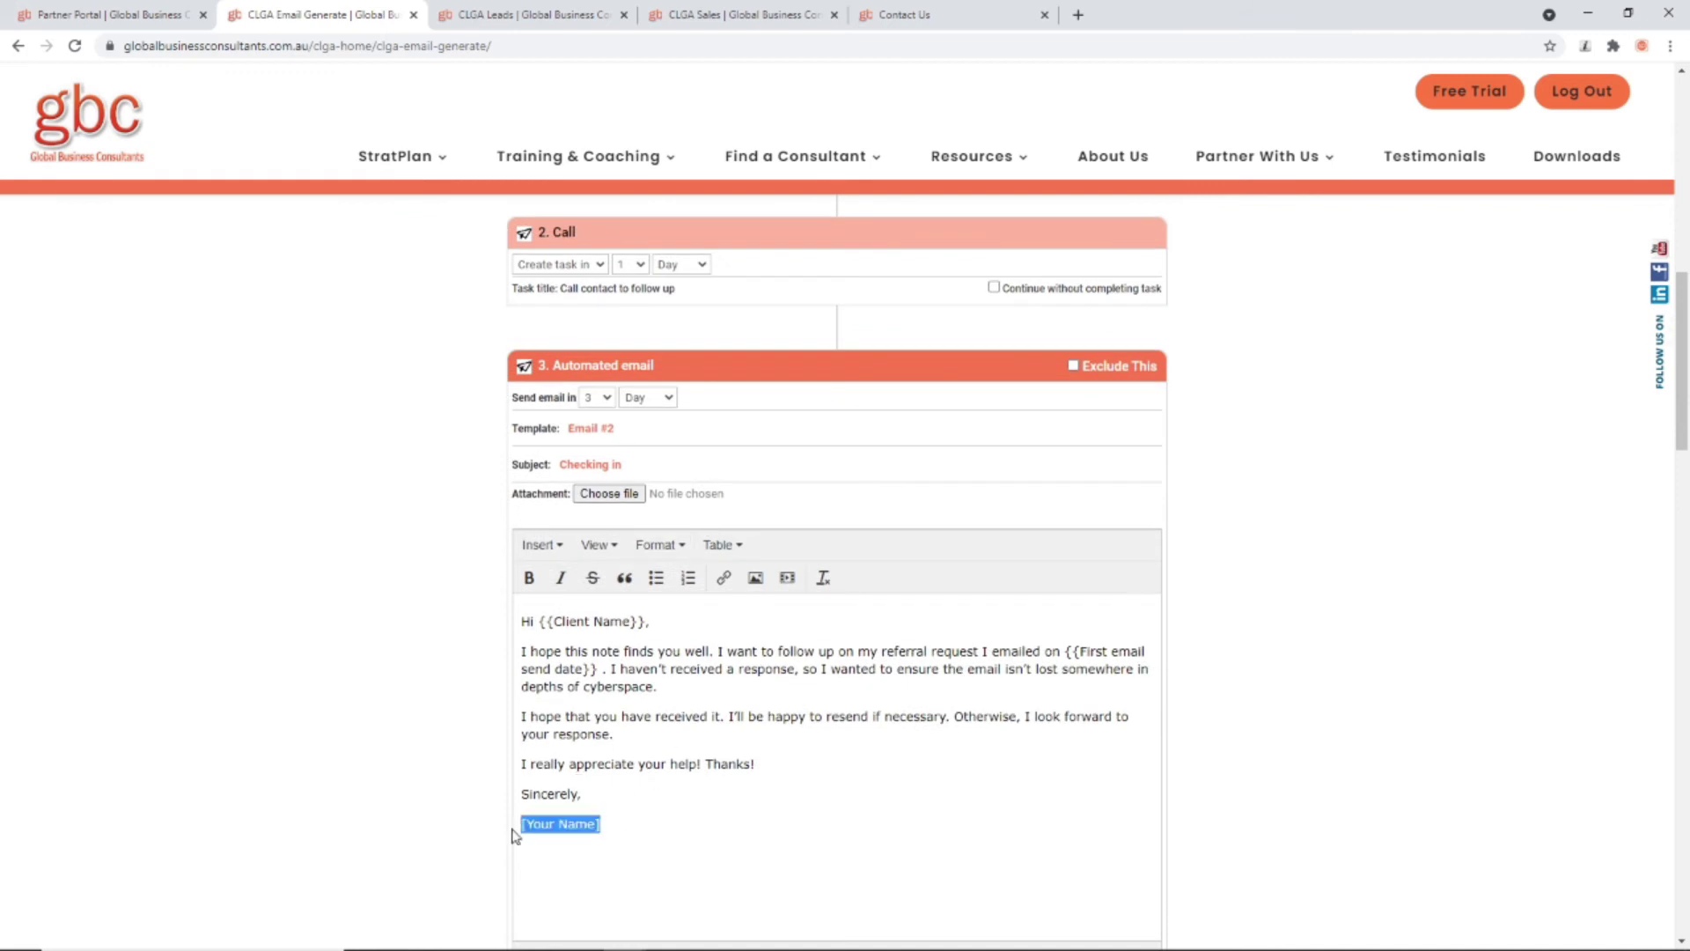
{"action": "key", "text": "BackSpace"}
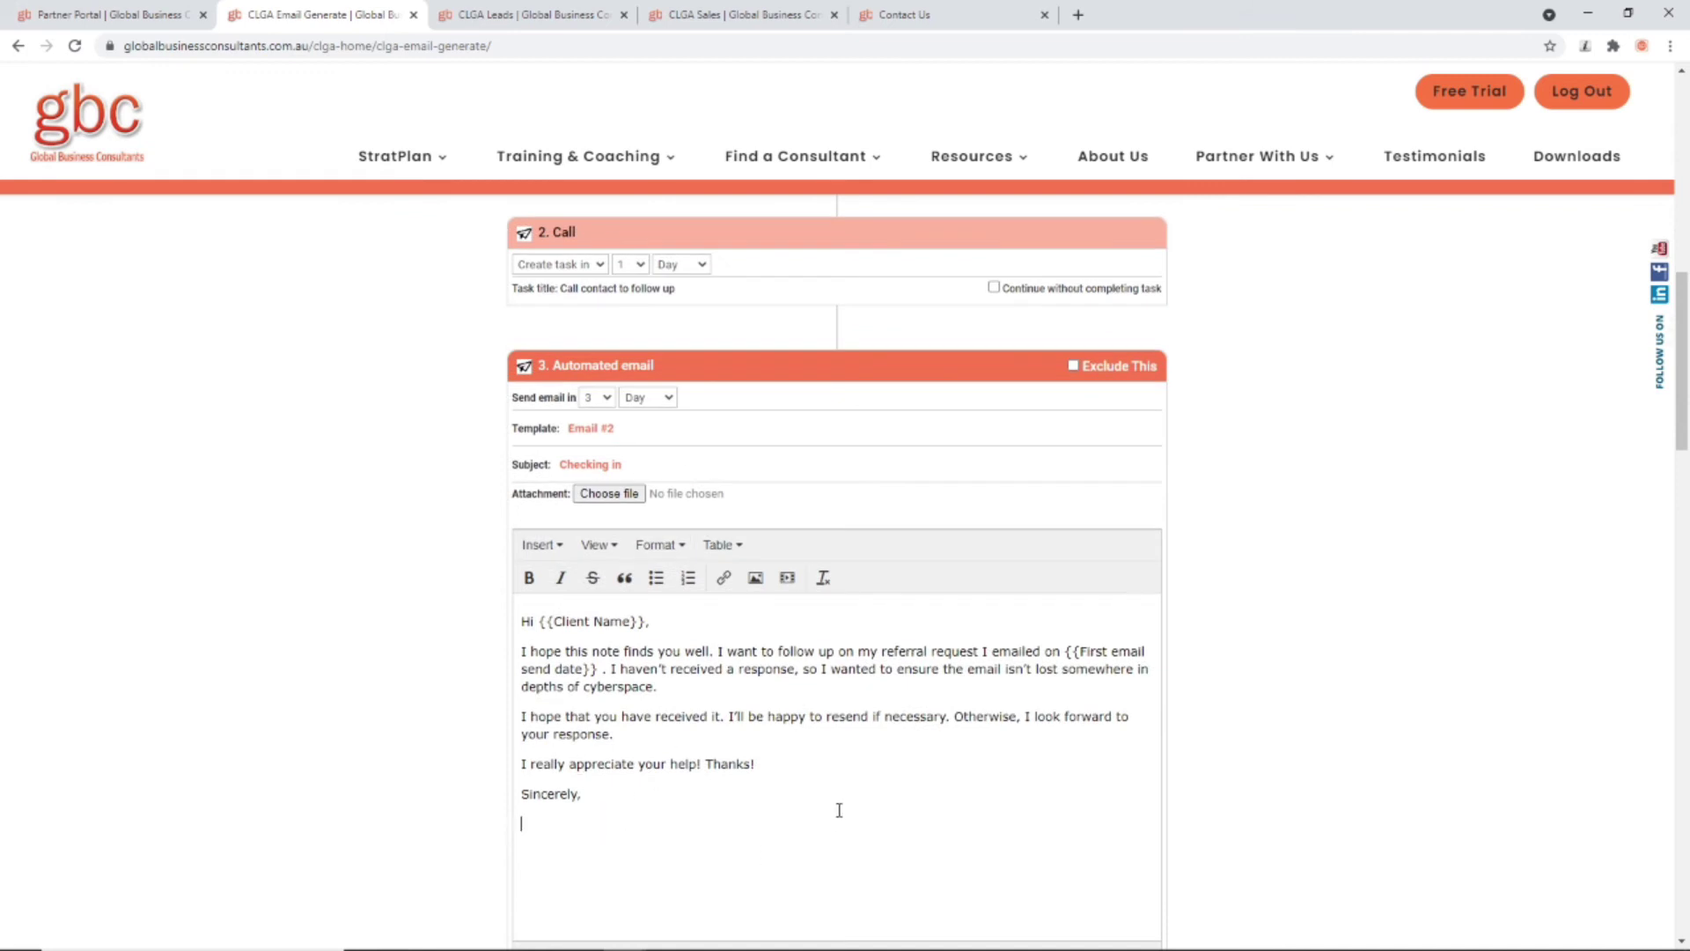
Step: Check the first email's send delay, leaving it at 0, then scroll to the page bottom
{"action": "scroll", "coordinate": [792, 742], "scroll_direction": "up", "scroll_amount": 10}
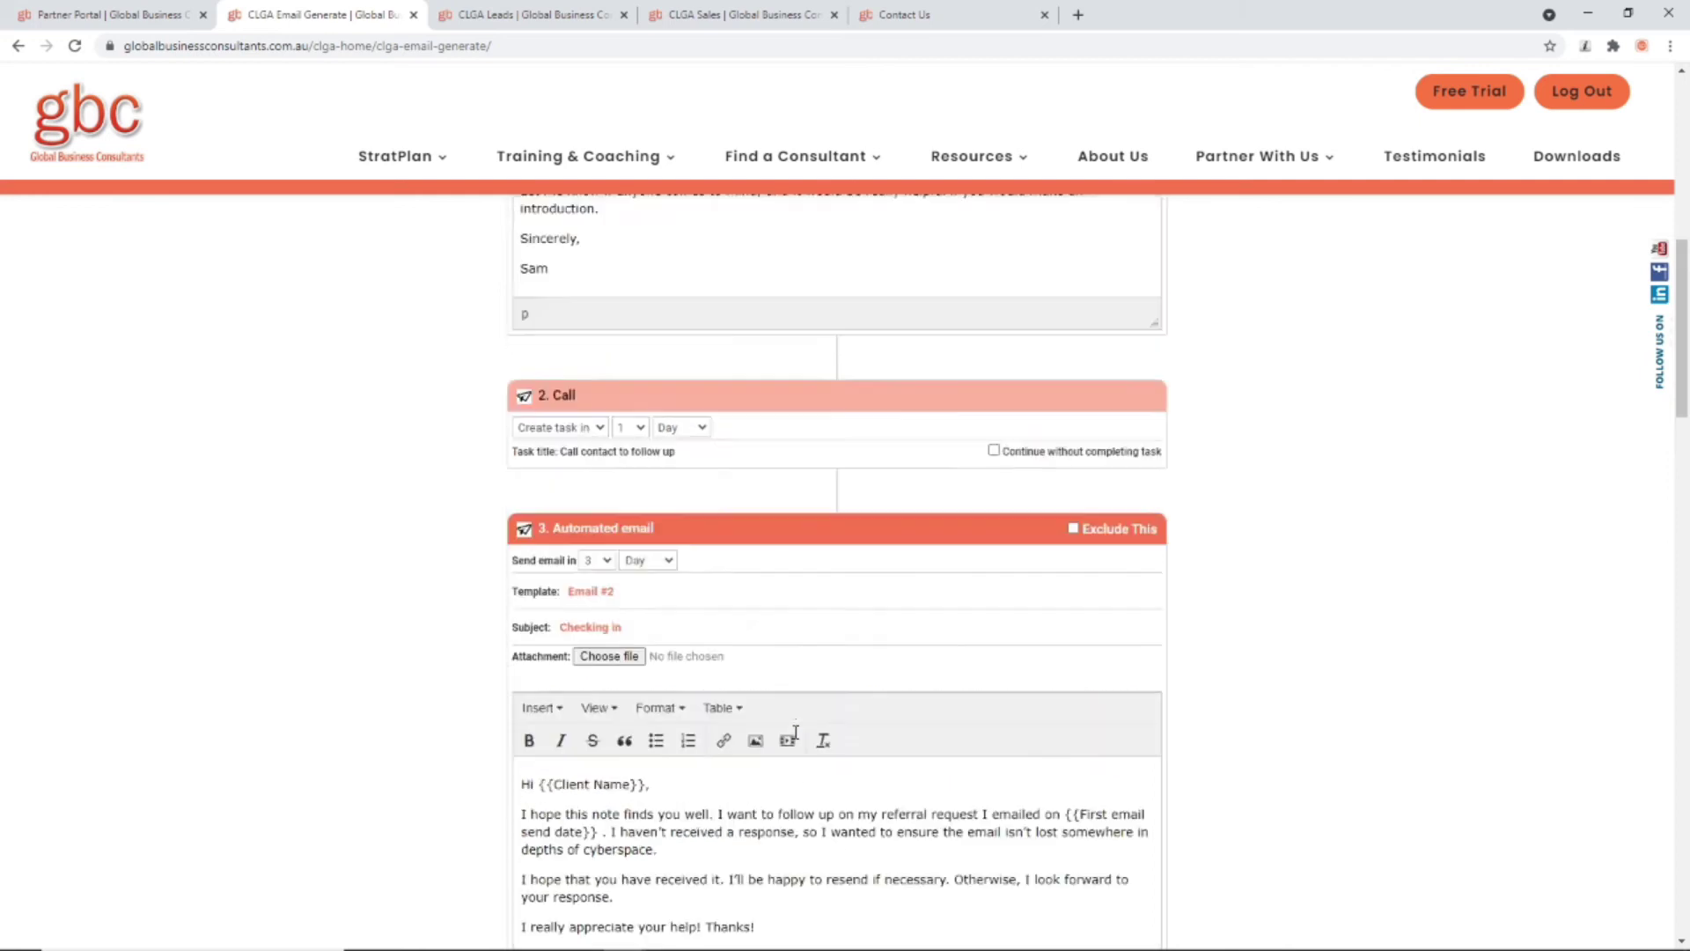
{"action": "scroll", "coordinate": [823, 712], "scroll_direction": "down", "scroll_amount": 2}
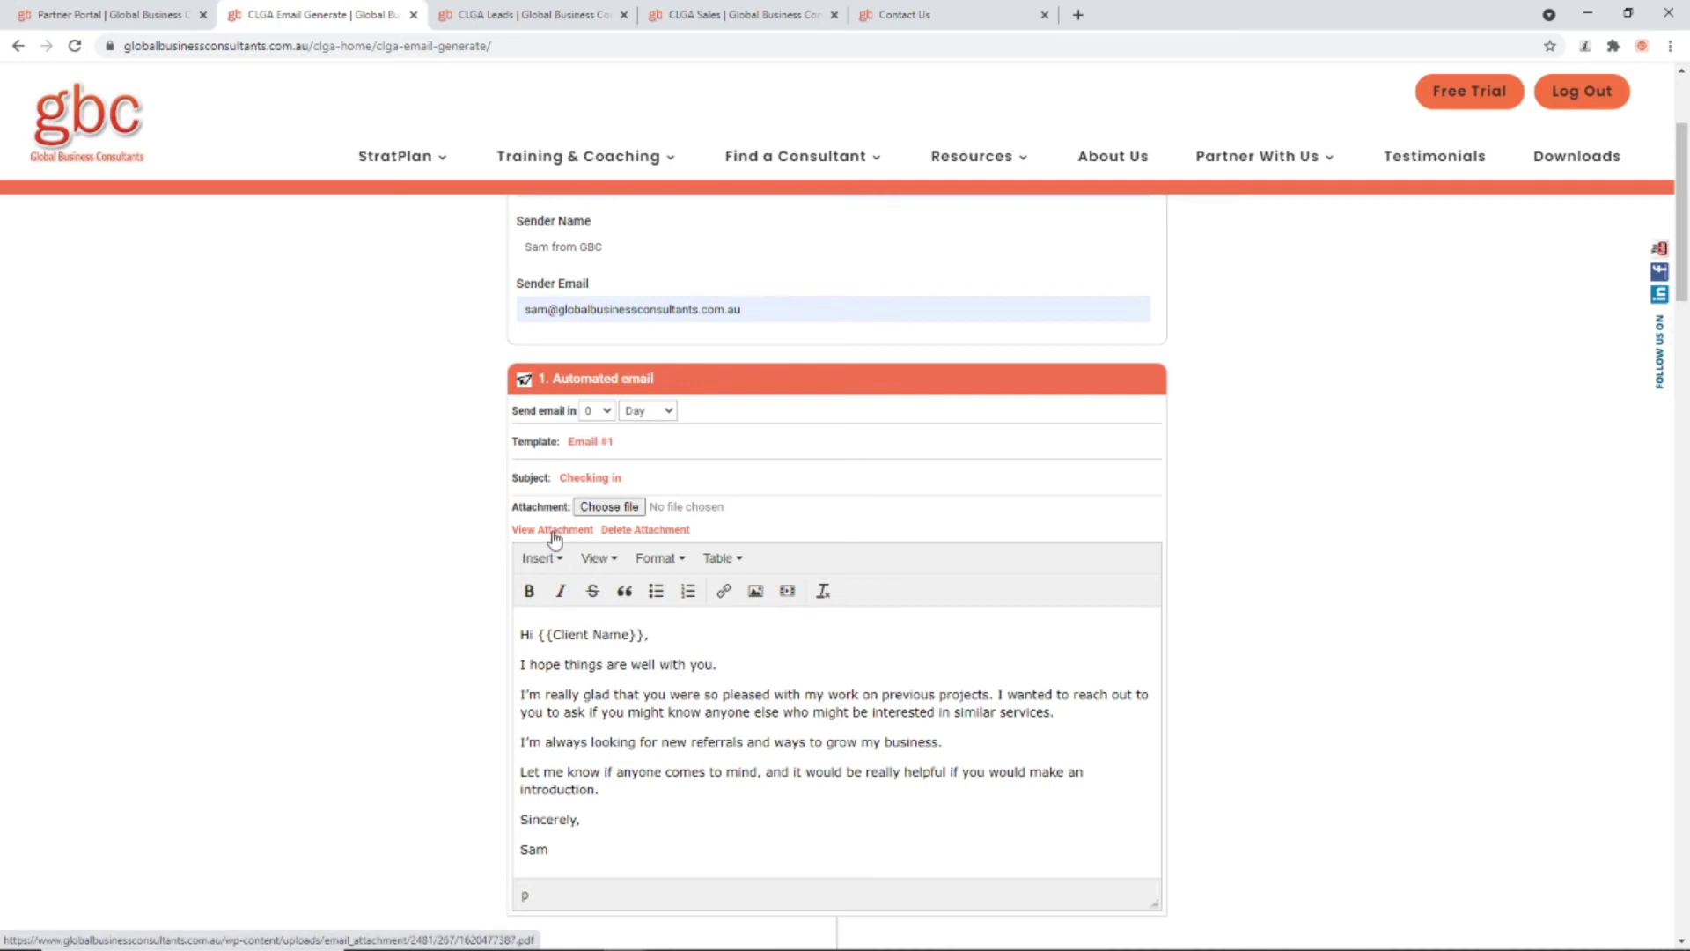
{"action": "left_click", "coordinate": [596, 412]}
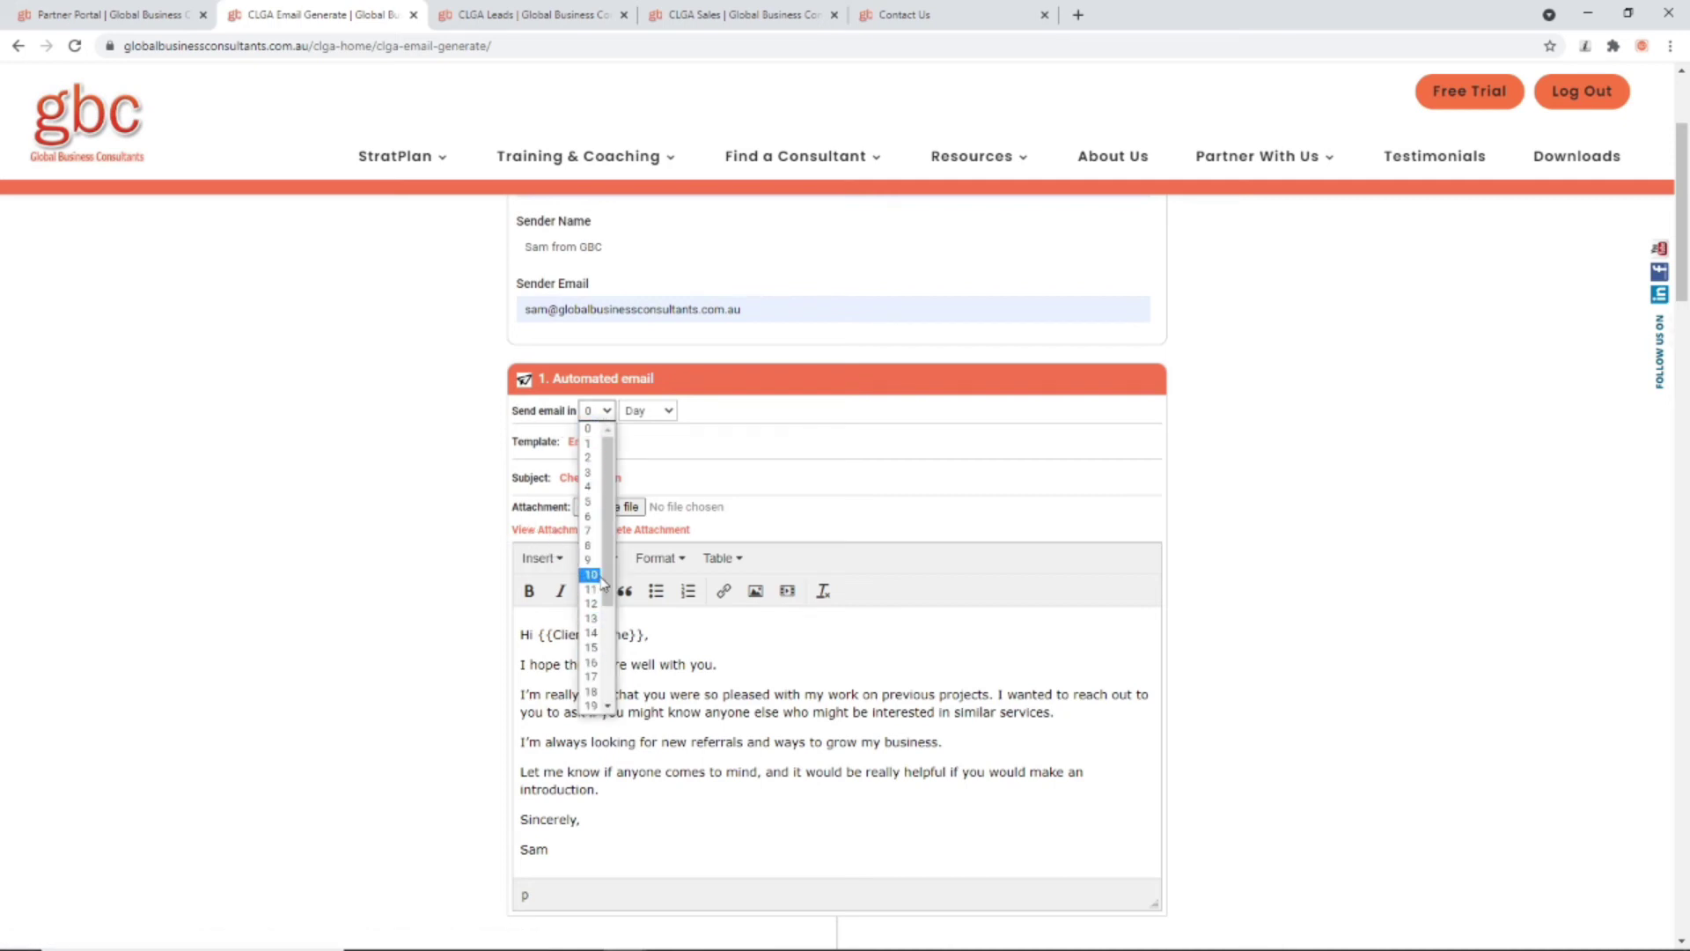
{"action": "mouse_move", "coordinate": [609, 544]}
{"action": "left_mouse_down"}
{"action": "mouse_move", "coordinate": [609, 622]}
{"action": "mouse_move", "coordinate": [609, 541]}
{"action": "left_mouse_up"}
{"action": "scroll", "coordinate": [594, 669], "scroll_direction": "down", "scroll_amount": 3}
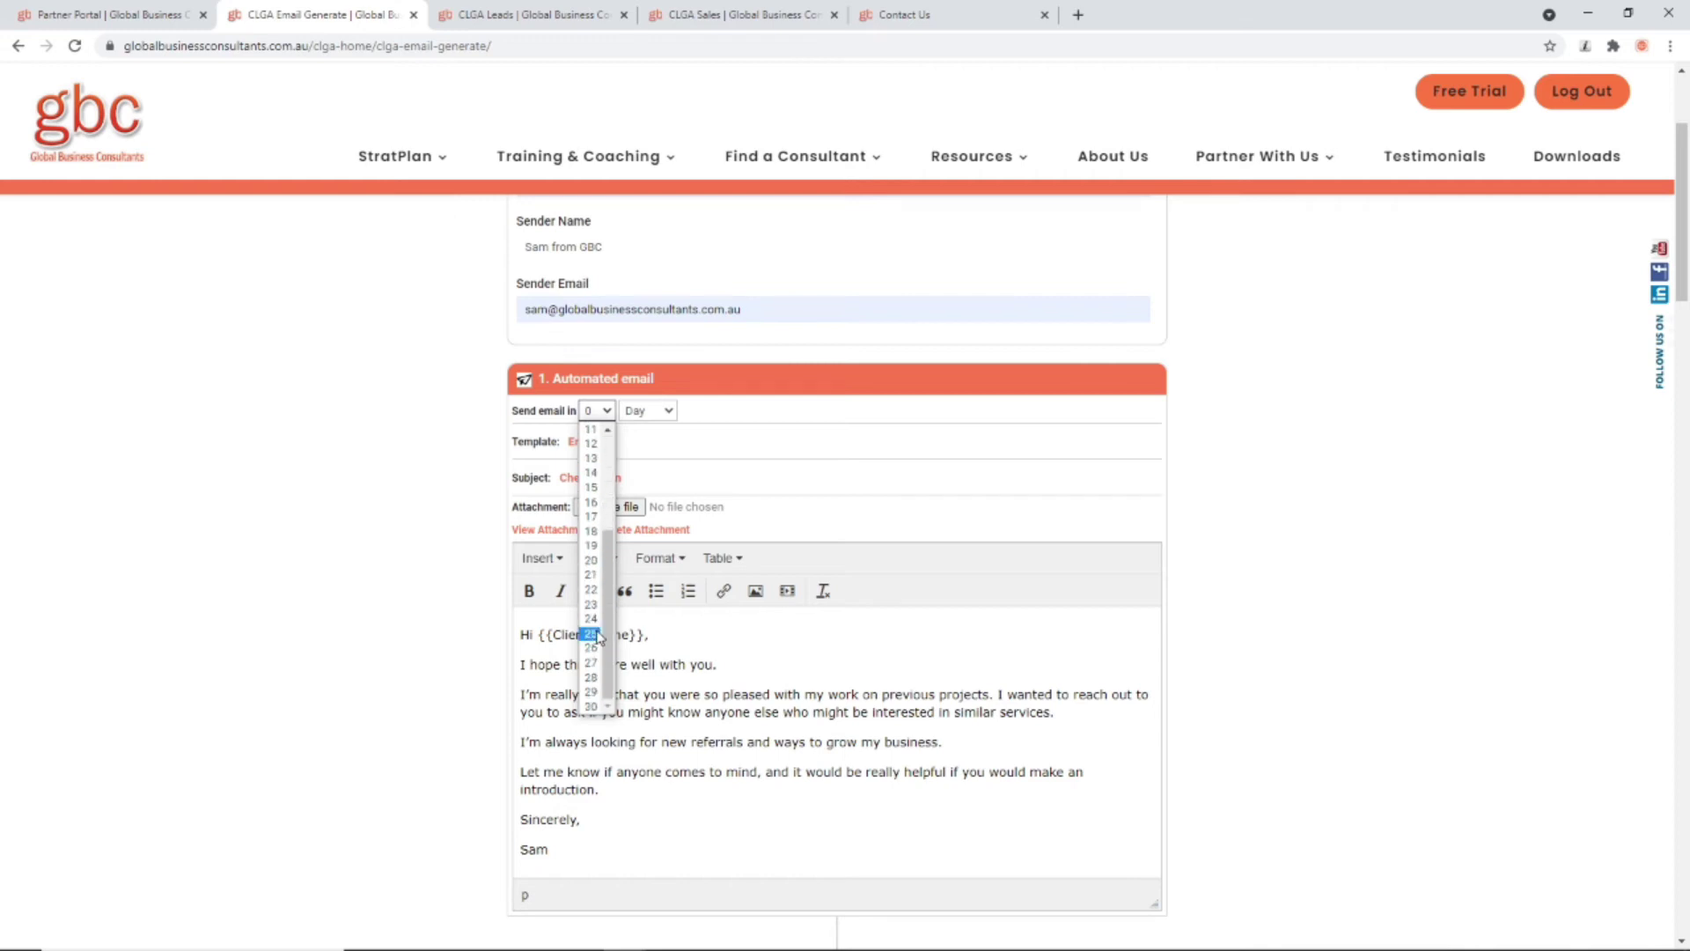
{"action": "left_click", "coordinate": [471, 699]}
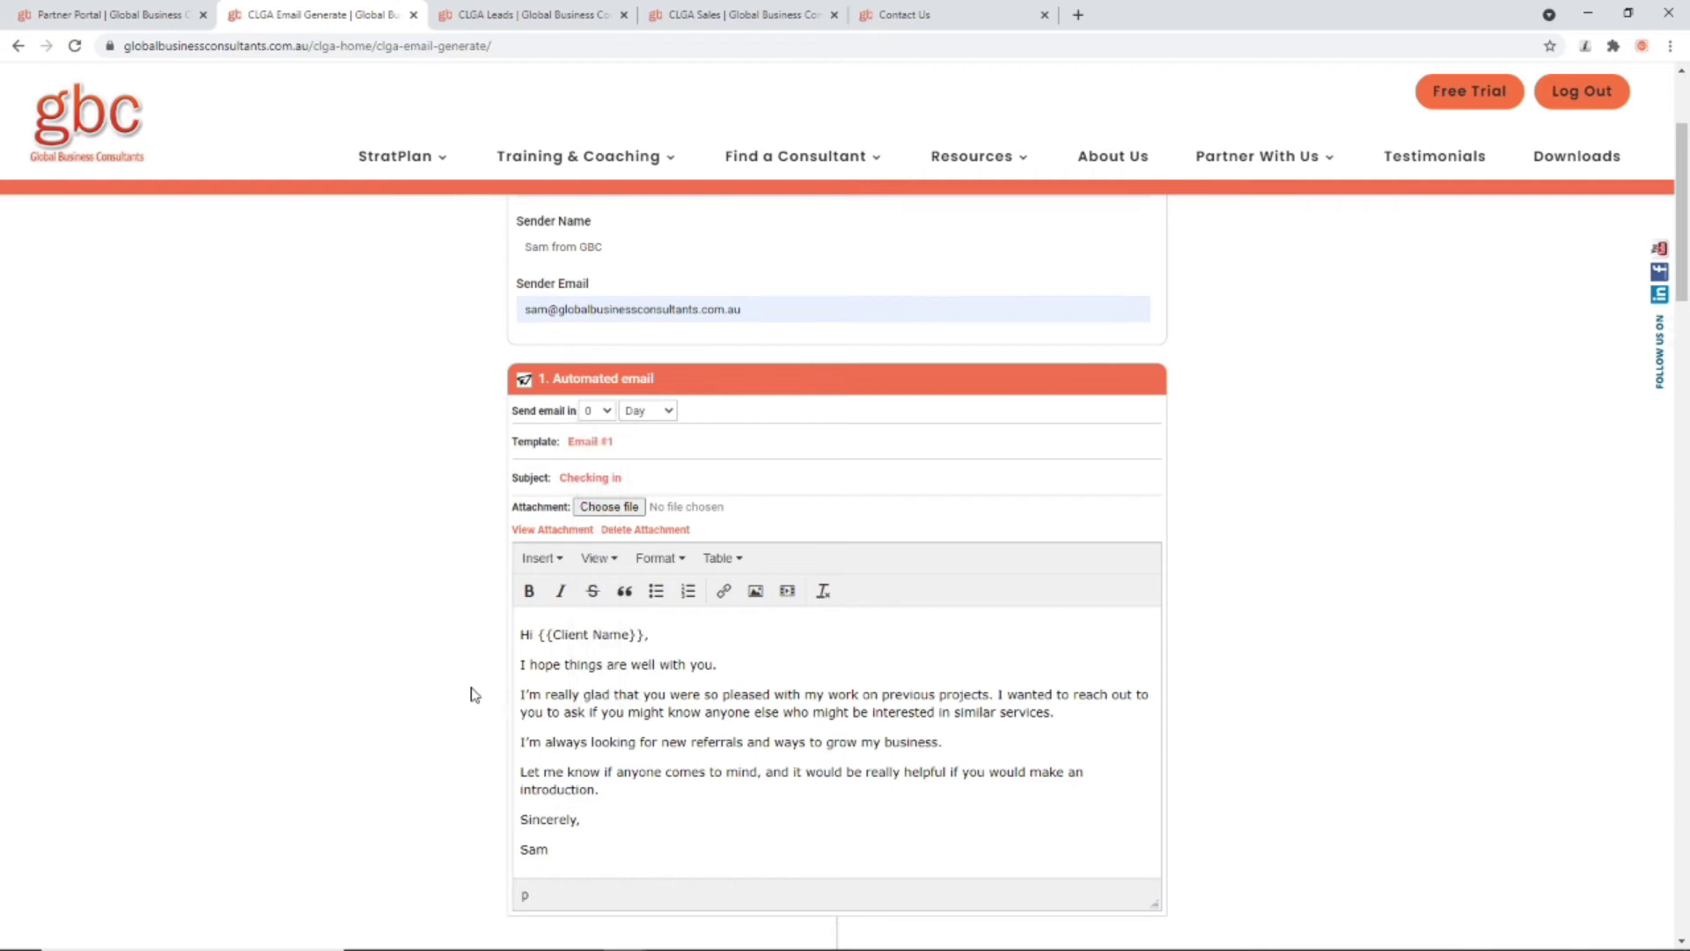
{"action": "scroll", "coordinate": [471, 694], "scroll_direction": "down", "scroll_amount": 8}
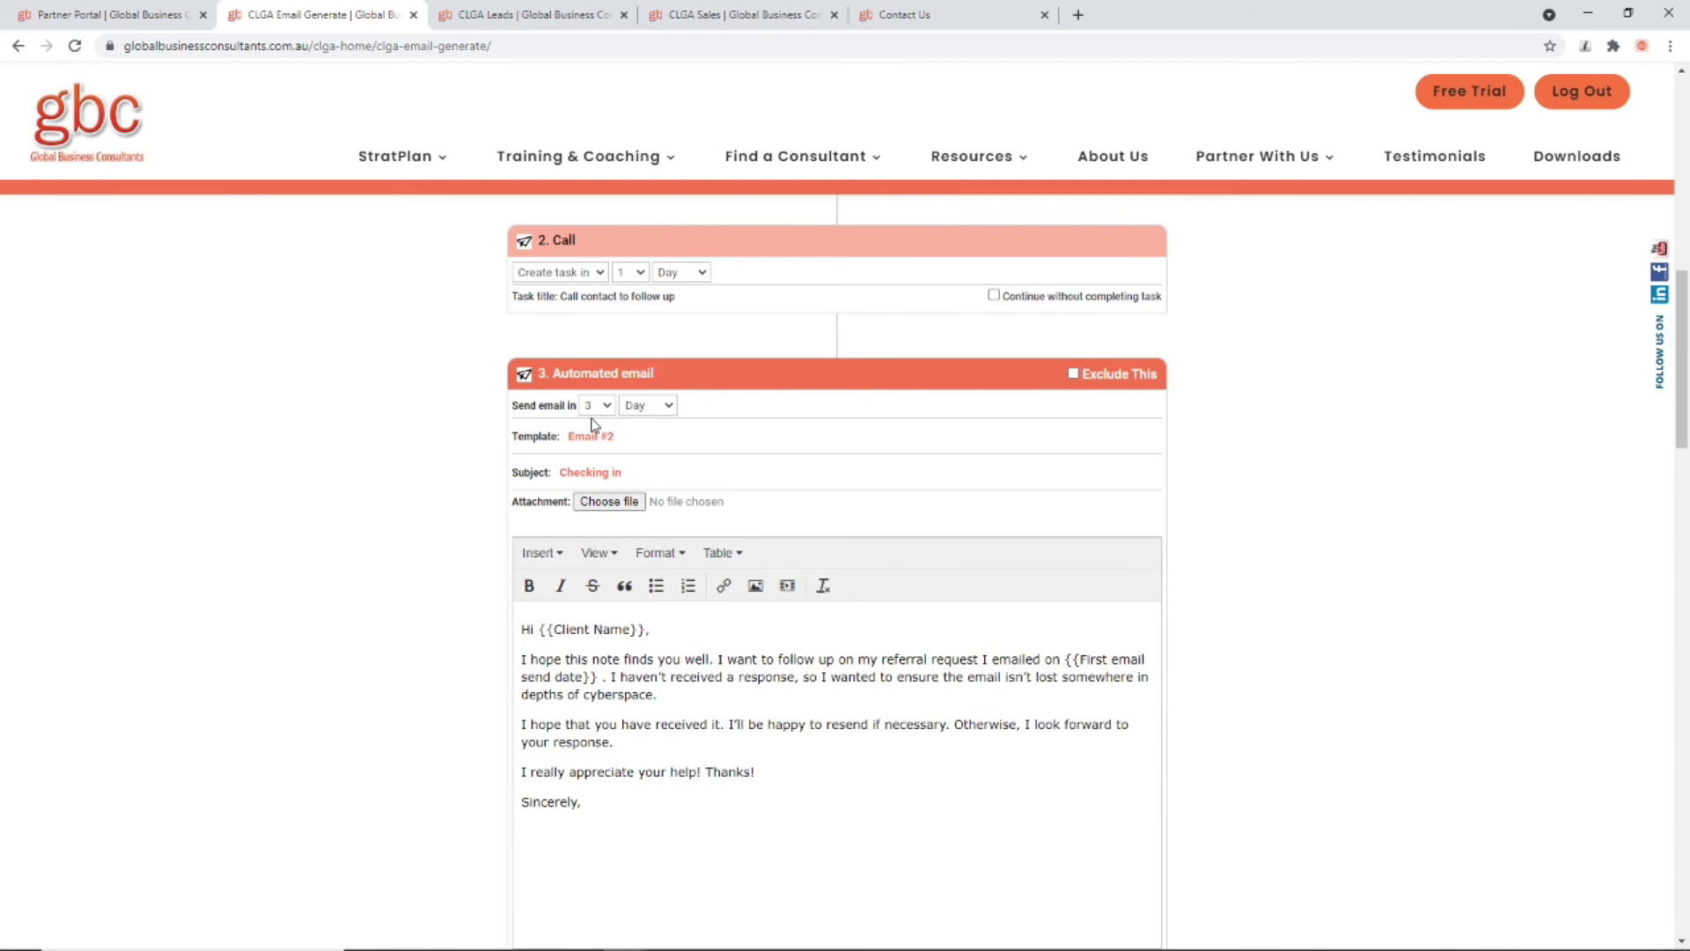
{"action": "scroll", "coordinate": [583, 425], "scroll_direction": "up", "scroll_amount": 3}
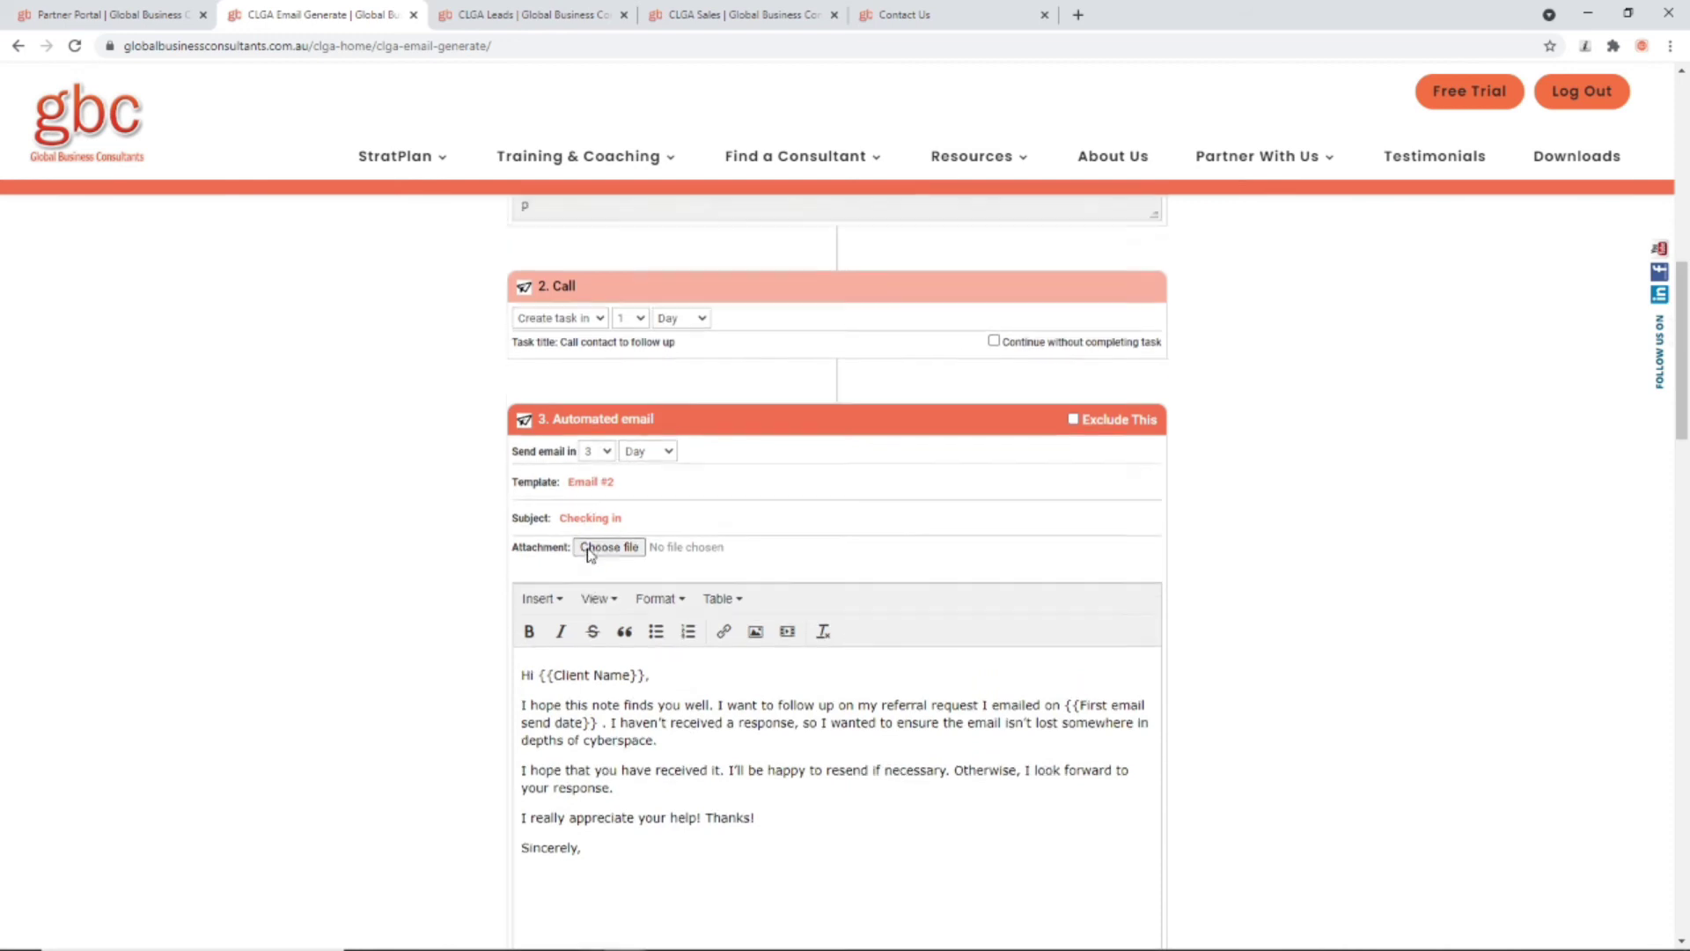
{"action": "scroll", "coordinate": [625, 651], "scroll_direction": "down", "scroll_amount": 3}
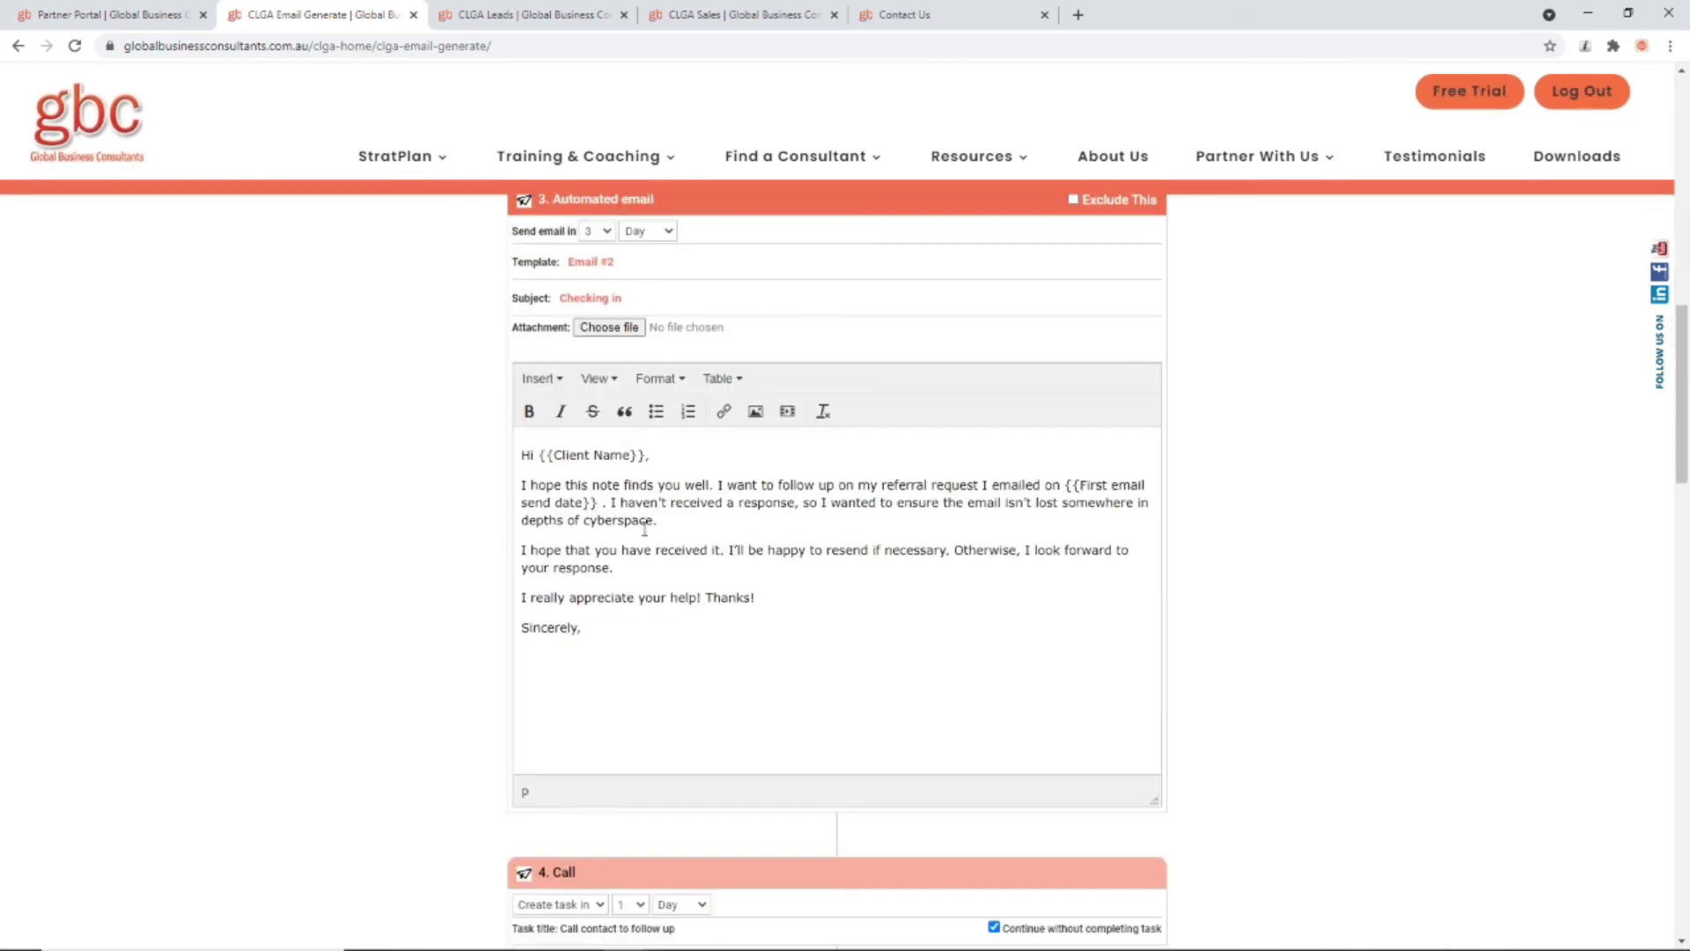
{"action": "scroll", "coordinate": [704, 797], "scroll_direction": "down", "scroll_amount": 6}
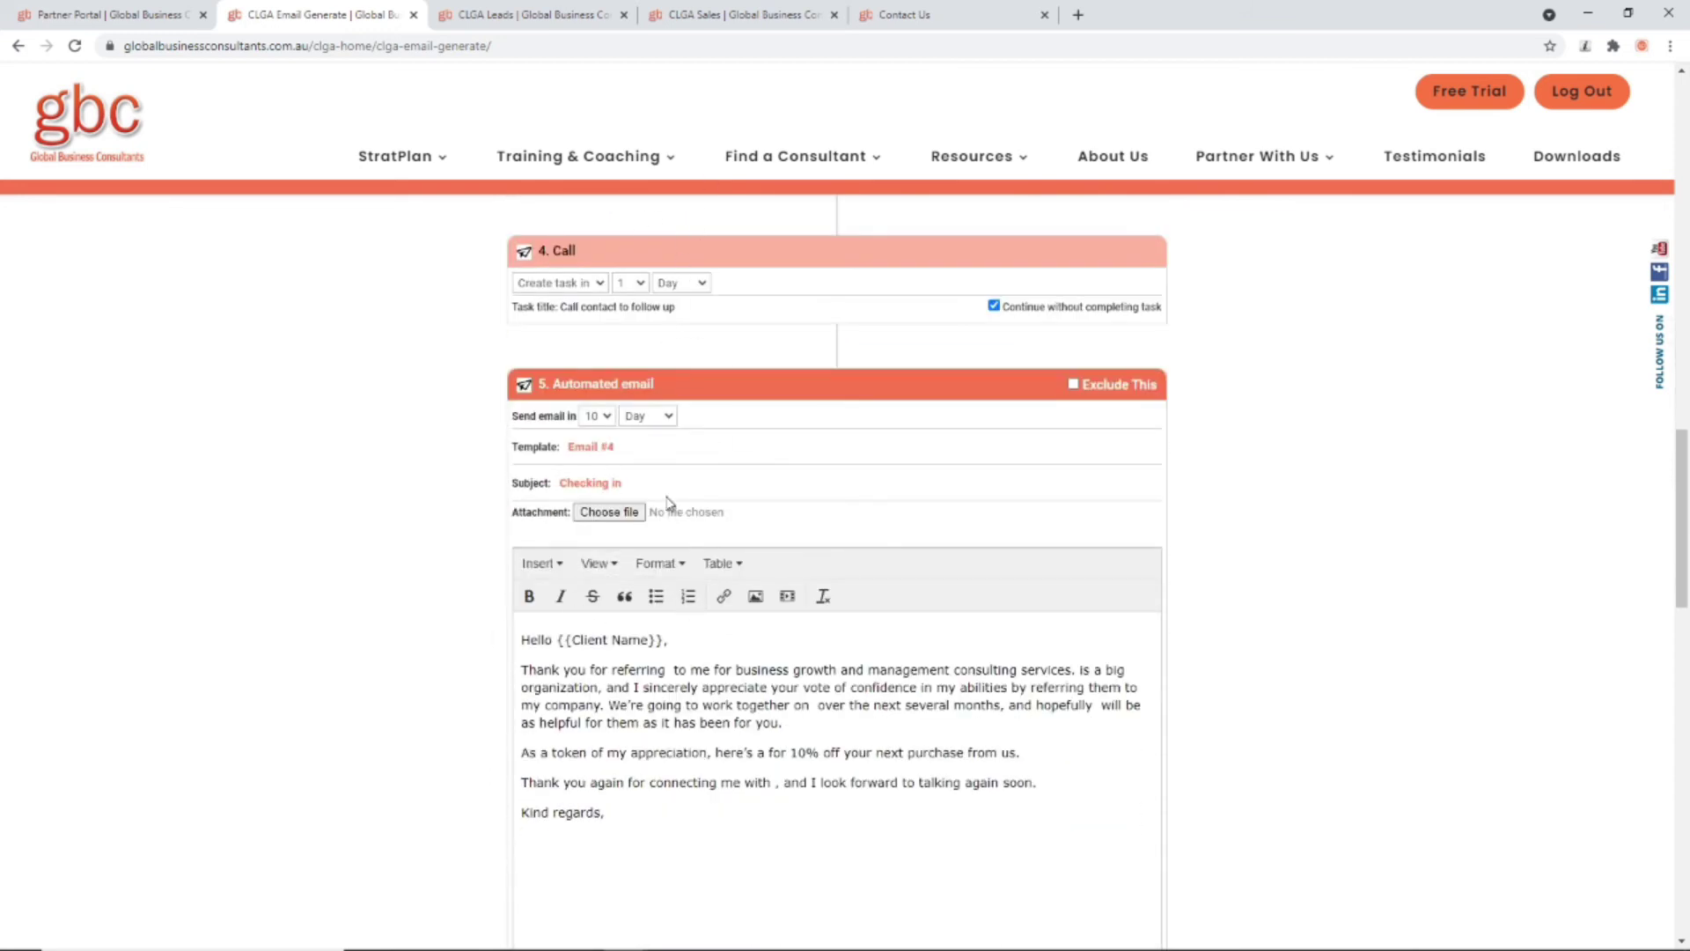
{"action": "scroll", "coordinate": [546, 598], "scroll_direction": "down", "scroll_amount": 6}
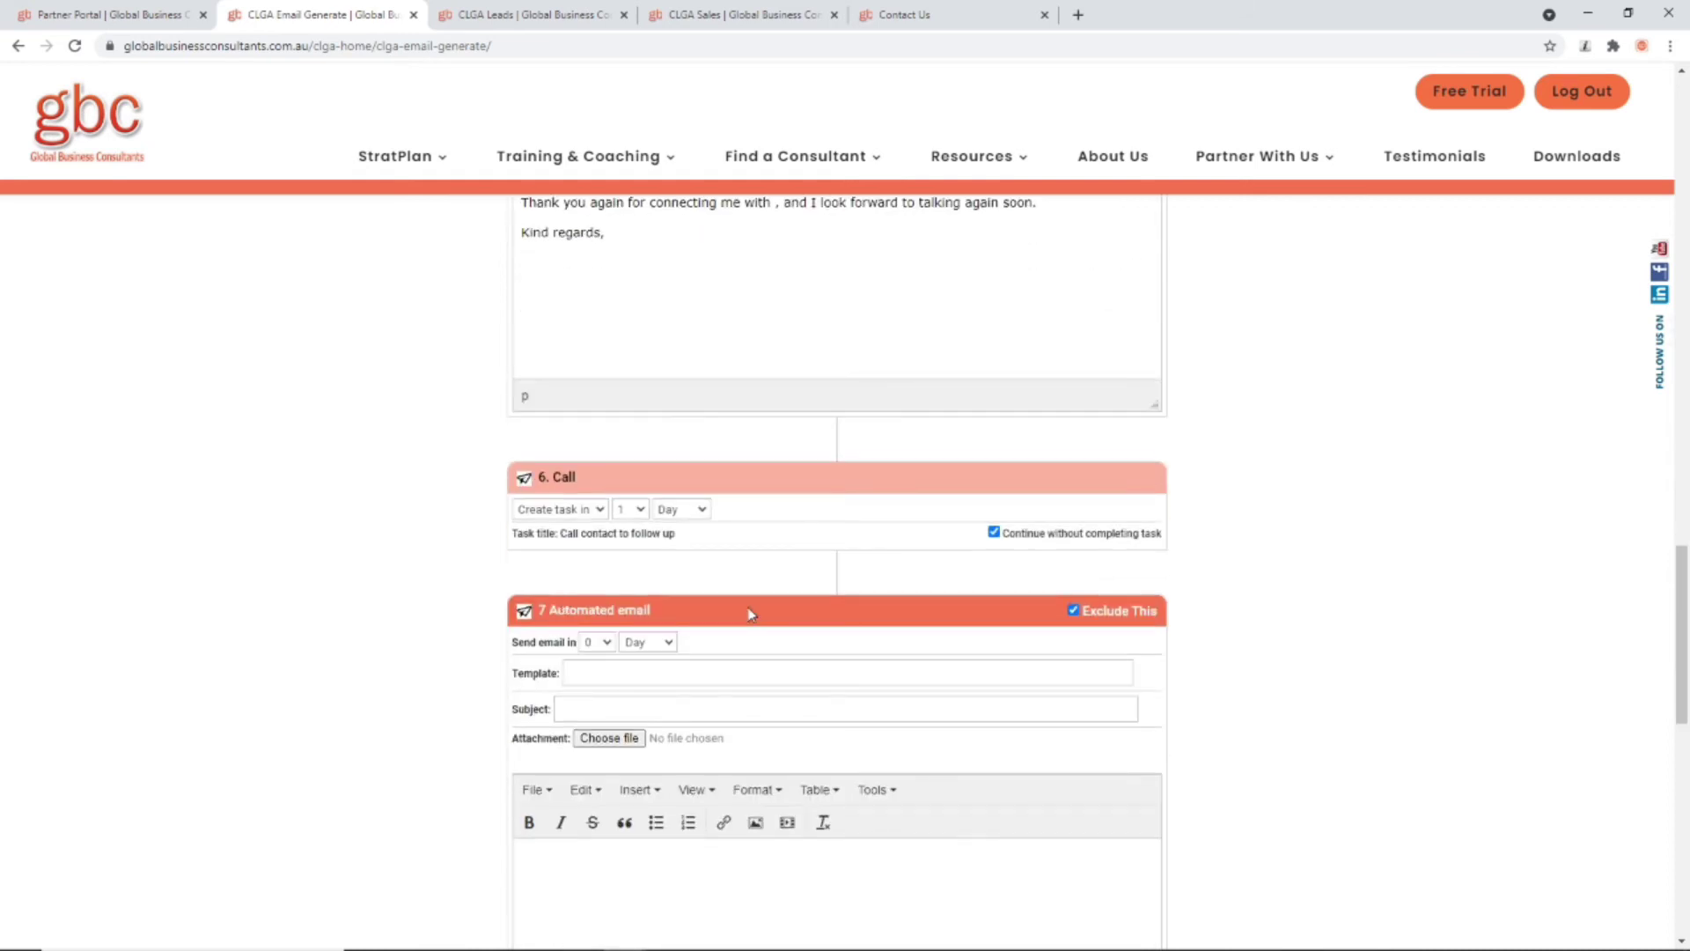
{"action": "scroll", "coordinate": [701, 679], "scroll_direction": "down", "scroll_amount": 10}
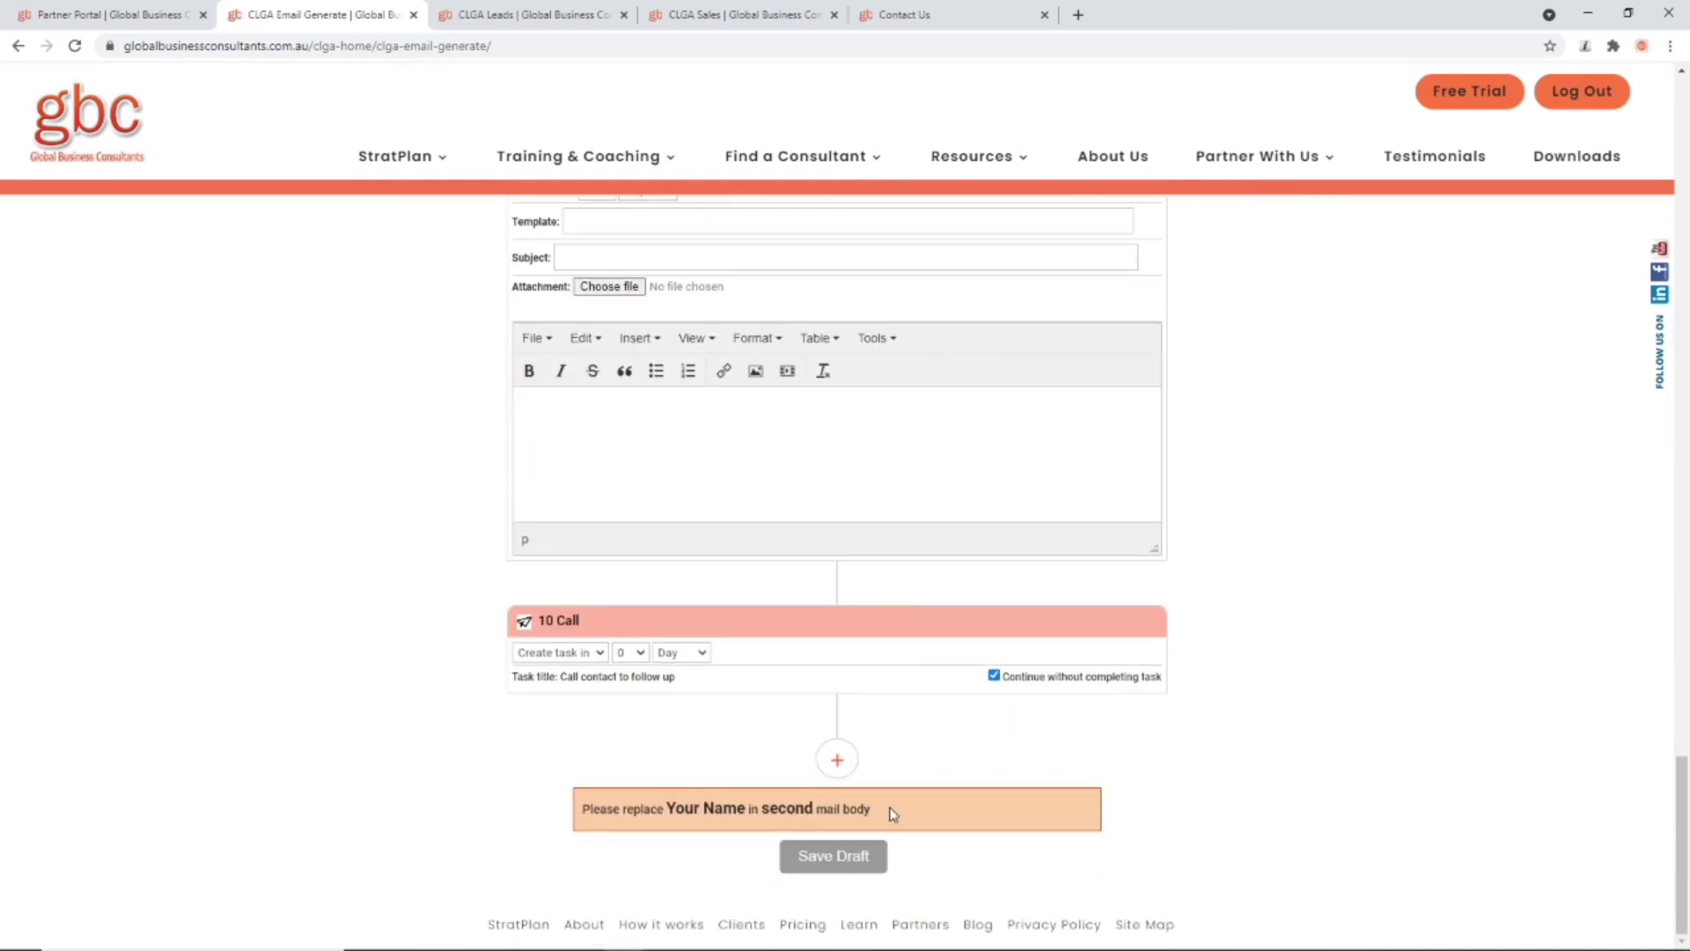
Step: Save the draft and activate the test campaign, confirming the activation
{"action": "left_click", "coordinate": [863, 855]}
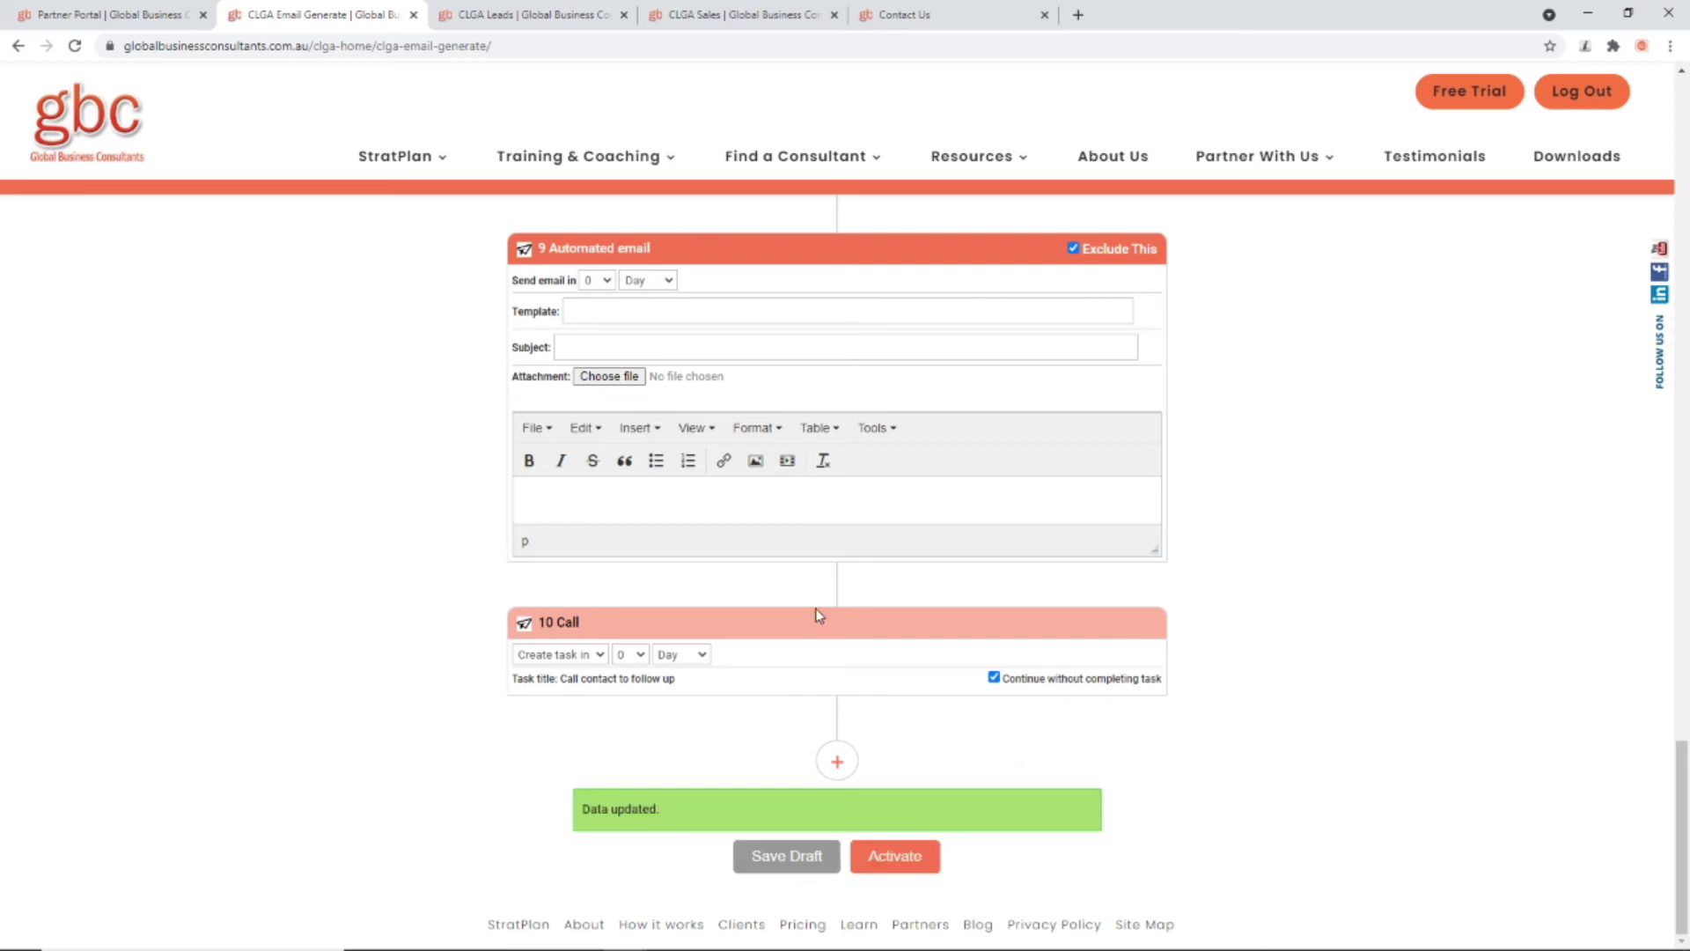
{"action": "left_click", "coordinate": [898, 859]}
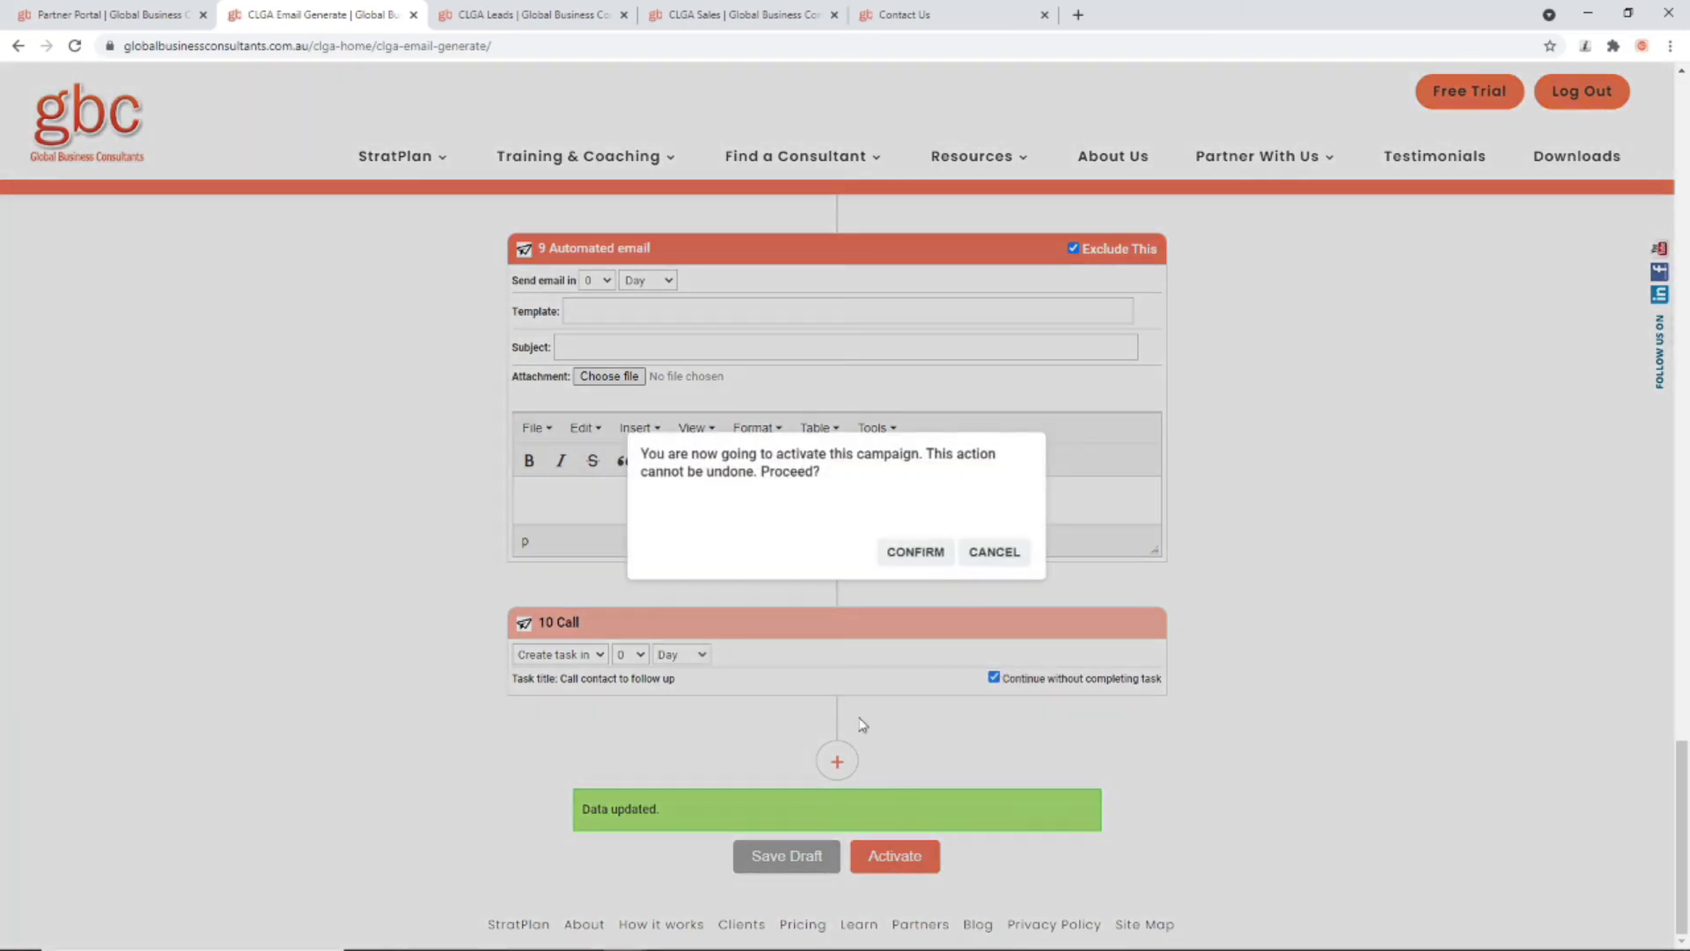
{"action": "left_click", "coordinate": [916, 553]}
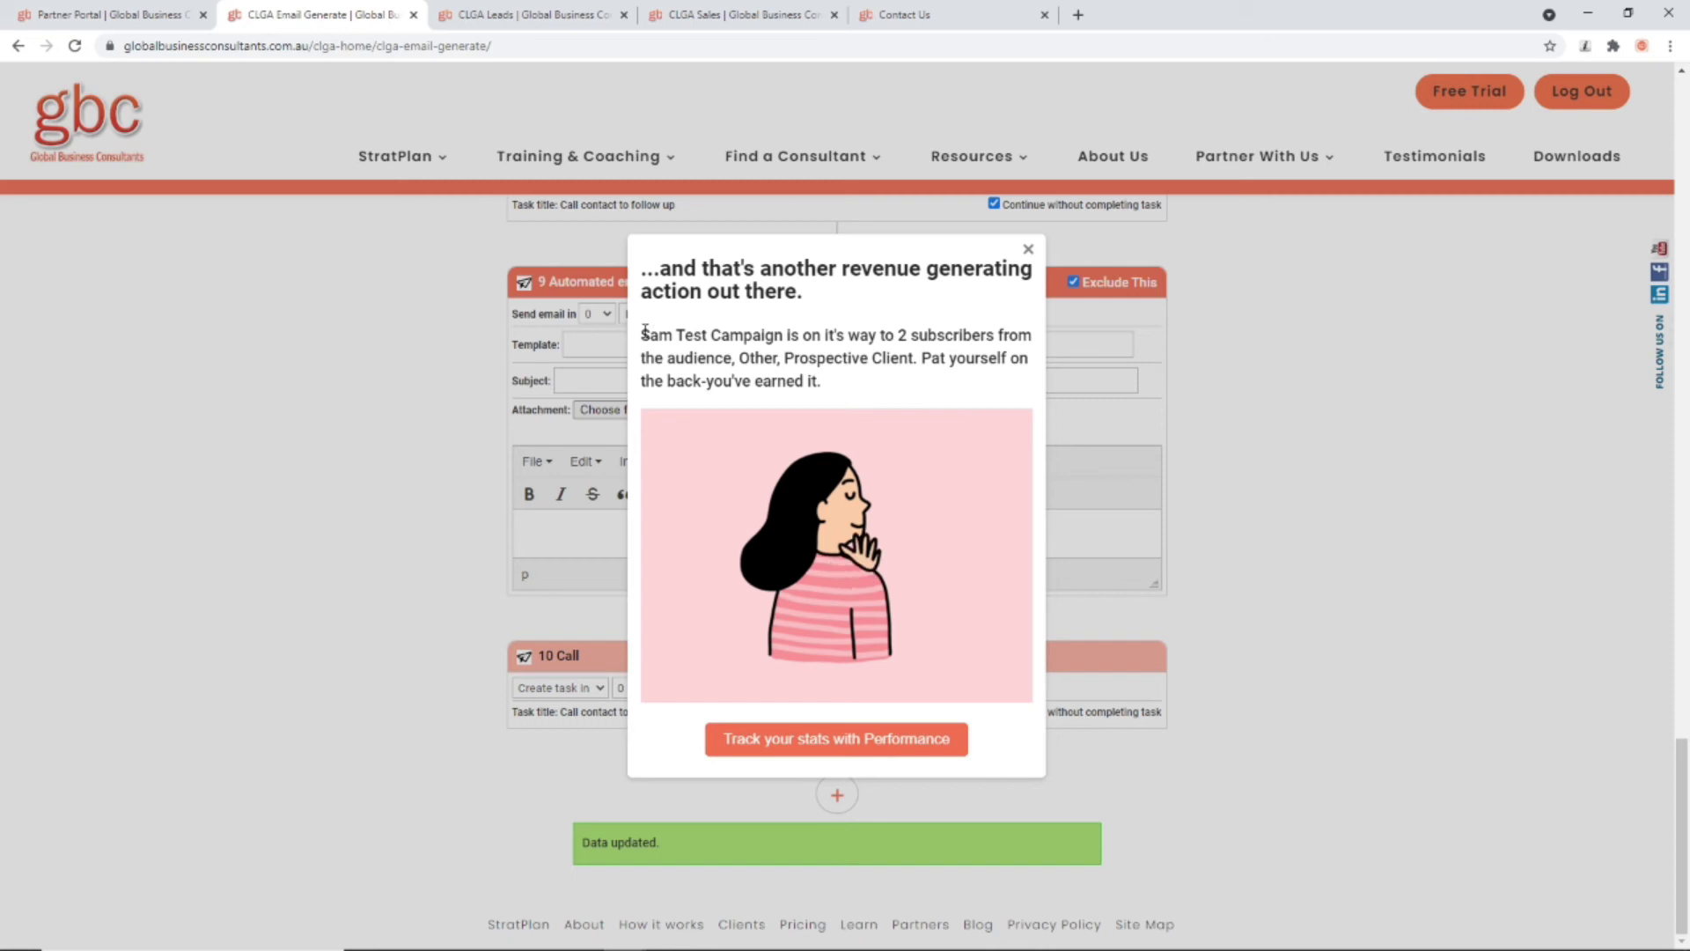
Step: Note the campaign name, 2-subscriber count and audience in the success message, then close it
{"action": "left_click_drag", "start_coordinate": [646, 333], "coordinate": [764, 335]}
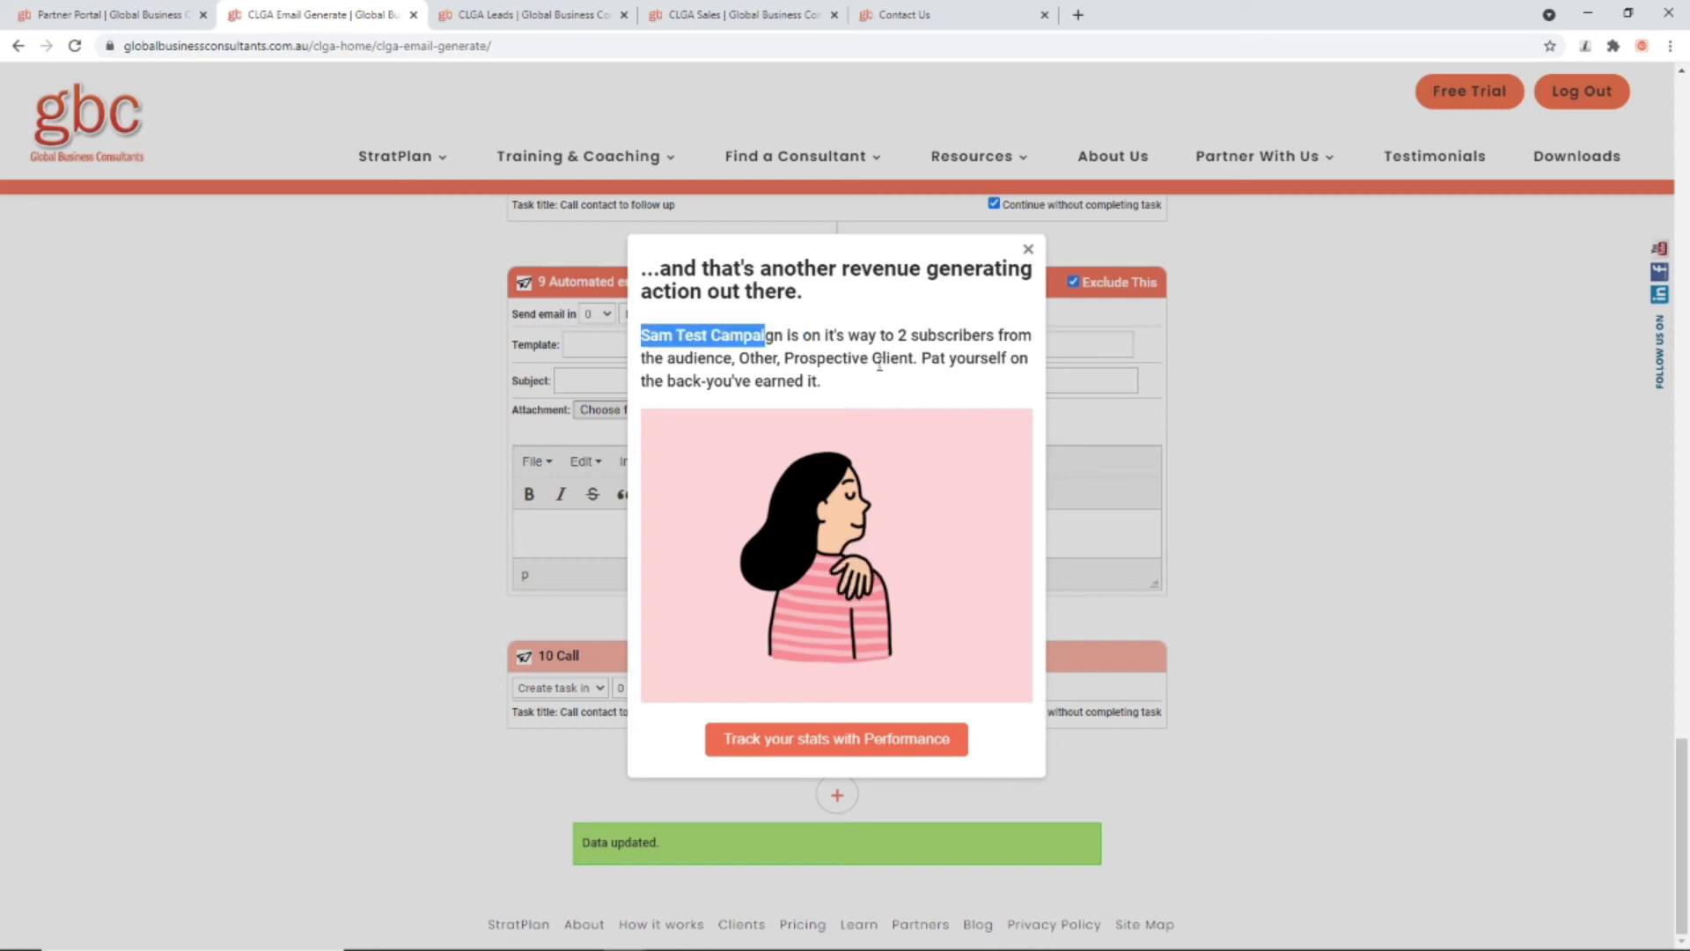
{"action": "left_click_drag", "start_coordinate": [898, 334], "coordinate": [945, 335]}
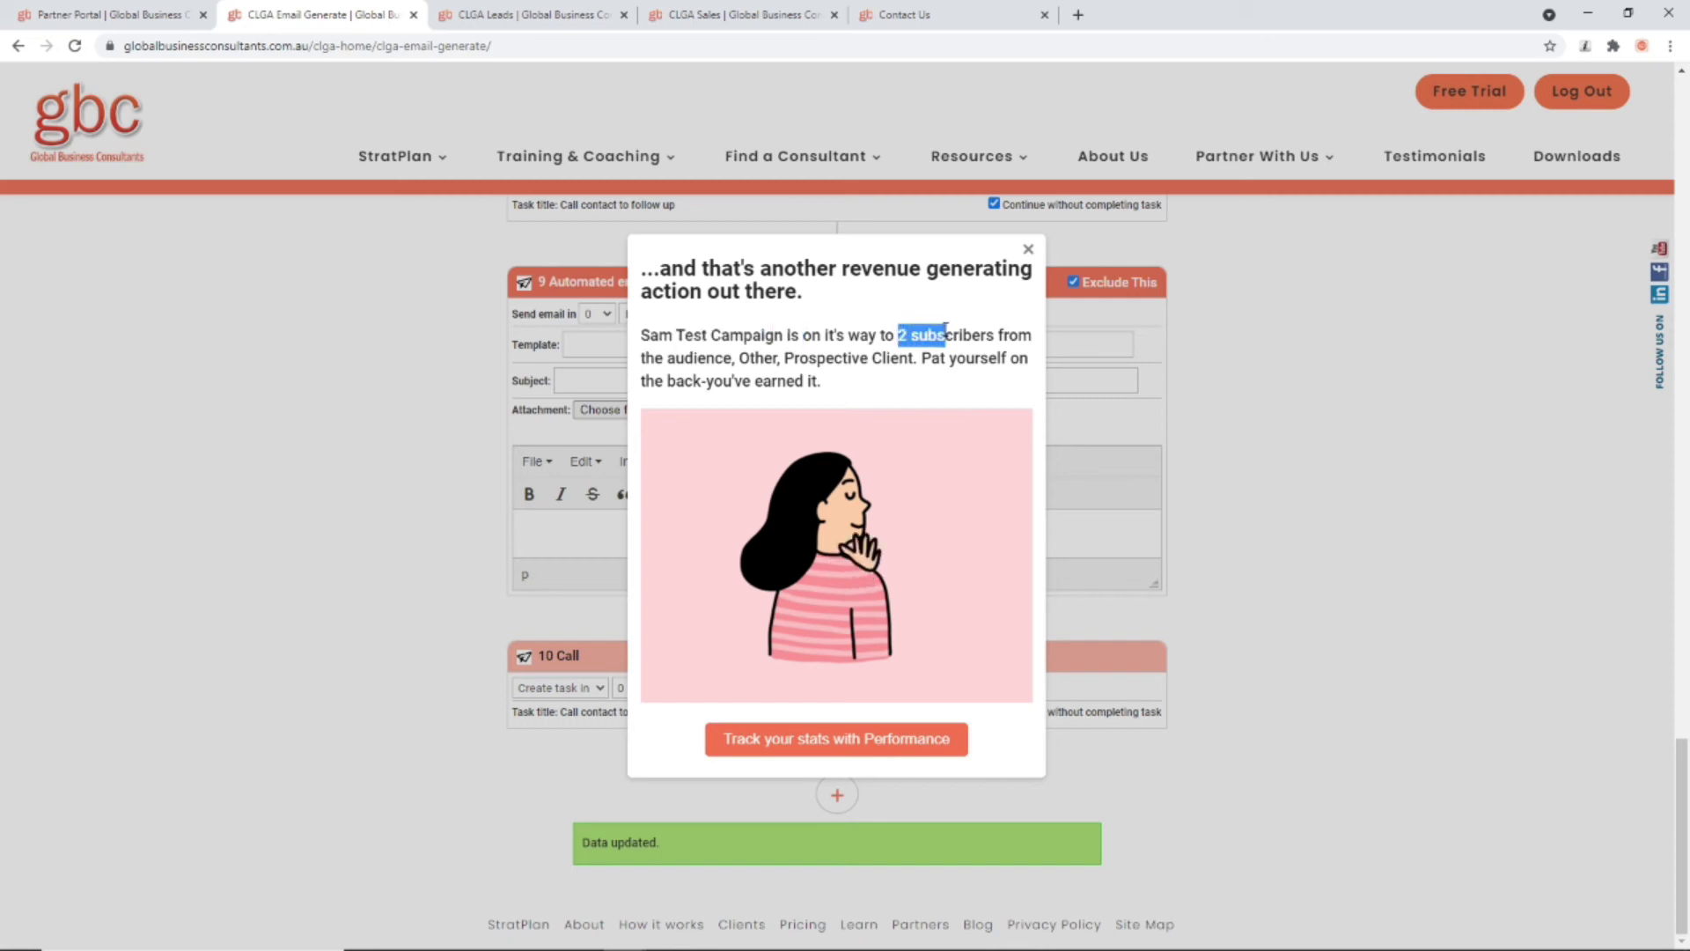
{"action": "left_click_drag", "start_coordinate": [668, 357], "coordinate": [785, 358]}
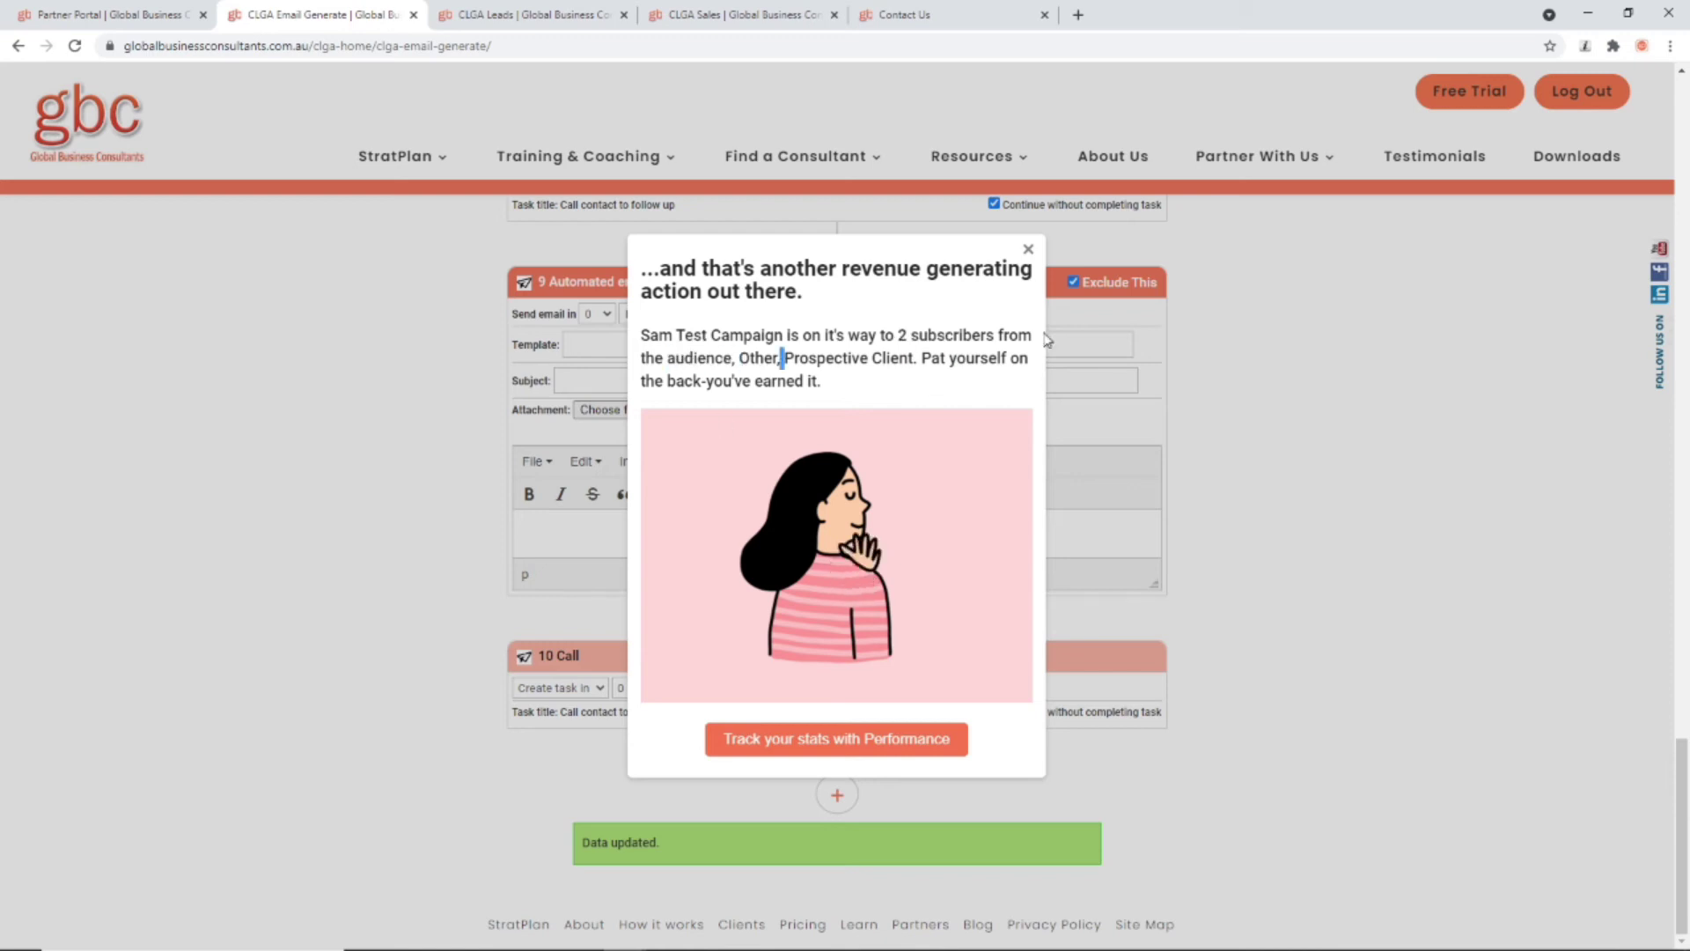
{"action": "left_click", "coordinate": [1025, 250]}
{"action": "scroll", "coordinate": [511, 766], "scroll_direction": "up", "scroll_amount": 20}
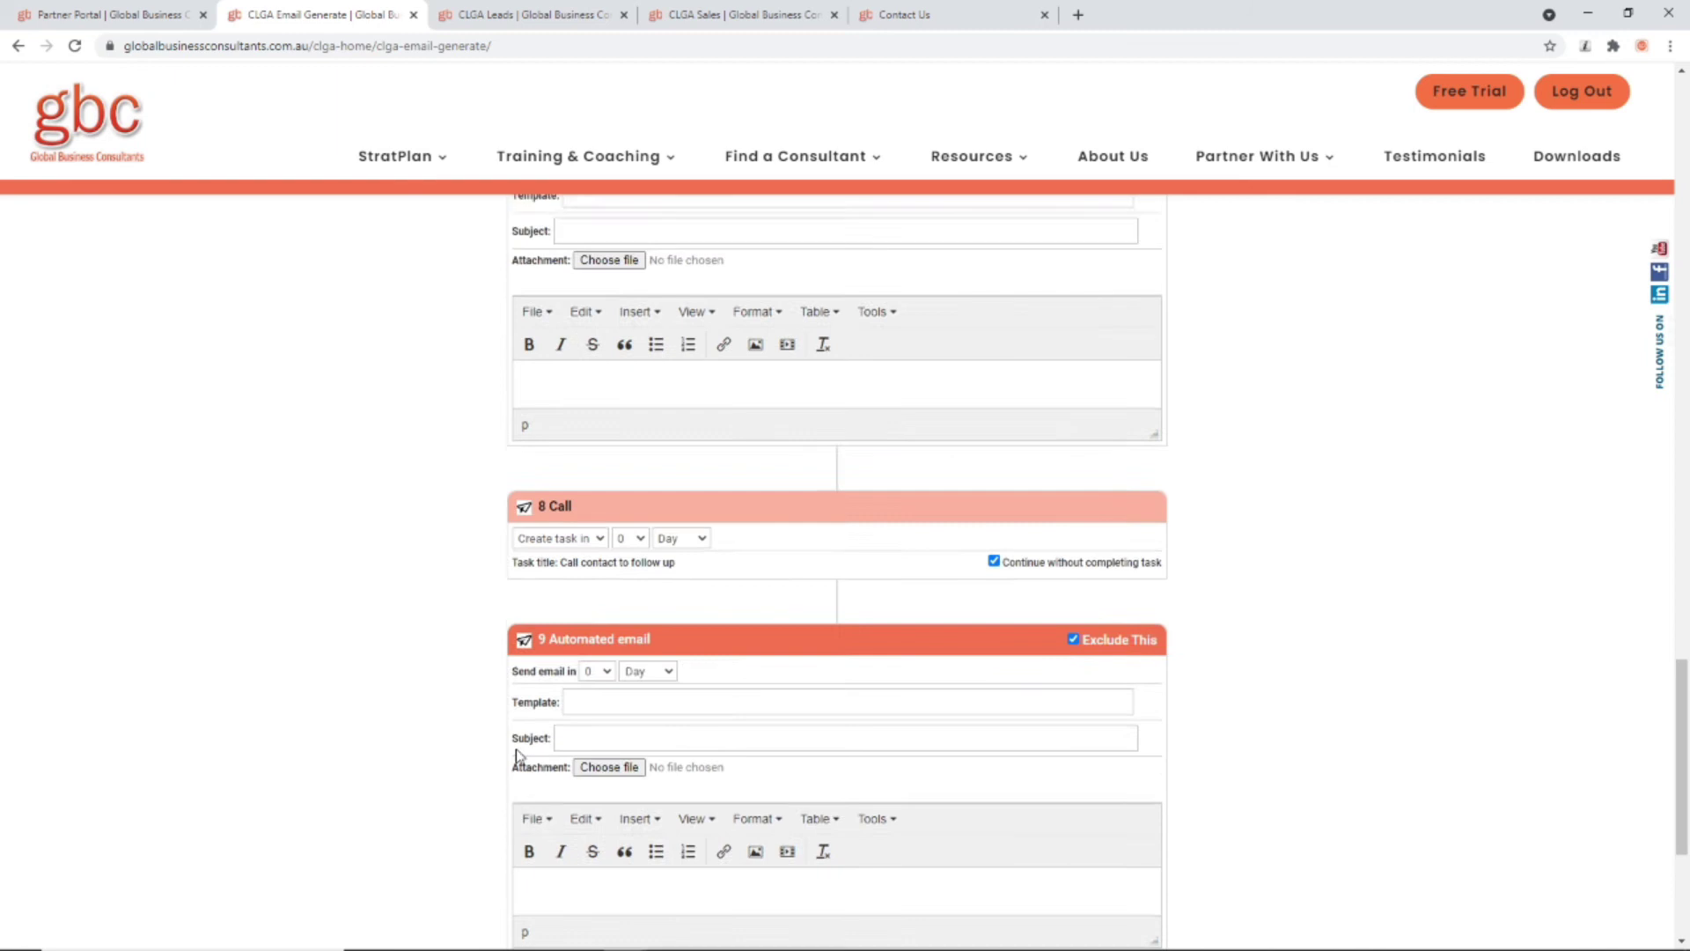
Step: Open the campaign's Performance tab and review 2 enrolled contacts, 2 opens and 81% conversion
{"action": "scroll", "coordinate": [519, 750], "scroll_direction": "up", "scroll_amount": 15}
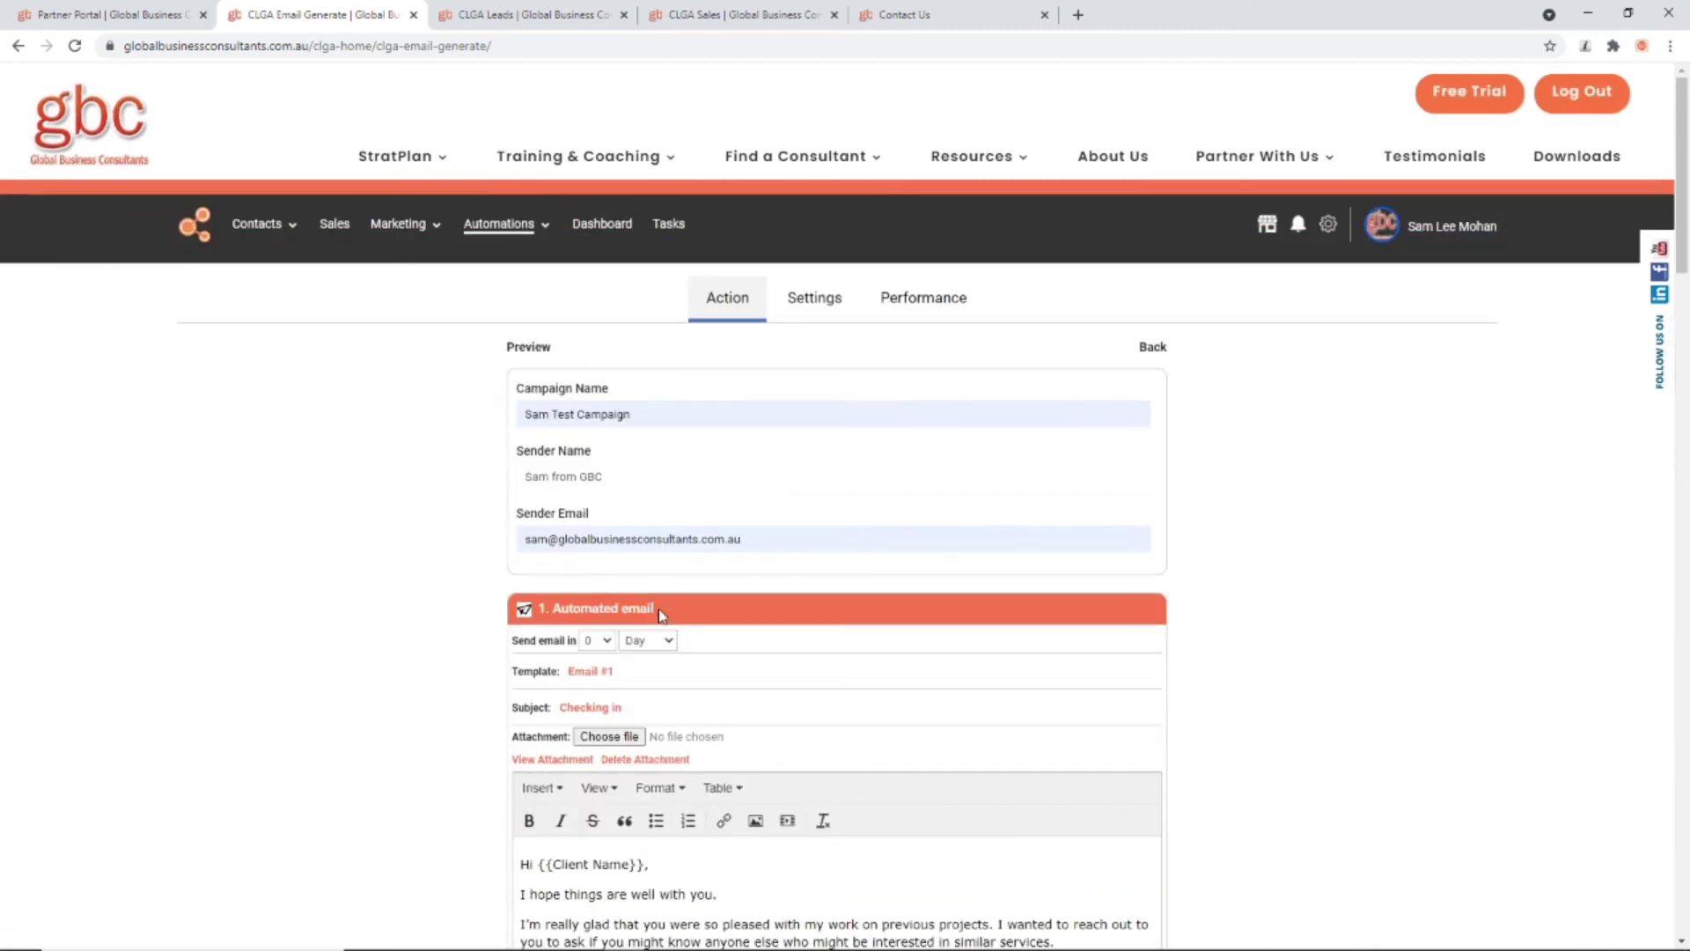
{"action": "left_click", "coordinate": [907, 308]}
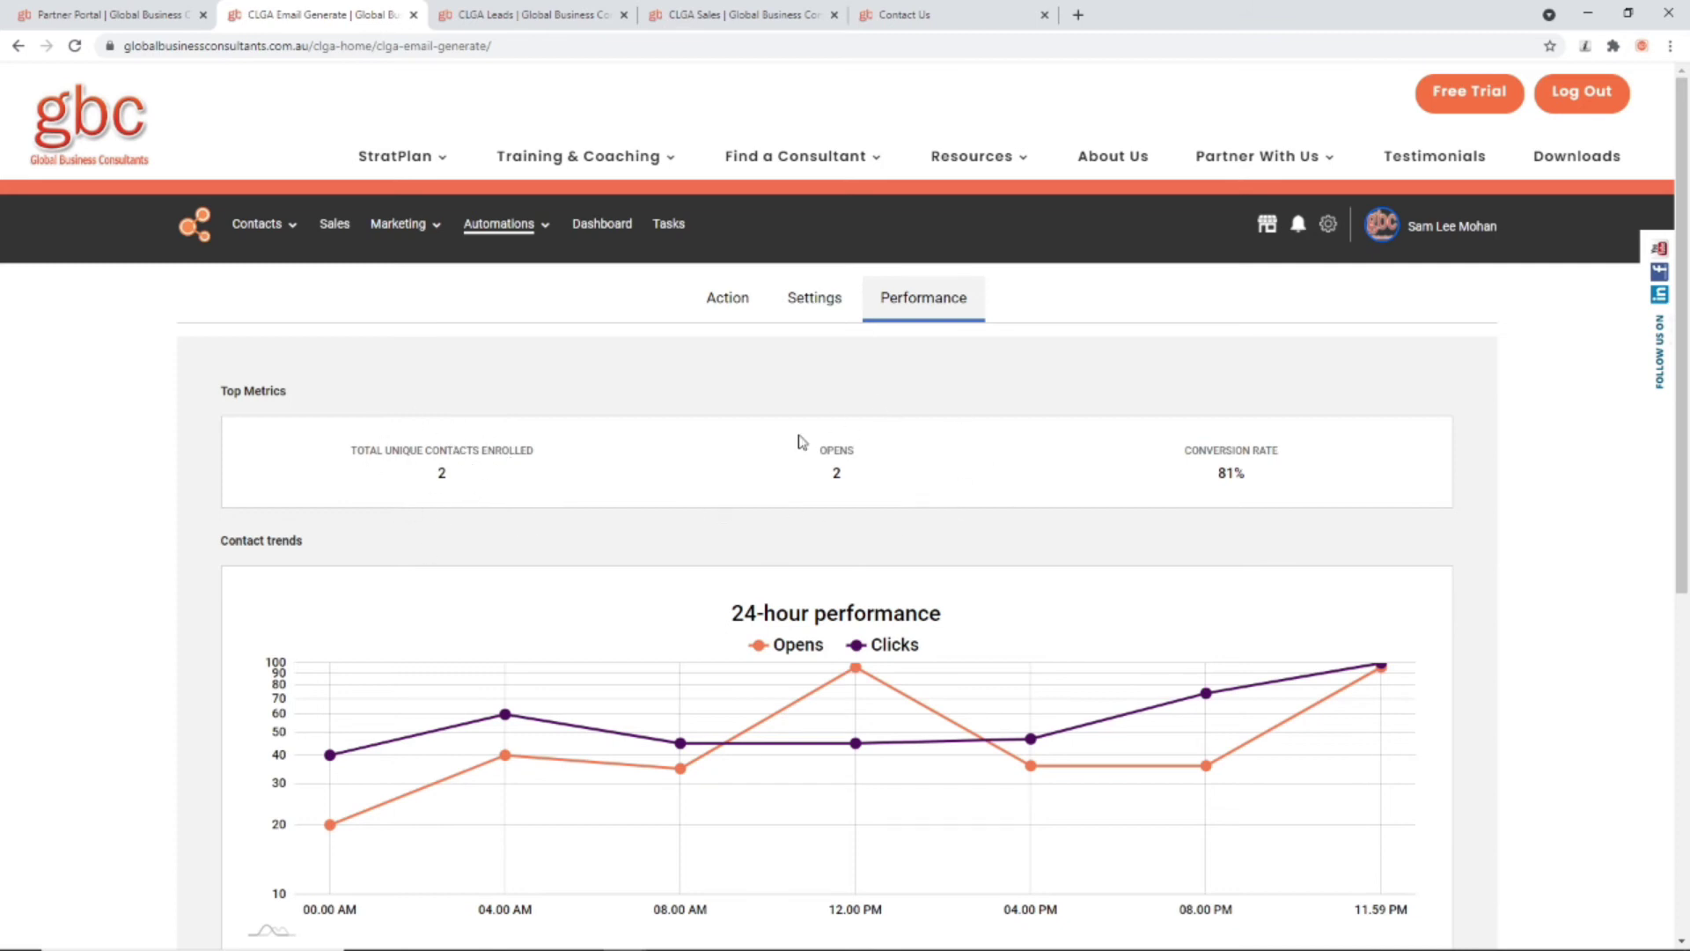
{"action": "scroll", "coordinate": [1113, 660], "scroll_direction": "down", "scroll_amount": 2}
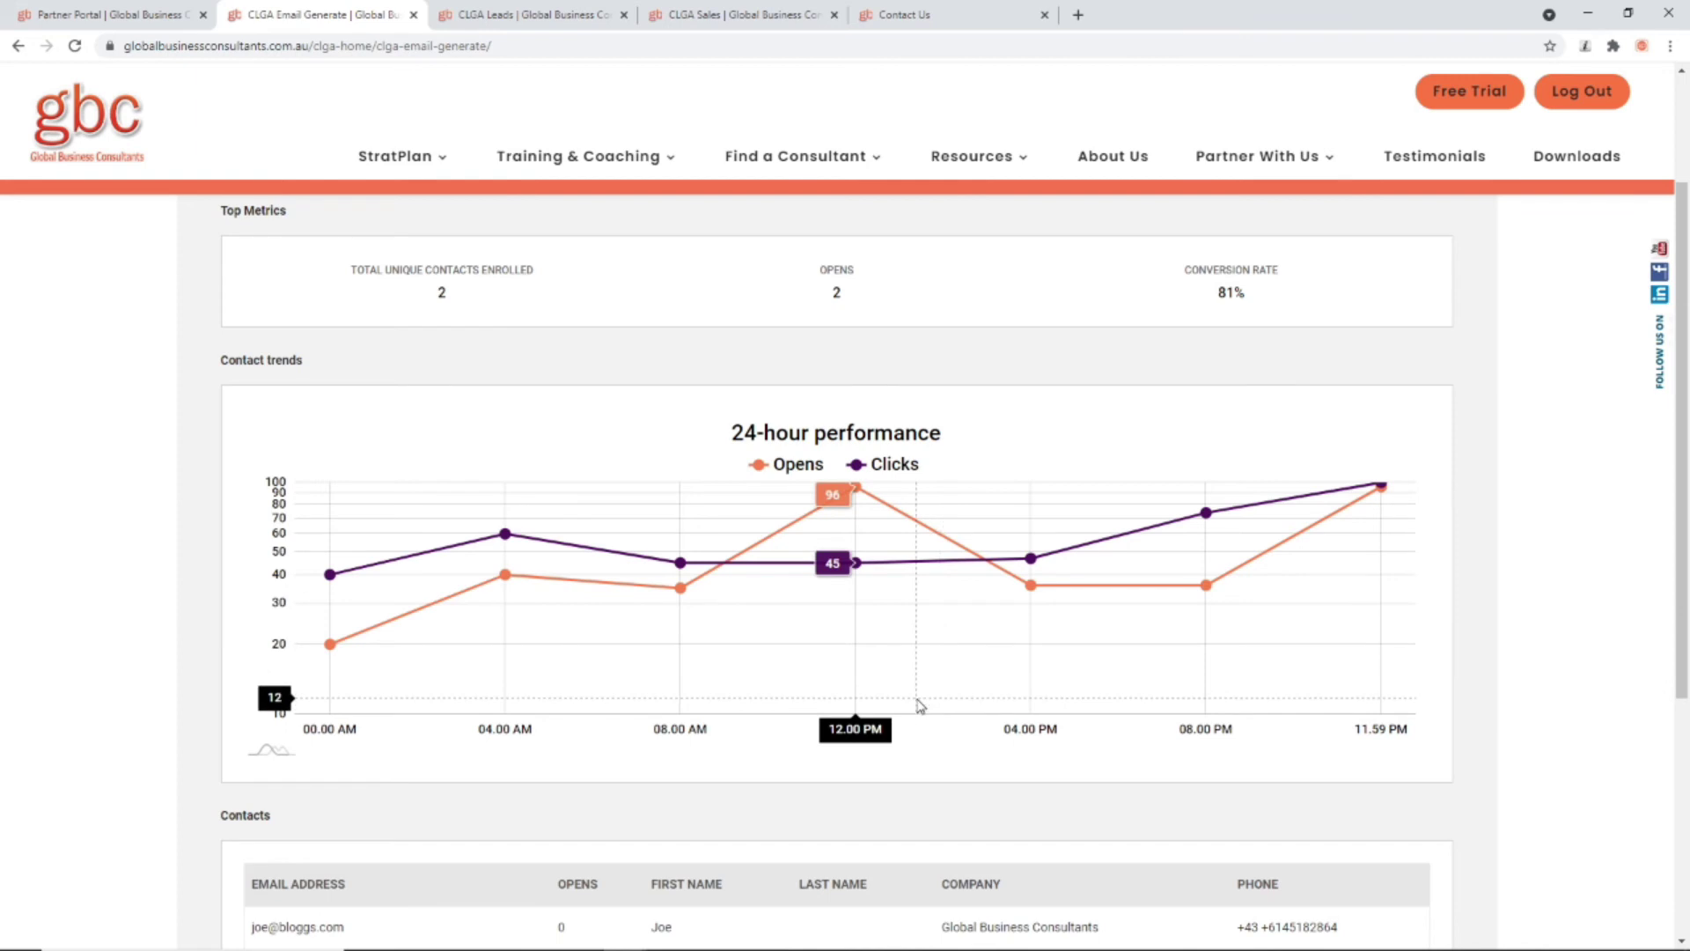
{"action": "scroll", "coordinate": [918, 709], "scroll_direction": "down", "scroll_amount": 4}
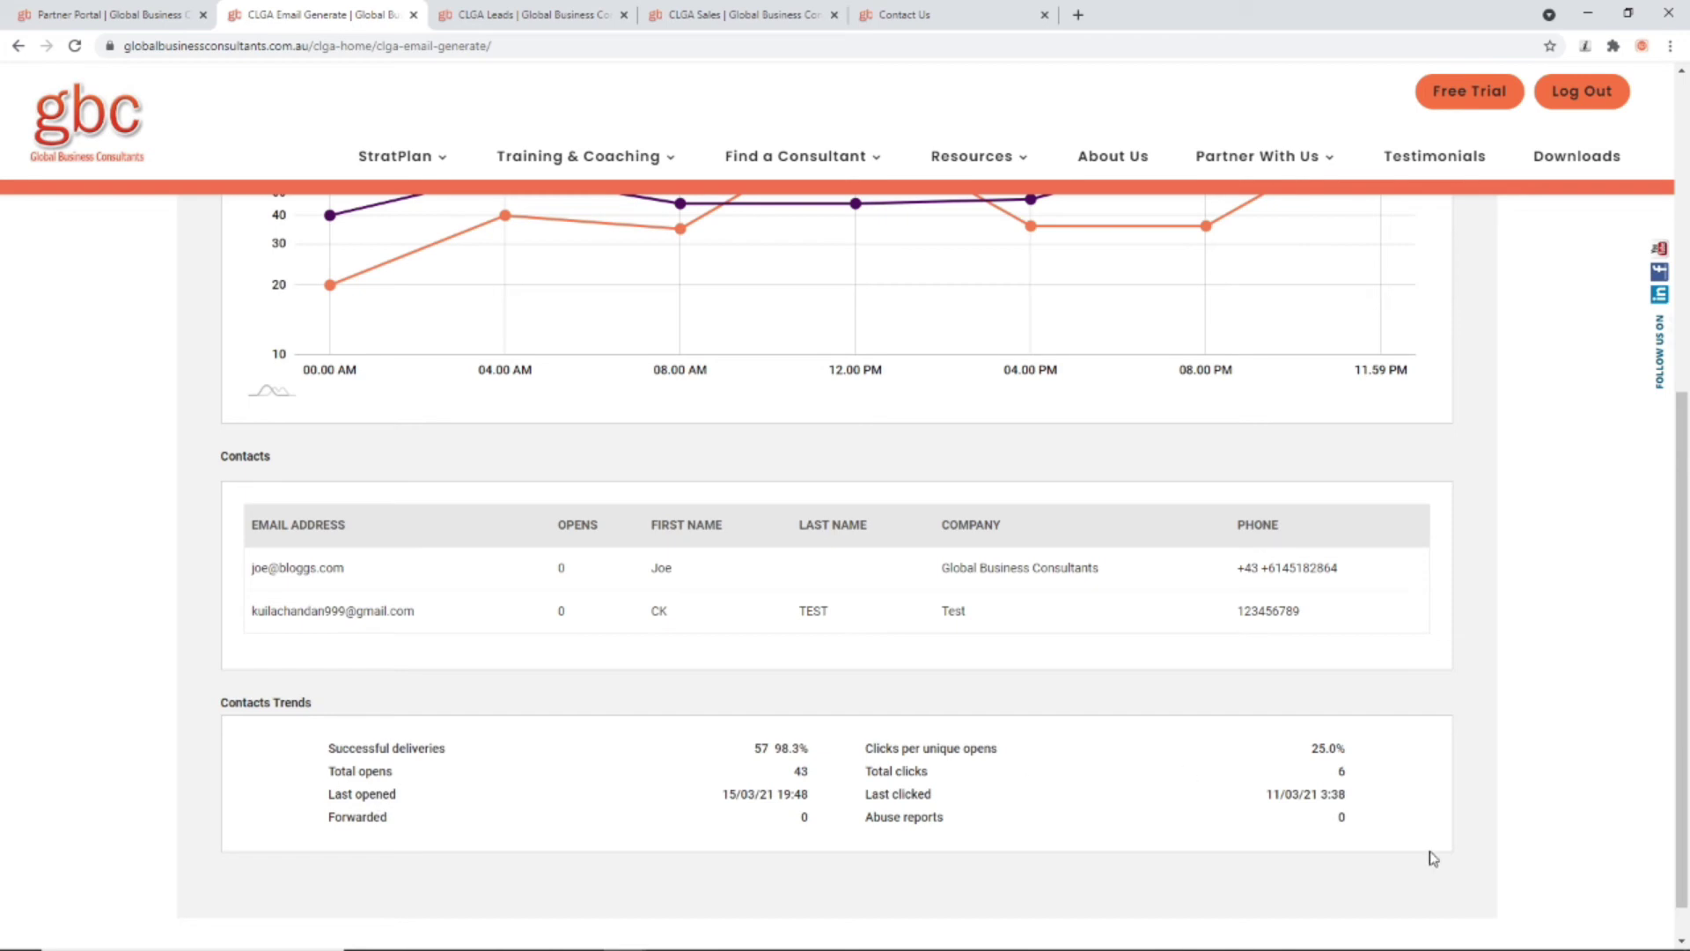
{"action": "scroll", "coordinate": [1312, 777], "scroll_direction": "up", "scroll_amount": 6}
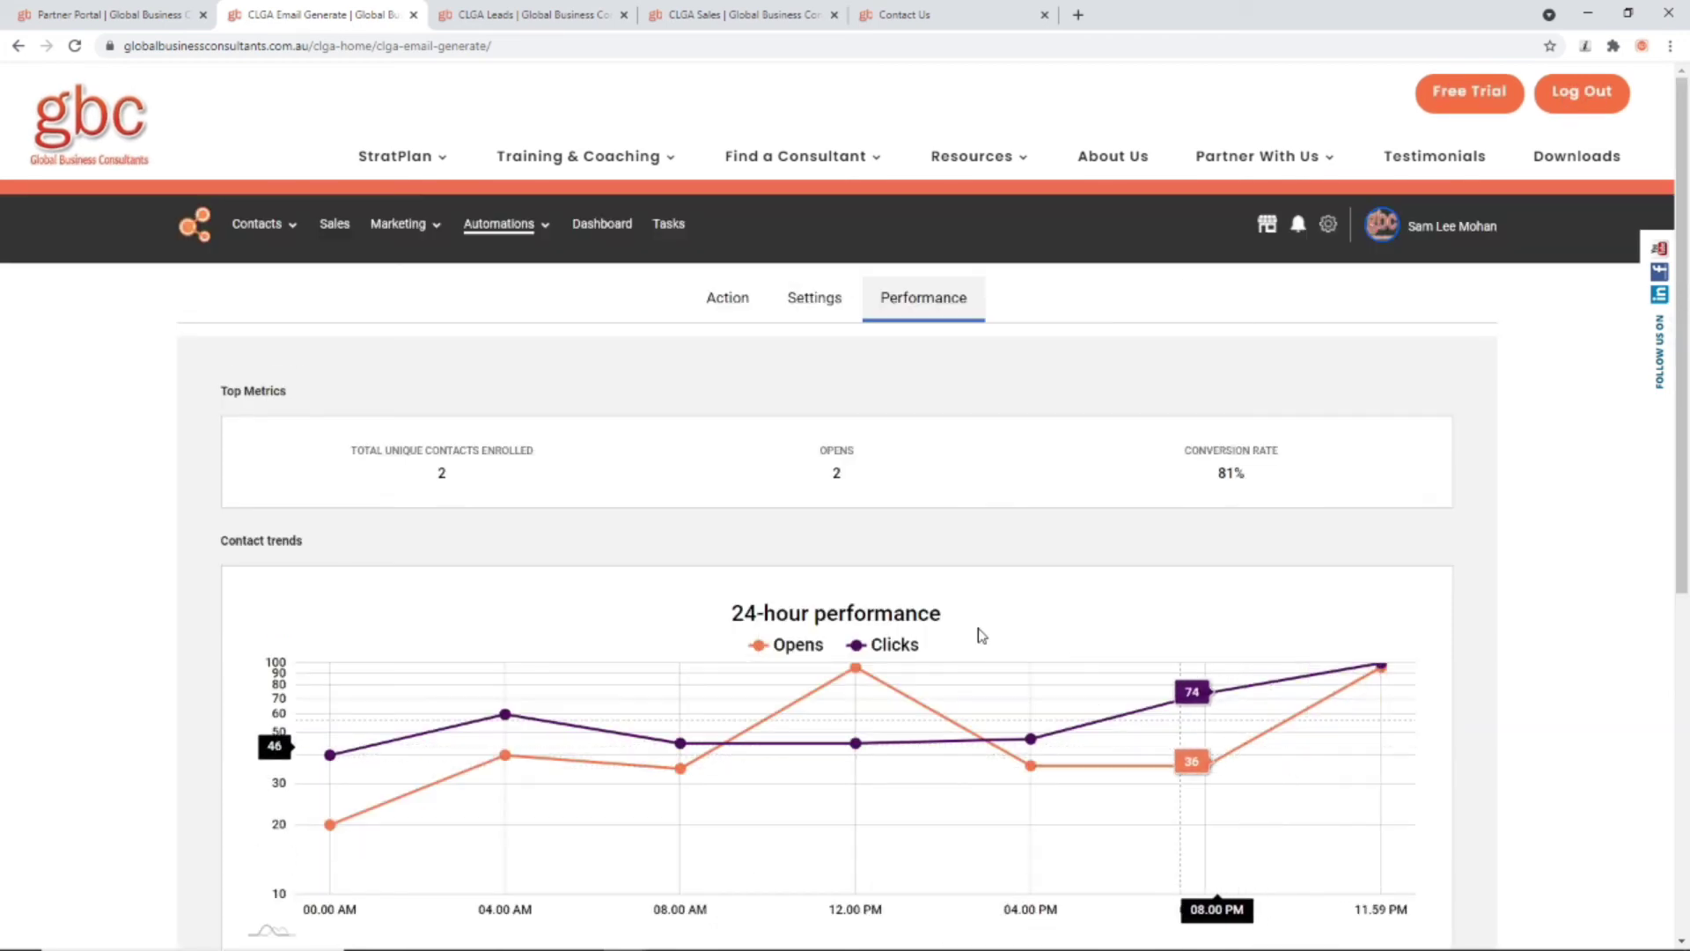
Step: From the Workflows list, open the 08 May 2021 workflow and confirm the Proceed? prompt
{"action": "mouse_move", "coordinate": [509, 228]}
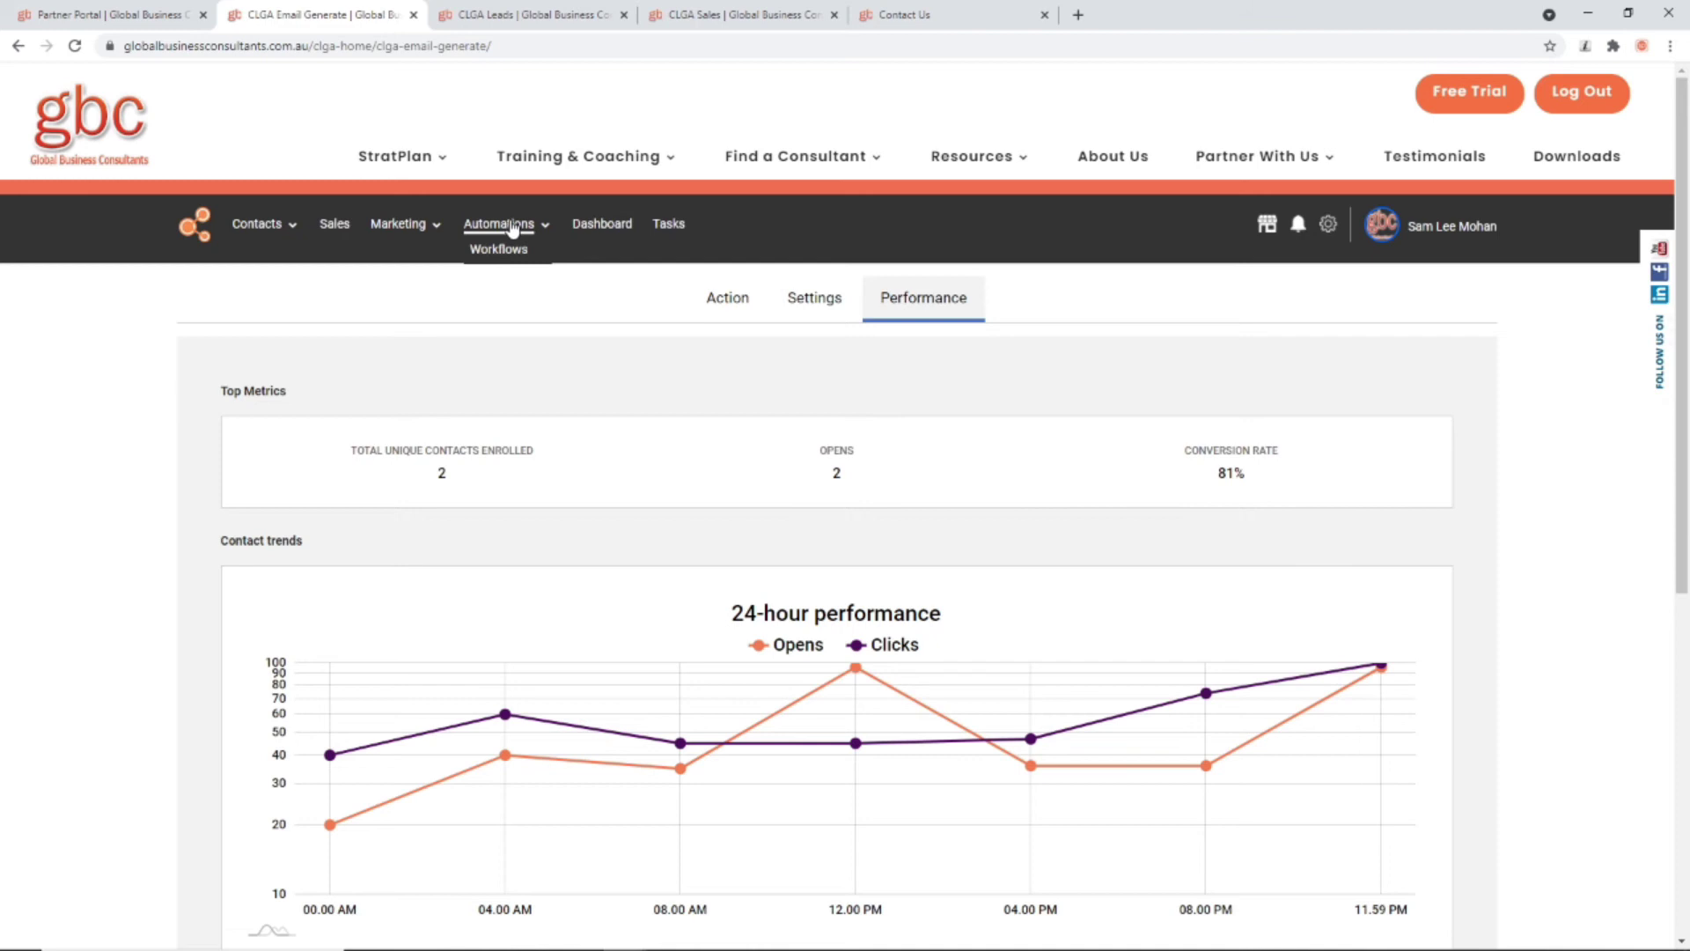
{"action": "left_click", "coordinate": [509, 249]}
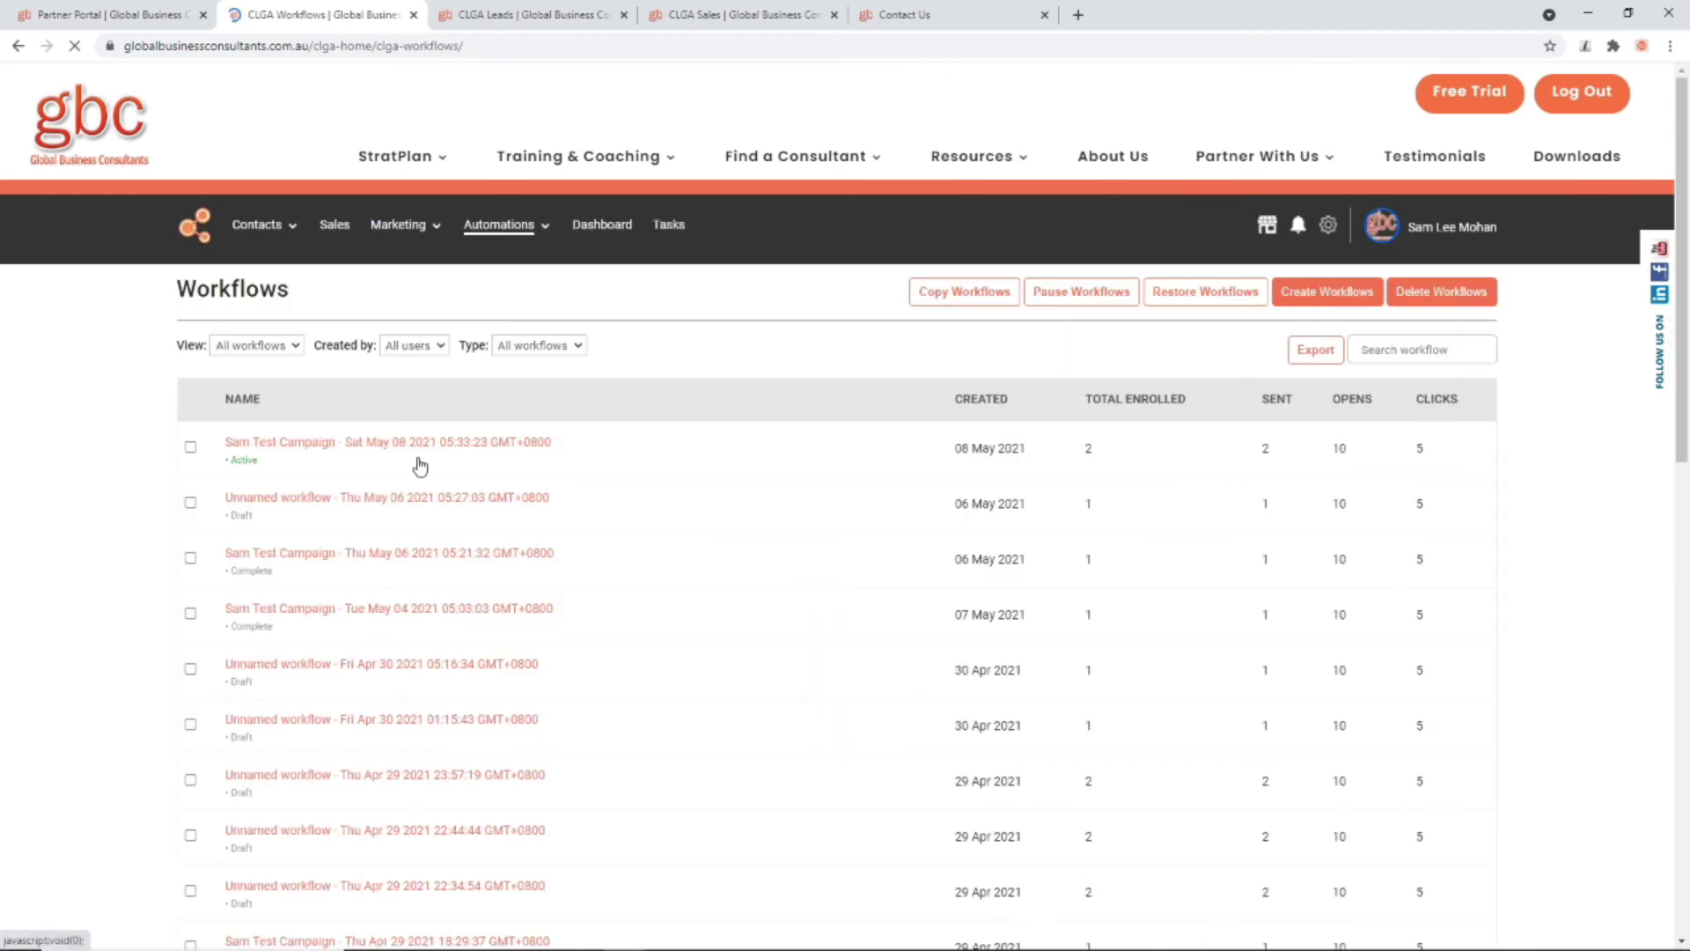
{"action": "scroll", "coordinate": [420, 467], "scroll_direction": "down", "scroll_amount": 9}
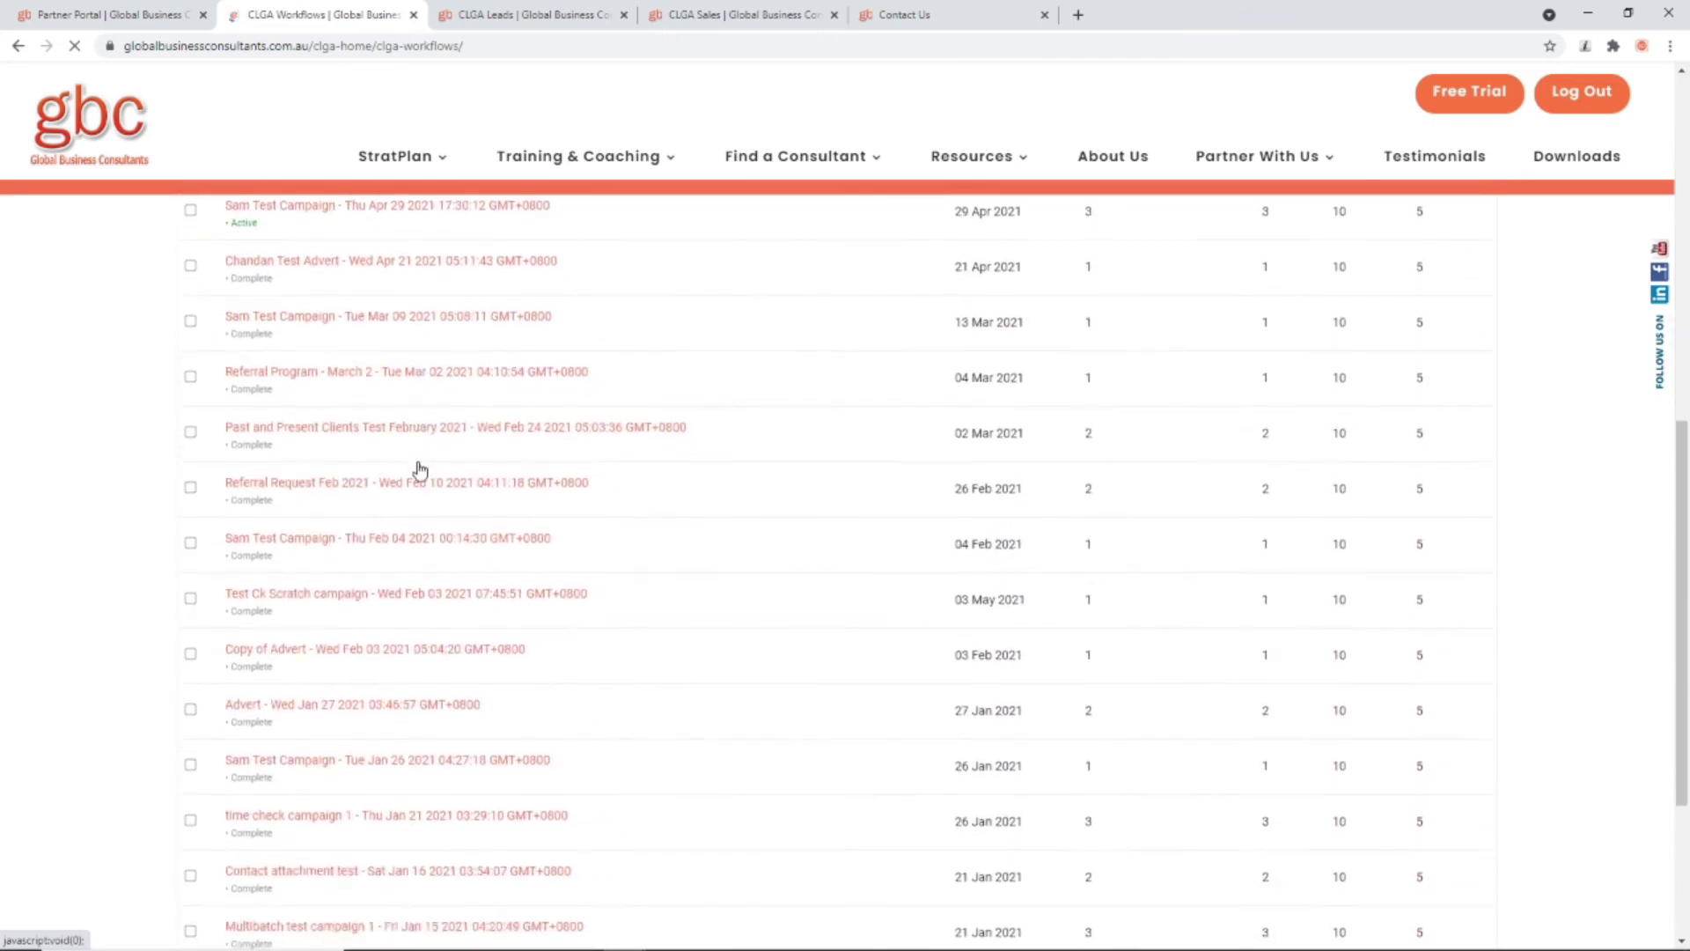
{"action": "scroll", "coordinate": [420, 470], "scroll_direction": "down", "scroll_amount": 3}
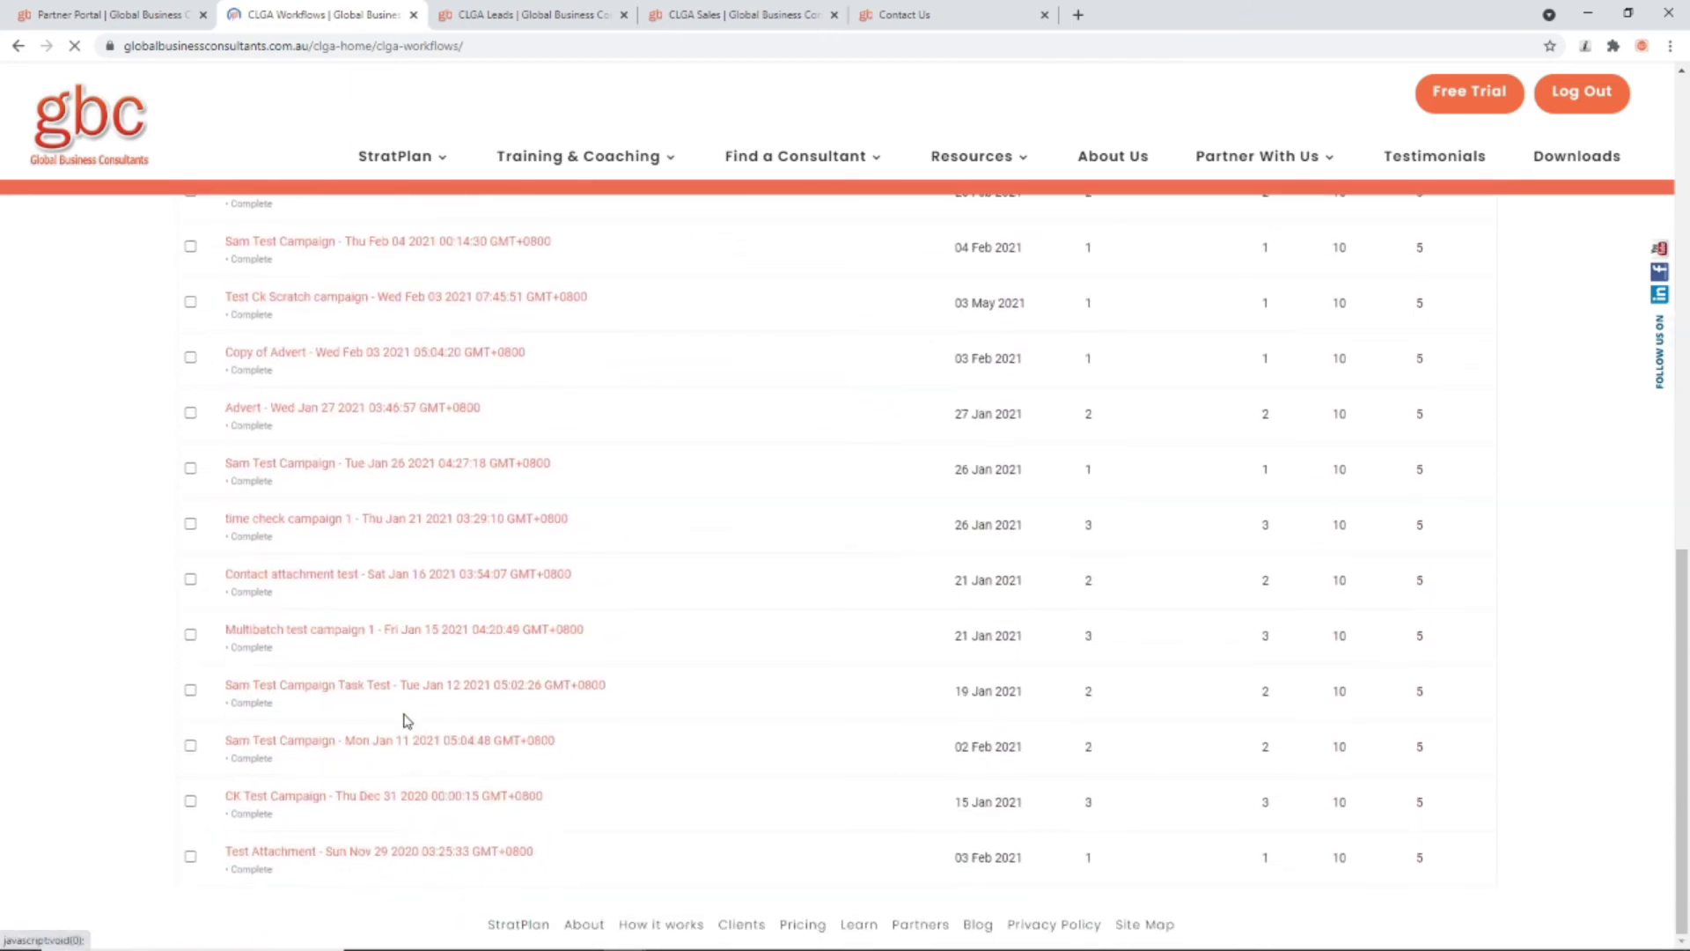
{"action": "scroll", "coordinate": [409, 713], "scroll_direction": "up", "scroll_amount": 12}
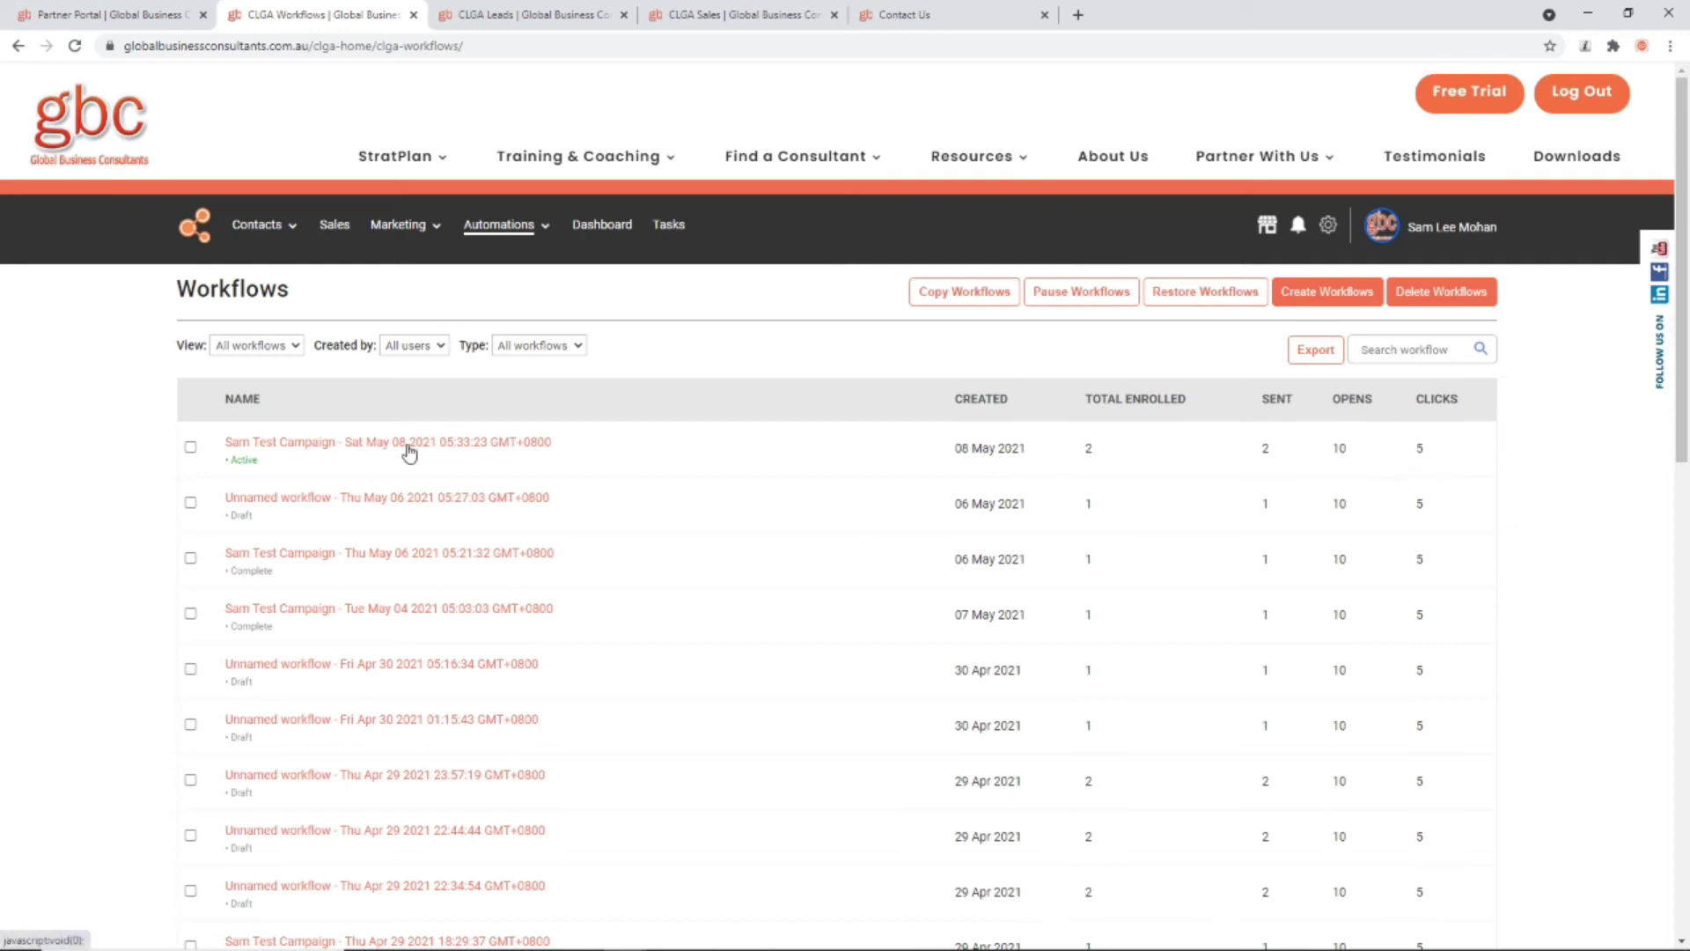
{"action": "left_click", "coordinate": [408, 451]}
{"action": "left_click", "coordinate": [898, 542]}
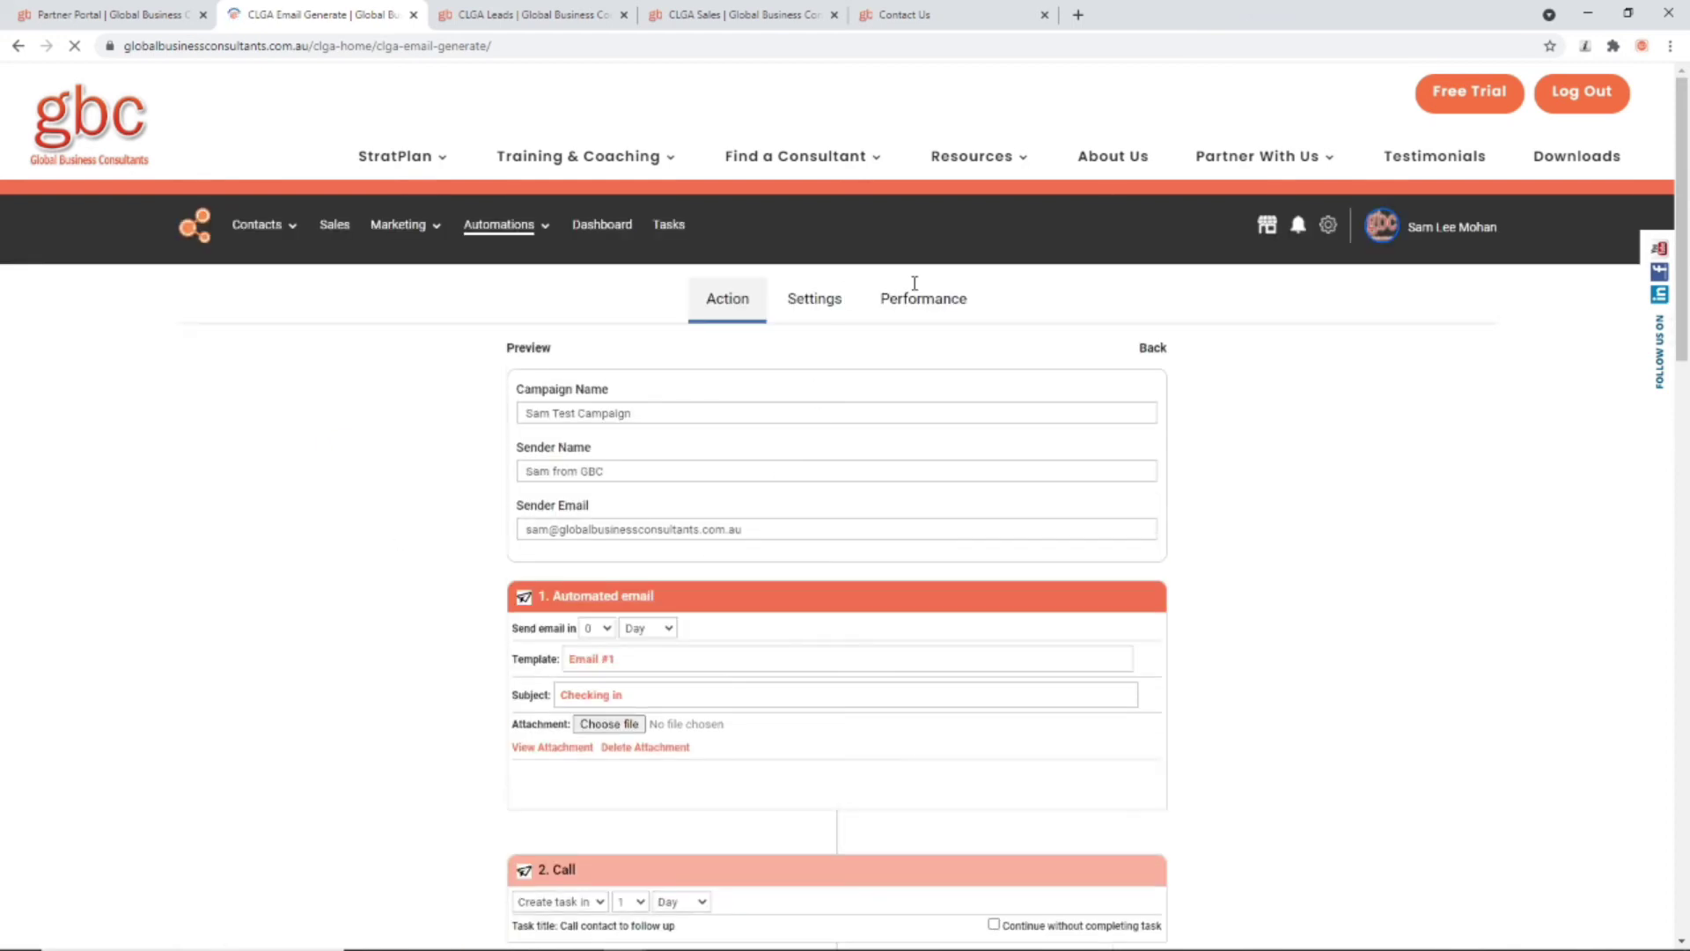
Step: Review the workflow's Performance metrics and its 24-hour chart
{"action": "left_click", "coordinate": [939, 302]}
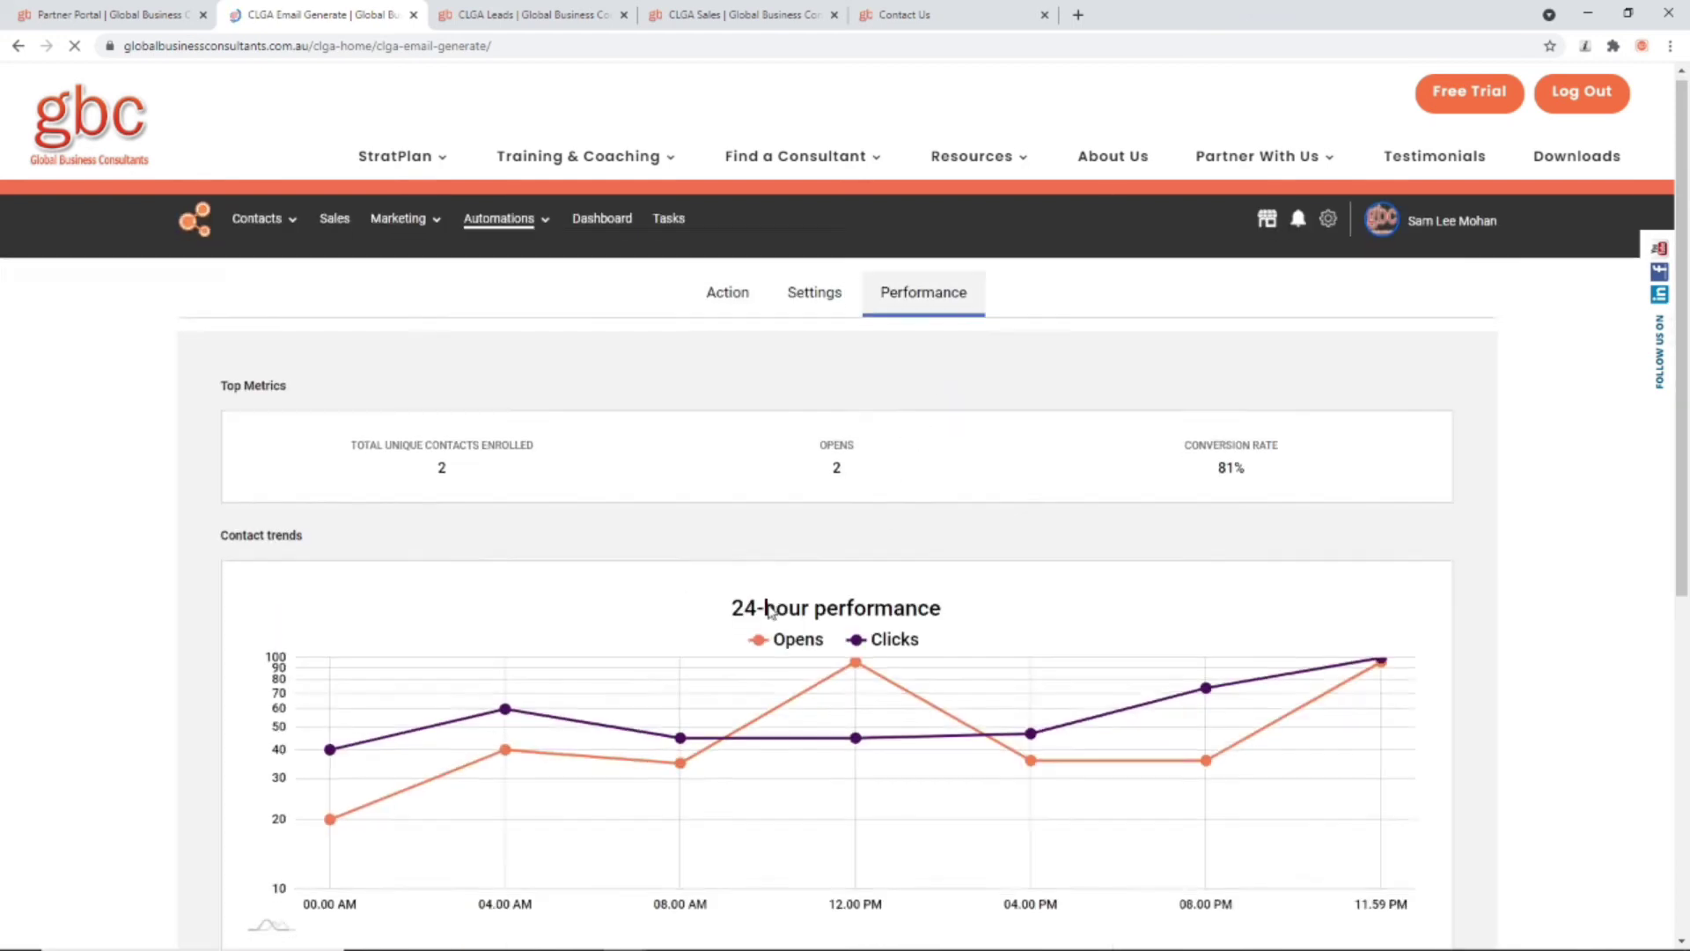
{"action": "scroll", "coordinate": [772, 612], "scroll_direction": "down", "scroll_amount": 5}
{"action": "scroll", "coordinate": [772, 612], "scroll_direction": "up", "scroll_amount": 6}
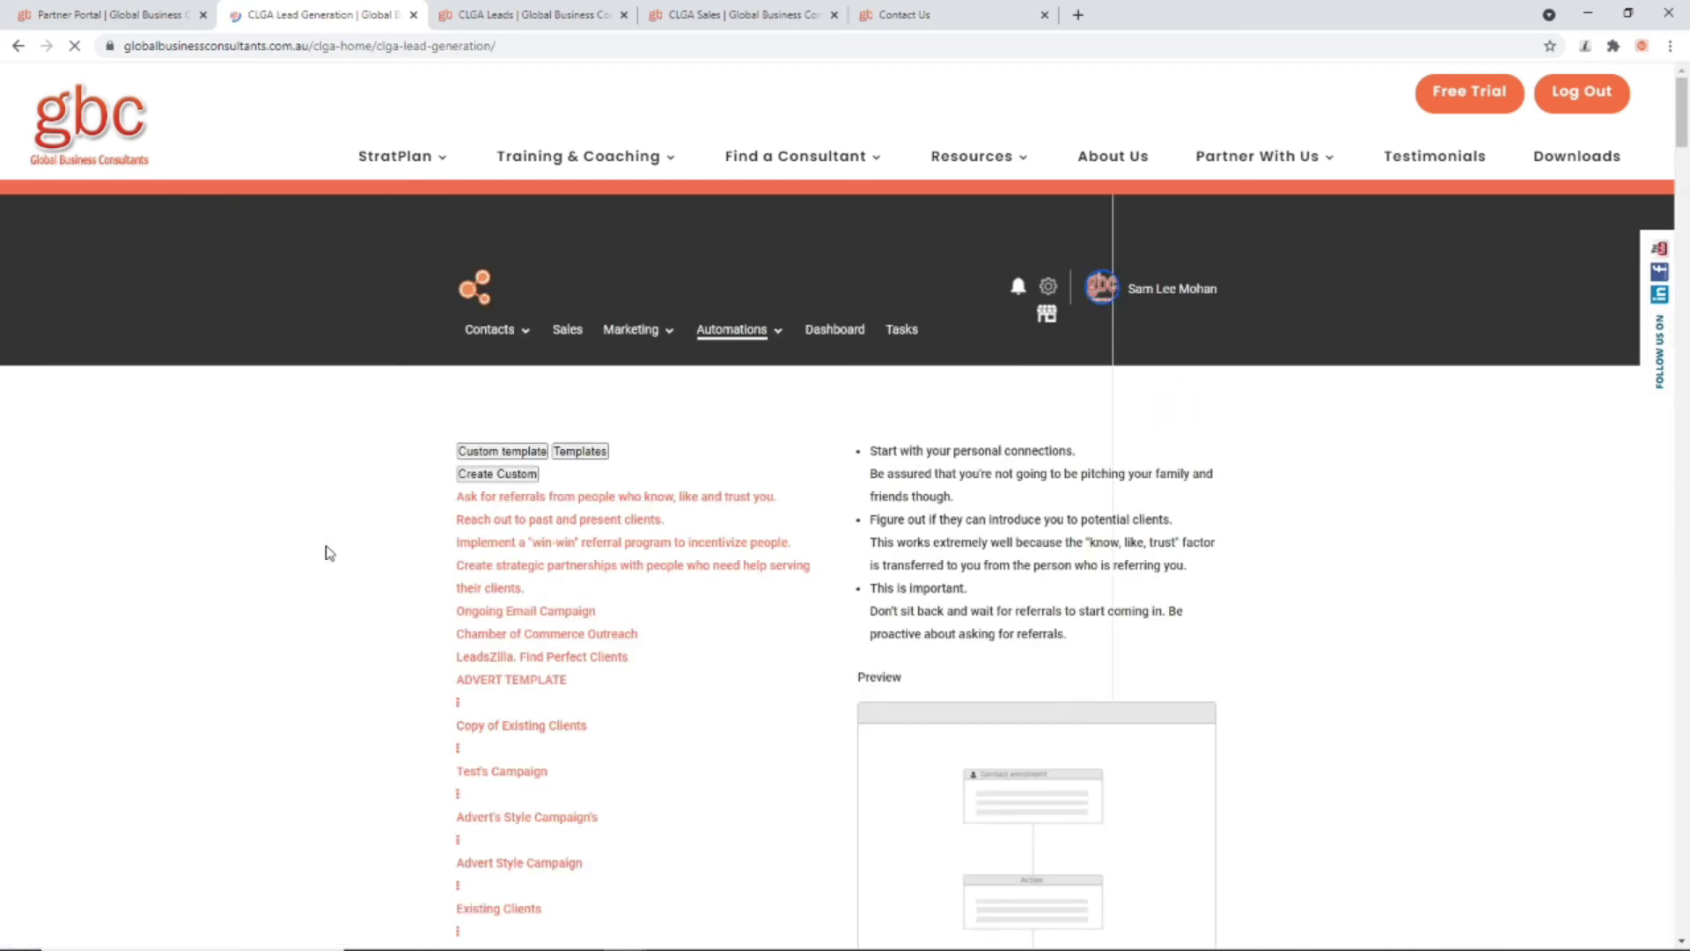
Step: Choose the Ongoing Email Campaign template, continue, and confirm using the pre-defined template
{"action": "scroll", "coordinate": [332, 549], "scroll_direction": "down", "scroll_amount": 2}
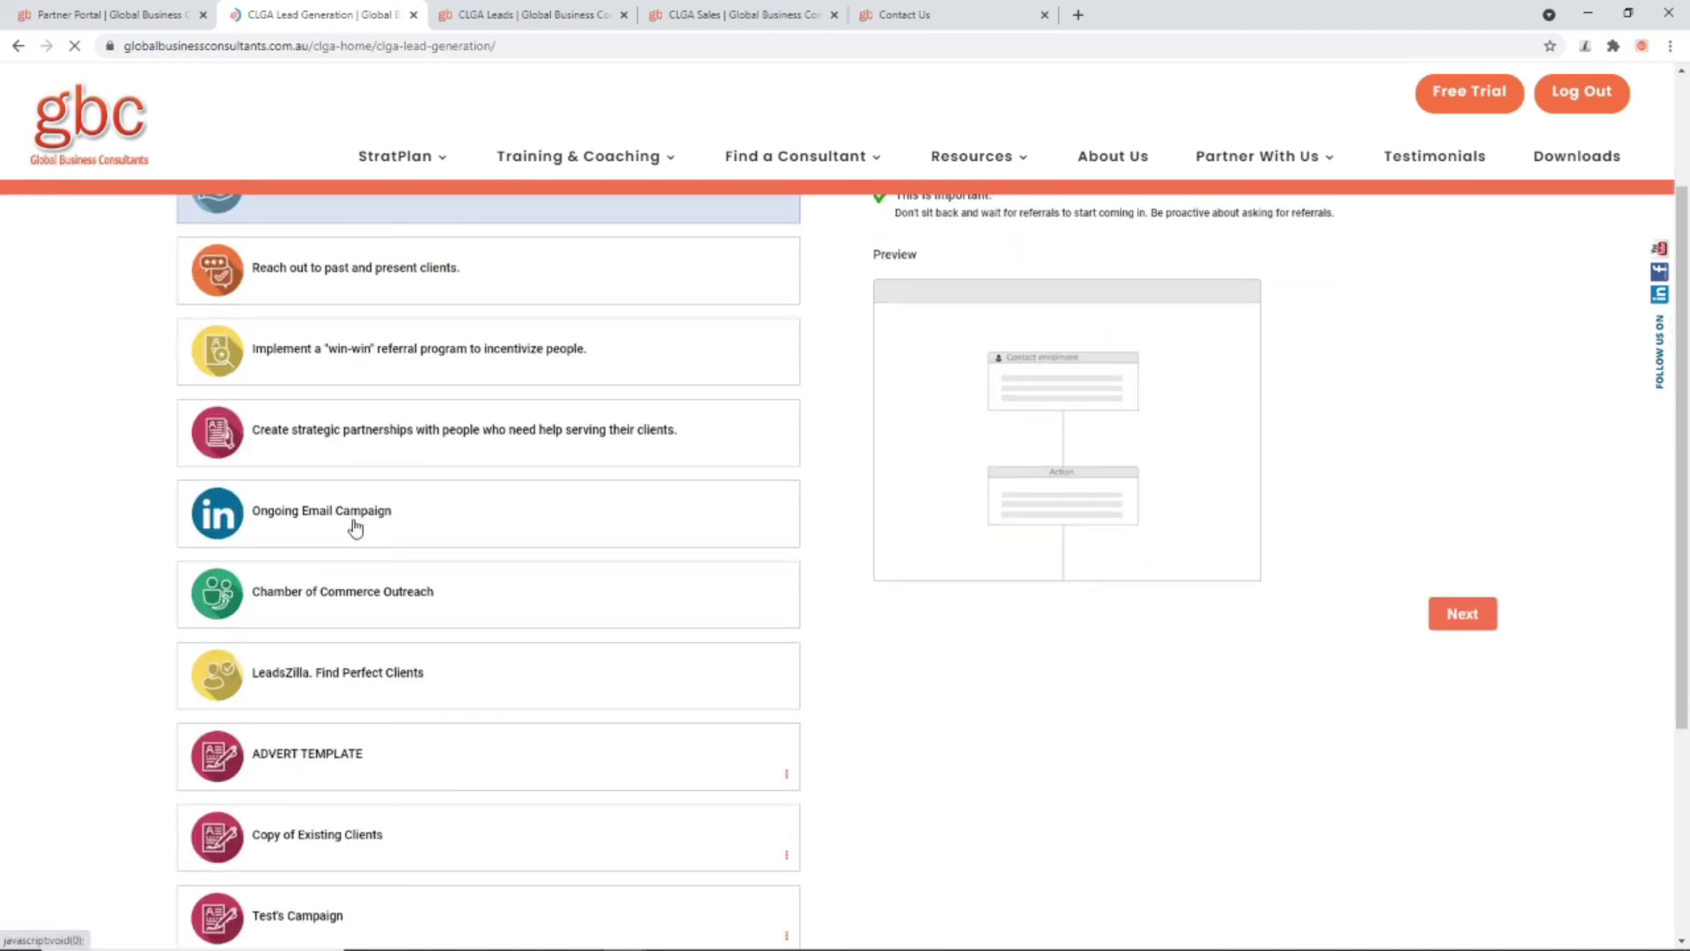
{"action": "left_click", "coordinate": [352, 529]}
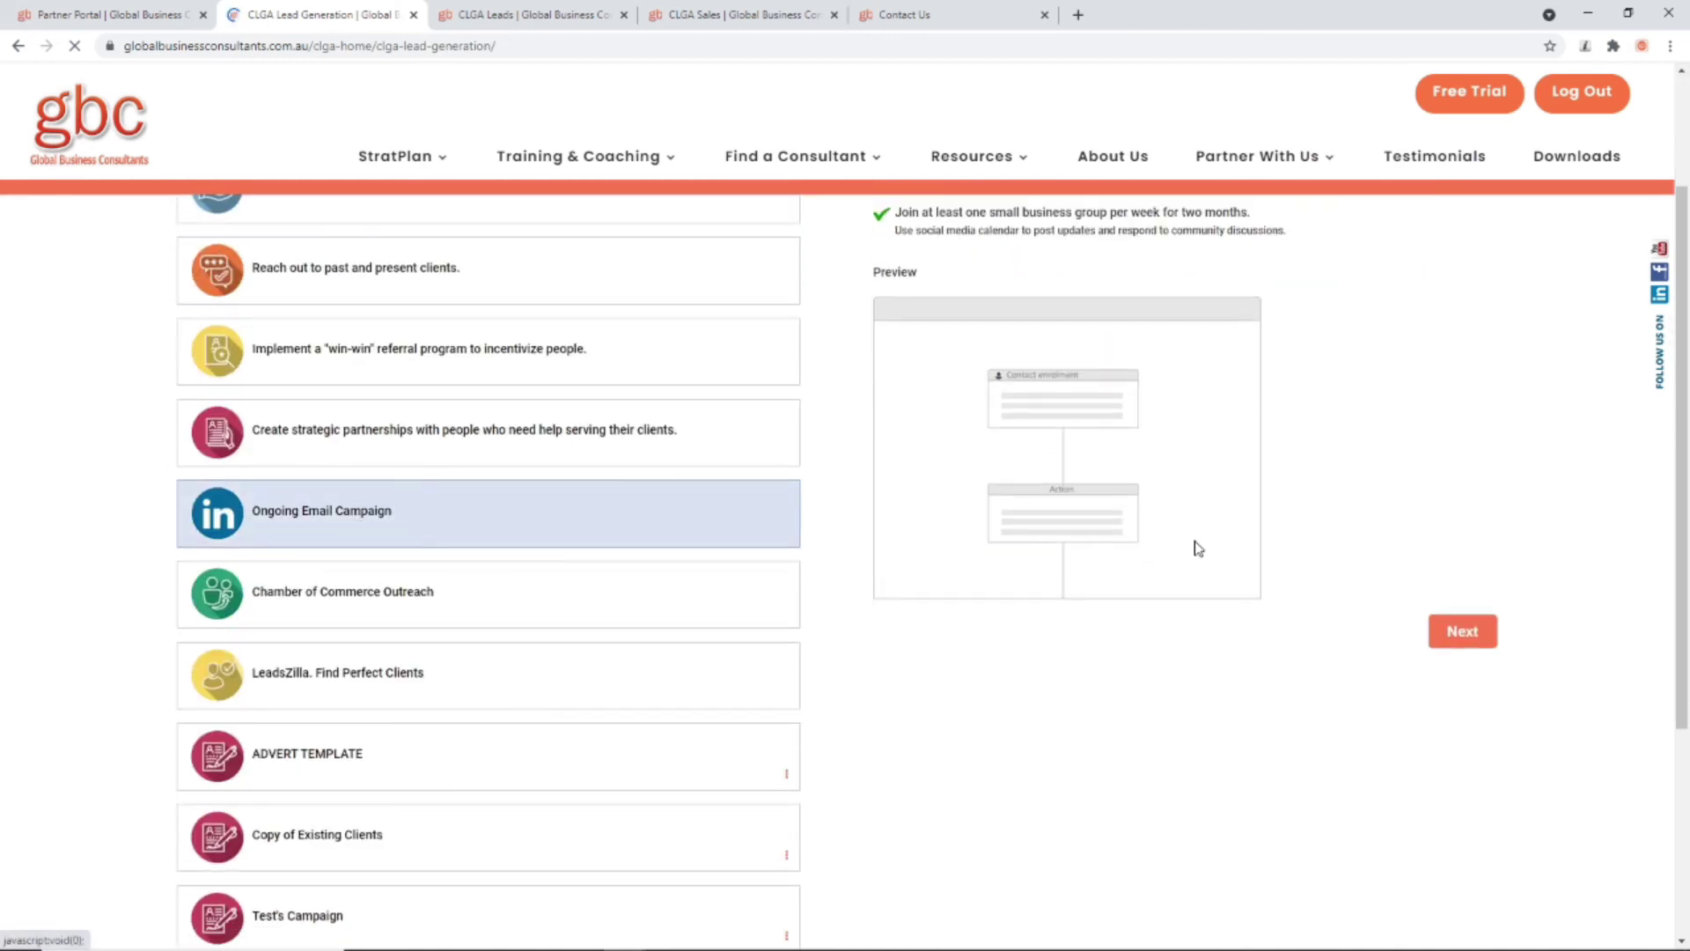
{"action": "left_click", "coordinate": [1454, 632]}
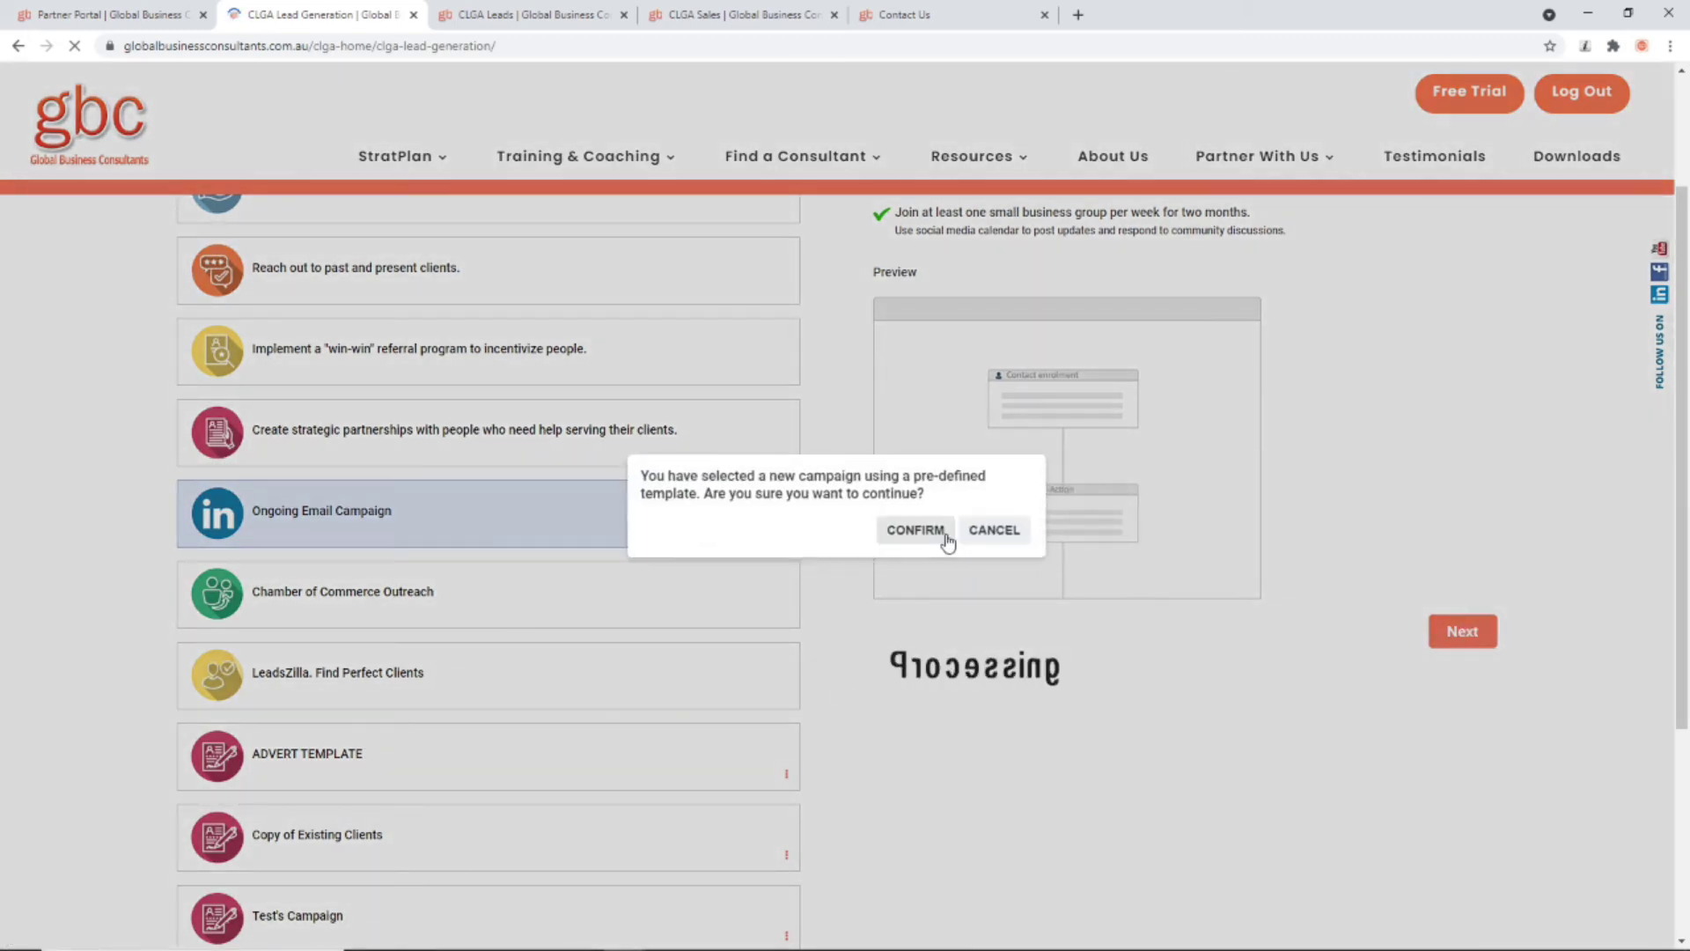
{"action": "left_click", "coordinate": [924, 531]}
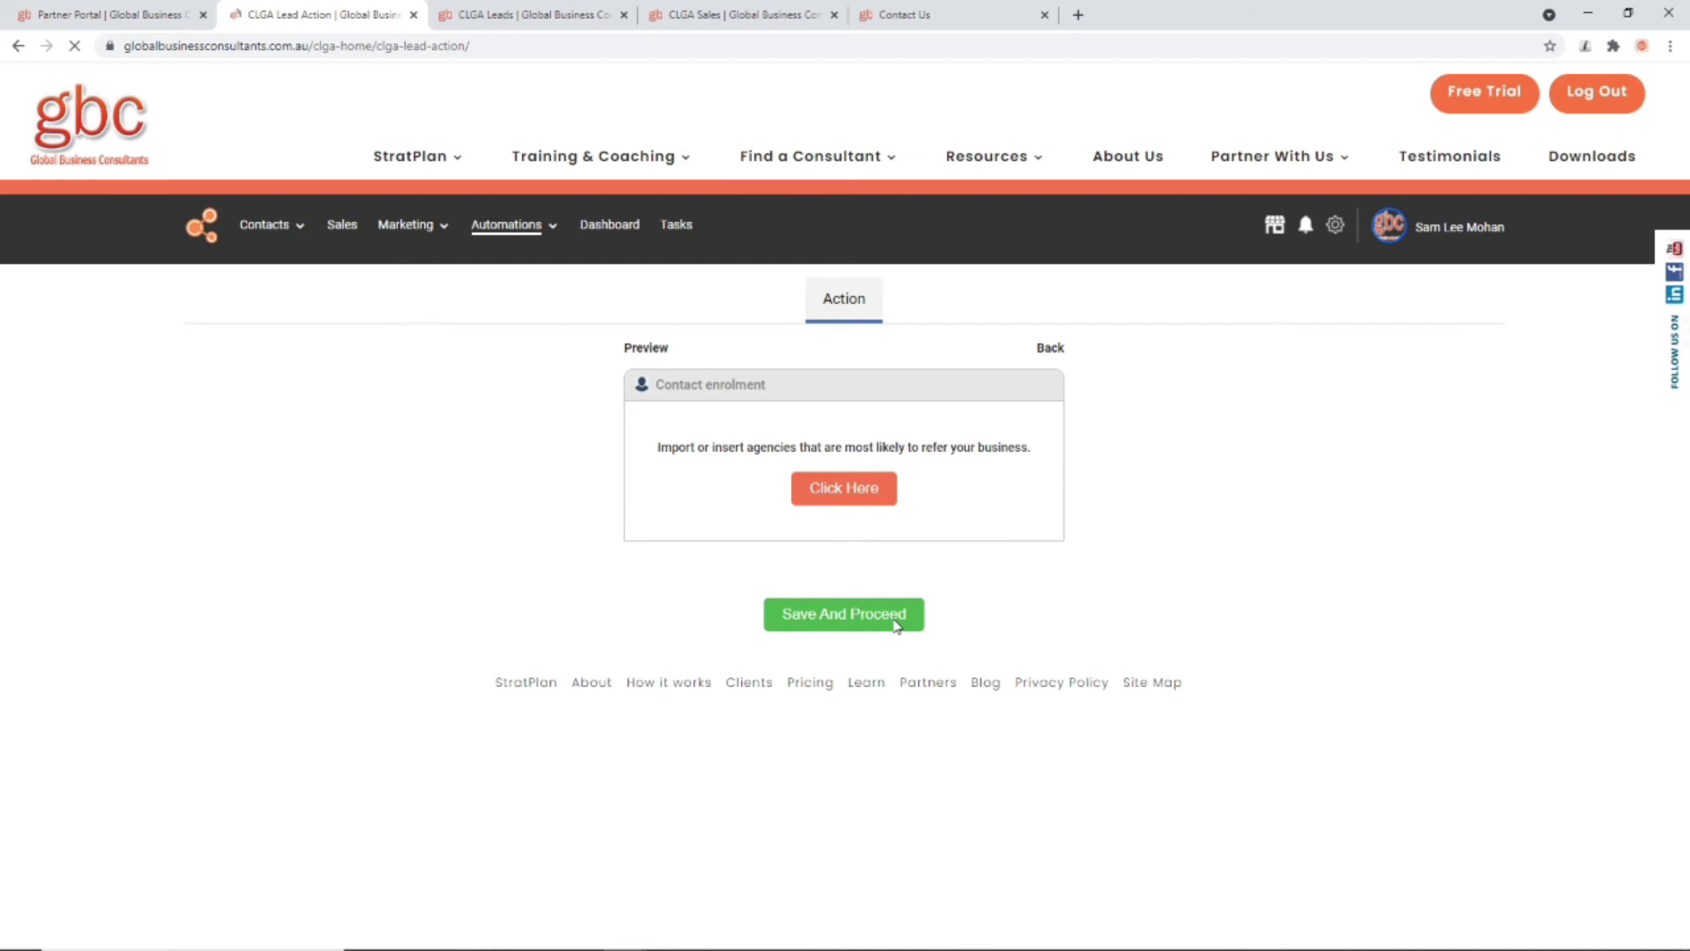
Step: Try New Leads Nurturing and Present Client as enrolment lead statuses, then save and proceed
{"action": "left_click", "coordinate": [835, 489]}
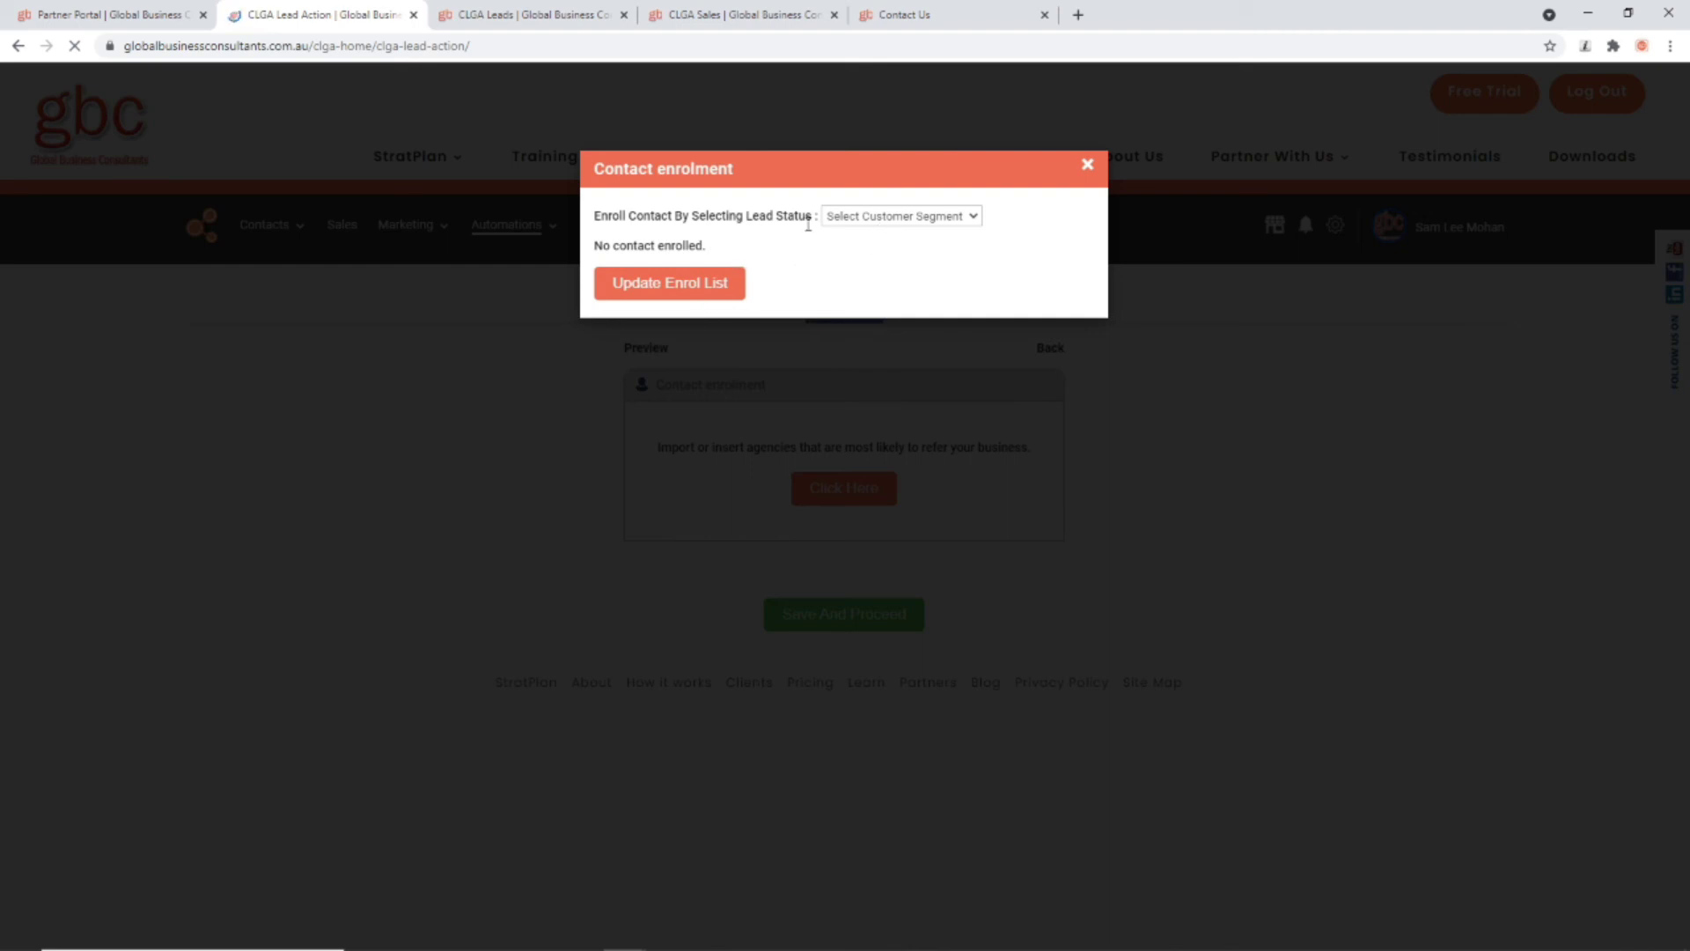
{"action": "left_click", "coordinate": [885, 220]}
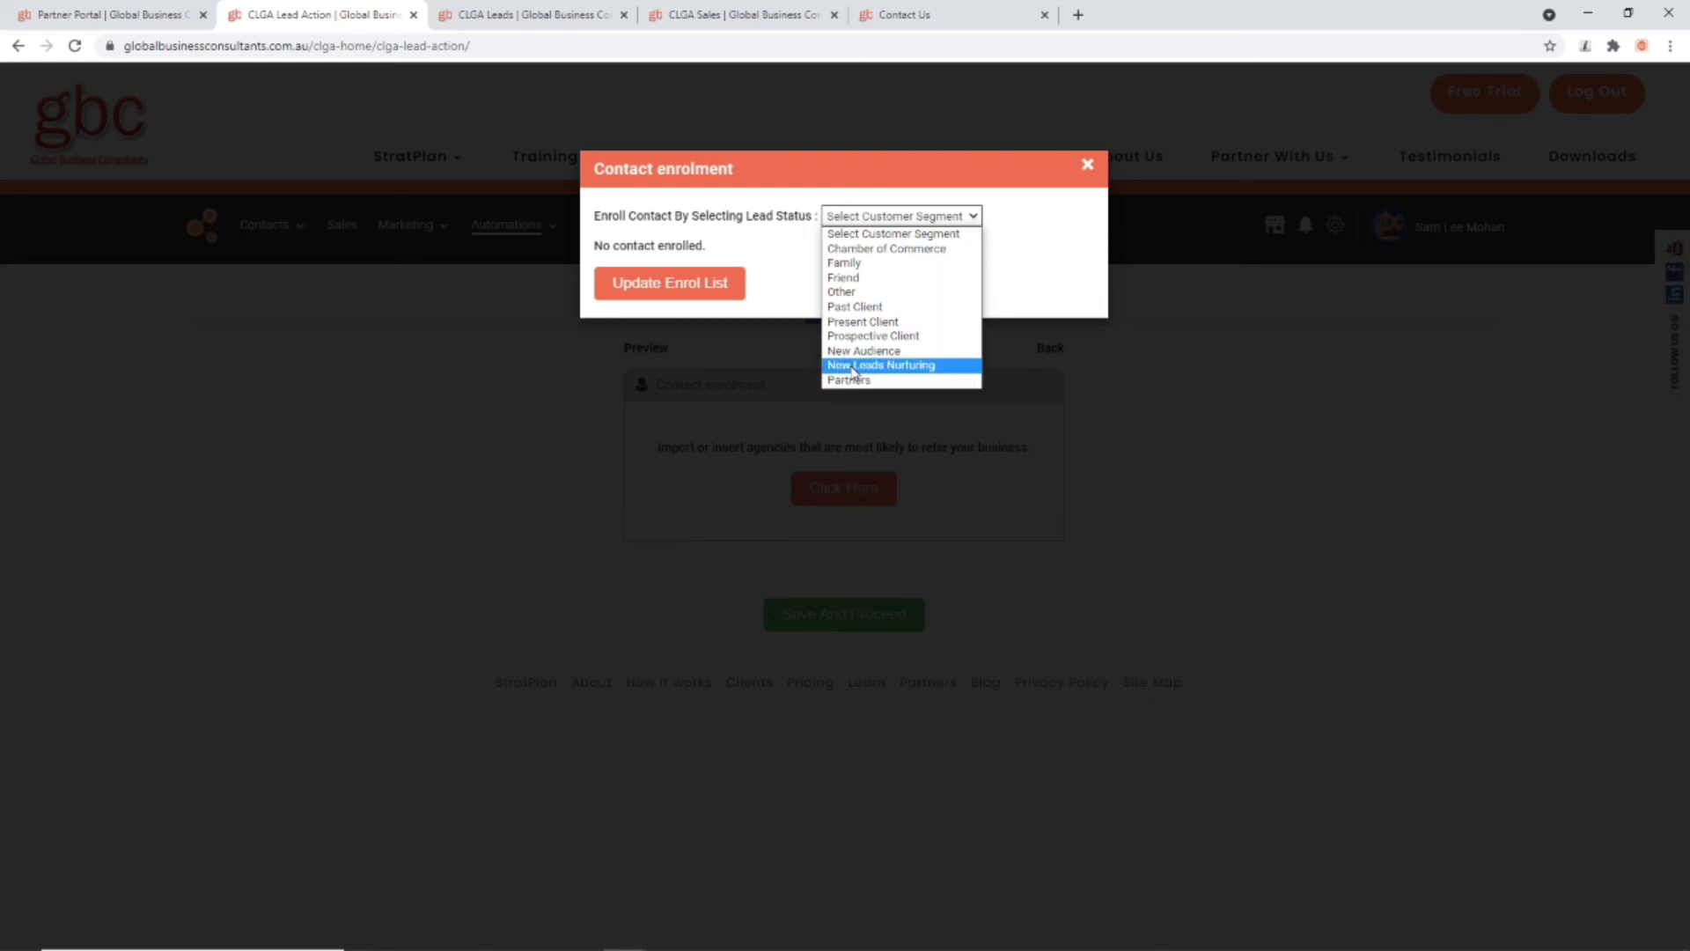
{"action": "left_click", "coordinate": [912, 366]}
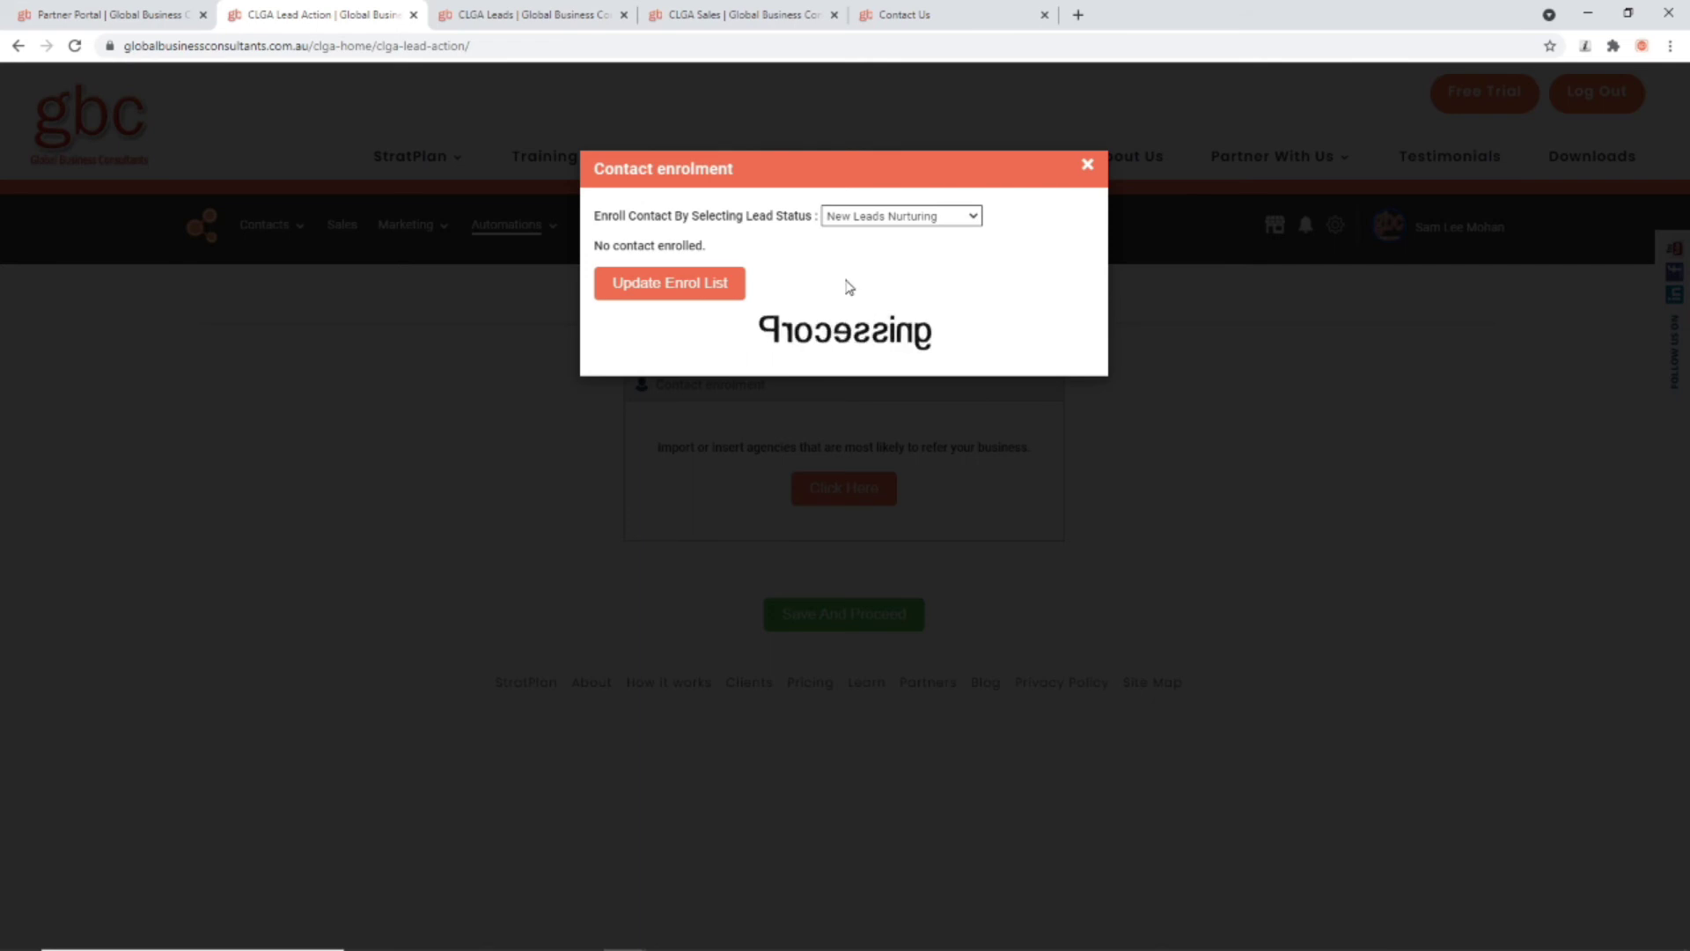
{"action": "left_click", "coordinate": [693, 290]}
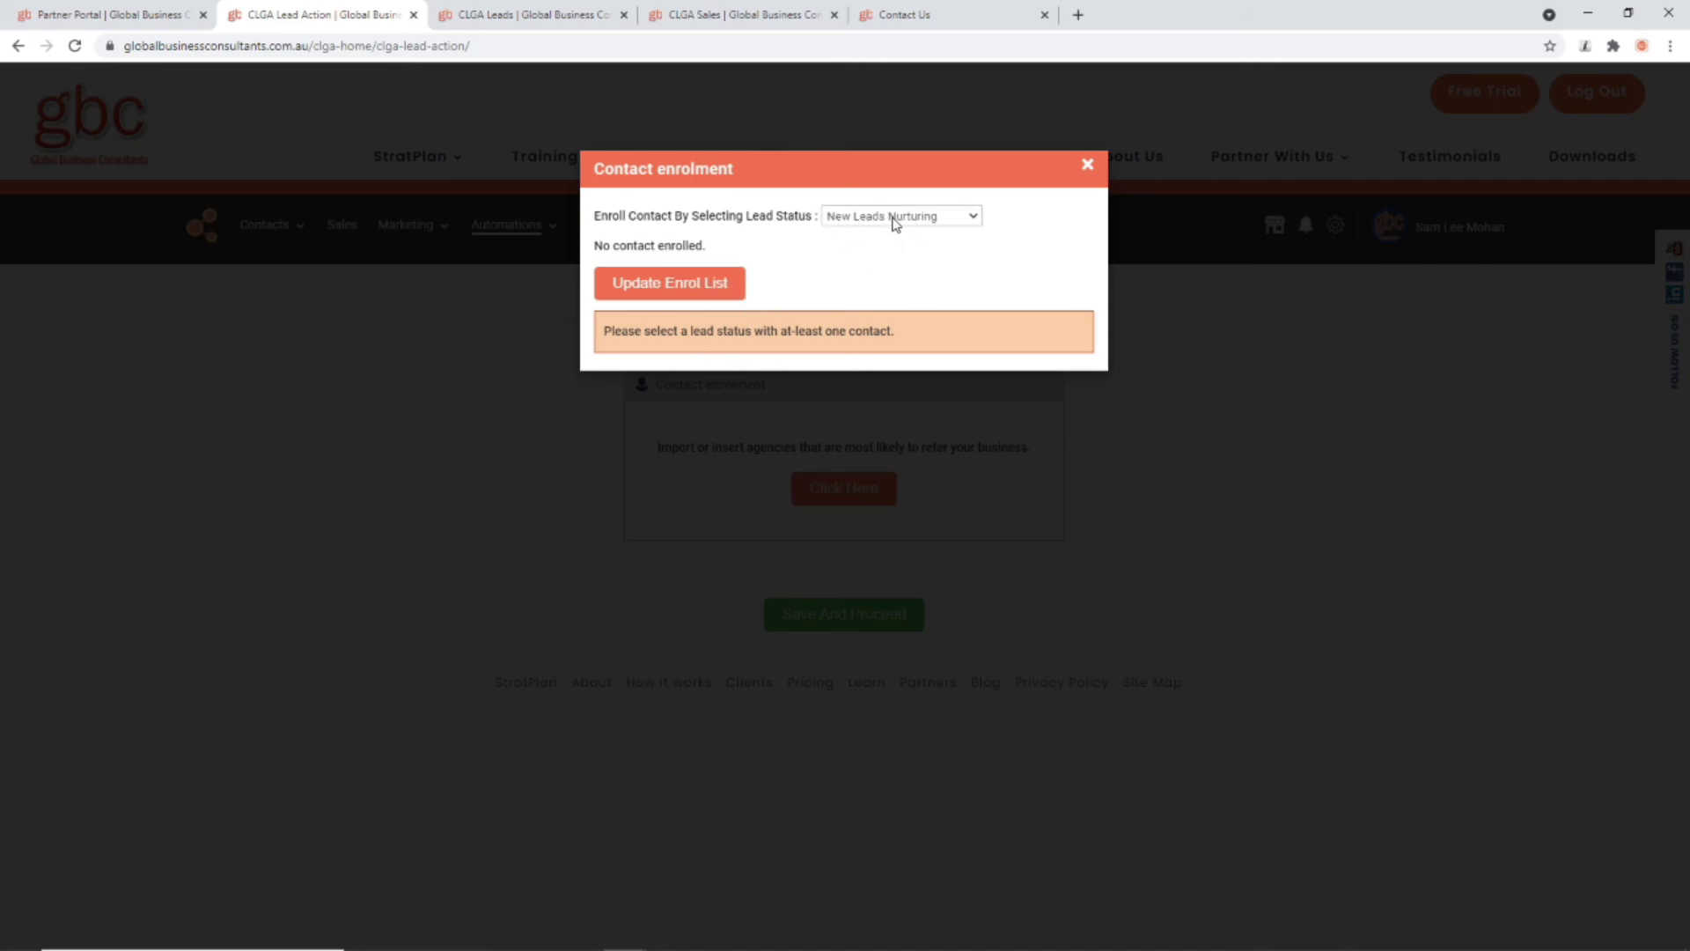
{"action": "left_click", "coordinate": [894, 218]}
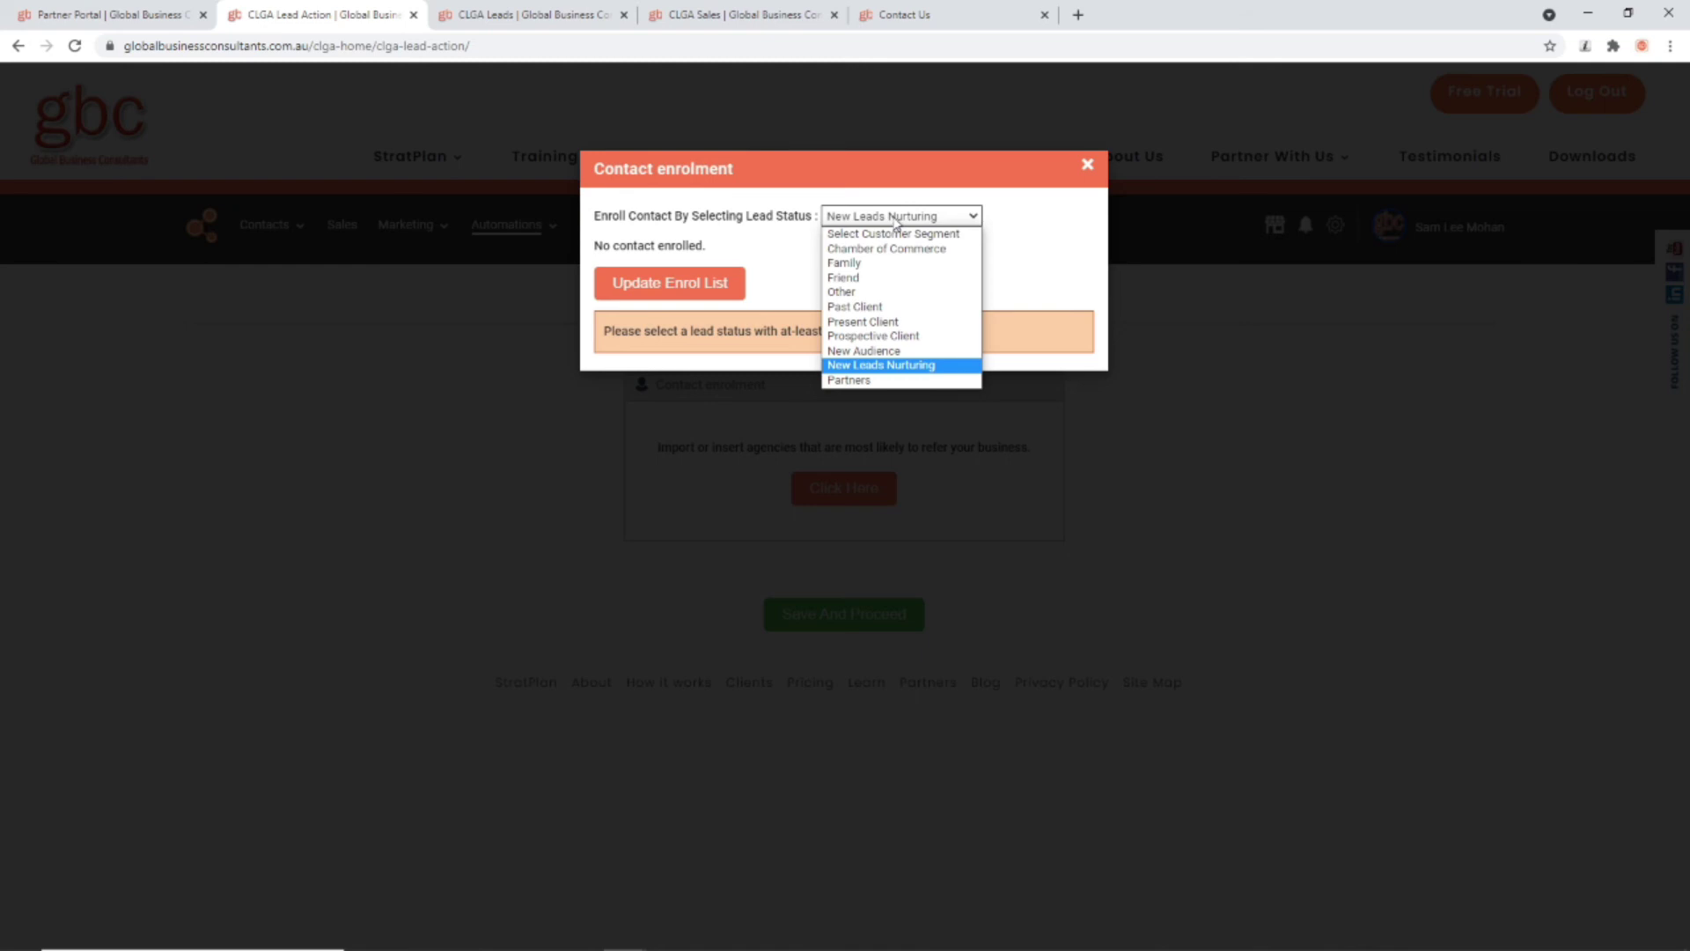
{"action": "left_click", "coordinate": [885, 322]}
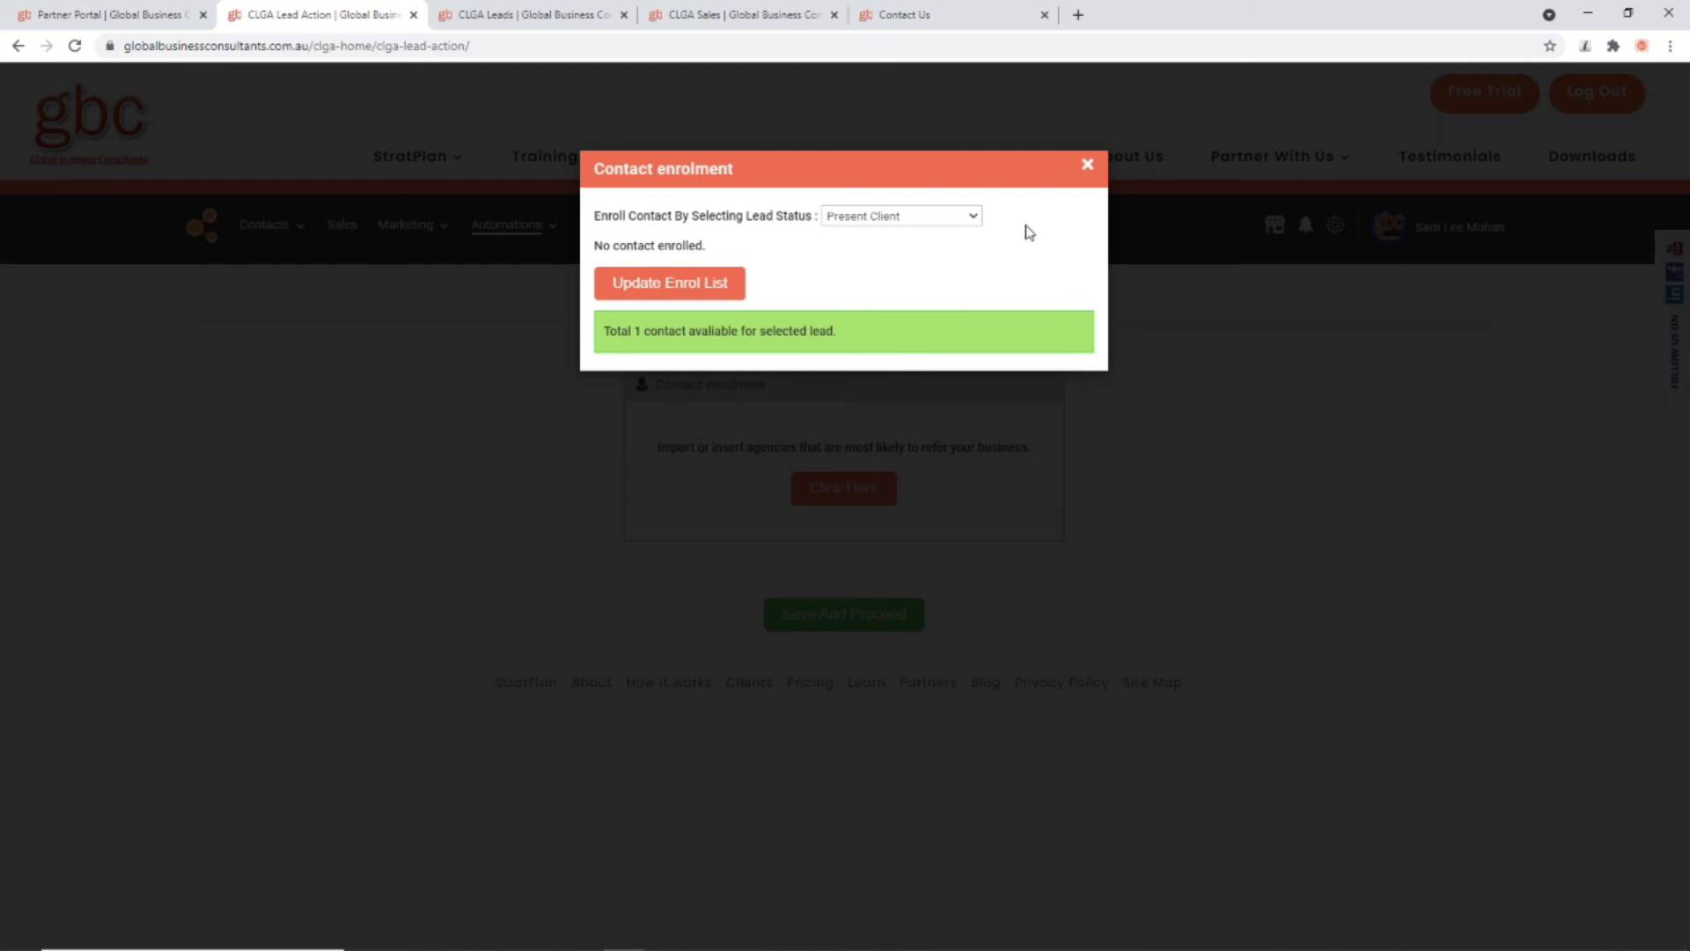
{"action": "left_click", "coordinate": [1087, 165]}
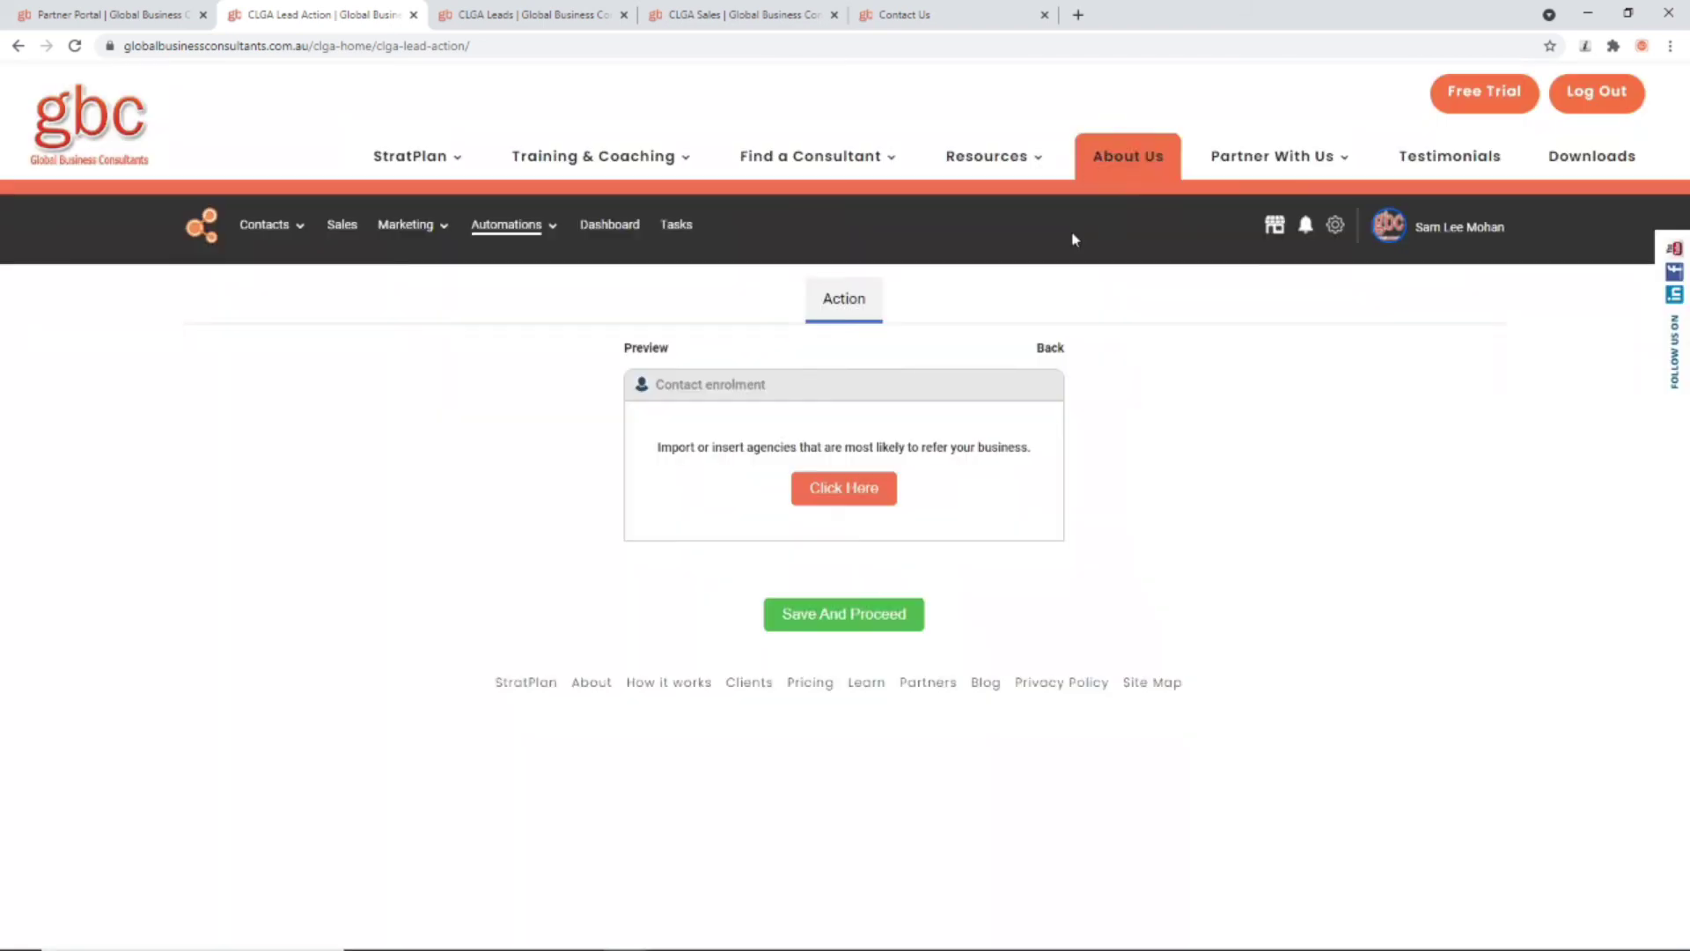
{"action": "left_click", "coordinate": [837, 610]}
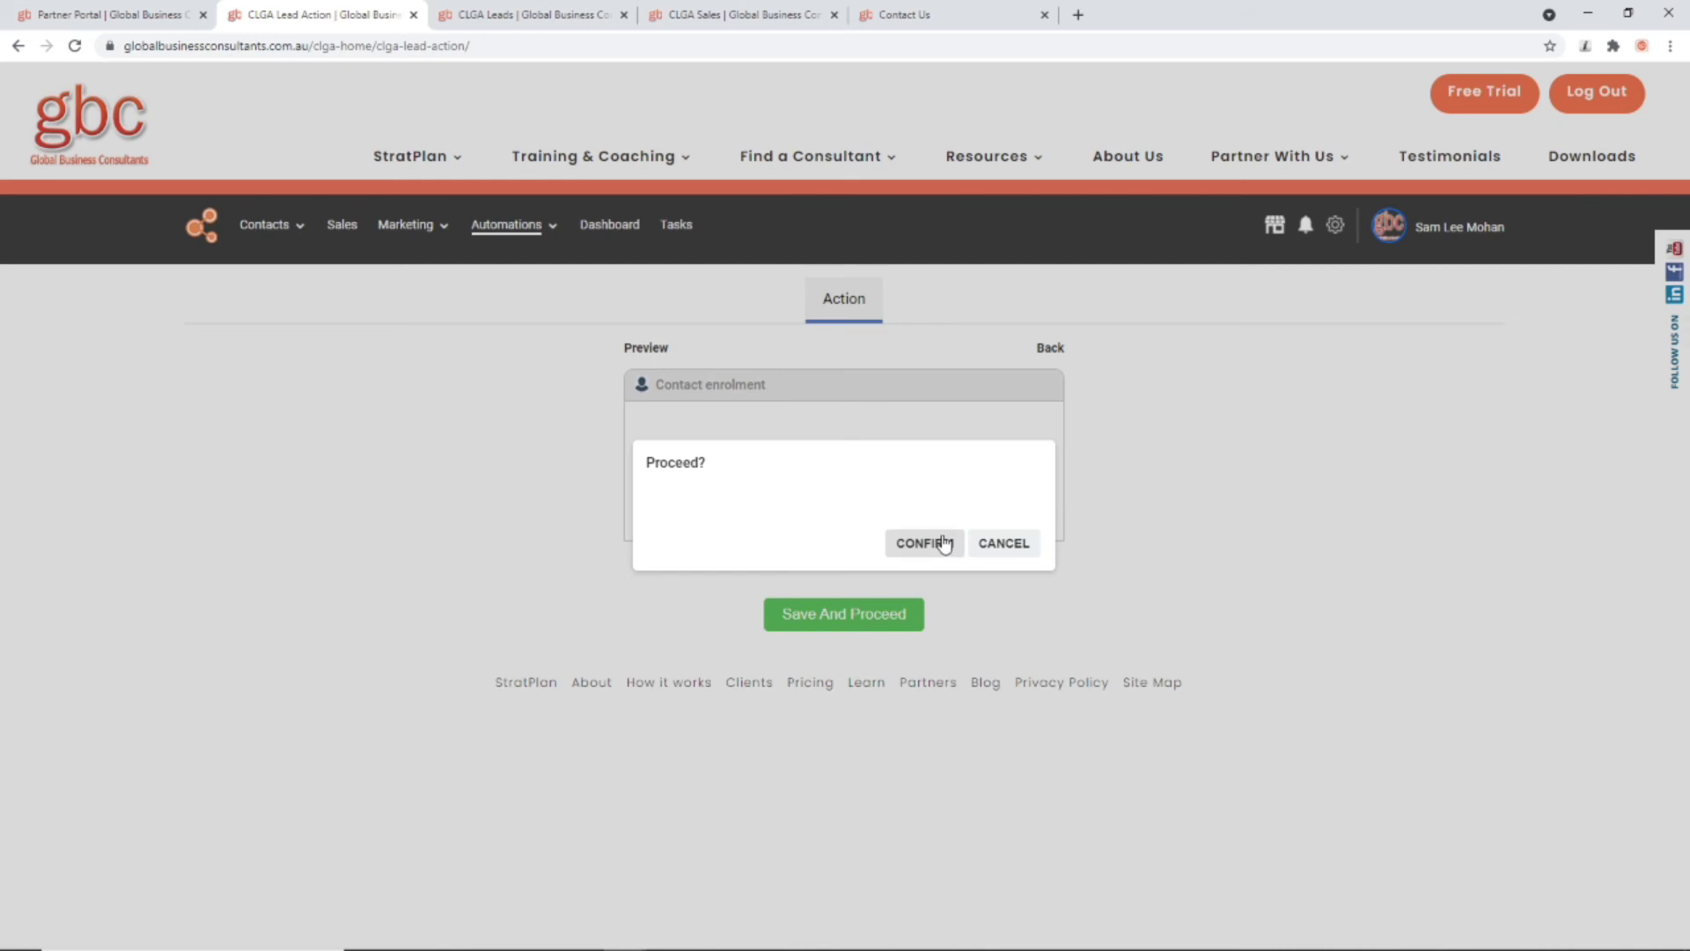
{"action": "left_click", "coordinate": [925, 543]}
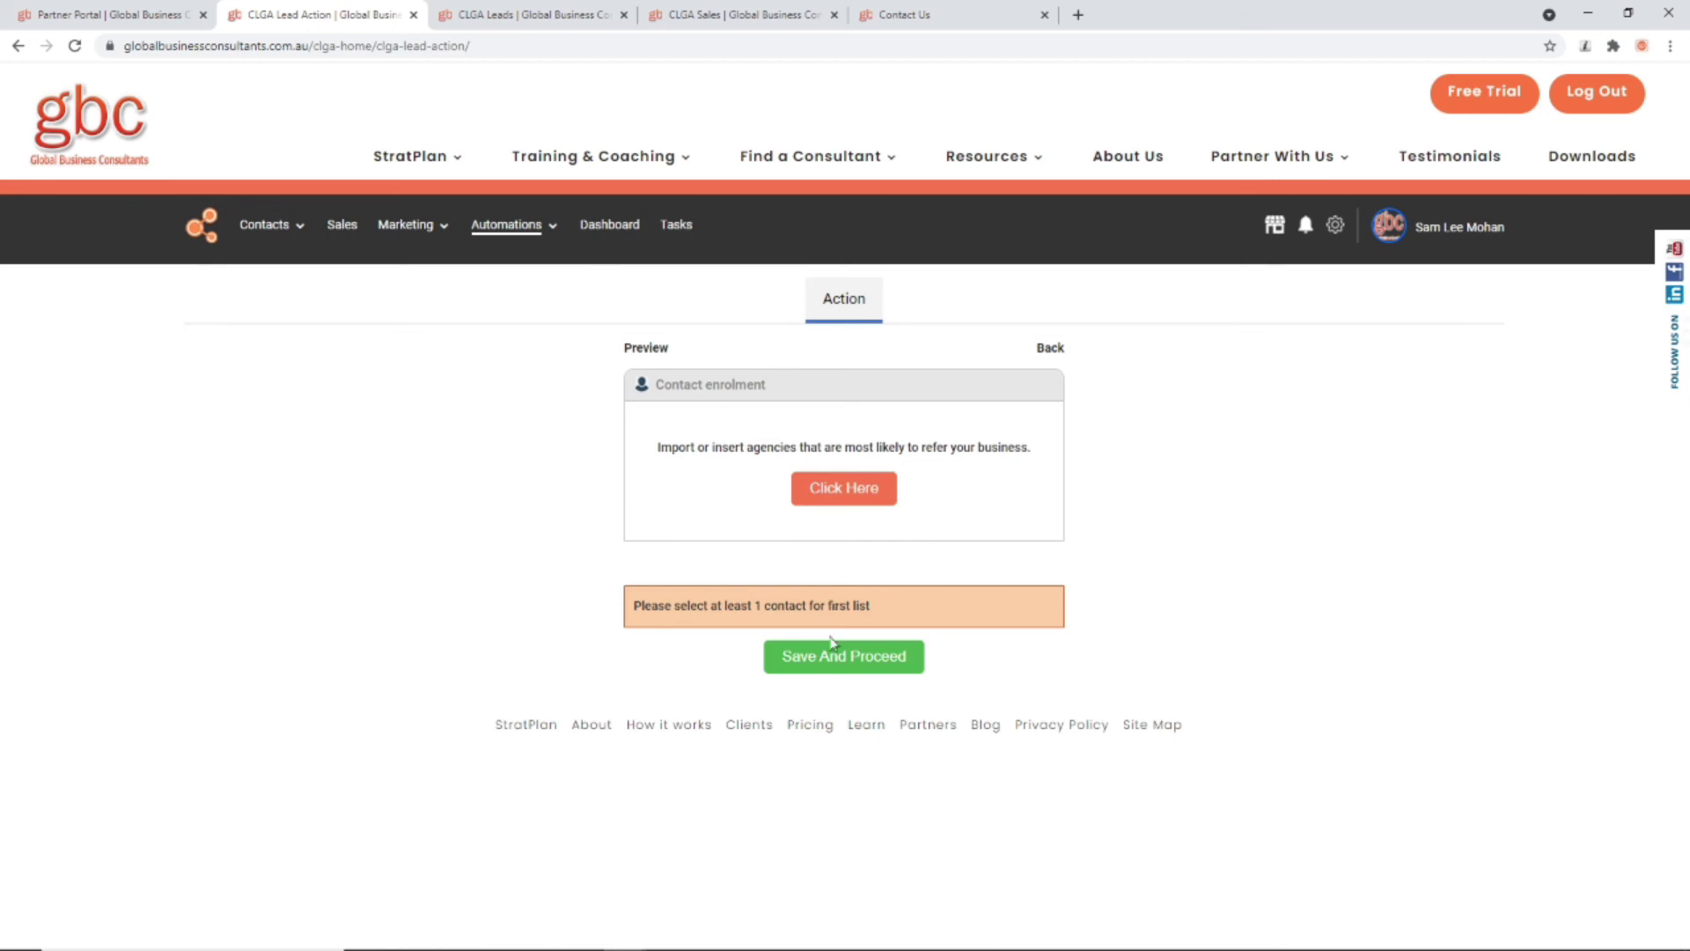
Step: Switch enrolment from Past Client to Prospective Client, enrol both contacts, and save and proceed
{"action": "left_click", "coordinate": [865, 510]}
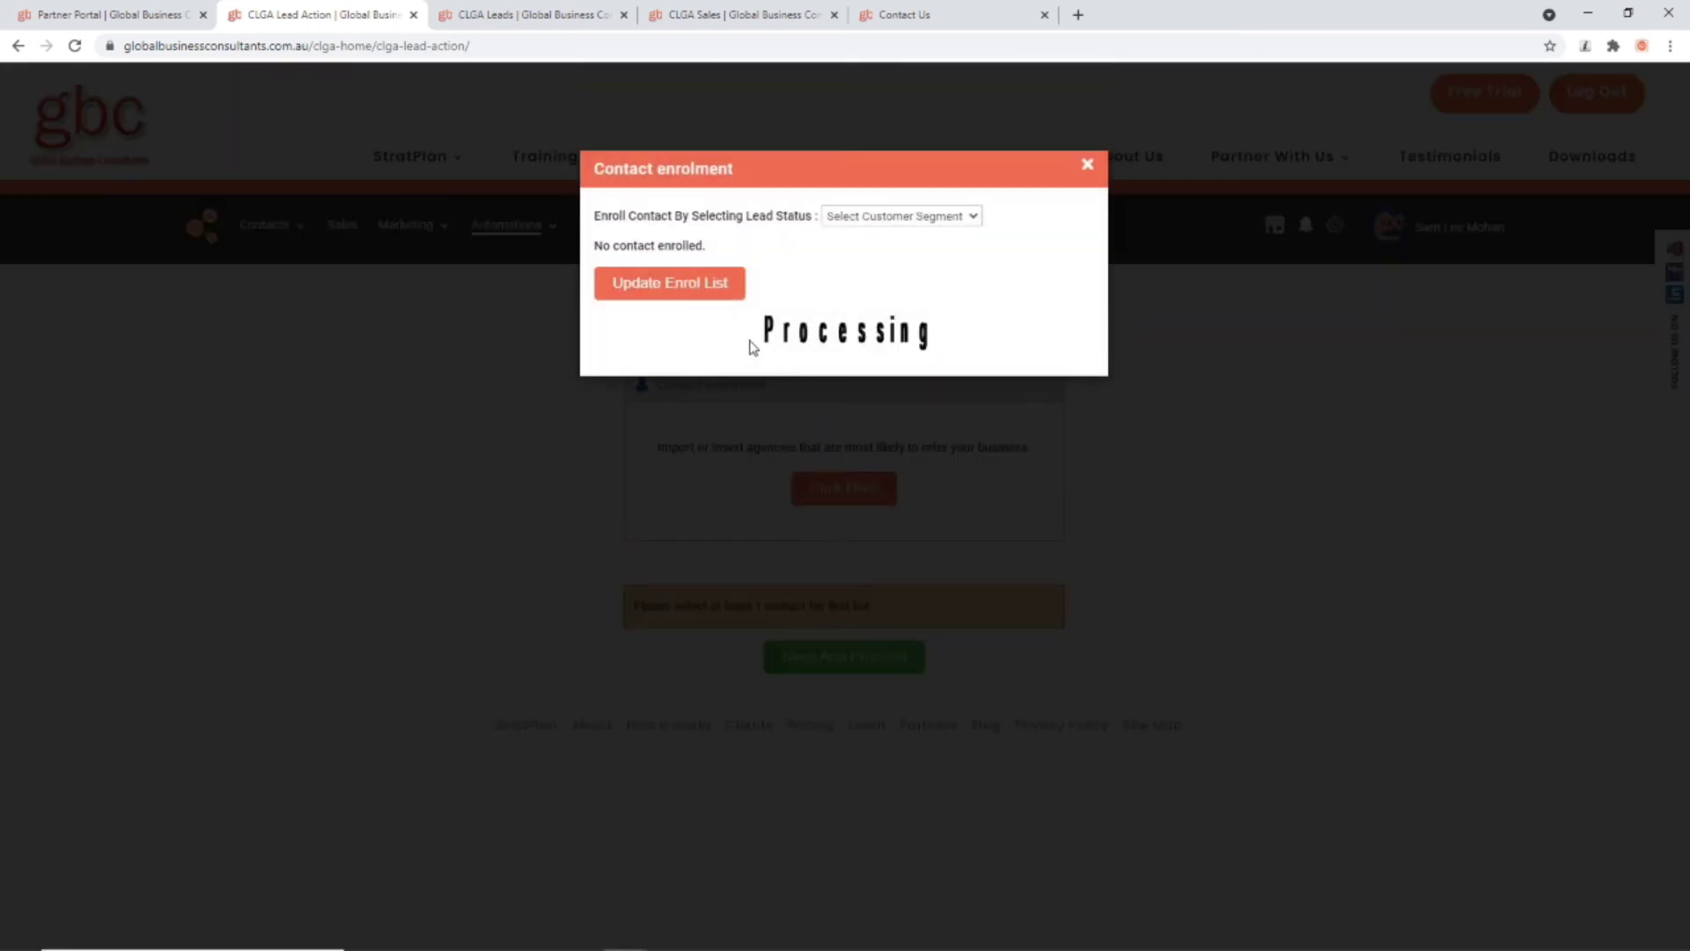
{"action": "left_click", "coordinate": [849, 215]}
{"action": "left_click", "coordinate": [852, 307]}
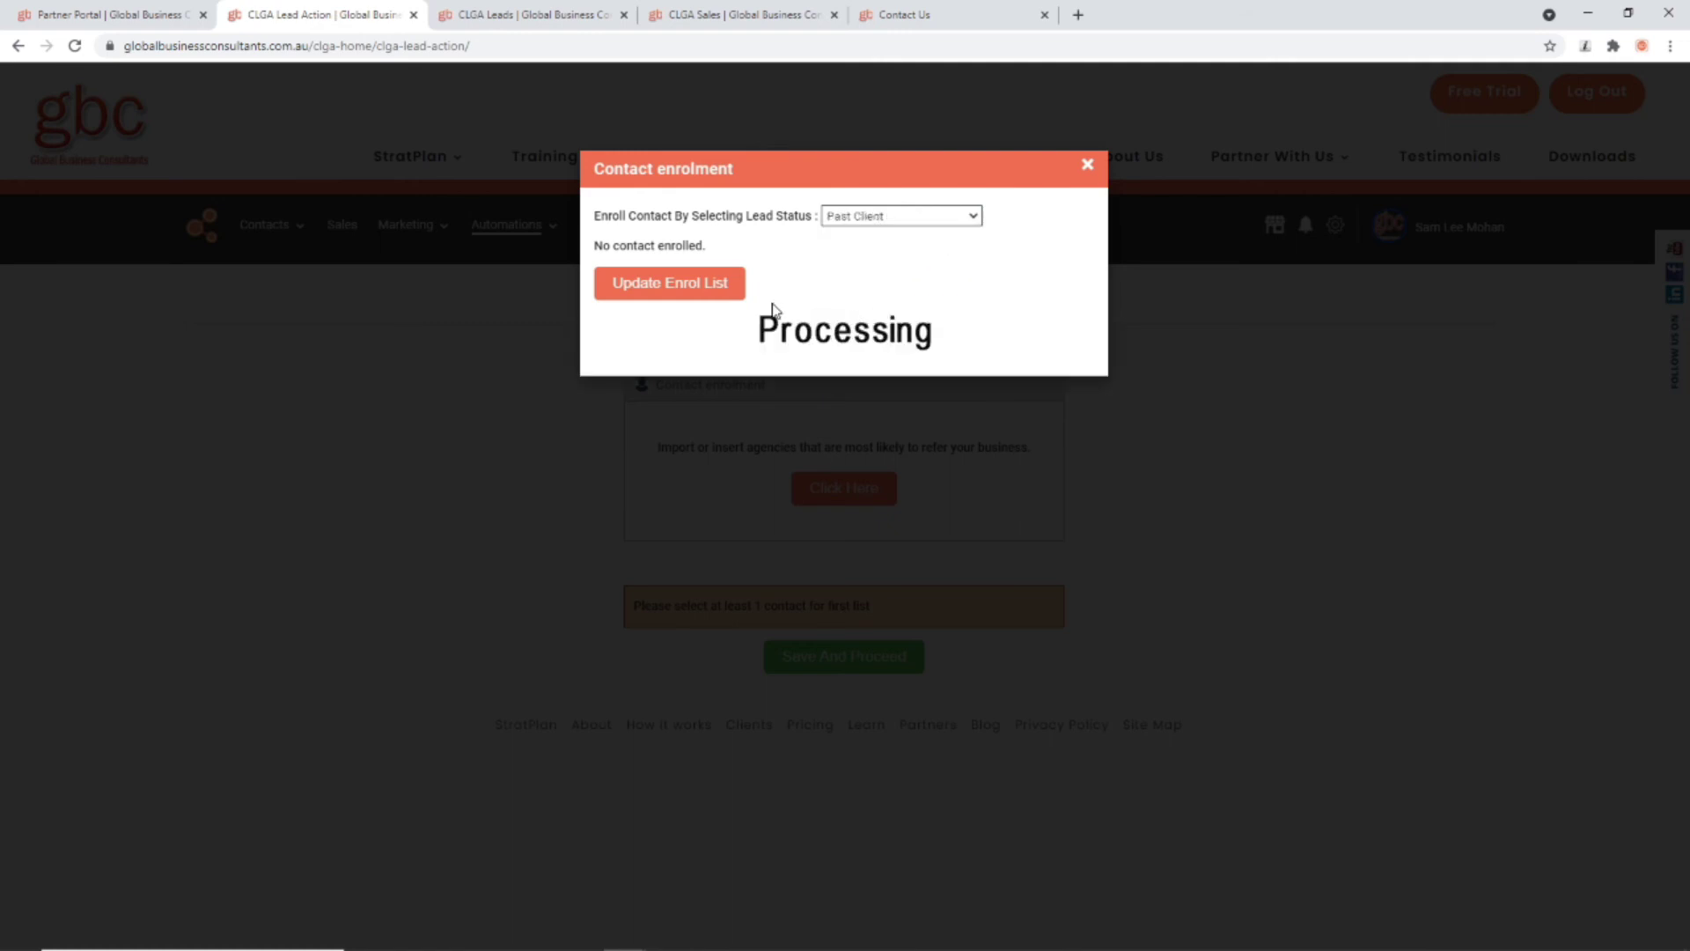
{"action": "left_click", "coordinate": [702, 286]}
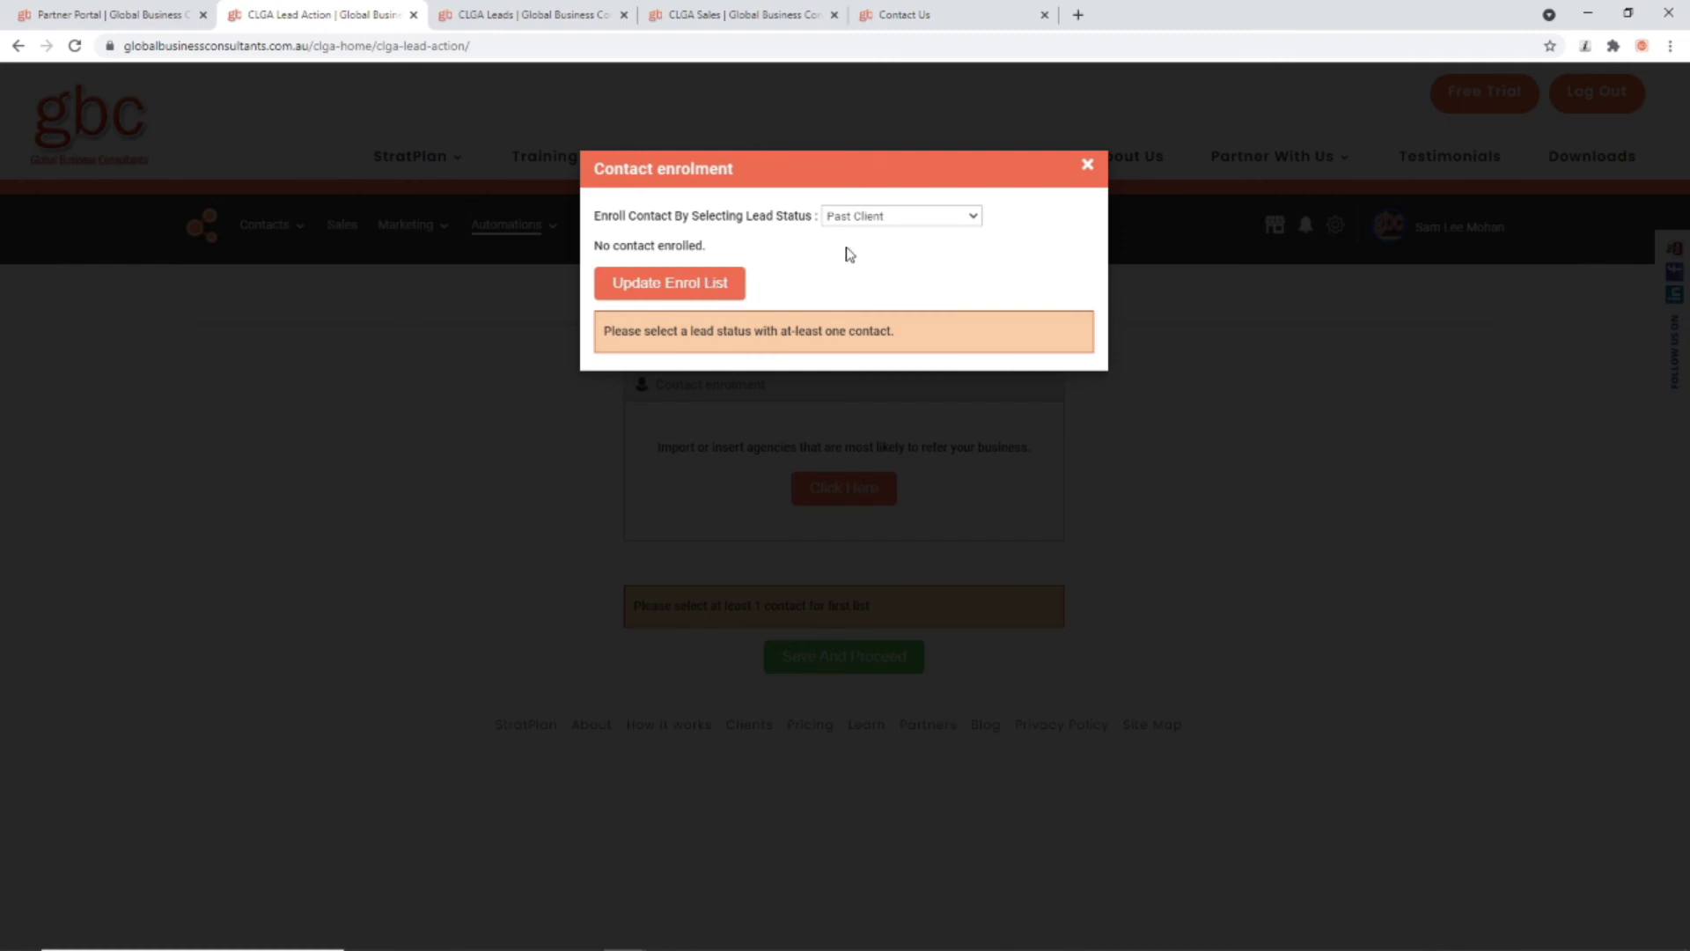
{"action": "left_click", "coordinate": [861, 220]}
{"action": "left_click", "coordinate": [869, 335]}
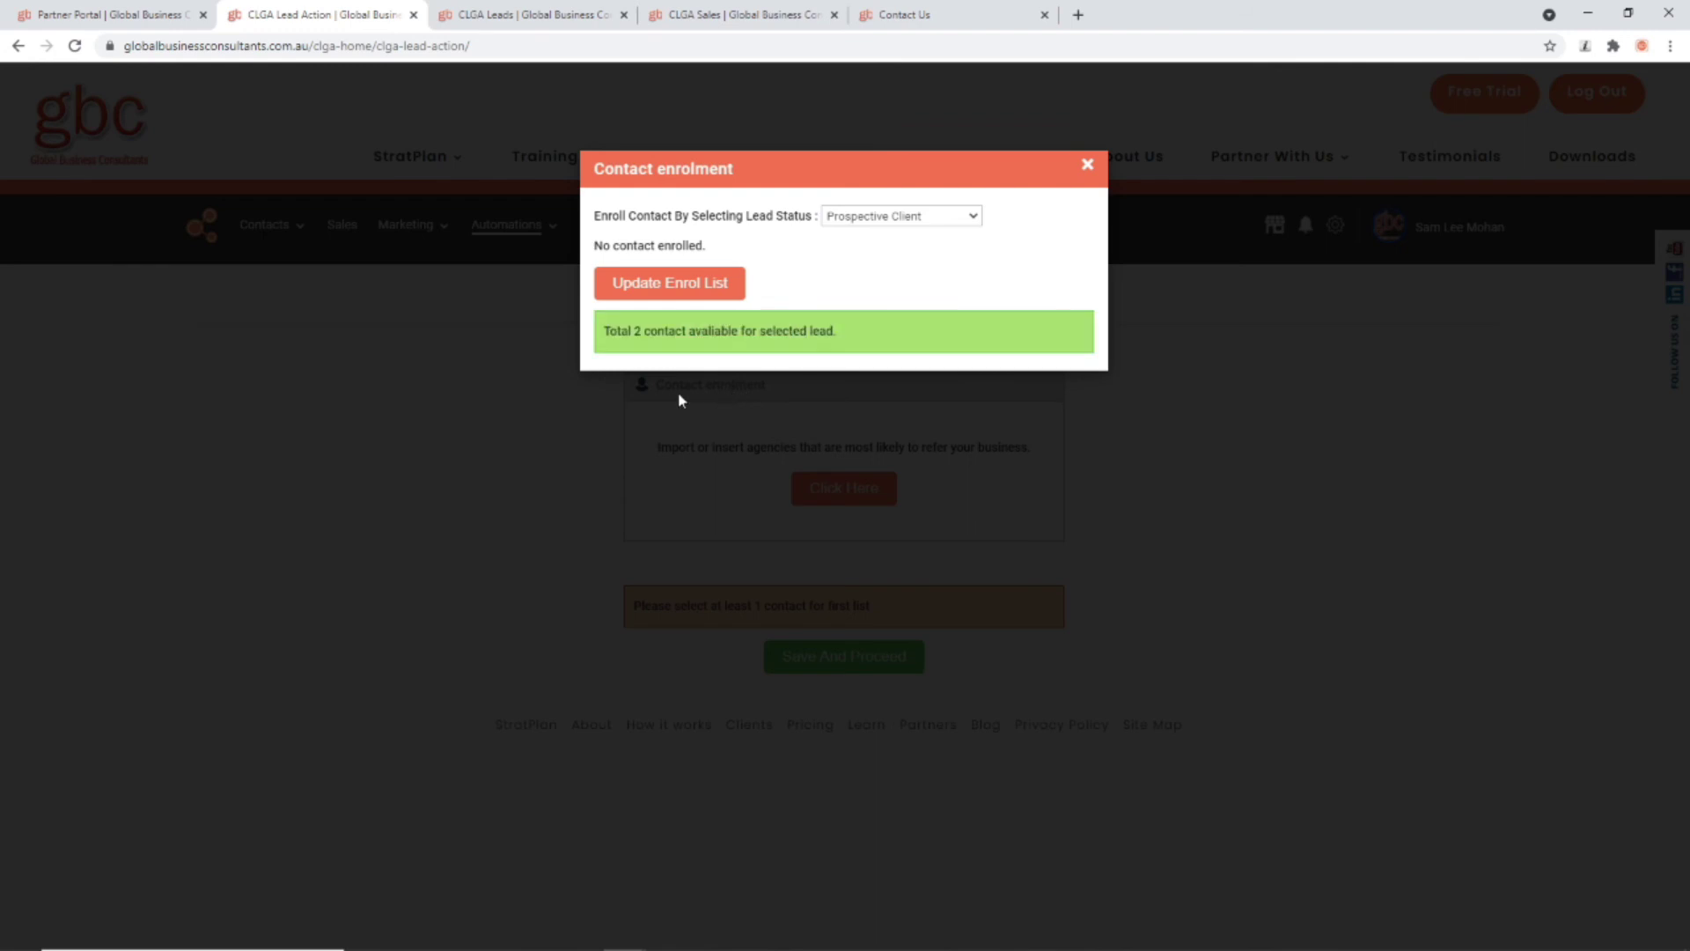
{"action": "left_click", "coordinate": [672, 288]}
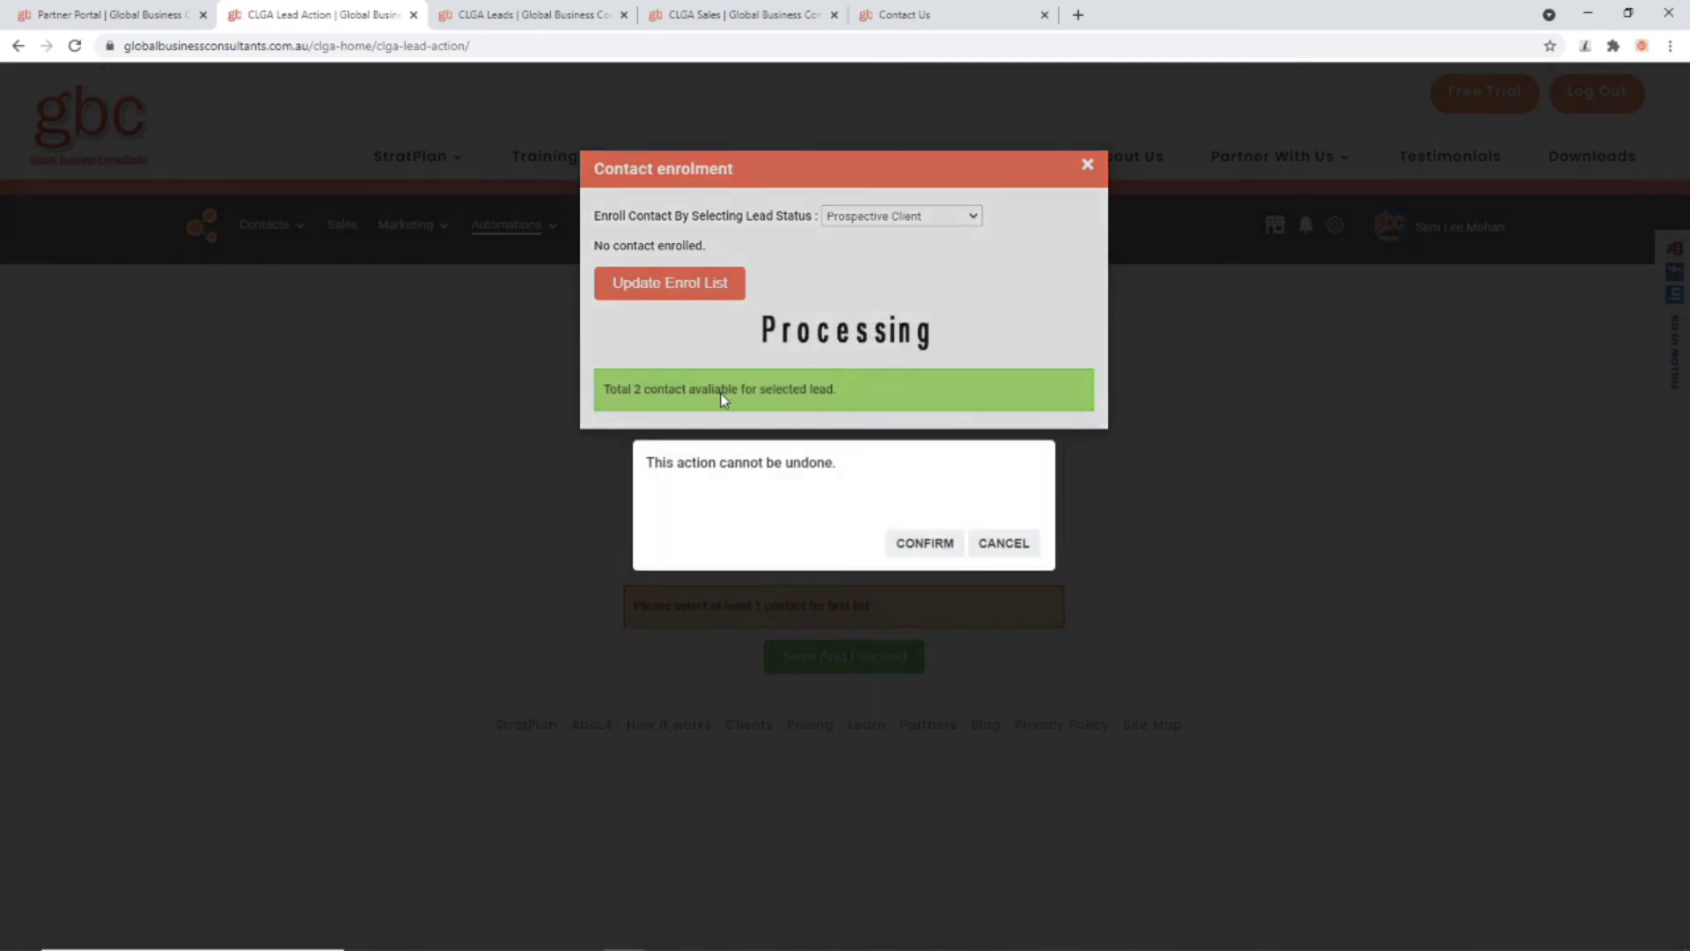
{"action": "left_click", "coordinate": [889, 553]}
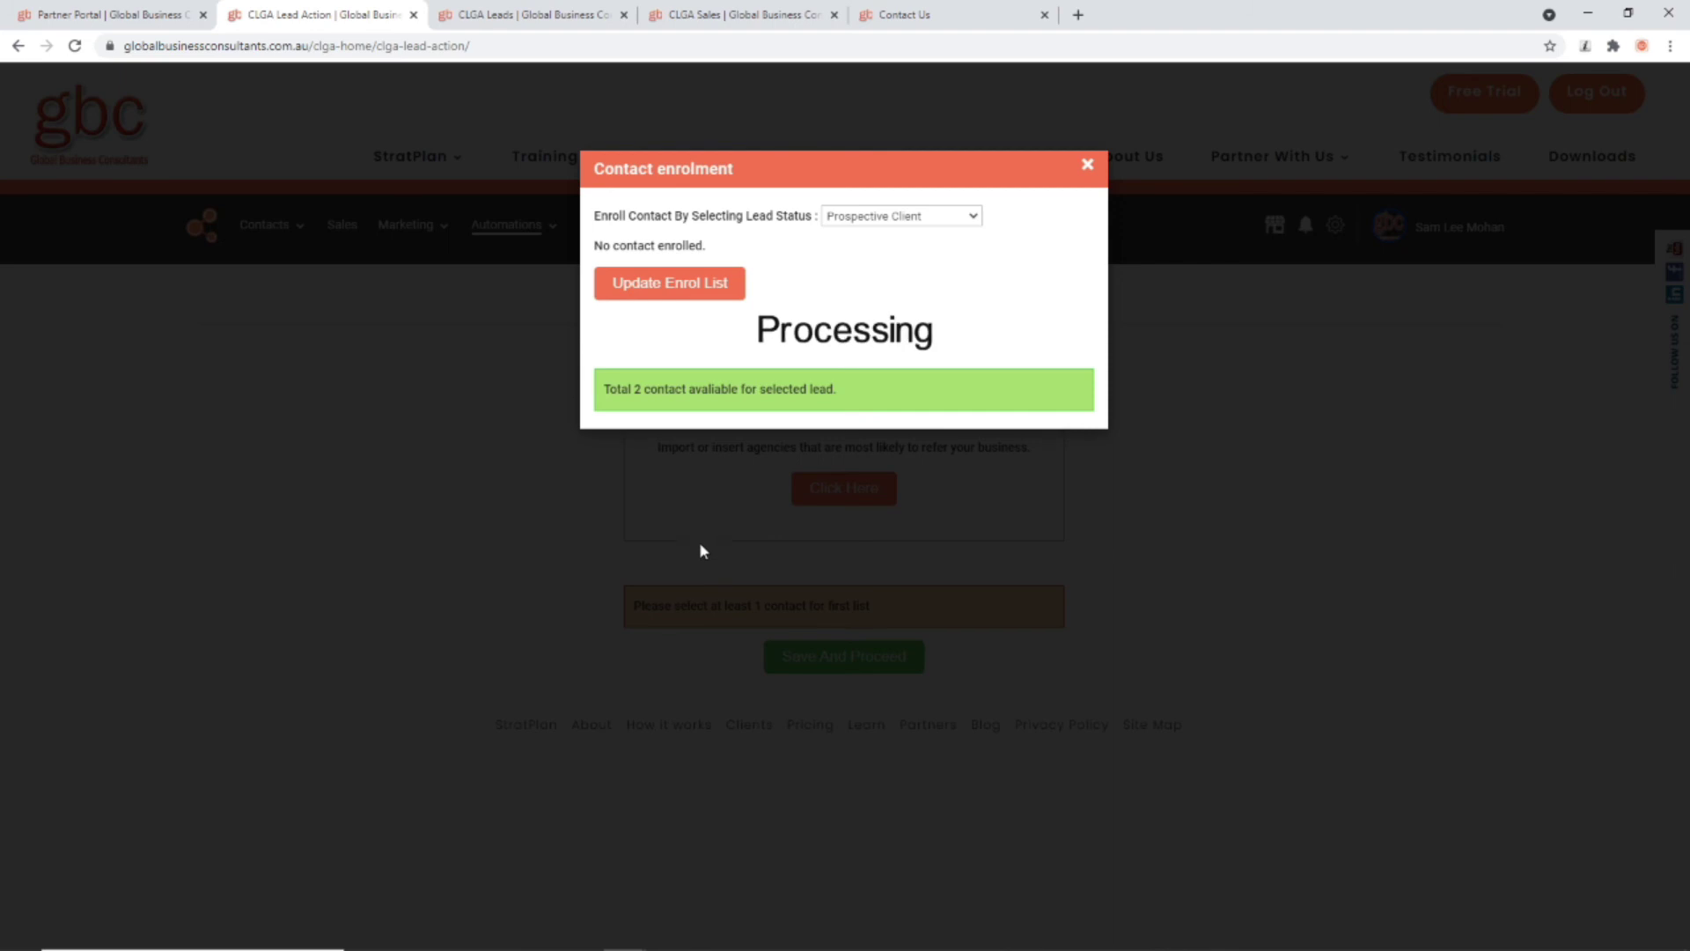
{"action": "left_click", "coordinate": [1089, 166]}
{"action": "left_click", "coordinate": [869, 656]}
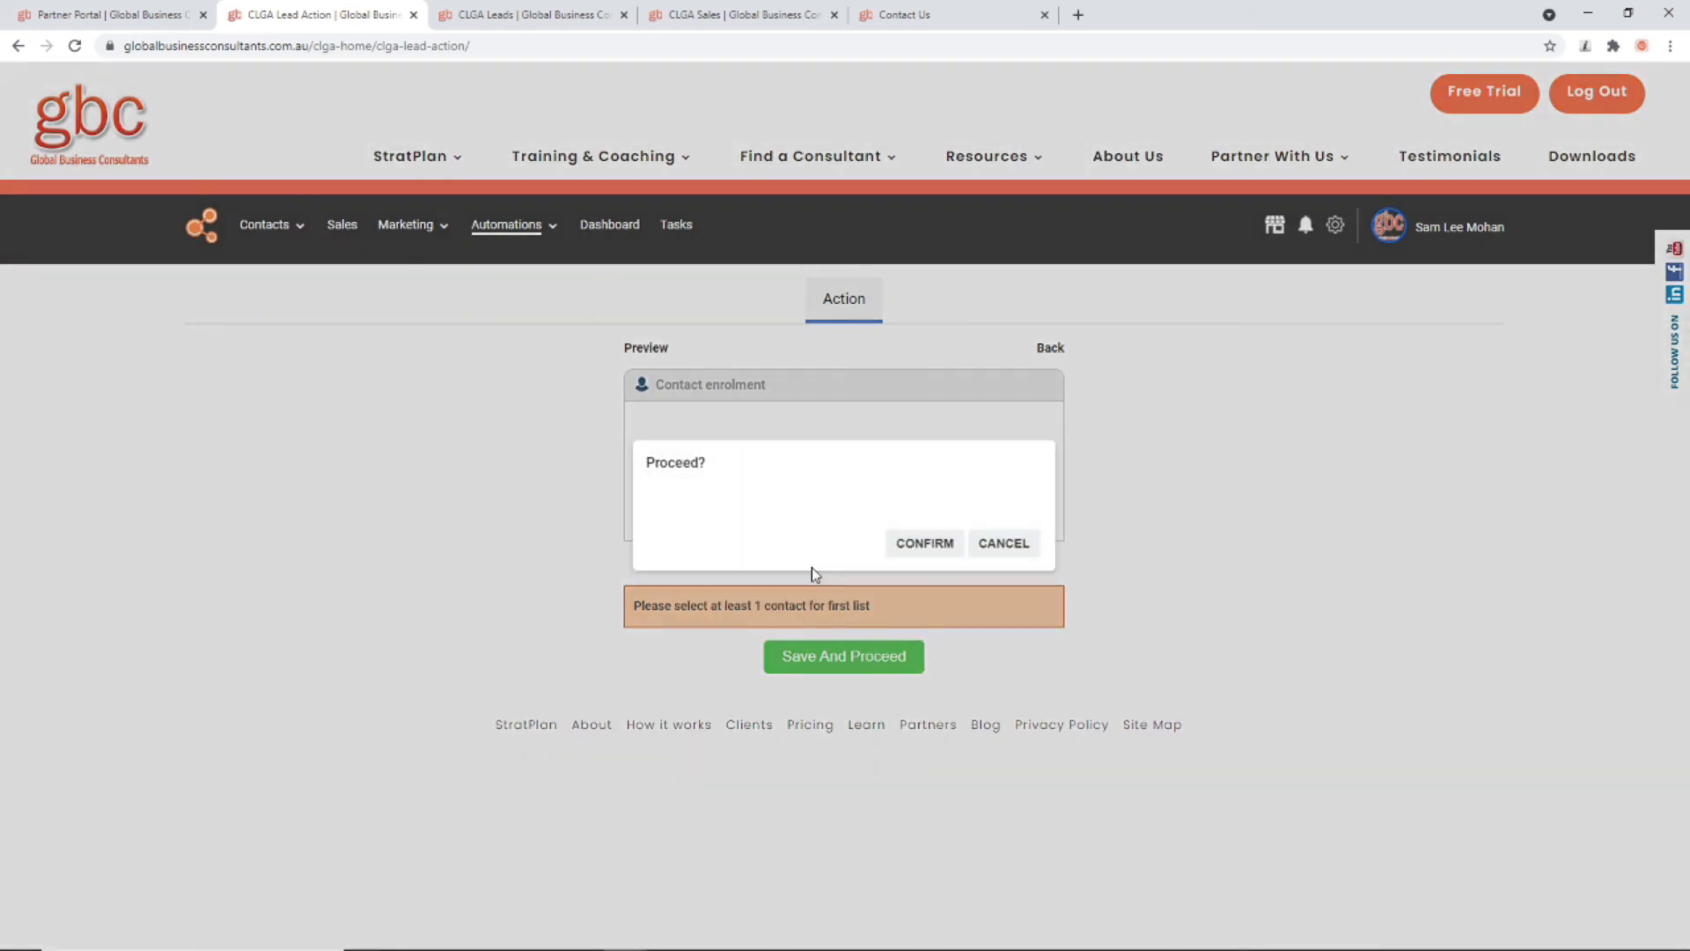
{"action": "left_click", "coordinate": [912, 552]}
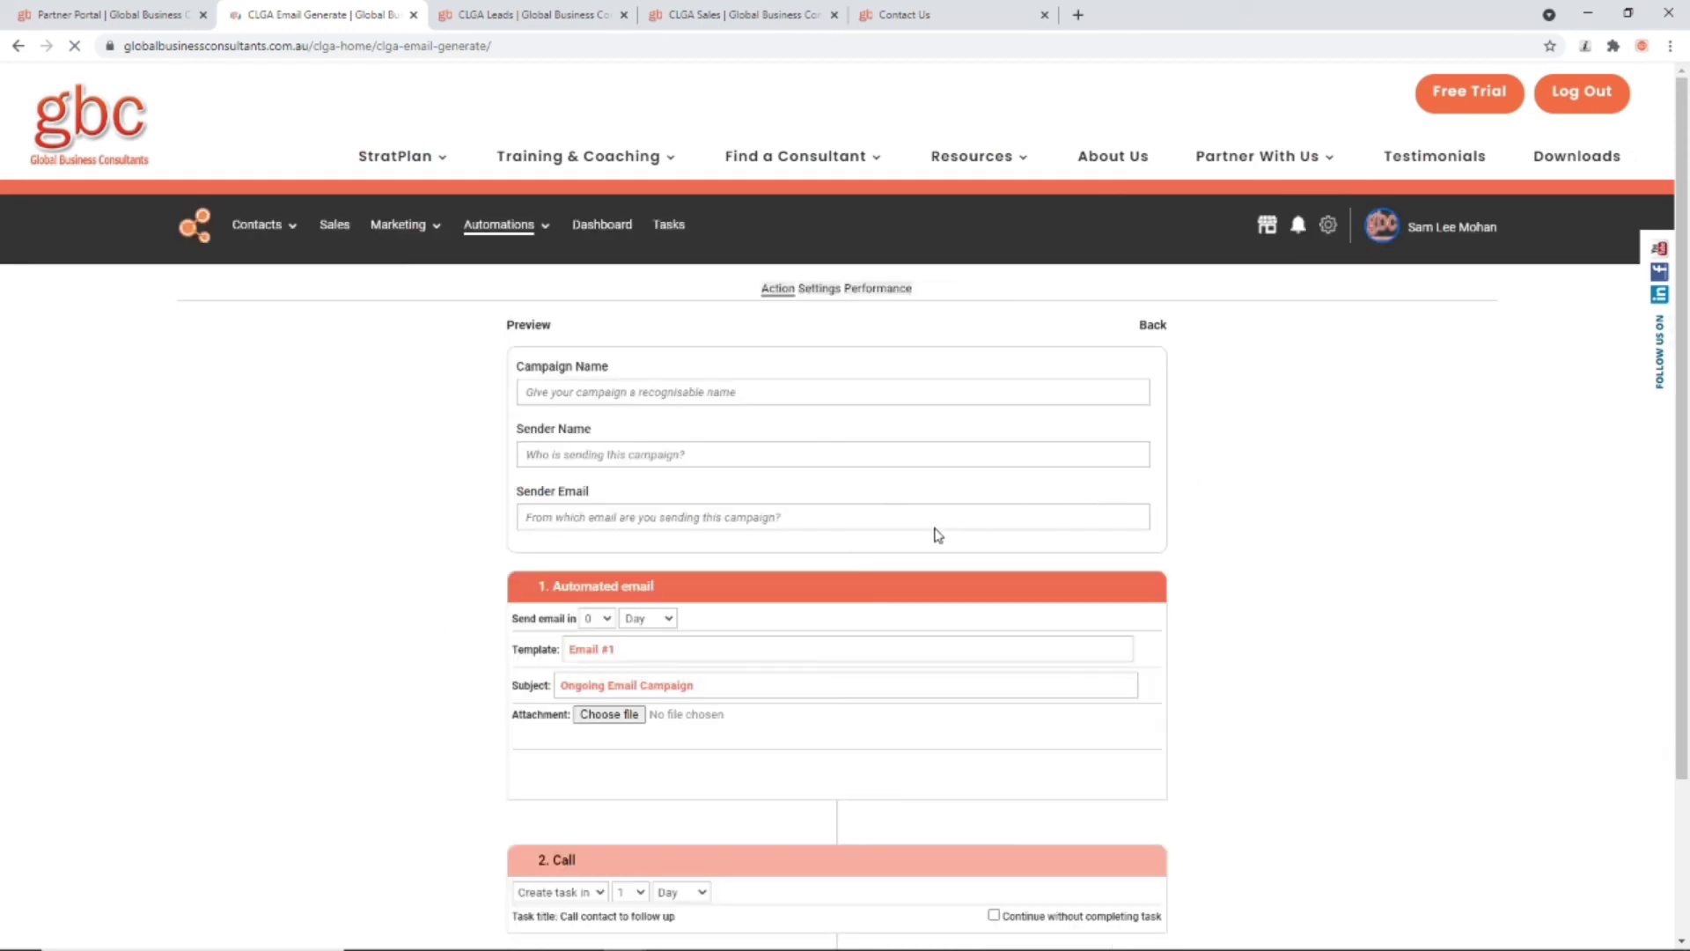
Step: Scroll through the Email #1 editor, subject 'Ongoing Email Campaign', and the 2. Call step
{"action": "scroll", "coordinate": [881, 464], "scroll_direction": "down", "scroll_amount": 7}
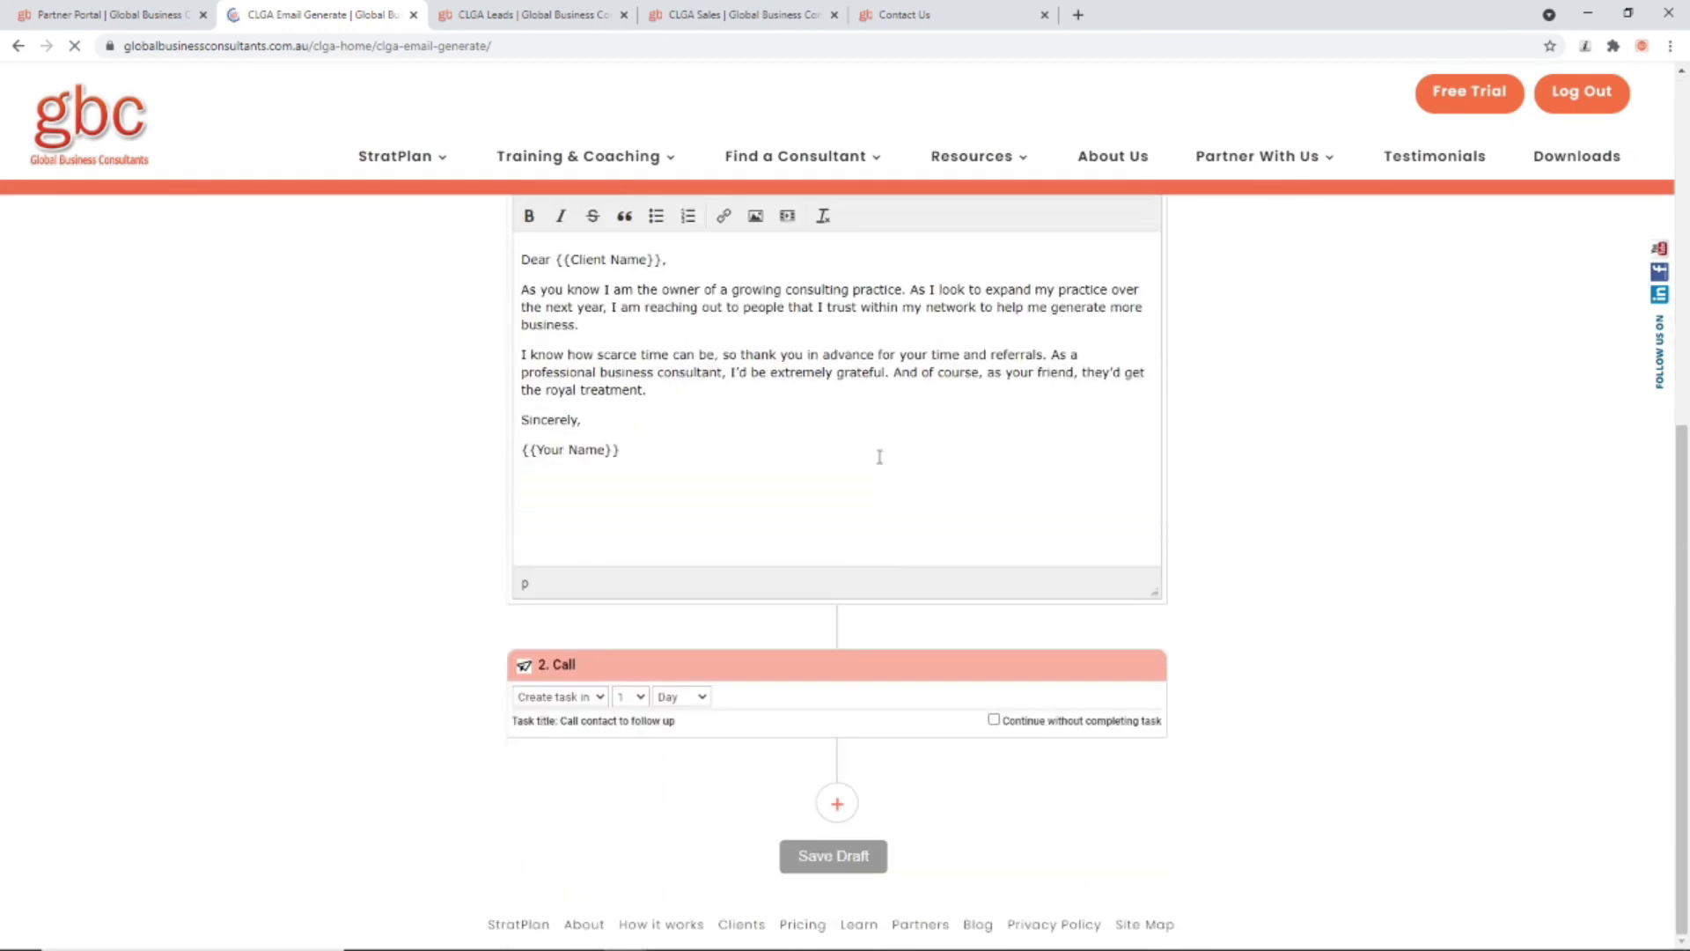
{"action": "scroll", "coordinate": [930, 563], "scroll_direction": "down", "scroll_amount": 5}
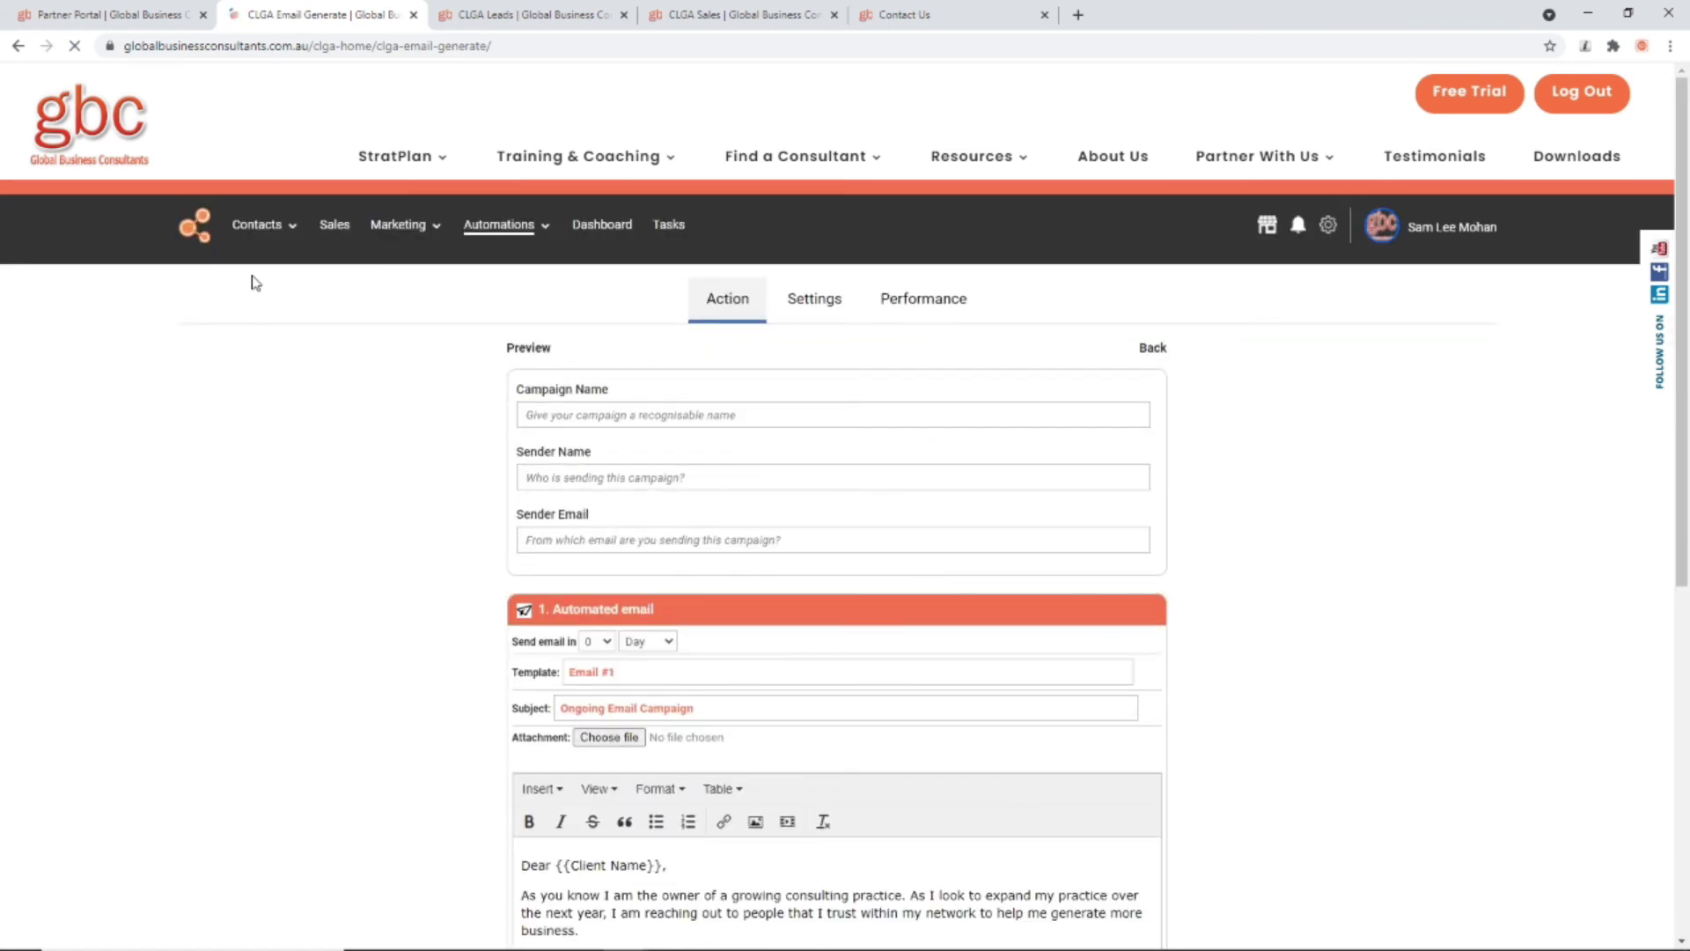
{"action": "mouse_move", "coordinate": [259, 260]}
{"action": "scroll", "coordinate": [722, 652], "scroll_direction": "down", "scroll_amount": 5}
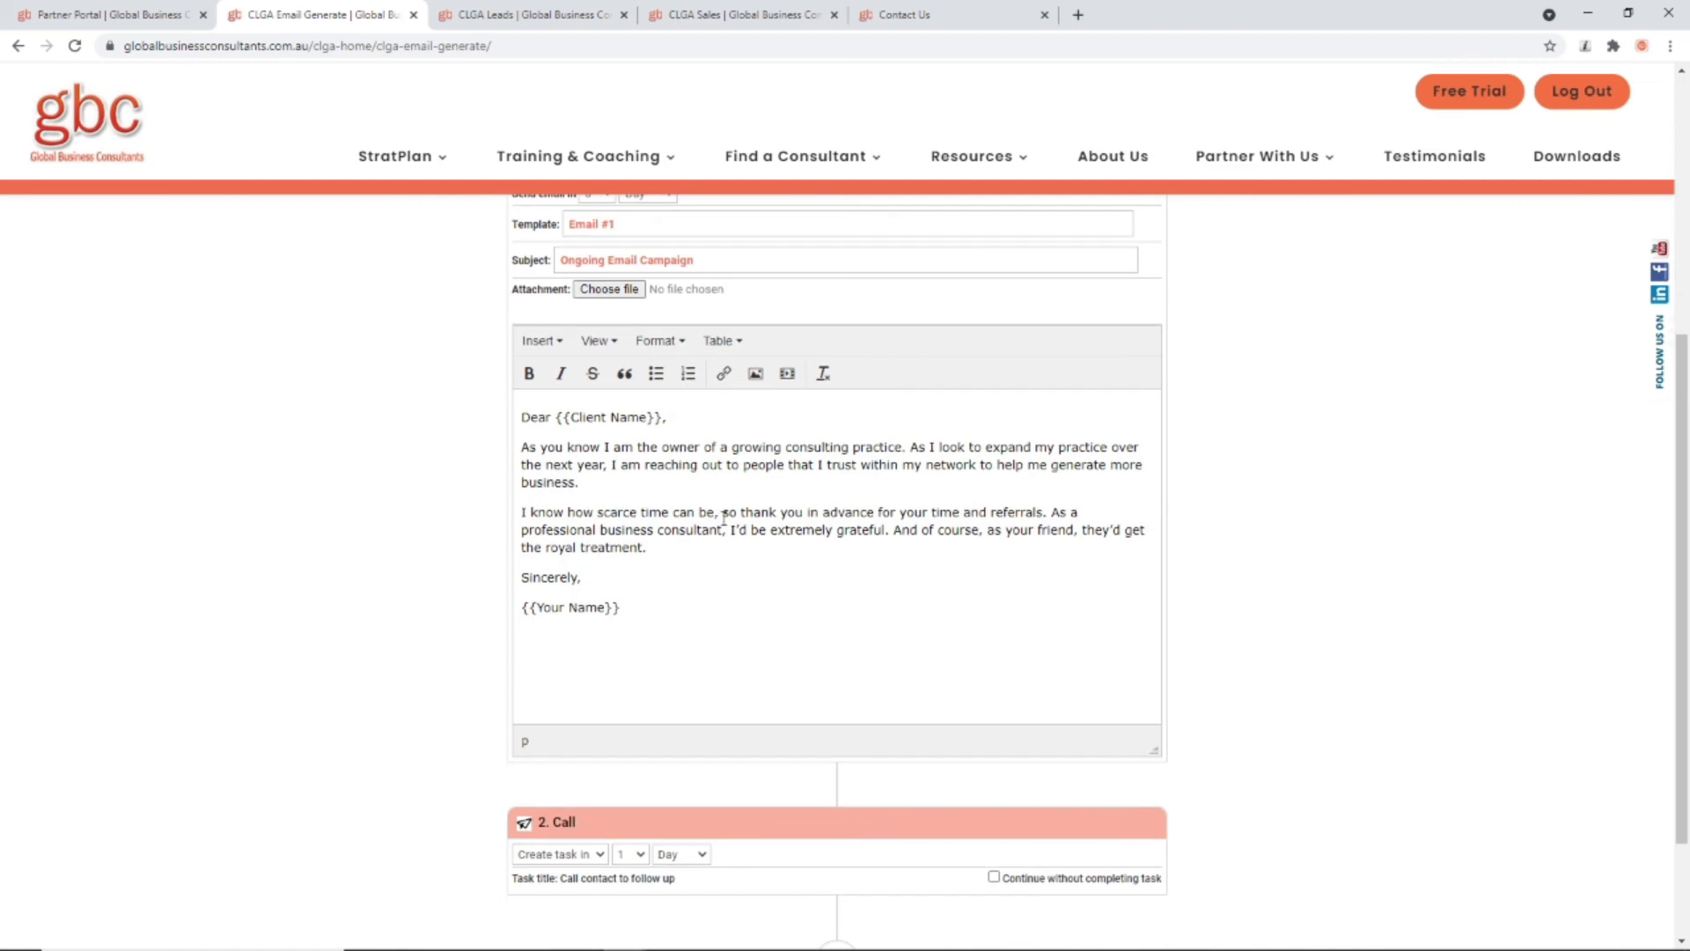
{"action": "scroll", "coordinate": [713, 498], "scroll_direction": "down", "scroll_amount": 2}
{"action": "scroll", "coordinate": [724, 498], "scroll_direction": "up", "scroll_amount": 7}
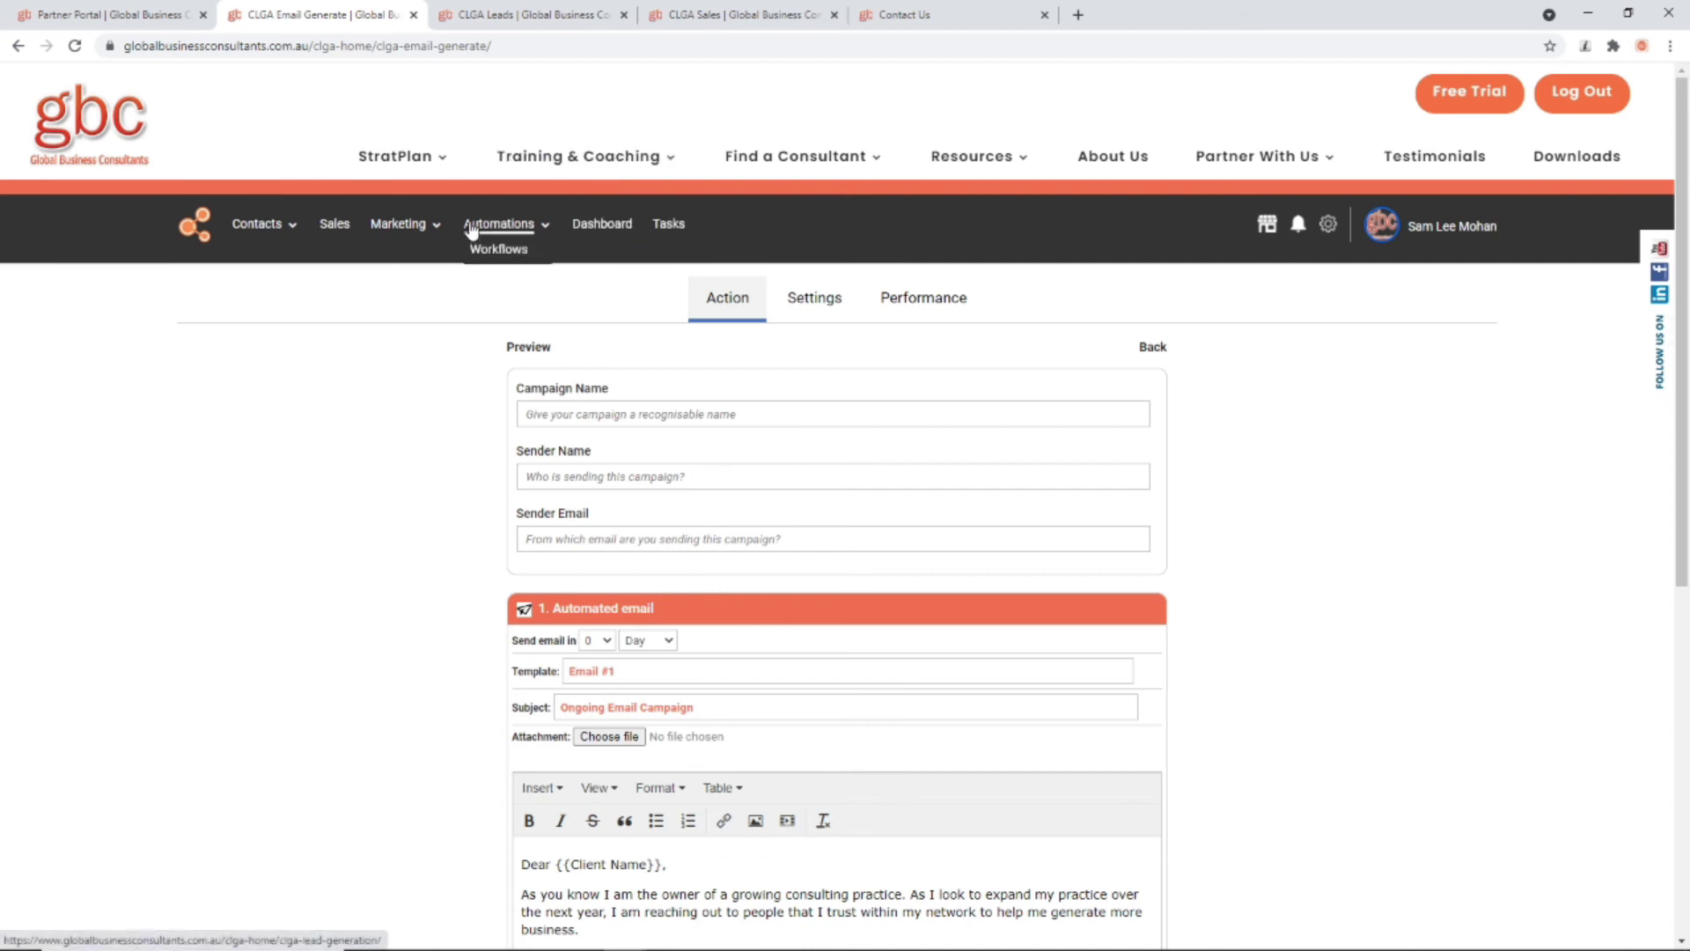
Step: Find Test's Campaign in the workflow template list and open its Contact enrolment action page
{"action": "left_click", "coordinate": [493, 243]}
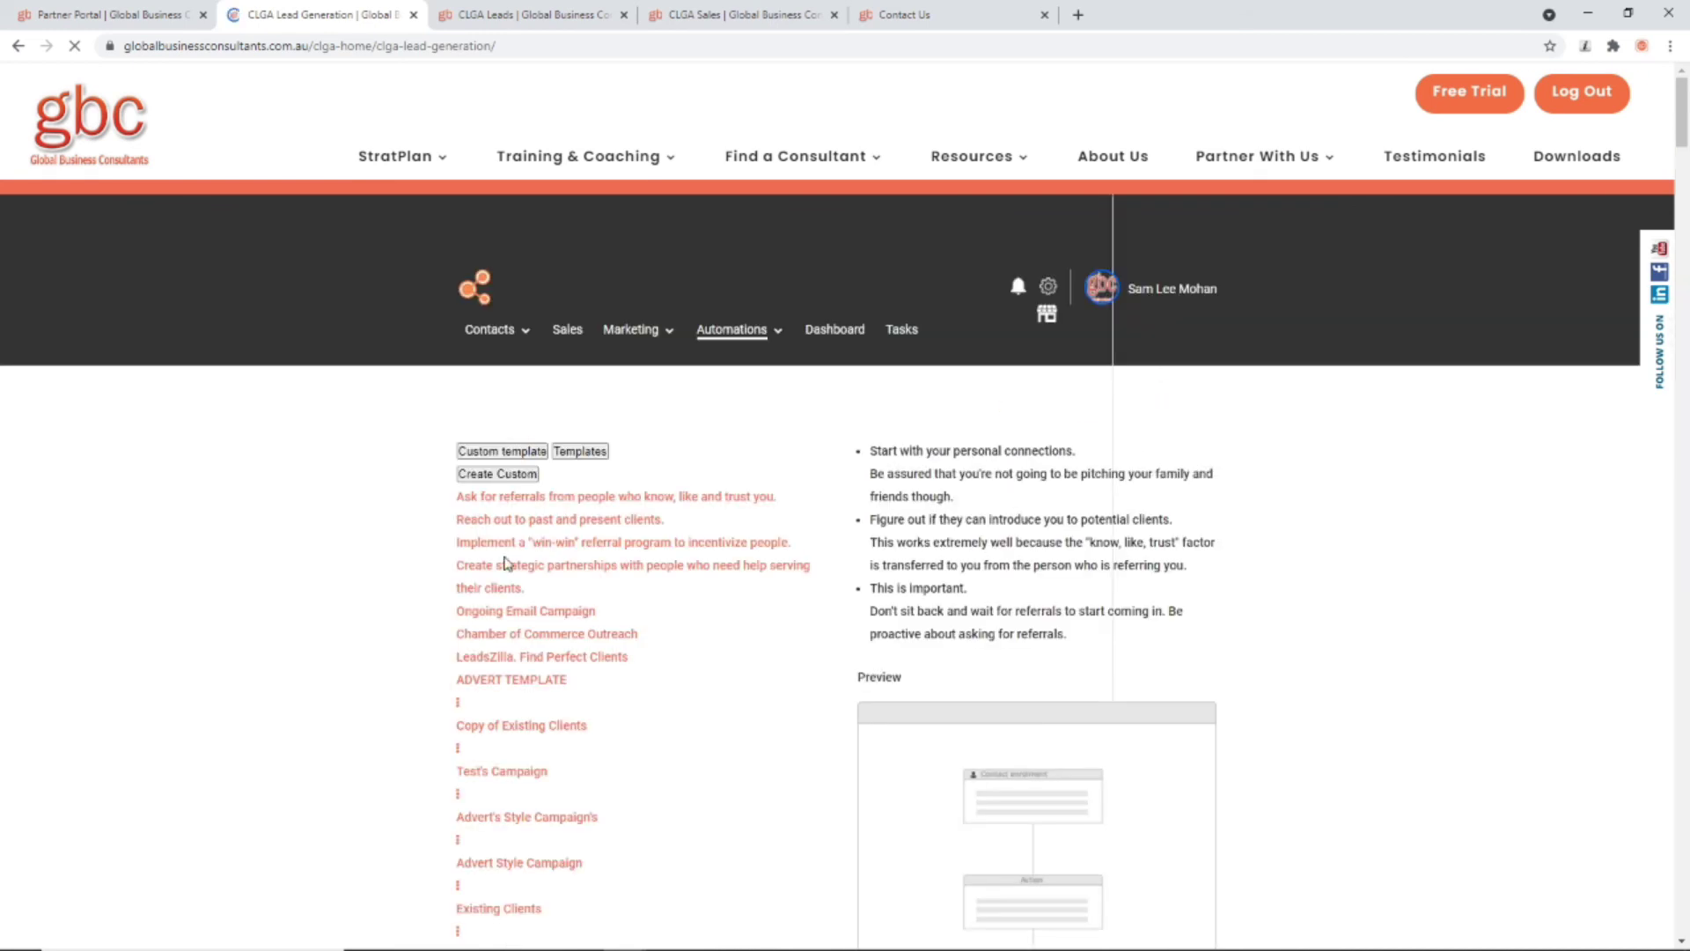
{"action": "scroll", "coordinate": [545, 789], "scroll_direction": "down", "scroll_amount": 3}
{"action": "scroll", "coordinate": [358, 775], "scroll_direction": "down", "scroll_amount": 2}
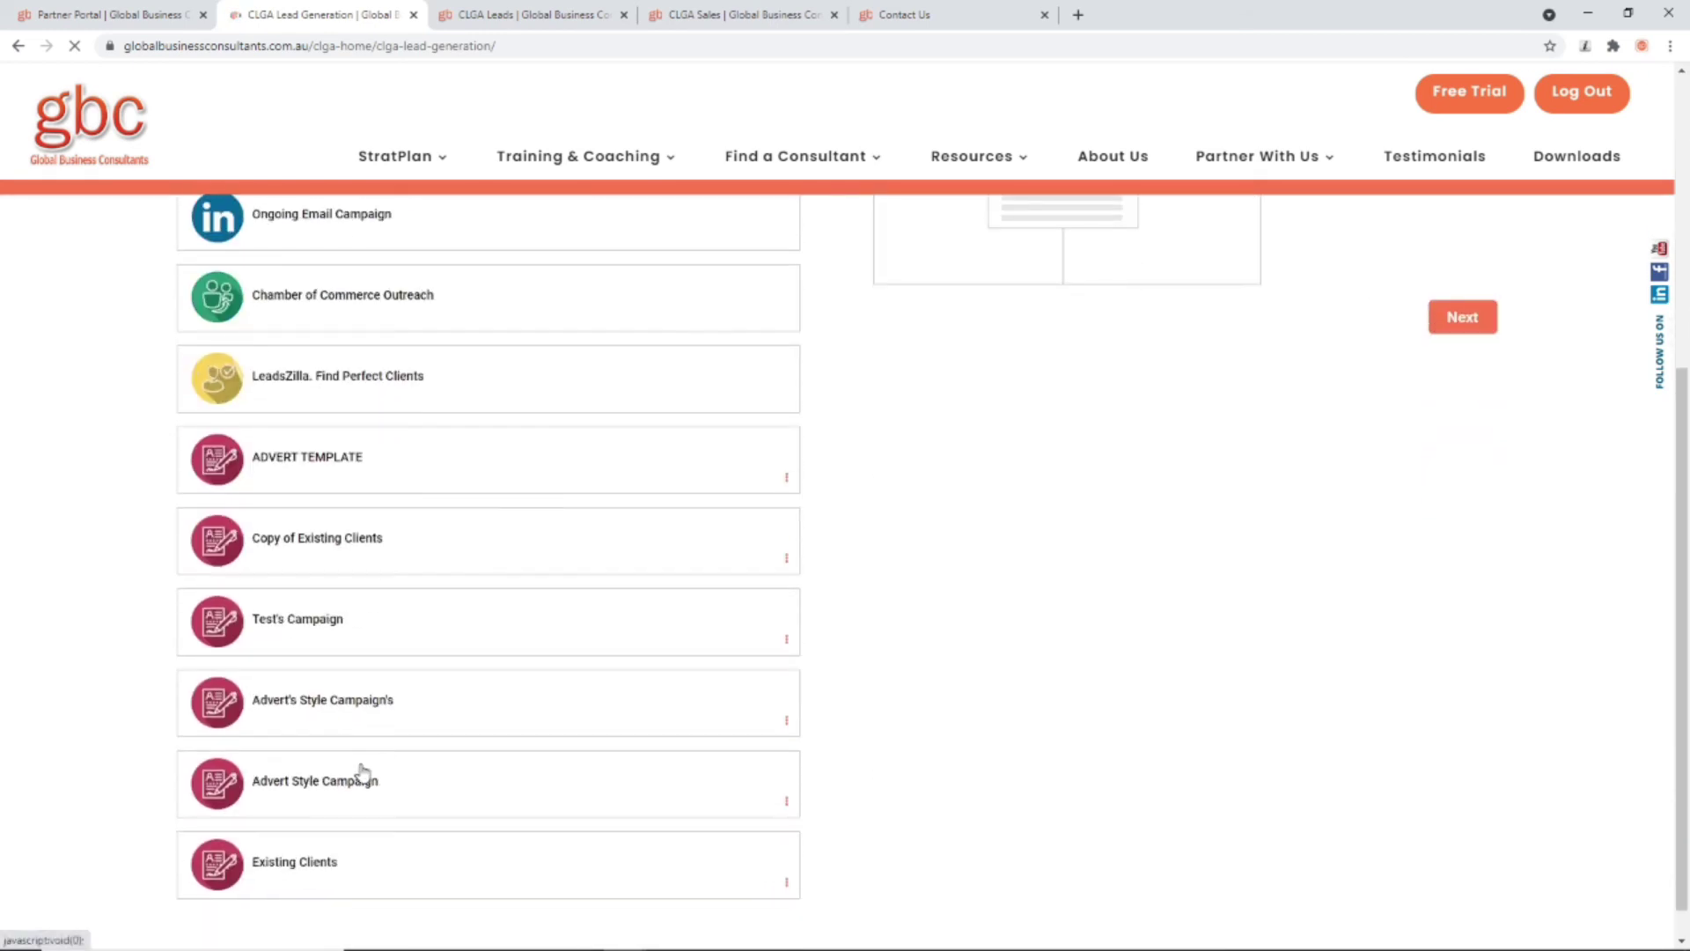
{"action": "scroll", "coordinate": [476, 695], "scroll_direction": "down", "scroll_amount": 5}
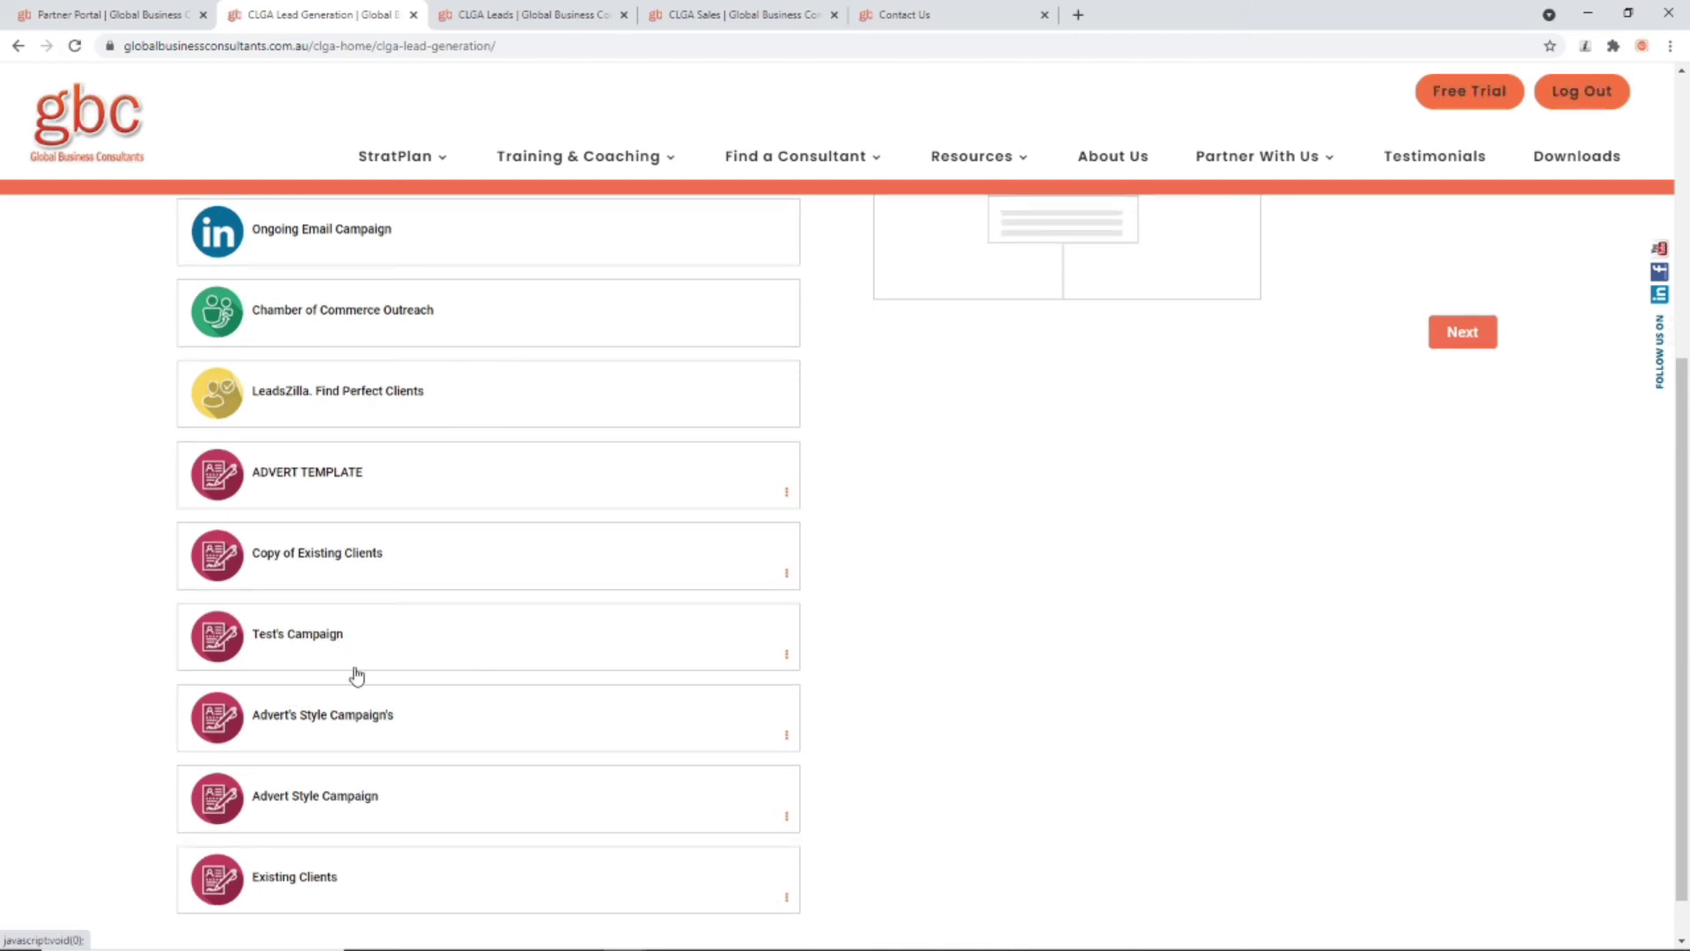
{"action": "left_click", "coordinate": [325, 645]}
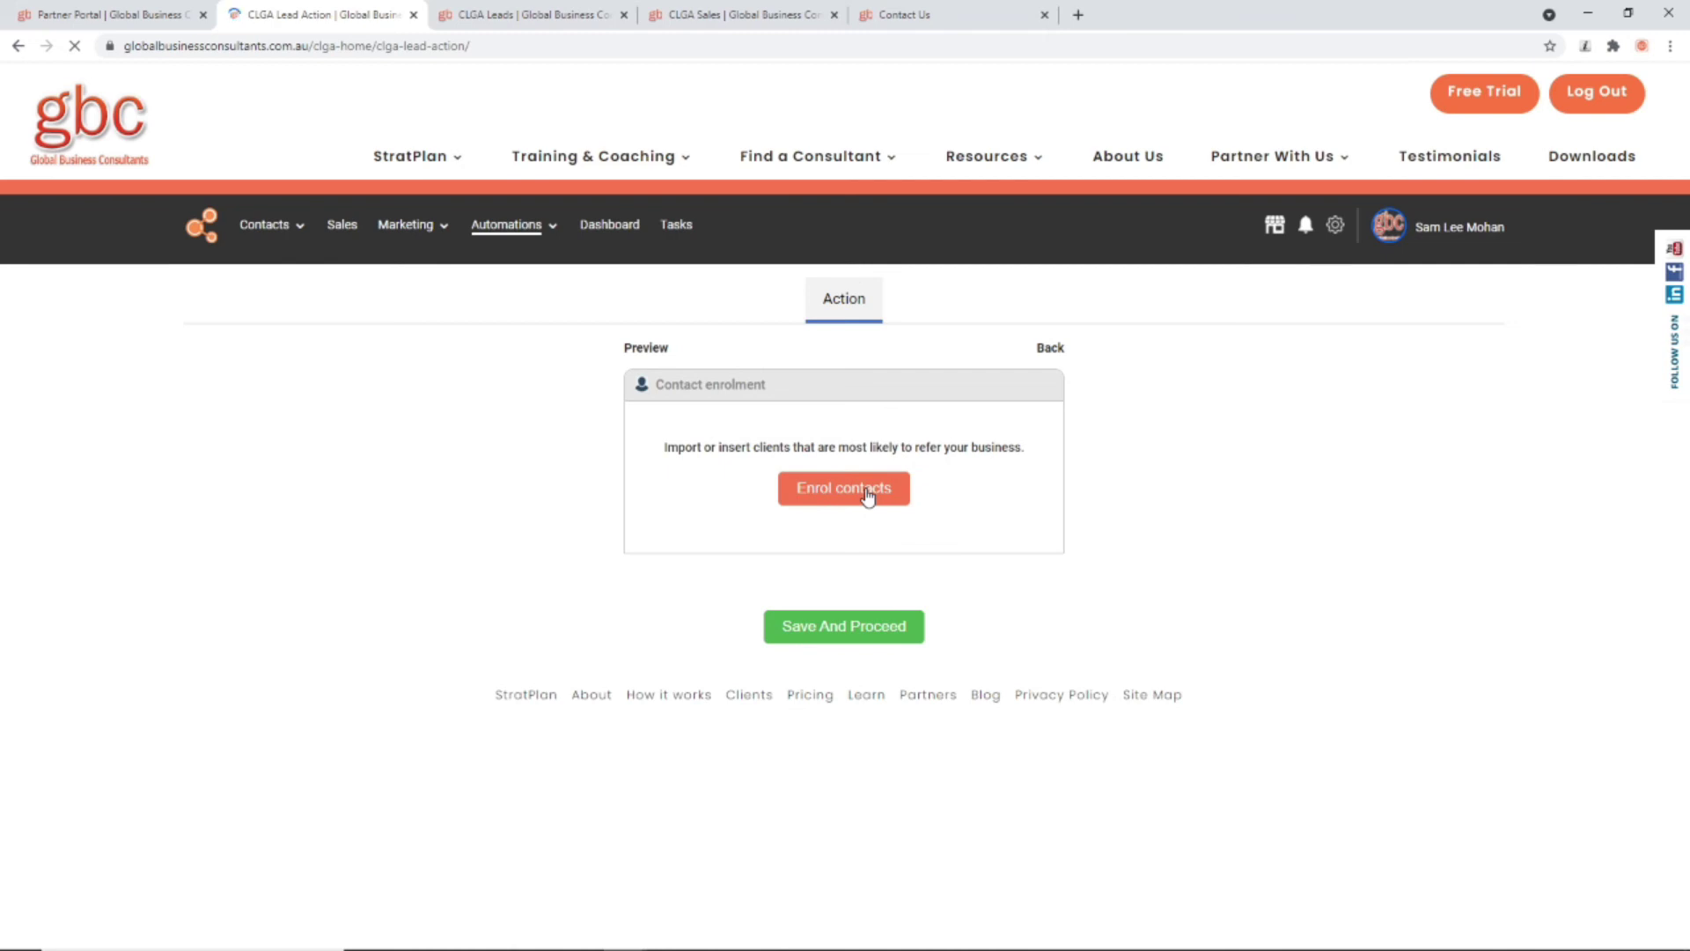
Step: Review Test's Campaign's enrolled contacts, then back out without proceeding
{"action": "left_click", "coordinate": [874, 493]}
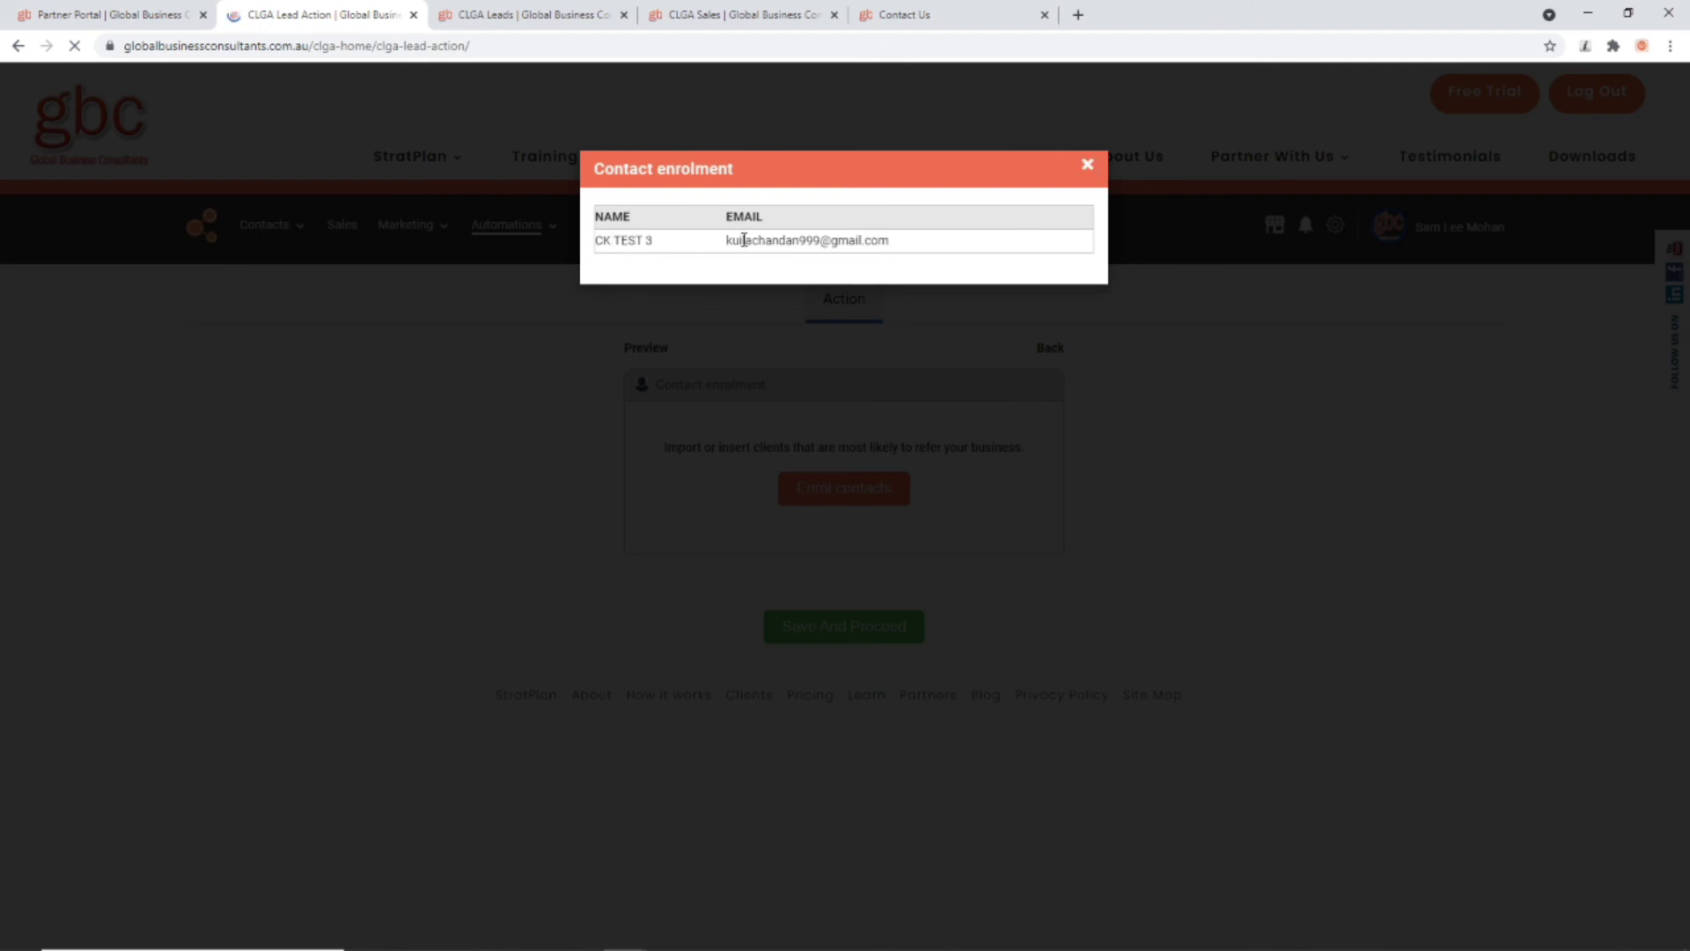
{"action": "left_click", "coordinate": [1086, 165]}
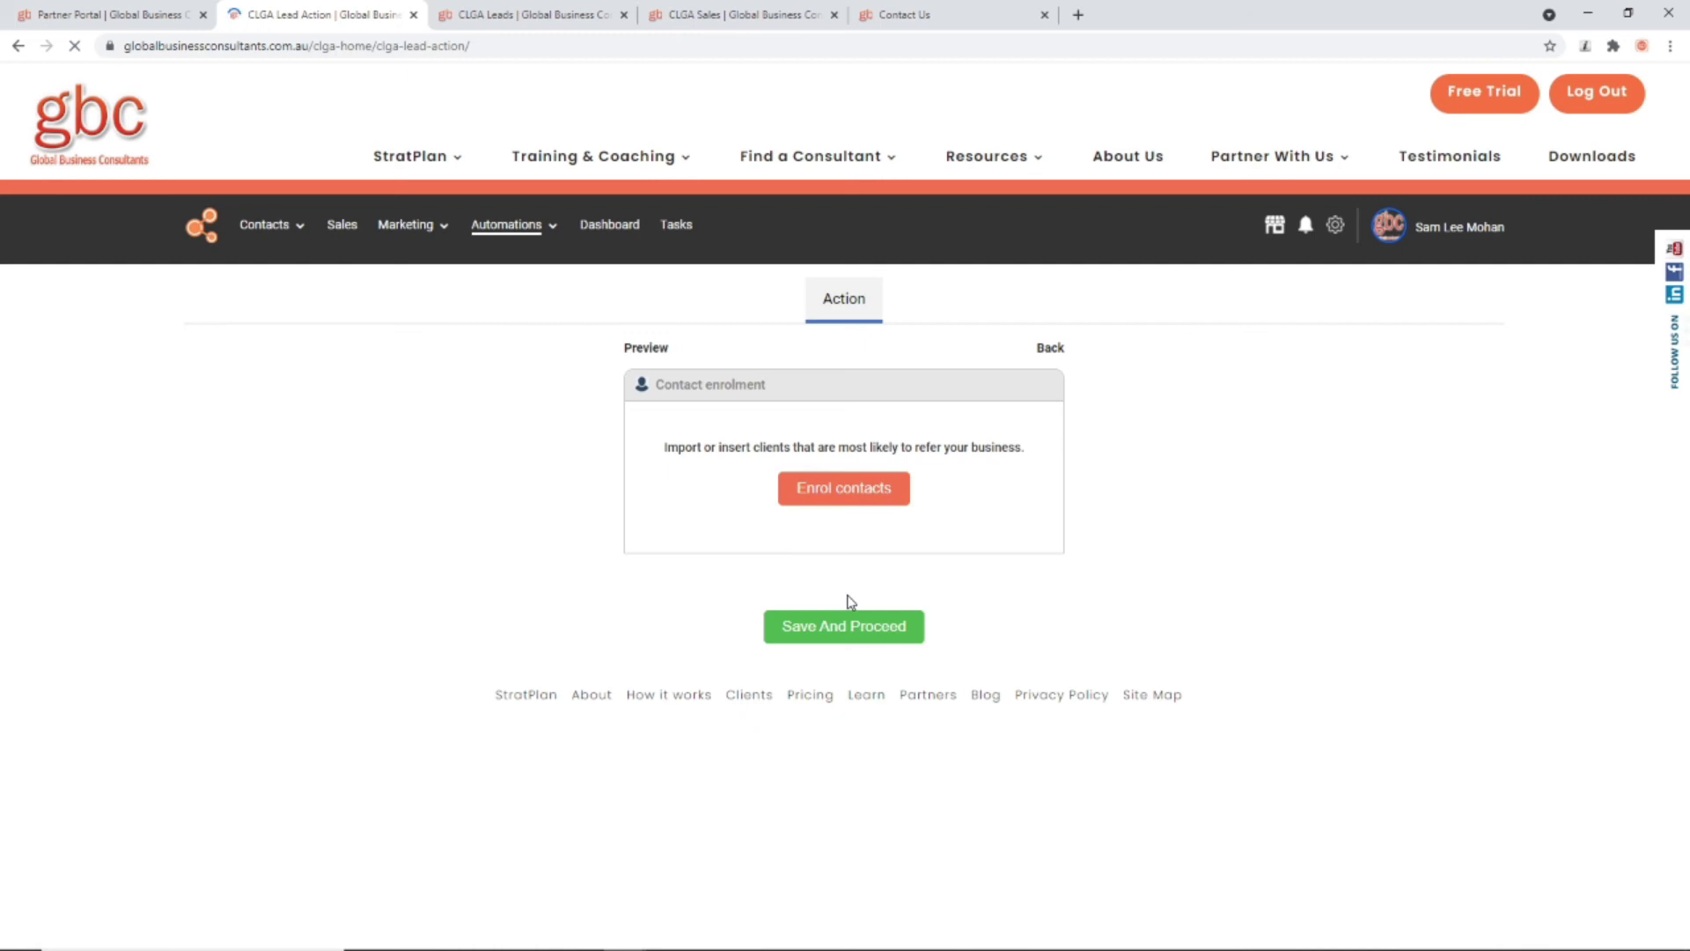
{"action": "left_click", "coordinate": [852, 628]}
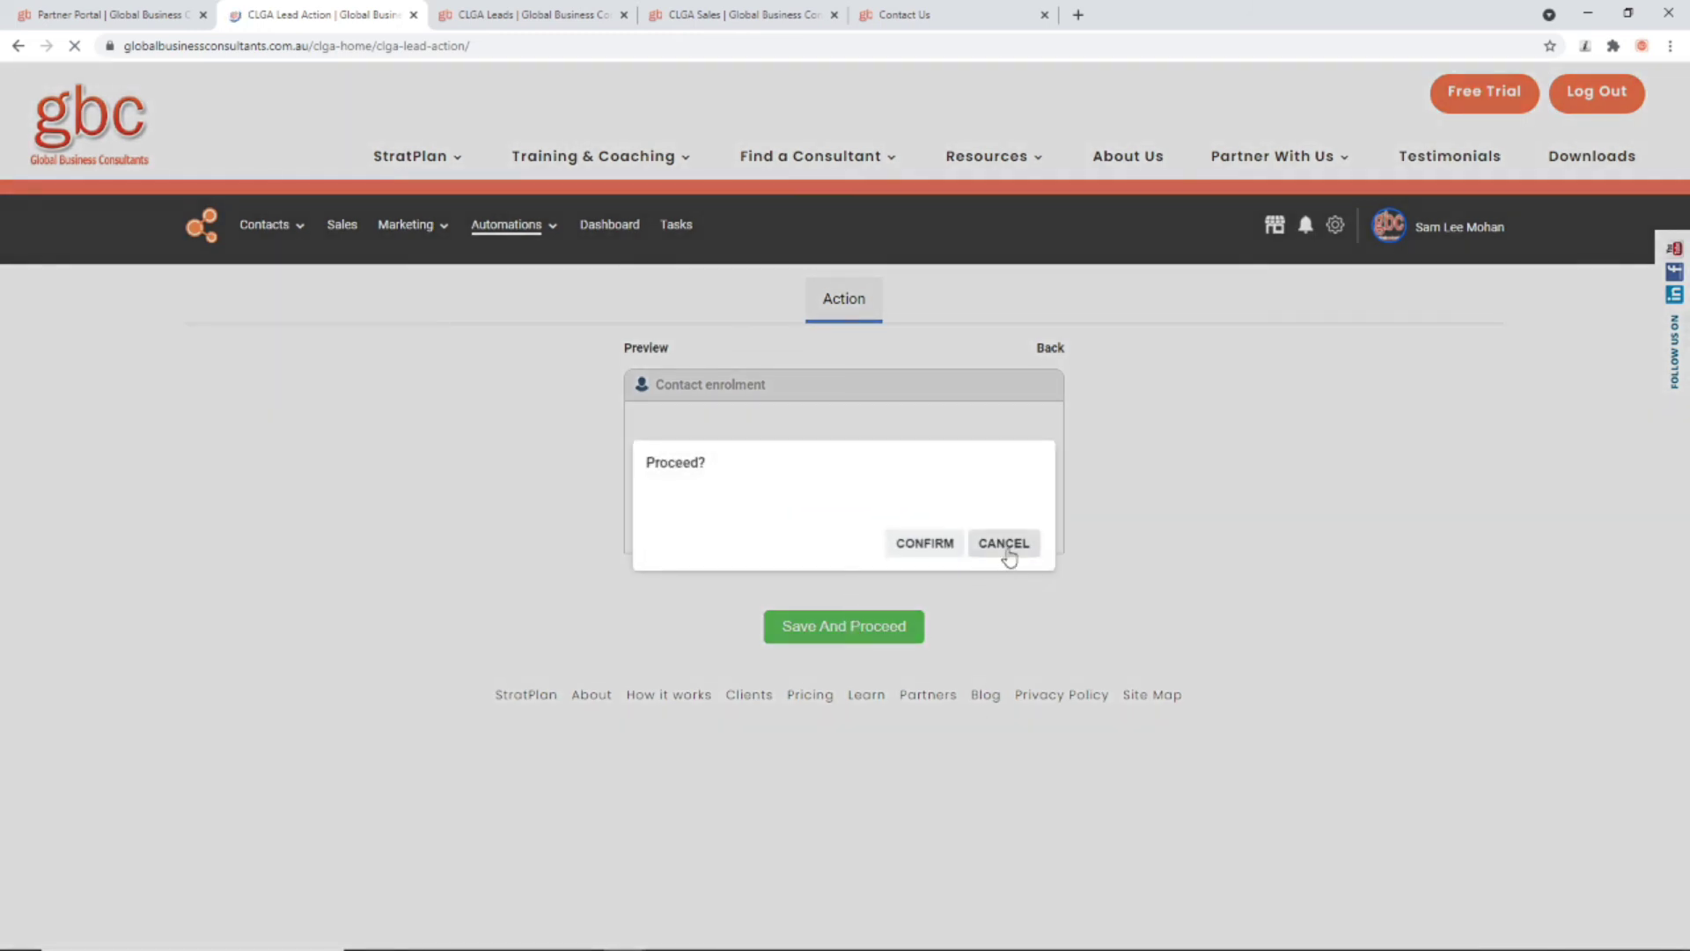
{"action": "left_click", "coordinate": [1007, 549]}
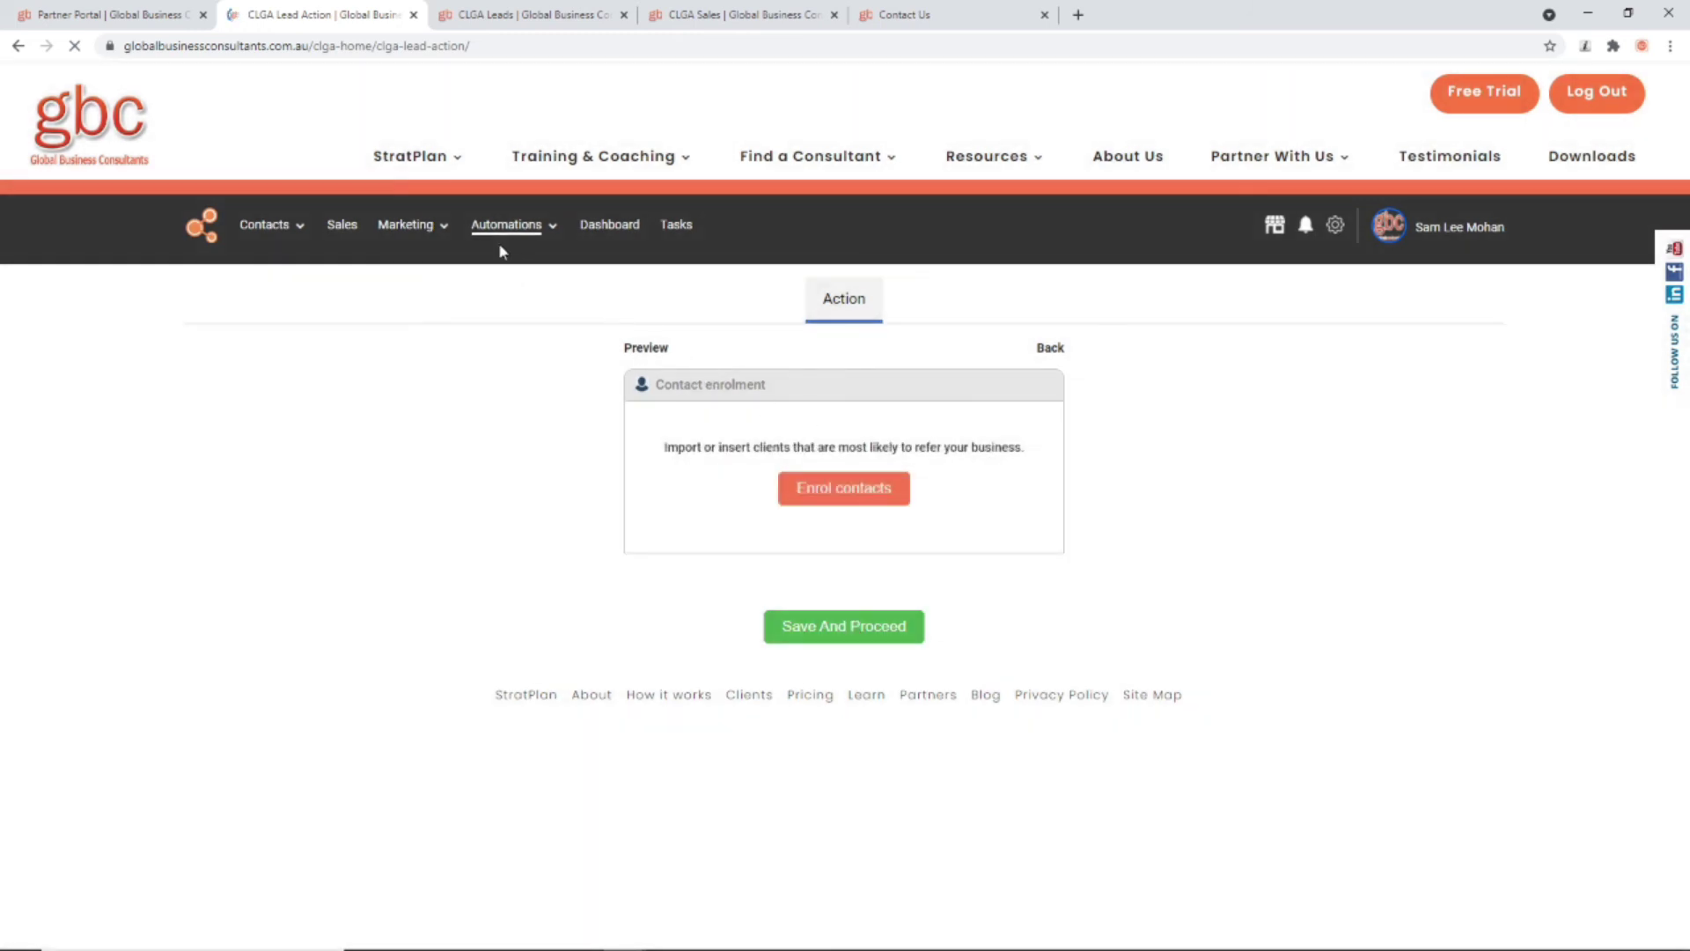
Step: Return to the workflow templates and confirm the ADVERT TEMPLATE custom campaign
{"action": "mouse_move", "coordinate": [507, 255]}
{"action": "left_click", "coordinate": [506, 254]}
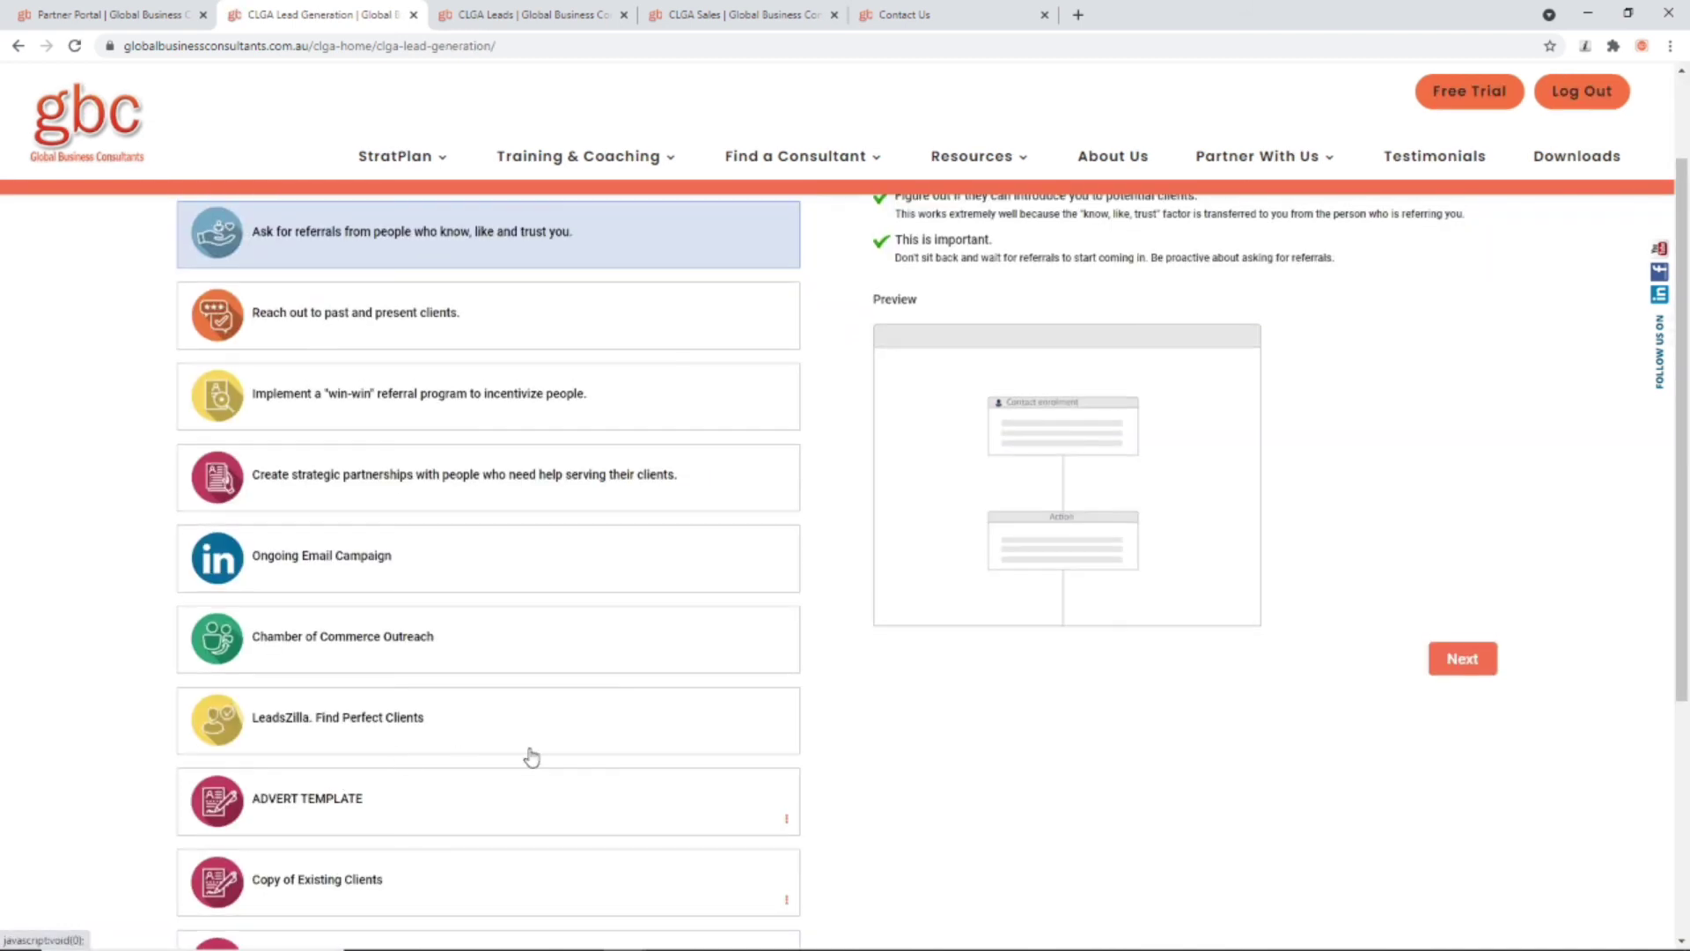
{"action": "scroll", "coordinate": [458, 730], "scroll_direction": "down", "scroll_amount": 2}
{"action": "left_click", "coordinate": [363, 615]}
{"action": "left_click", "coordinate": [916, 523]}
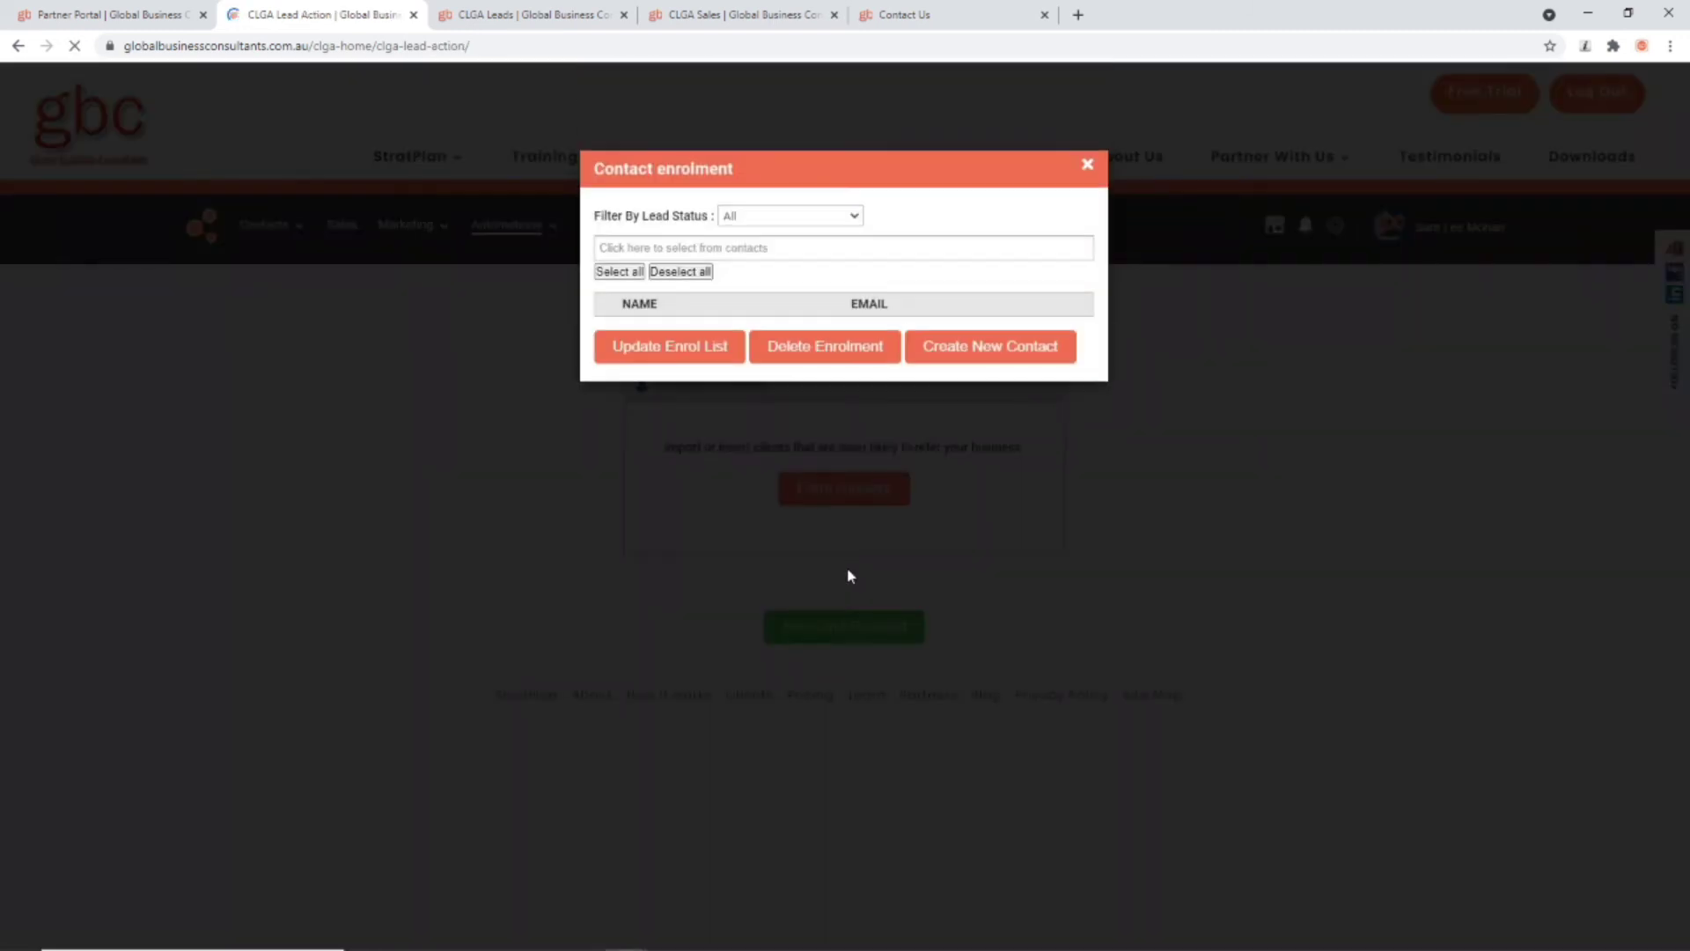
Step: Enrol the test contact in ADVERT TEMPLATE and save the campaign
{"action": "left_click", "coordinate": [739, 249]}
{"action": "left_click", "coordinate": [674, 278]}
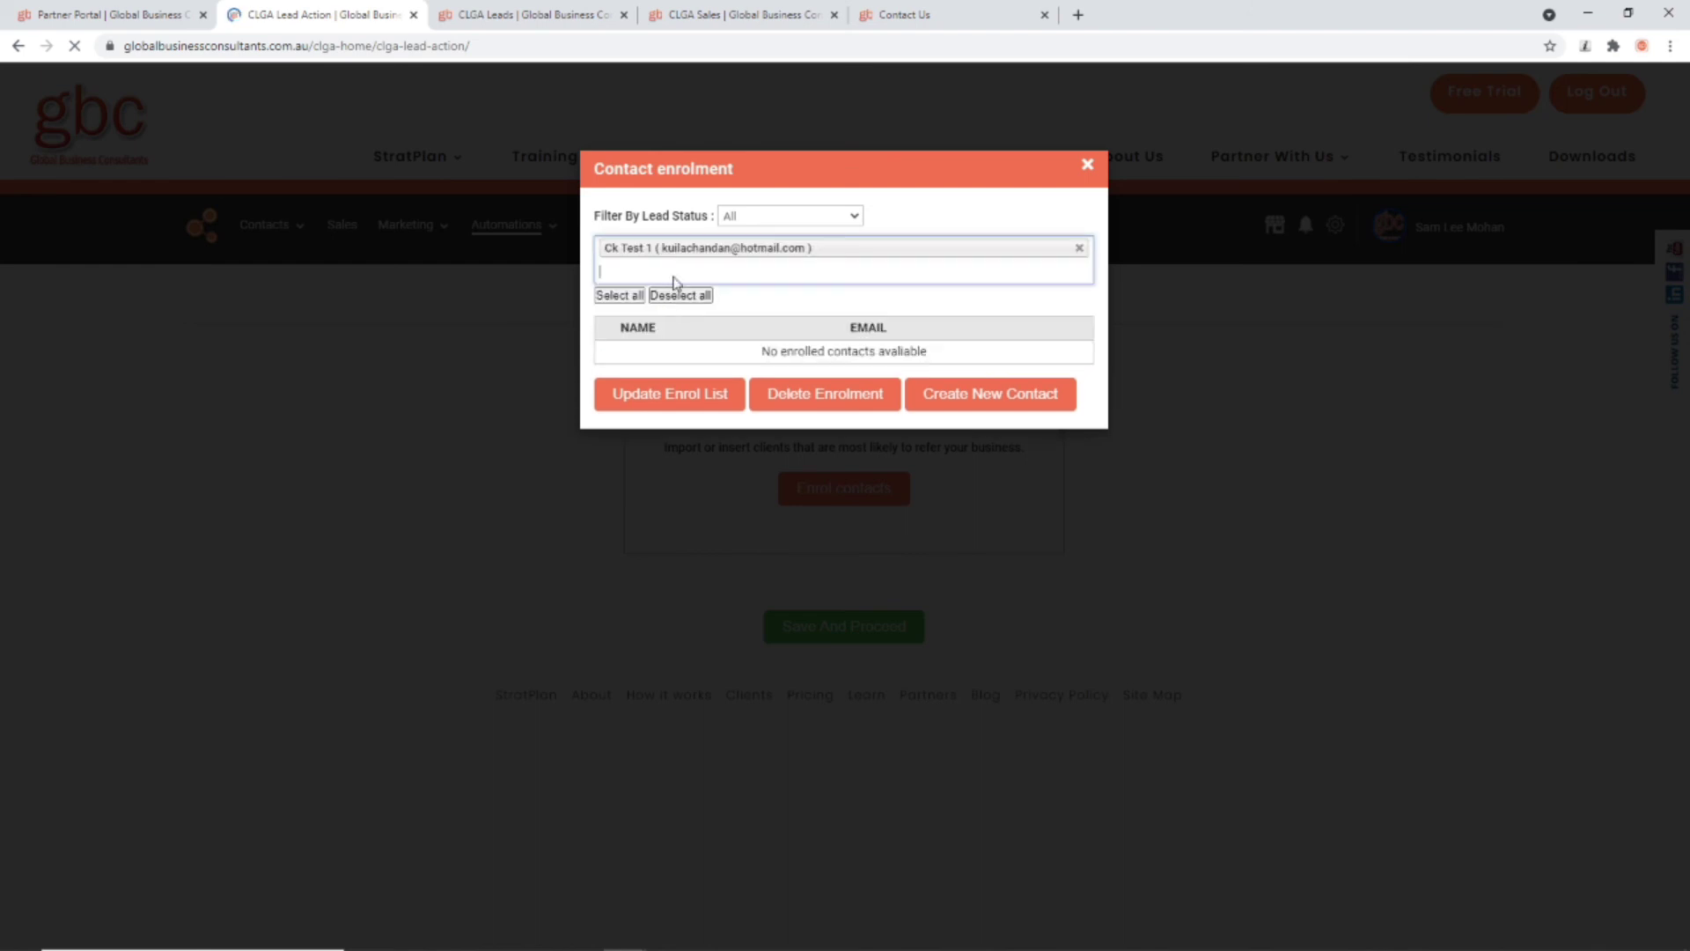
{"action": "left_click", "coordinate": [679, 396]}
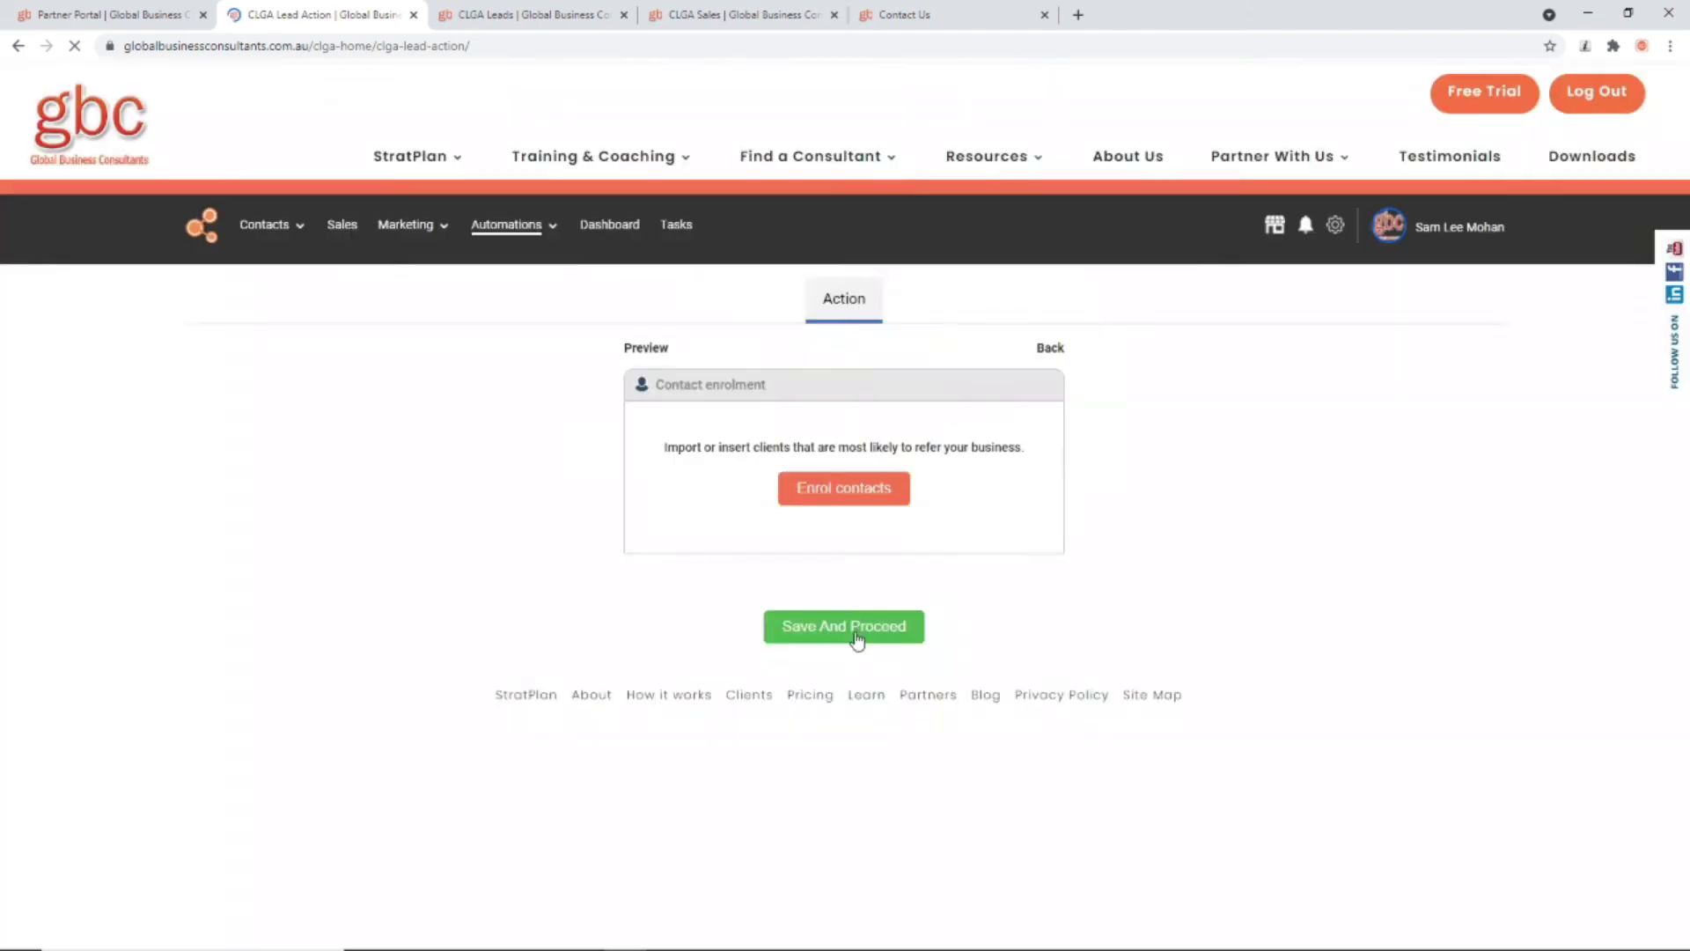
{"action": "left_click", "coordinate": [850, 634]}
Step: Load the Face to Face Business Networking Event template set and review its emails
{"action": "left_click", "coordinate": [902, 546]}
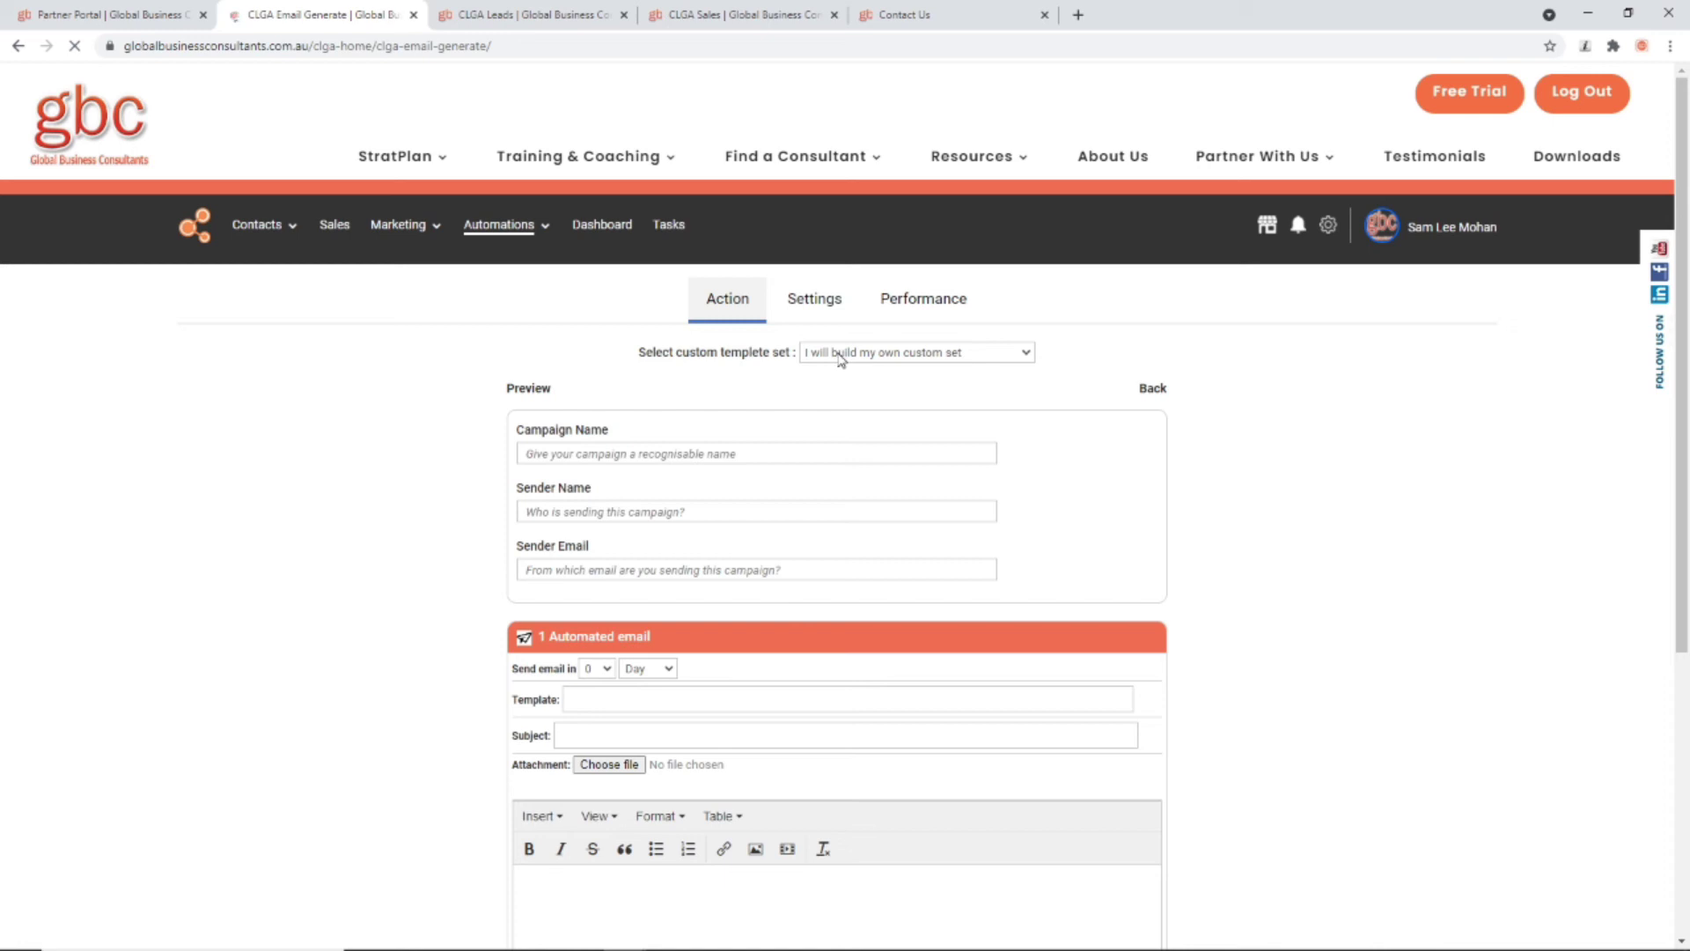
{"action": "left_click", "coordinate": [840, 356]}
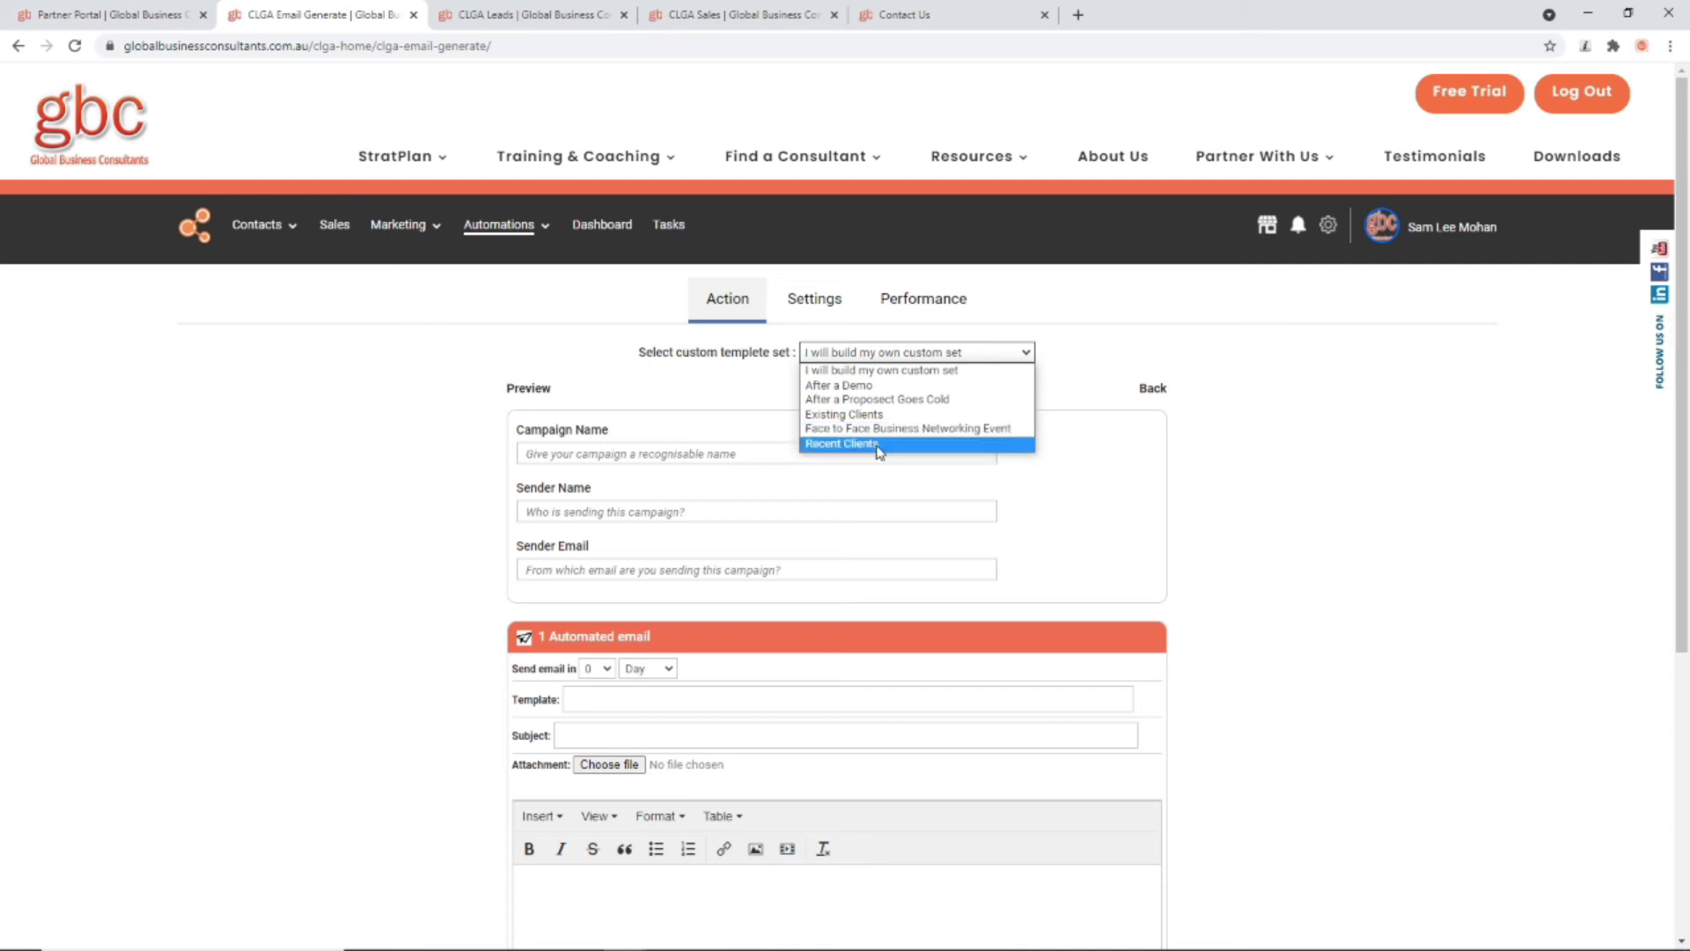
{"action": "left_click", "coordinate": [876, 428]}
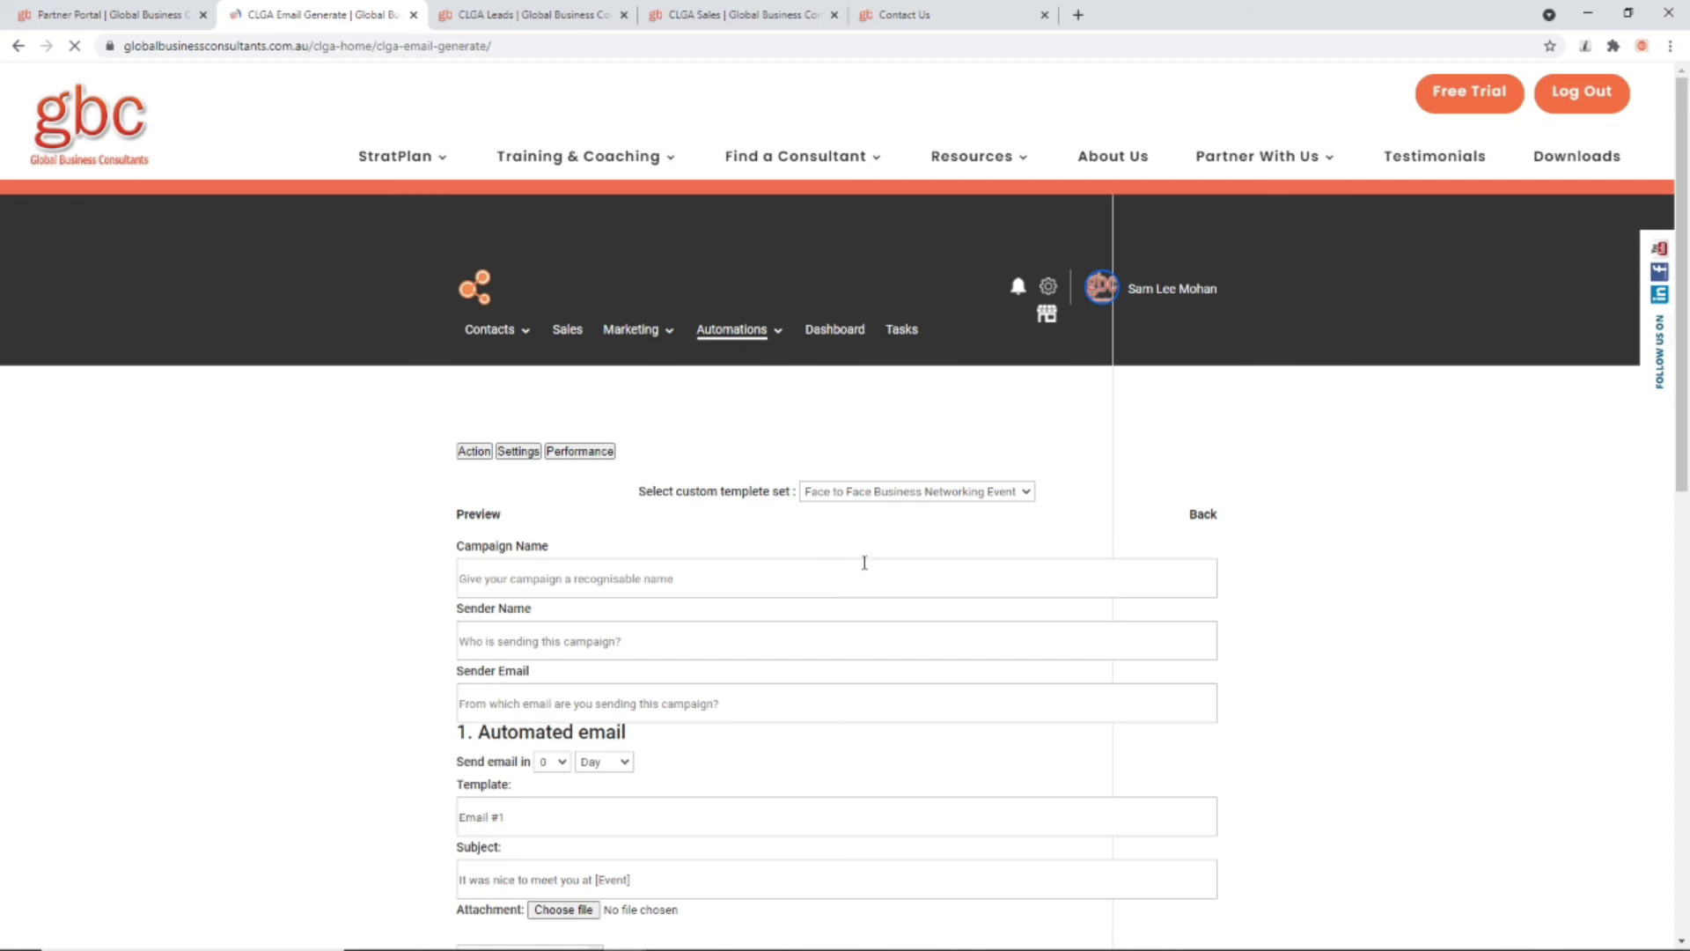
{"action": "scroll", "coordinate": [863, 565], "scroll_direction": "down", "scroll_amount": 10}
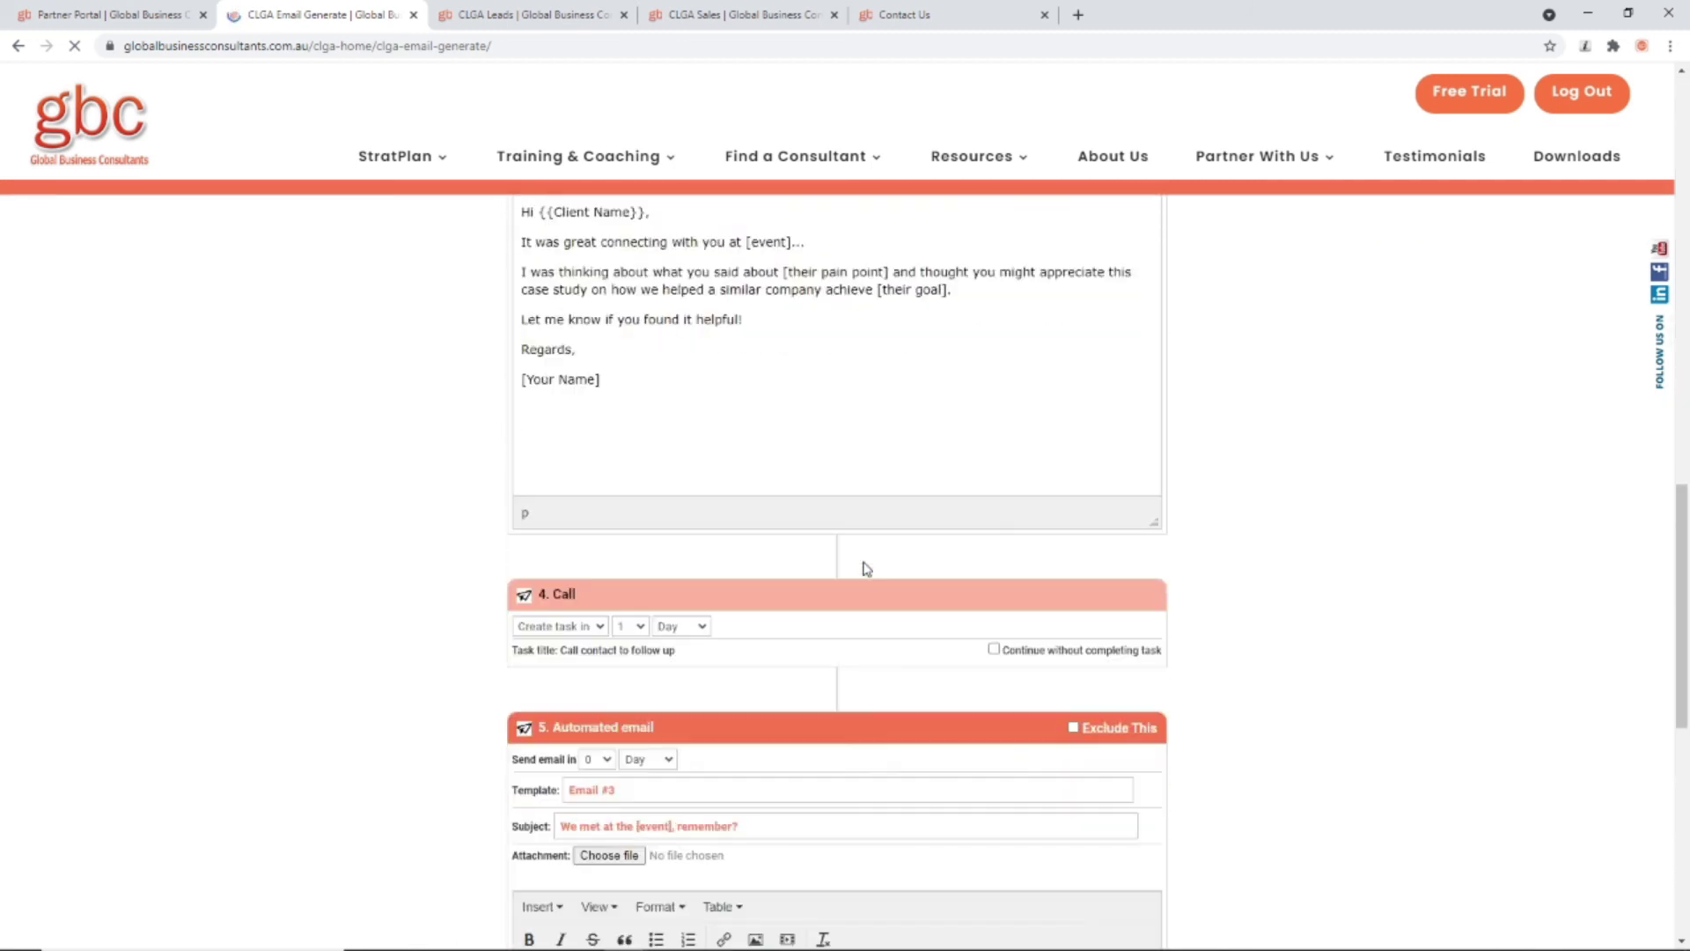
{"action": "scroll", "coordinate": [864, 568], "scroll_direction": "up", "scroll_amount": 20}
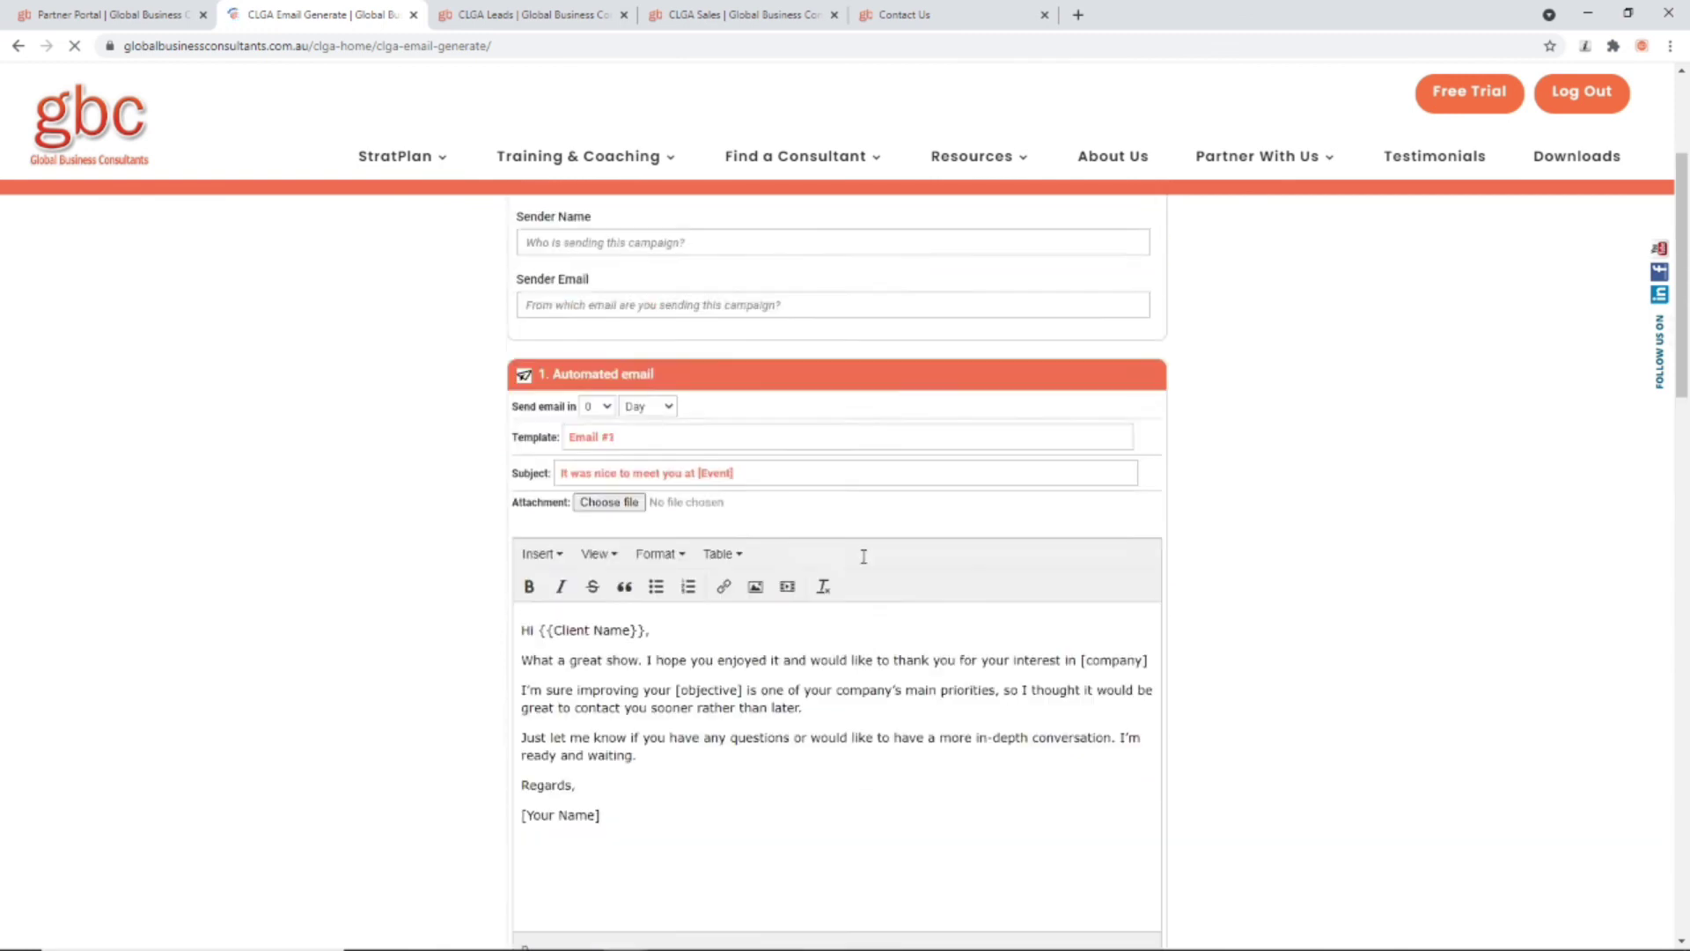
{"action": "scroll", "coordinate": [865, 558], "scroll_direction": "up", "scroll_amount": 3}
{"action": "scroll", "coordinate": [867, 560], "scroll_direction": "down", "scroll_amount": 15}
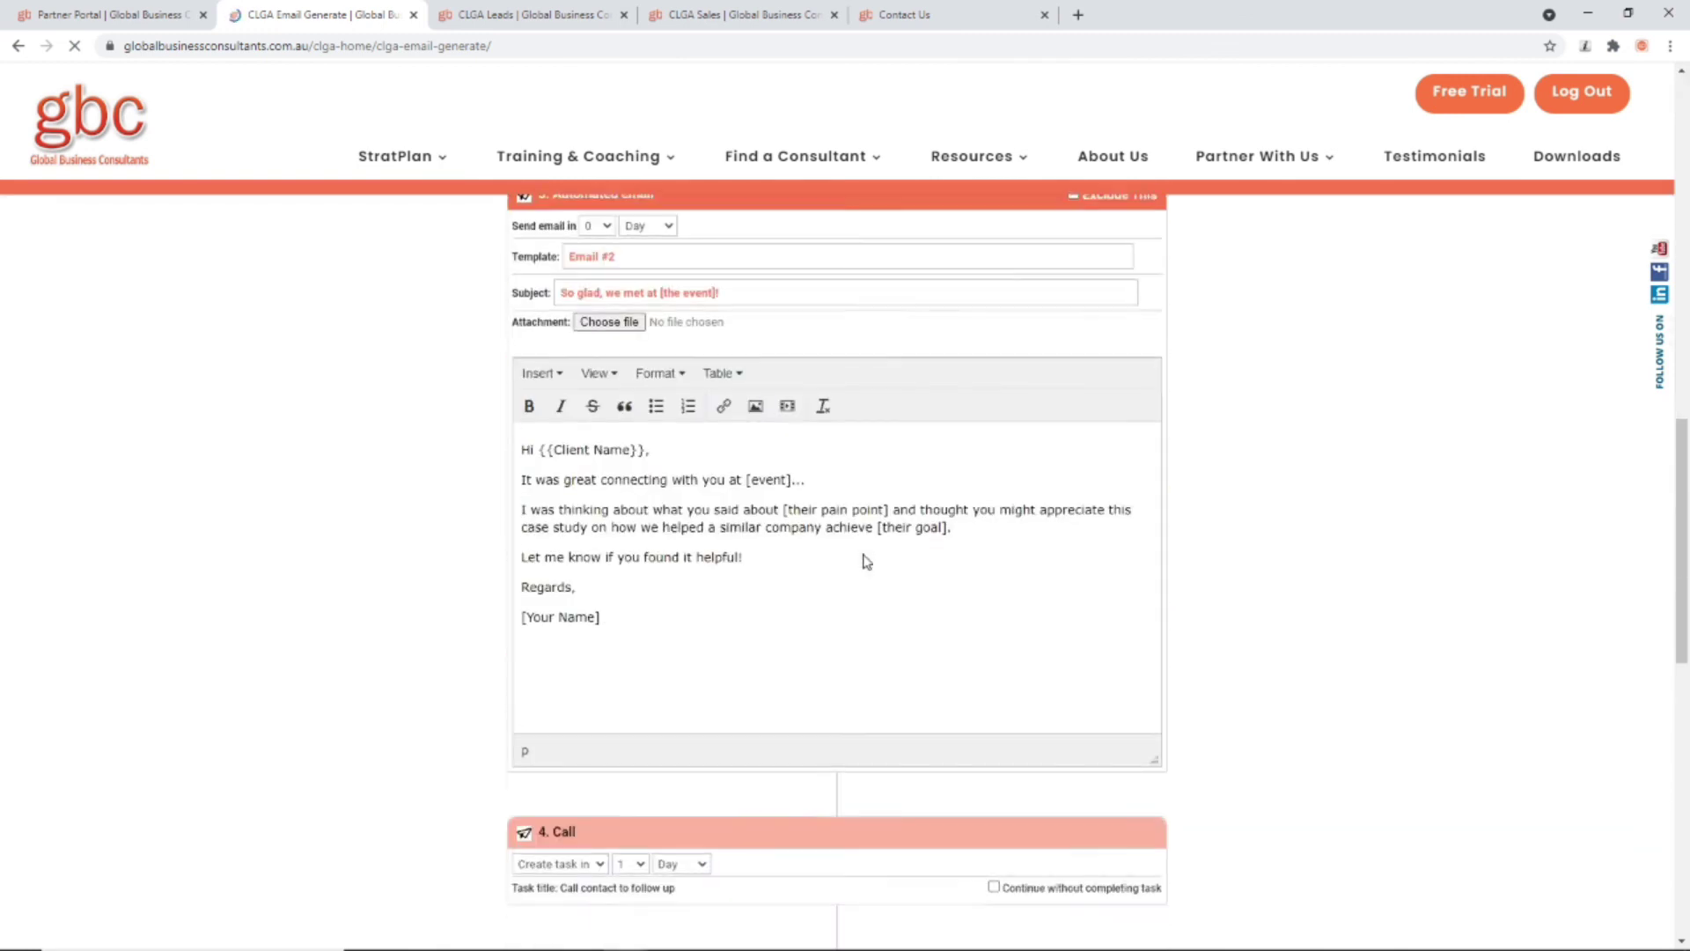
{"action": "scroll", "coordinate": [867, 561], "scroll_direction": "up", "scroll_amount": 20}
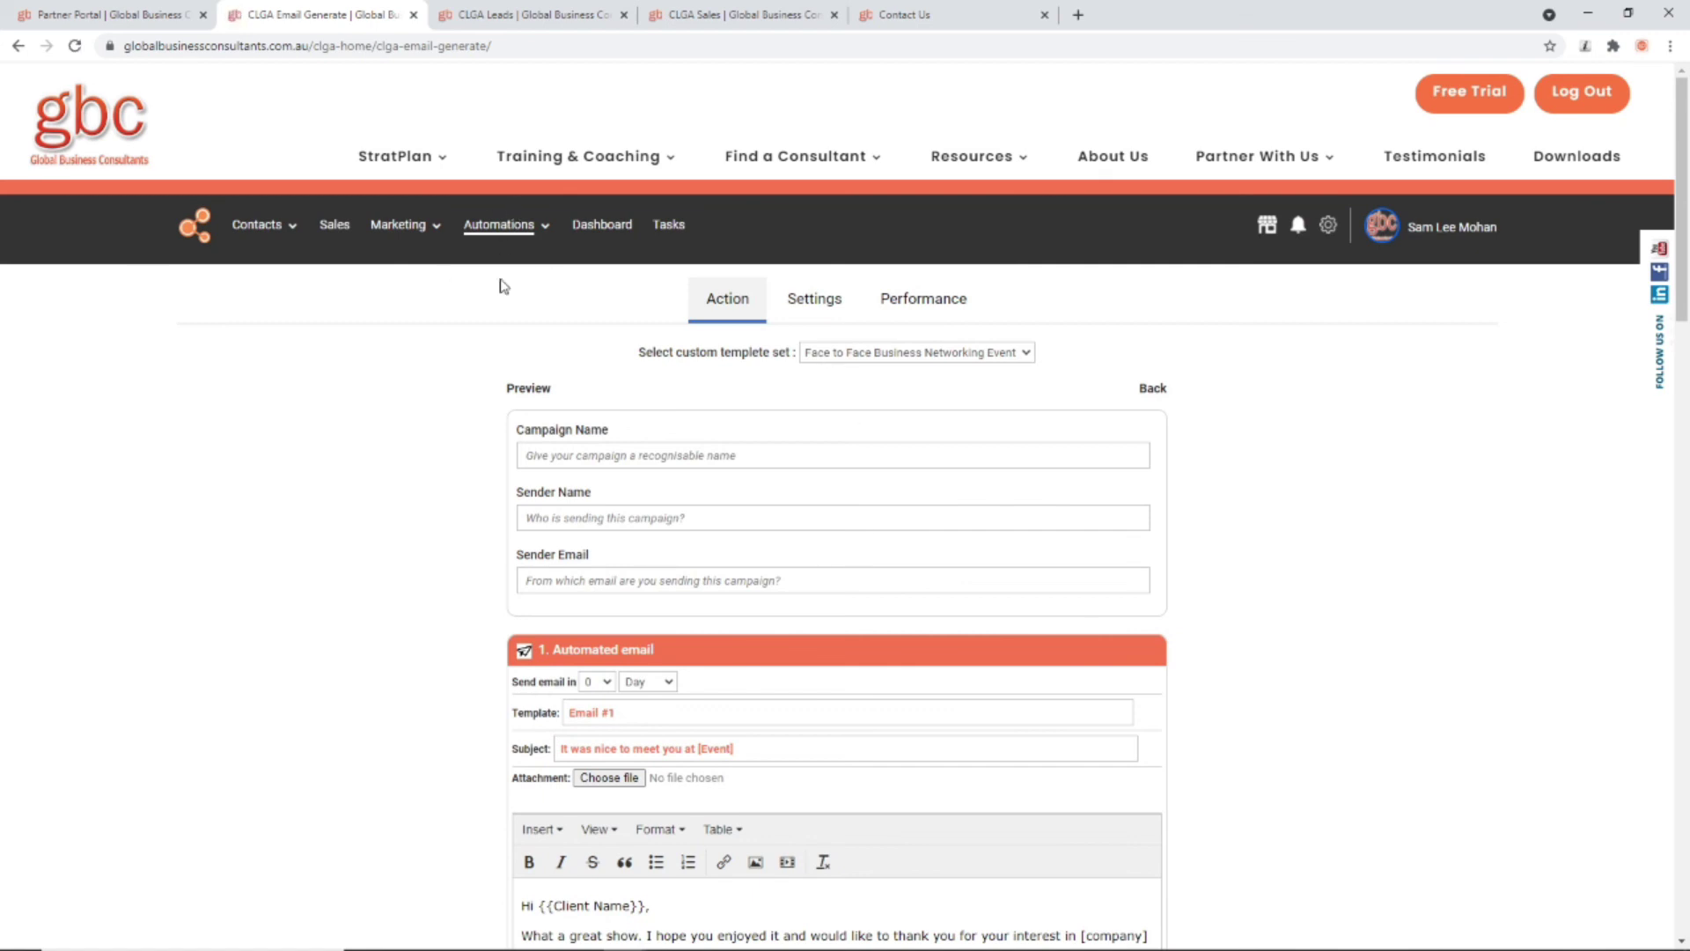
Step: Check the campaign's timing and follow-up settings, then return to the email steps
{"action": "left_click", "coordinate": [804, 296]}
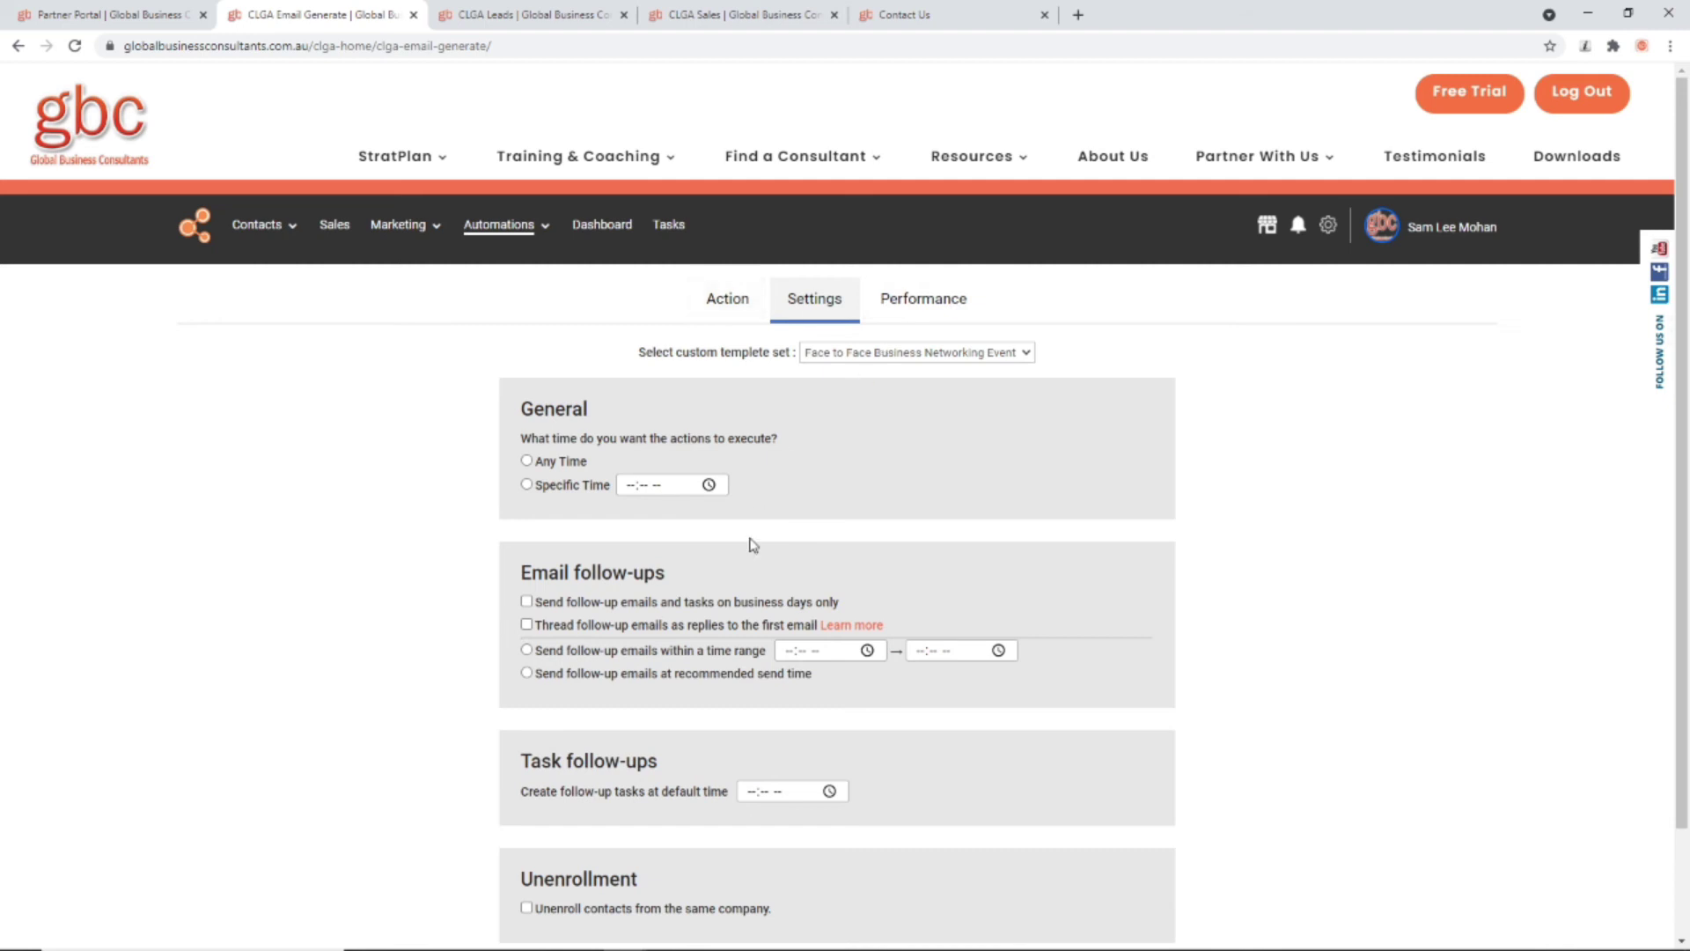
{"action": "left_click", "coordinate": [715, 313]}
{"action": "scroll", "coordinate": [706, 674], "scroll_direction": "down", "scroll_amount": 7}
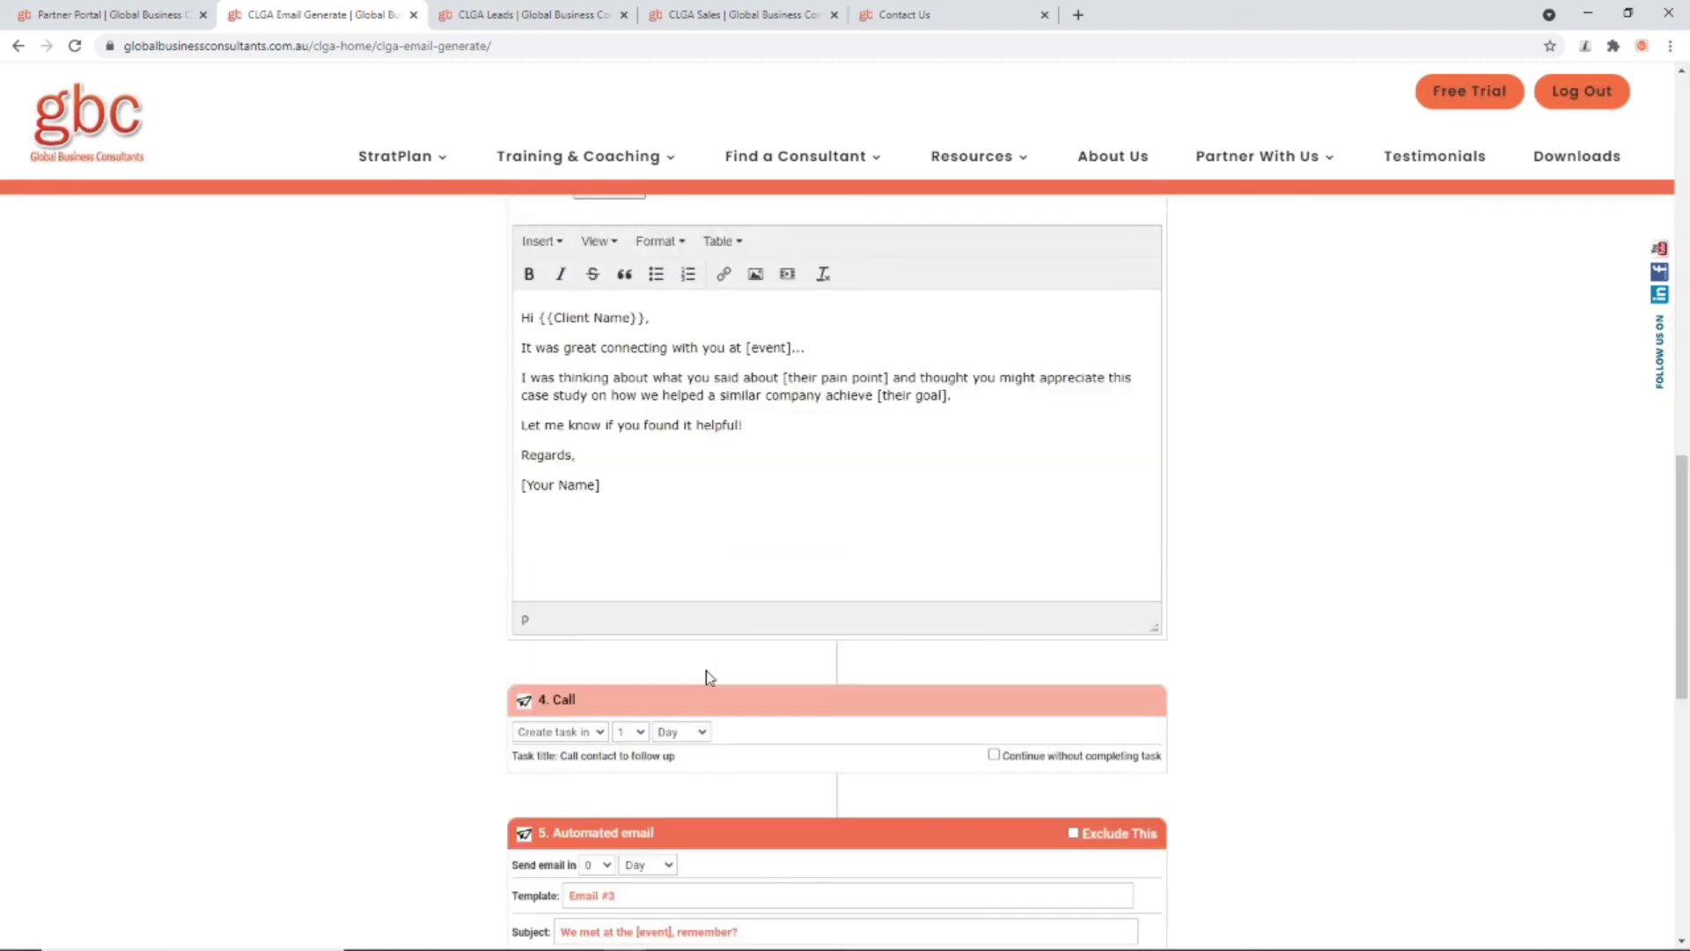
{"action": "scroll", "coordinate": [754, 757], "scroll_direction": "up", "scroll_amount": 20}
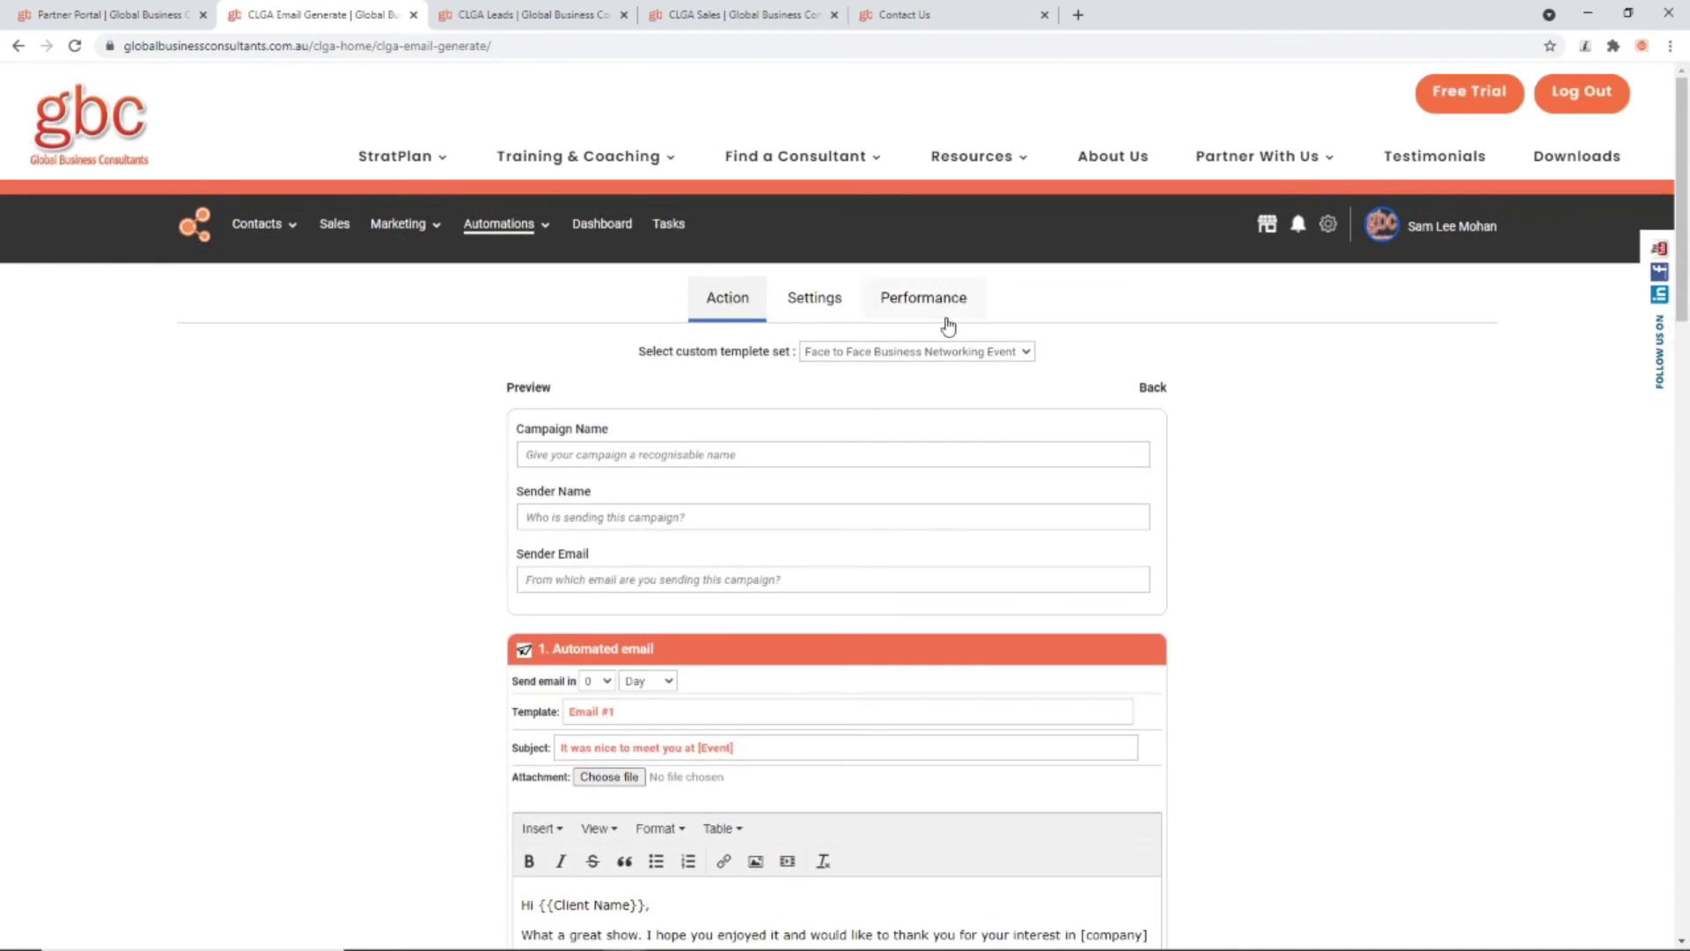
Step: Review the campaign's Top Metrics and 24-hour chart, then switch to the sales revenue Dashboard
{"action": "left_click", "coordinate": [930, 299]}
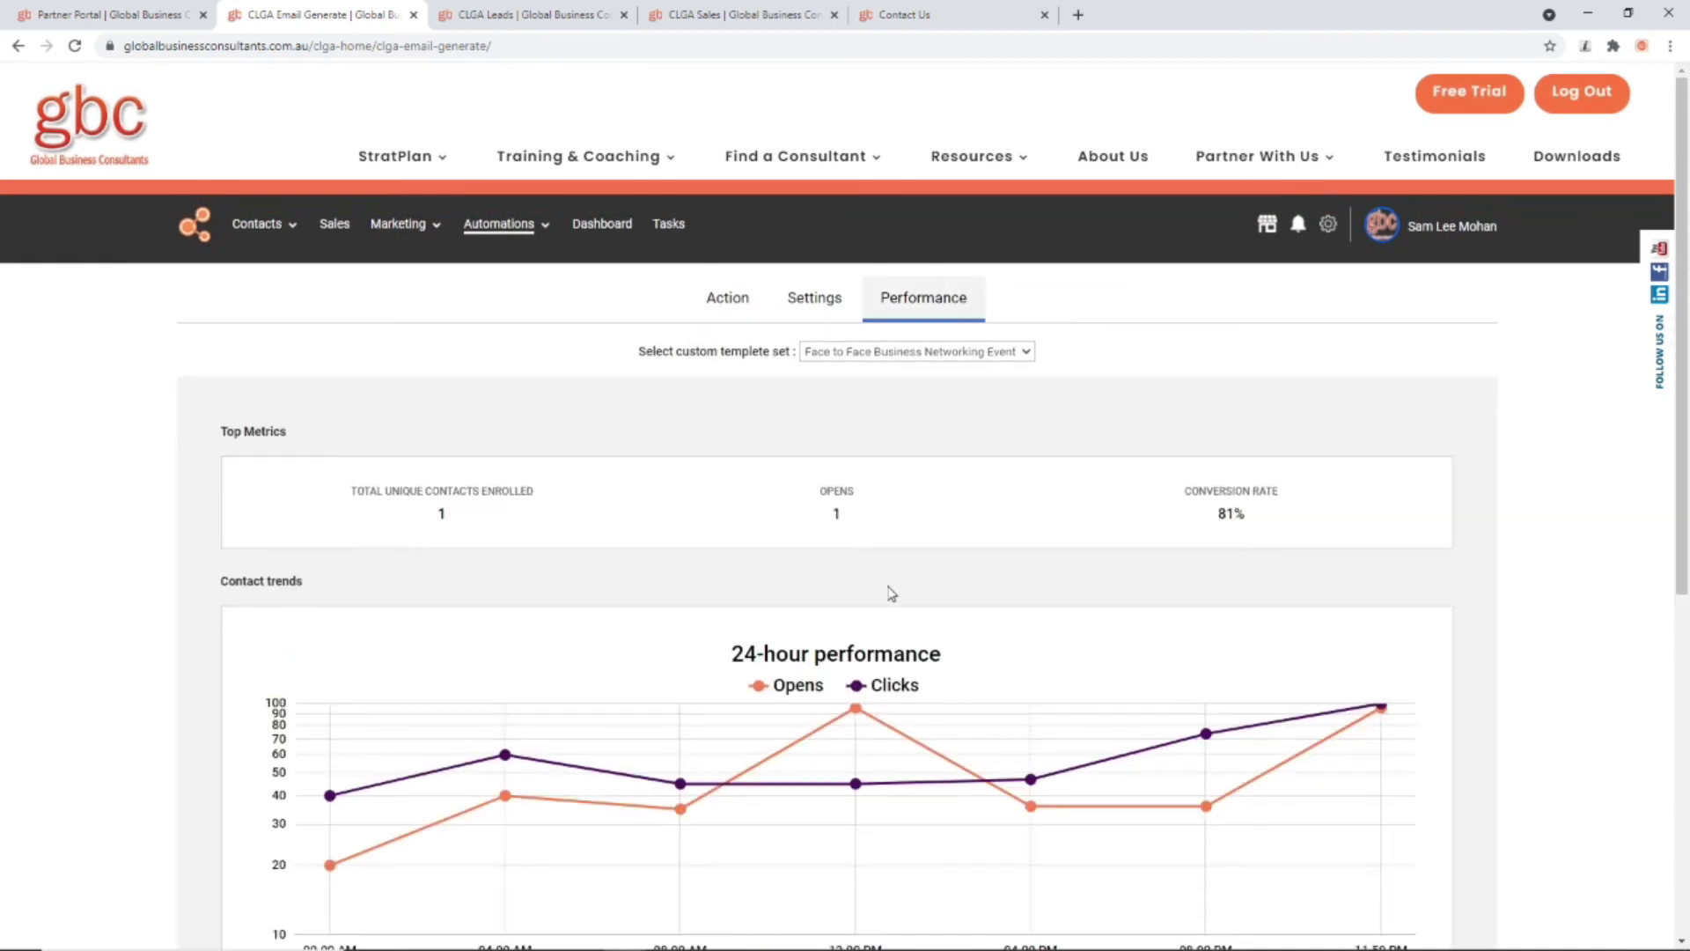
{"action": "scroll", "coordinate": [892, 593], "scroll_direction": "down", "scroll_amount": 7}
{"action": "scroll", "coordinate": [893, 592], "scroll_direction": "up", "scroll_amount": 7}
{"action": "left_click", "coordinate": [613, 228]}
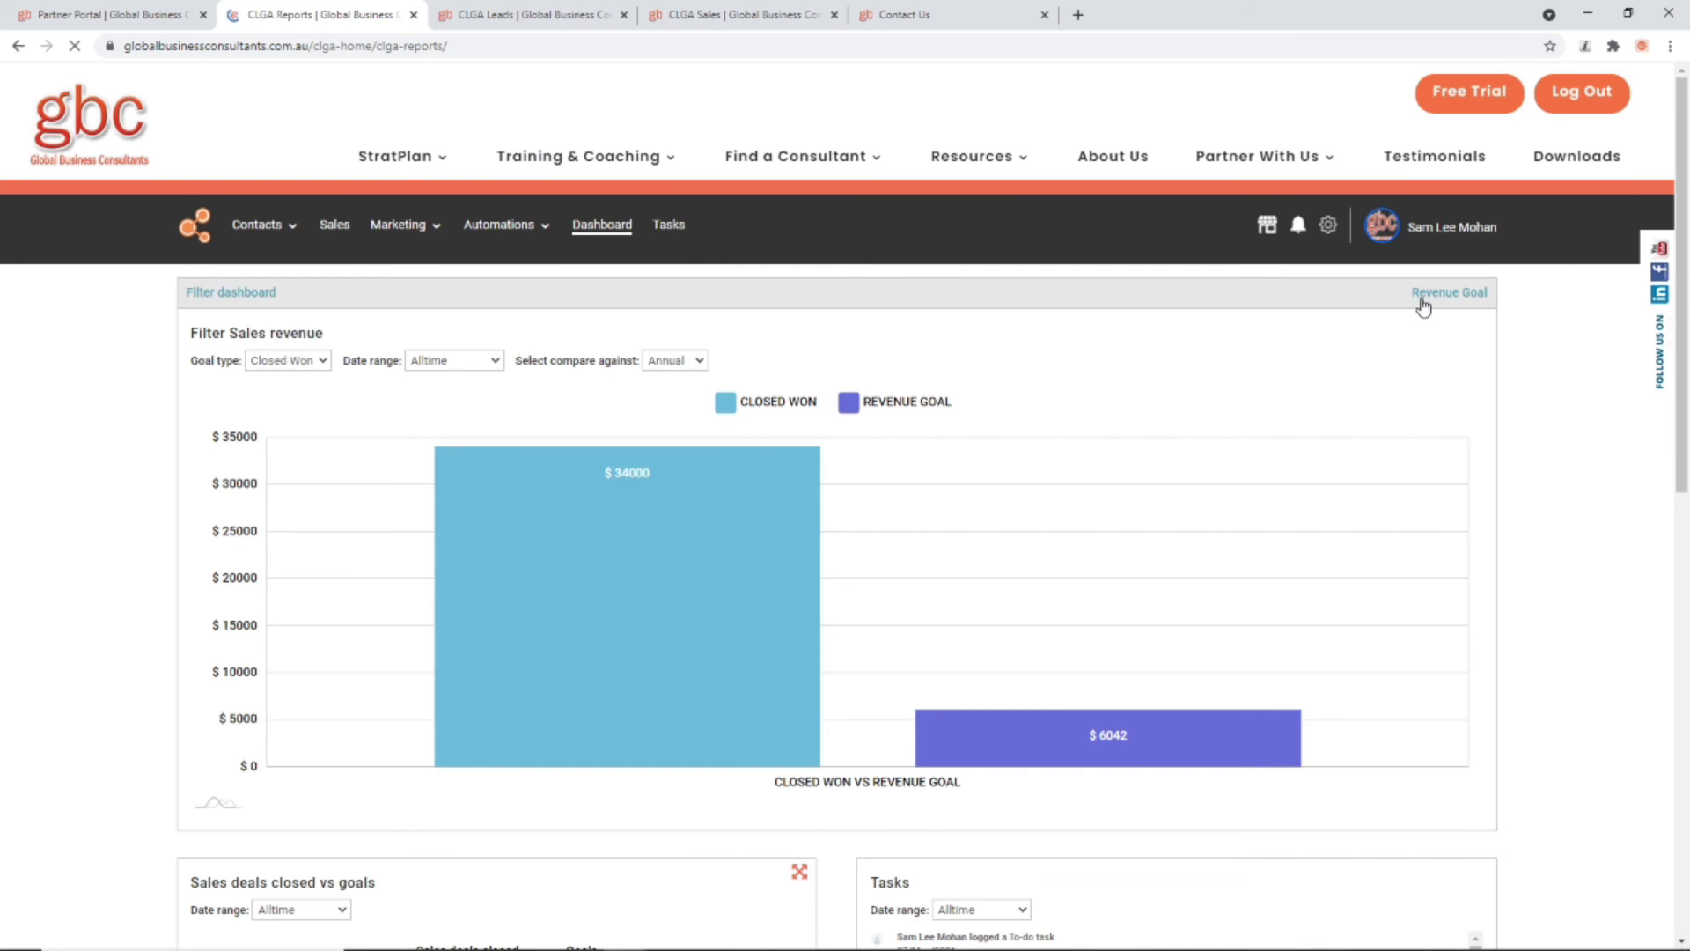
Step: Open the Set Revenue Goal dialog and review the currency and financial year options
{"action": "left_click", "coordinate": [1454, 298]}
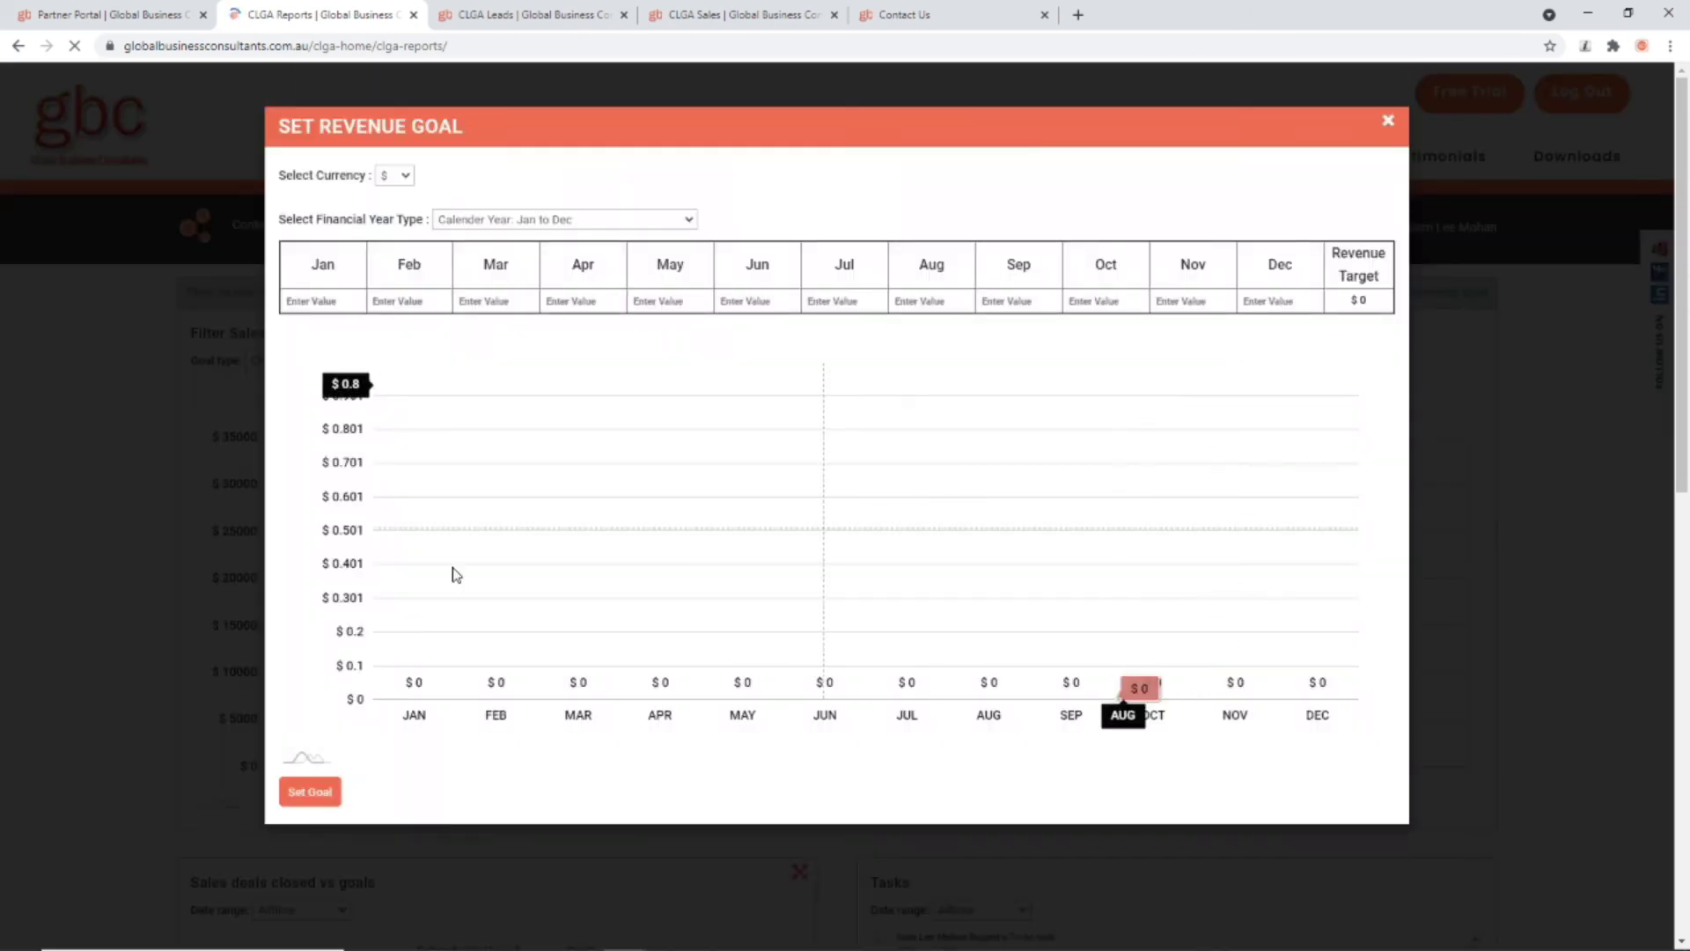
{"action": "left_click", "coordinate": [528, 219]}
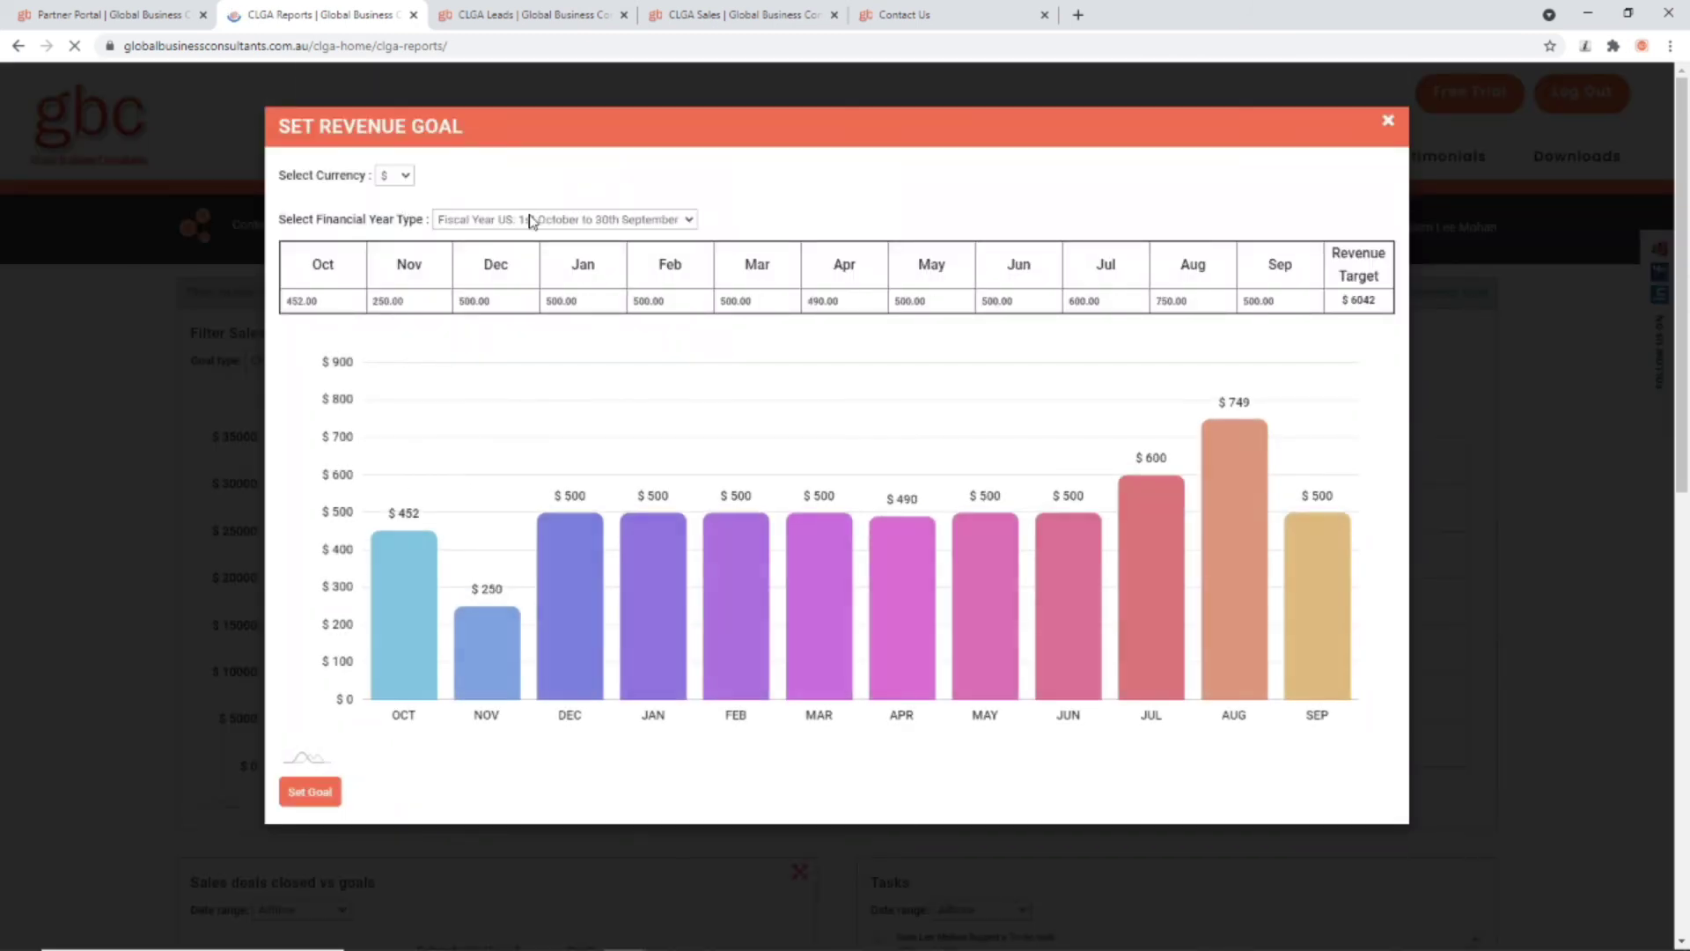
{"action": "left_click", "coordinate": [407, 177]}
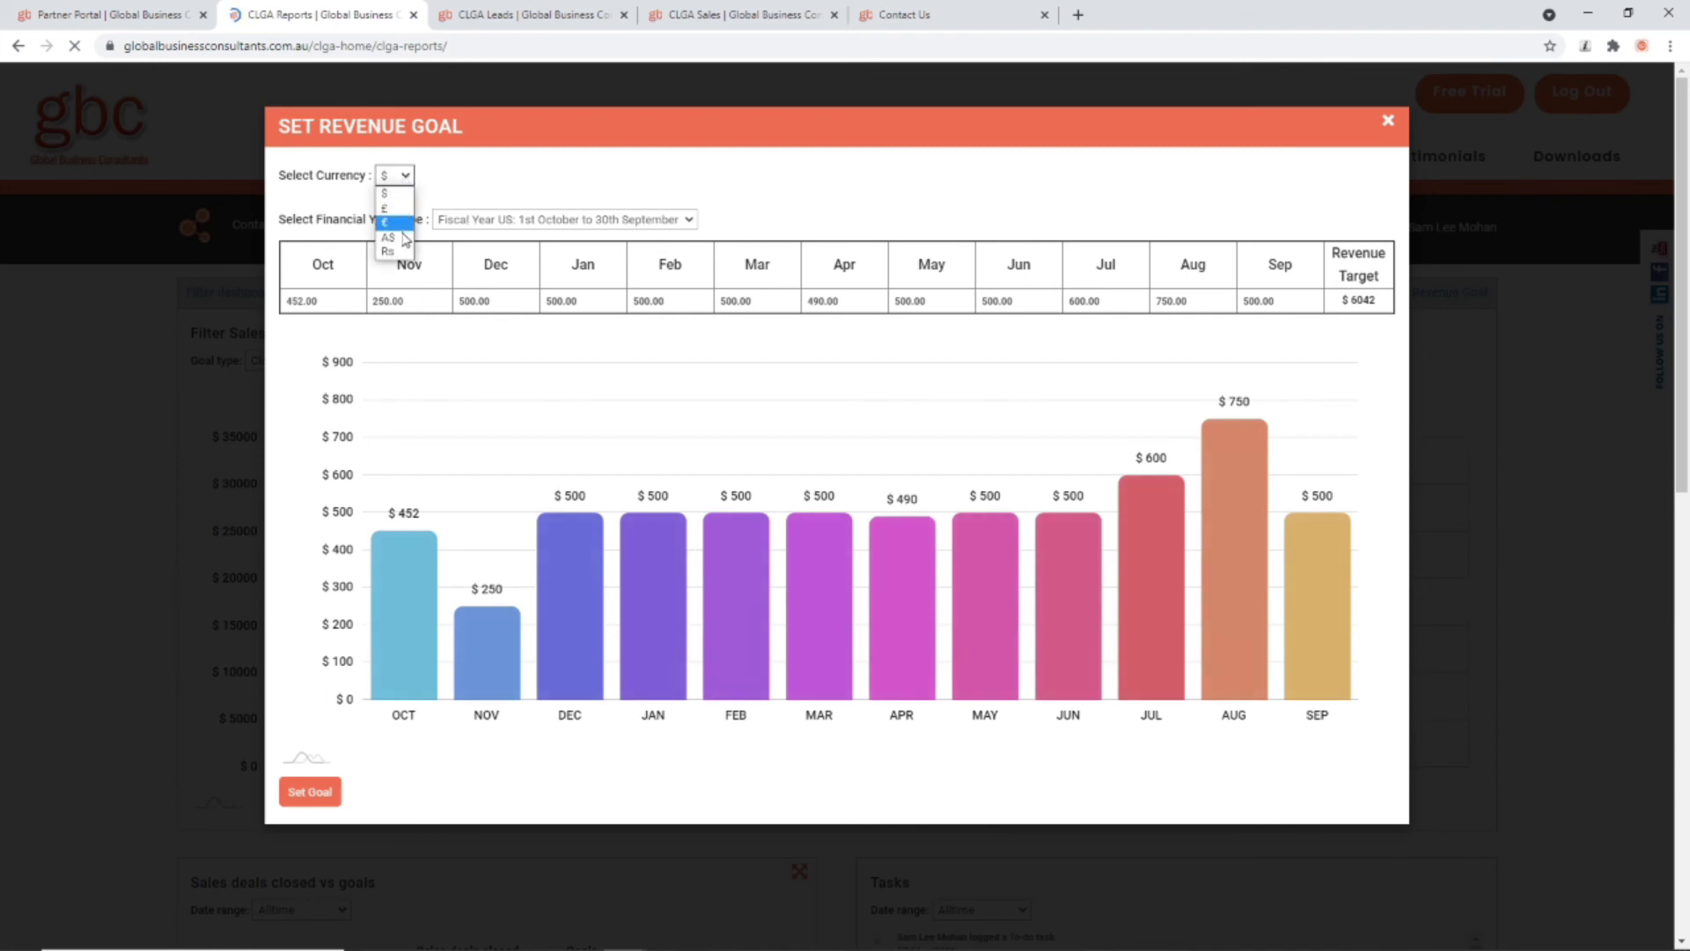
{"action": "left_click", "coordinate": [547, 222]}
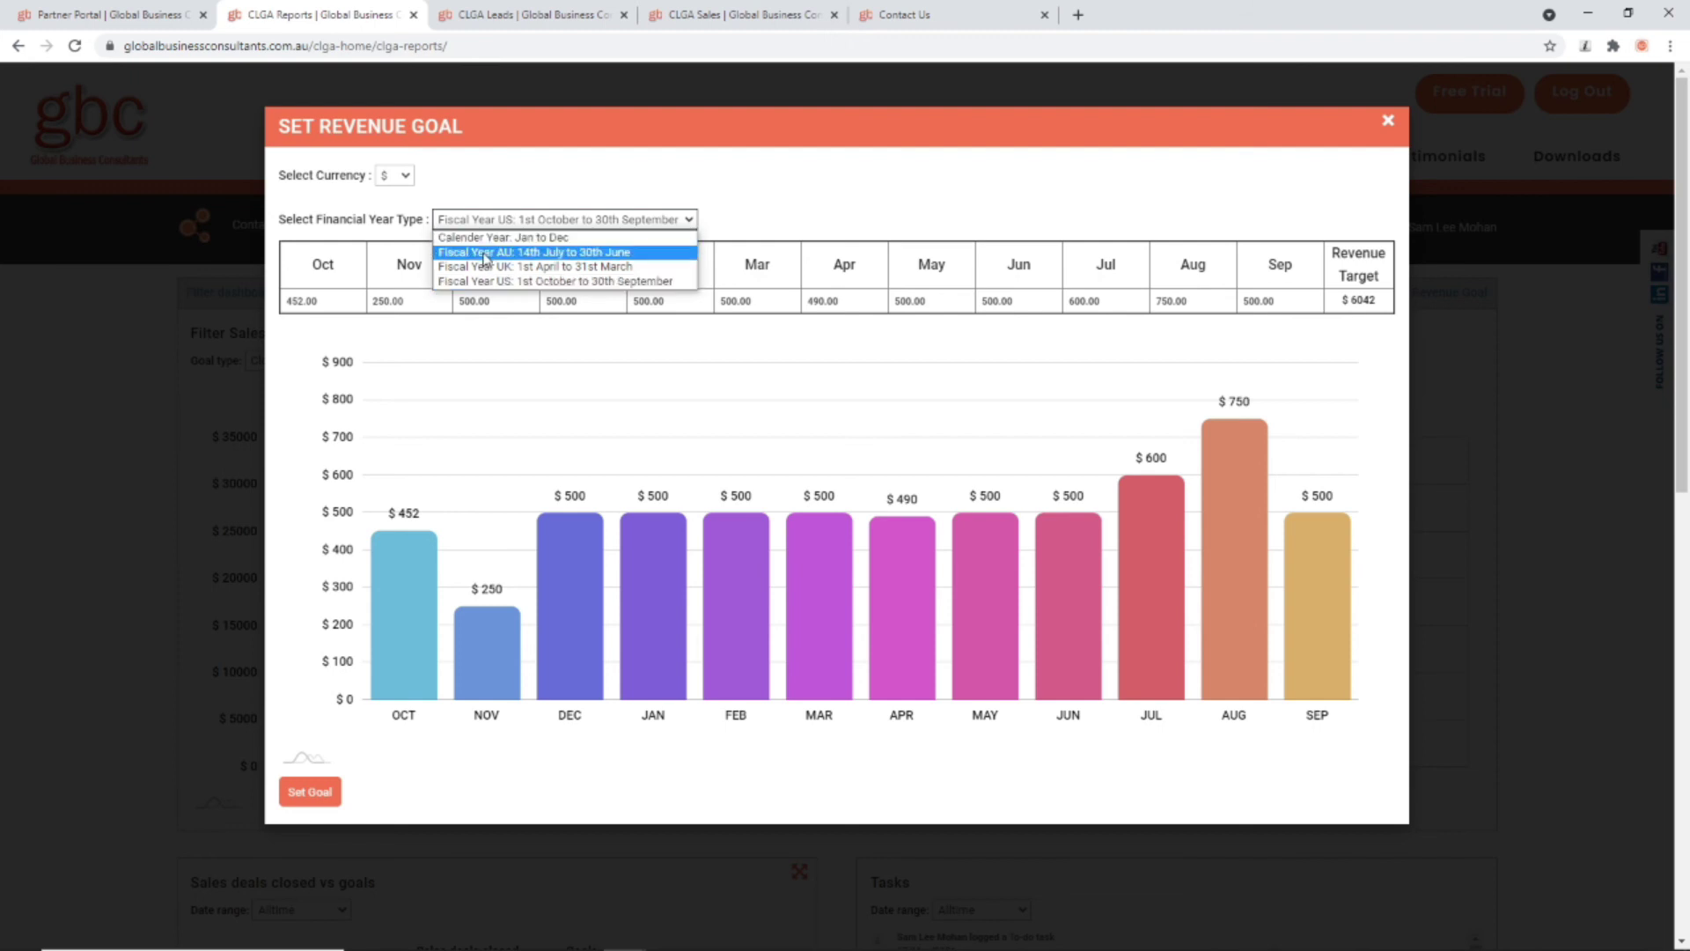
{"action": "left_click", "coordinate": [574, 160]}
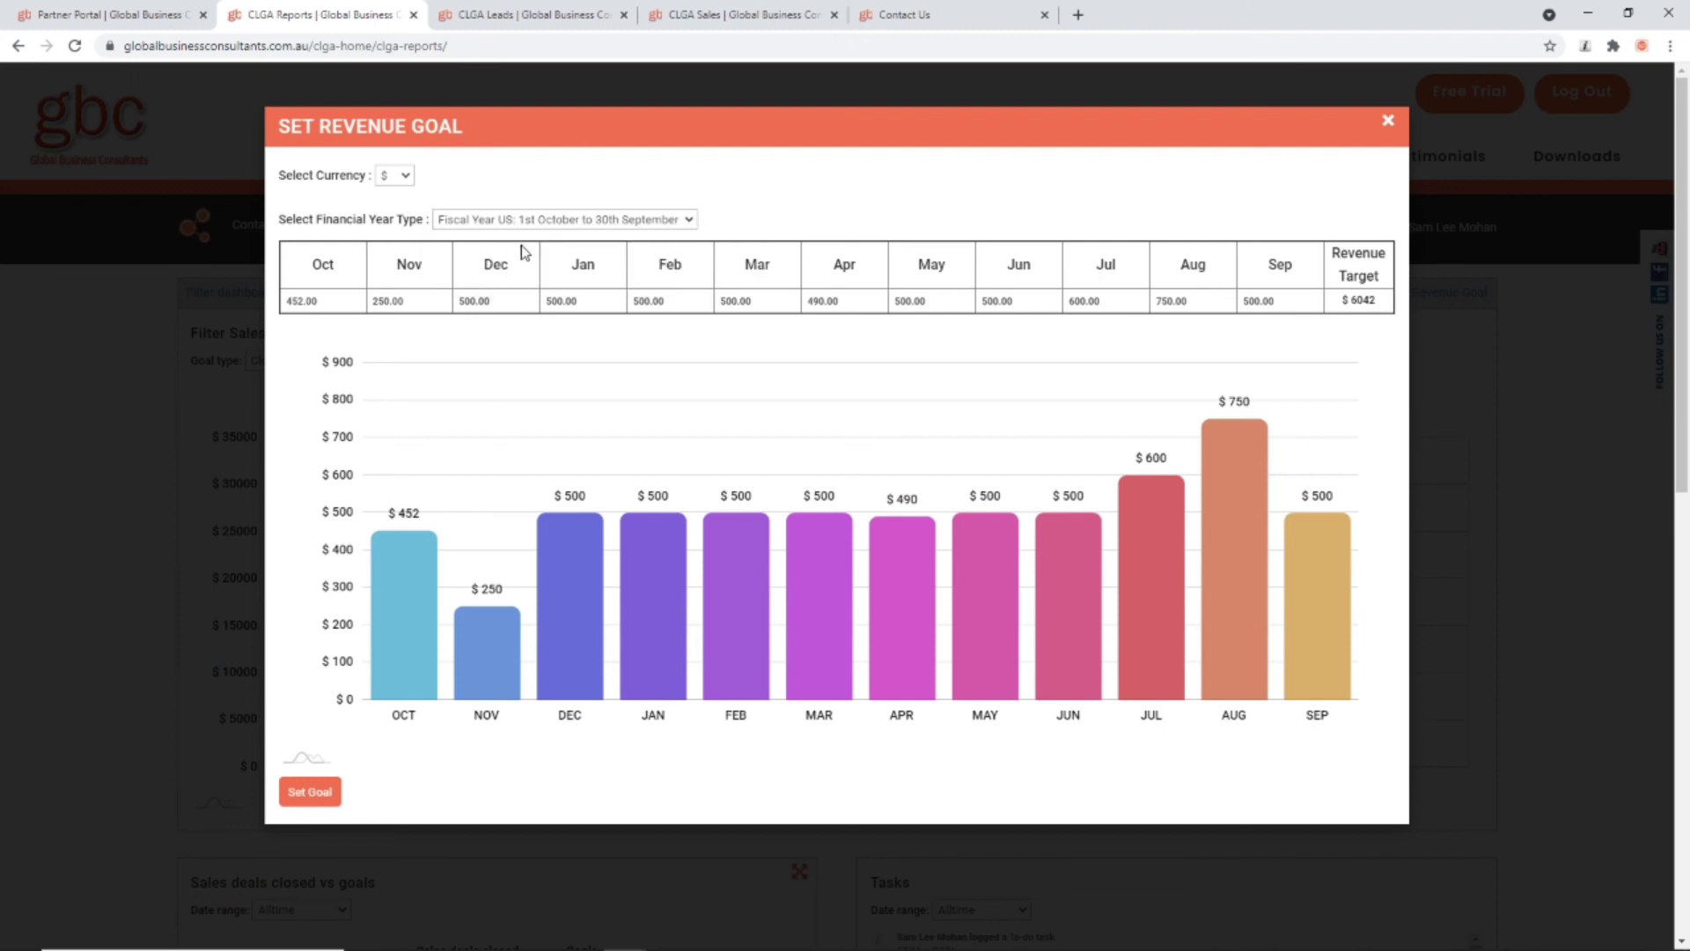
Step: Set the Dec goal to 500 and Jan to 450, then save the goals
{"action": "double_click", "coordinate": [339, 298]}
{"action": "left_click", "coordinate": [407, 294]}
{"action": "left_click_drag", "start_coordinate": [507, 296], "coordinate": [439, 304]}
{"action": "type", "text": "5000"}
{"action": "left_click_drag", "start_coordinate": [589, 303], "coordinate": [541, 306]}
{"action": "type", "text": "4"}
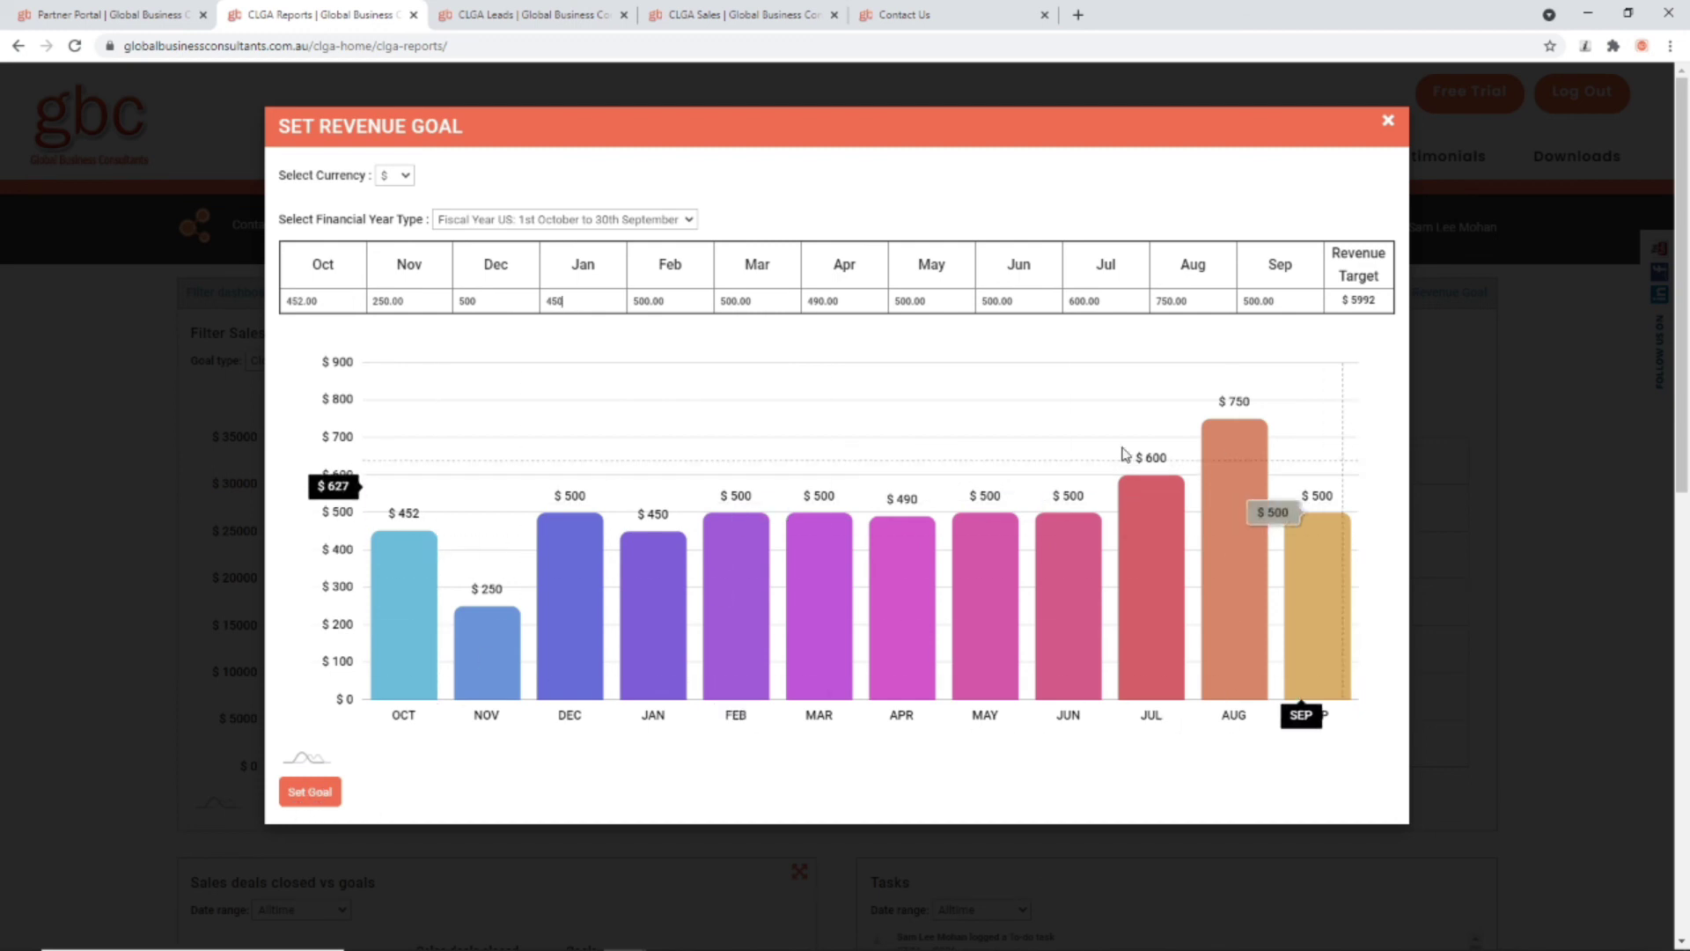
{"action": "left_click", "coordinate": [318, 793]}
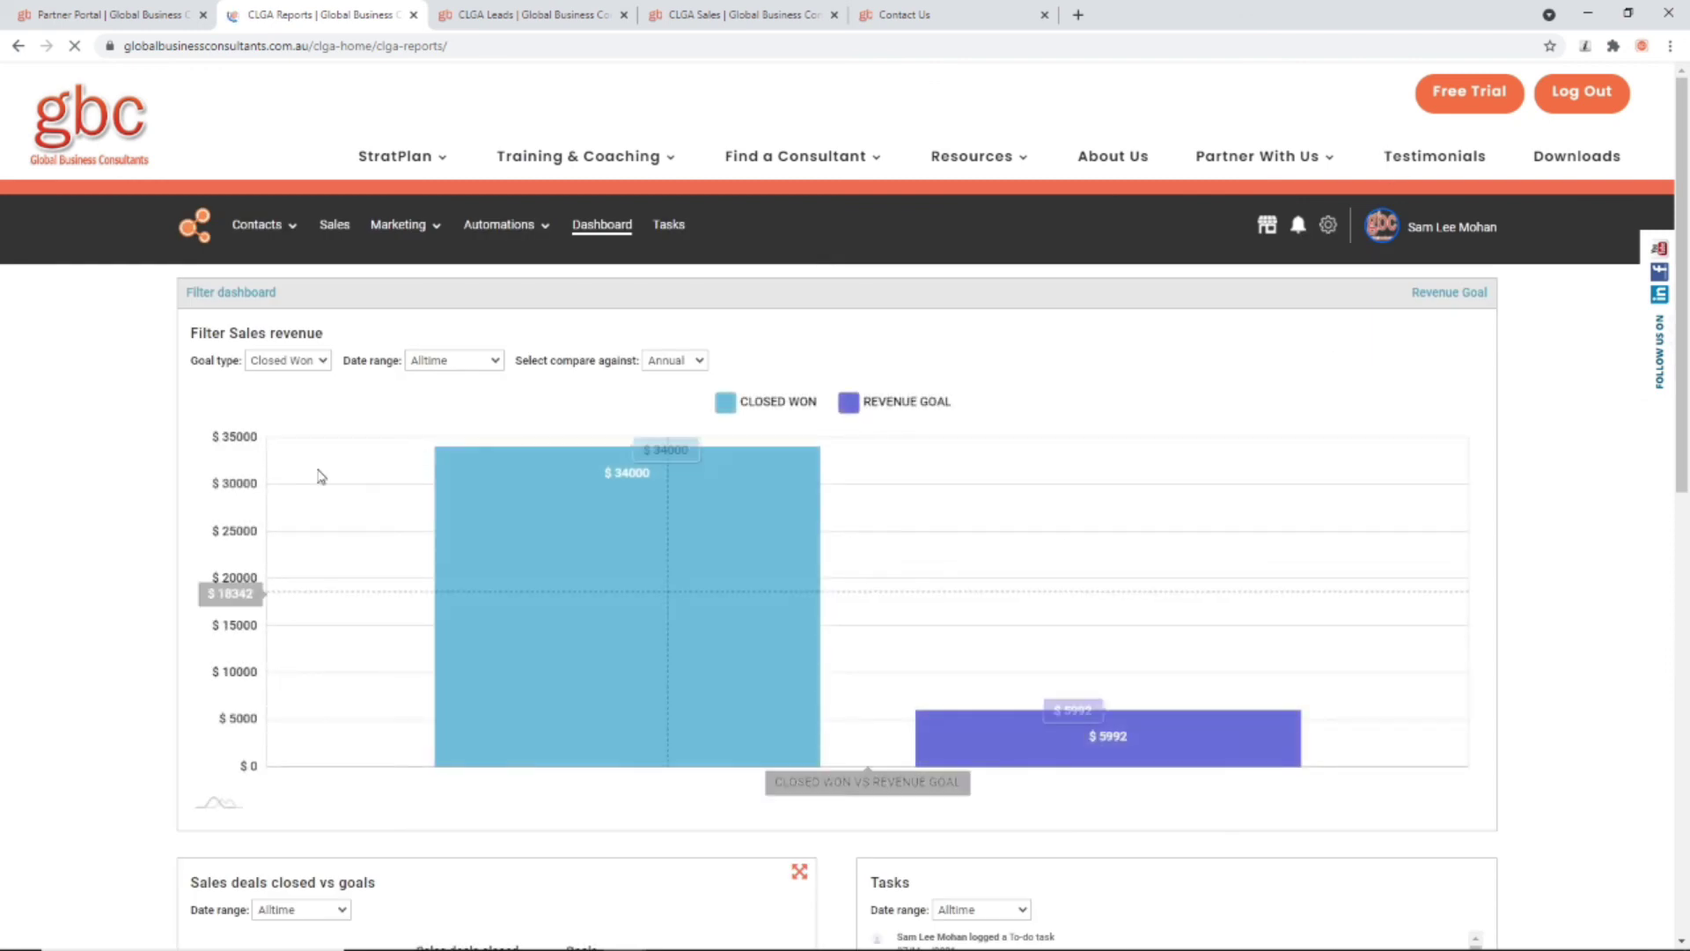
Step: Chart Closed Lost revenue with the date range set to This Year
{"action": "left_click", "coordinate": [264, 362]}
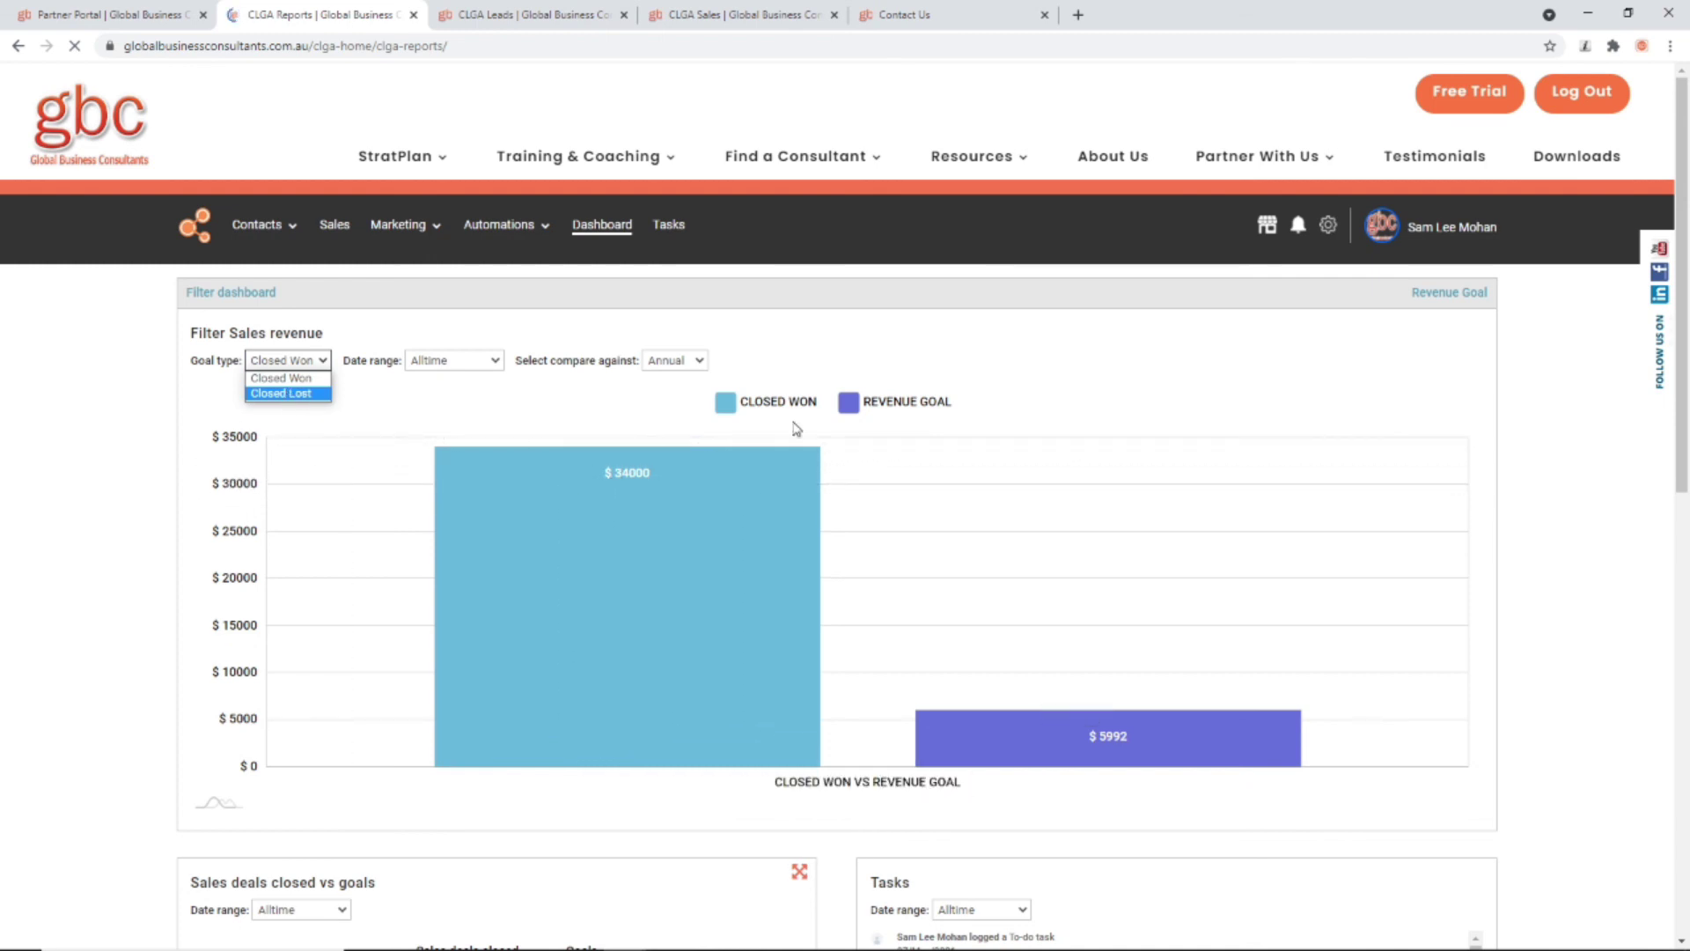
{"action": "left_click", "coordinate": [310, 393]}
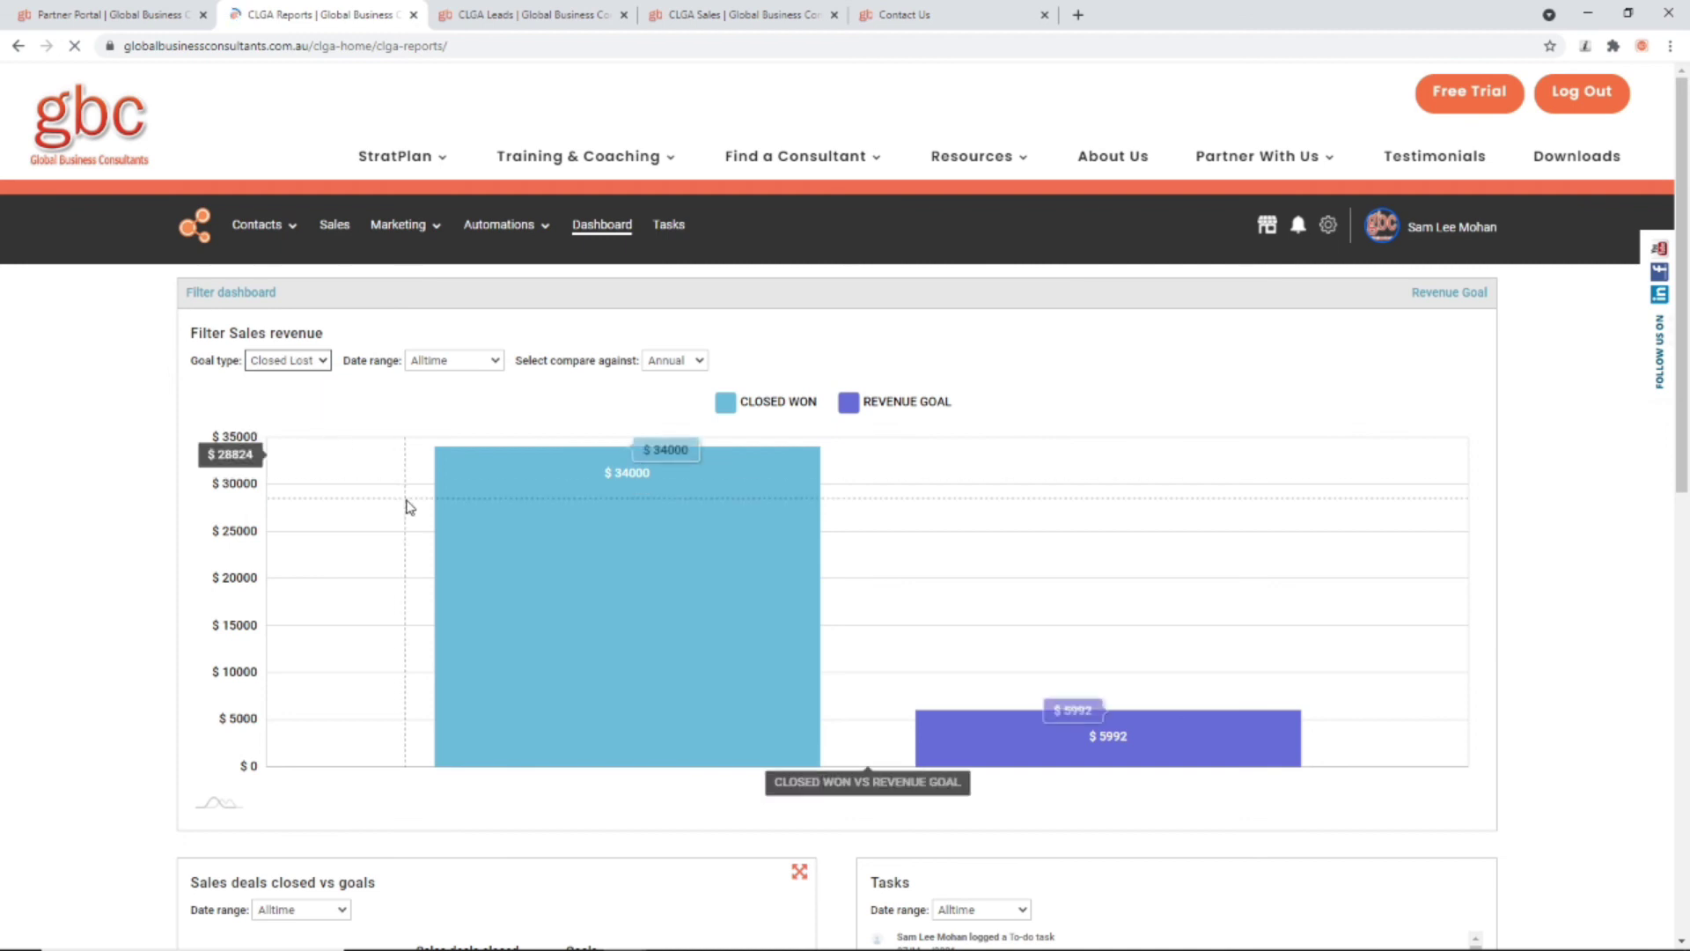
{"action": "left_click", "coordinate": [442, 369]}
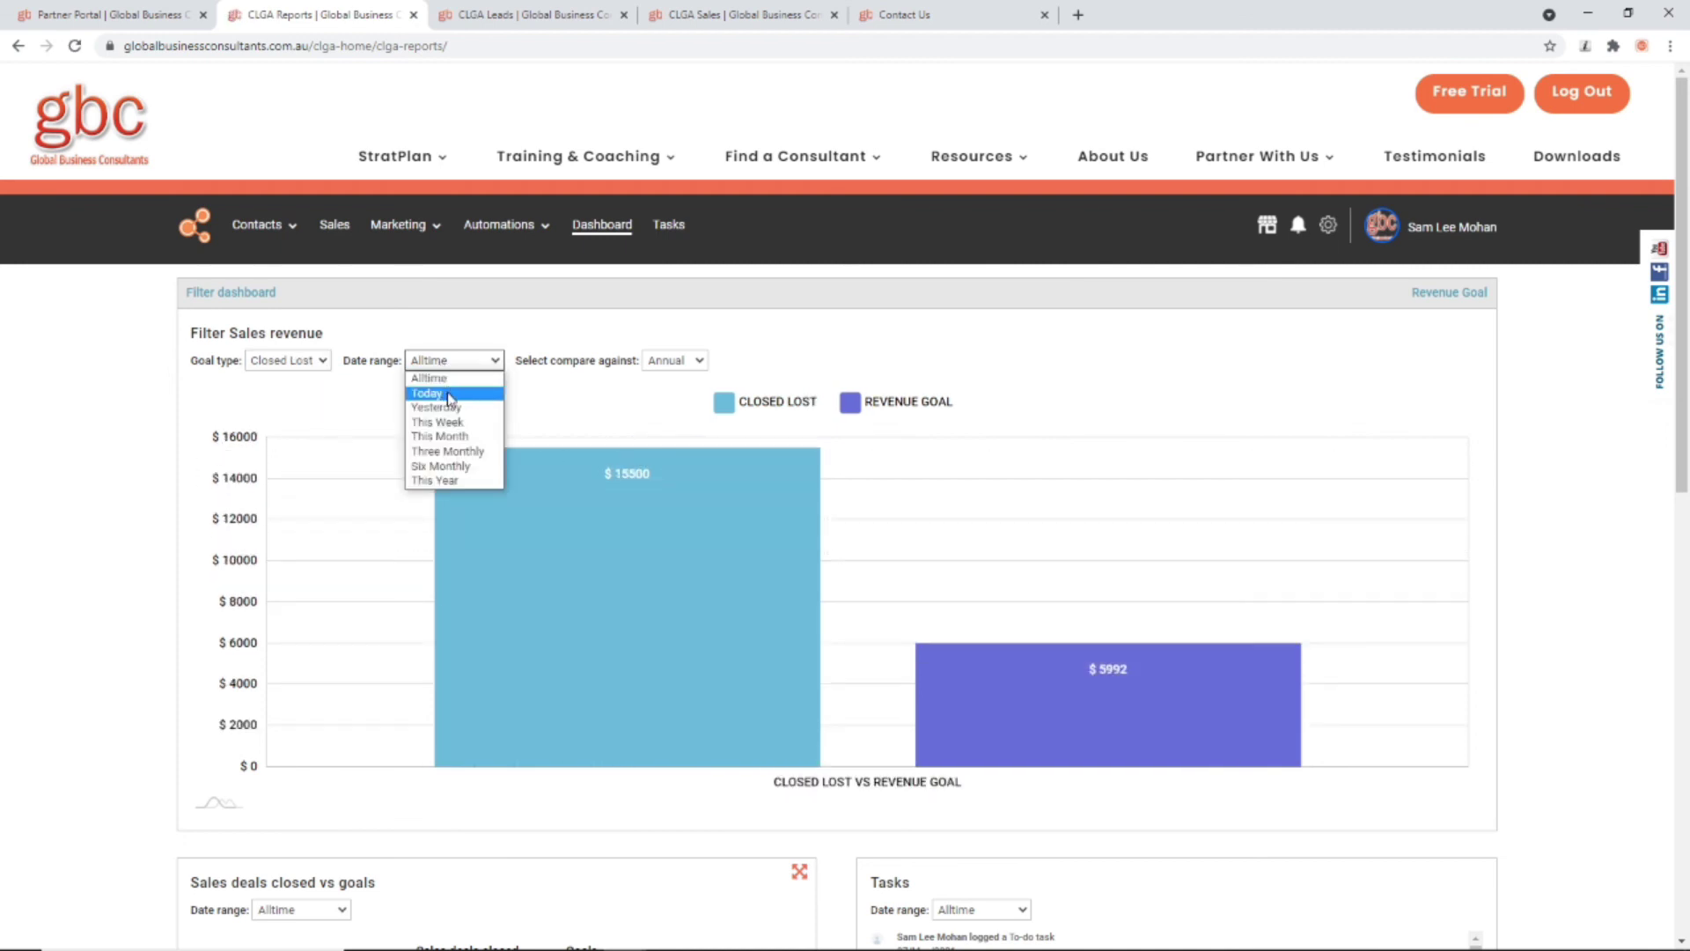
{"action": "left_click", "coordinate": [451, 396]}
{"action": "left_click", "coordinate": [455, 366]}
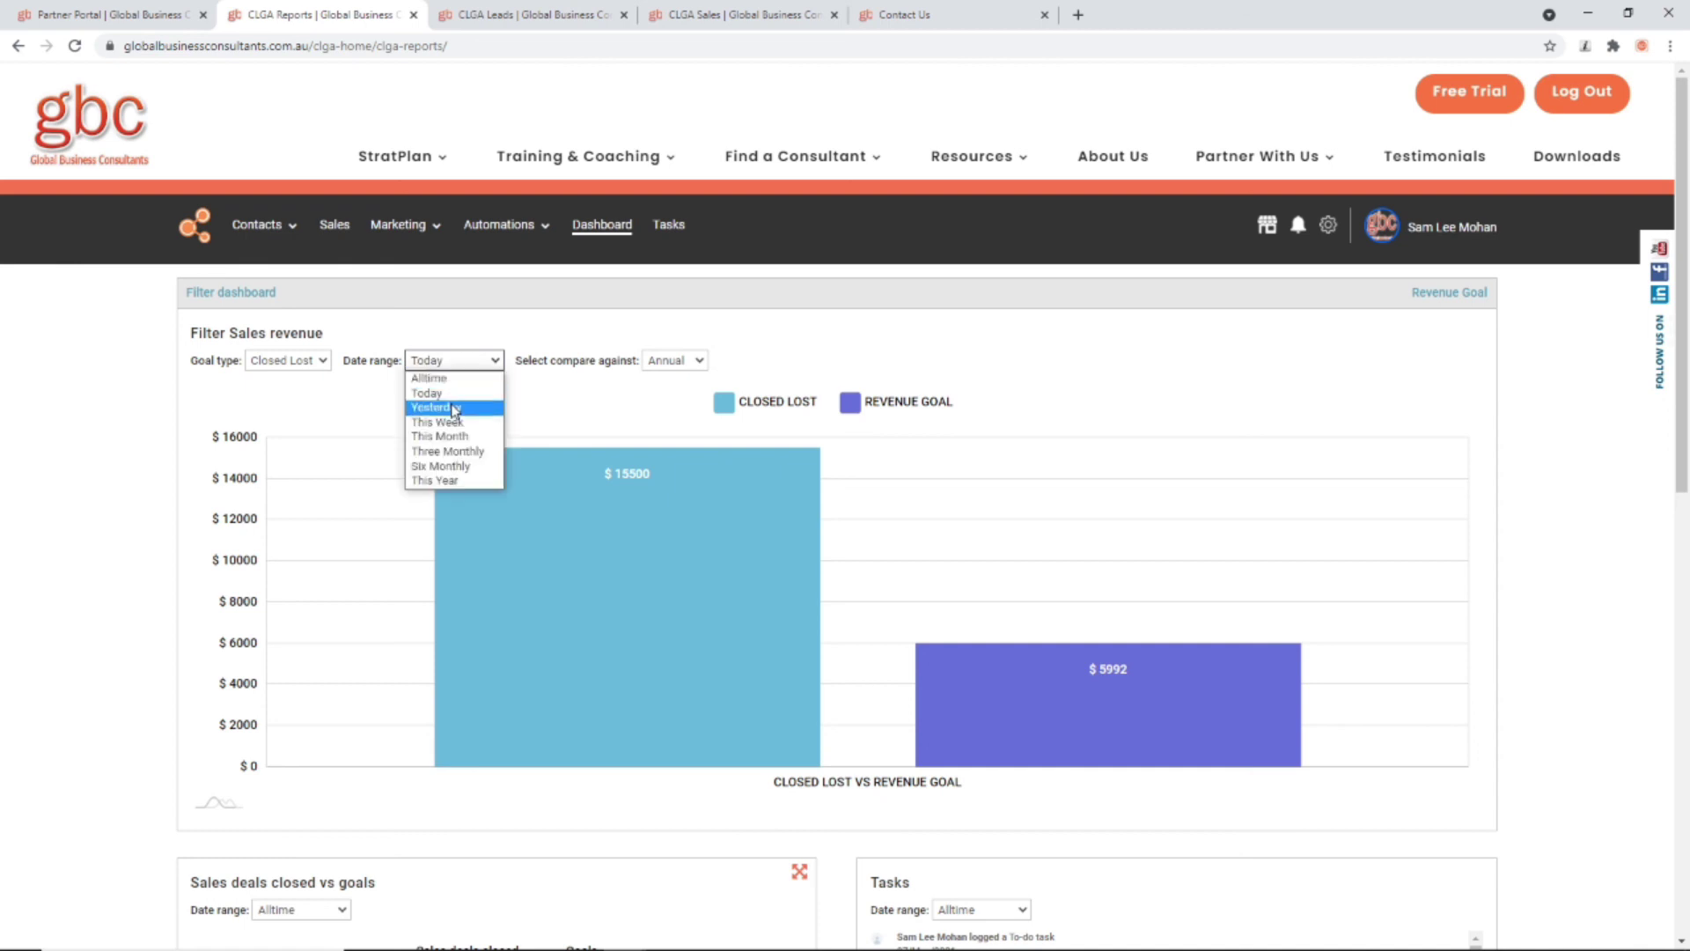
{"action": "left_click", "coordinate": [453, 407]}
{"action": "left_click", "coordinate": [461, 369]}
{"action": "left_click", "coordinate": [456, 422]}
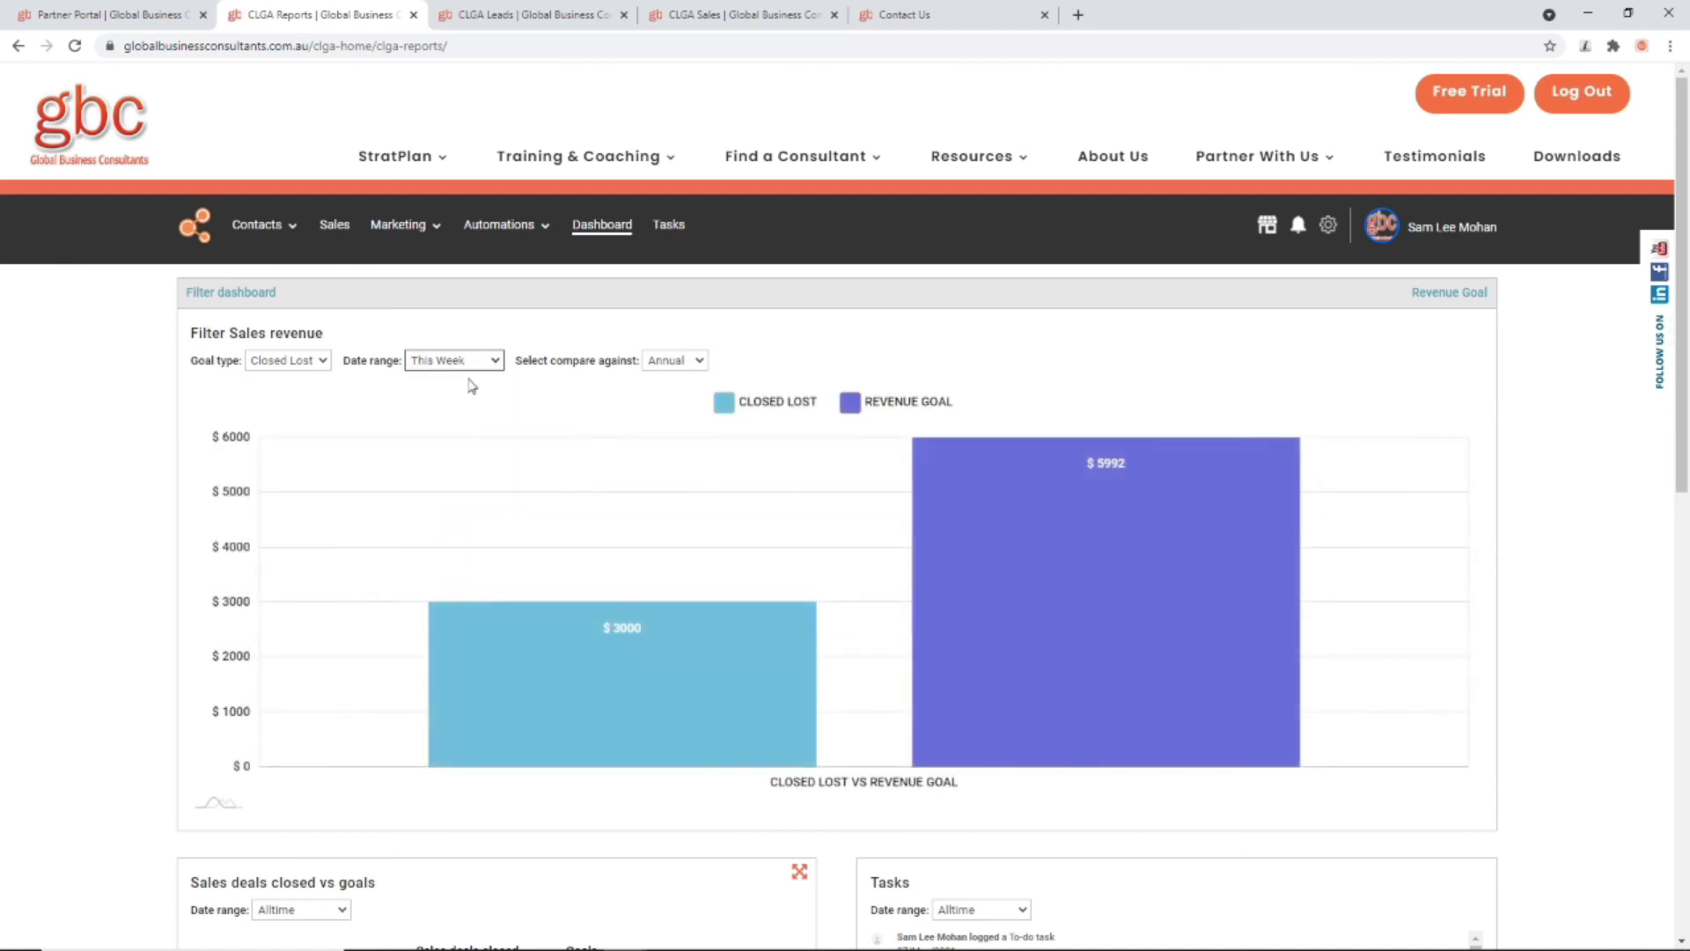
{"action": "left_click", "coordinate": [468, 361]}
{"action": "left_click", "coordinate": [456, 480]}
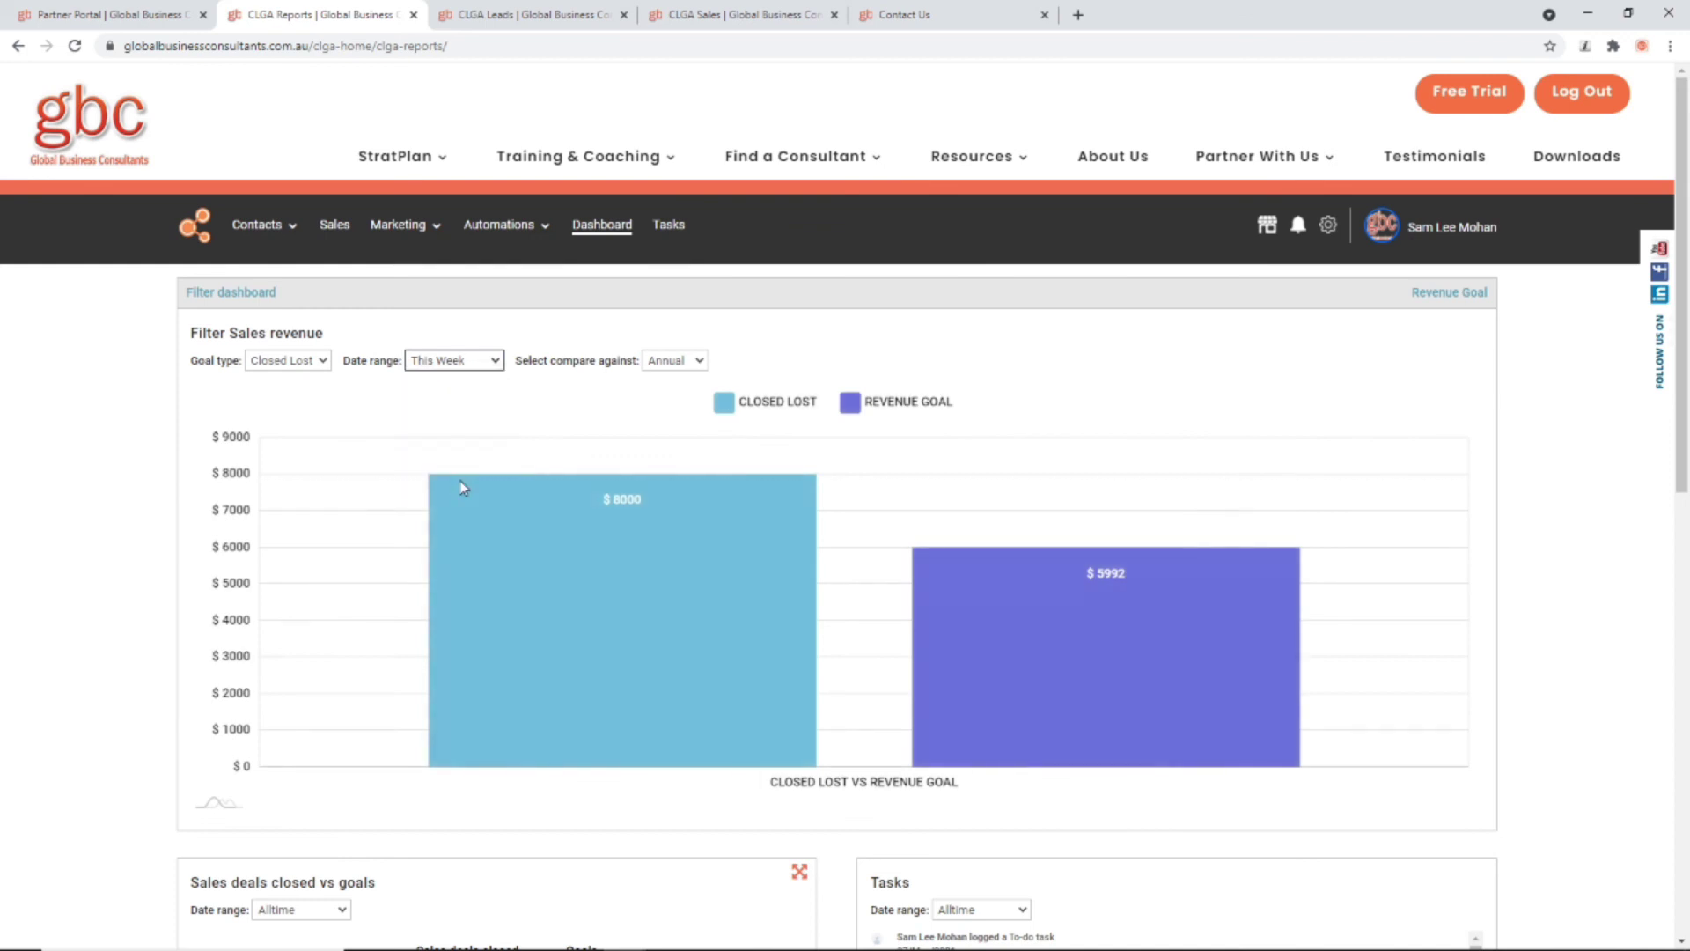
Step: Compare the revenue chart against the Monthly goal
{"action": "left_click", "coordinate": [676, 361]}
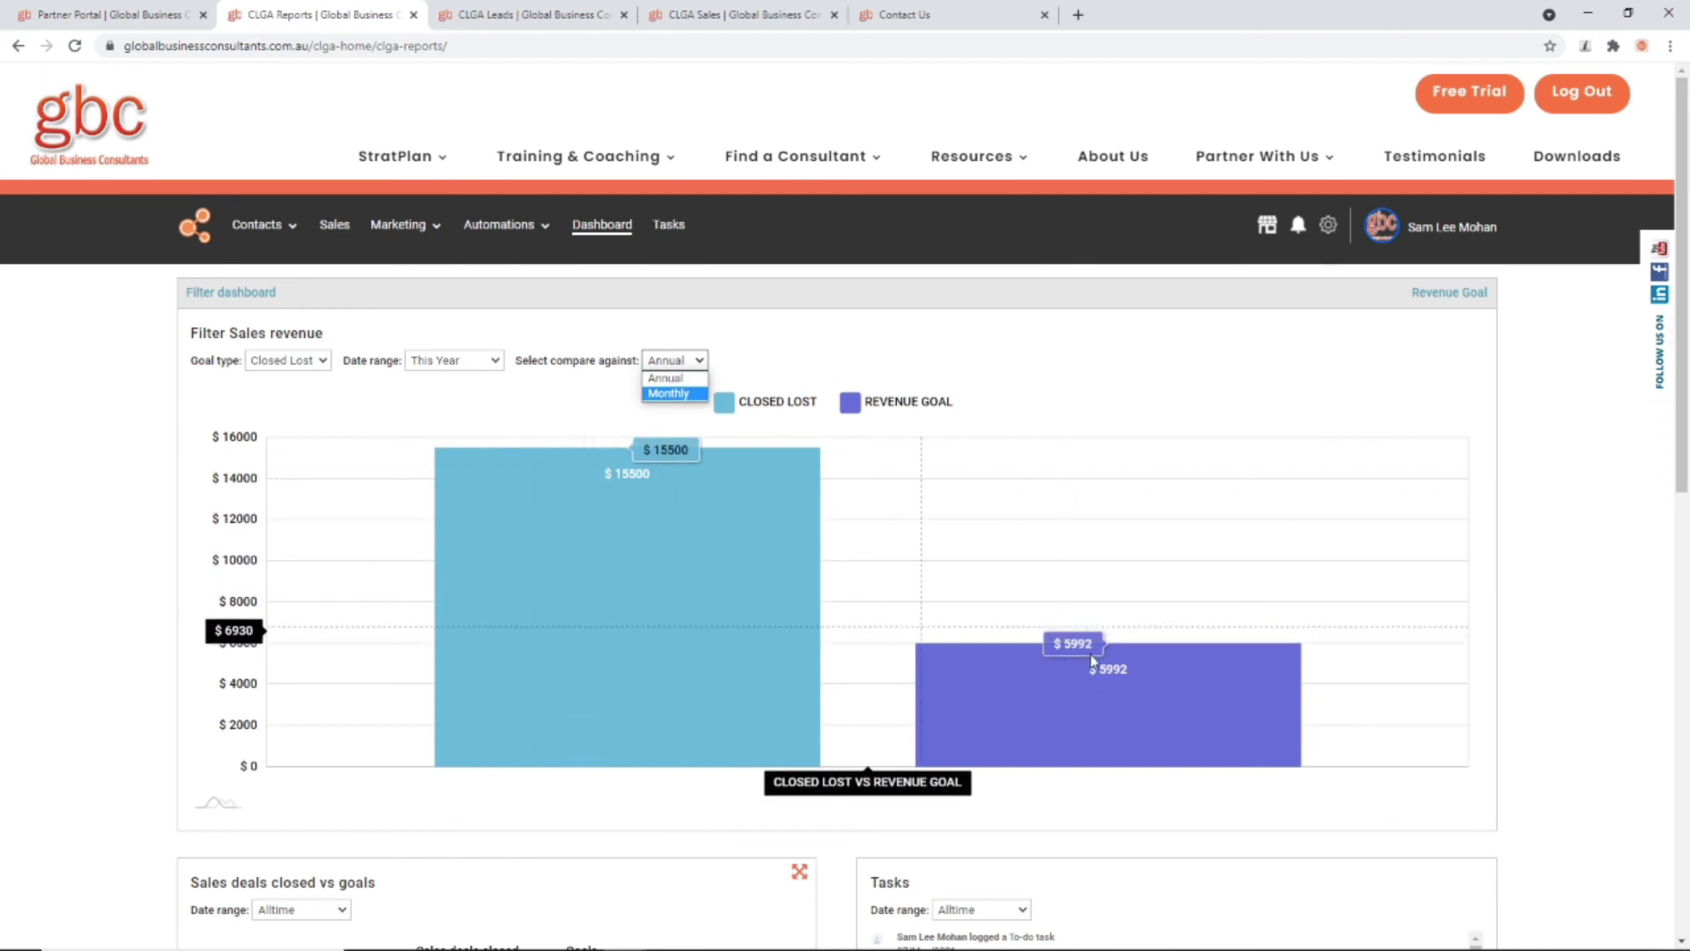
{"action": "left_click", "coordinate": [674, 379]}
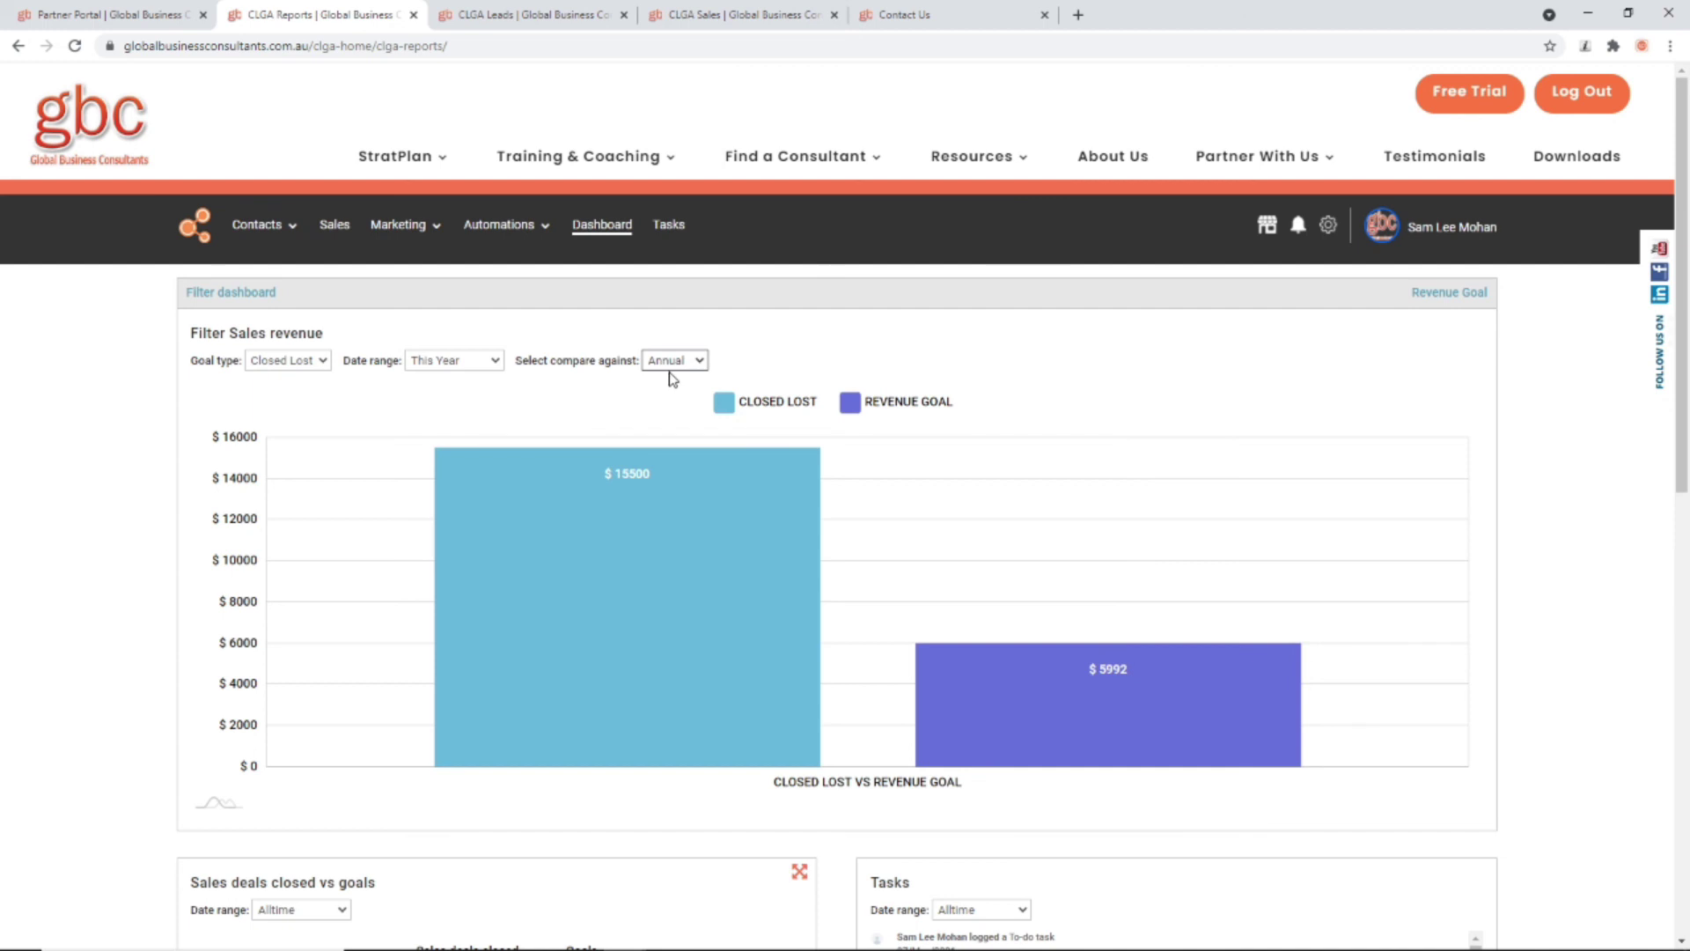
{"action": "left_click", "coordinate": [674, 365]}
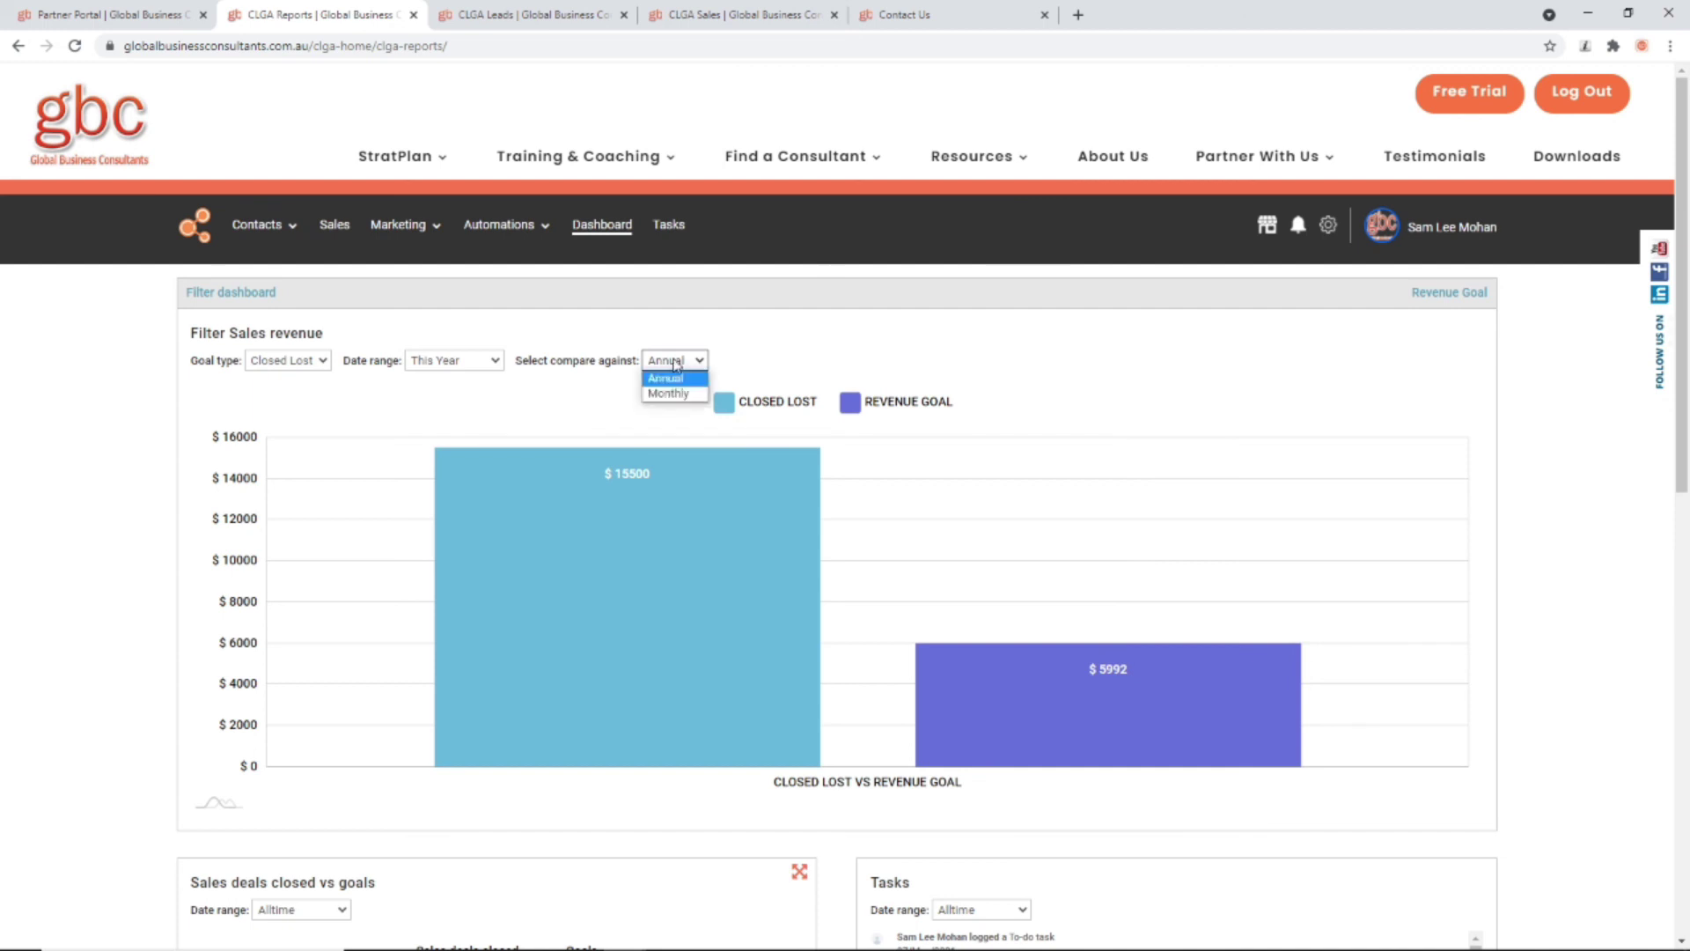
{"action": "left_click", "coordinate": [676, 383]}
{"action": "left_click", "coordinate": [674, 366]}
{"action": "left_click", "coordinate": [671, 393]}
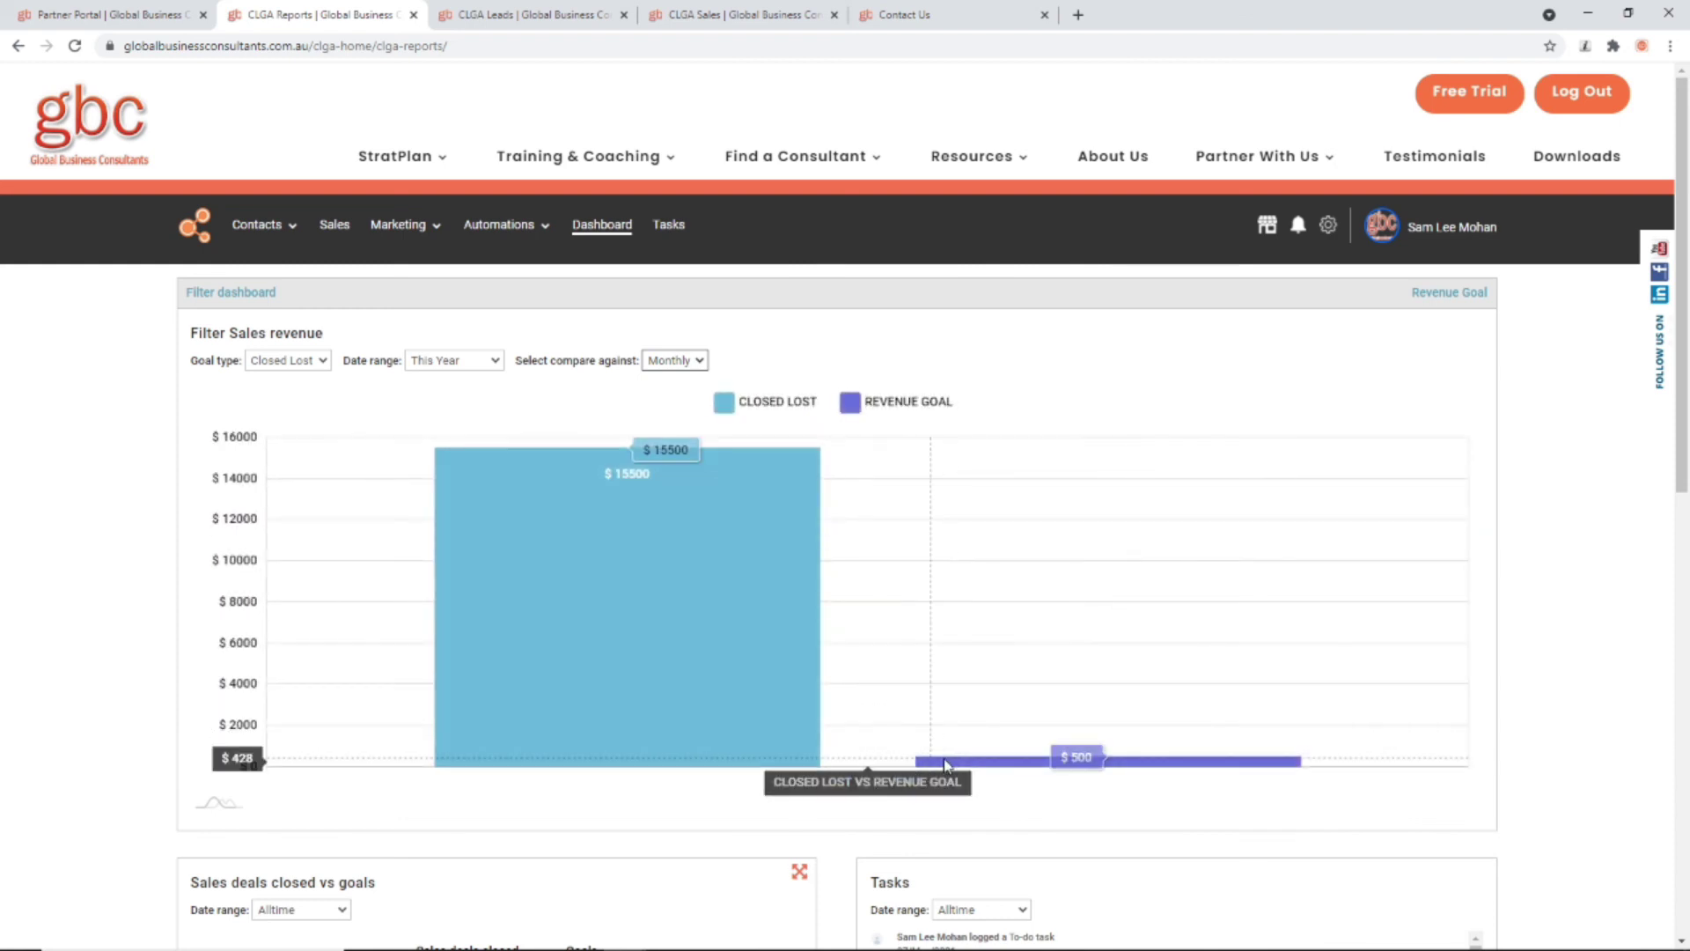
Step: Set the Sales deals closed vs goals chart to This Year and review the lower panels
{"action": "scroll", "coordinate": [392, 525], "scroll_direction": "down", "scroll_amount": 6}
{"action": "left_click", "coordinate": [308, 380]}
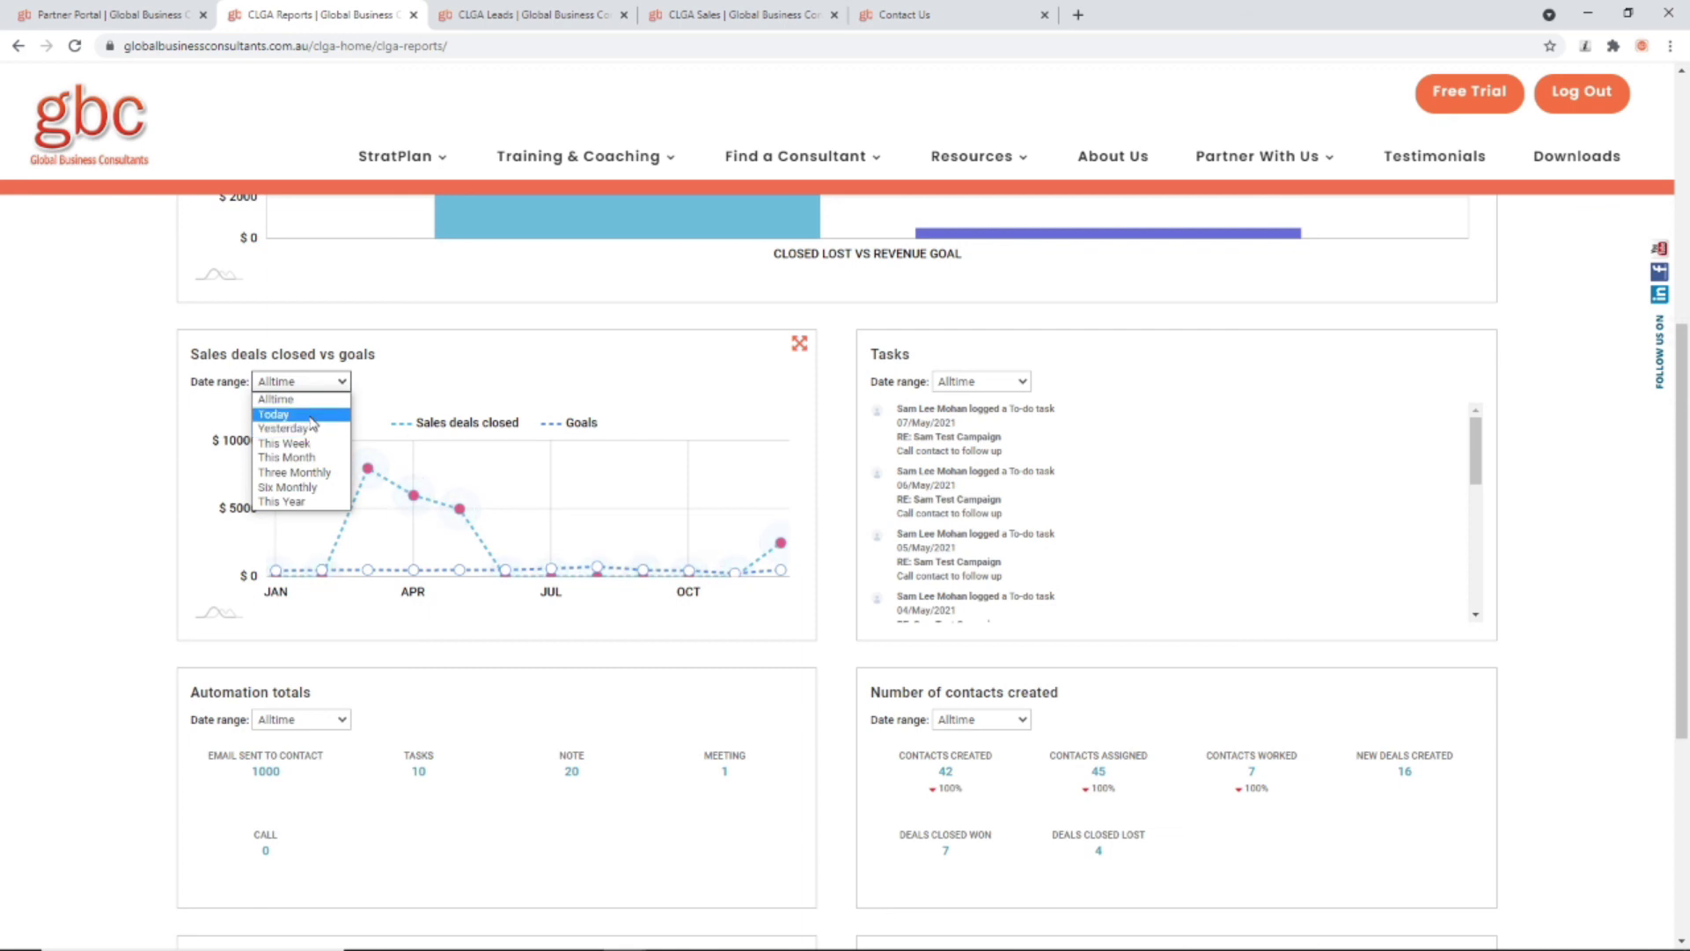
{"action": "left_click", "coordinate": [300, 502]}
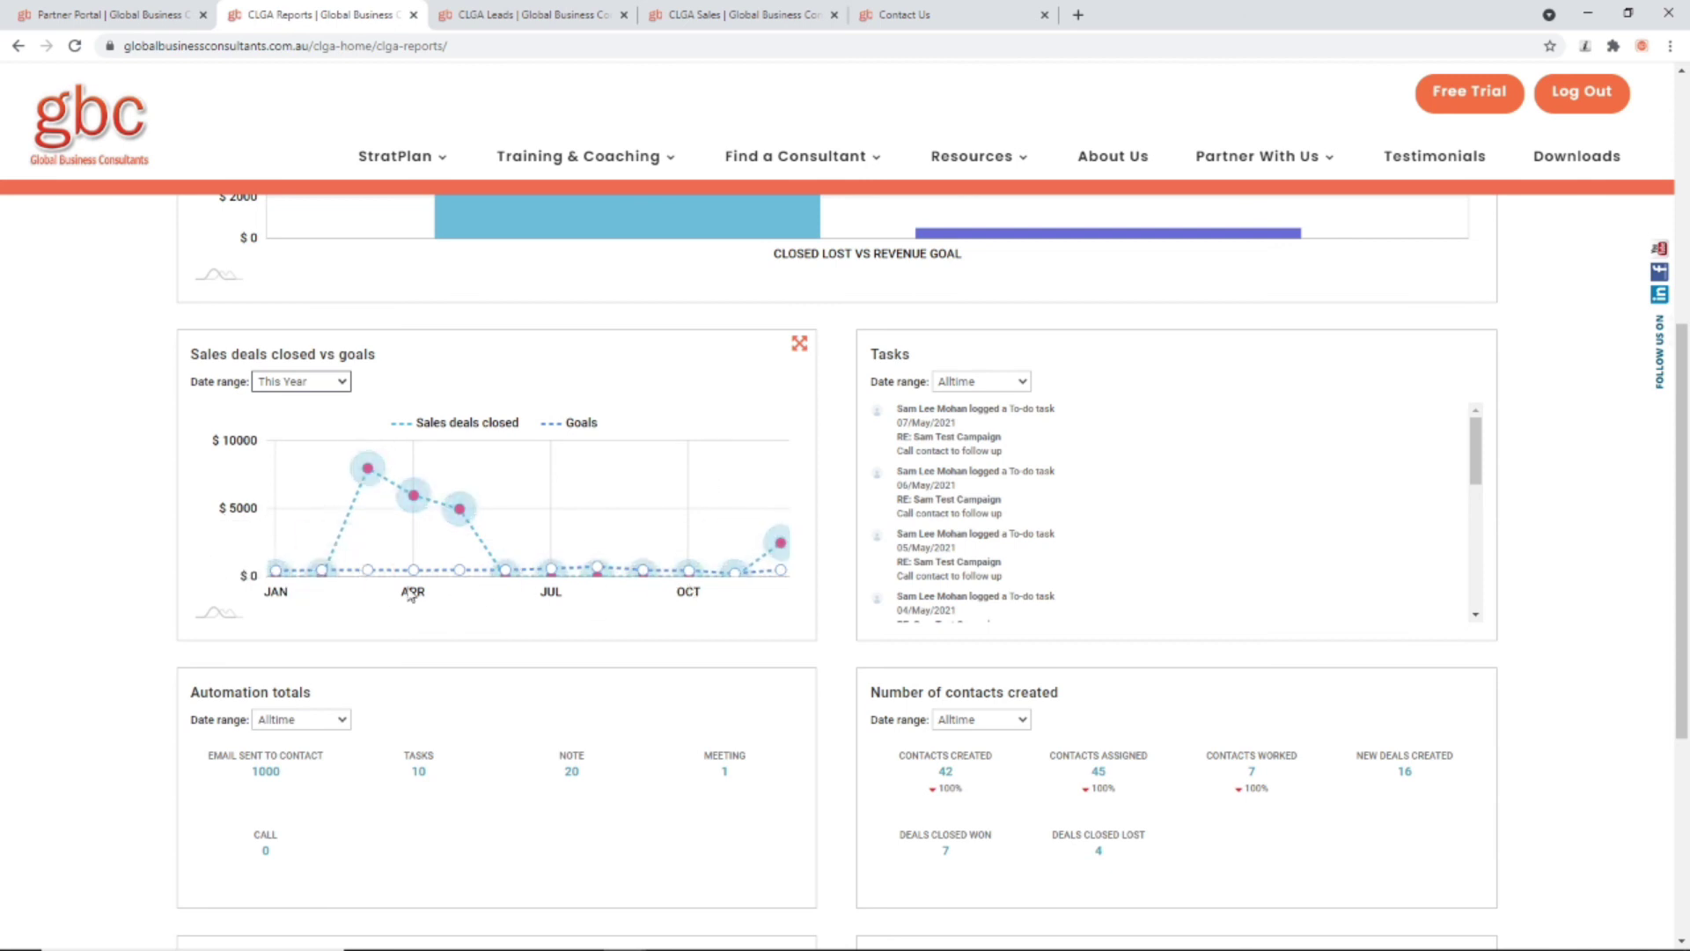
{"action": "scroll", "coordinate": [1032, 473], "scroll_direction": "down", "scroll_amount": 5}
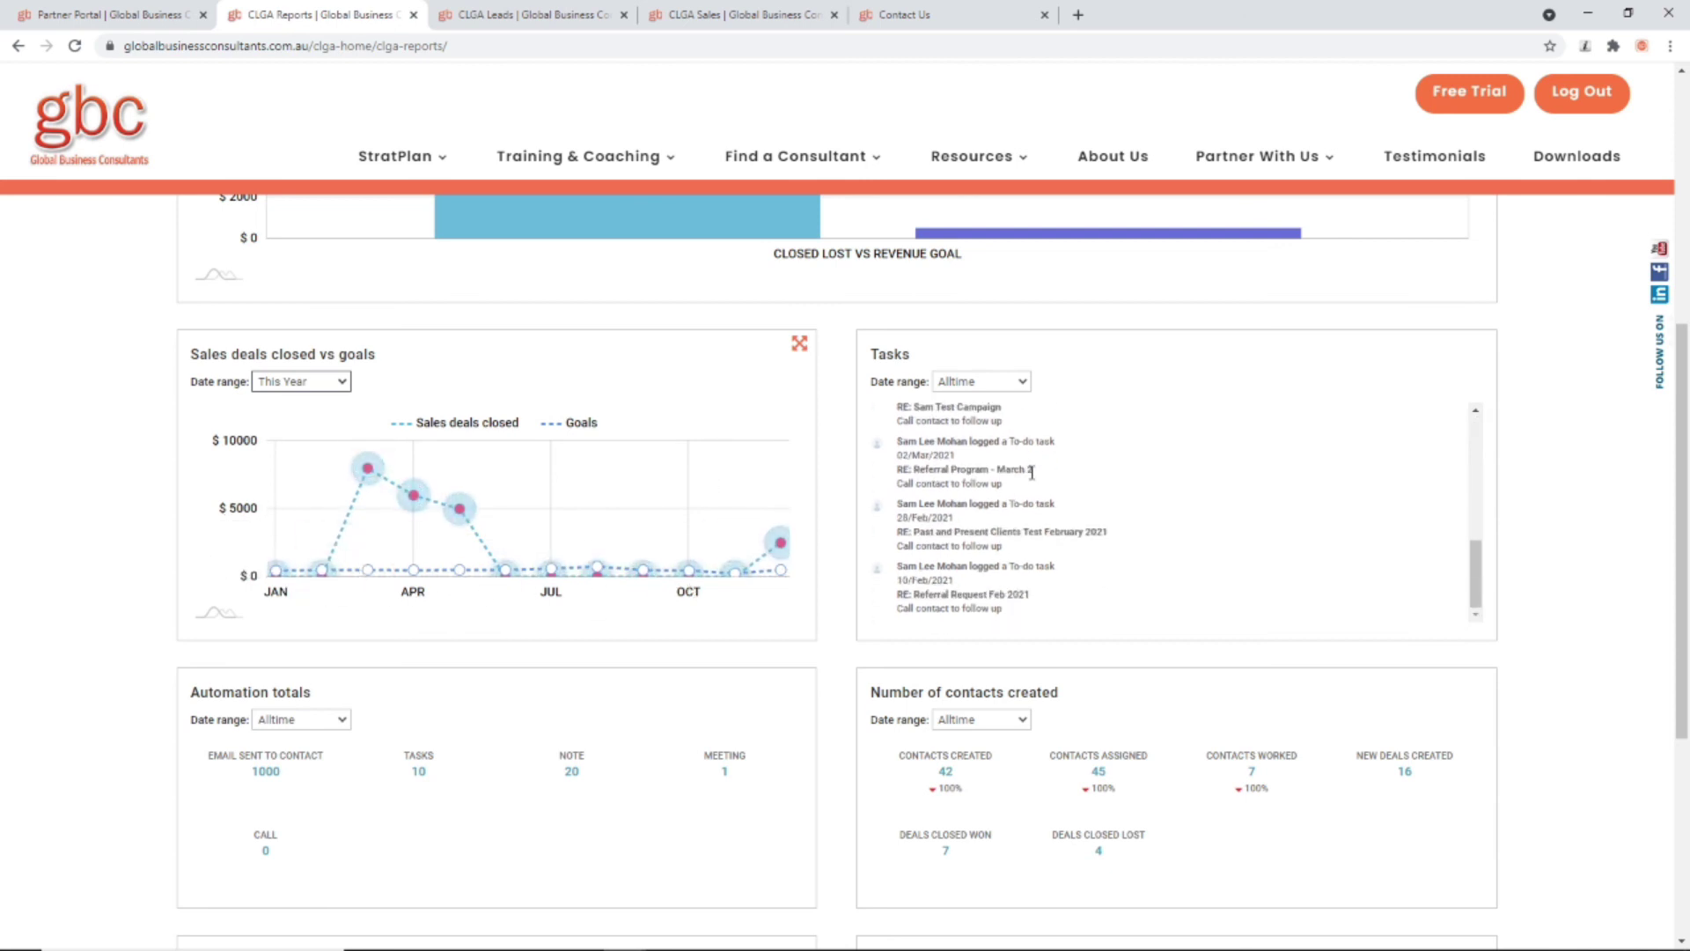
{"action": "scroll", "coordinate": [1031, 472], "scroll_direction": "up", "scroll_amount": 5}
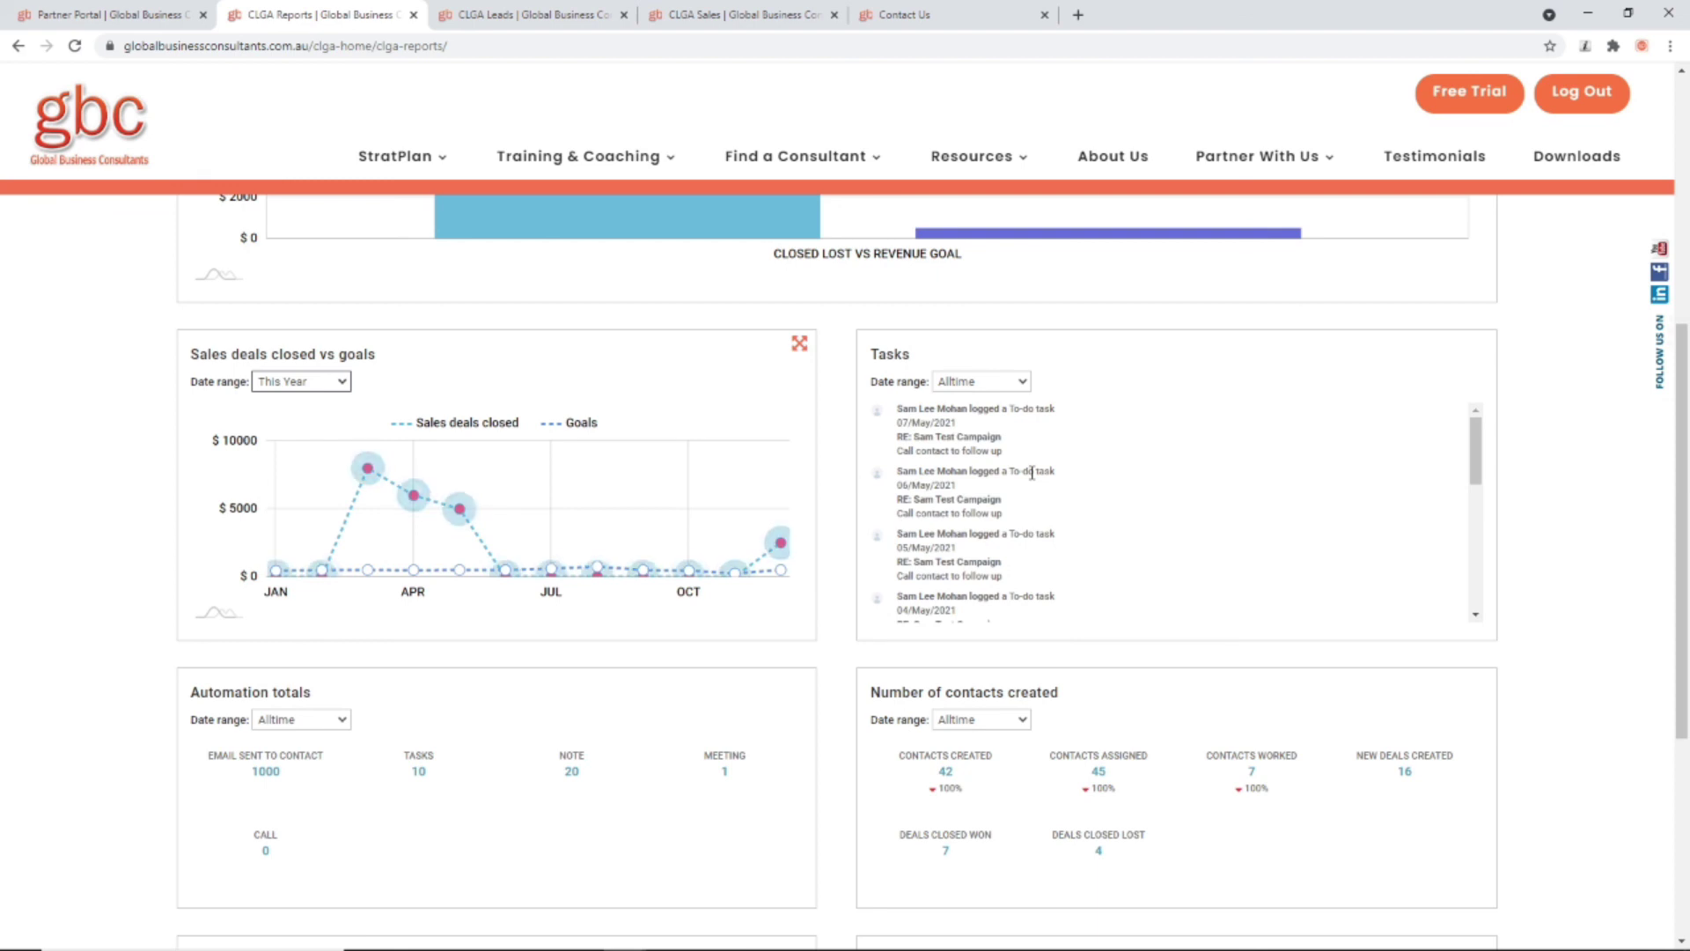
{"action": "scroll", "coordinate": [1032, 473], "scroll_direction": "down", "scroll_amount": 5}
{"action": "scroll", "coordinate": [491, 752], "scroll_direction": "down", "scroll_amount": 5}
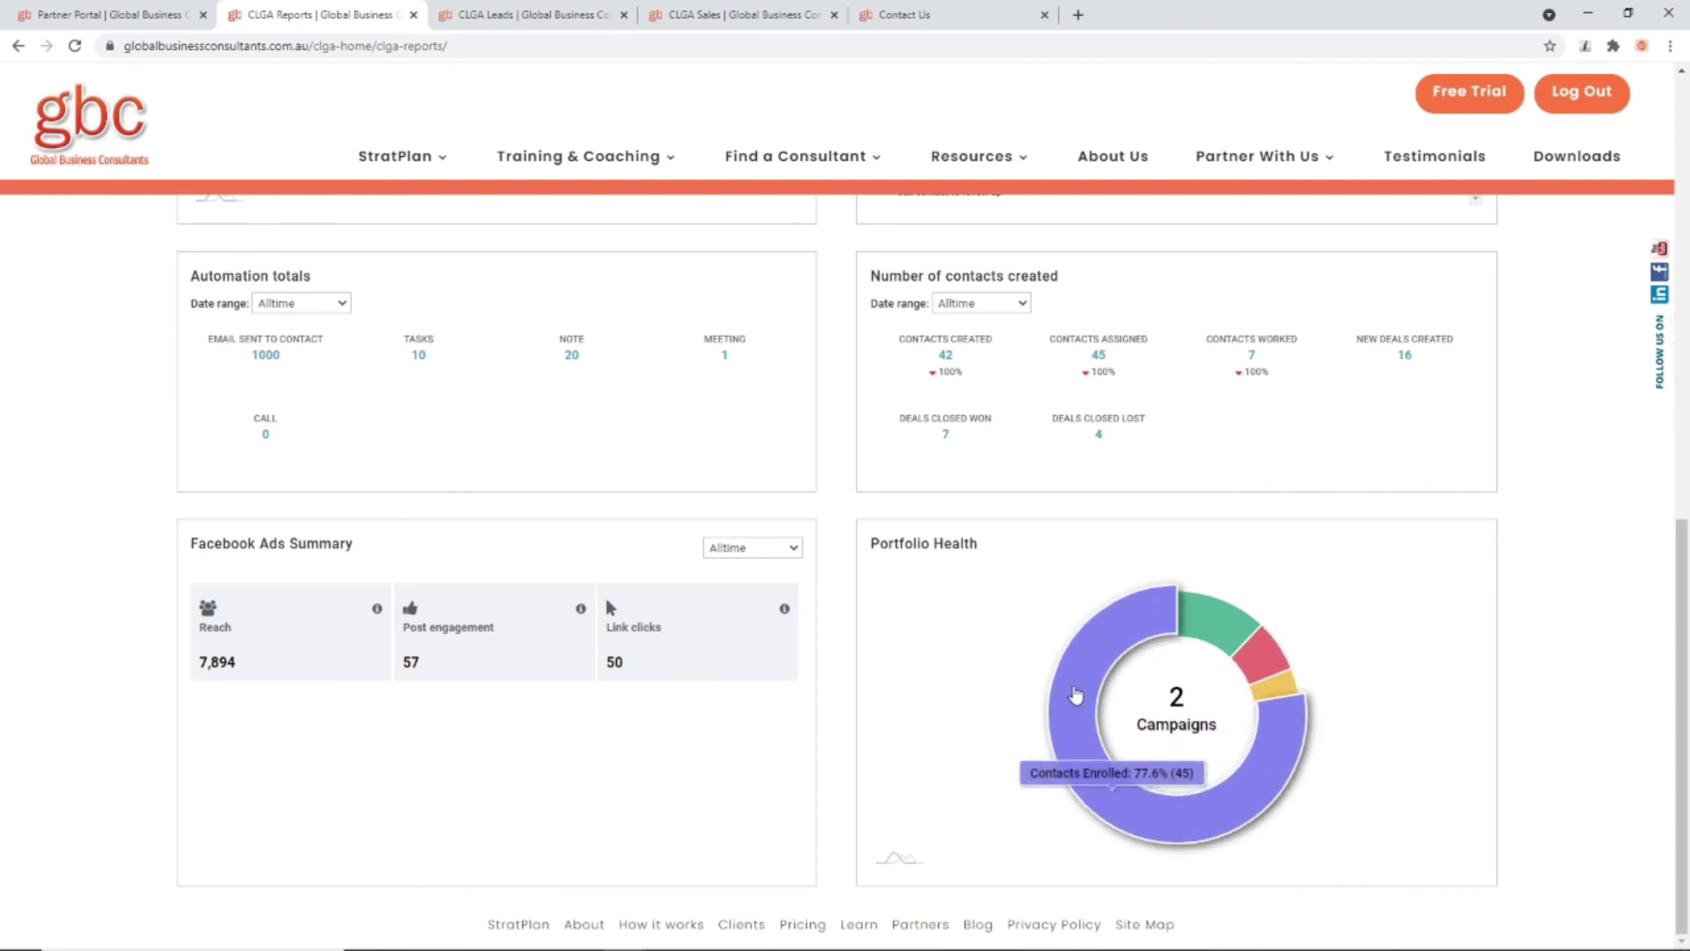
Step: Inspect the Portfolio Health donut slices, then return to the top of the dashboard
{"action": "mouse_move", "coordinate": [1190, 841]}
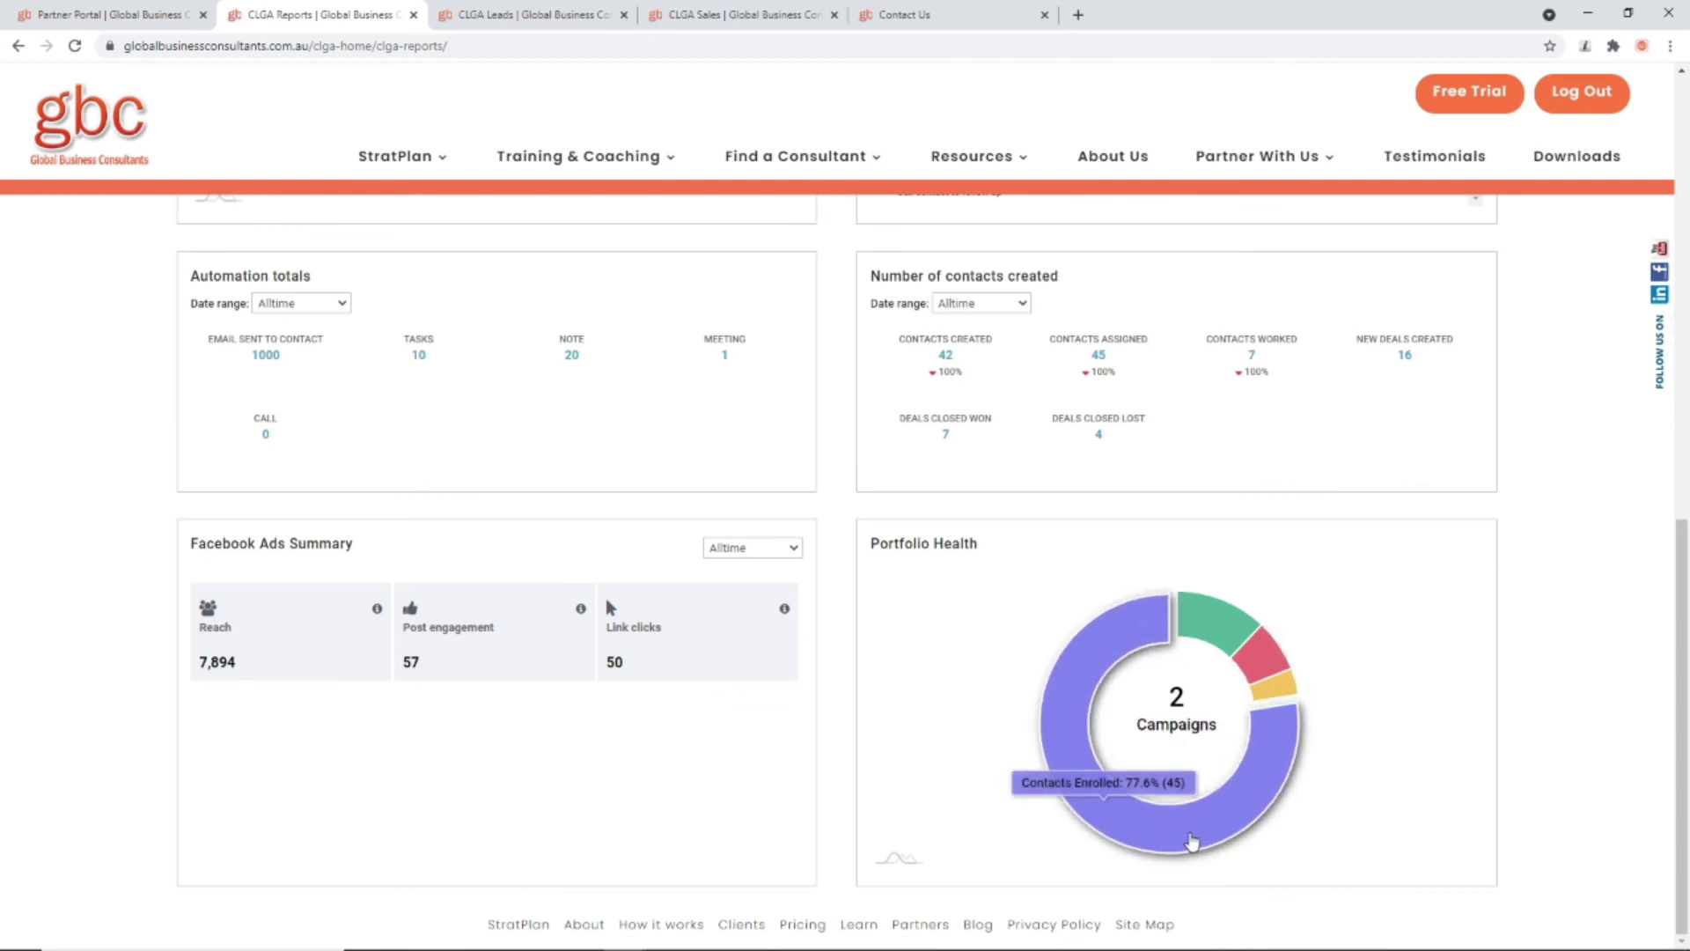
{"action": "mouse_move", "coordinate": [1292, 695]}
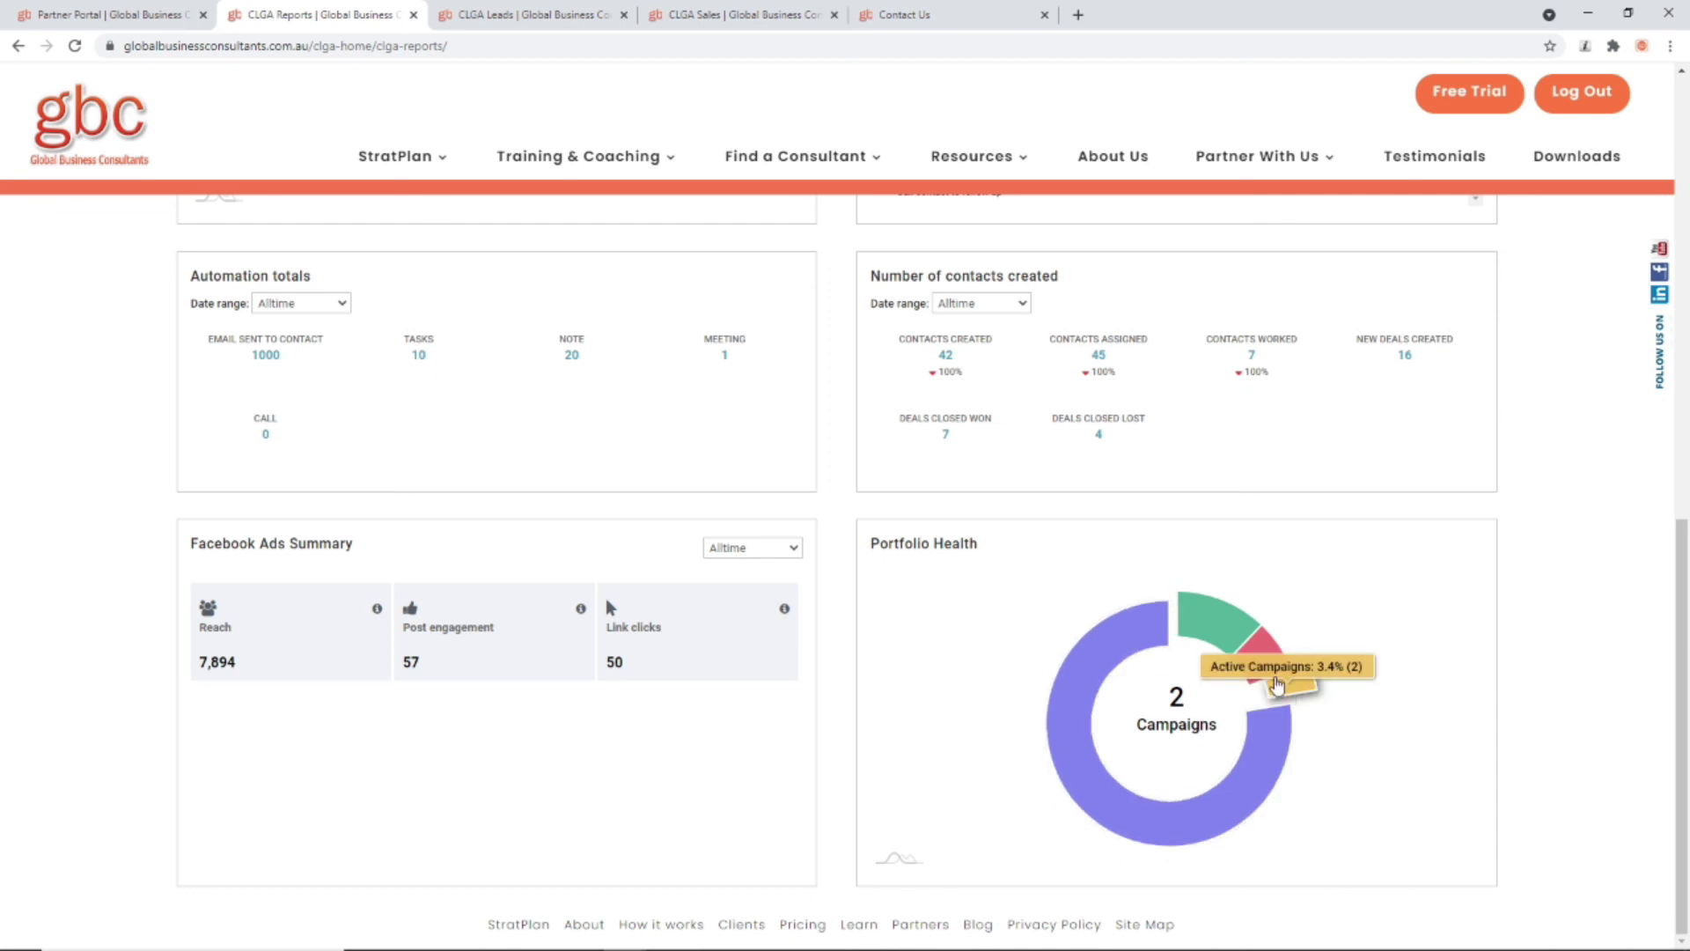
{"action": "mouse_move", "coordinate": [1197, 631]}
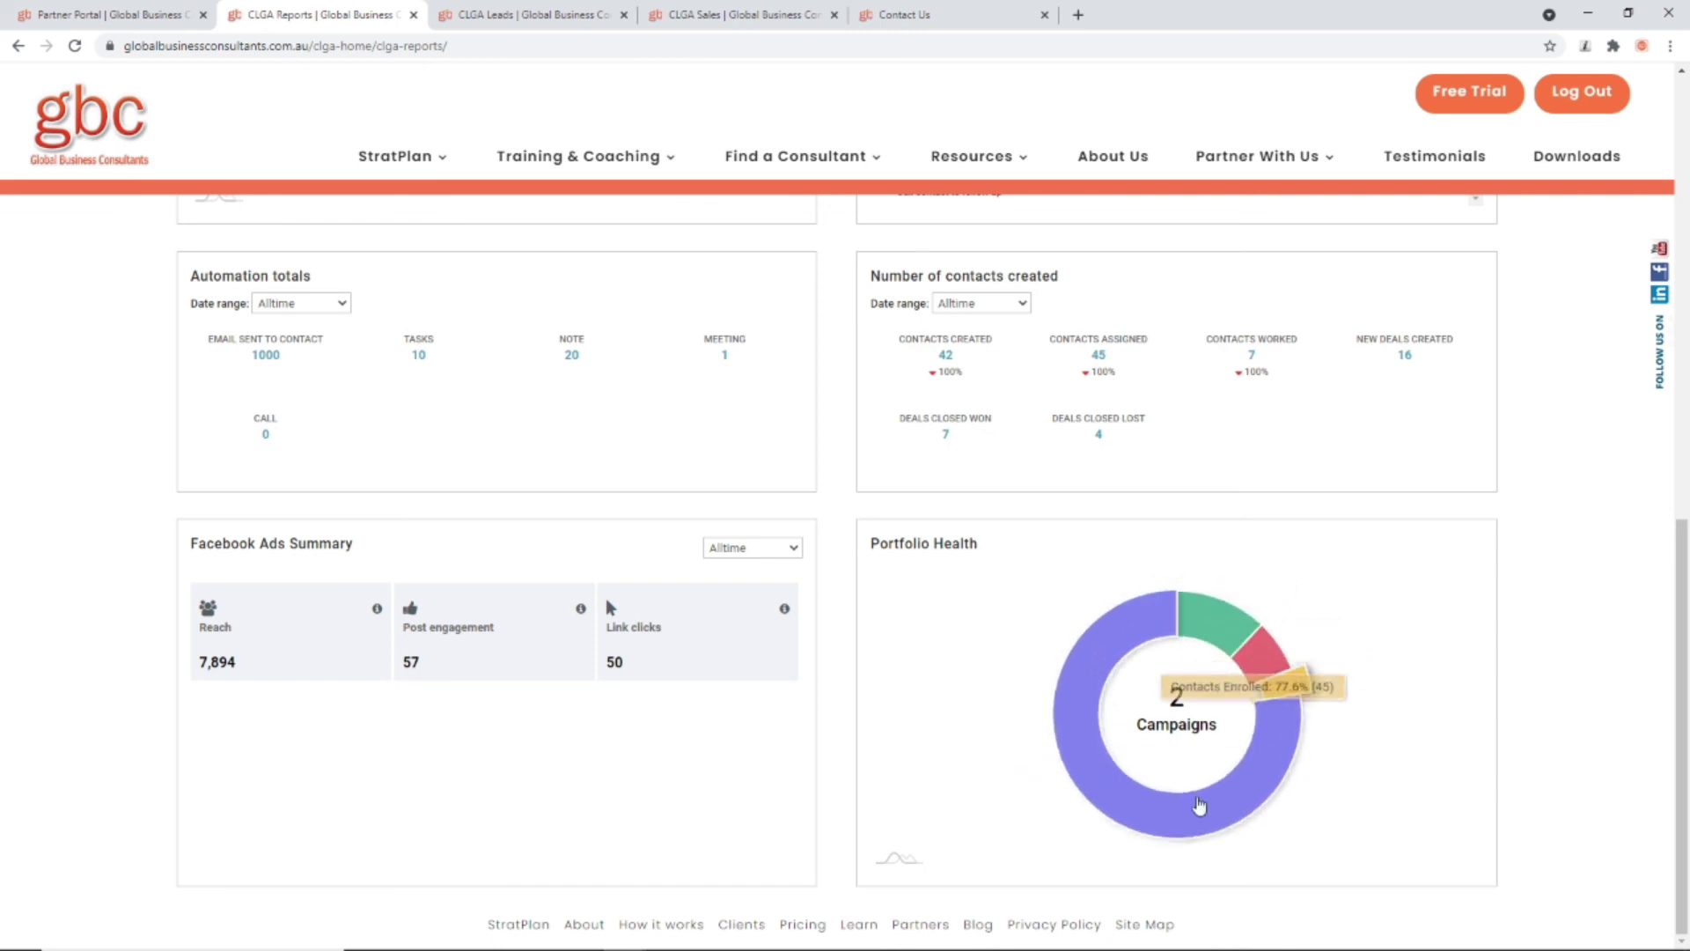
{"action": "scroll", "coordinate": [1151, 802], "scroll_direction": "up", "scroll_amount": 4}
{"action": "scroll", "coordinate": [666, 391], "scroll_direction": "up", "scroll_amount": 7}
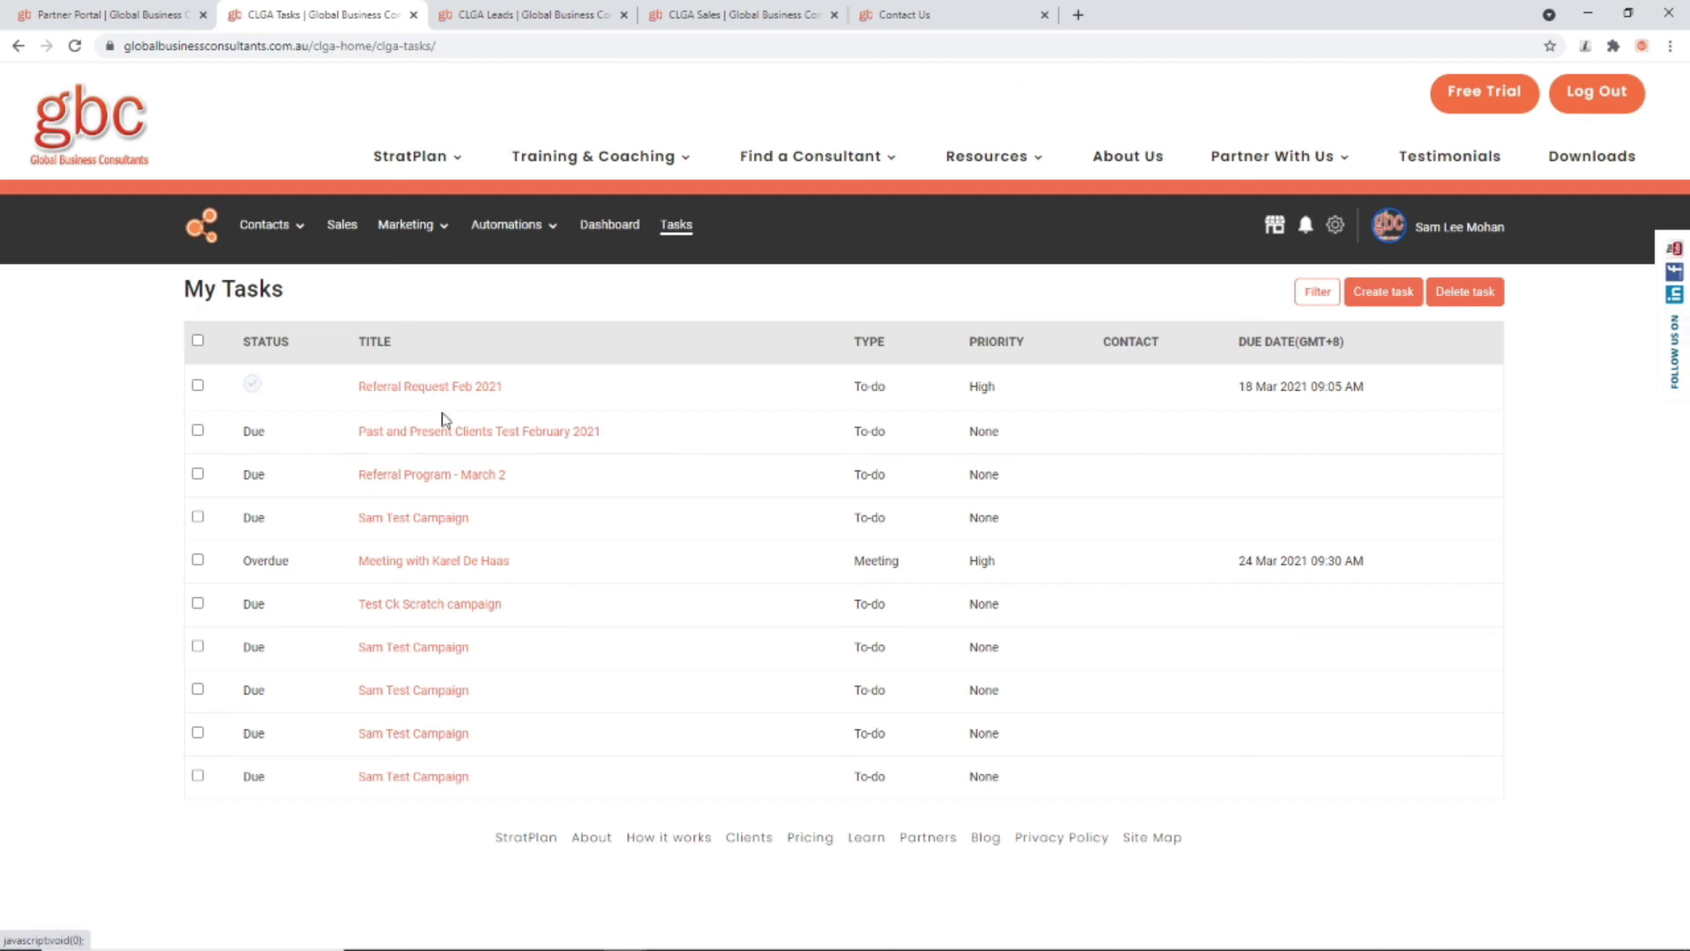
Step: Start a new task with a suggested title, type Meeting and Low priority
{"action": "left_click", "coordinate": [1380, 302]}
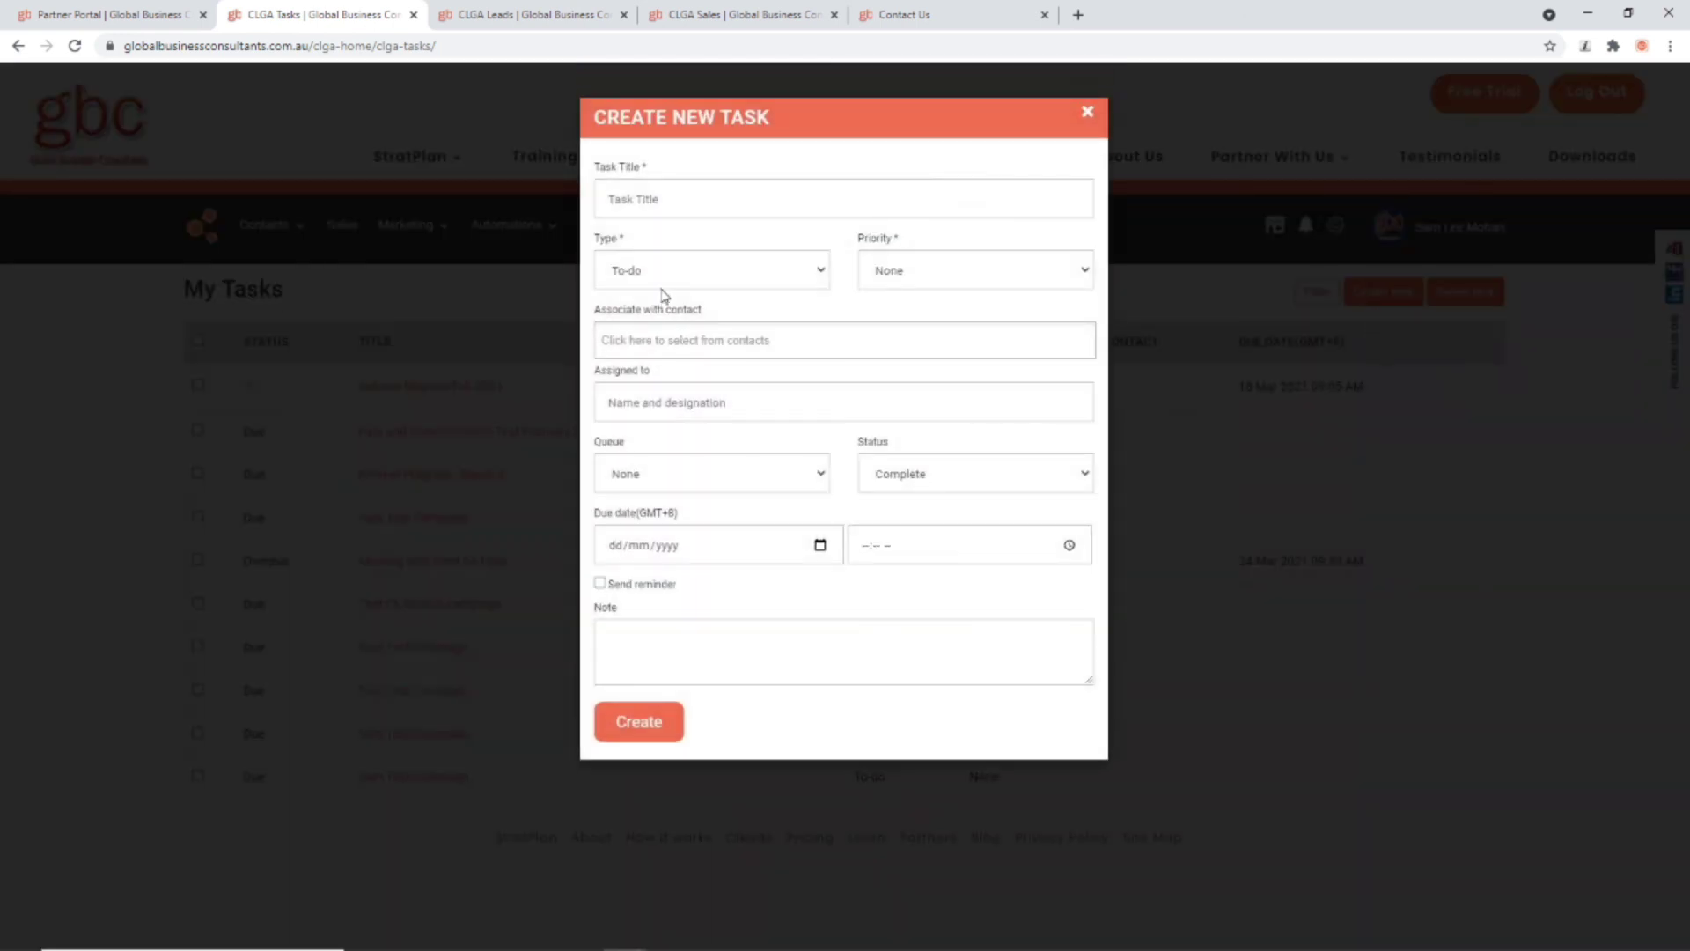
{"action": "left_click", "coordinate": [654, 200]}
{"action": "left_click", "coordinate": [652, 252]}
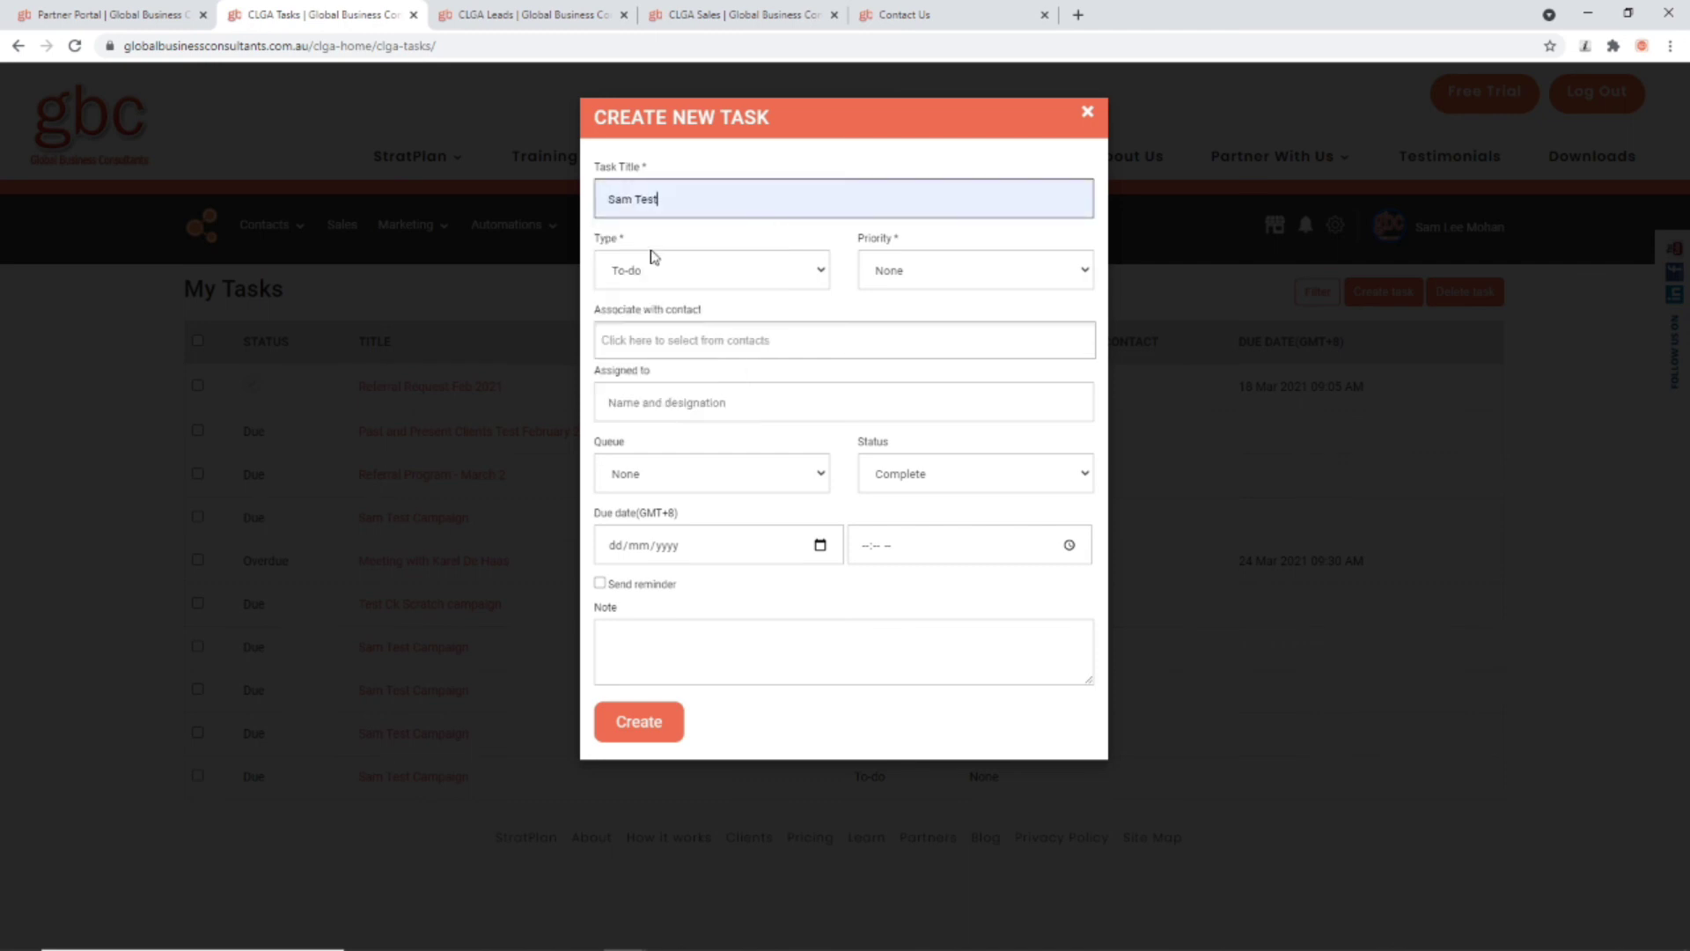
{"action": "left_click", "coordinate": [656, 275]}
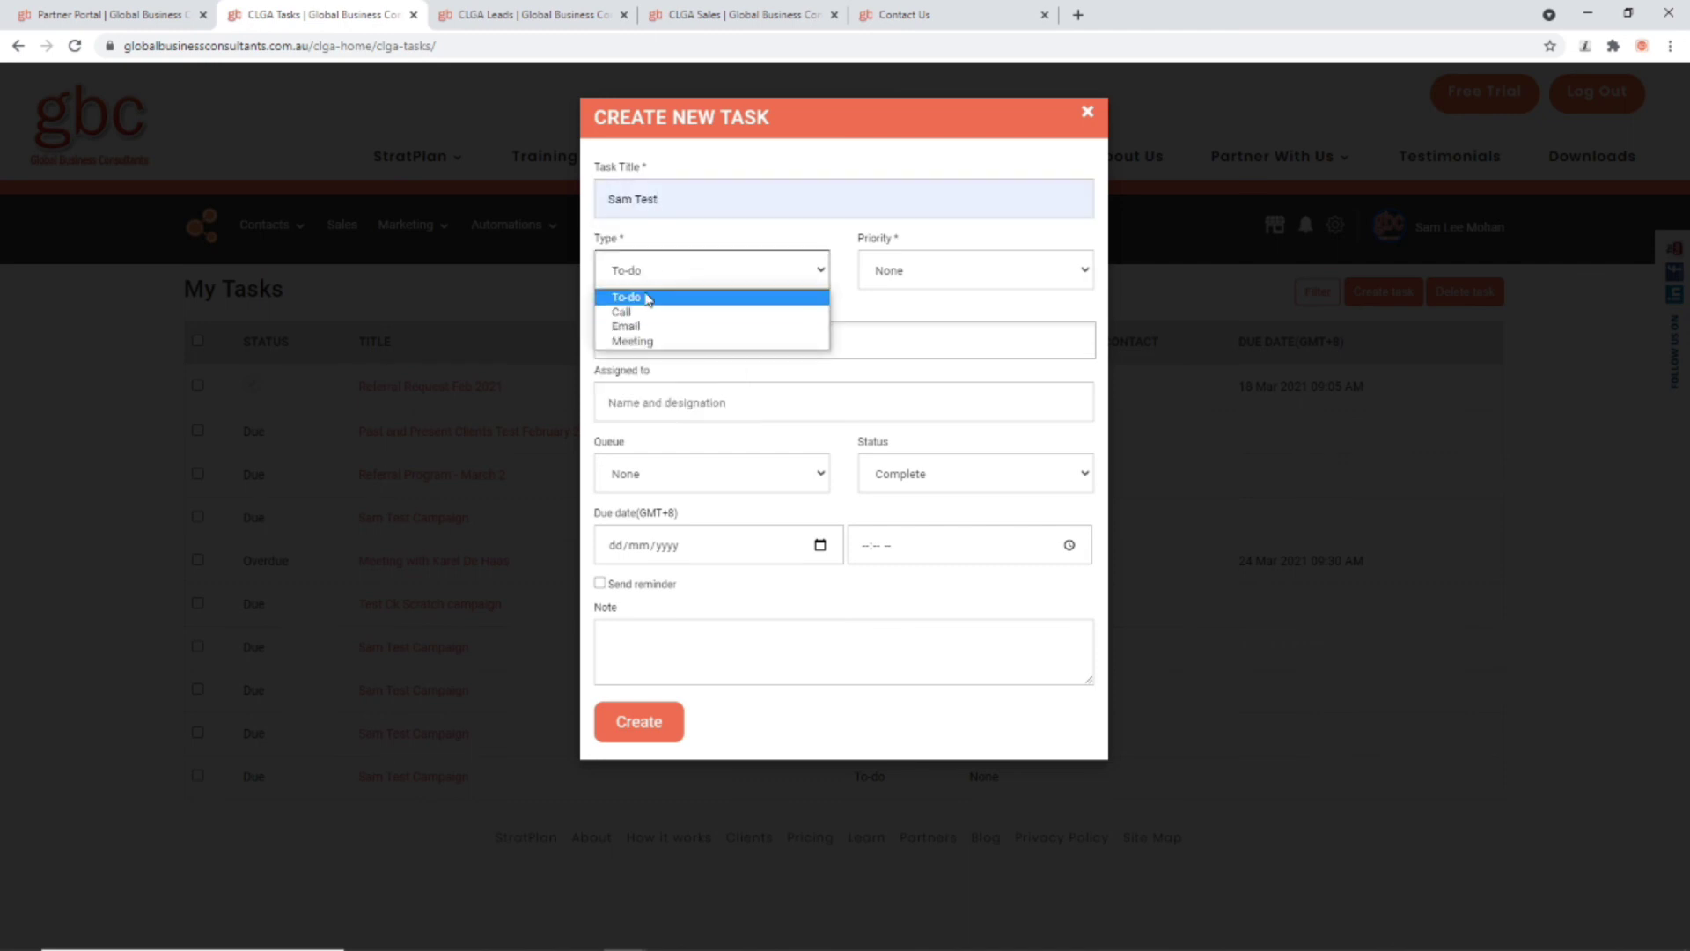
{"action": "left_click", "coordinate": [647, 341]}
{"action": "left_click", "coordinate": [922, 271]}
{"action": "left_click", "coordinate": [926, 308]}
Step: Associate the meeting with the test contact, assign the suggested user, and leave queue None
{"action": "left_click", "coordinate": [728, 344]}
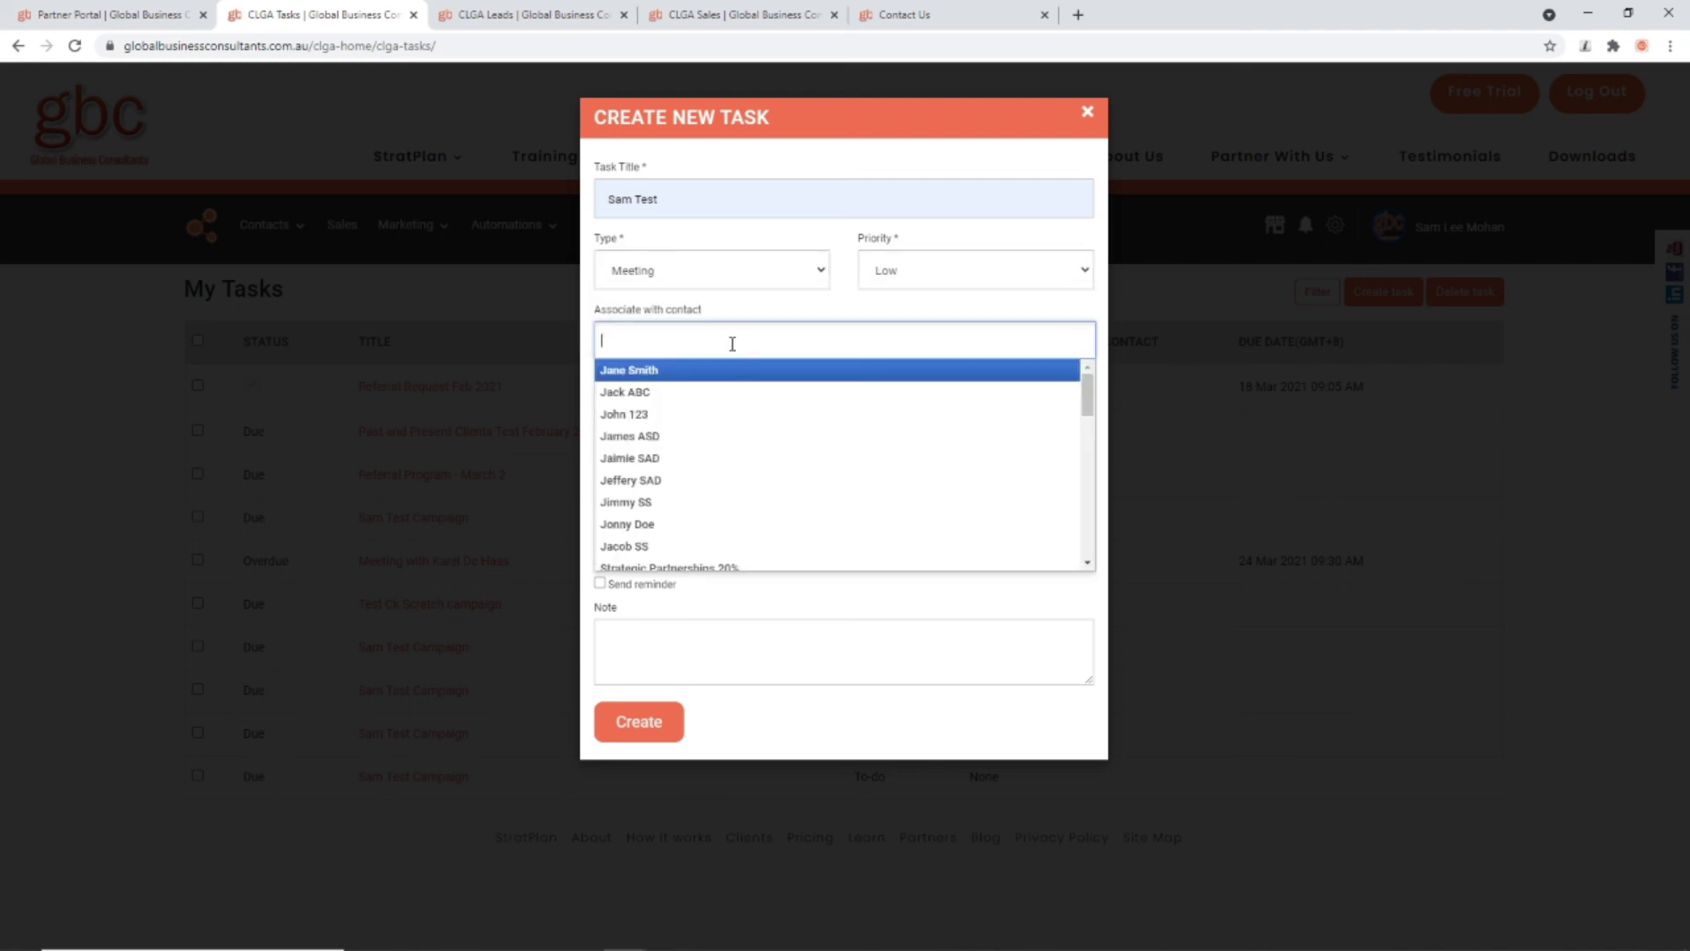
{"action": "left_click", "coordinate": [656, 388]}
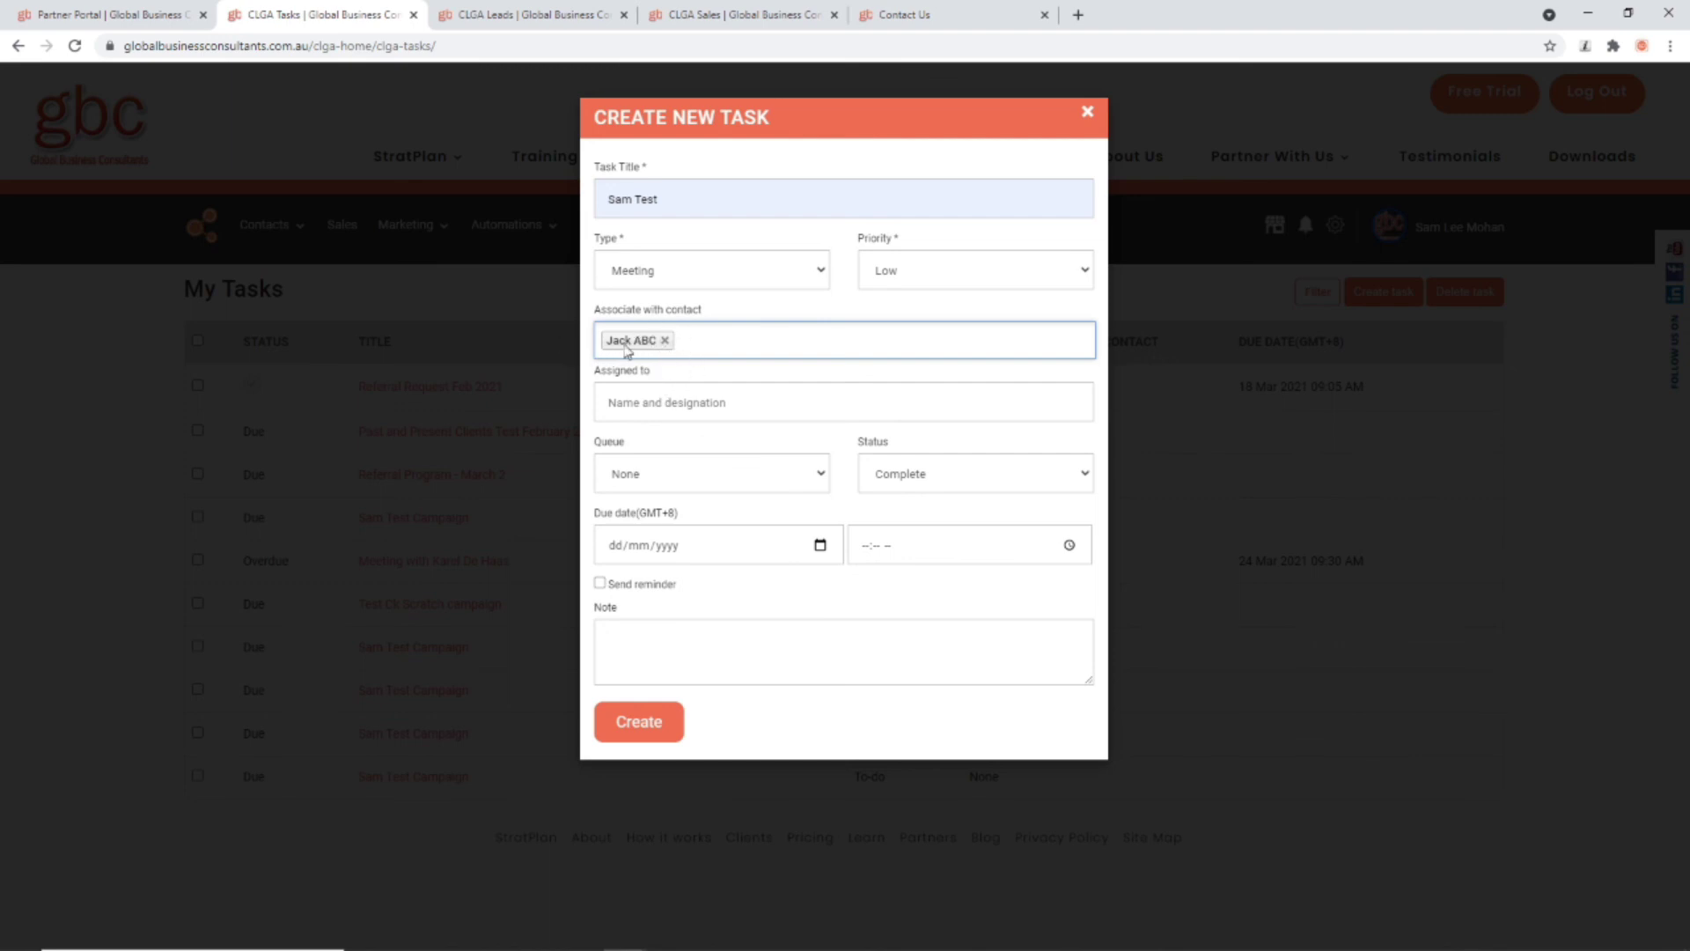
{"action": "left_click", "coordinate": [613, 408]}
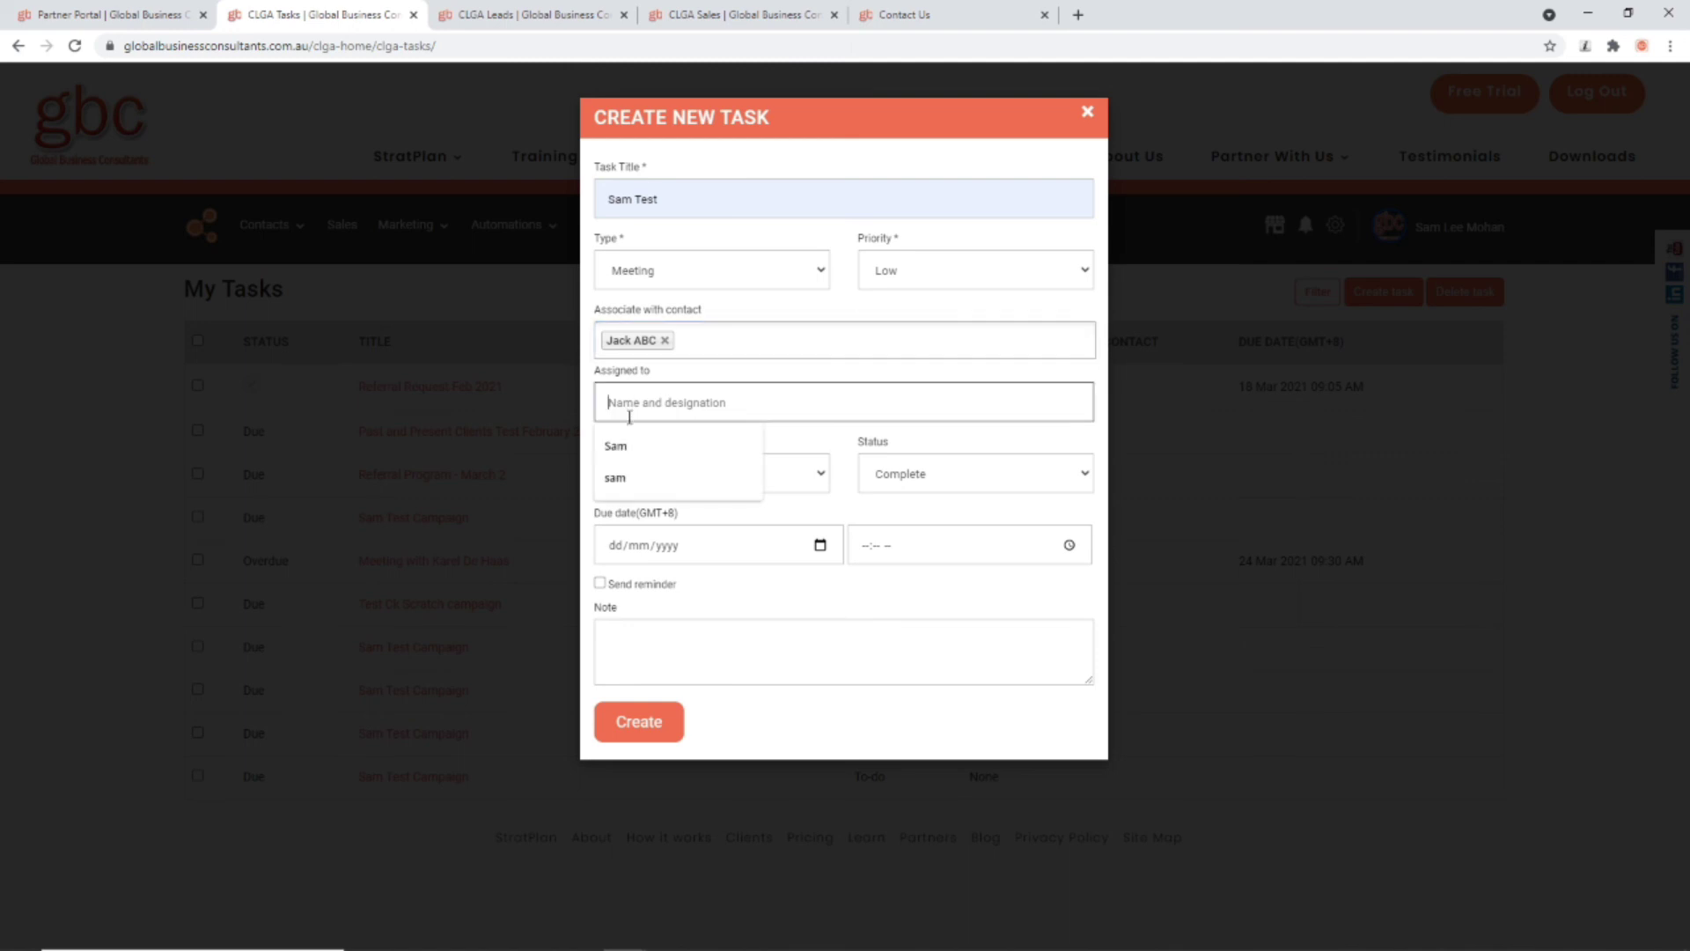
{"action": "left_click", "coordinate": [626, 441]}
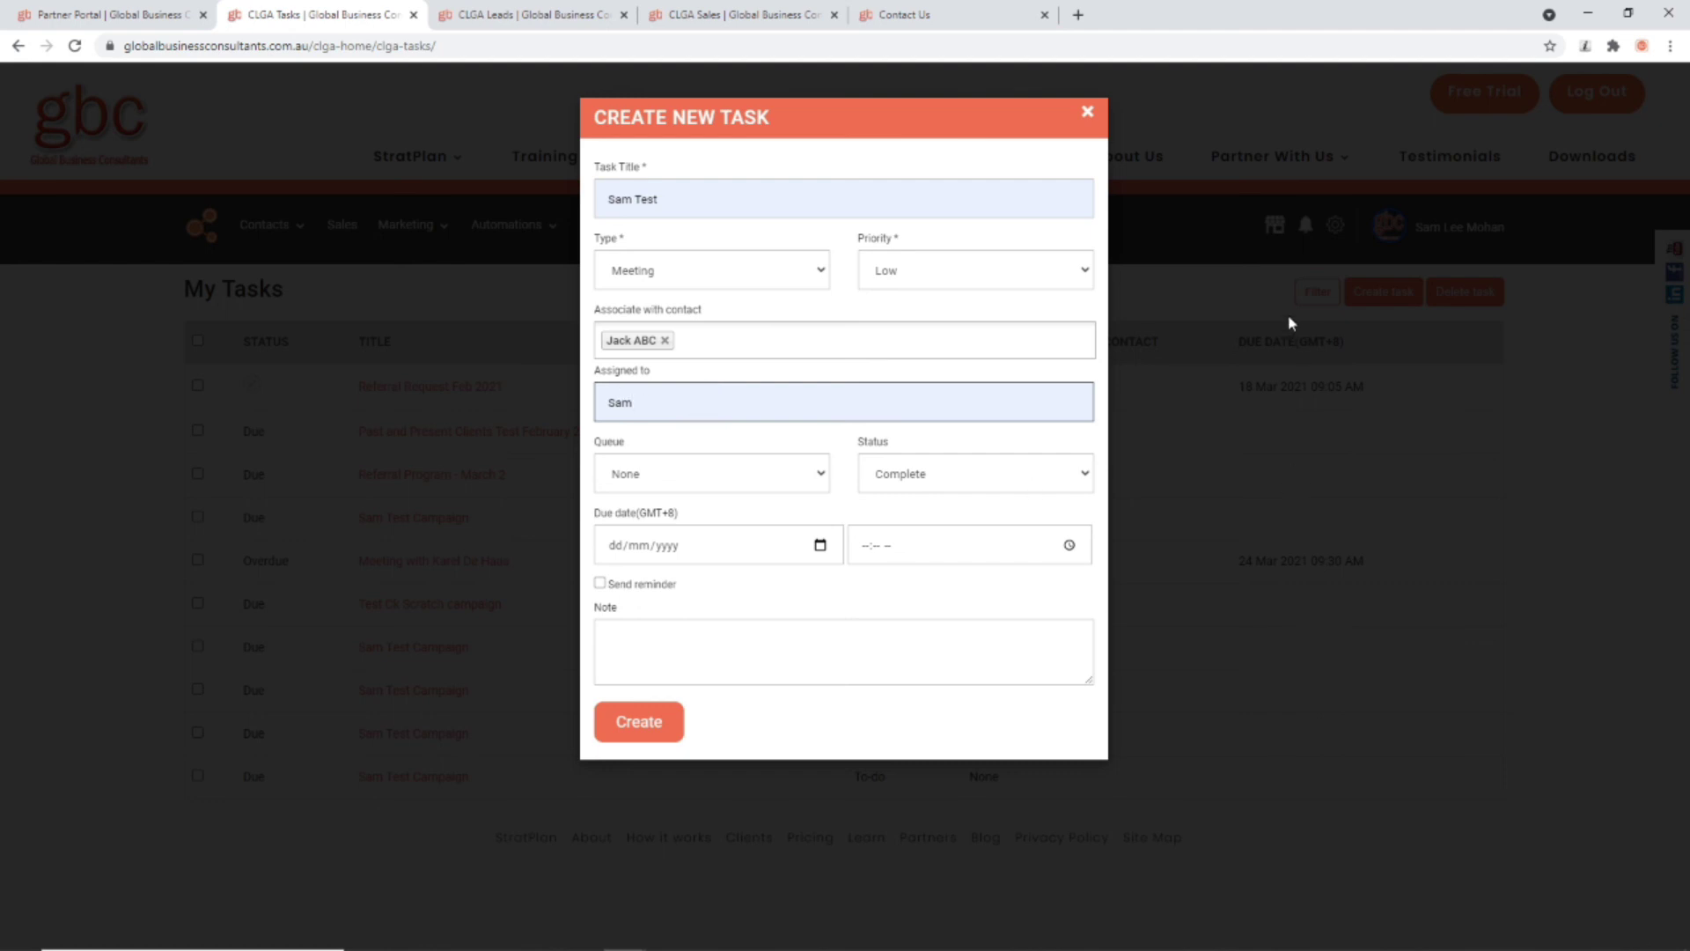
{"action": "left_click", "coordinate": [724, 484]}
{"action": "left_click", "coordinate": [695, 487]}
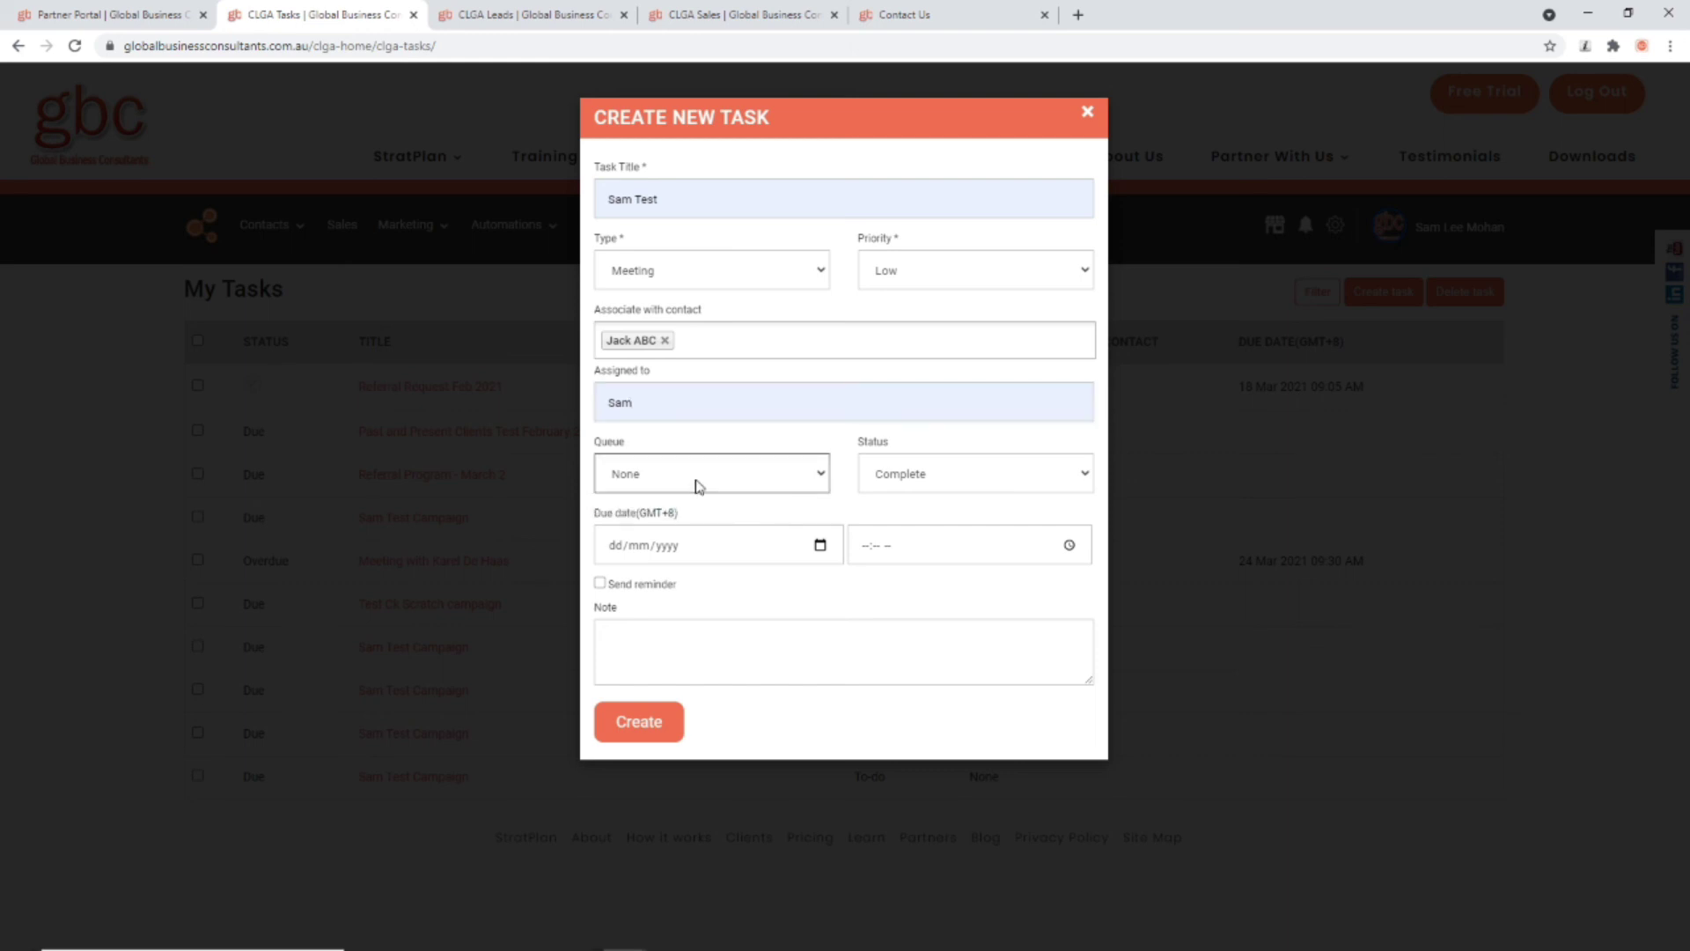
{"action": "left_click", "coordinate": [911, 490]}
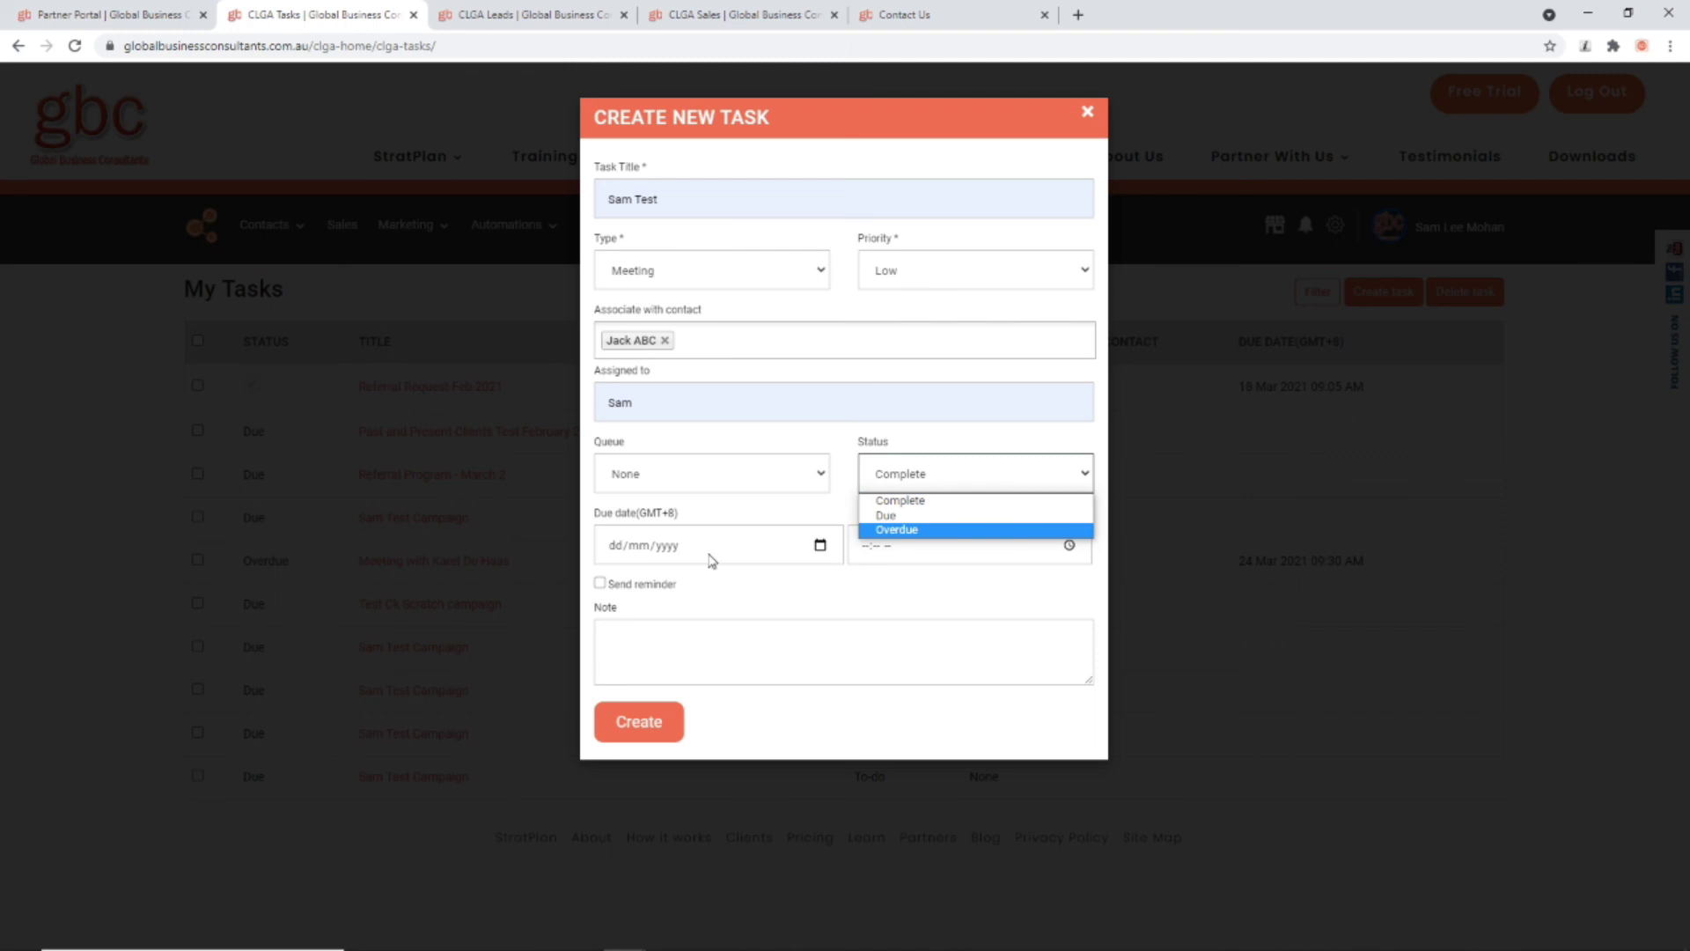
{"action": "left_click", "coordinate": [820, 545]}
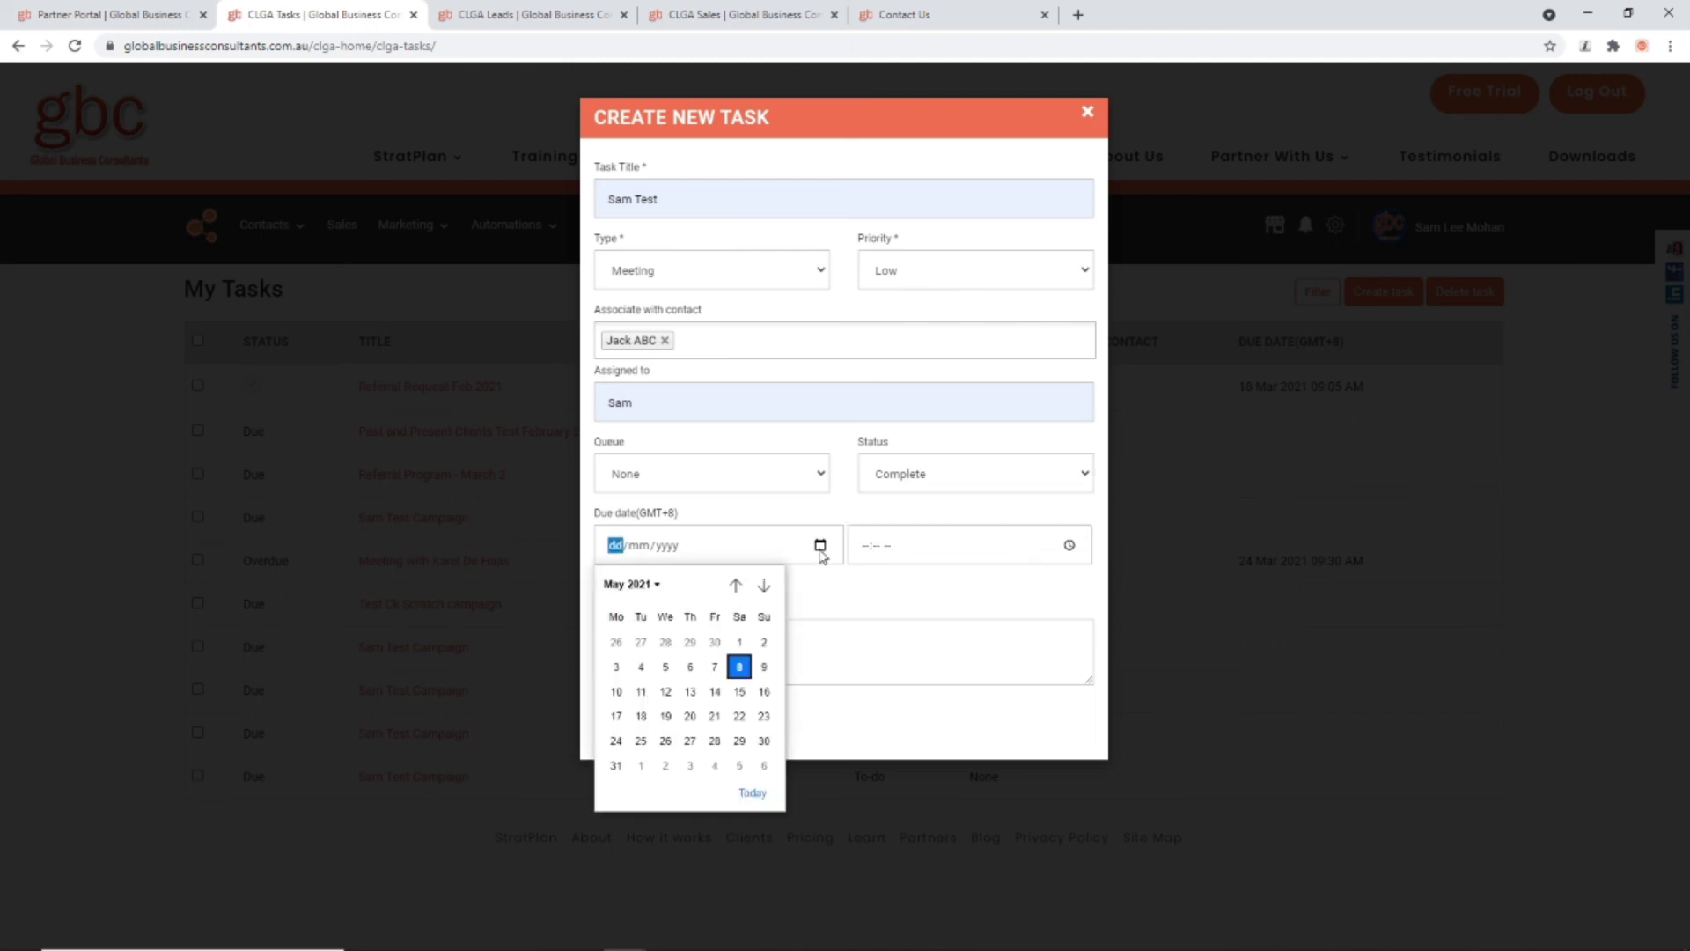
Step: Set due 15/05/2021 at 09:53 AM, turn on a reminder, add a note, and create the task
{"action": "left_click", "coordinate": [739, 691]}
{"action": "left_click", "coordinate": [1067, 546]}
{"action": "left_click", "coordinate": [874, 614]}
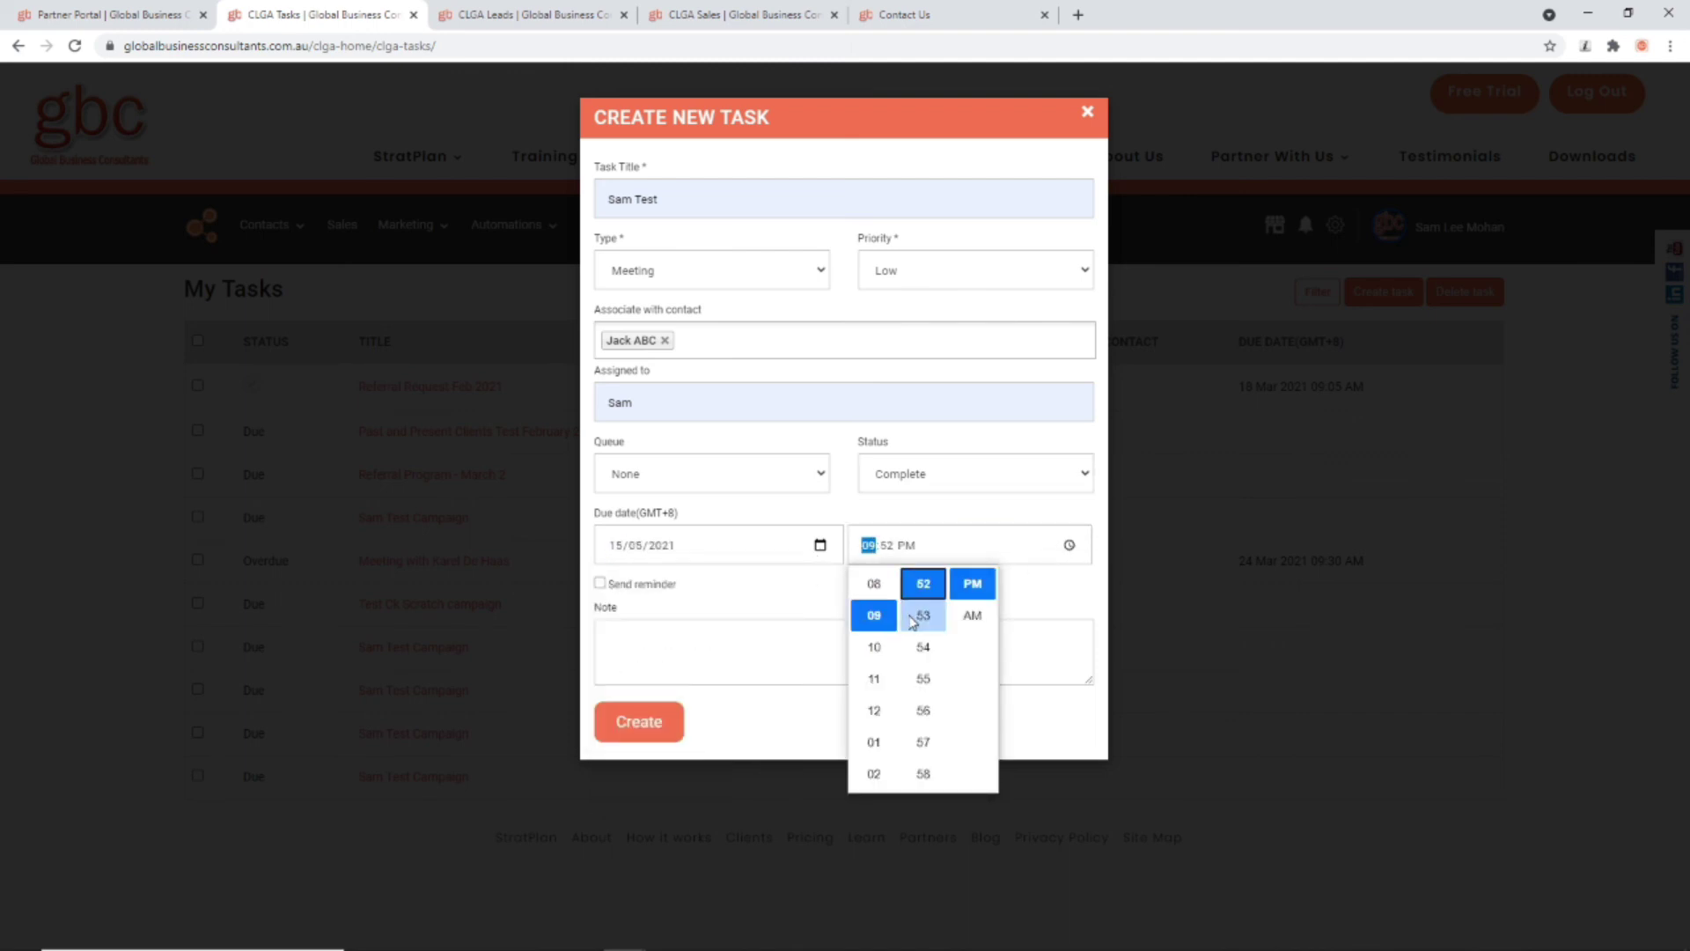
{"action": "left_click", "coordinate": [924, 614]}
{"action": "left_click", "coordinate": [972, 615]}
{"action": "left_click", "coordinate": [630, 610]}
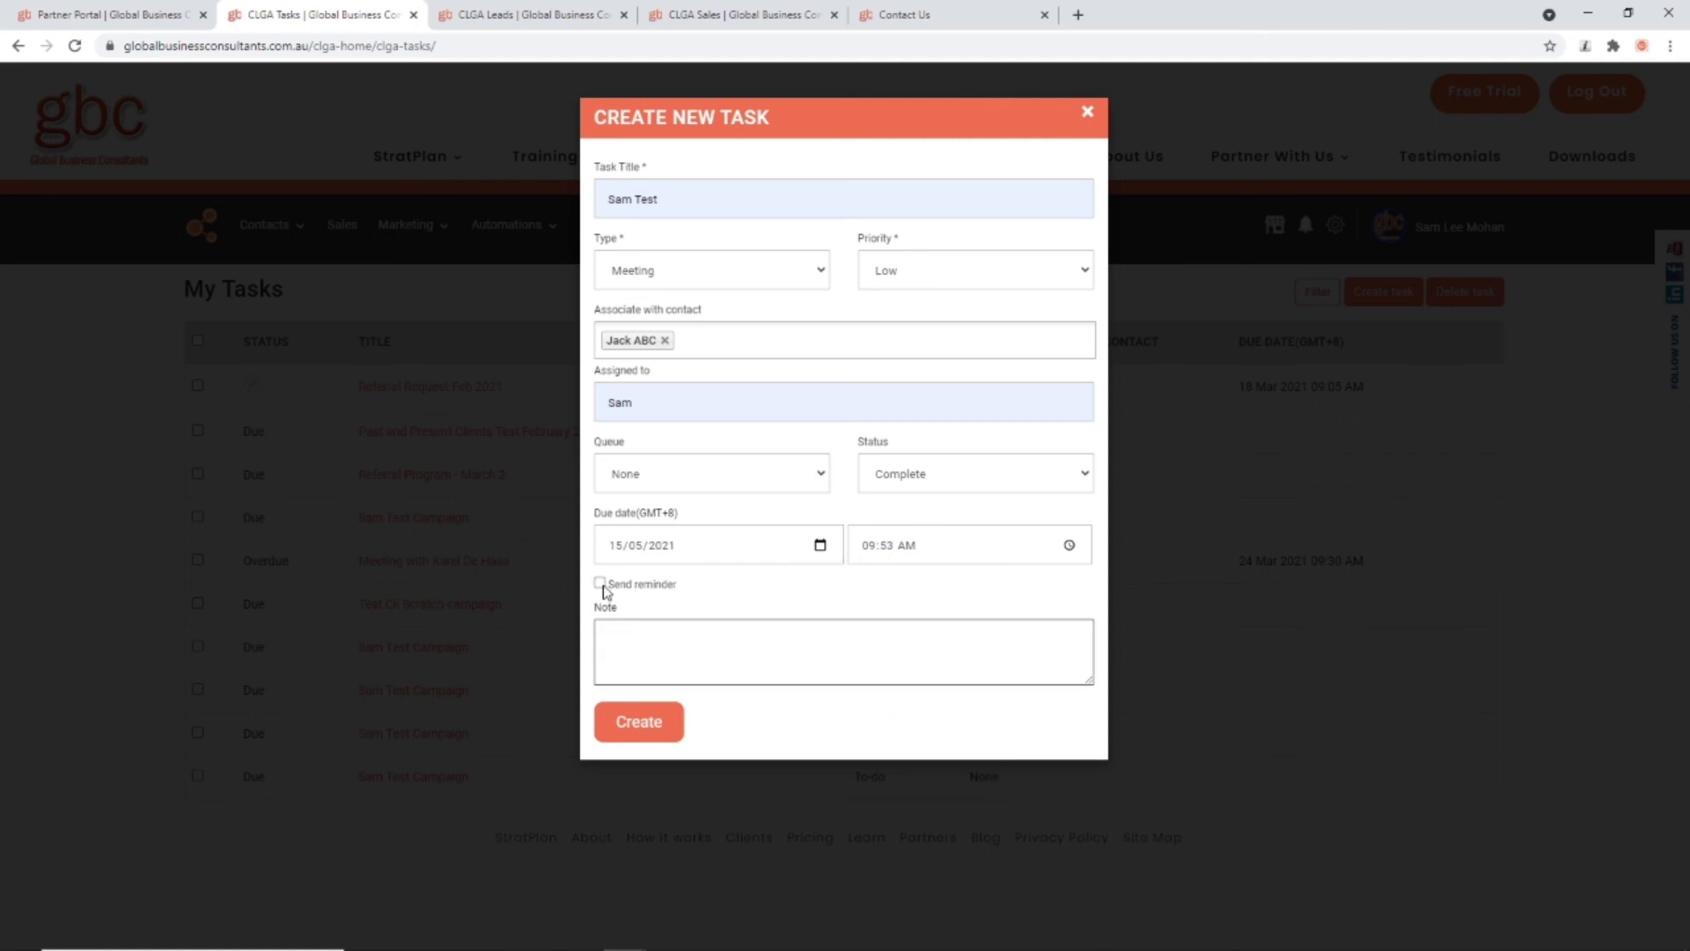
{"action": "left_click", "coordinate": [600, 584]}
{"action": "left_click", "coordinate": [653, 654]}
{"action": "left_click", "coordinate": [640, 721]}
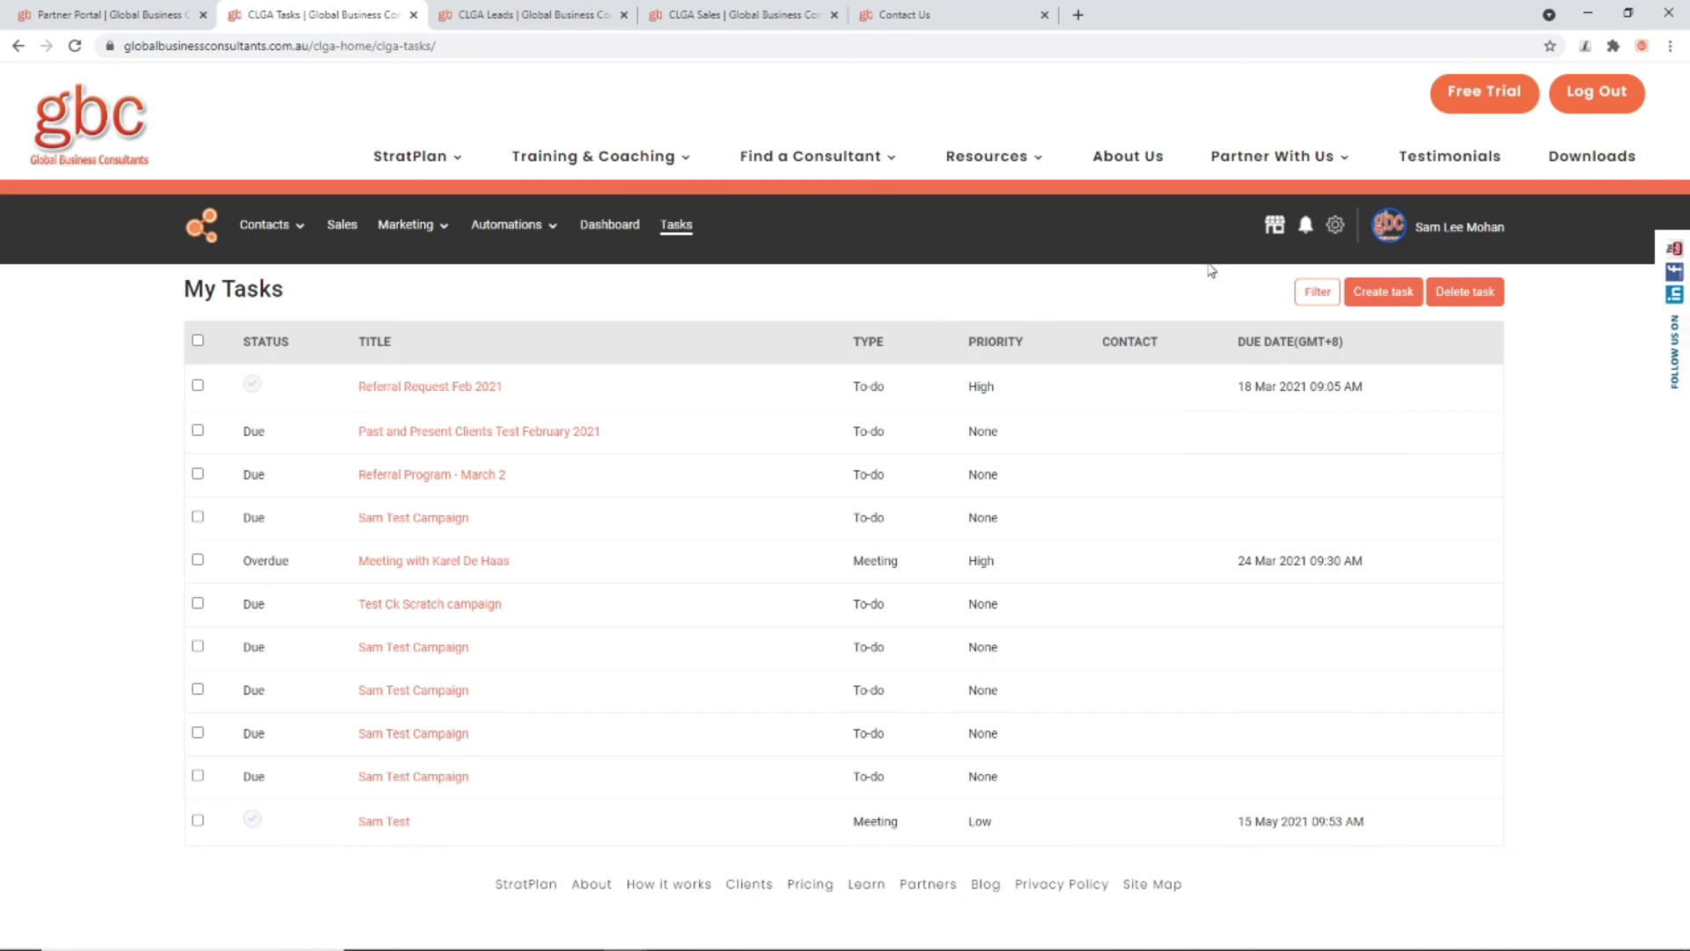
Step: Open the Marketplaces panel listing the consulting offerings
{"action": "left_click", "coordinate": [1274, 227]}
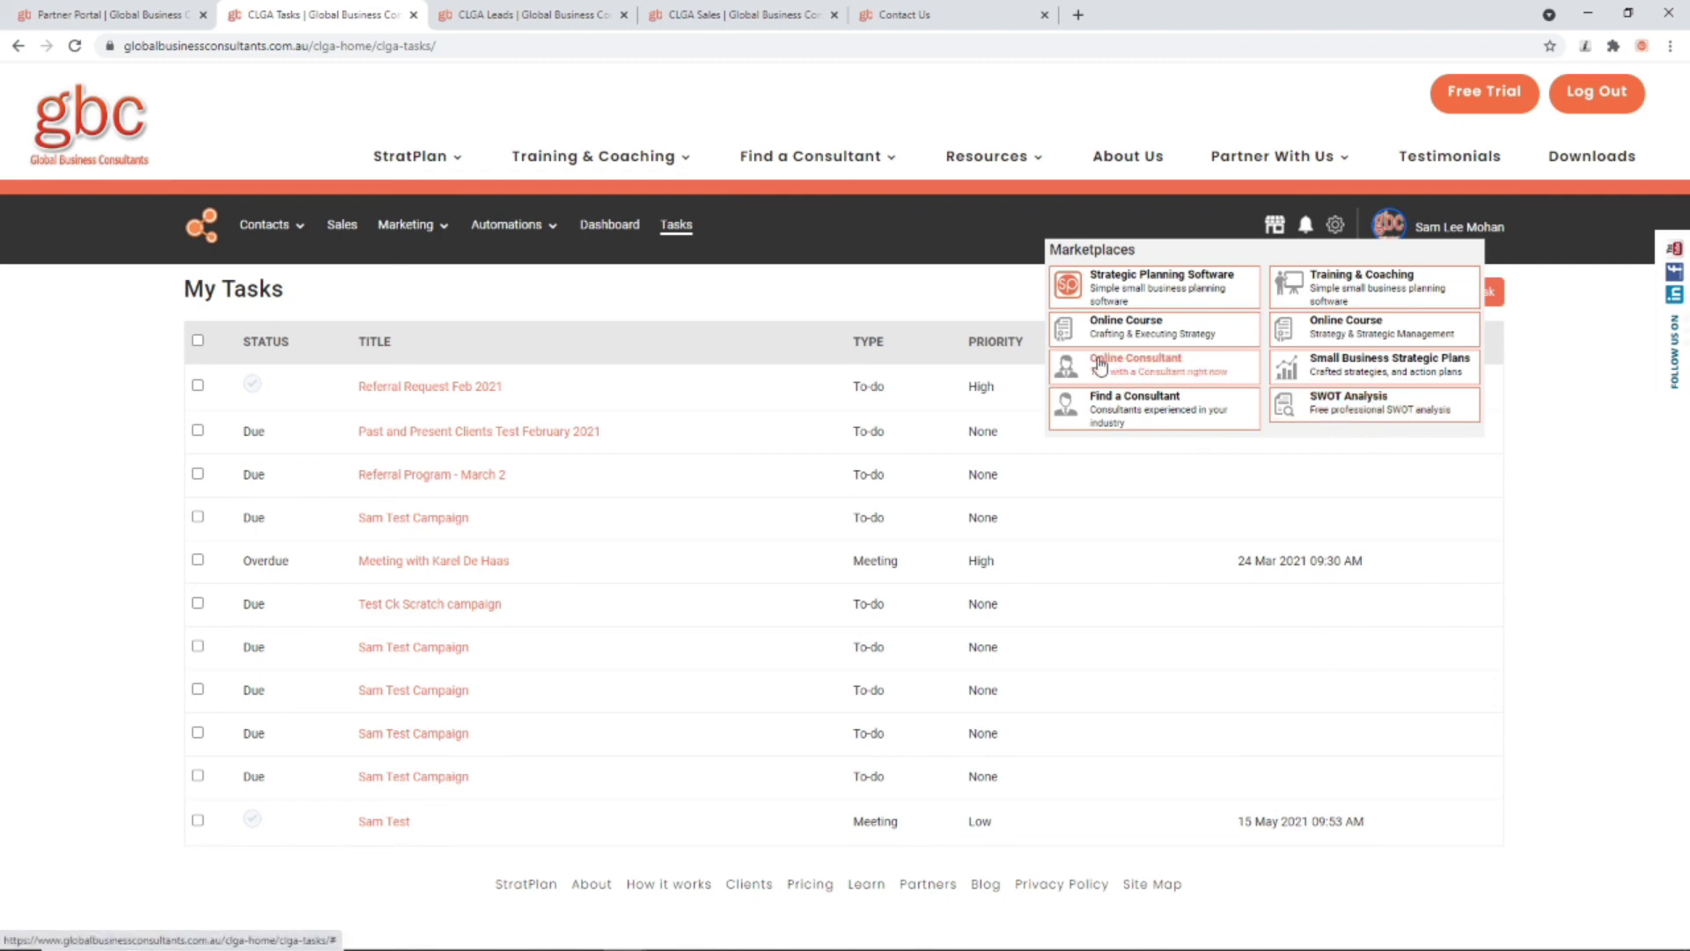
Step: Dismiss the Marketplaces dropdown and bring up the User Settings Profile page
{"action": "left_click", "coordinate": [937, 288]}
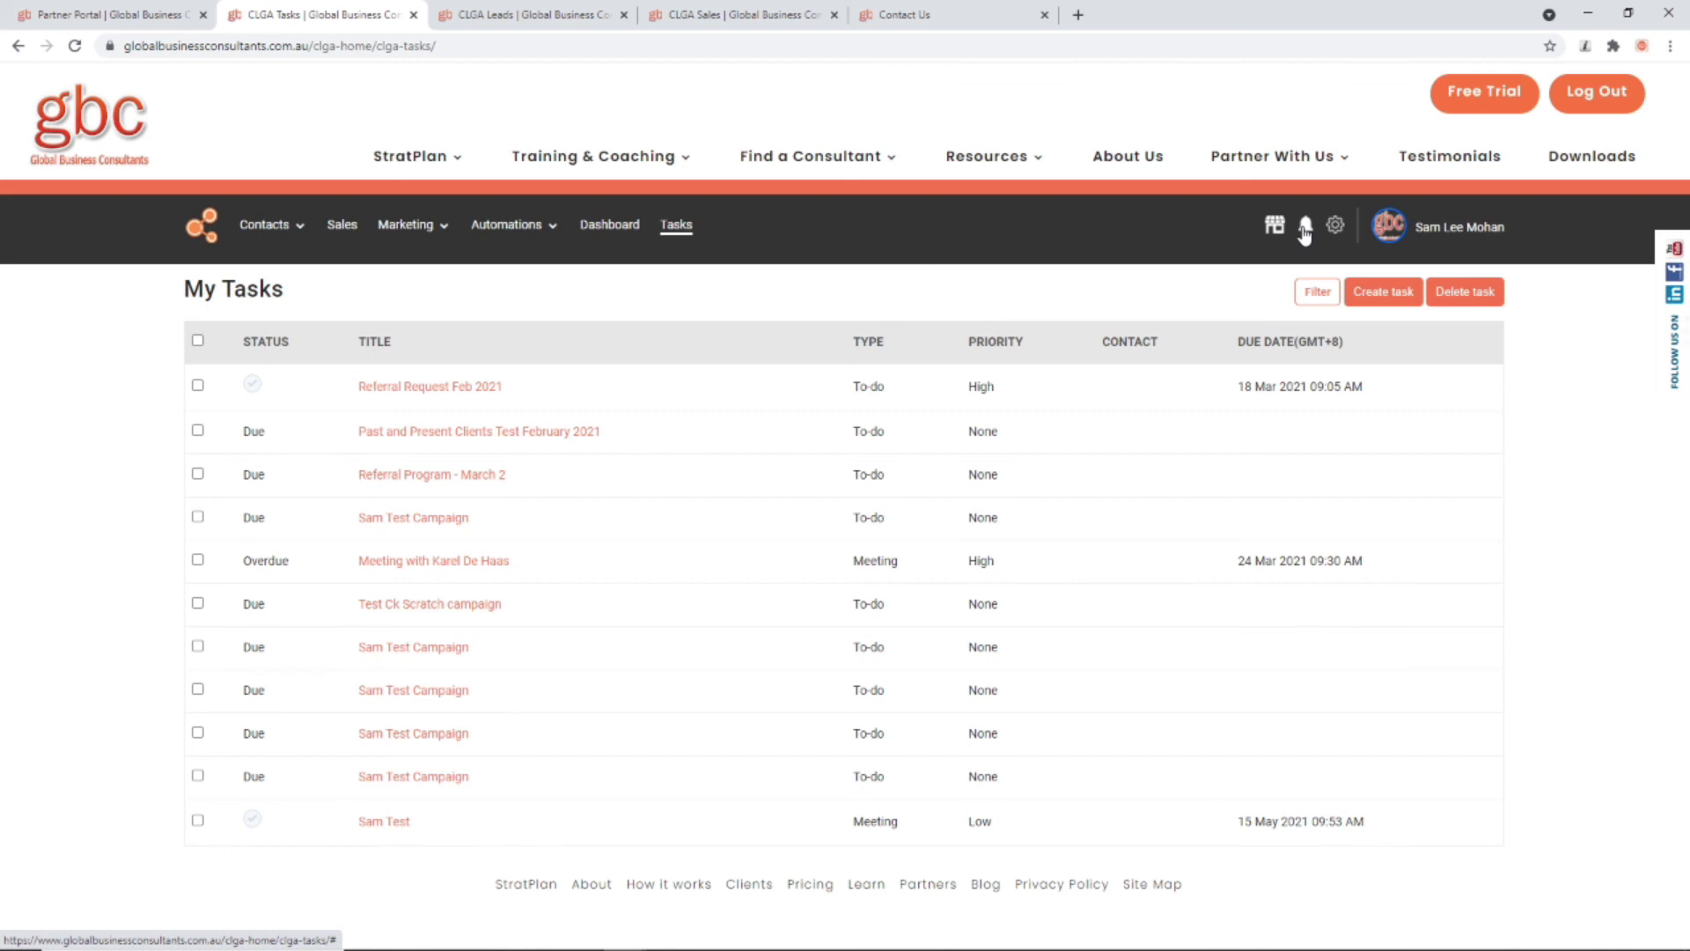
{"action": "left_click", "coordinate": [1306, 227]}
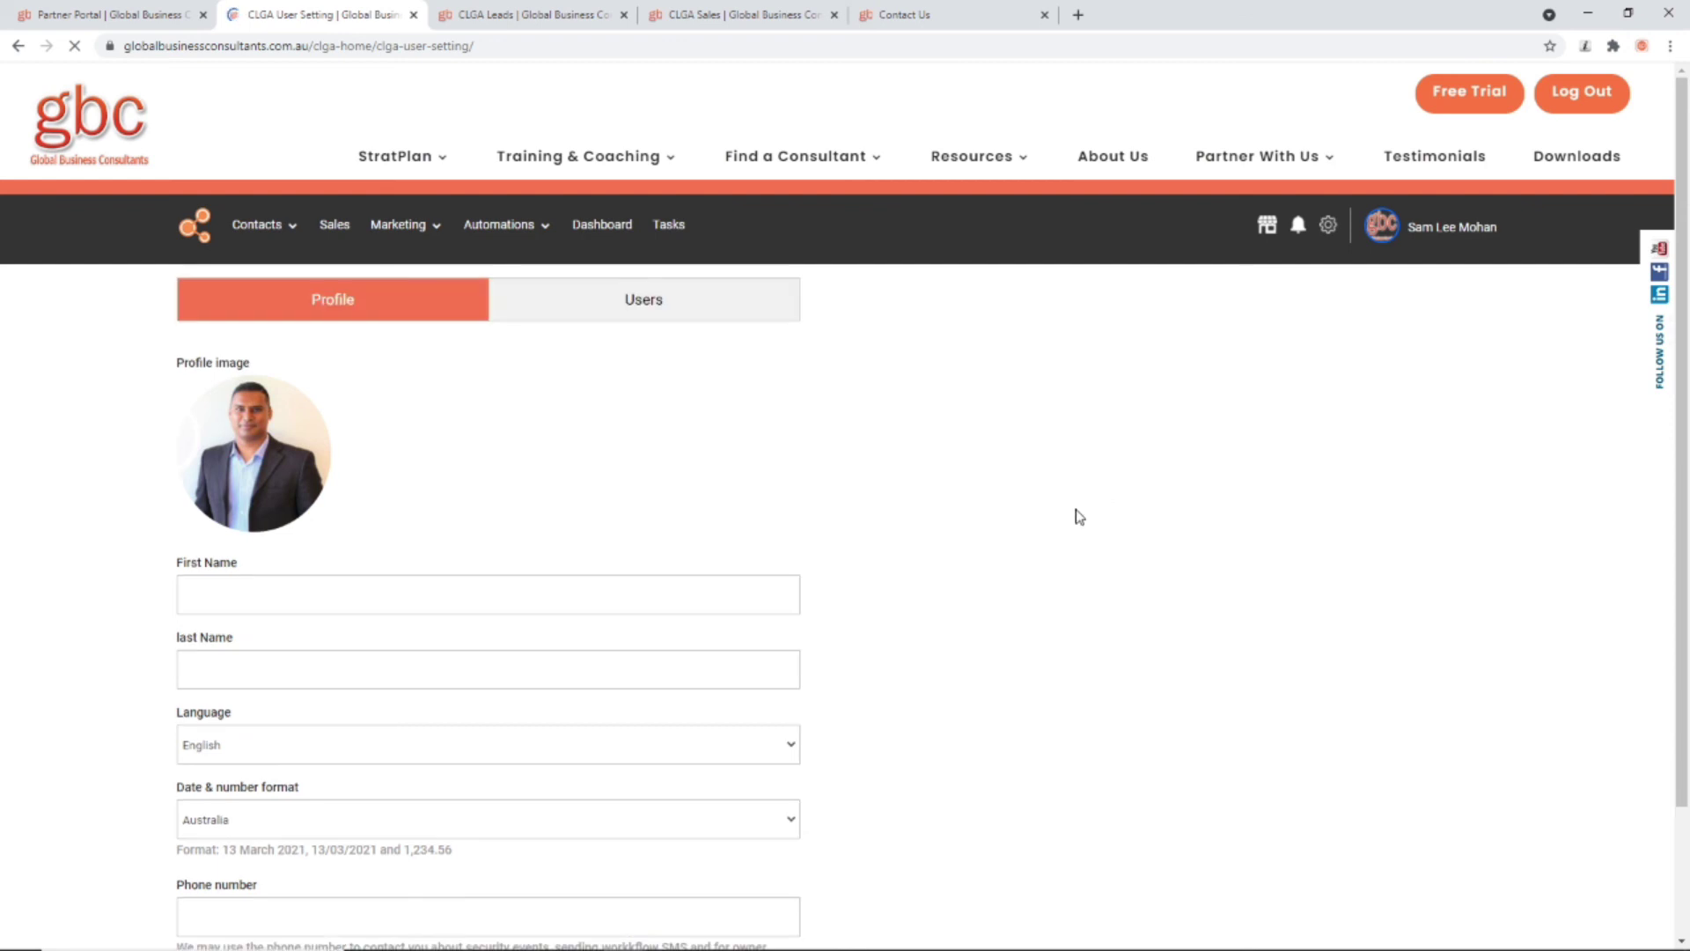
Step: Start a new user account from the Users list with Create User
{"action": "scroll", "coordinate": [488, 591], "scroll_direction": "down", "scroll_amount": 2}
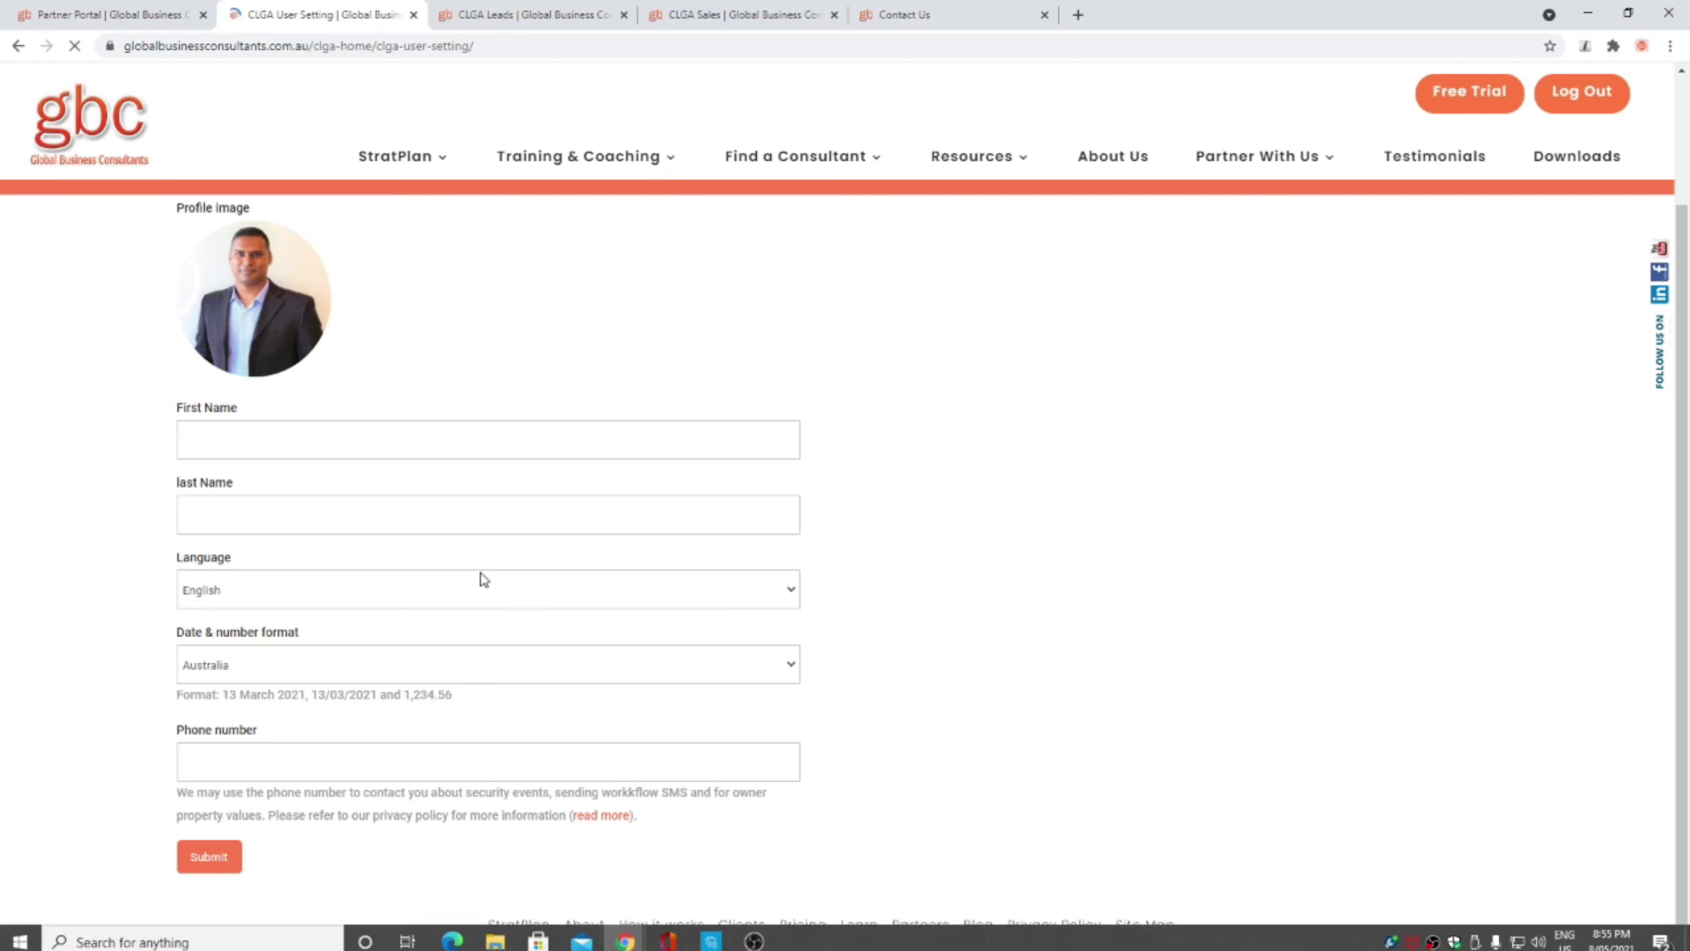
{"action": "scroll", "coordinate": [484, 578], "scroll_direction": "up", "scroll_amount": 2}
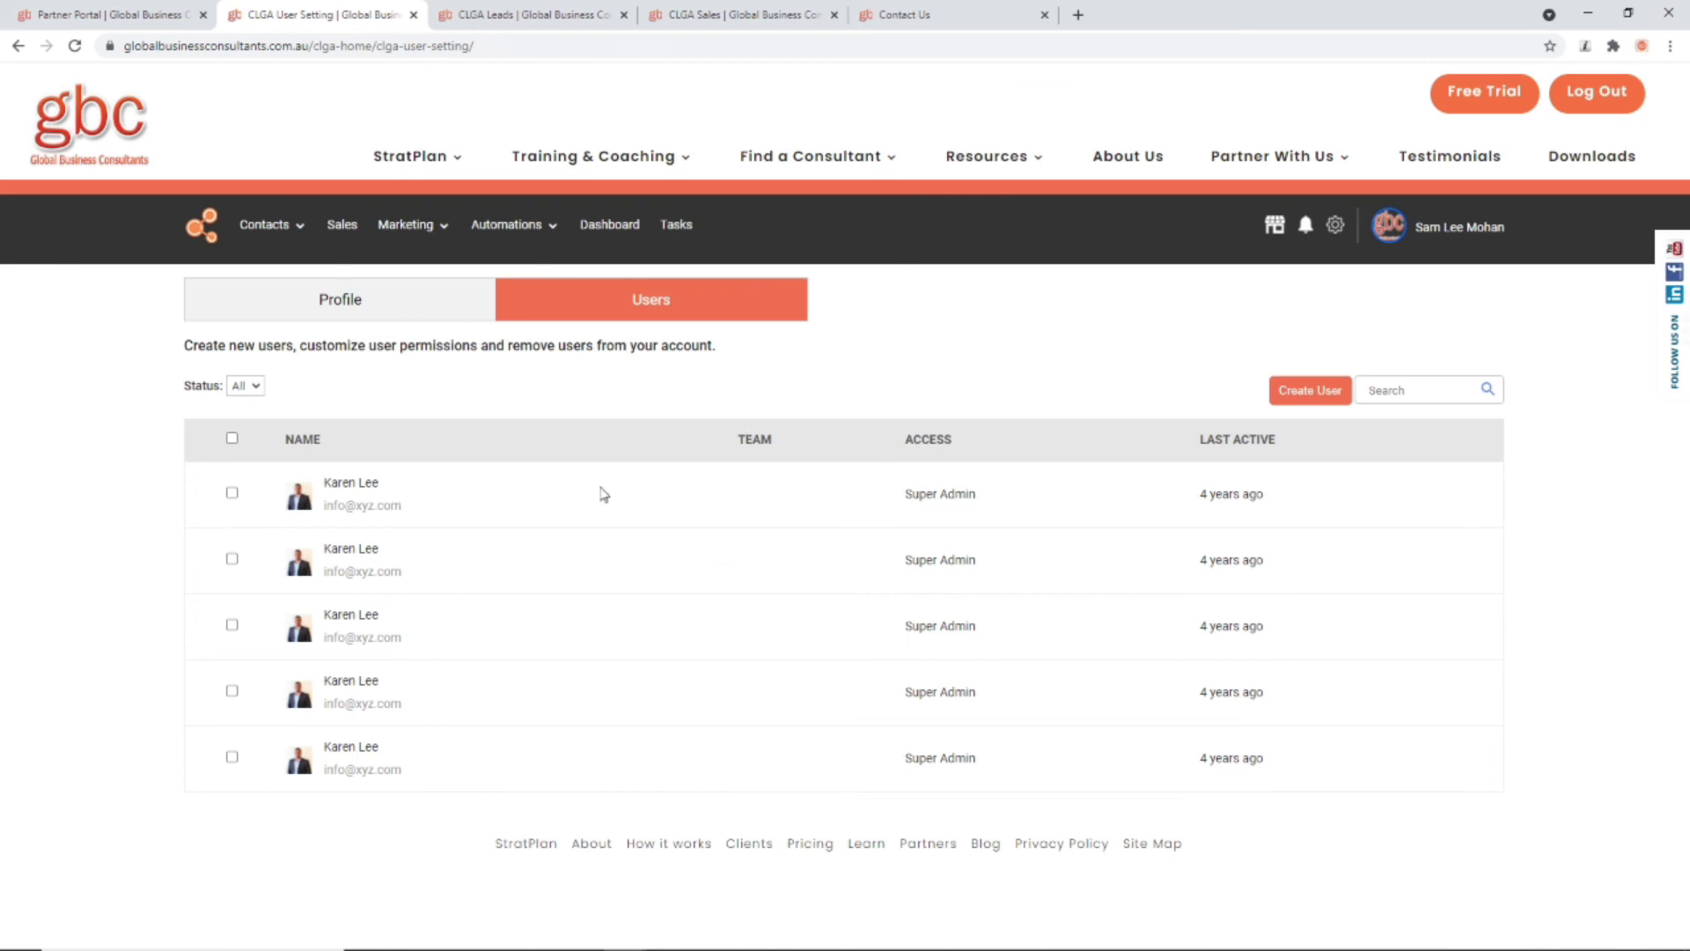
{"action": "left_click", "coordinate": [1307, 390]}
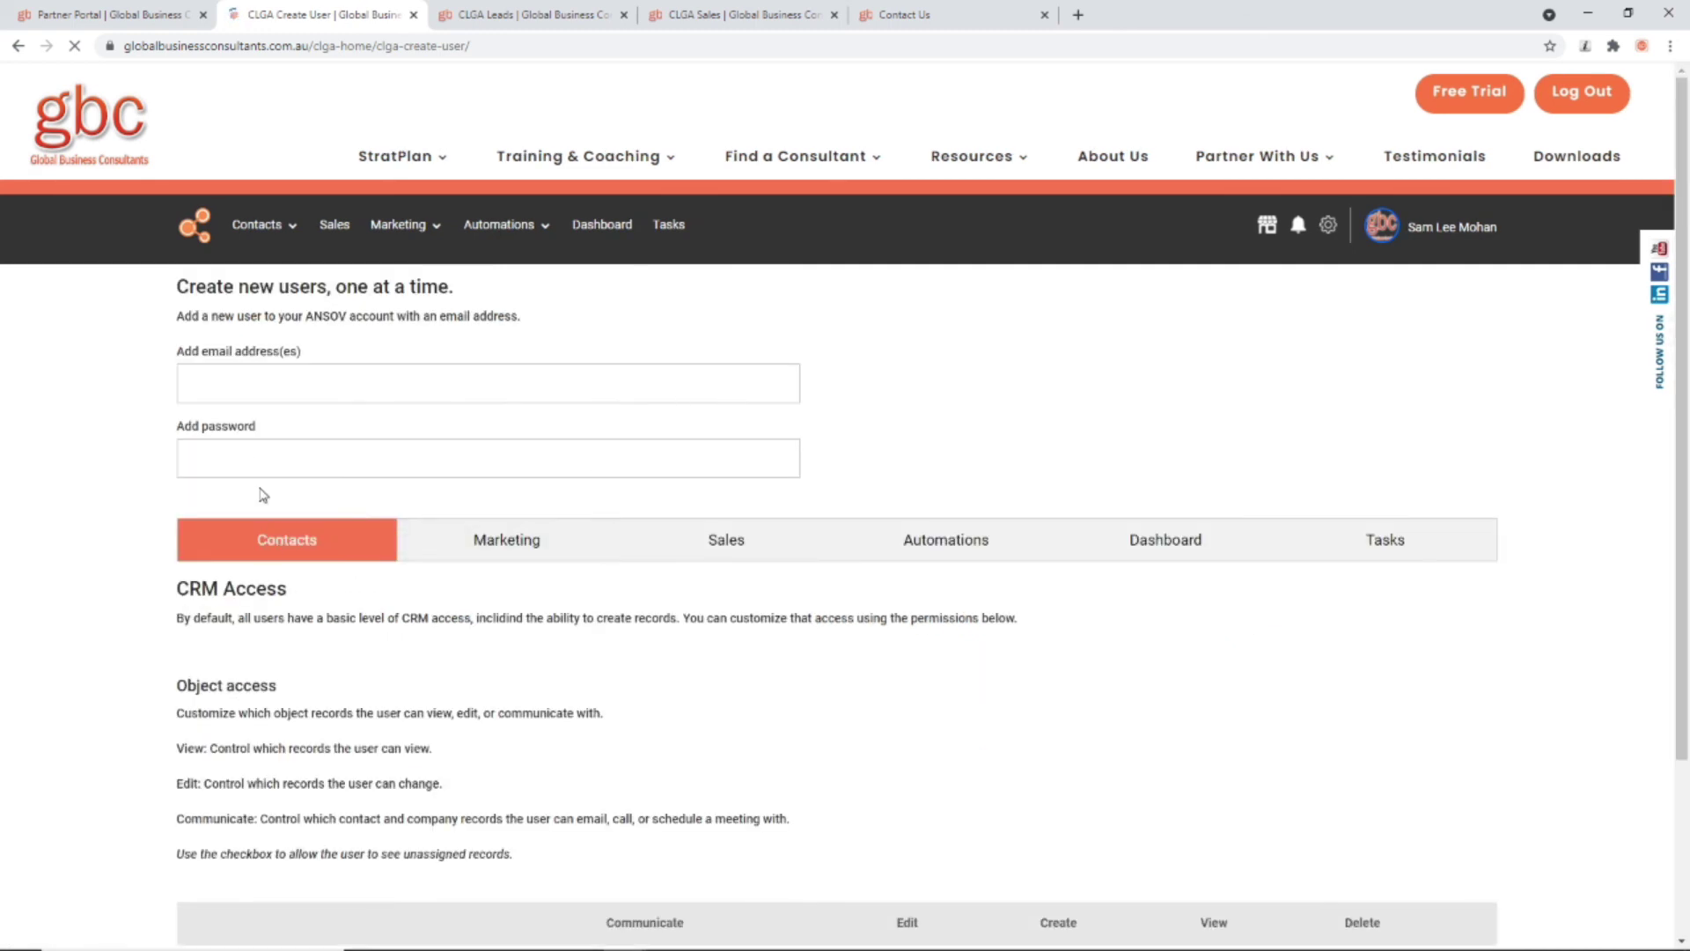
Step: Visit the email and password fields, then review the Marketing, Sales, Automations, Dashboard and Tasks permission tabs
{"action": "left_click", "coordinate": [238, 378]}
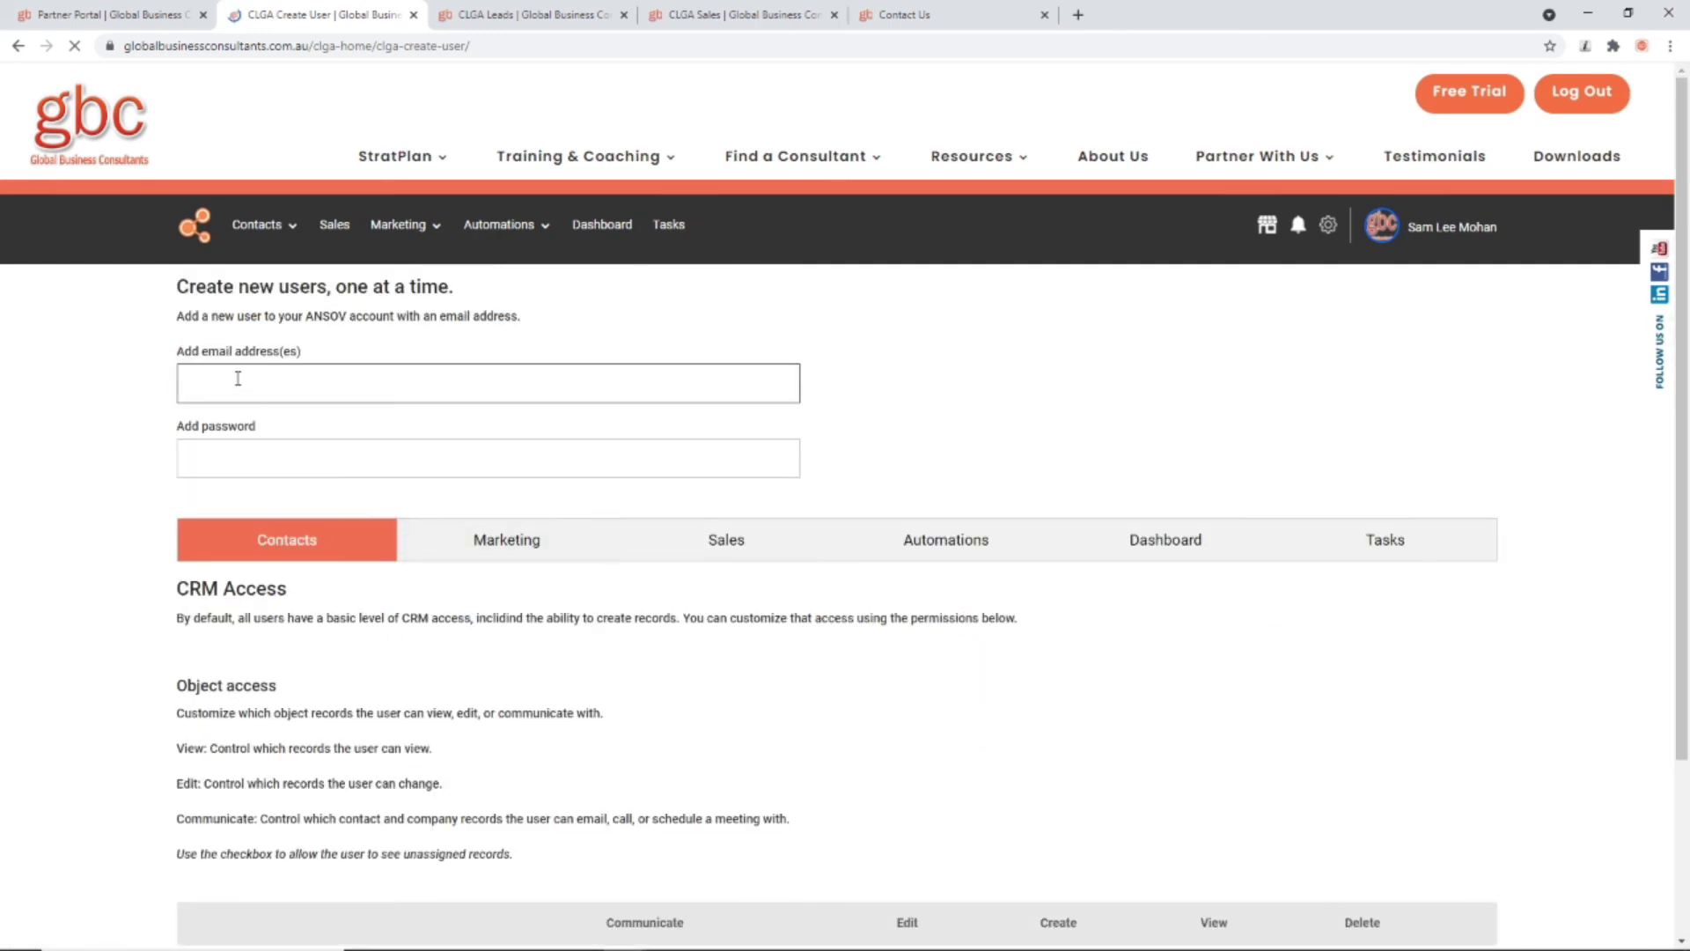
{"action": "left_click", "coordinate": [243, 467]}
{"action": "scroll", "coordinate": [243, 470], "scroll_direction": "down", "scroll_amount": 3}
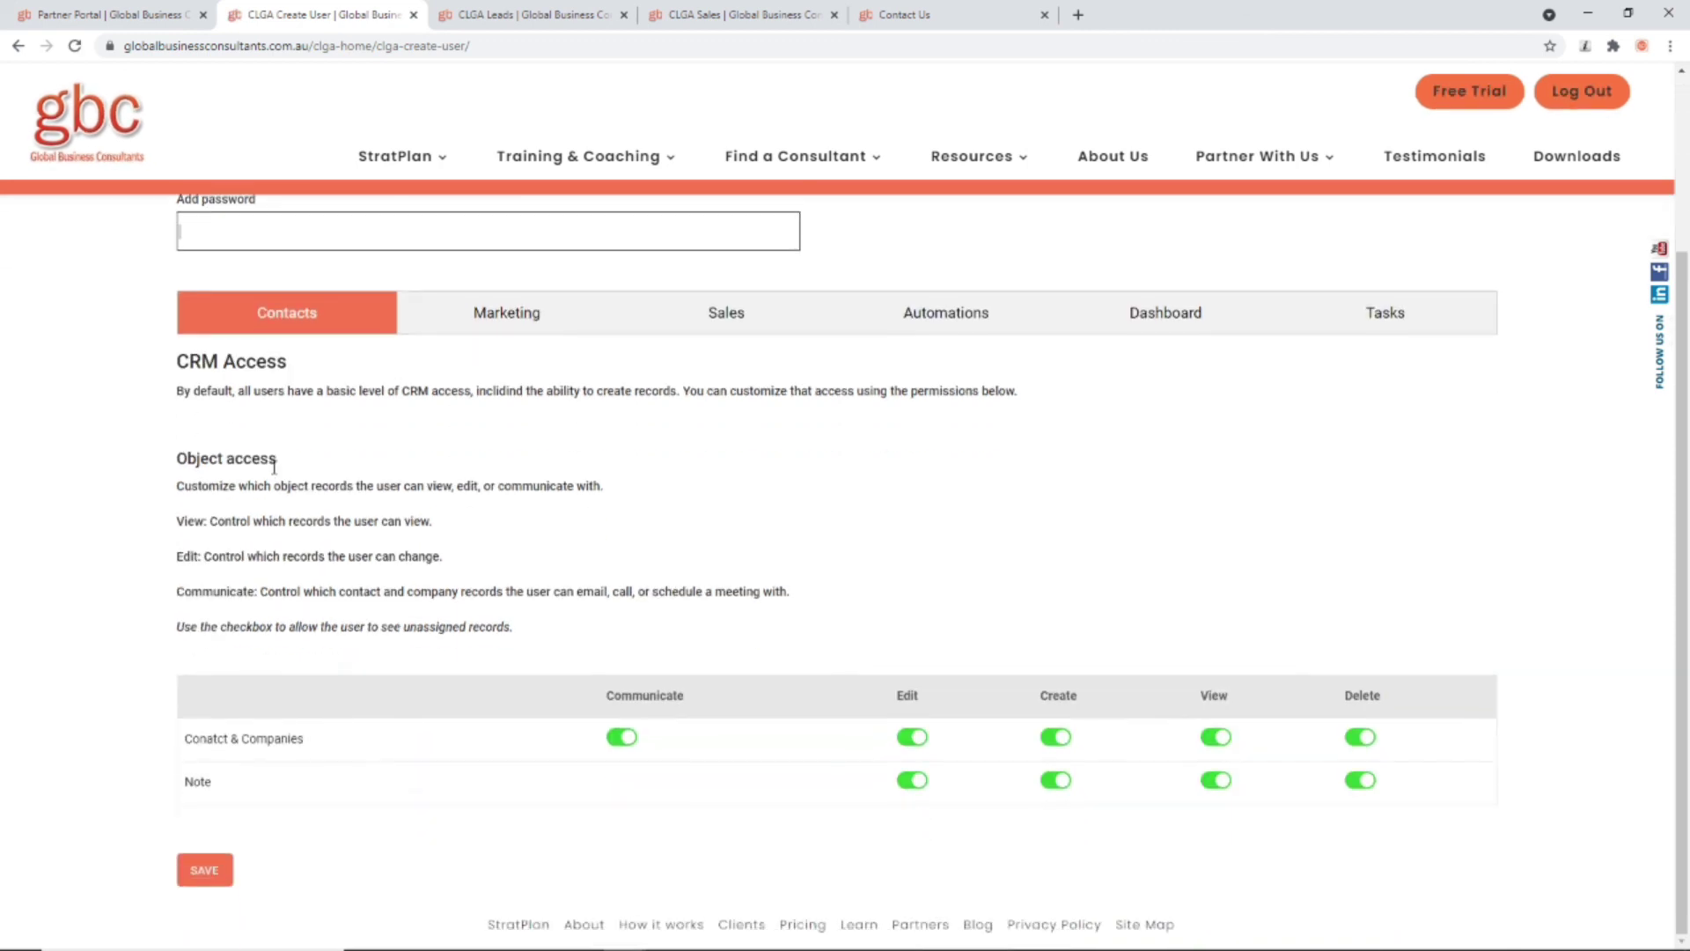
{"action": "left_click", "coordinate": [521, 319]}
{"action": "left_click", "coordinate": [728, 313]}
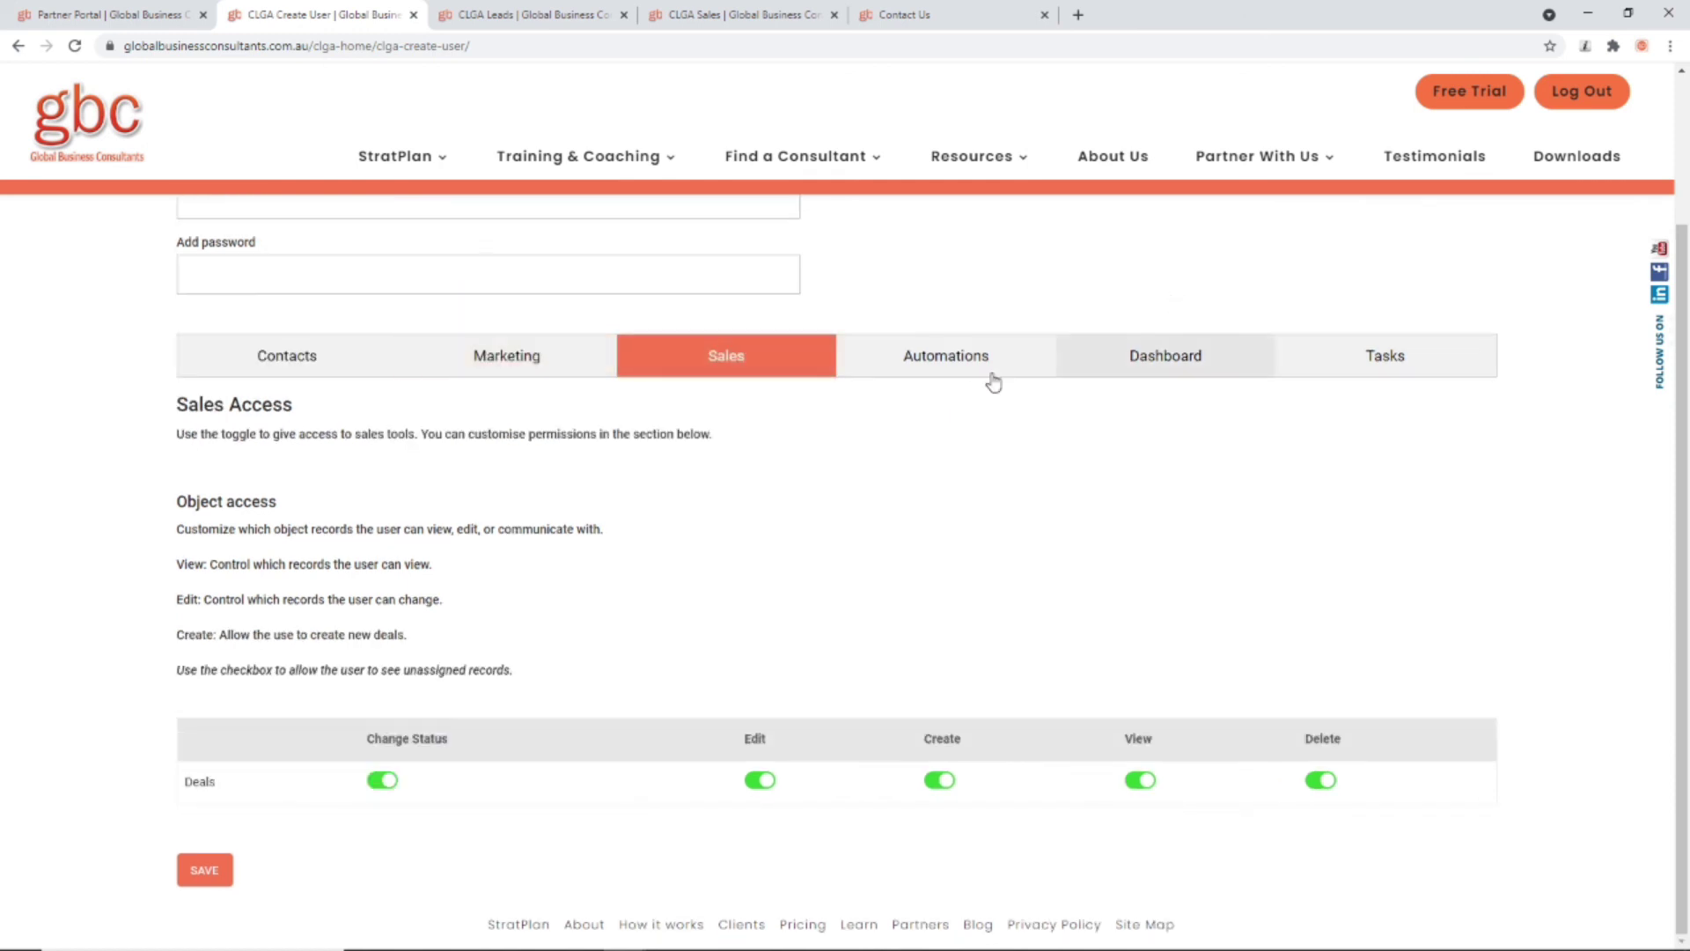
{"action": "left_click", "coordinate": [993, 369]}
{"action": "left_click", "coordinate": [1171, 361]}
{"action": "left_click", "coordinate": [1331, 359]}
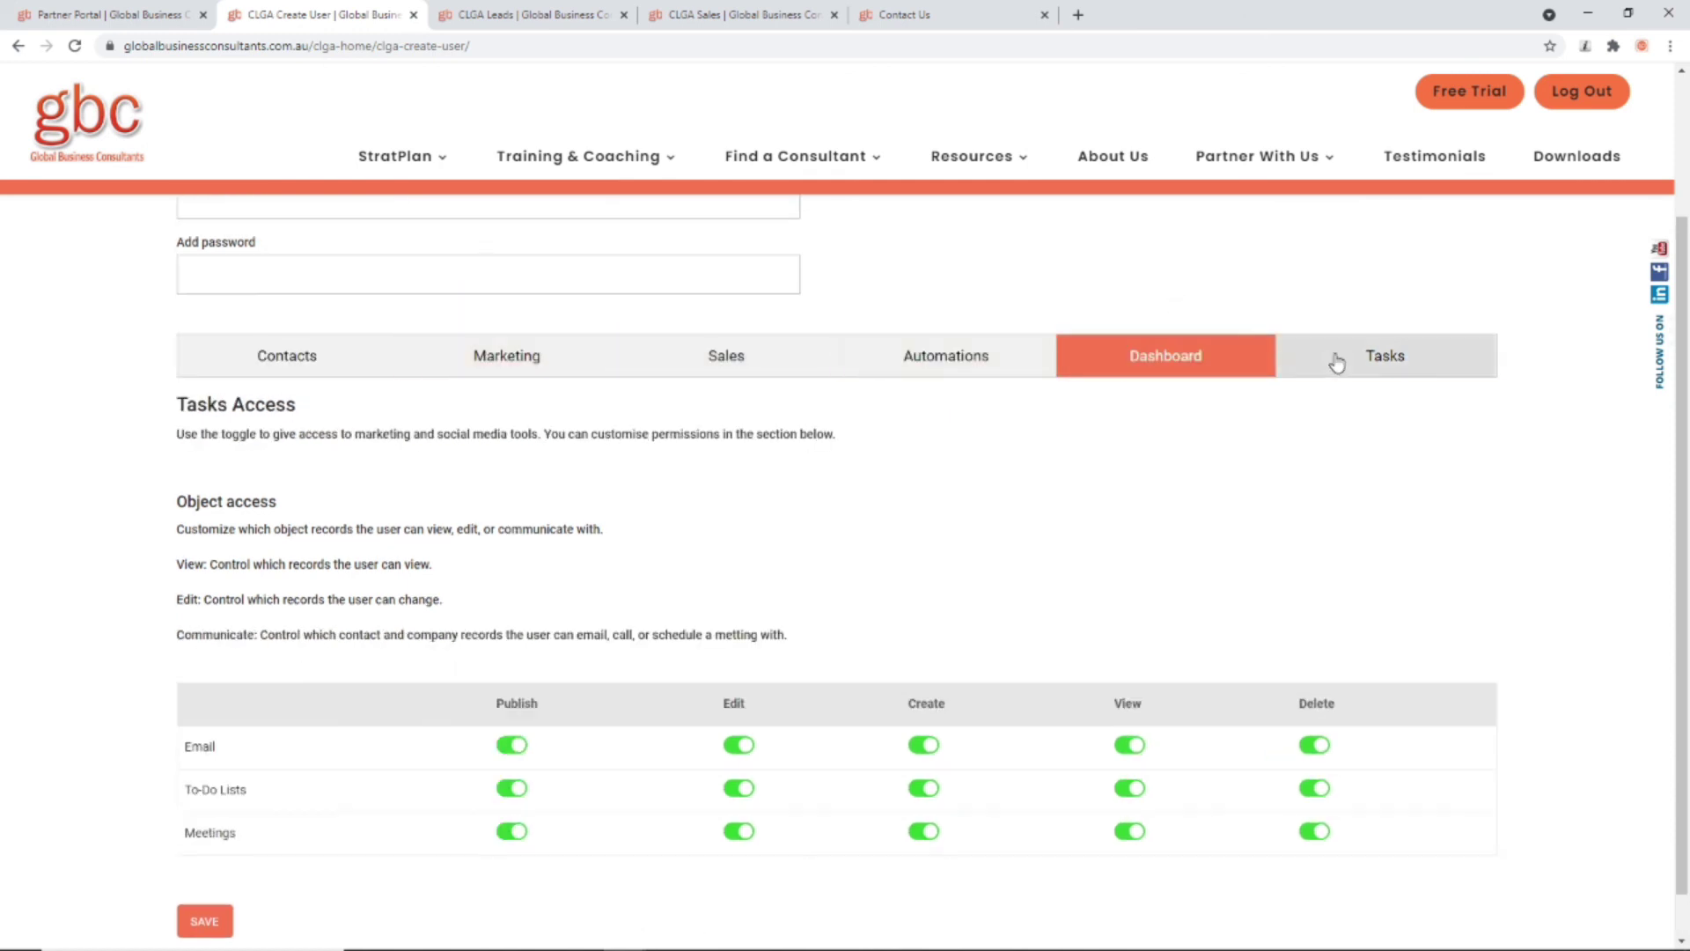
{"action": "left_click", "coordinate": [318, 368]}
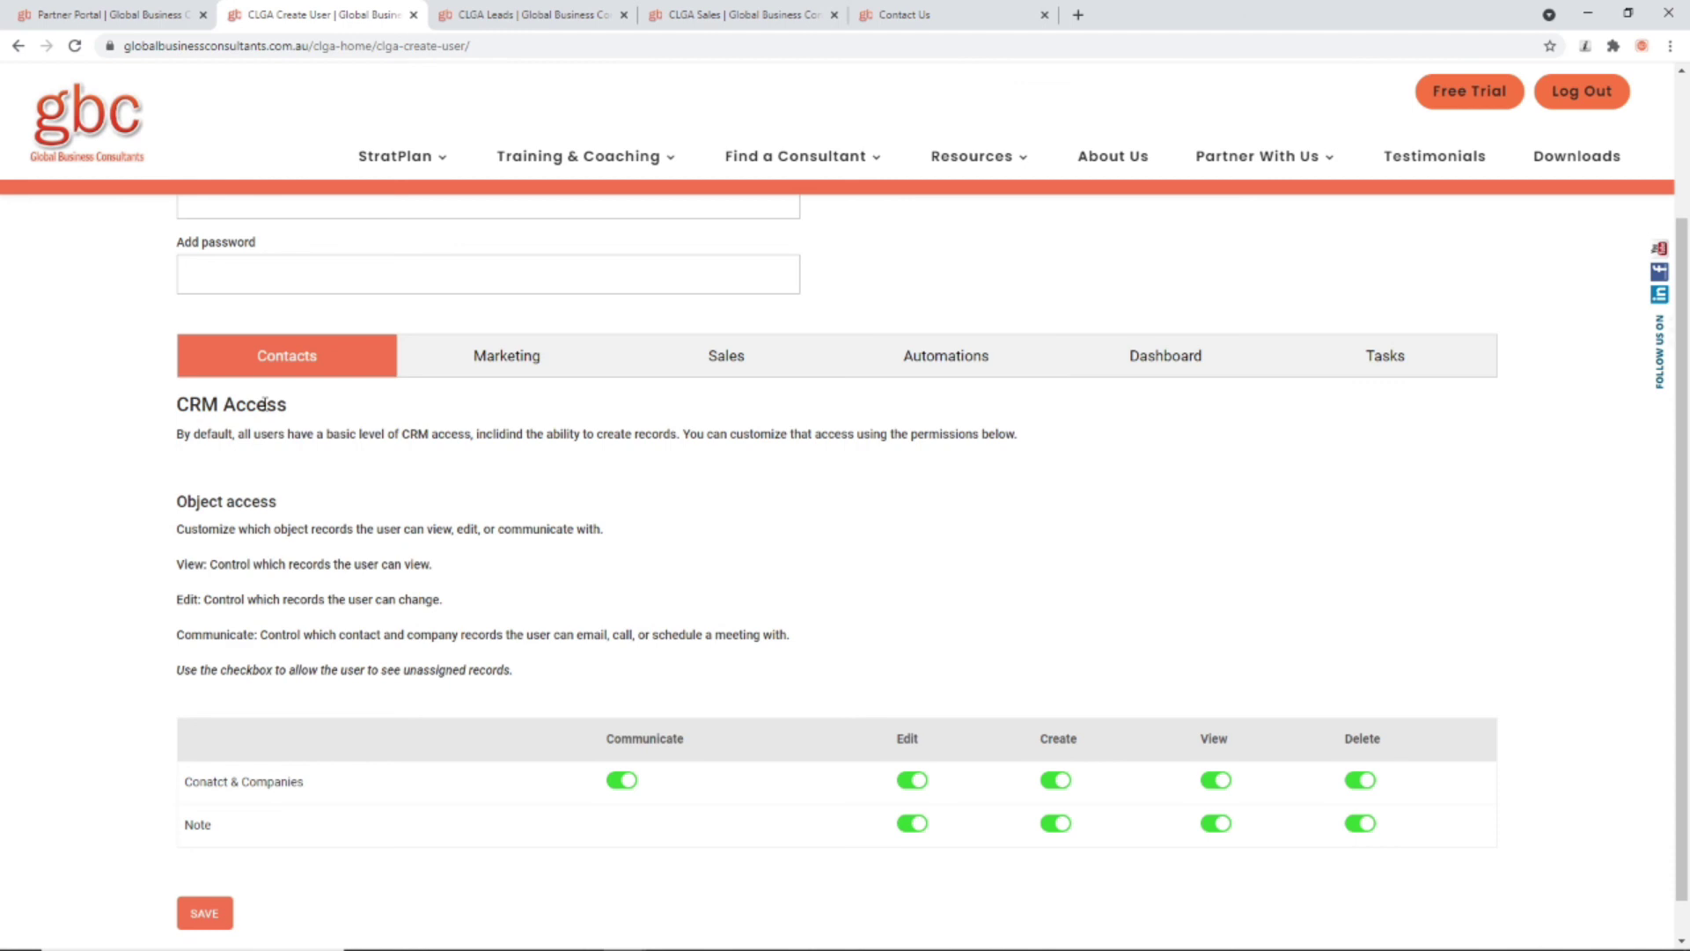
Step: Switch off Communicate, Edit, Create, View and Delete for Contacts & Companies, plus Note Create and Edit
{"action": "scroll", "coordinate": [704, 559], "scroll_direction": "down", "scroll_amount": 1}
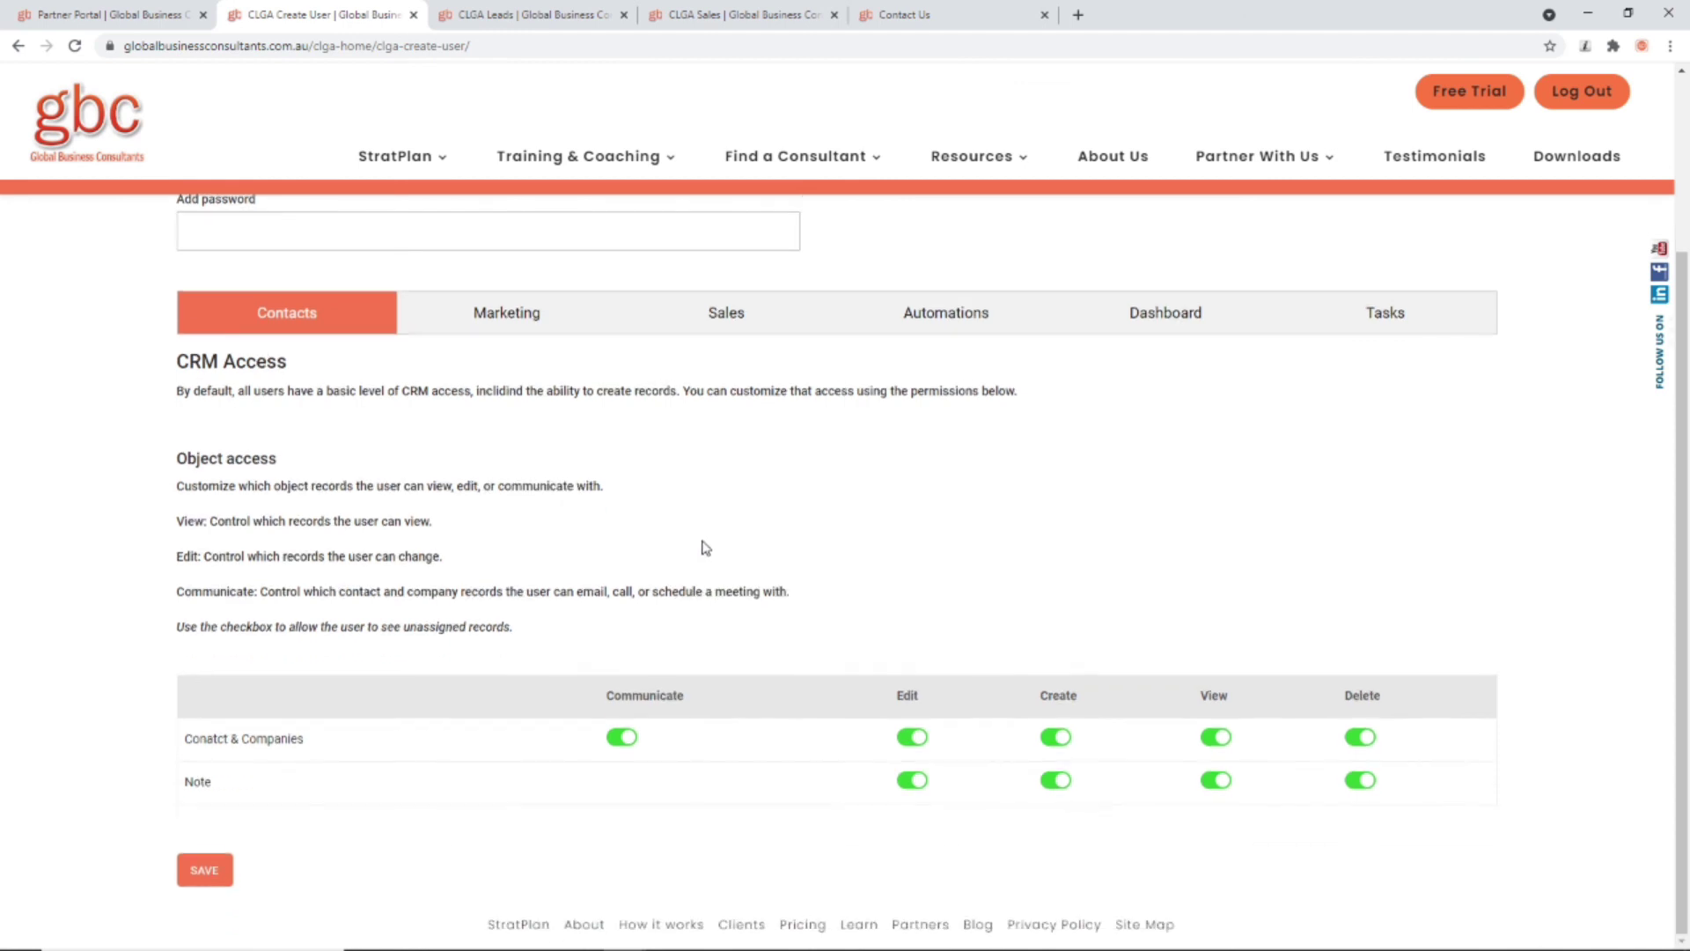
{"action": "left_click", "coordinate": [621, 737]}
{"action": "left_click", "coordinate": [911, 737]}
{"action": "left_click", "coordinate": [1055, 737]}
{"action": "left_click", "coordinate": [1213, 737]}
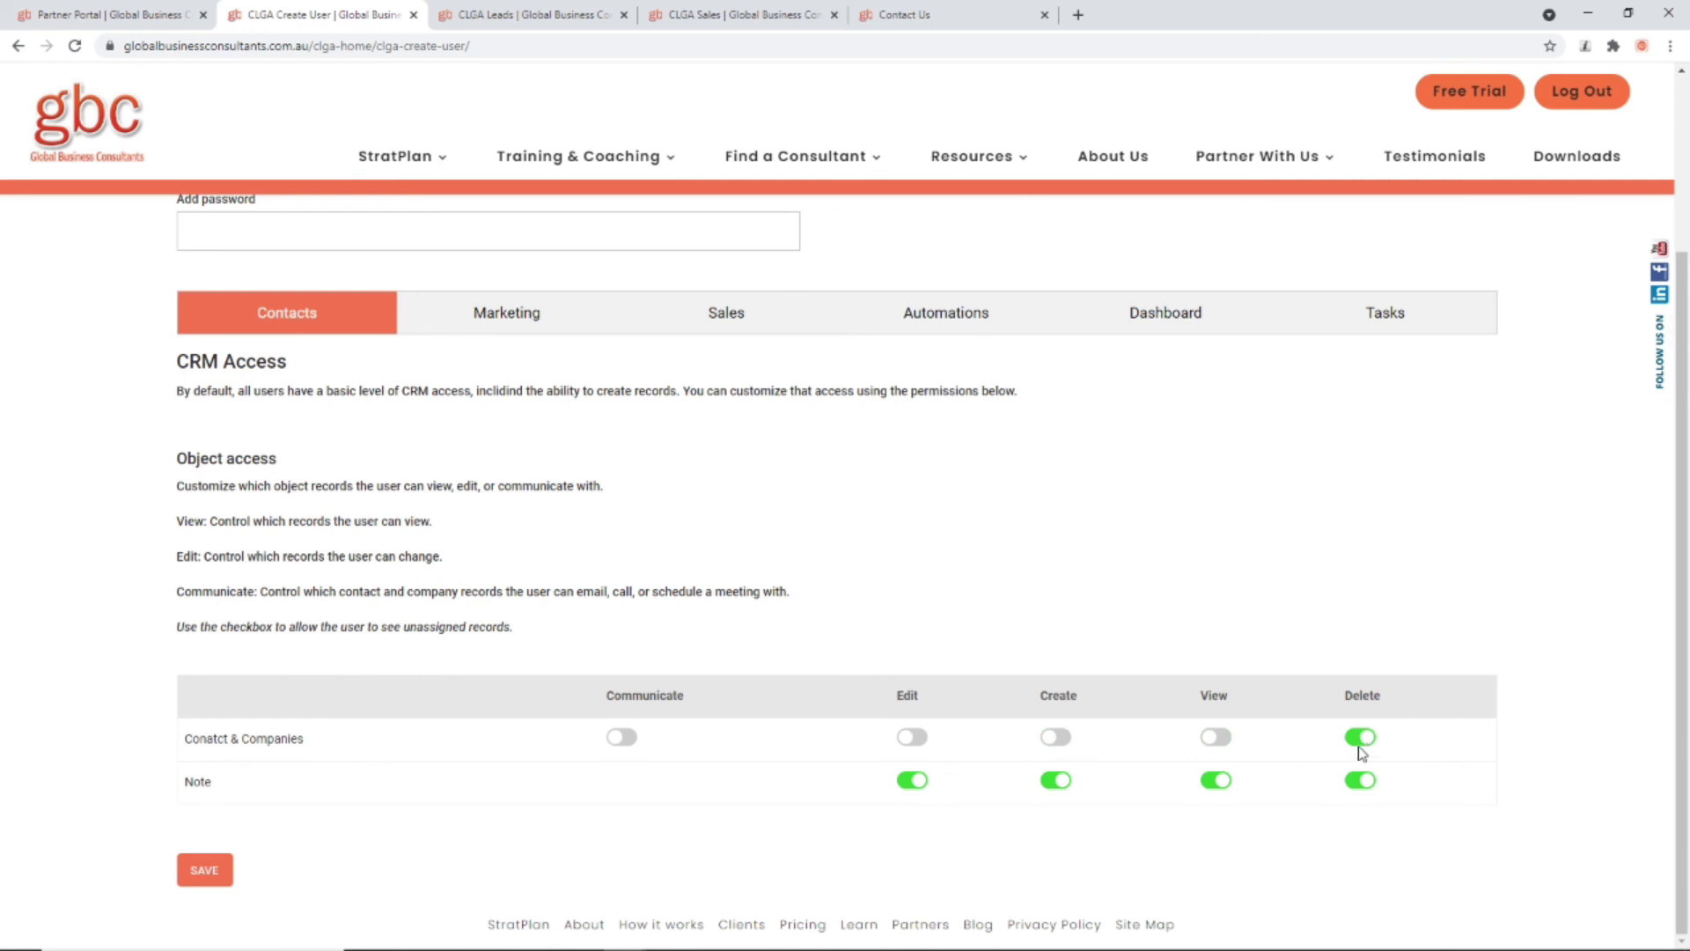
{"action": "left_click", "coordinate": [1360, 740]}
{"action": "left_click", "coordinate": [1057, 781]}
{"action": "left_click", "coordinate": [907, 783]}
Step: Remove Edit rights on Google Ad Planner and Facebook Ad Planner in Marketing permissions
{"action": "scroll", "coordinate": [774, 743], "scroll_direction": "up", "scroll_amount": 3}
{"action": "left_click", "coordinate": [528, 544]}
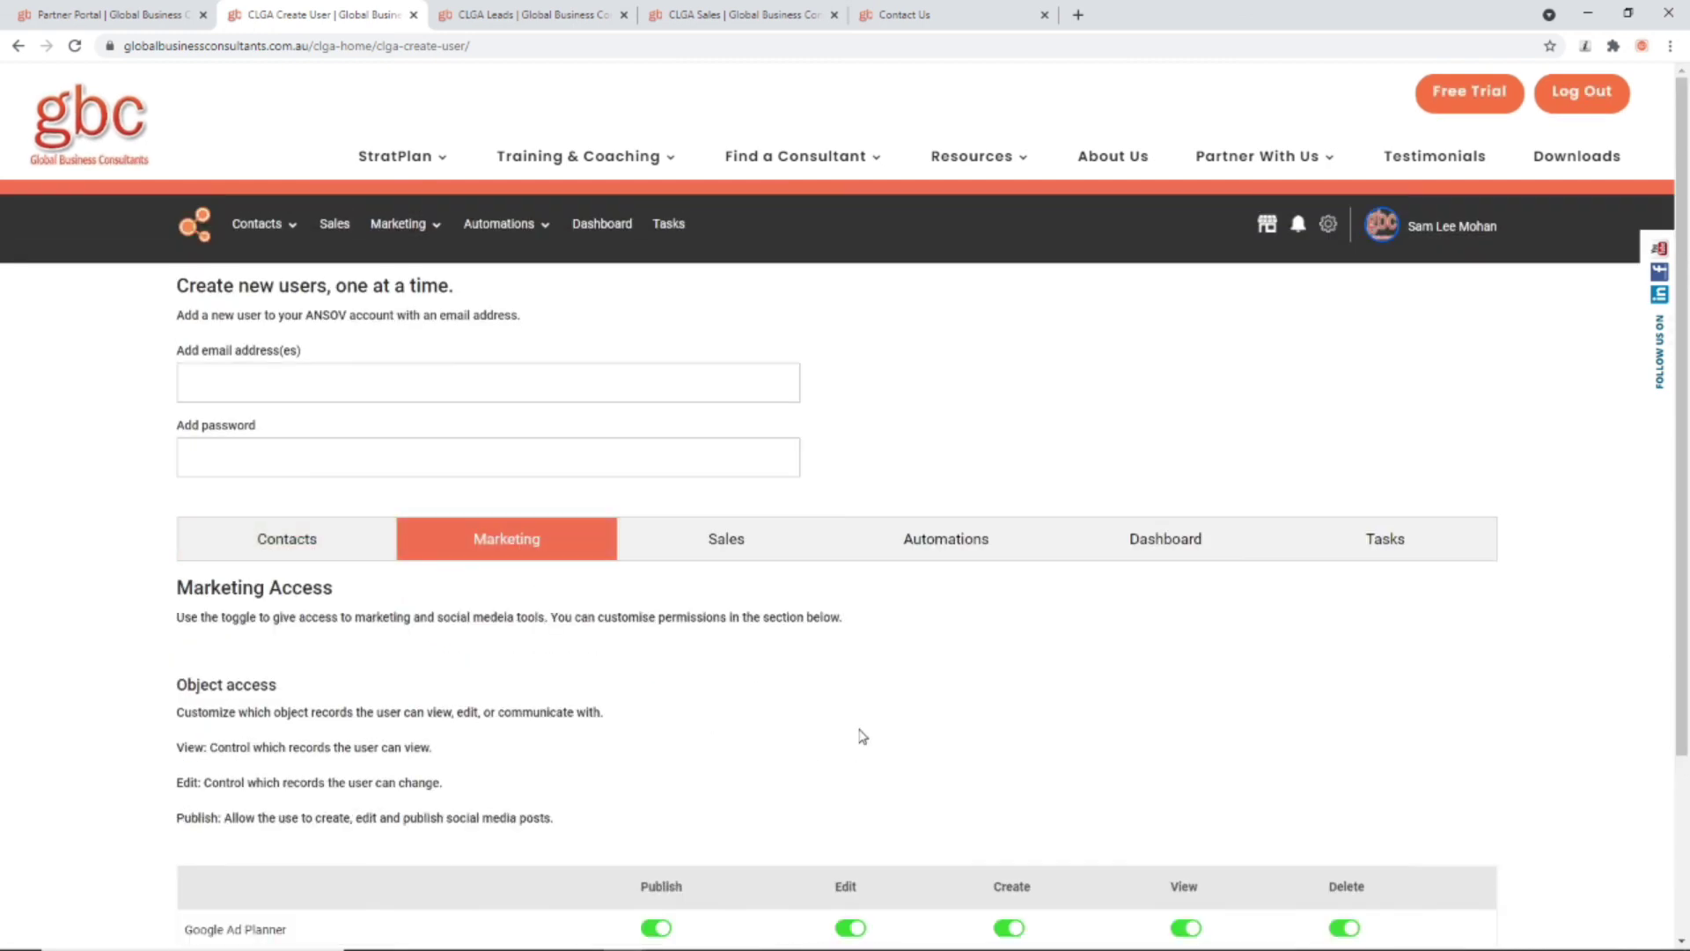
{"action": "scroll", "coordinate": [862, 736], "scroll_direction": "down", "scroll_amount": 3}
{"action": "left_click", "coordinate": [850, 694]}
{"action": "left_click", "coordinate": [850, 737]}
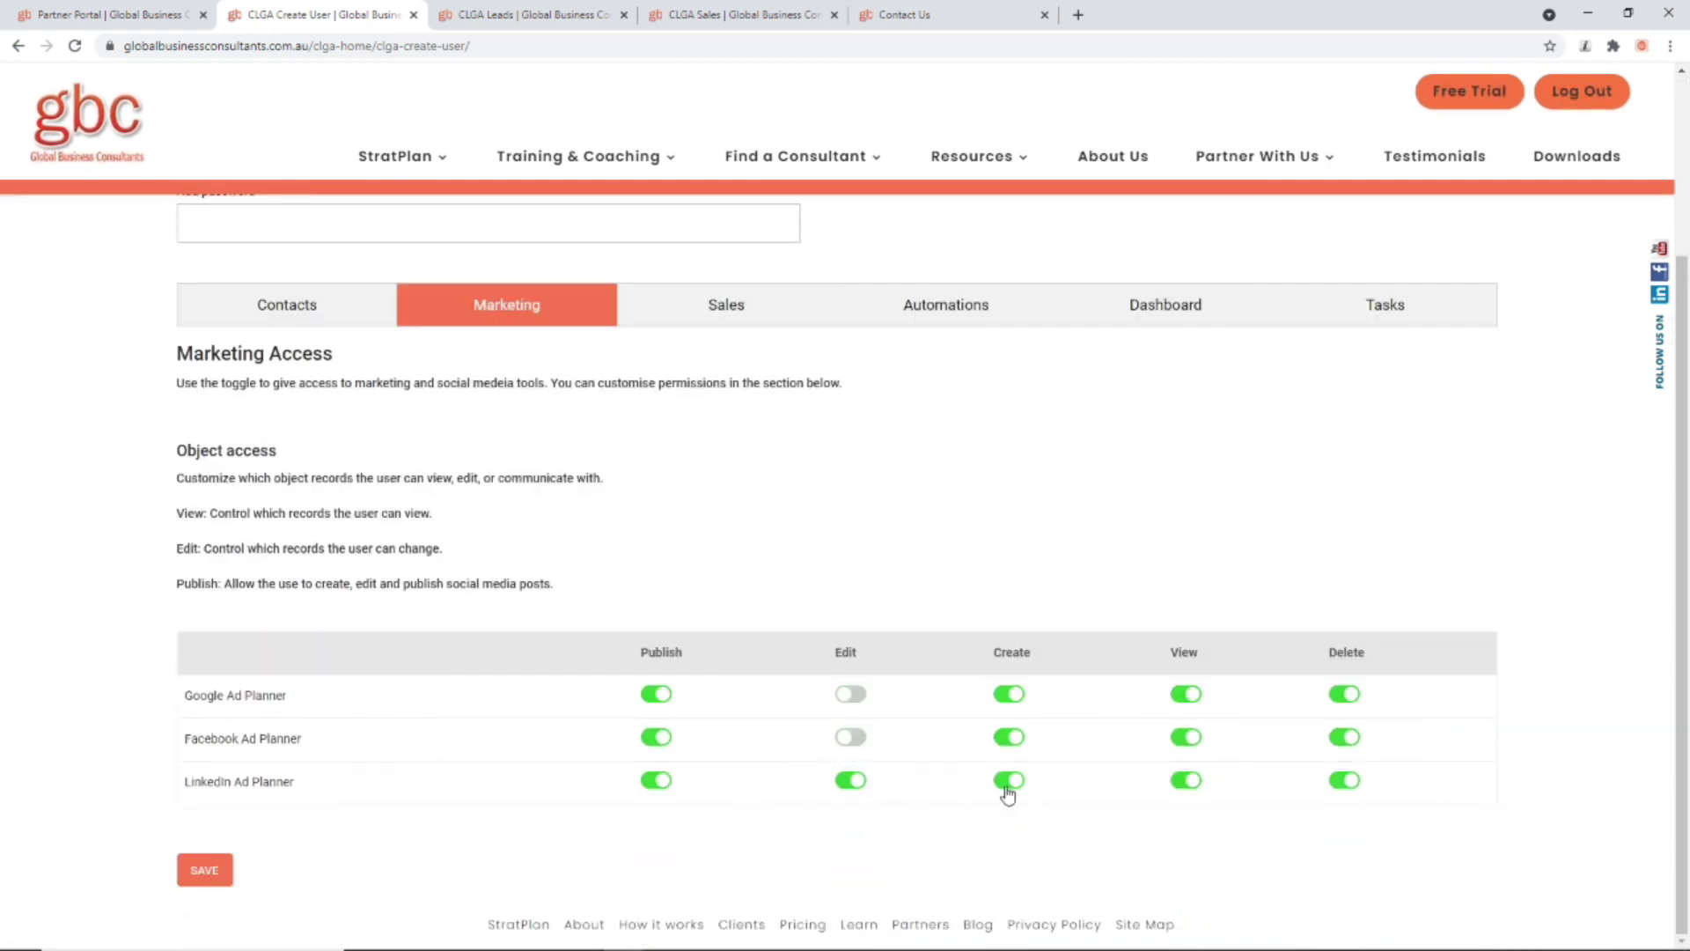
{"action": "scroll", "coordinate": [1008, 792], "scroll_direction": "up", "scroll_amount": 3}
{"action": "left_click", "coordinate": [945, 539]}
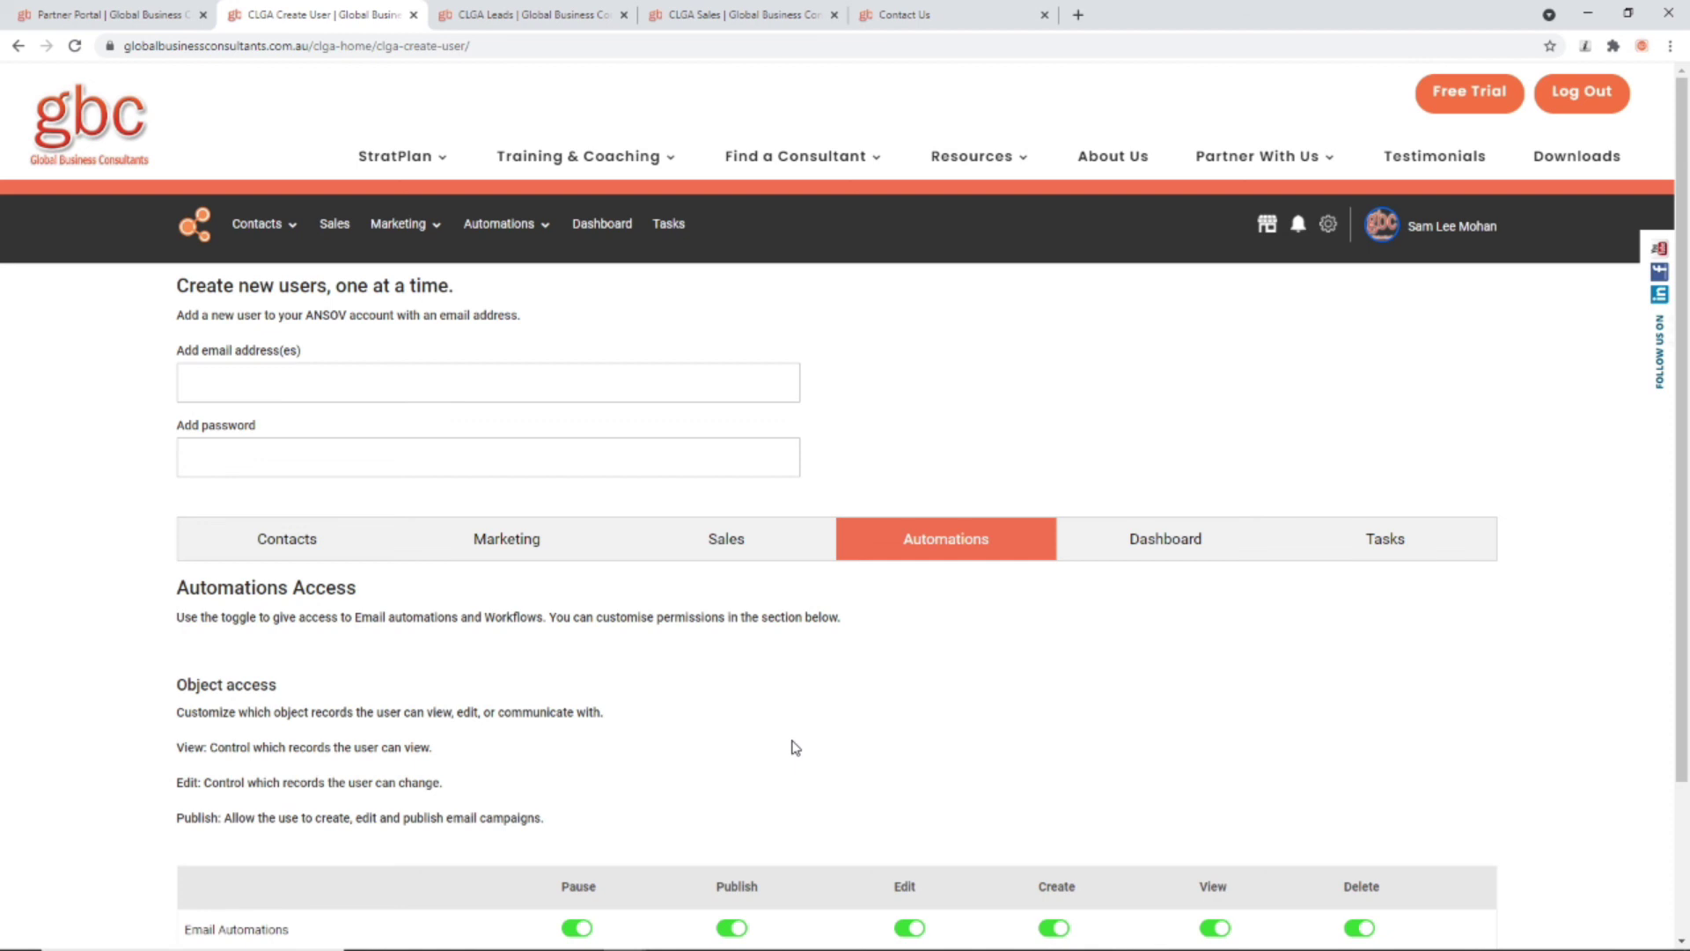